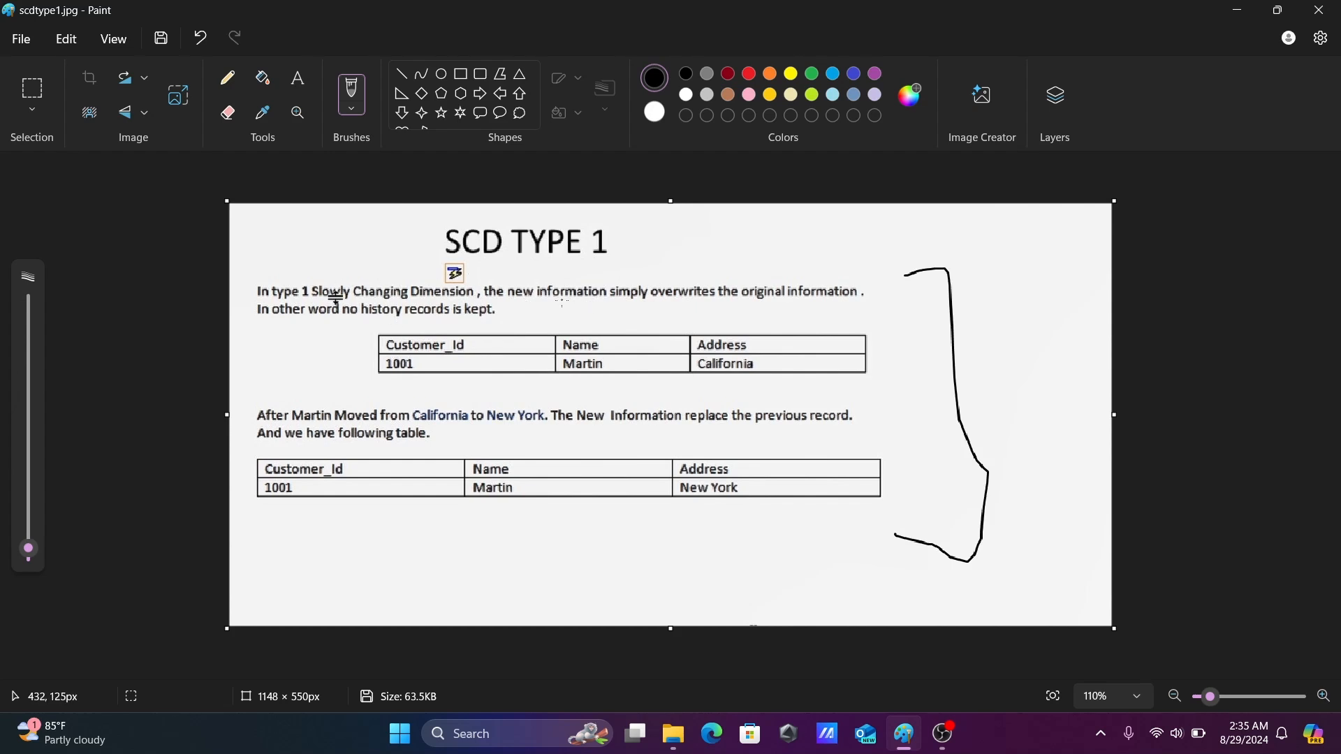
Step: Mark the SCD Type 1 definition with a line above "simply overwrites" and strokes linking the Name and Address headers to the text
drag(603, 278, 745, 285)
drag(619, 344, 680, 299)
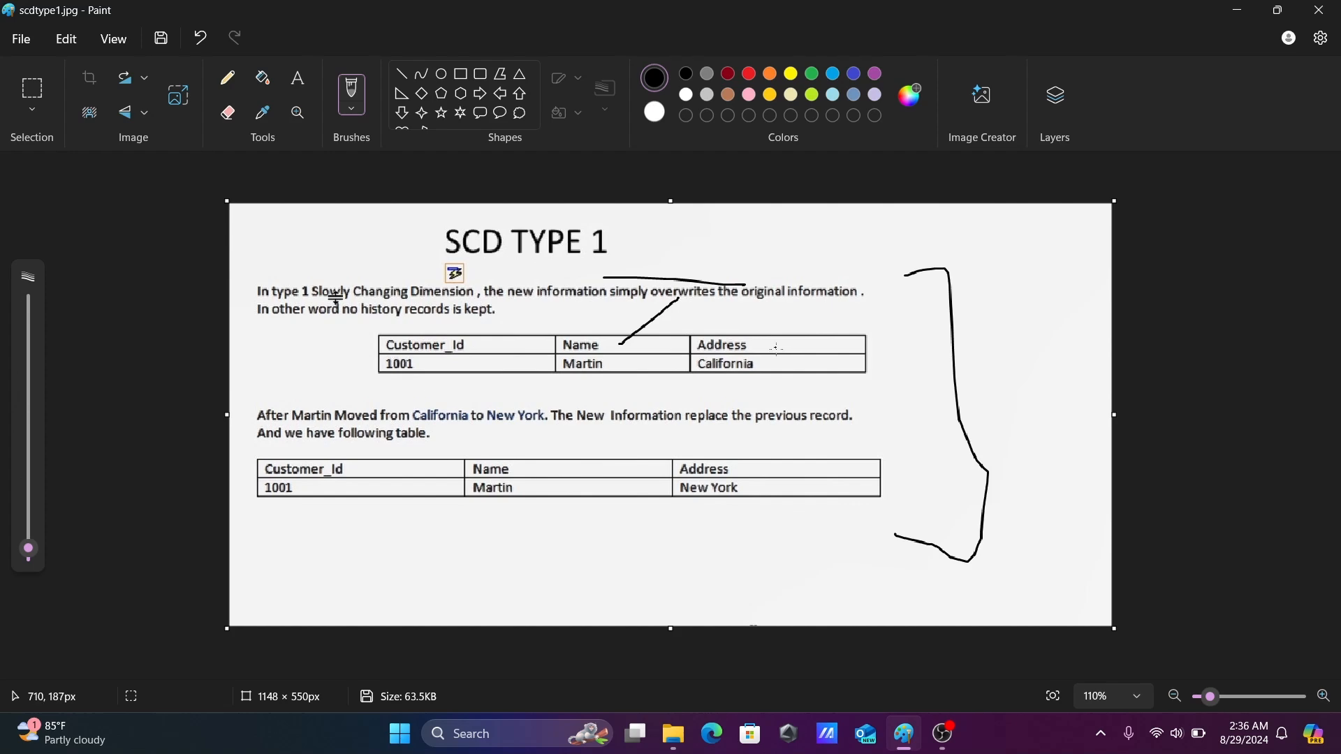
drag(767, 351, 808, 302)
Step: Annotate the replacement example with a bracket from California to New York, an arrow below New York and strokes around the replacement sentence
mouse_move(789, 364)
mouse_down()
mouse_move(823, 391)
mouse_move(769, 520)
mouse_move(755, 496)
mouse_up()
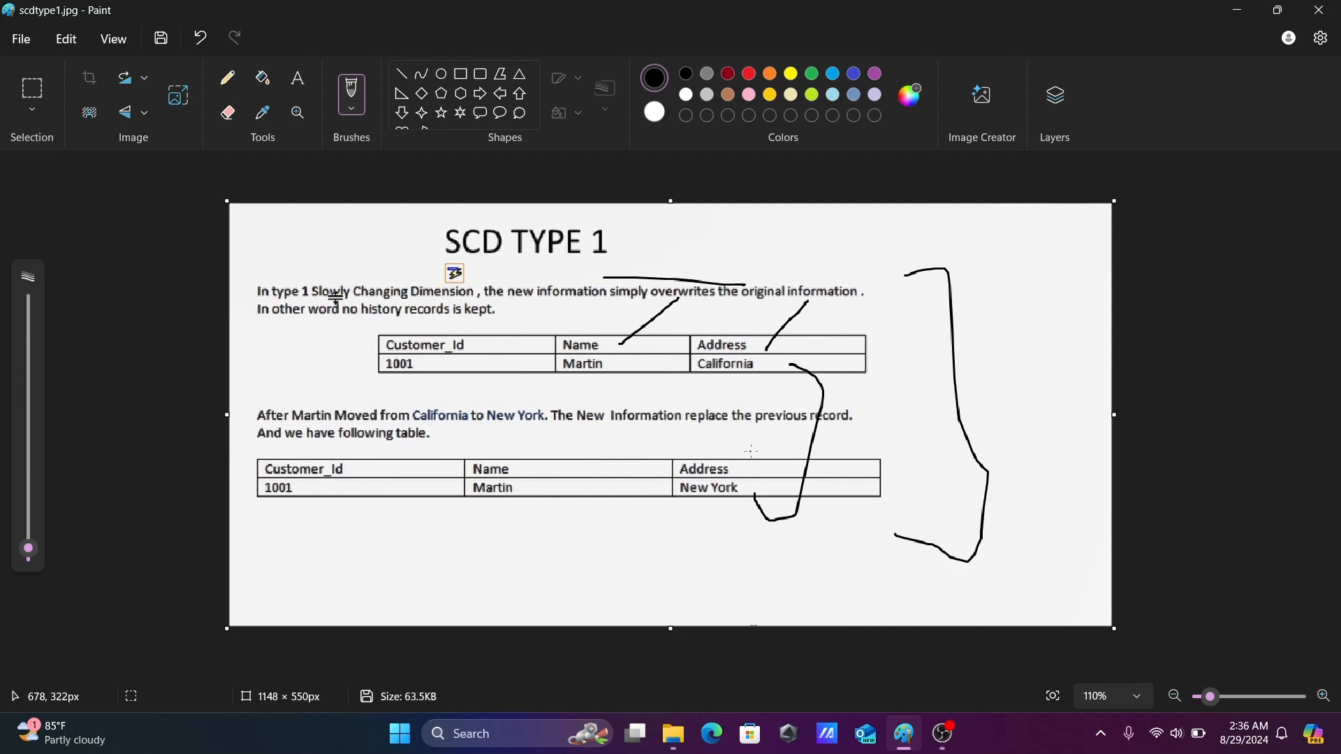
drag(698, 519, 696, 578)
mouse_move(696, 520)
mouse_down()
mouse_move(663, 551)
mouse_move(699, 520)
mouse_move(731, 536)
mouse_up()
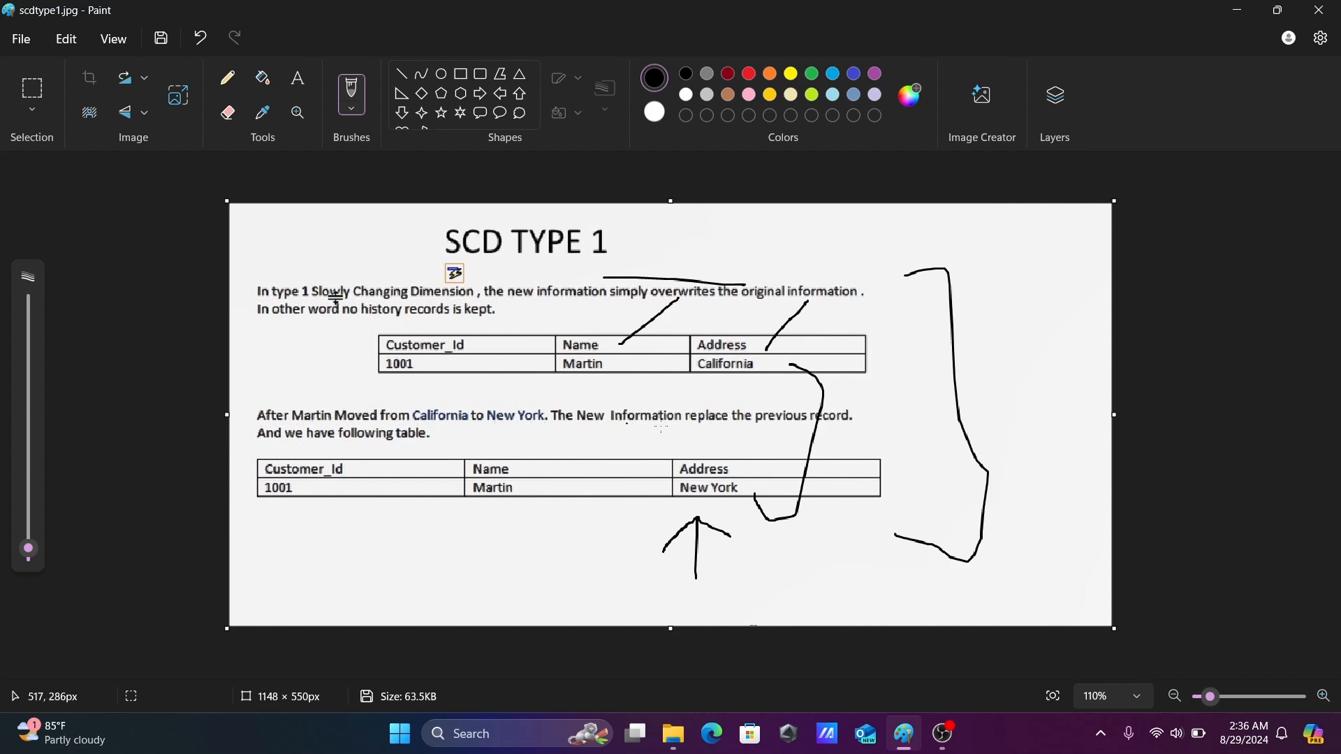
drag(660, 399, 844, 396)
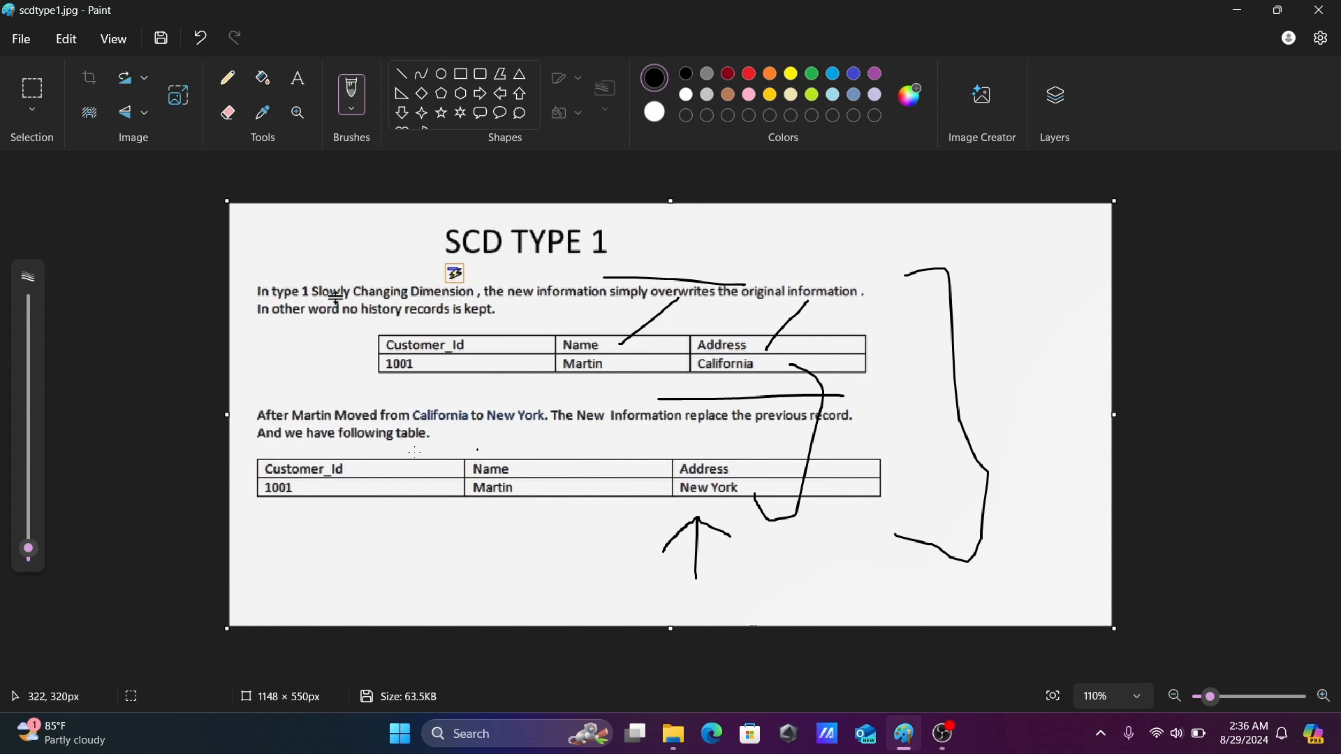
drag(494, 438, 573, 467)
Step: In Informatica PowerCenter Designer, create a new mapping named m_update_else_insert_static_lookup
click(482, 222)
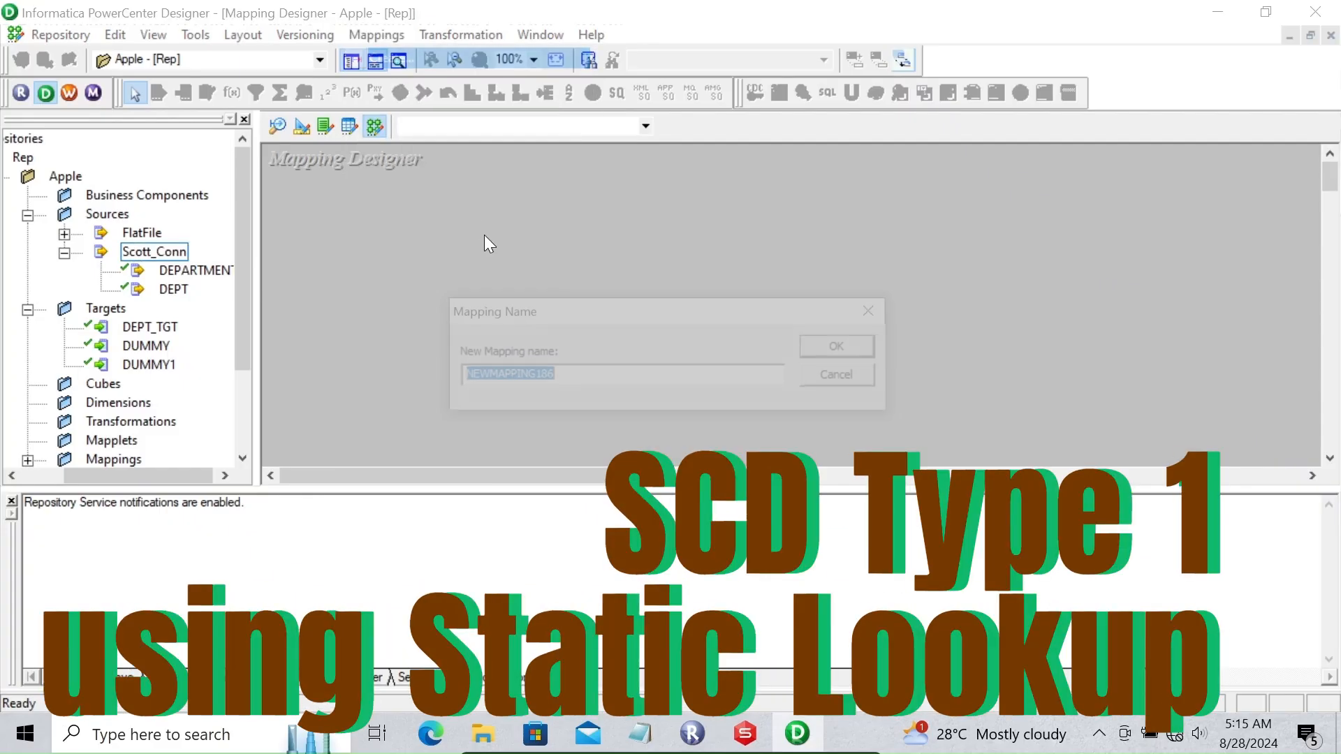
text(m_)
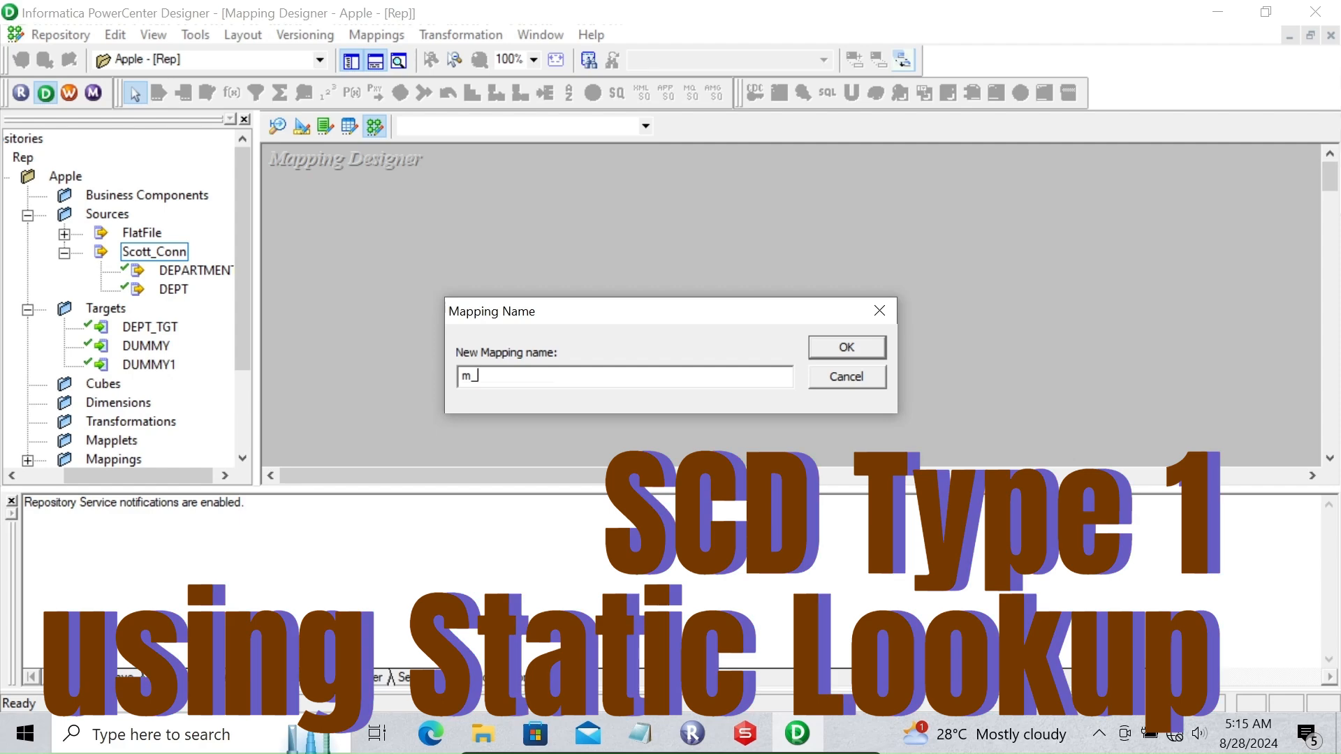
text(up)
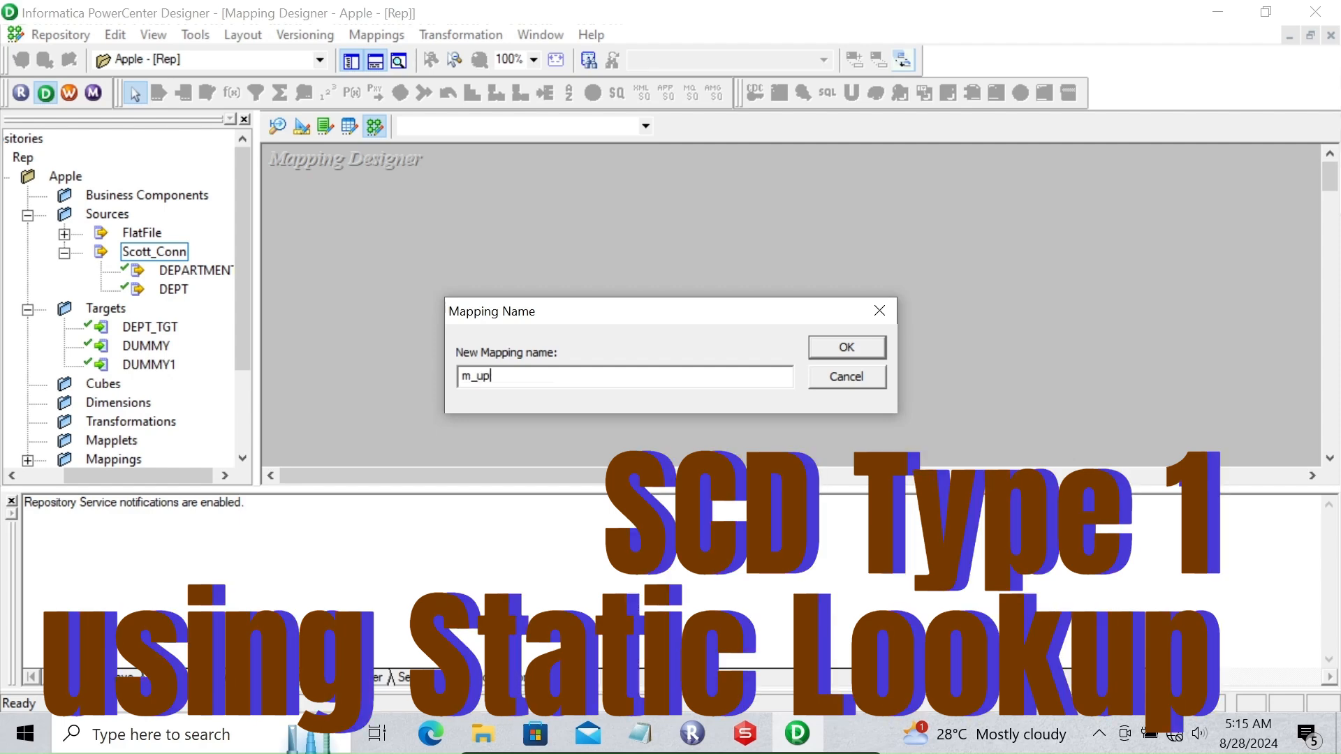
text(date_)
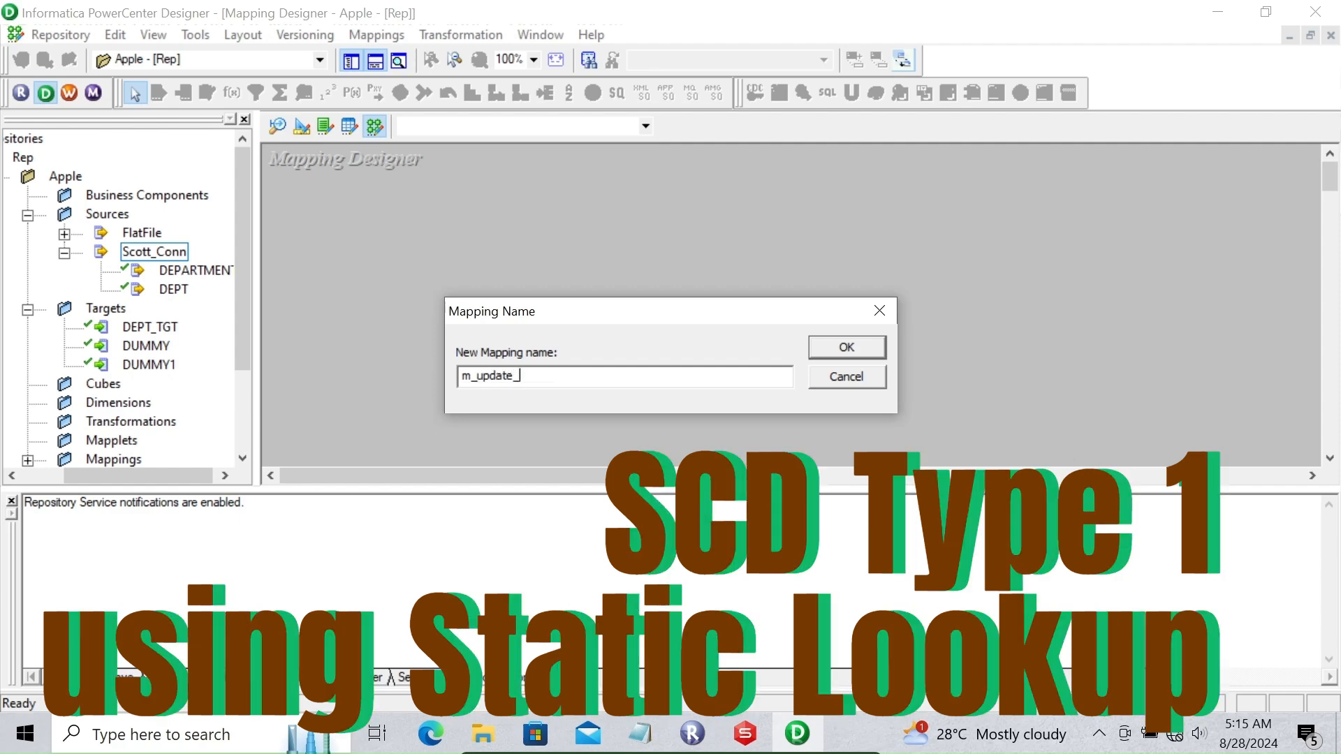
text(else)
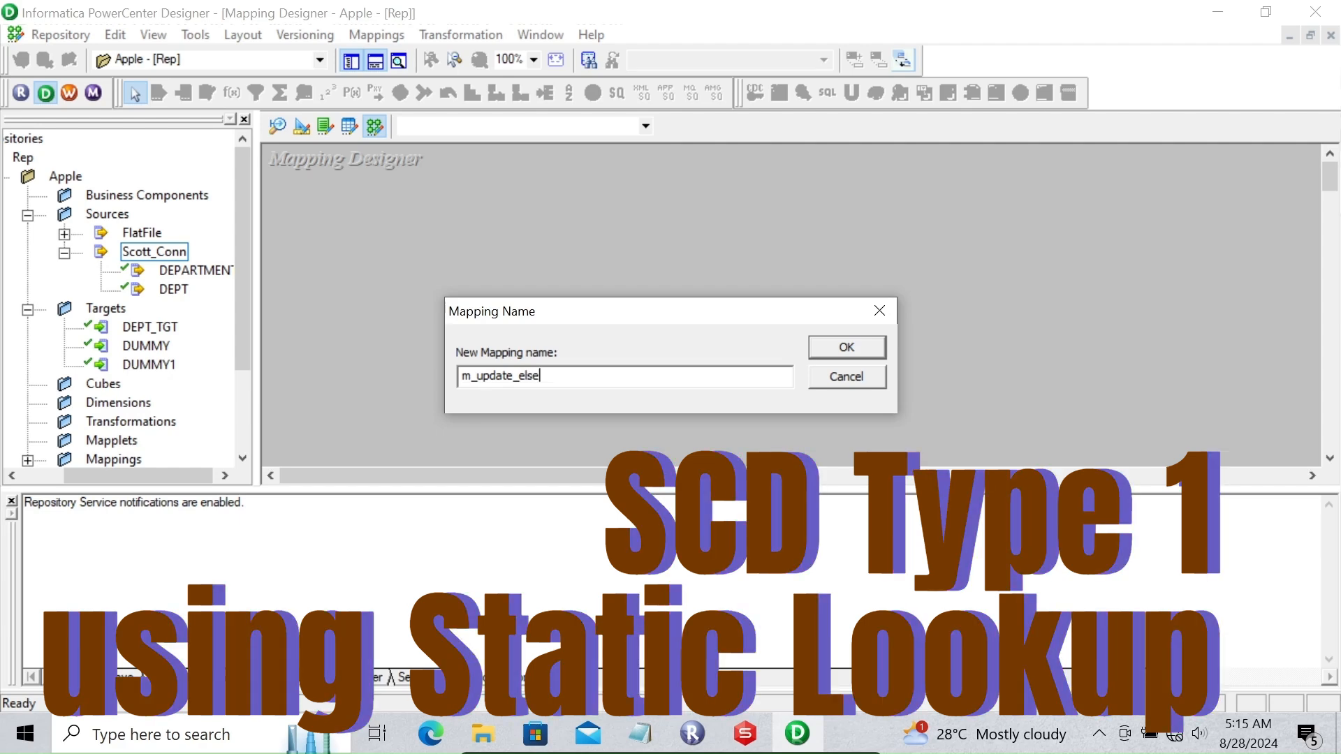
text(_insert)
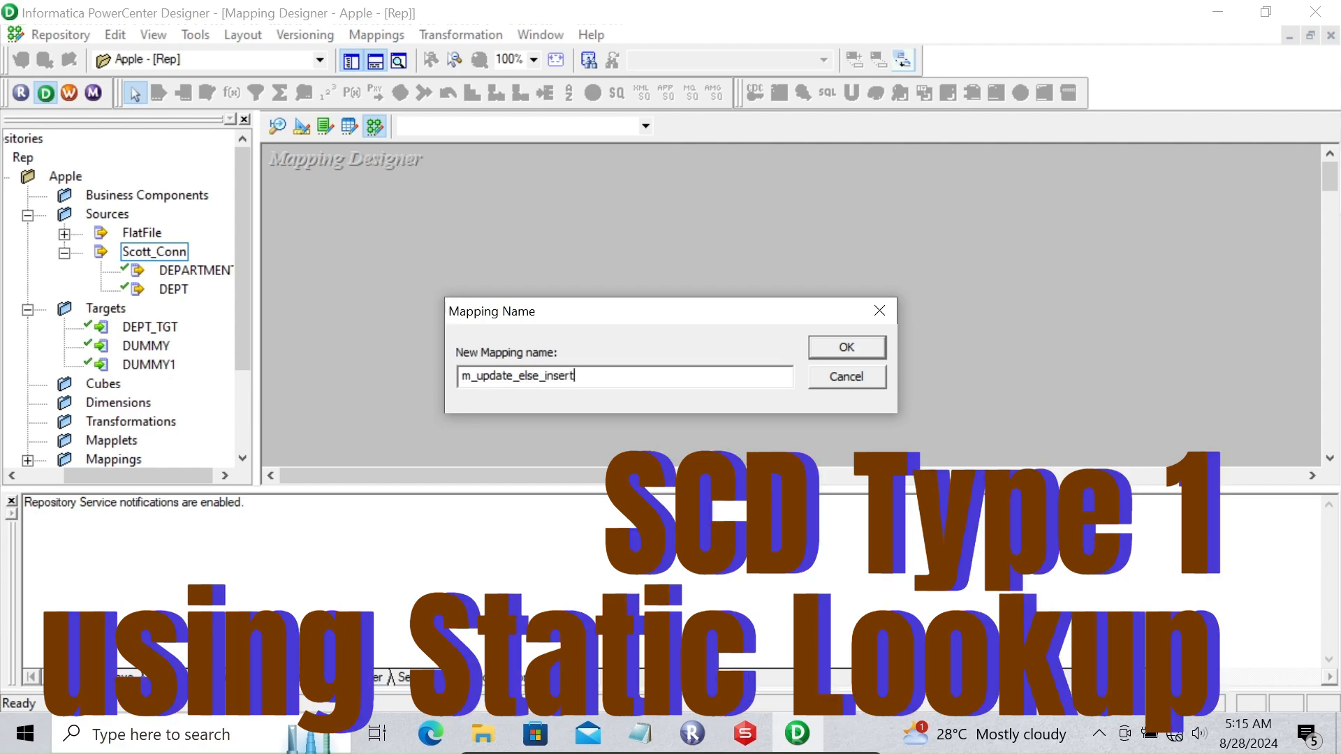
text(_st)
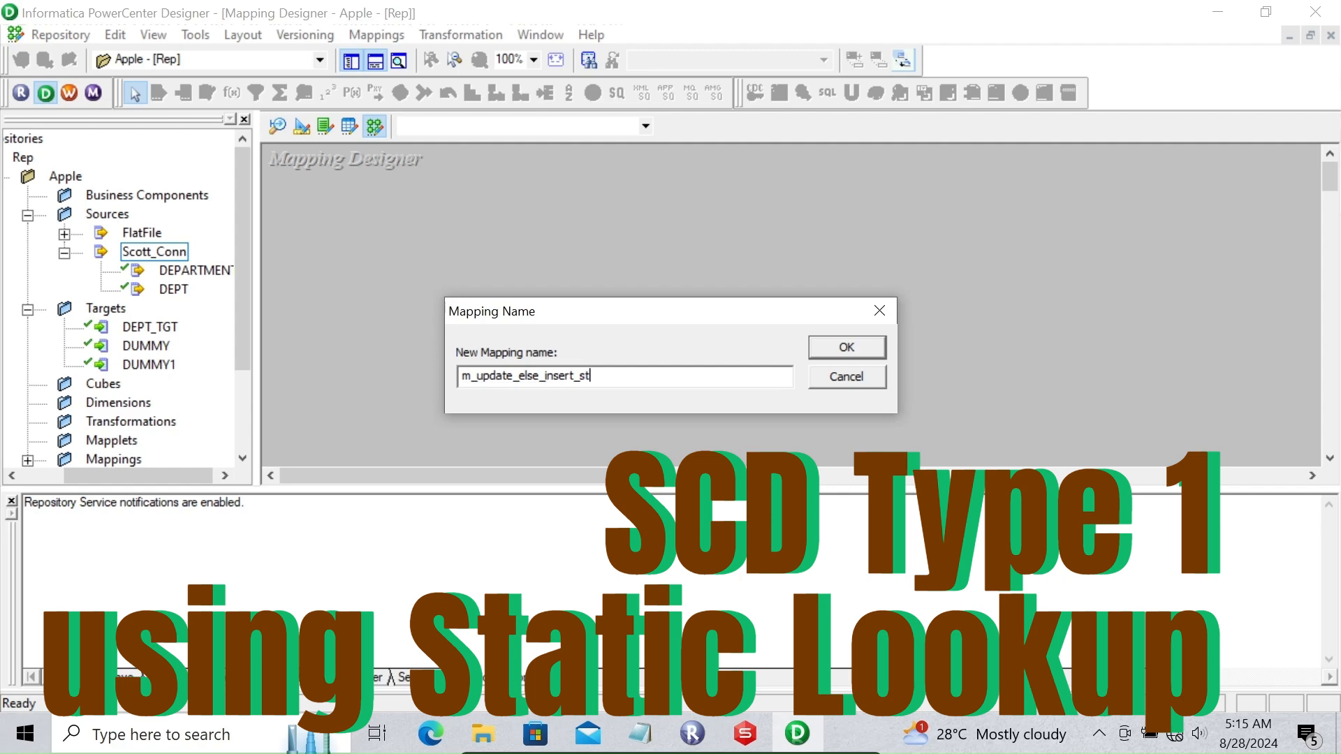
text(atic_)
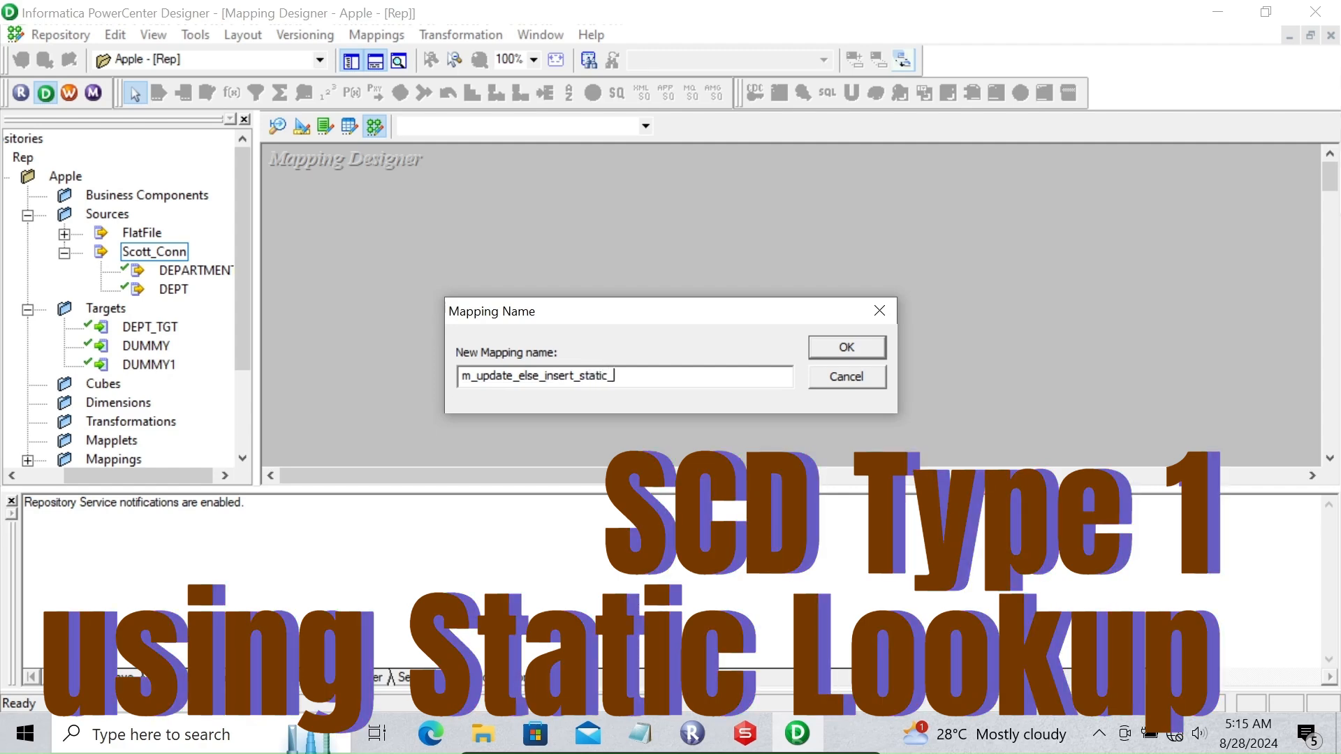
text(lookup)
key(Return)
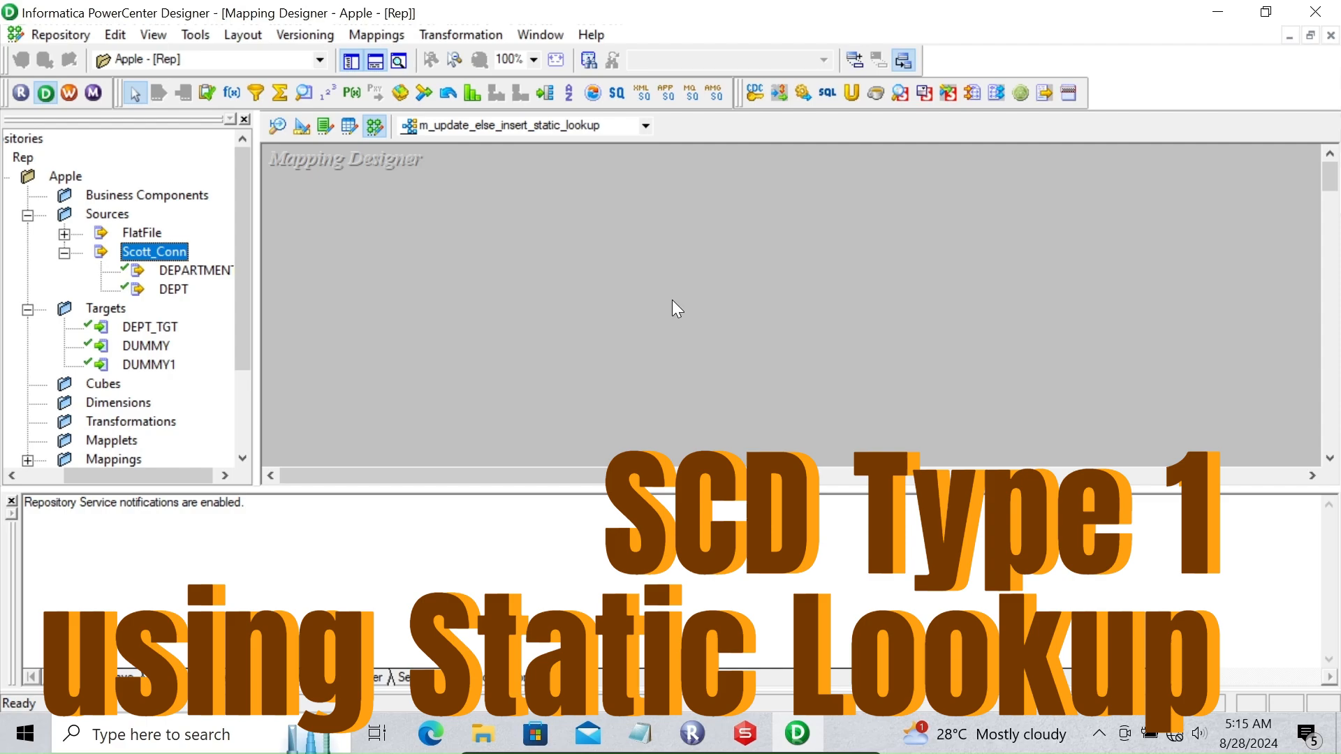
Step: Add the DEPARTMENT source from Scott_Conn to the mapping
click(175, 270)
drag(165, 276, 299, 220)
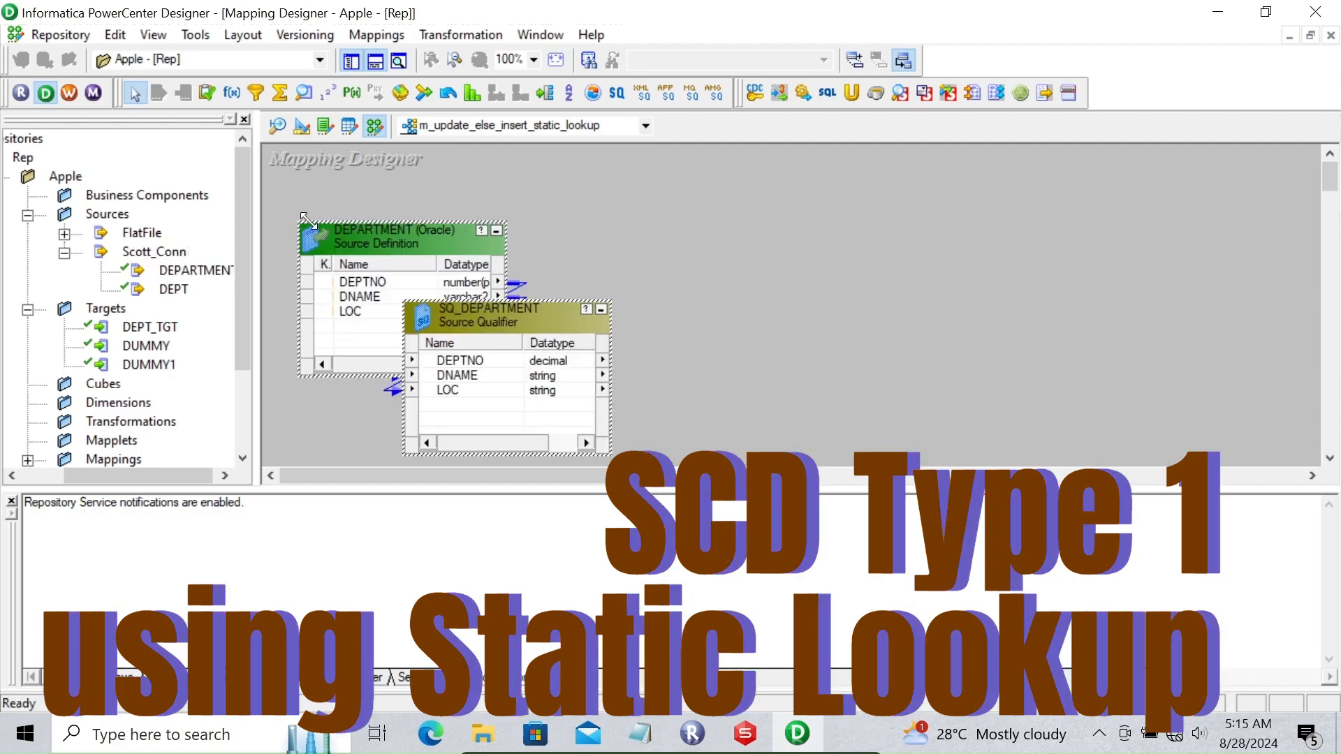
Step: Preview the DEPARTMENT source data through the Scott_Conn (Oracle in XE) data source, entering the database username and password
right_click(379, 235)
click(441, 287)
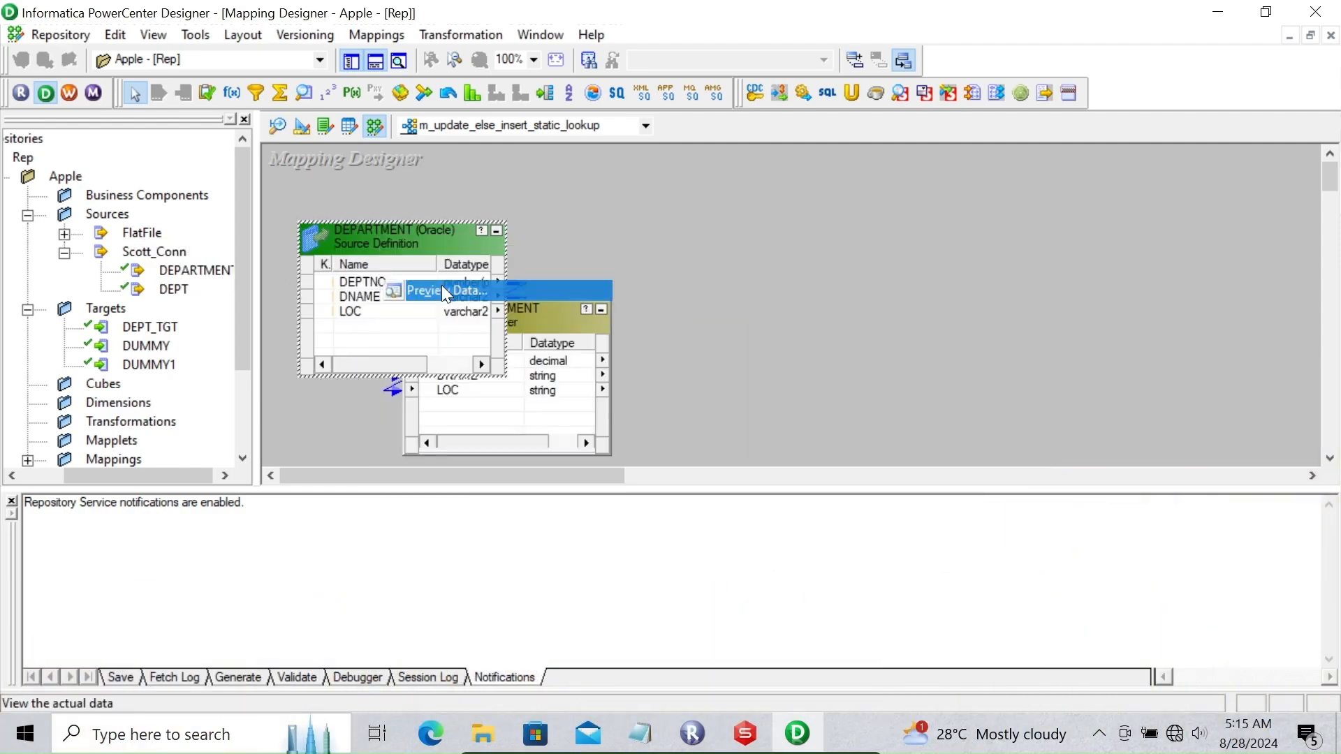
click(555, 157)
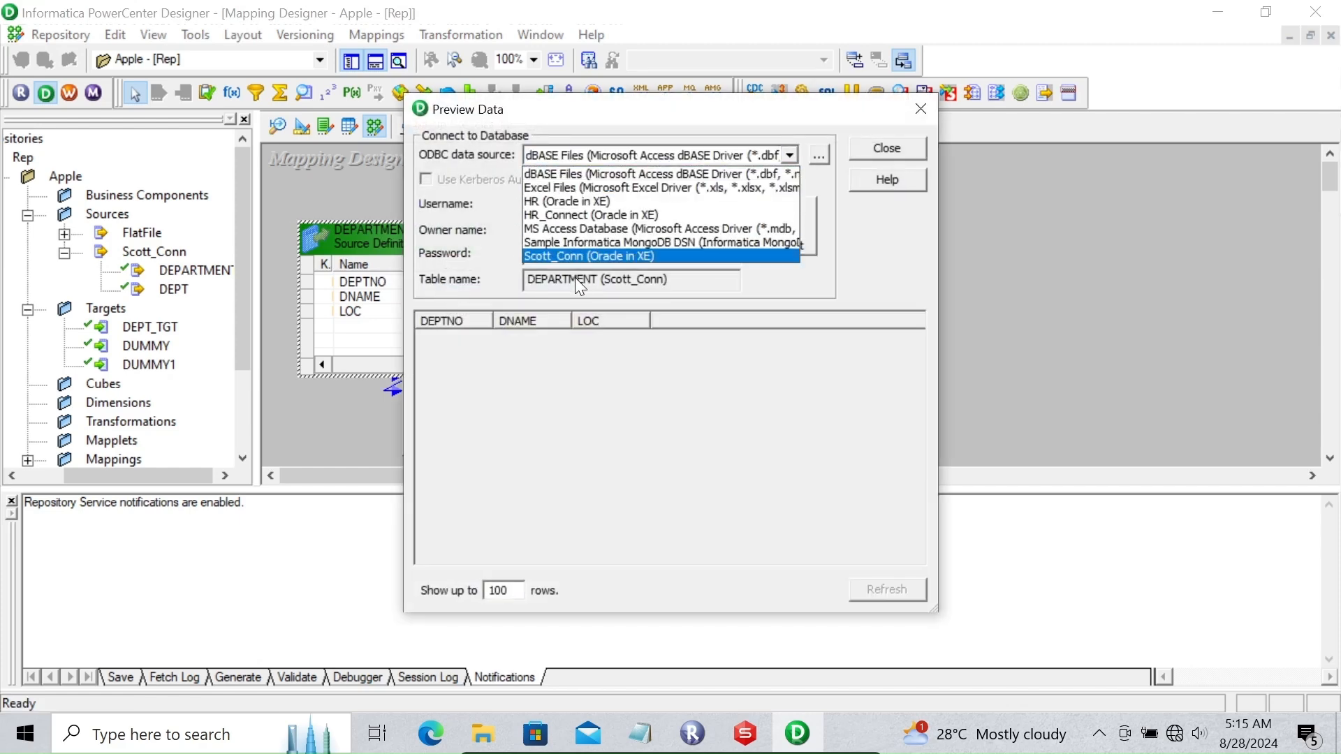
click(560, 256)
click(539, 203)
text(scott)
key(Tab)
key(Tab)
text(tige)
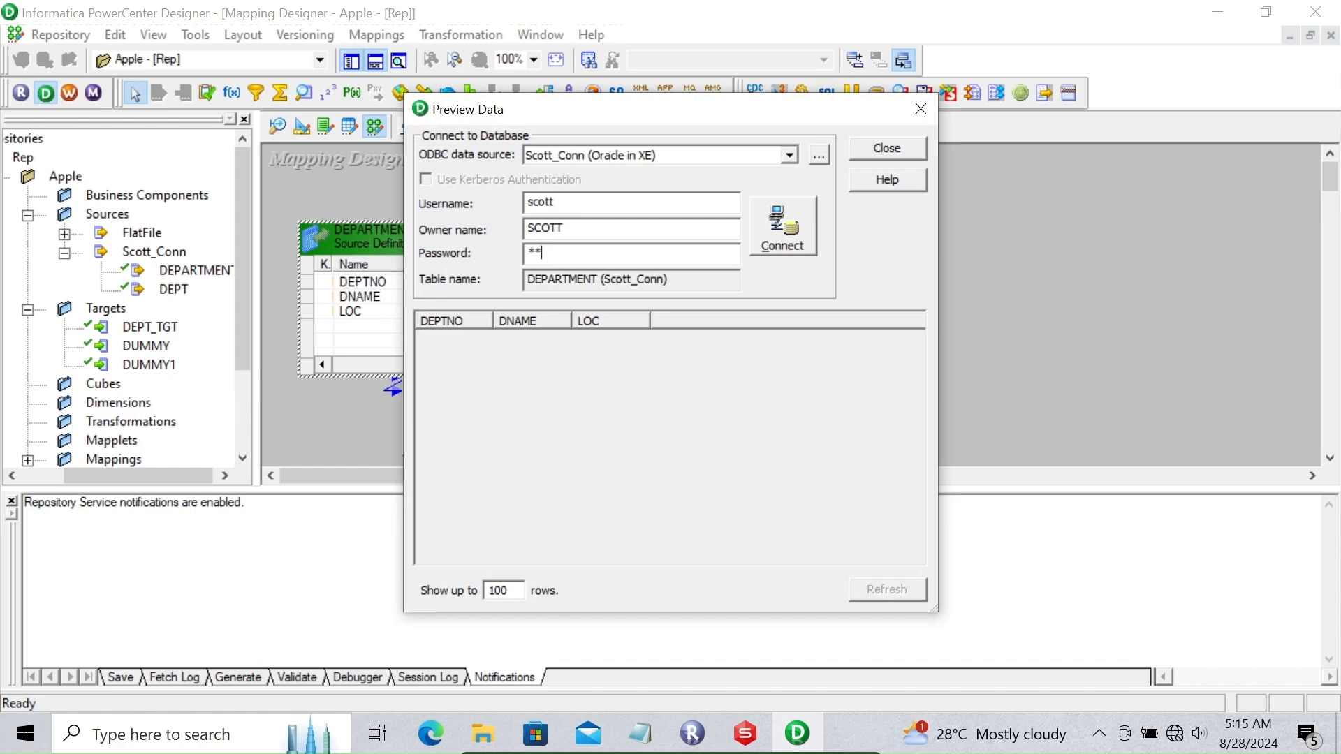
text(r)
key(Return)
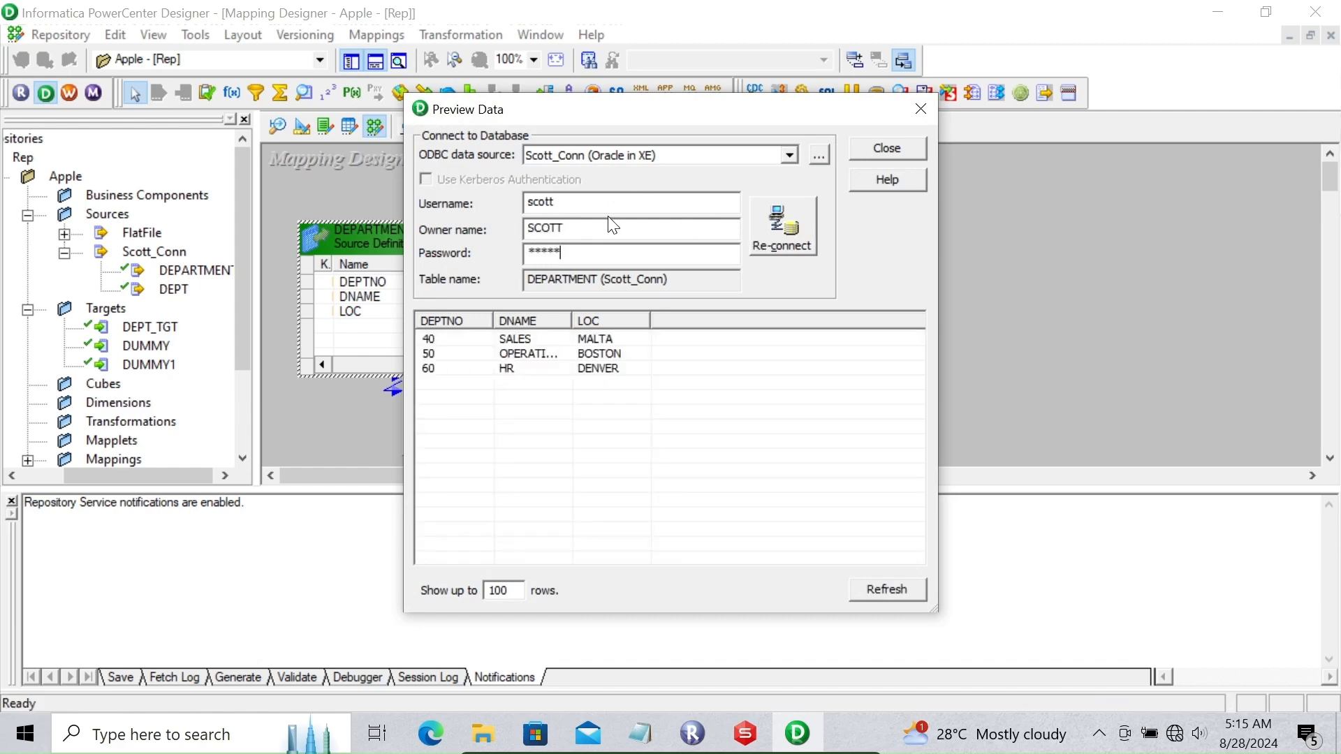
click(871, 148)
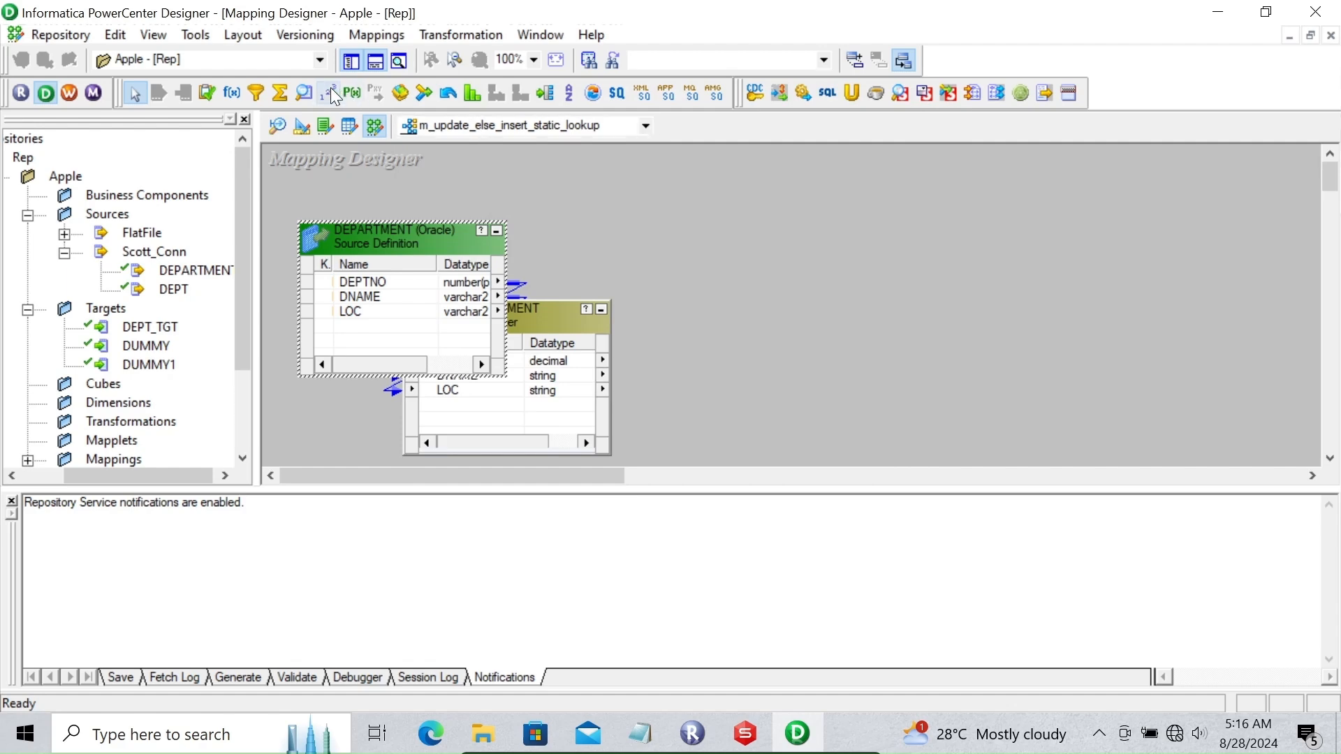
Step: Start a Lookup transformation in the mapping with the lookup table location set to Target
click(298, 93)
click(751, 225)
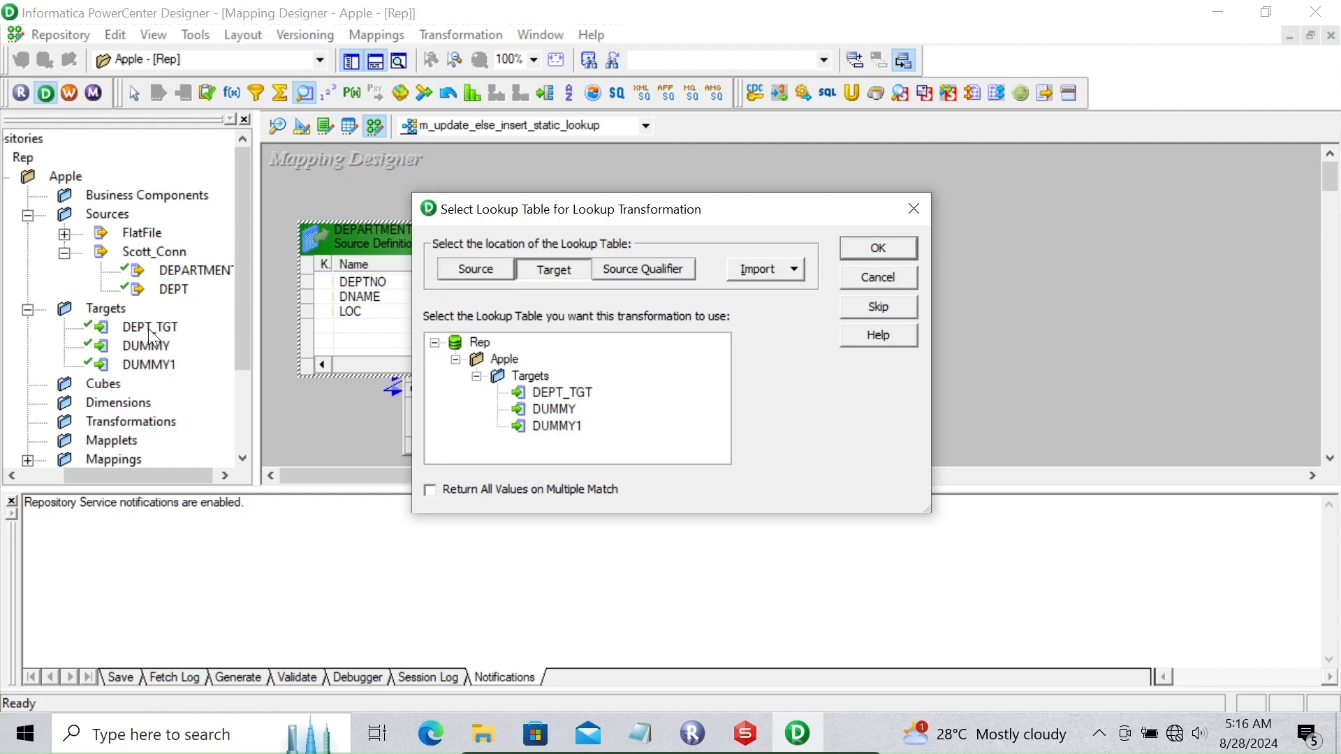
Step: Switch to Run SQL Command Line and connect to the database with the schema username and password
click(152, 730)
text(sq)
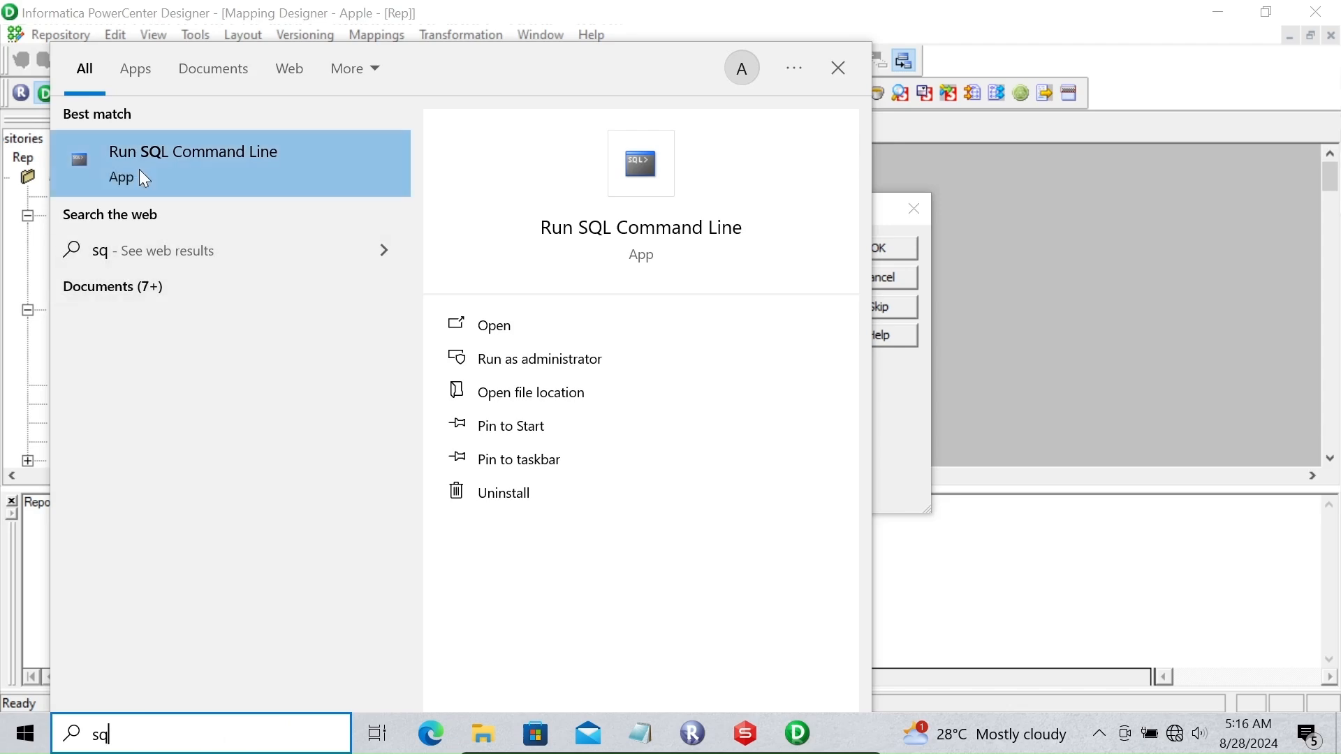
click(140, 169)
text(conn scott)
key(Return)
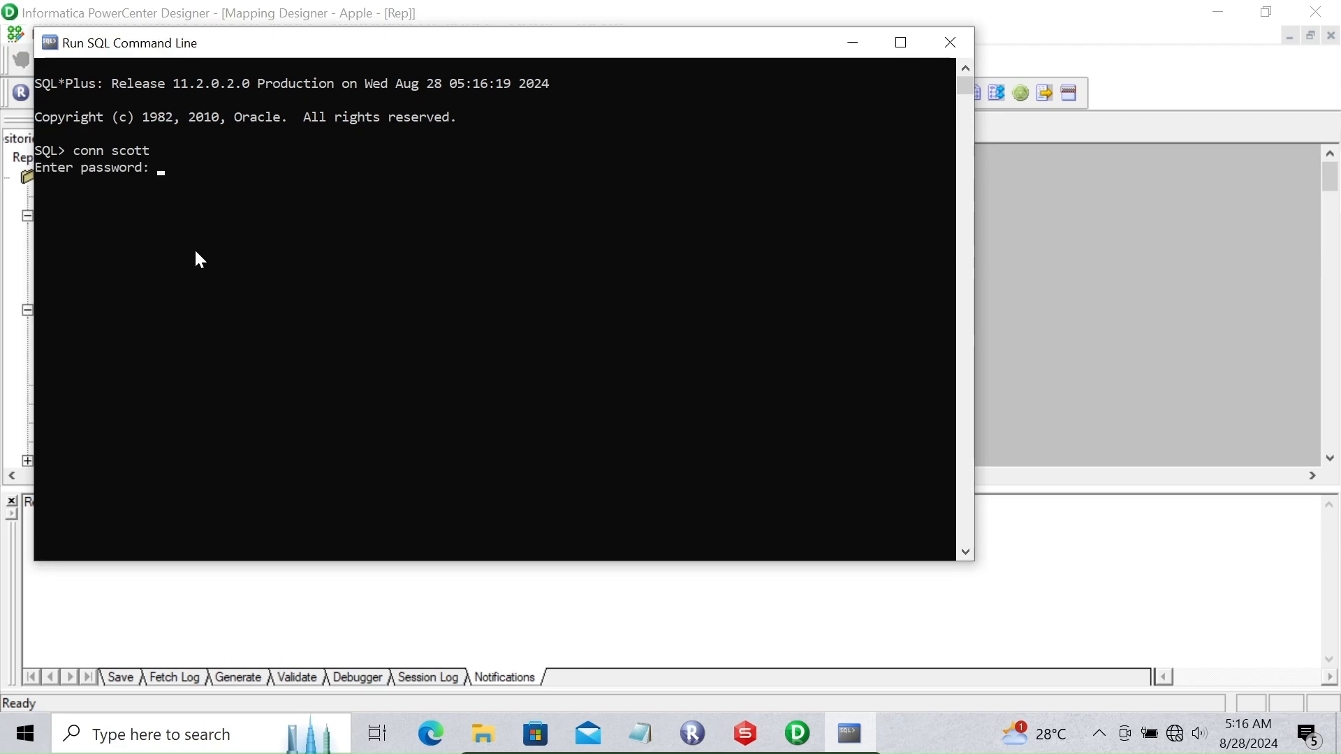
text(tiger)
key(Return)
Step: Query all rows of the target table with "select * from dept_tgt;"
text(select * from dept)
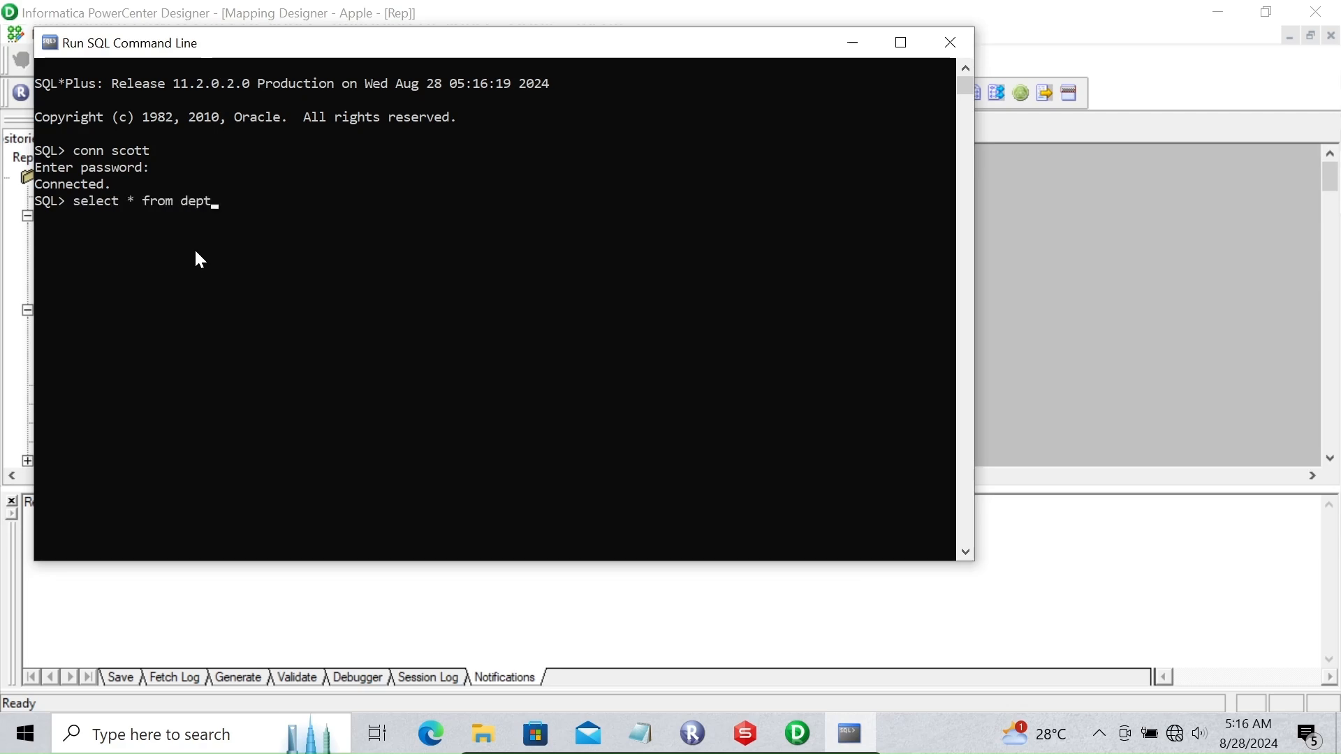
text(_tgt;)
key(Return)
Step: Empty the target table with "truncate table dept_tgt;"
key(Up)
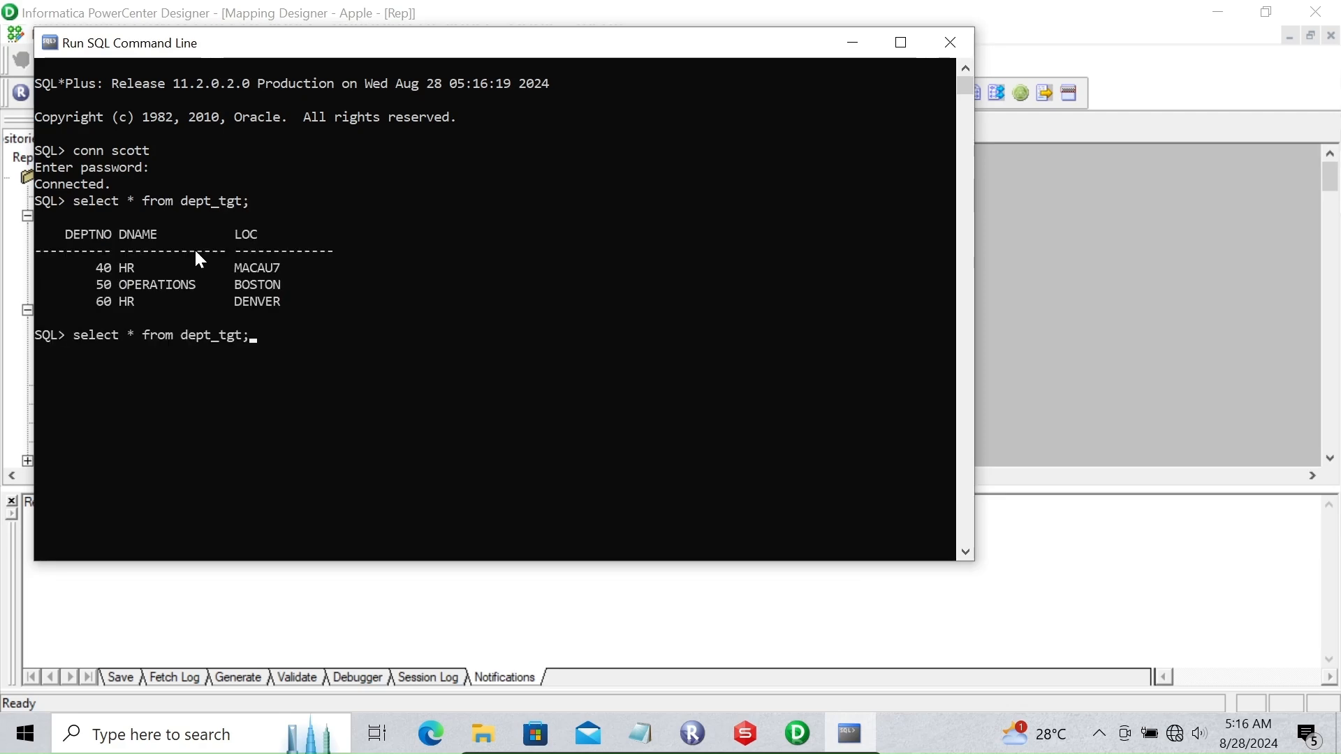
key(BackSpace)
key(BackSpace)
key(BackSpace)
key(BackSpace)
key(BackSpace)
key(BackSpace)
key(BackSpace)
key(BackSpace)
key(BackSpace)
key(BackSpace)
key(BackSpace)
key(BackSpace)
key(BackSpace)
key(BackSpace)
key(BackSpace)
key(BackSpace)
key(BackSpace)
key(BackSpace)
key(BackSpace)
key(BackSpace)
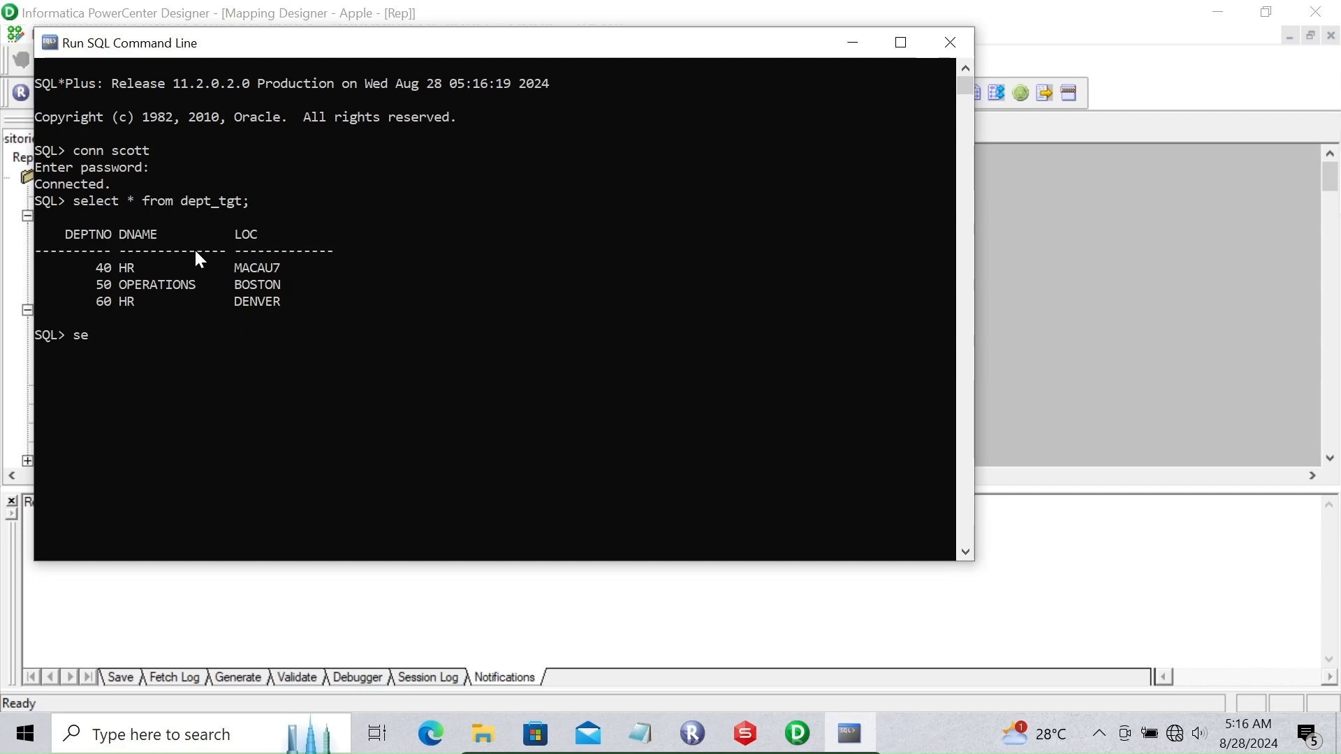
text(trun)
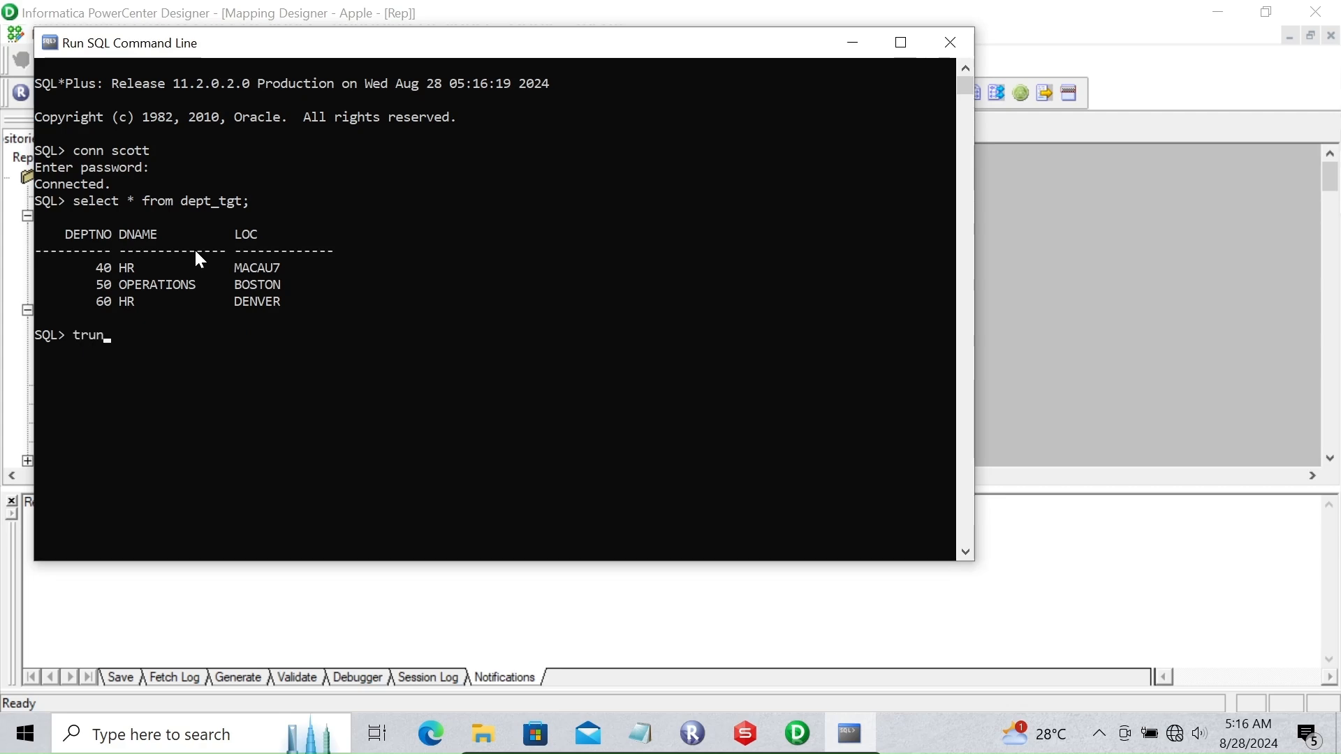
text(cate table dep)
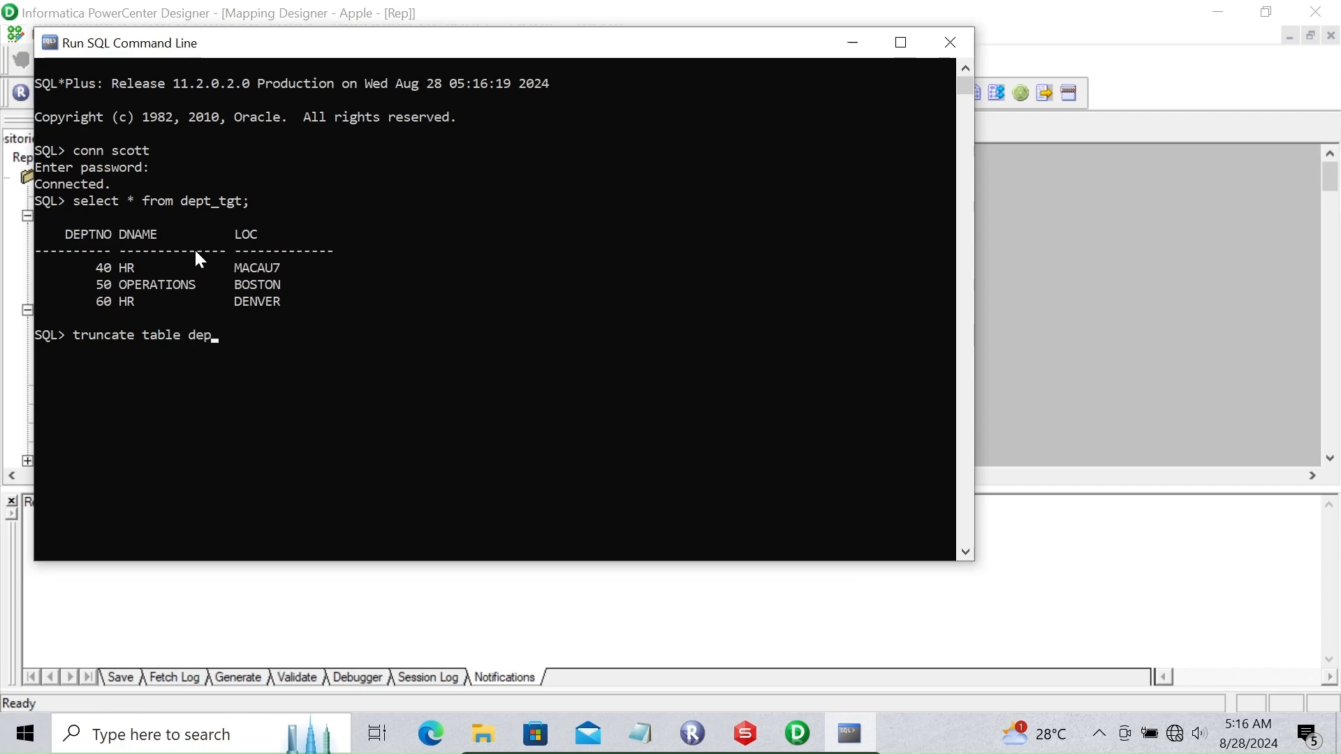
text(t_tgt;)
key(Return)
Step: Rerun "select * from dept_tgt;" to check the contents of the truncated table
key(Up)
key(Up)
key(Return)
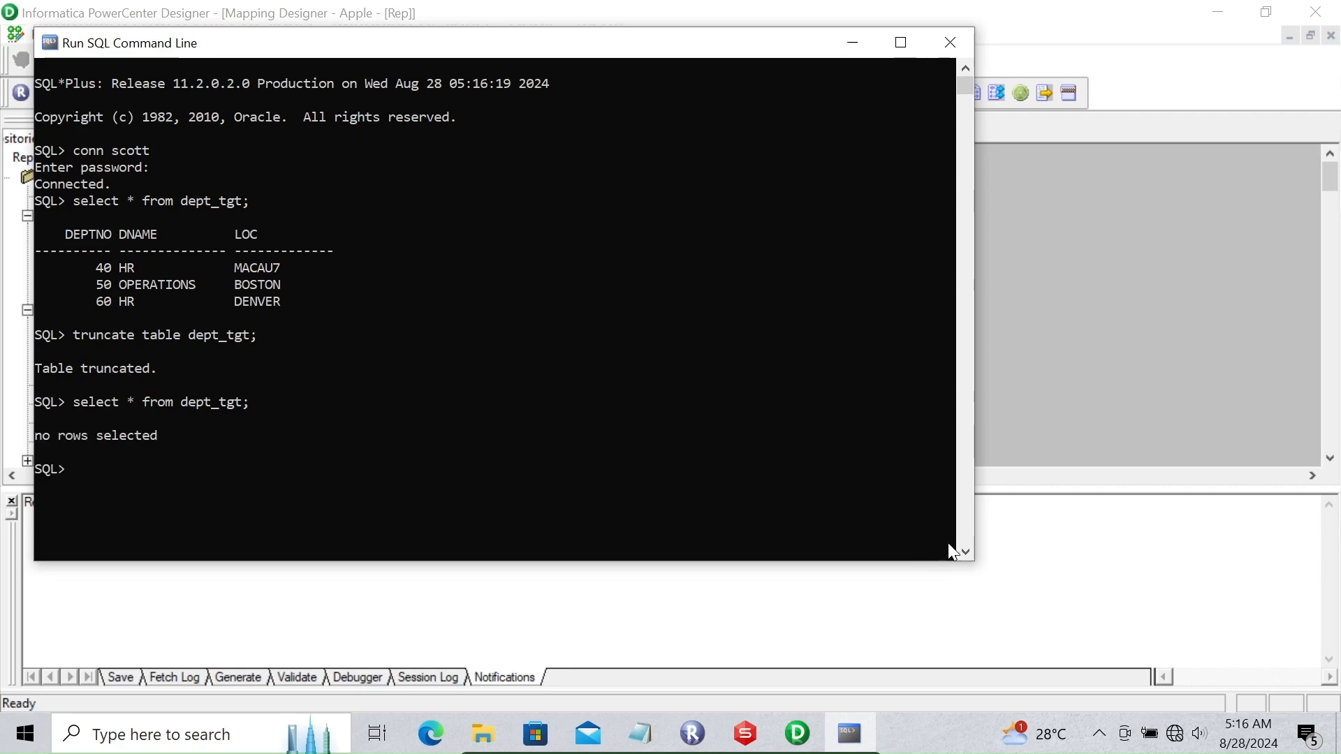
click(966, 552)
drag(964, 556, 966, 559)
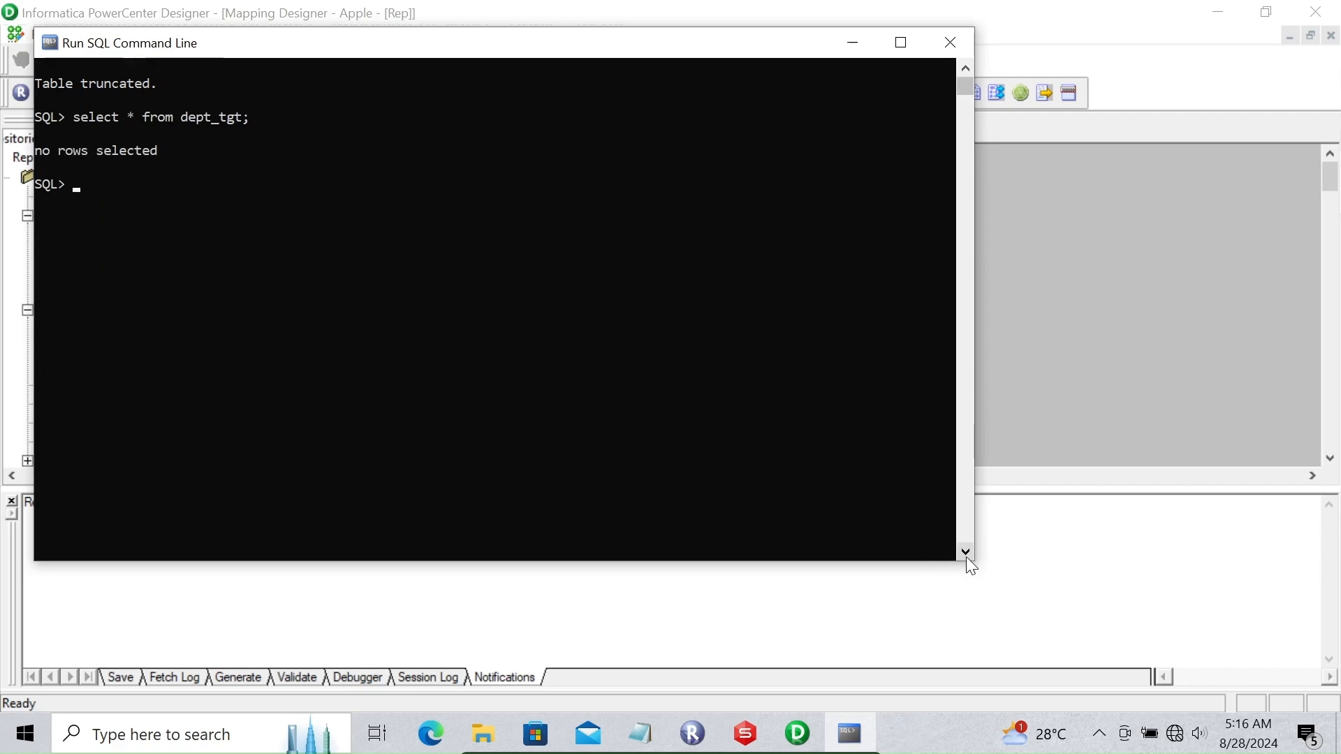
Step: Return to PowerCenter Designer, choose DEPT_TGT as the lookup table and position the Lookup transformation beside the source qualifier
click(852, 43)
click(577, 392)
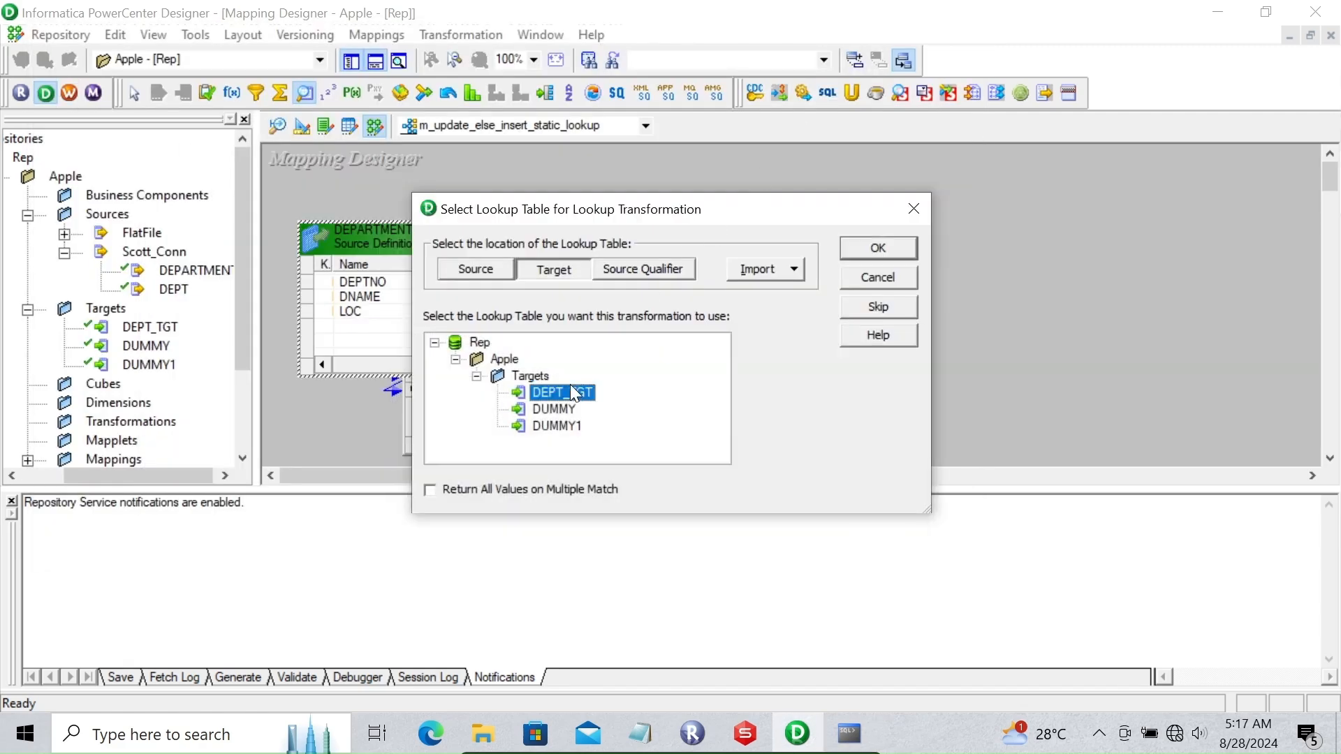
click(877, 249)
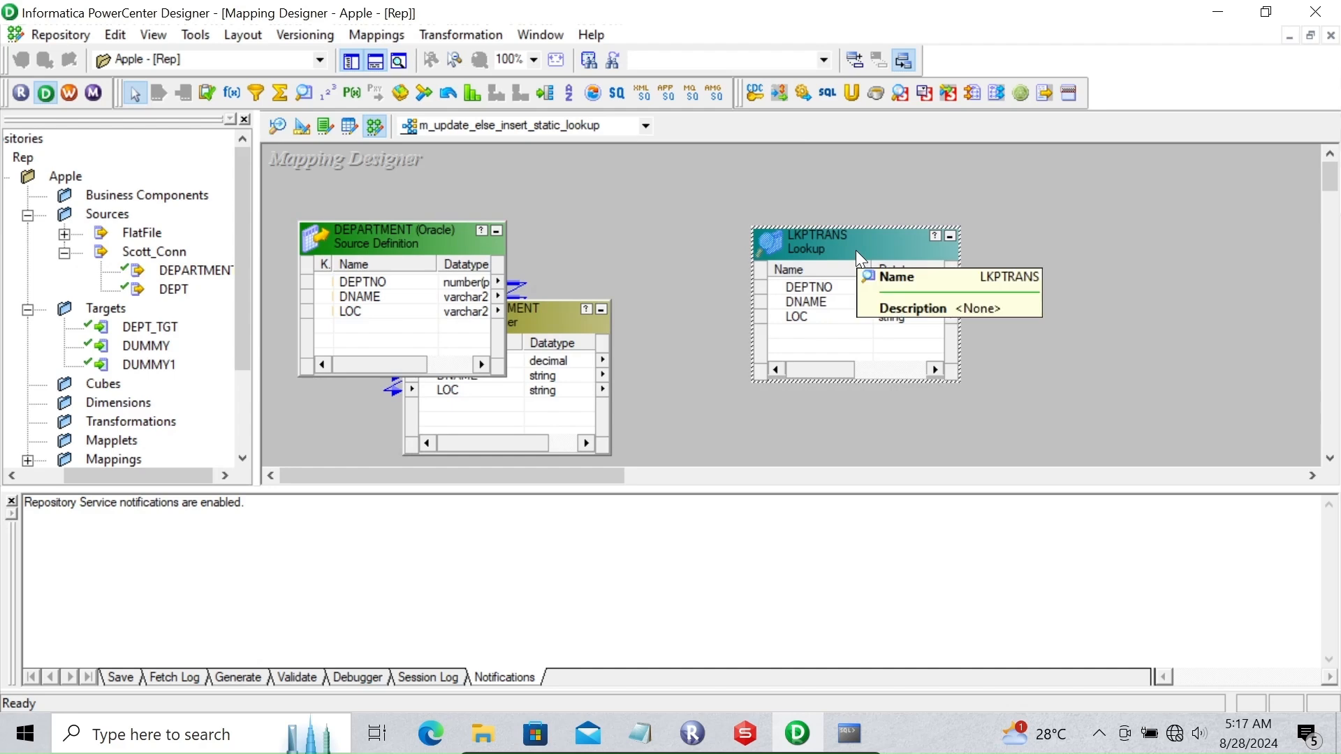
drag(810, 240, 790, 219)
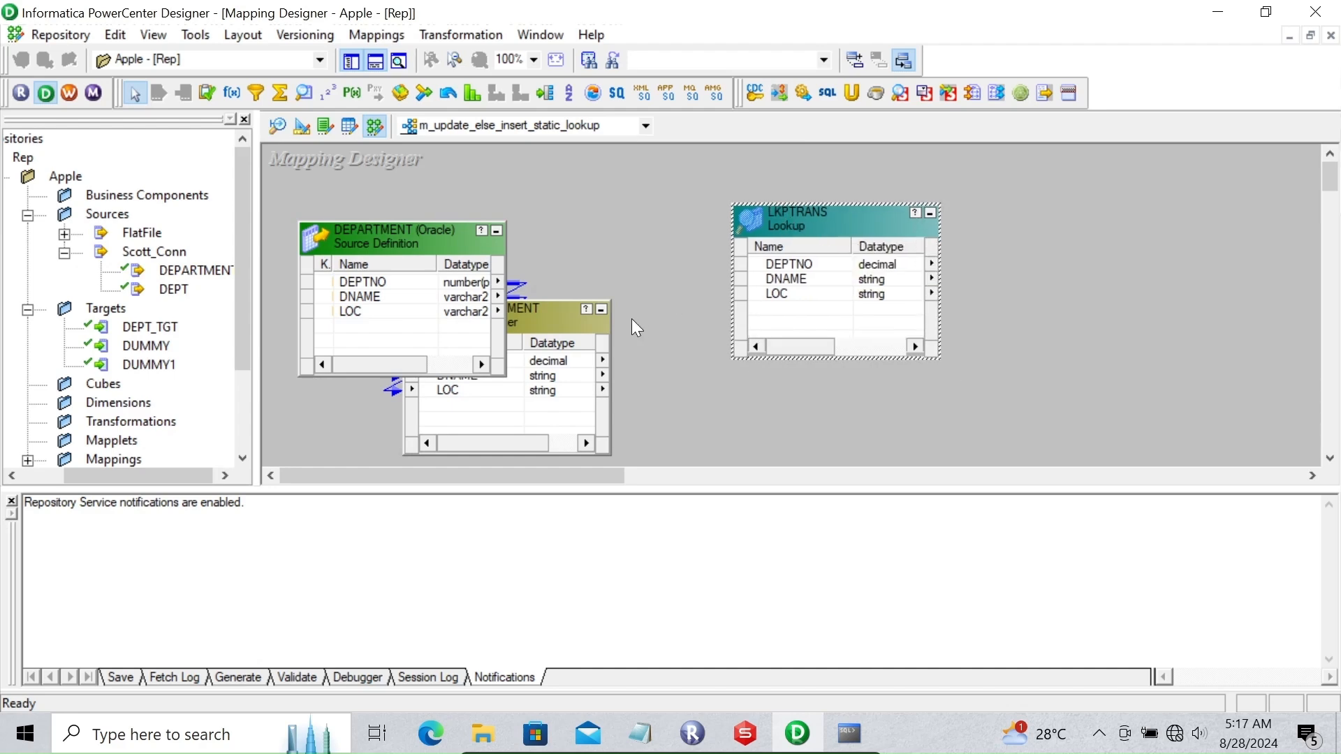
Step: Link the DEPTNO port of SQ_DEPARTMENT into the LKPTRANS lookup as a new input port
click(454, 362)
drag(441, 364, 803, 306)
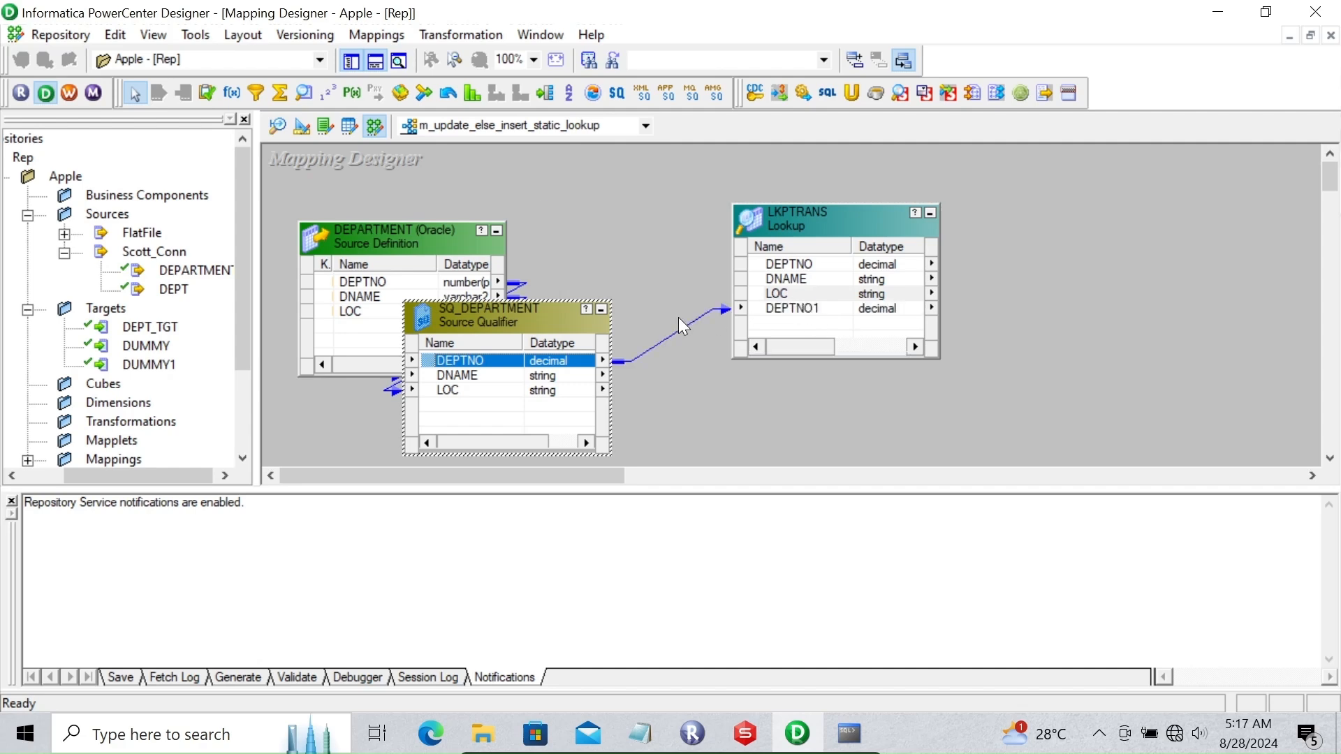
Step: Add the lookup condition DEPTNO = DEPTNO1 to the LKPTRANS transformation
double_click(805, 217)
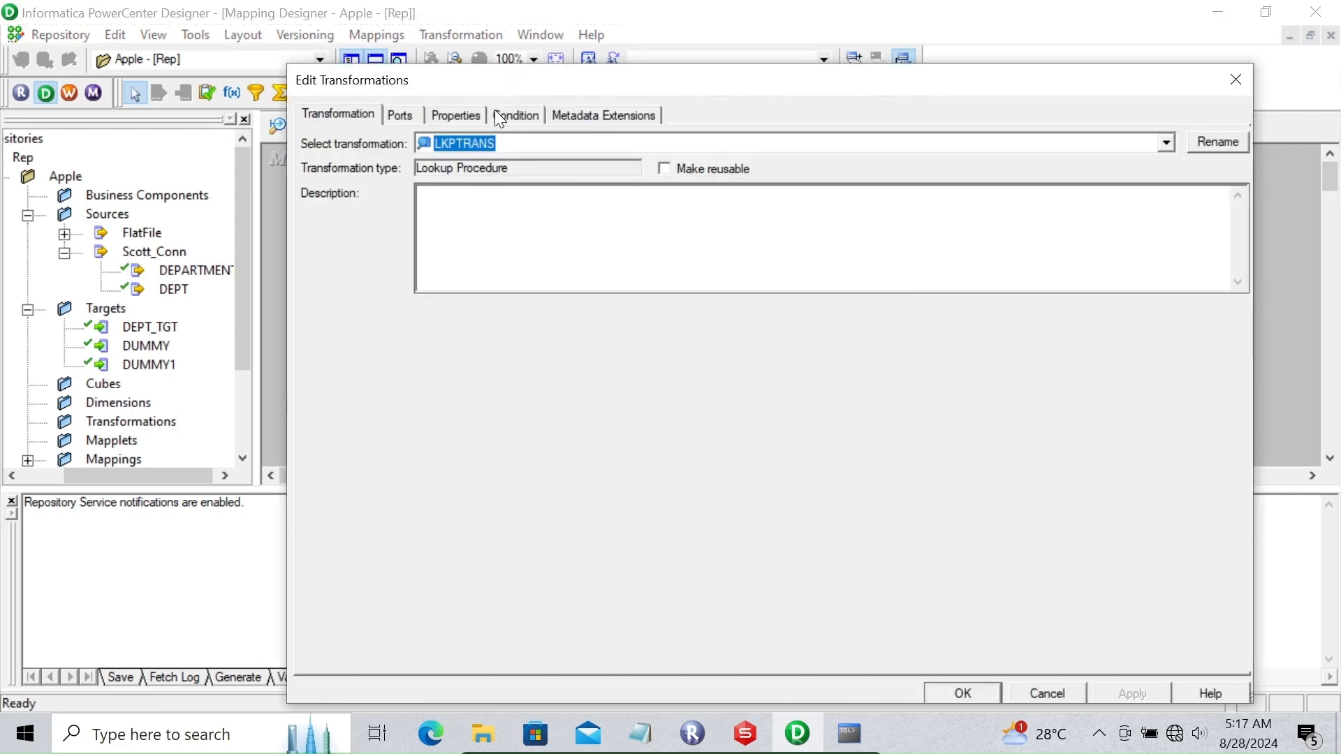
click(496, 115)
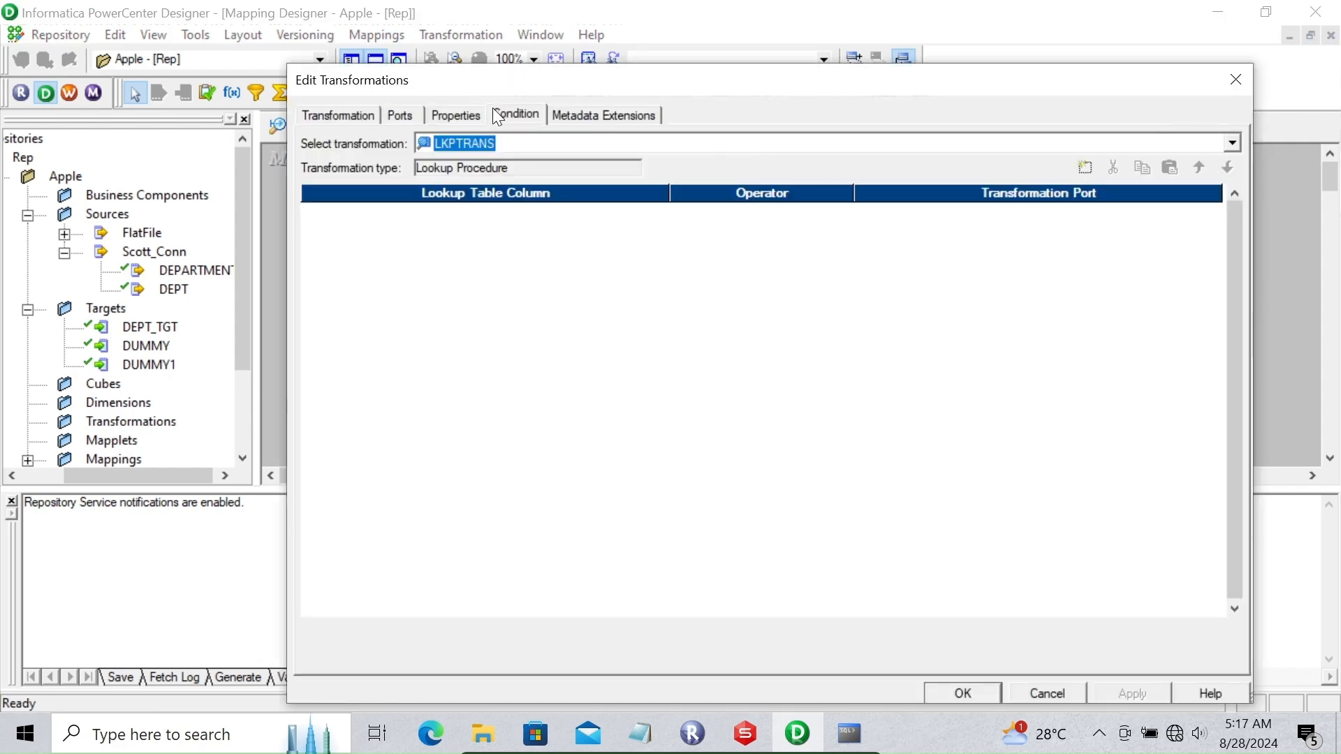
click(1084, 167)
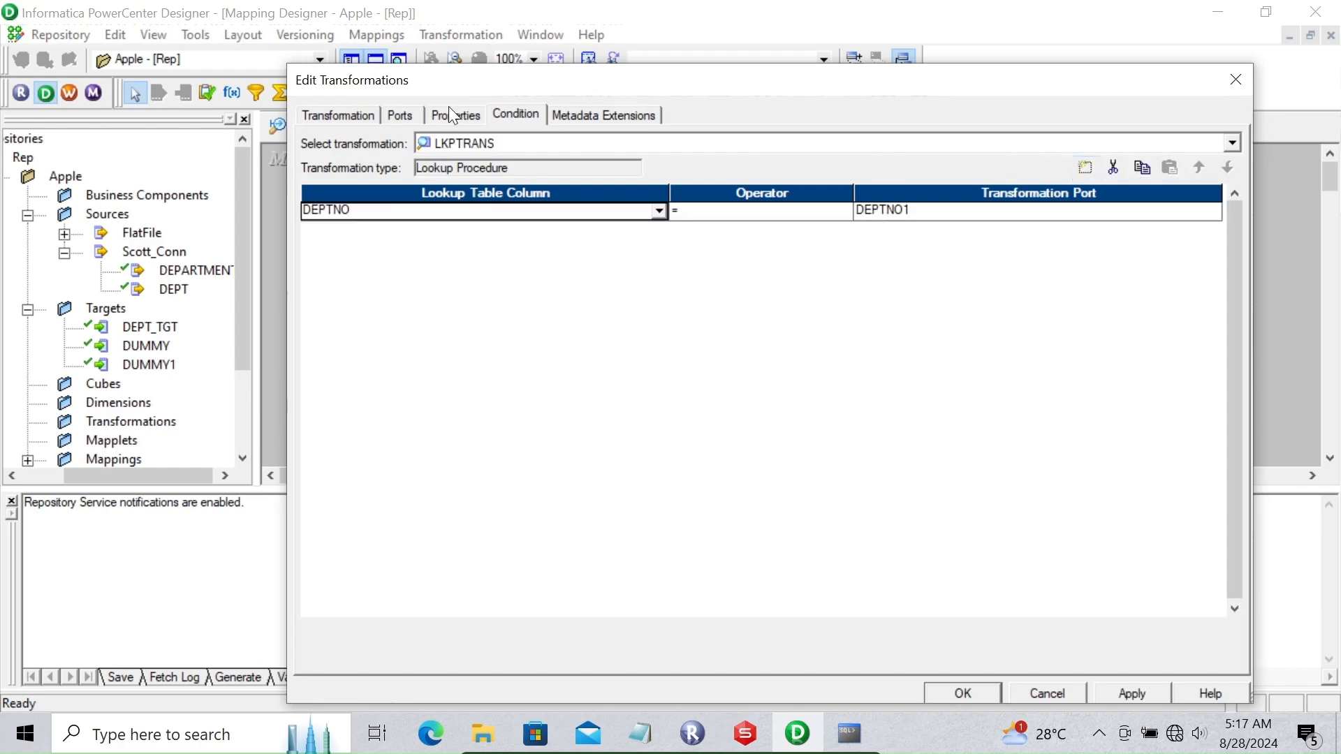
Step: Check the lookup's ports, keep Dynamic Lookup Cache disabled in its properties and apply the LKPTRANS changes
click(402, 116)
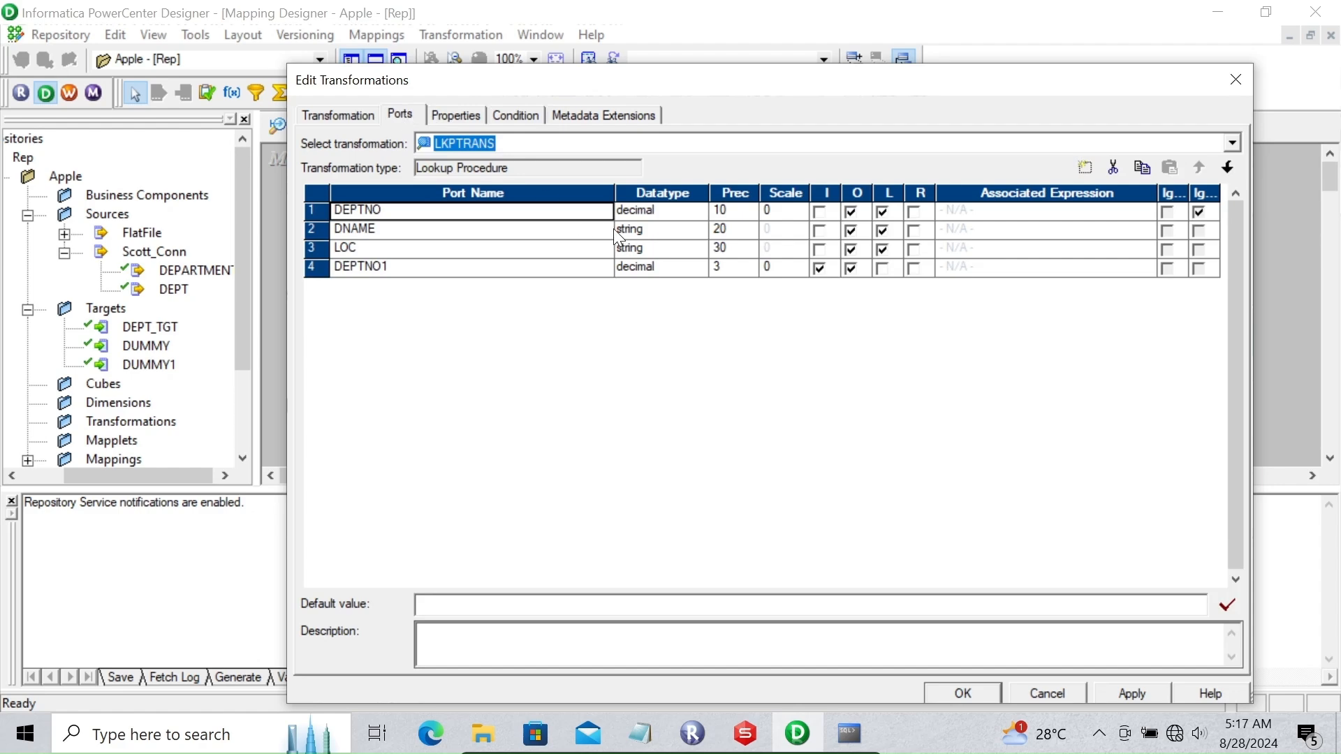
click(453, 112)
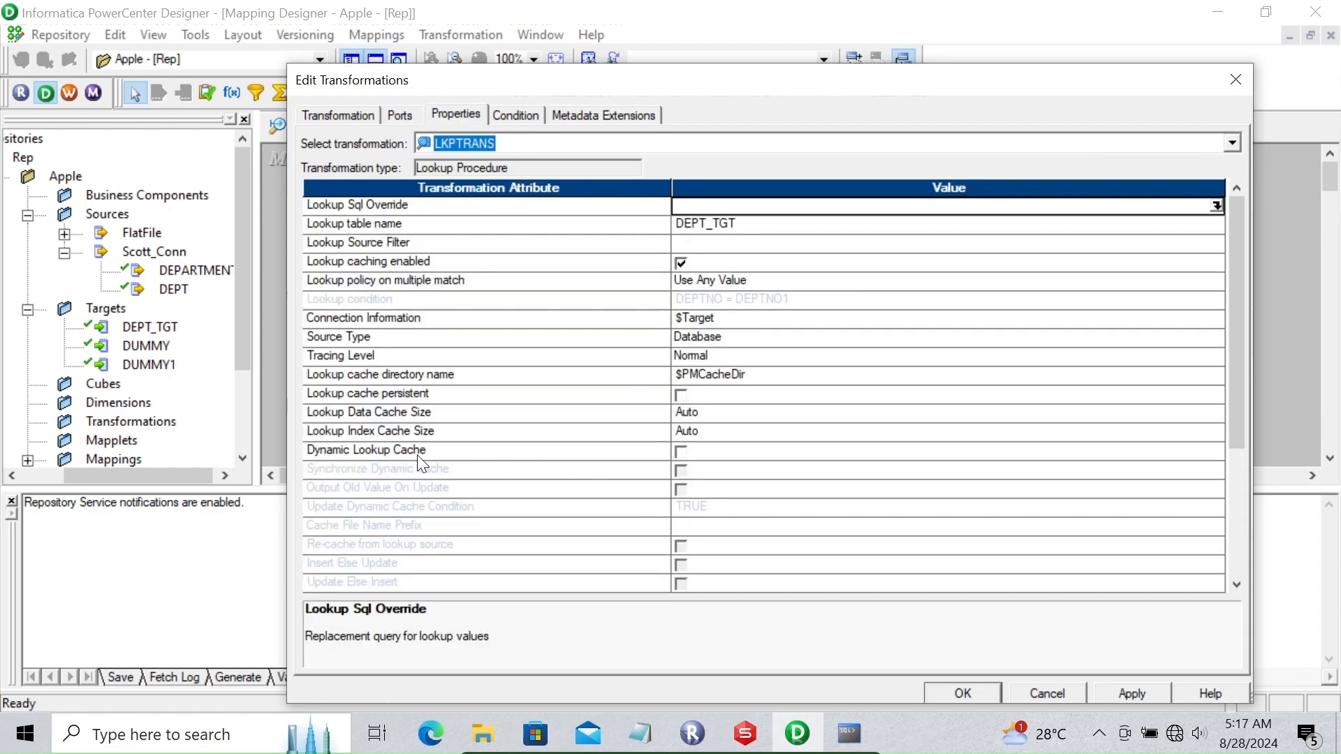
click(693, 458)
click(687, 455)
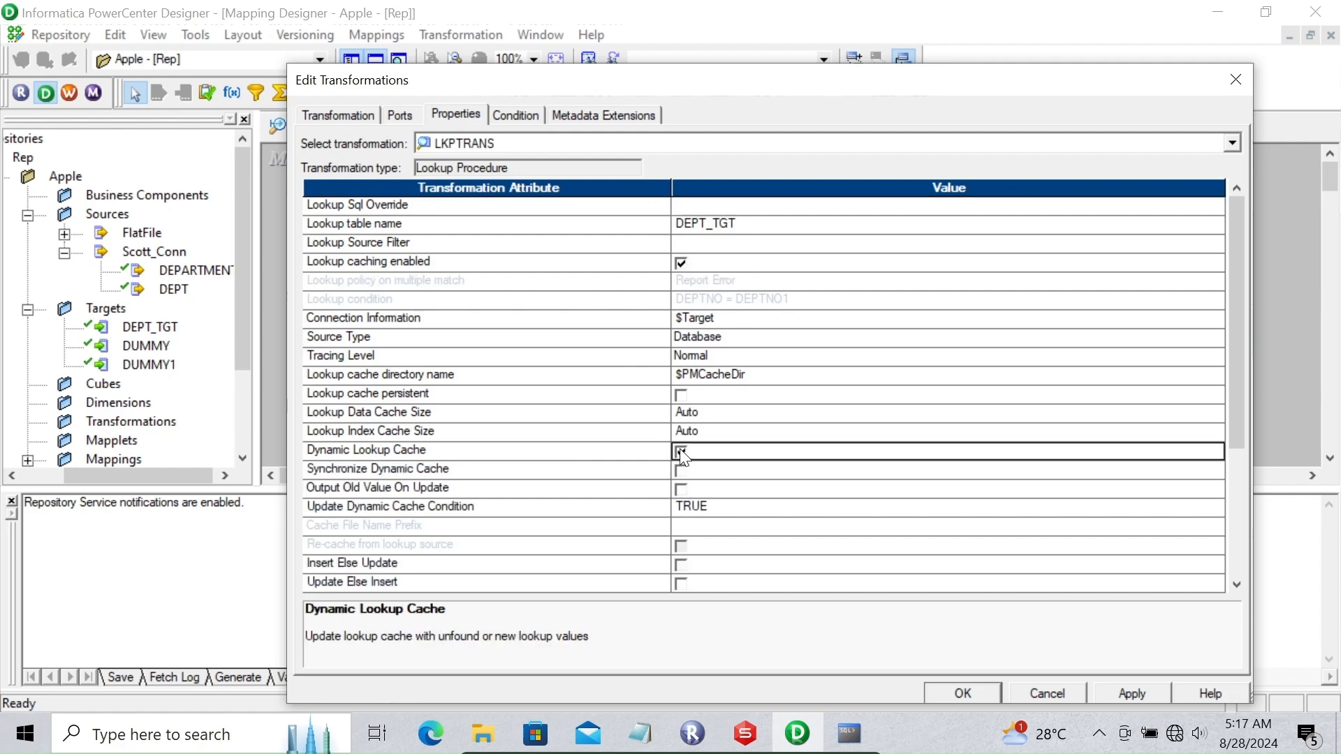
click(679, 454)
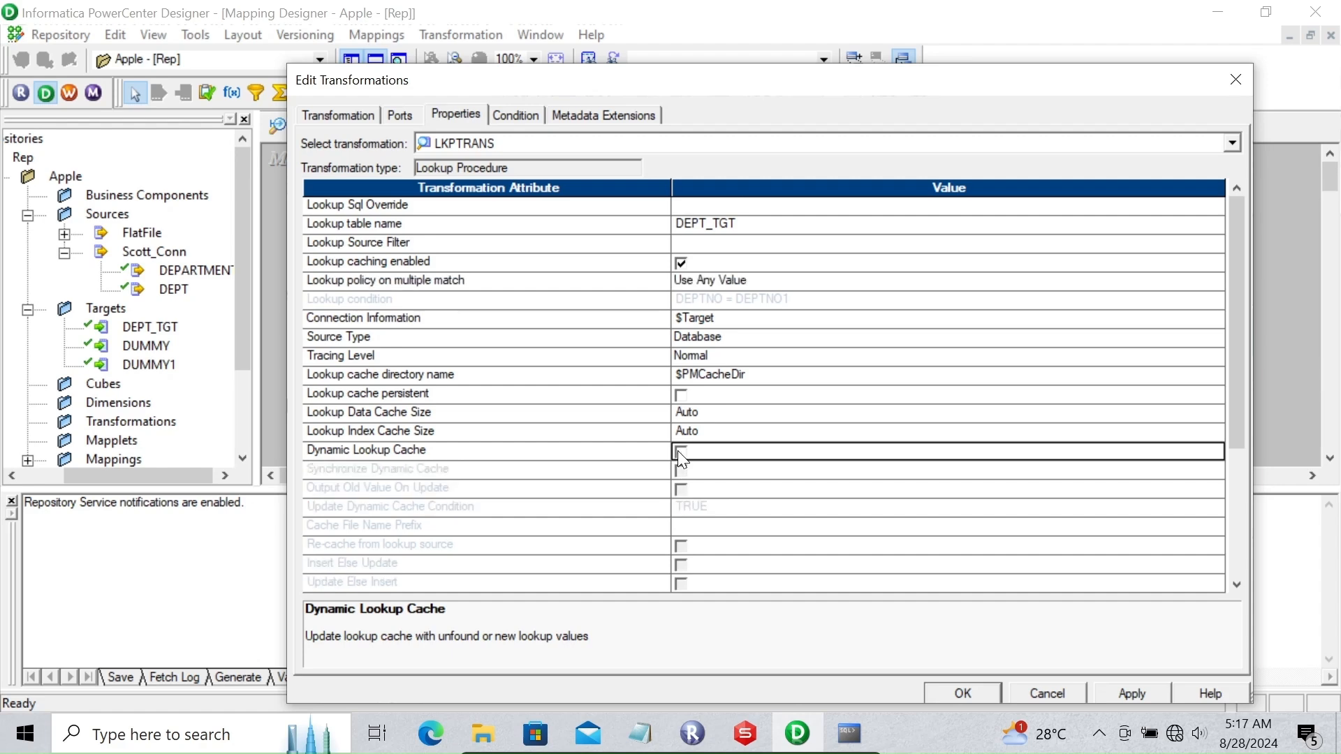
click(1130, 685)
click(974, 688)
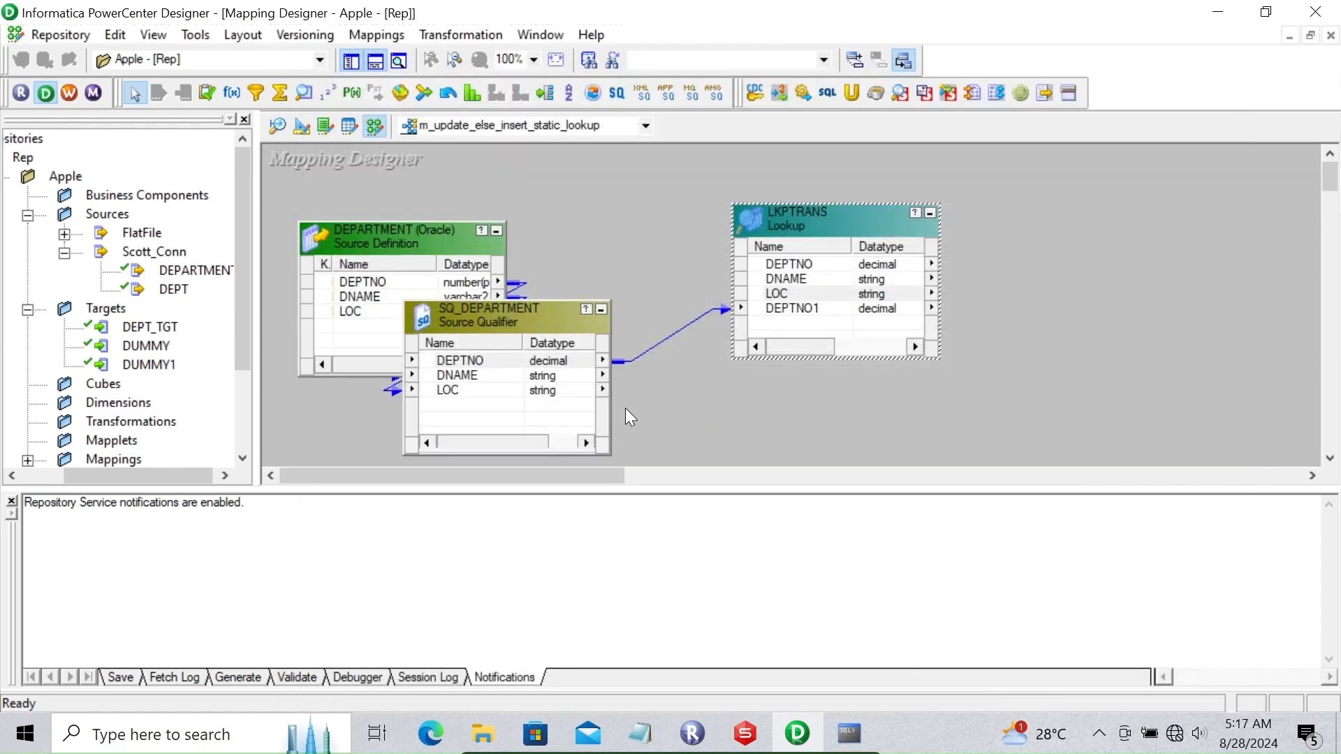
Step: Hide the output pane and create an Expression transformation below and beside LKPTRANS
click(12, 503)
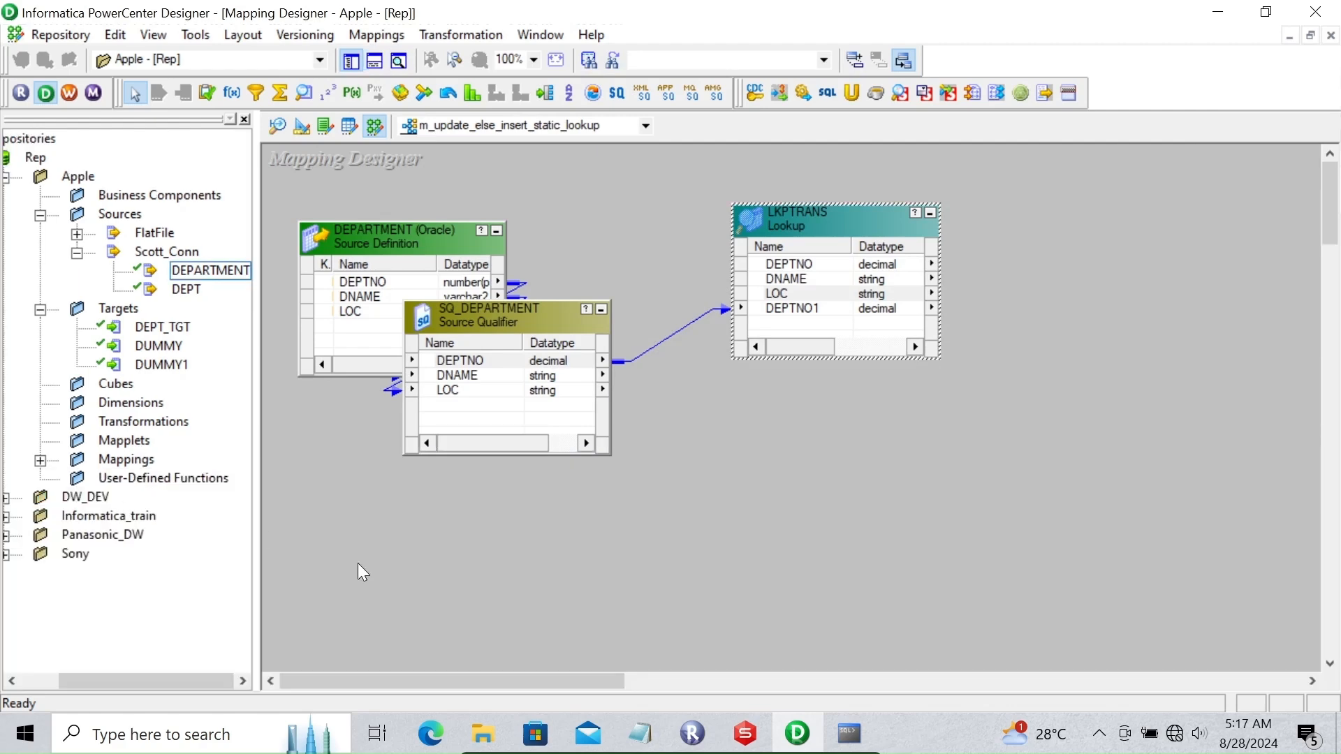
drag(486, 676, 514, 676)
click(233, 93)
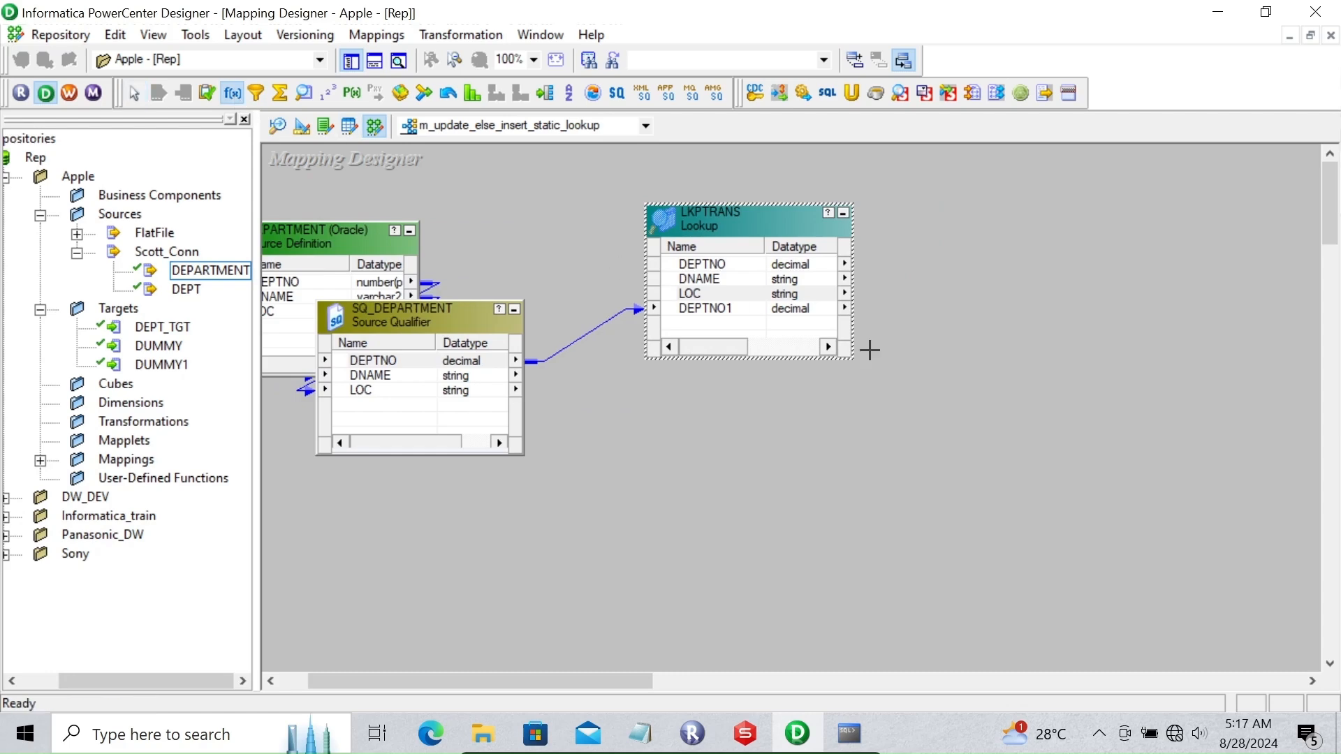
click(887, 349)
Step: Link all SQ_DEPARTMENT ports into EXPTRANS and move the Expression transformation closer, below the lookup
click(716, 266)
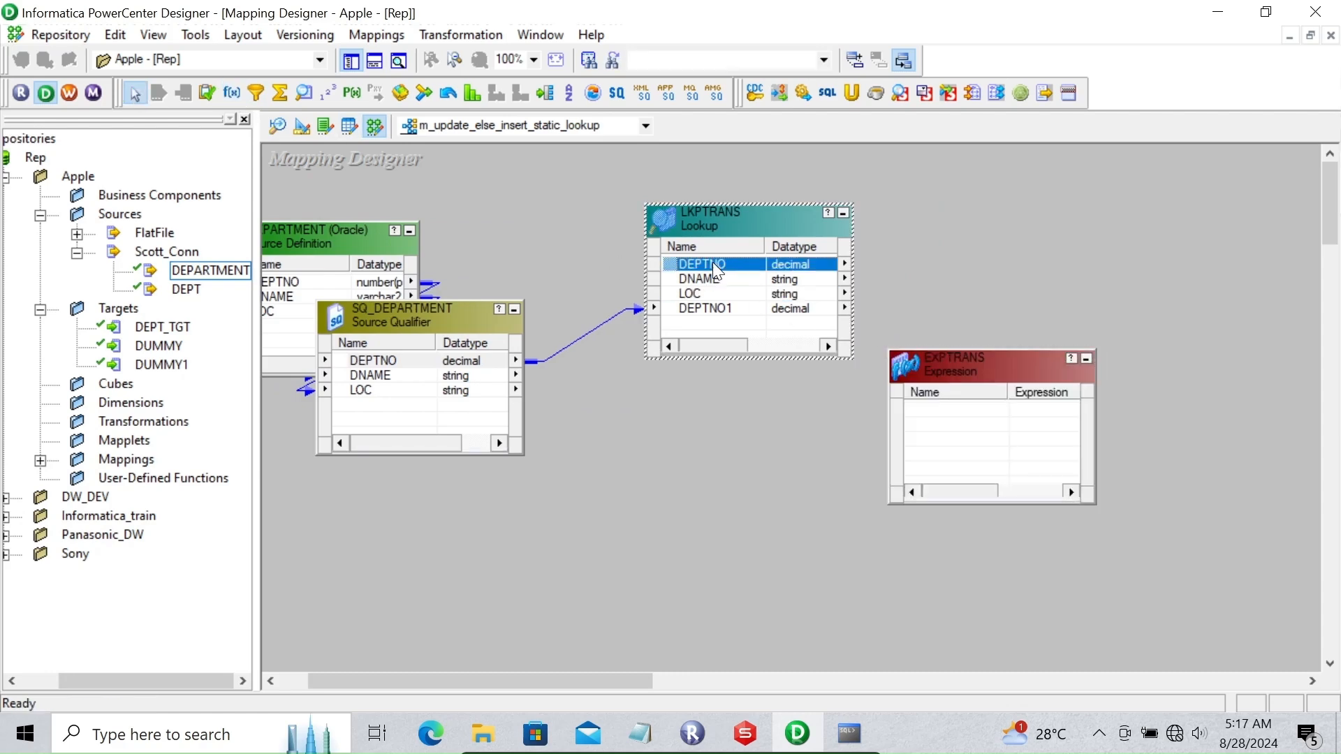
right_click(429, 363)
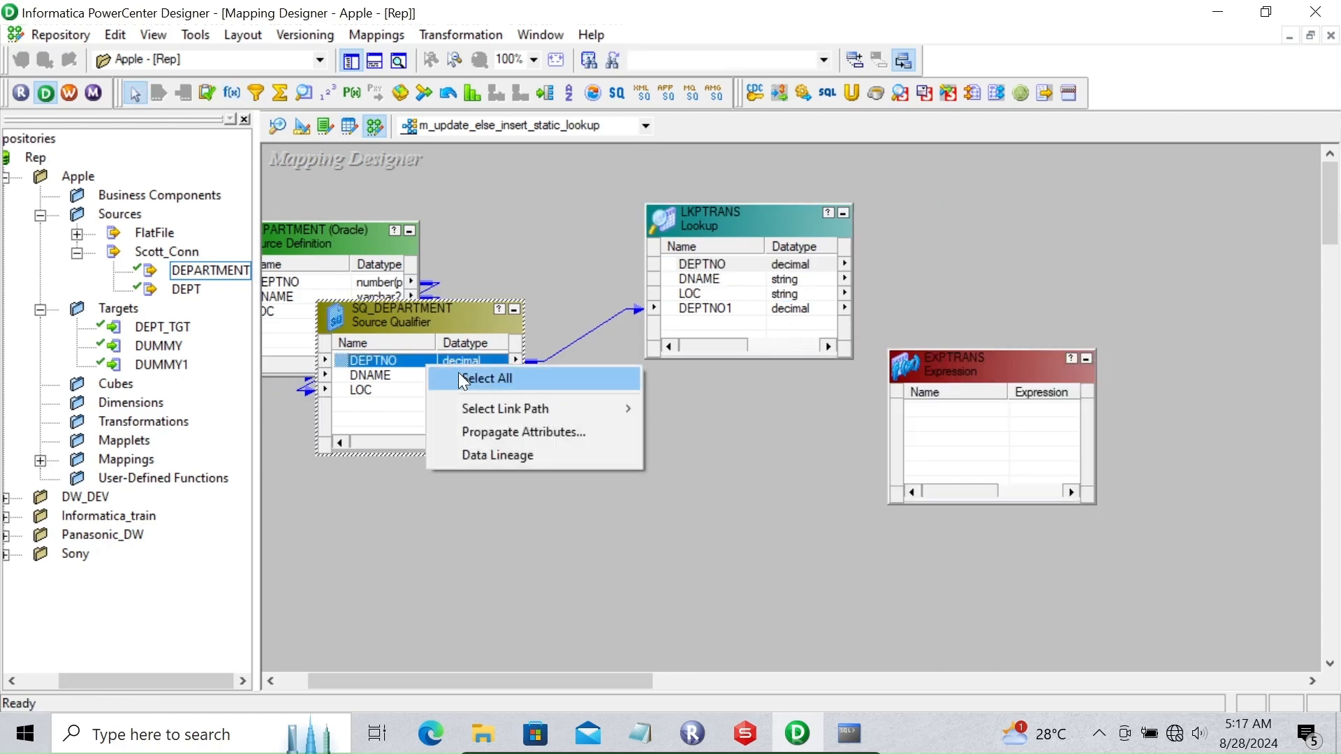
click(461, 376)
drag(351, 368, 923, 418)
drag(951, 367, 820, 399)
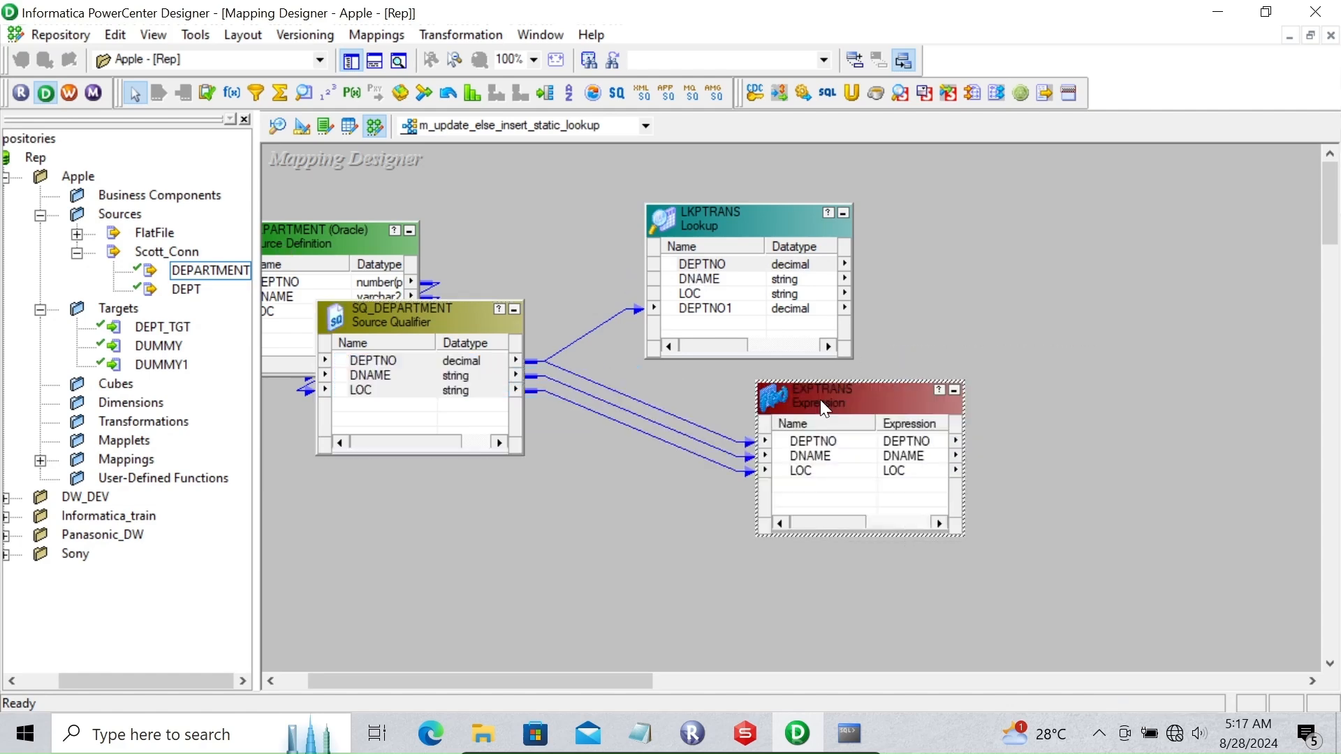
Step: Link the DEPTNO, DNAME and LOC ports of LKPTRANS into EXPTRANS as additional ports
click(688, 269)
shift+click(688, 294)
drag(686, 273, 828, 502)
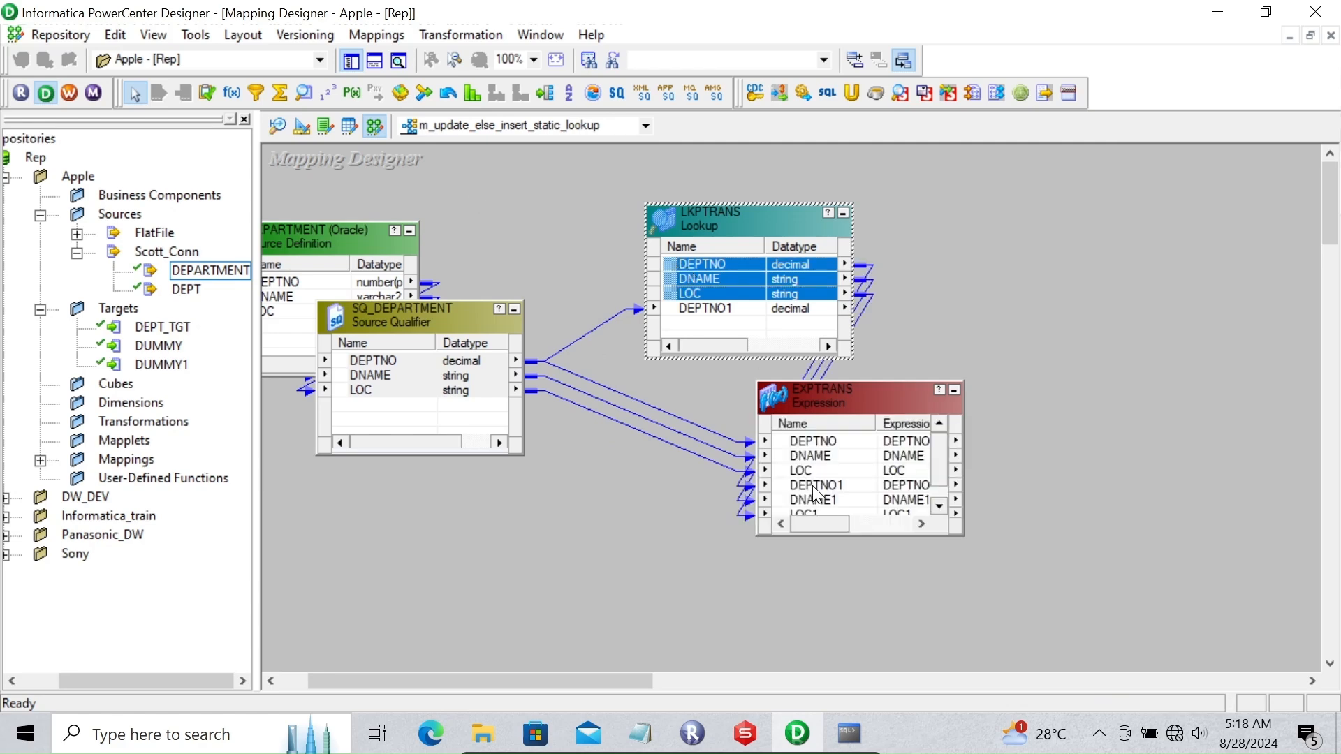
Step: Open the ports of EXPTRANS for editing and rename DEPTNO1 to lkp_DEPTNO
double_click(822, 402)
click(405, 166)
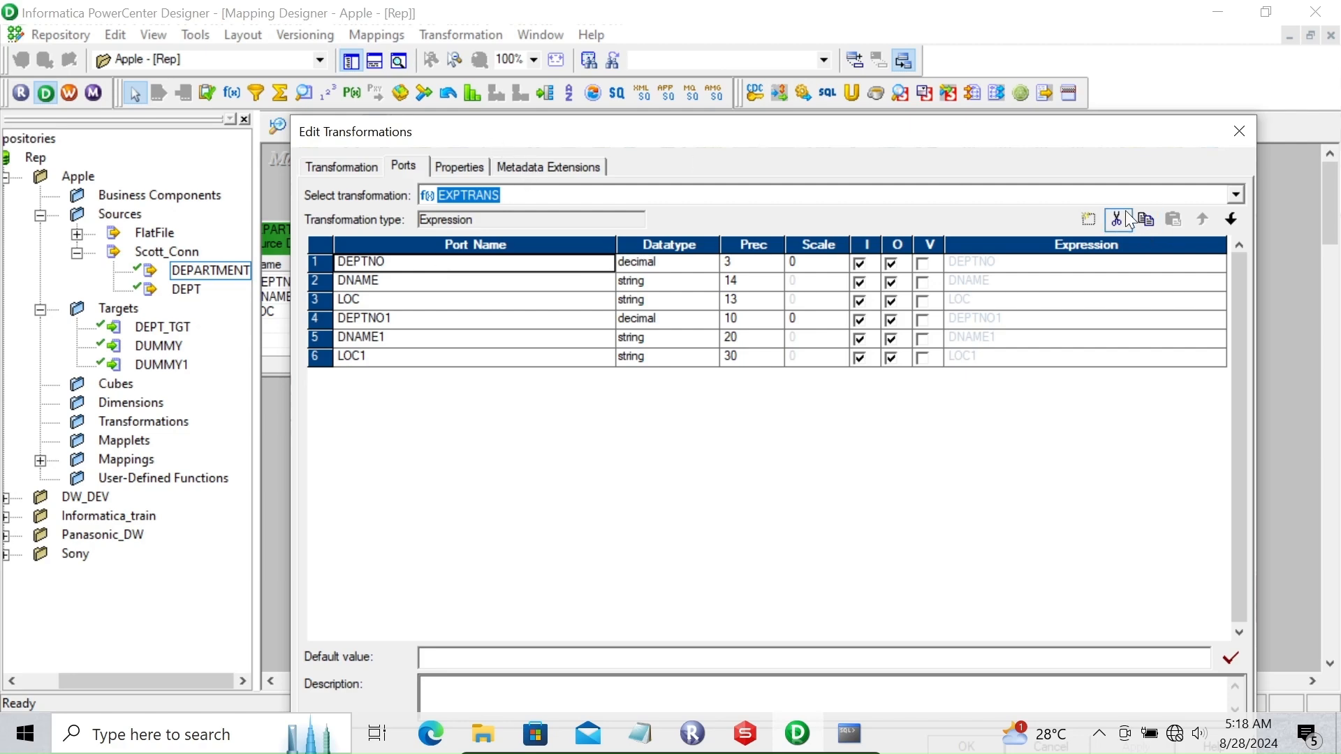
drag(520, 133, 1122, 139)
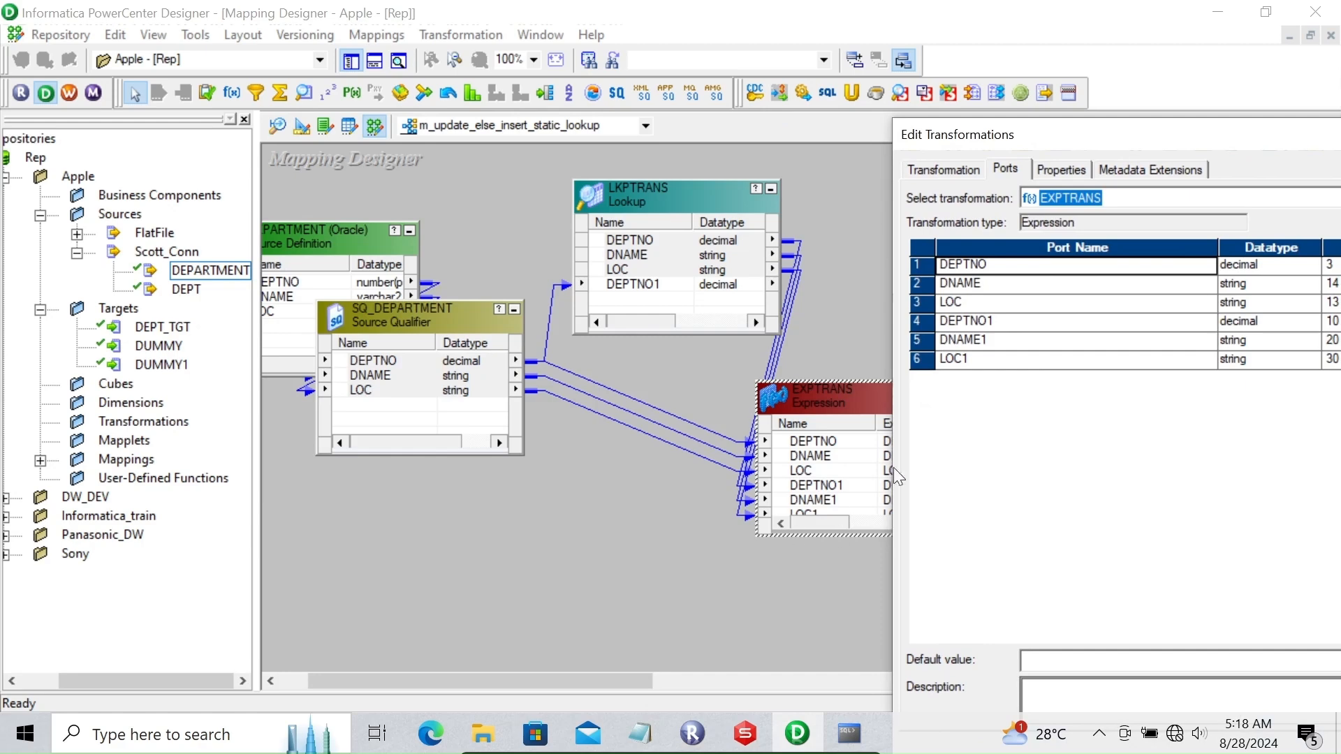
drag(1079, 148, 623, 130)
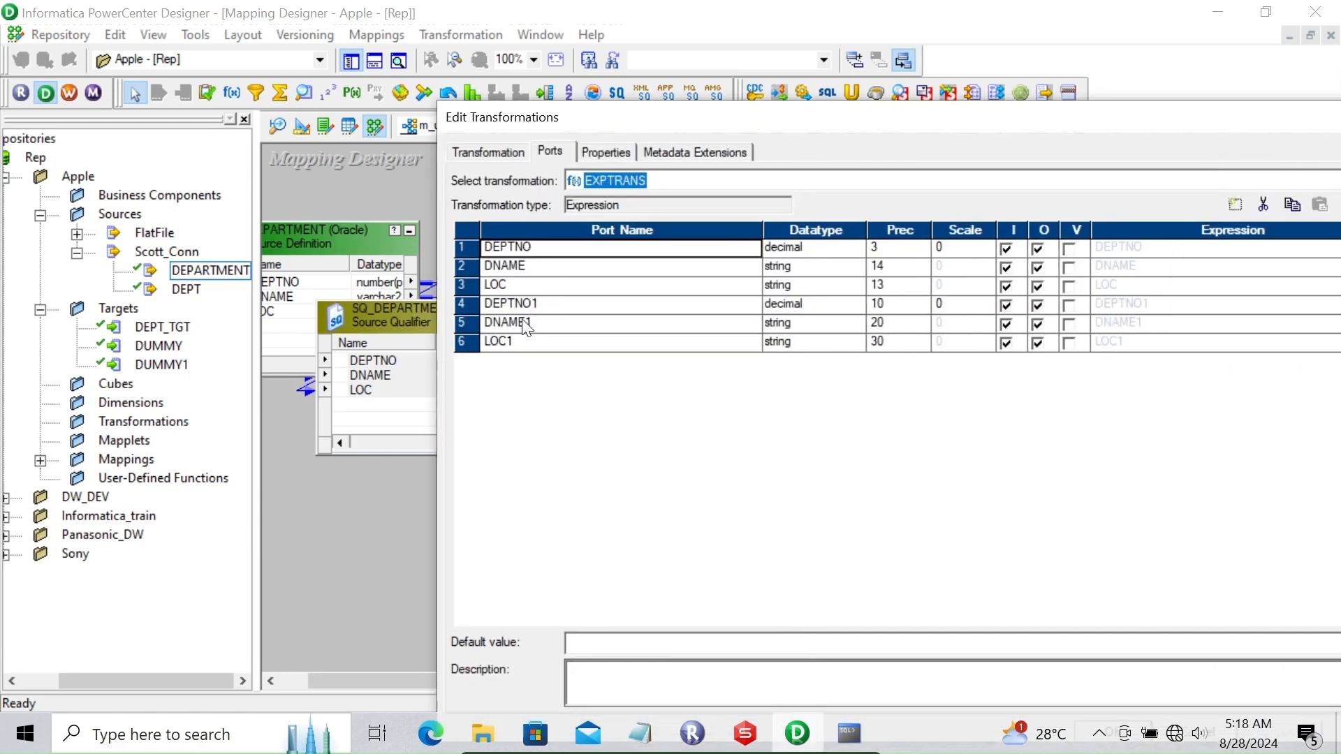
click(542, 305)
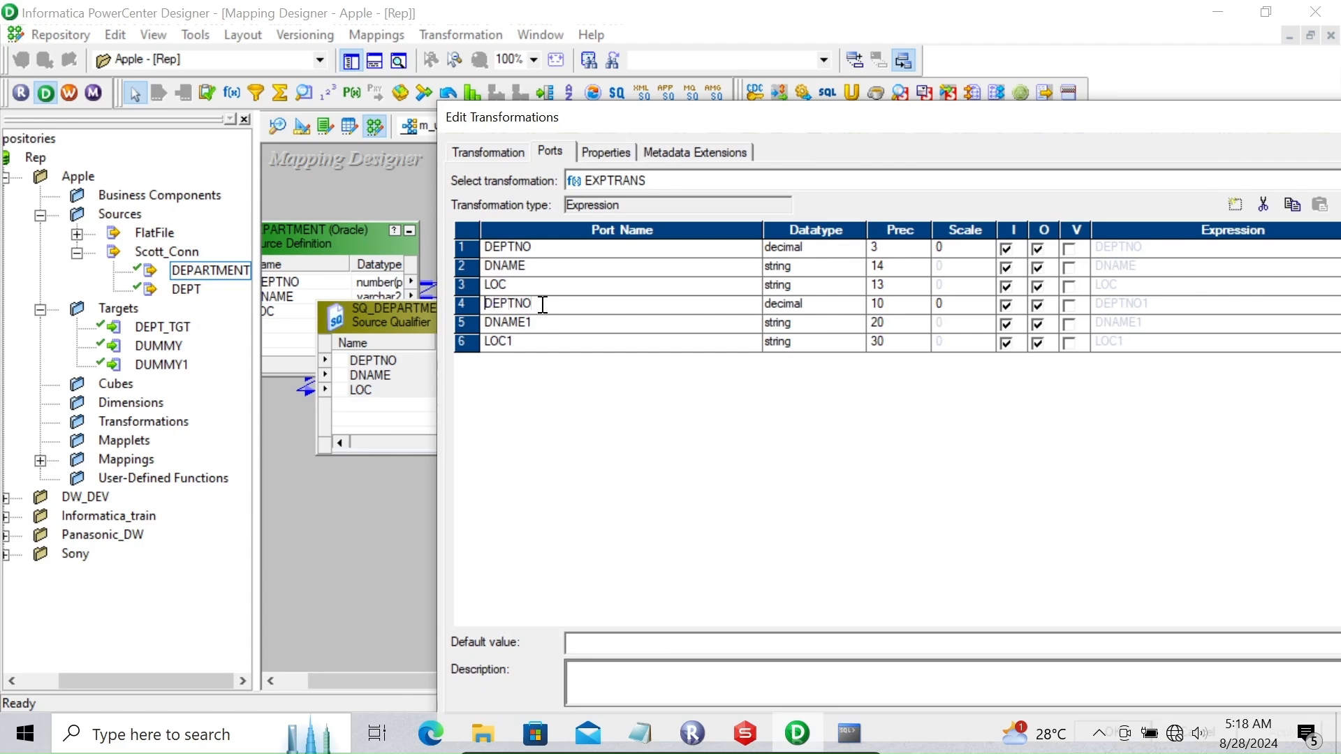
key(Home)
text(lkp_)
Step: Rename the EXPTRANS ports DNAME1 and LOC1 to lkp_DNAME and lkp_LOC, and apply the changes
click(544, 327)
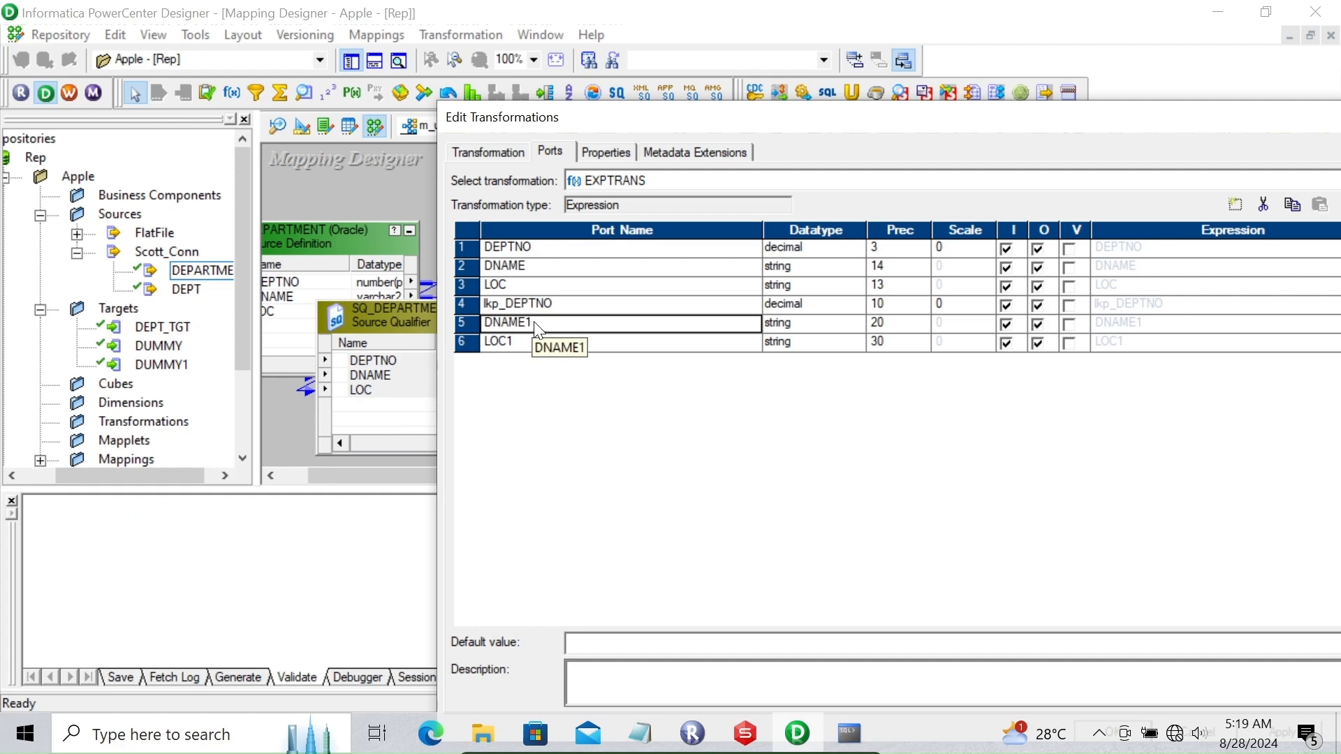
click(537, 323)
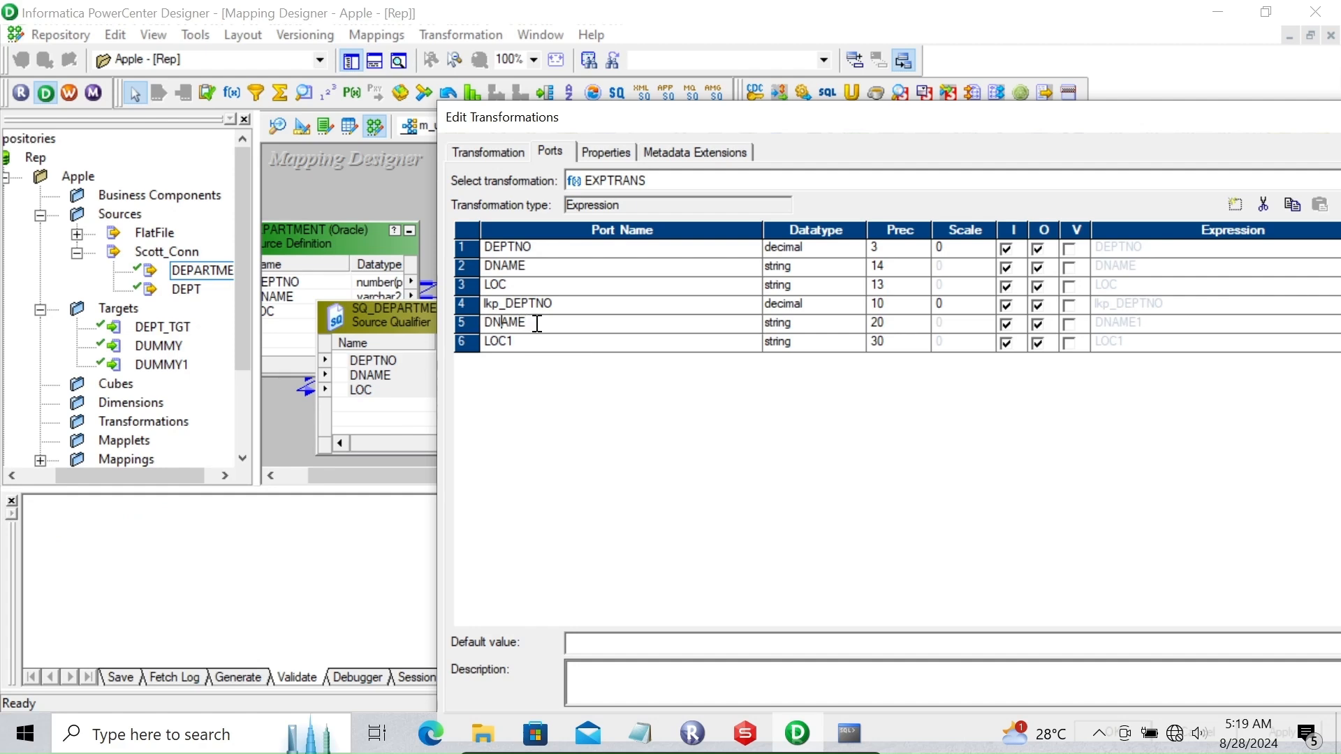
text(lkp_)
click(529, 347)
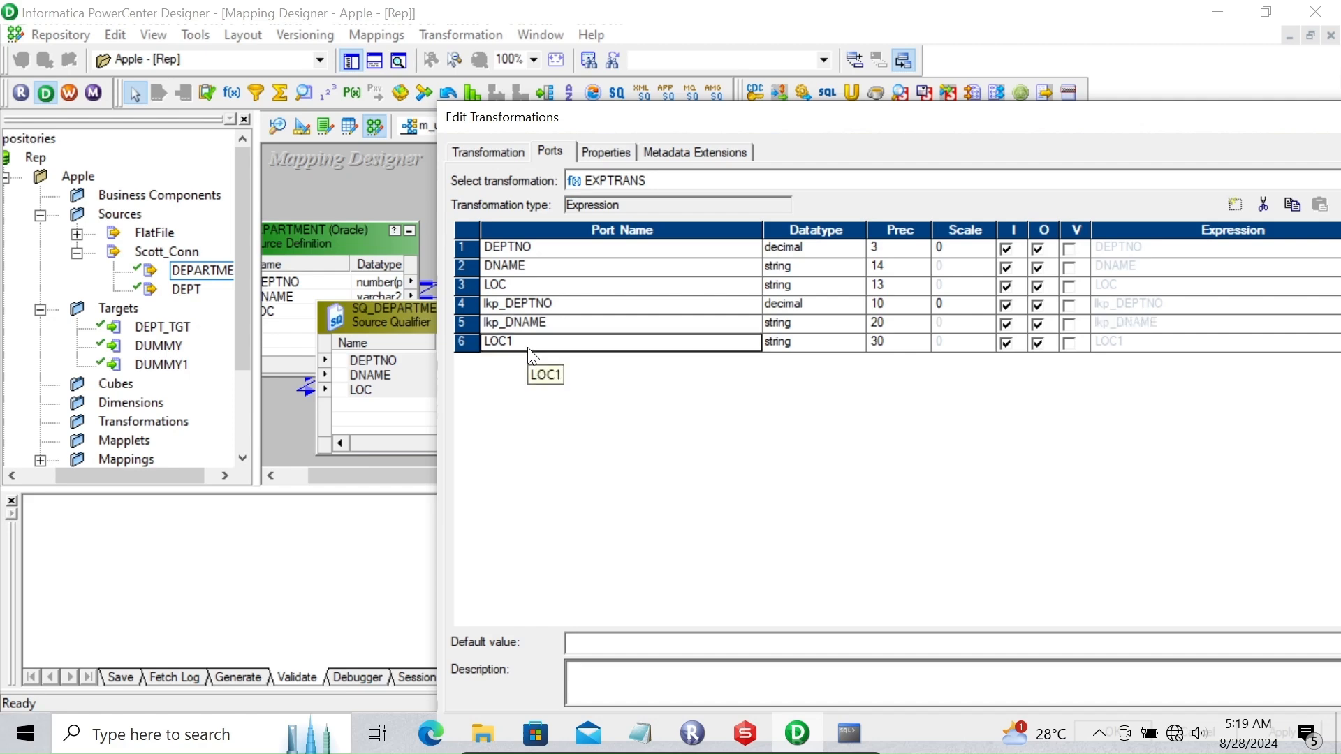
click(517, 342)
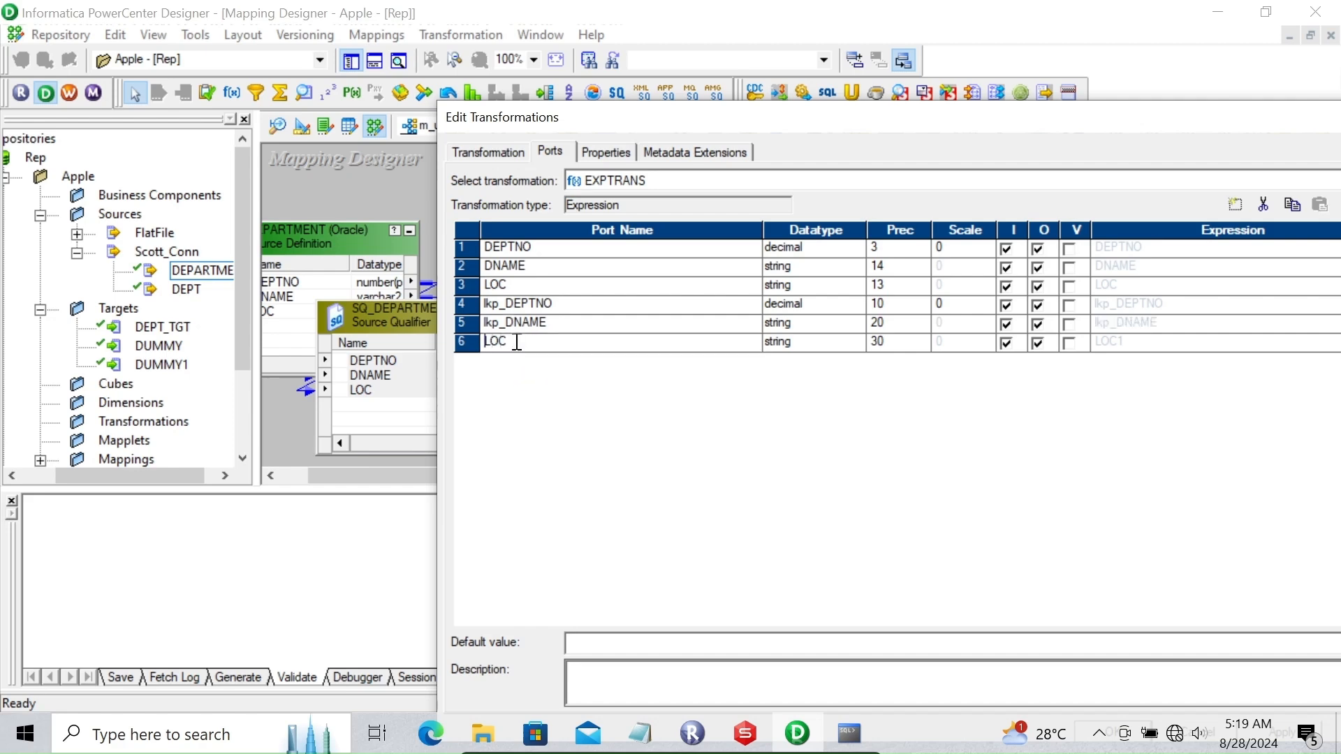
text(lkp_)
drag(903, 120, 678, 57)
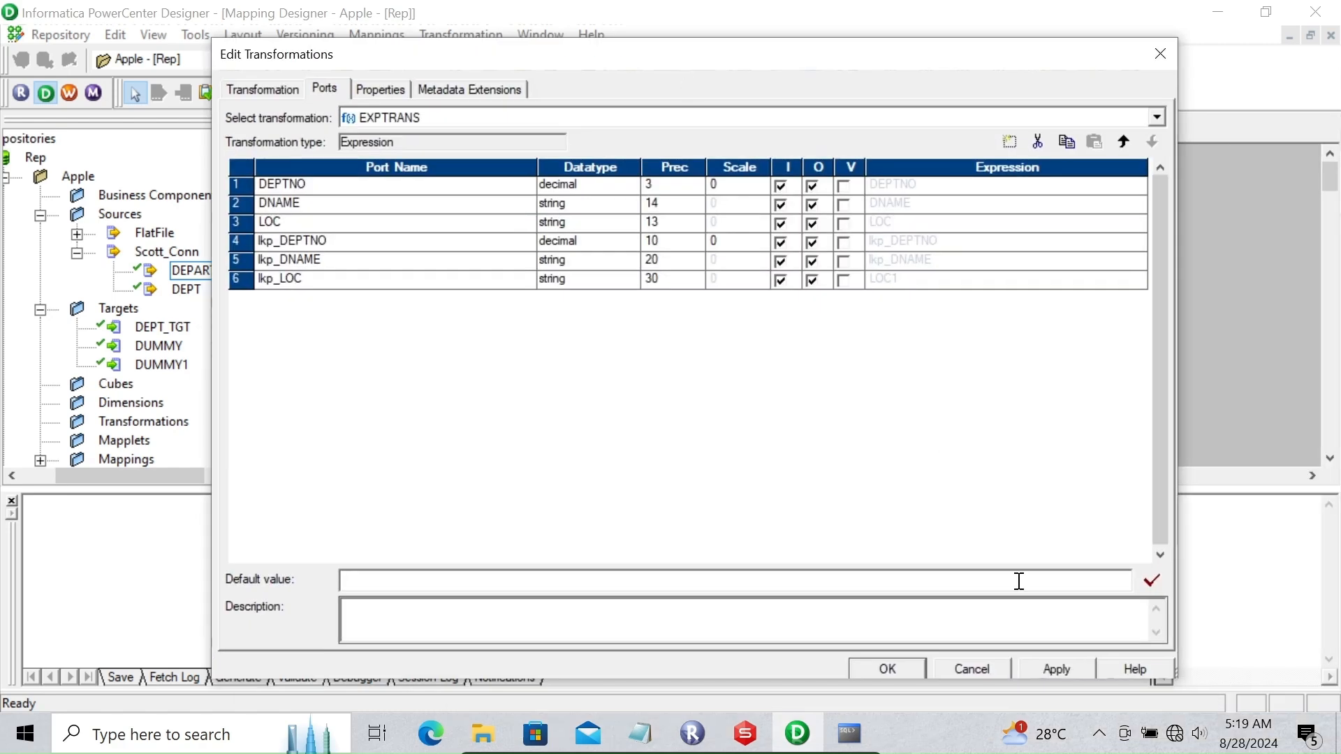
click(1046, 672)
click(896, 667)
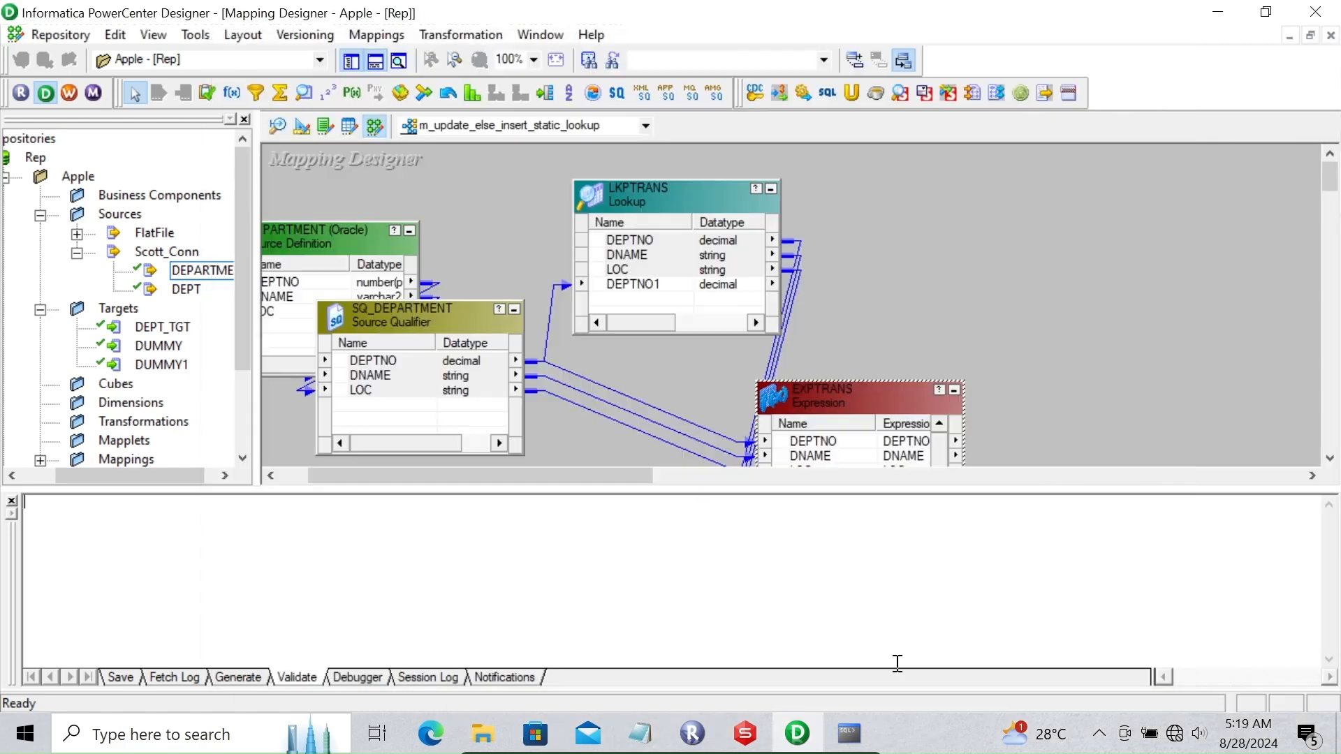
Step: Enlarge EXPTRANS to show all its ports and create a Router transformation beside it
click(11, 501)
drag(501, 682, 645, 679)
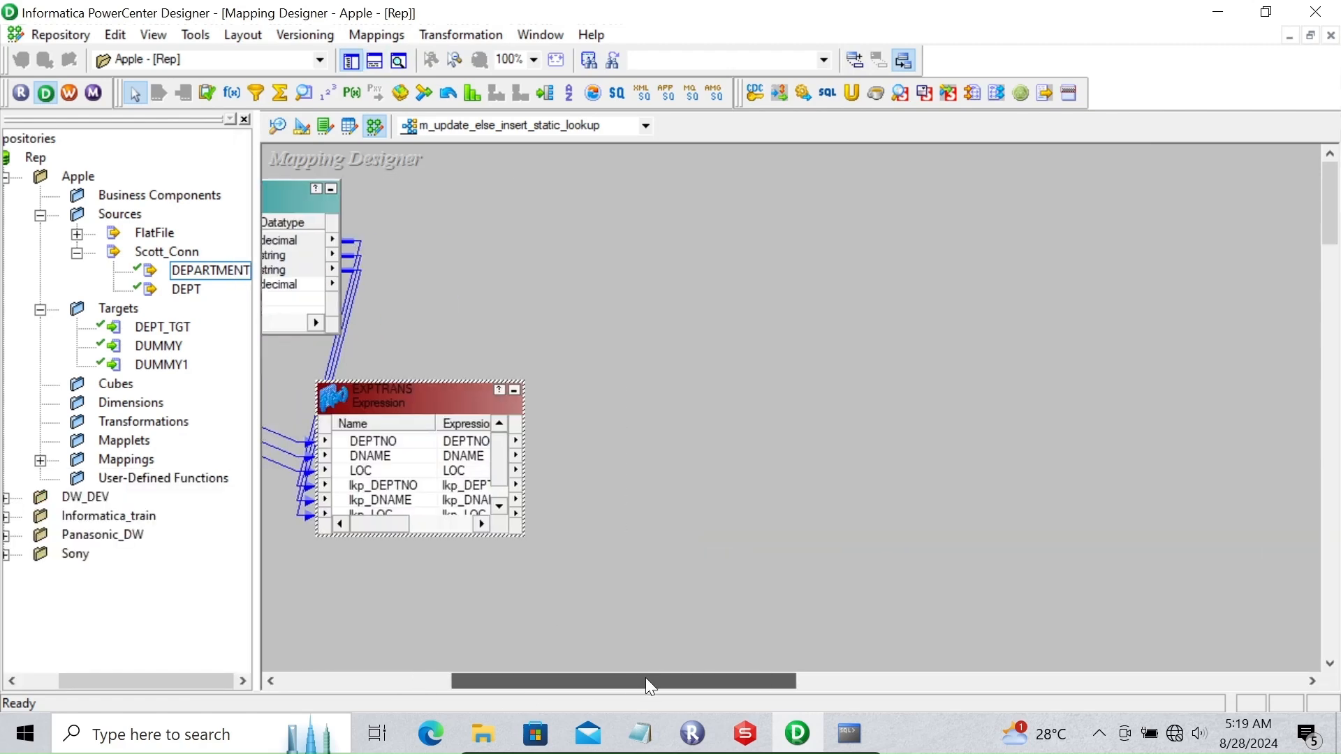
drag(386, 382, 414, 332)
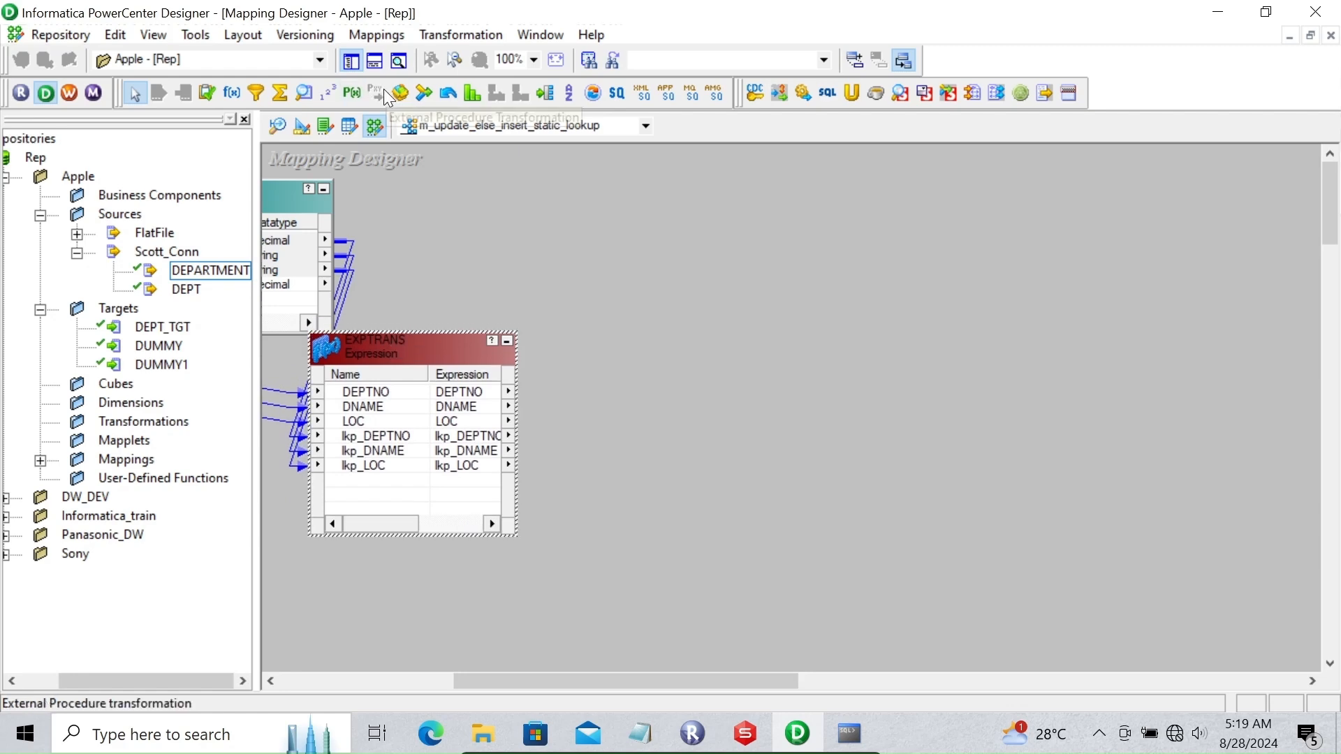
click(546, 89)
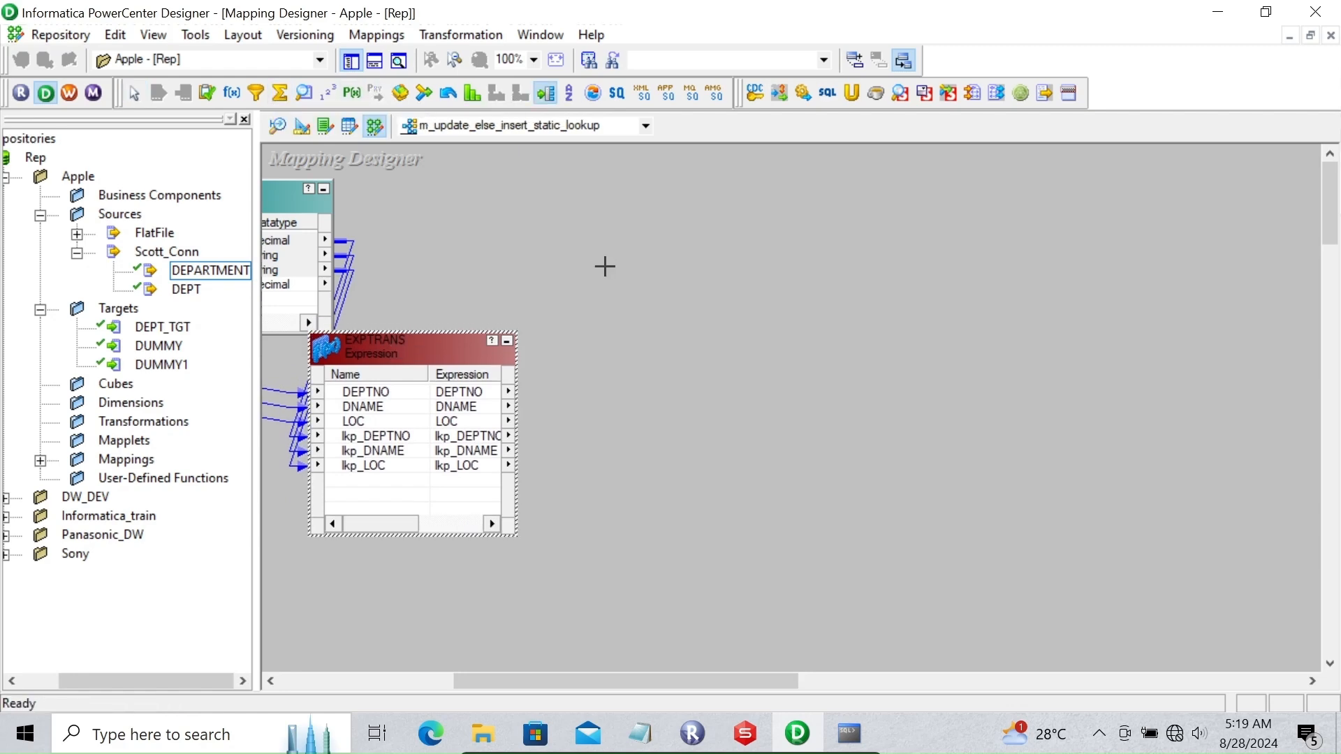
click(604, 314)
Step: Link all EXPTRANS ports into the RTRTRANS Router transformation
click(419, 392)
right_click(426, 395)
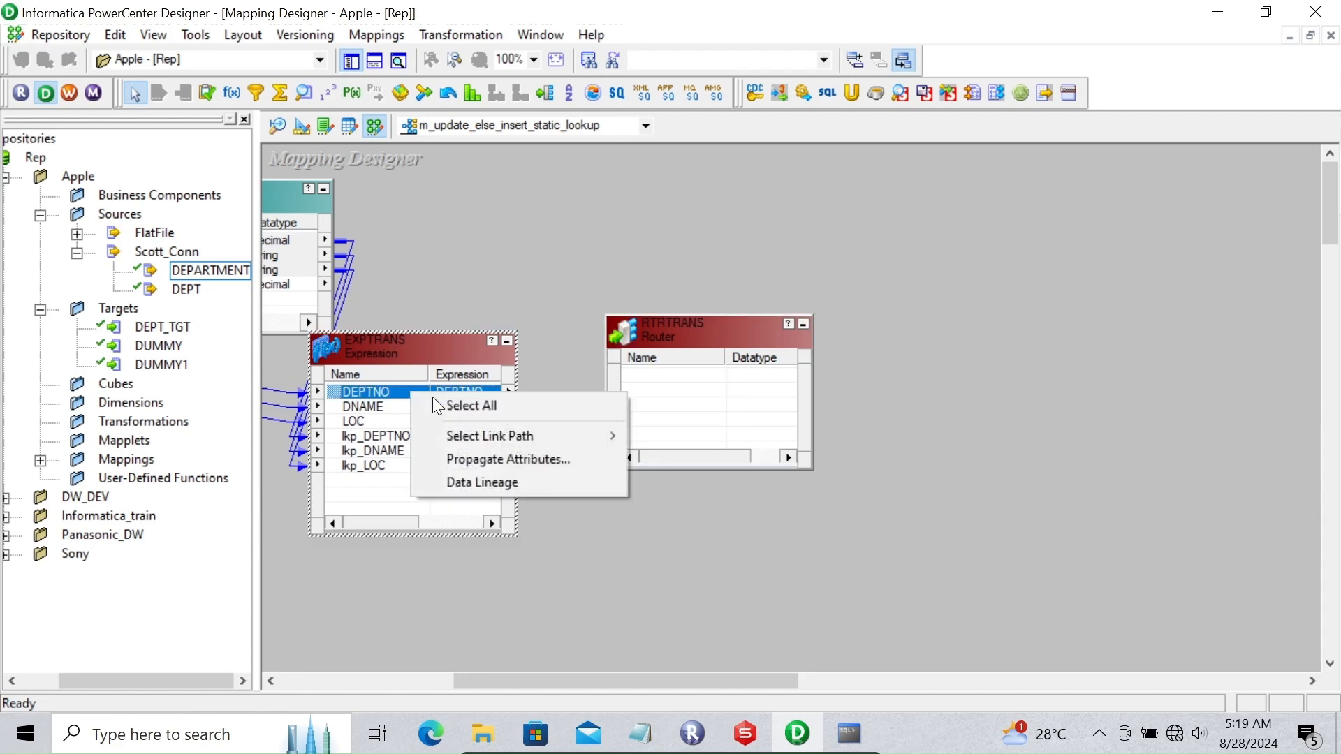
click(436, 400)
mouse_move(338, 391)
mouse_down()
mouse_move(712, 382)
mouse_move(676, 383)
mouse_move(684, 350)
mouse_up()
Step: Add two groups to the RTRTRANS Router and name them INSERT and UPDATE
double_click(676, 331)
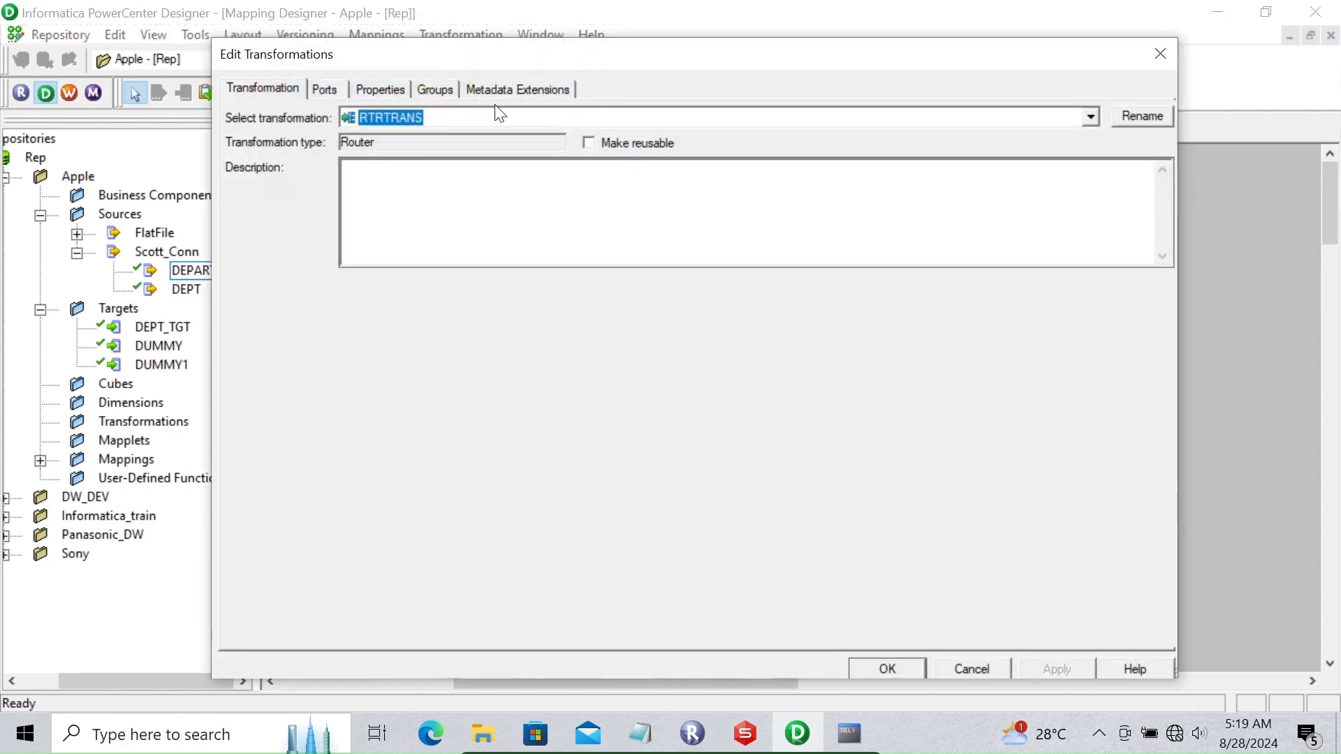
click(434, 92)
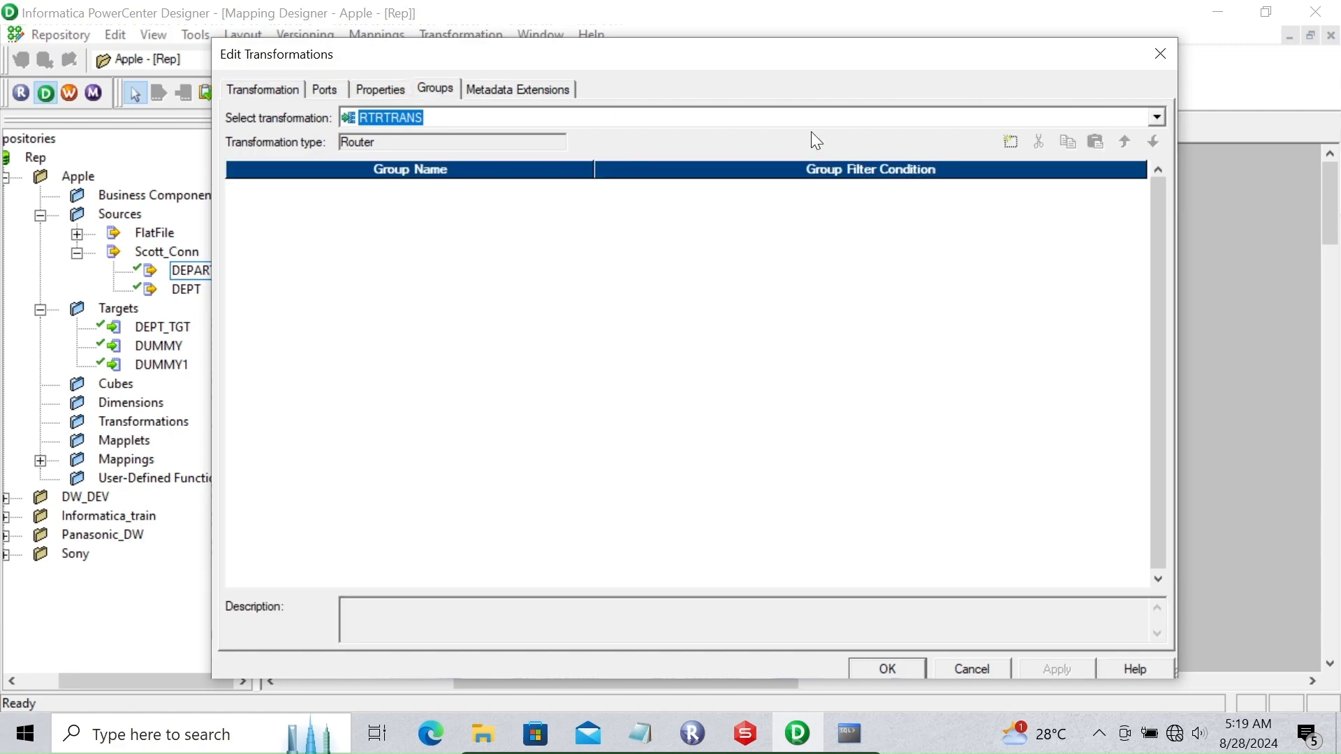
click(1002, 142)
click(1001, 142)
click(307, 186)
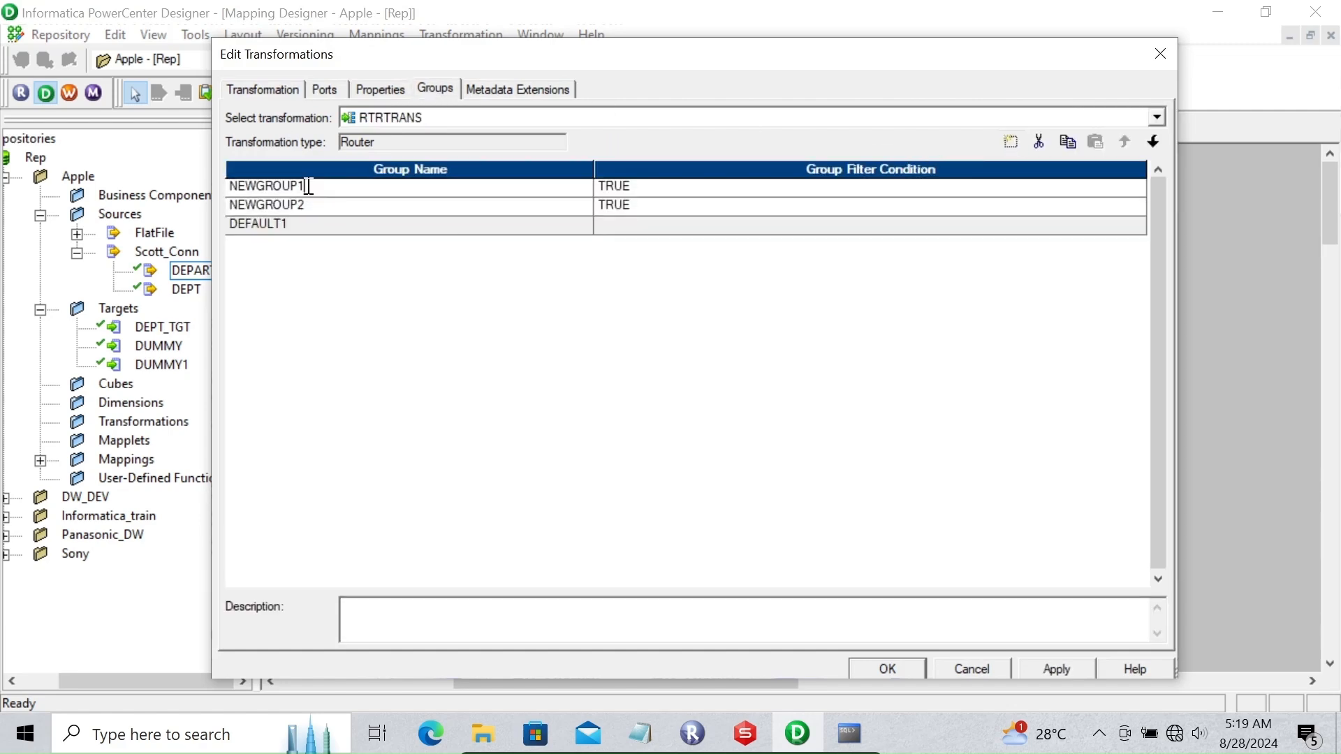
text(INSERT)
click(308, 207)
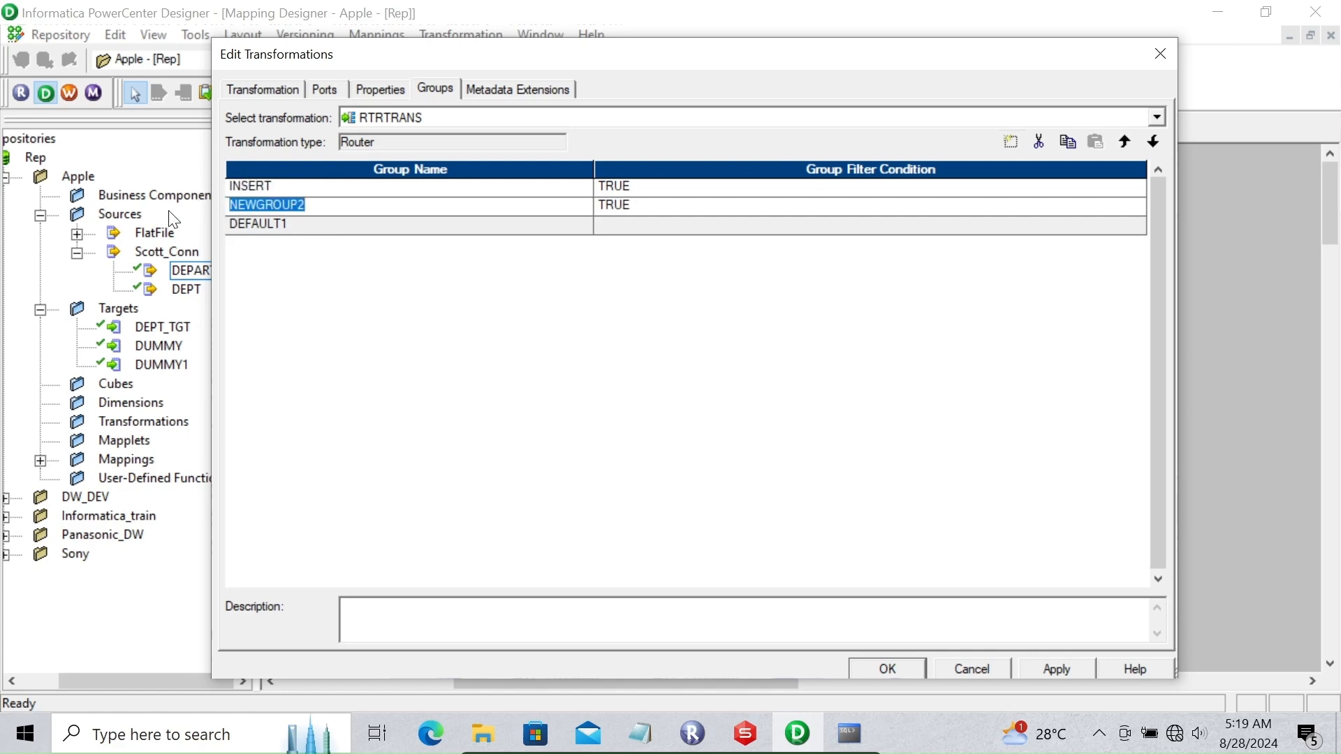
text(UPDATE)
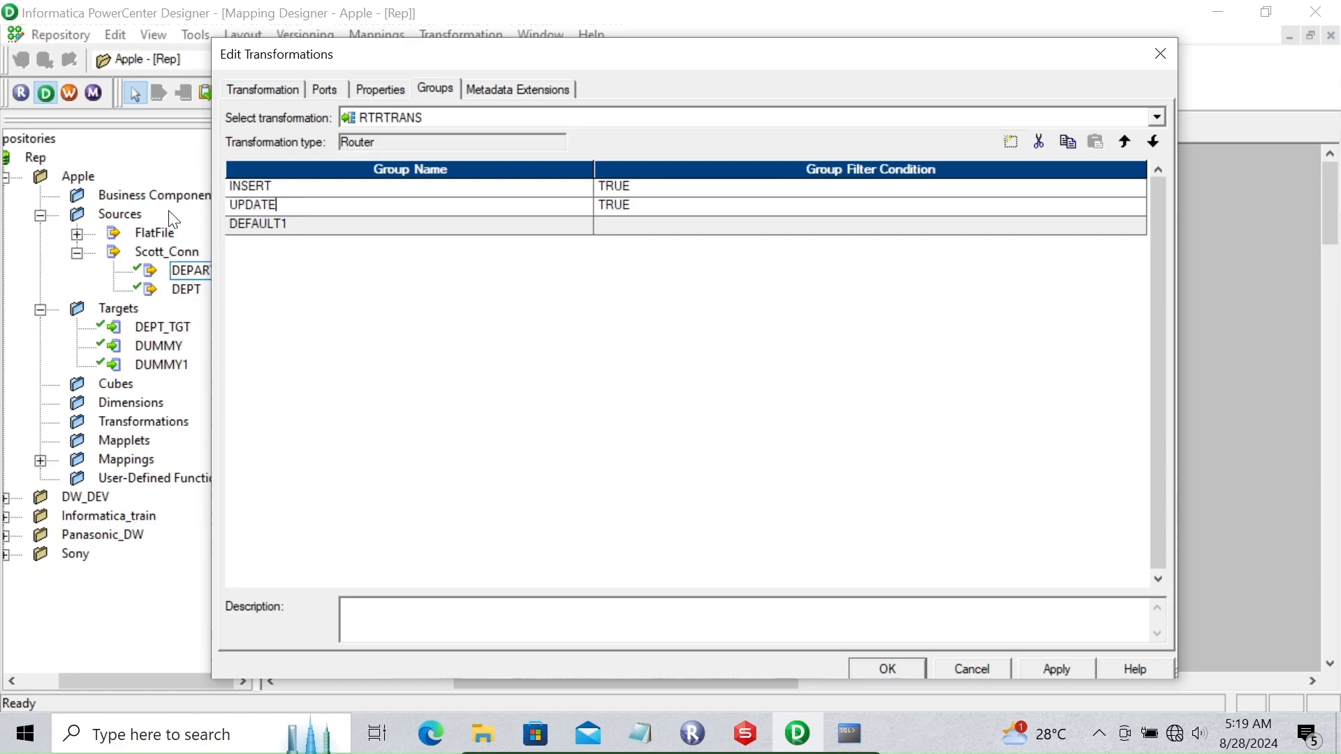
Step: Set the INSERT group's filter condition to ISNULL(lkp_DEPTNO)
click(524, 189)
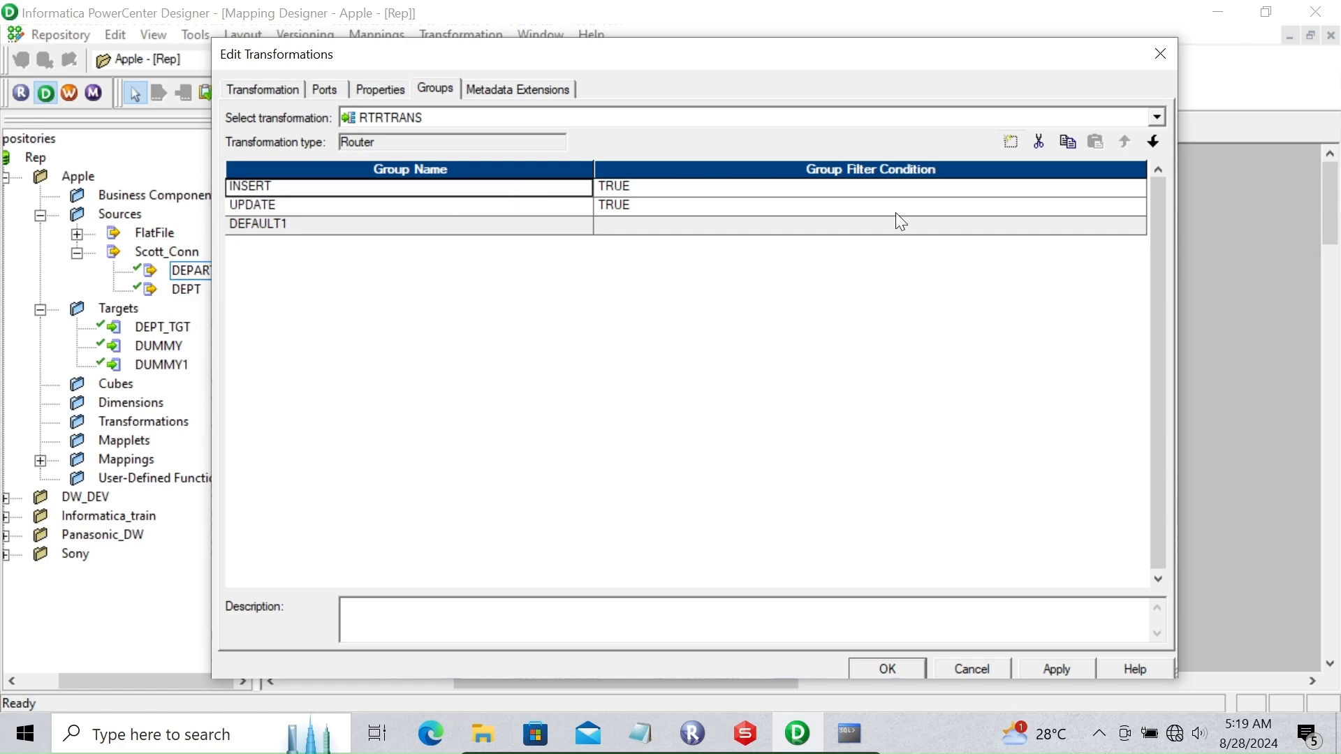
click(1040, 190)
click(1139, 187)
drag(643, 350, 539, 355)
key(Delete)
text(ISNULL)
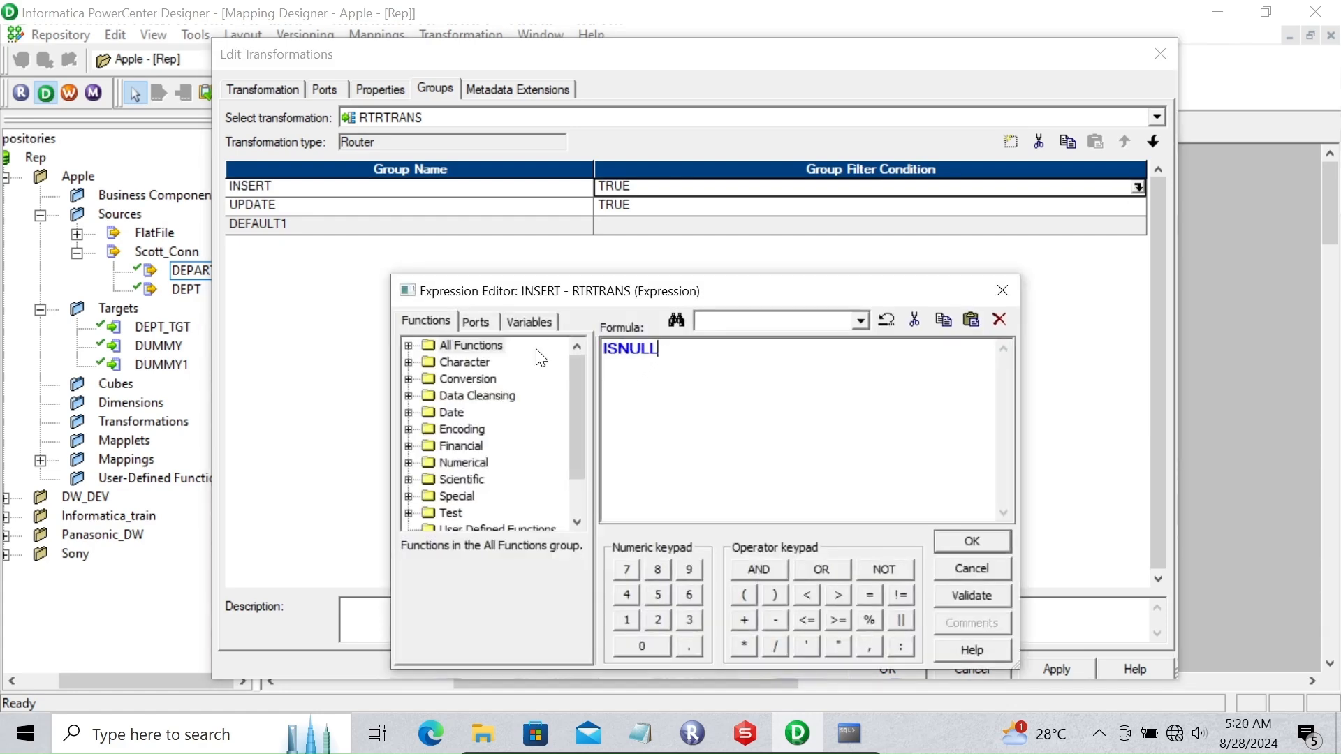
click(474, 322)
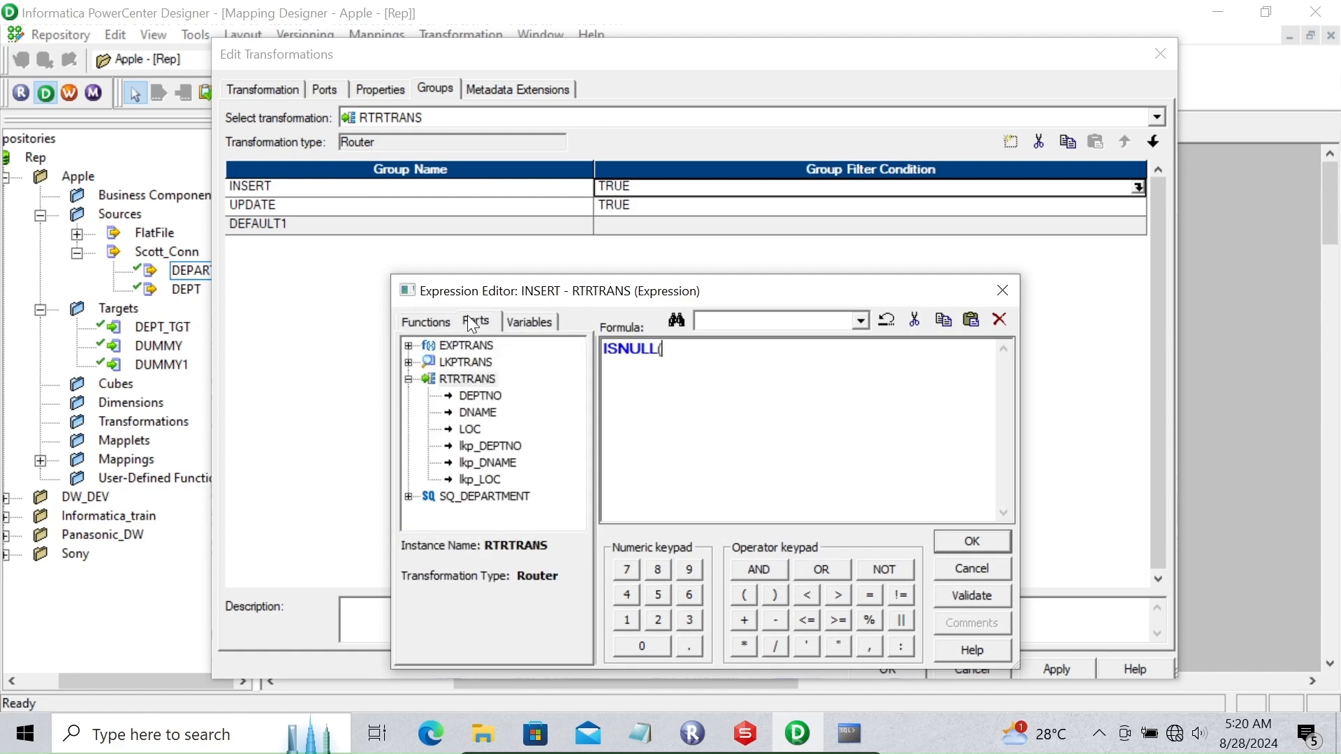
double_click(500, 446)
text())
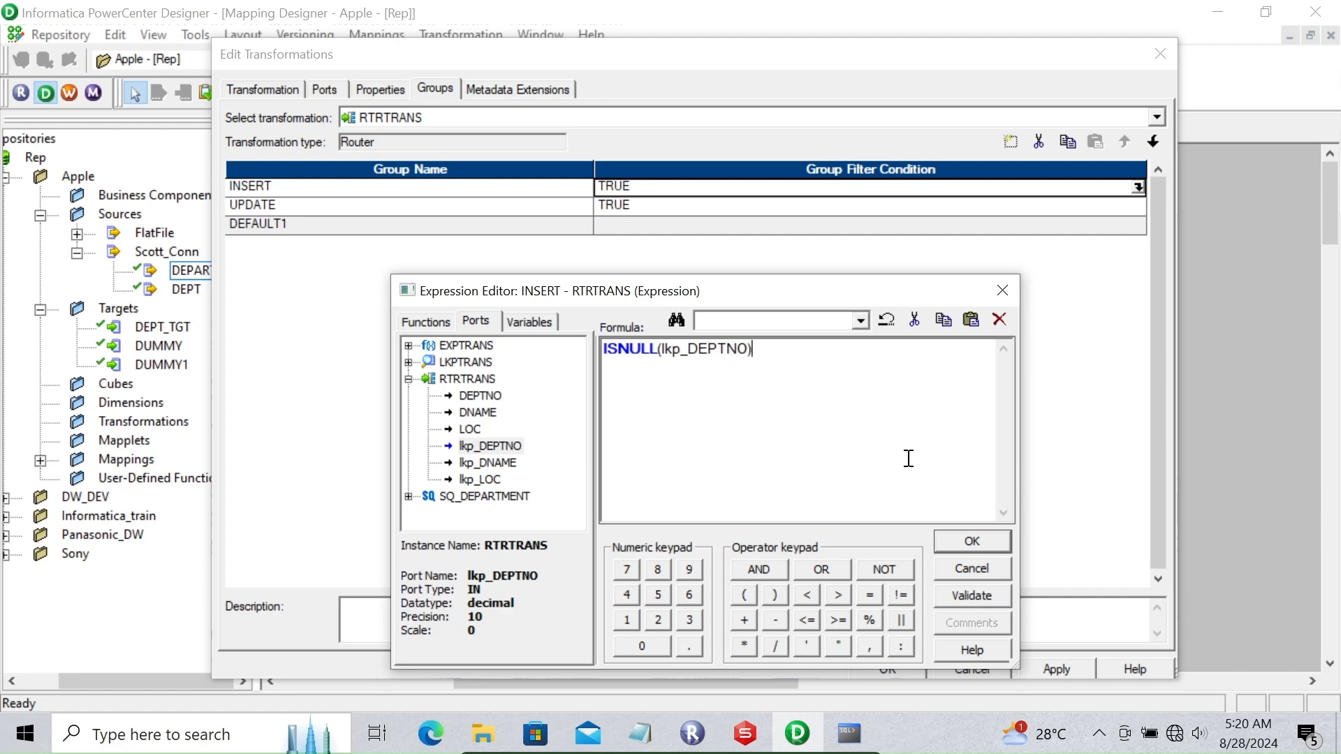
click(964, 542)
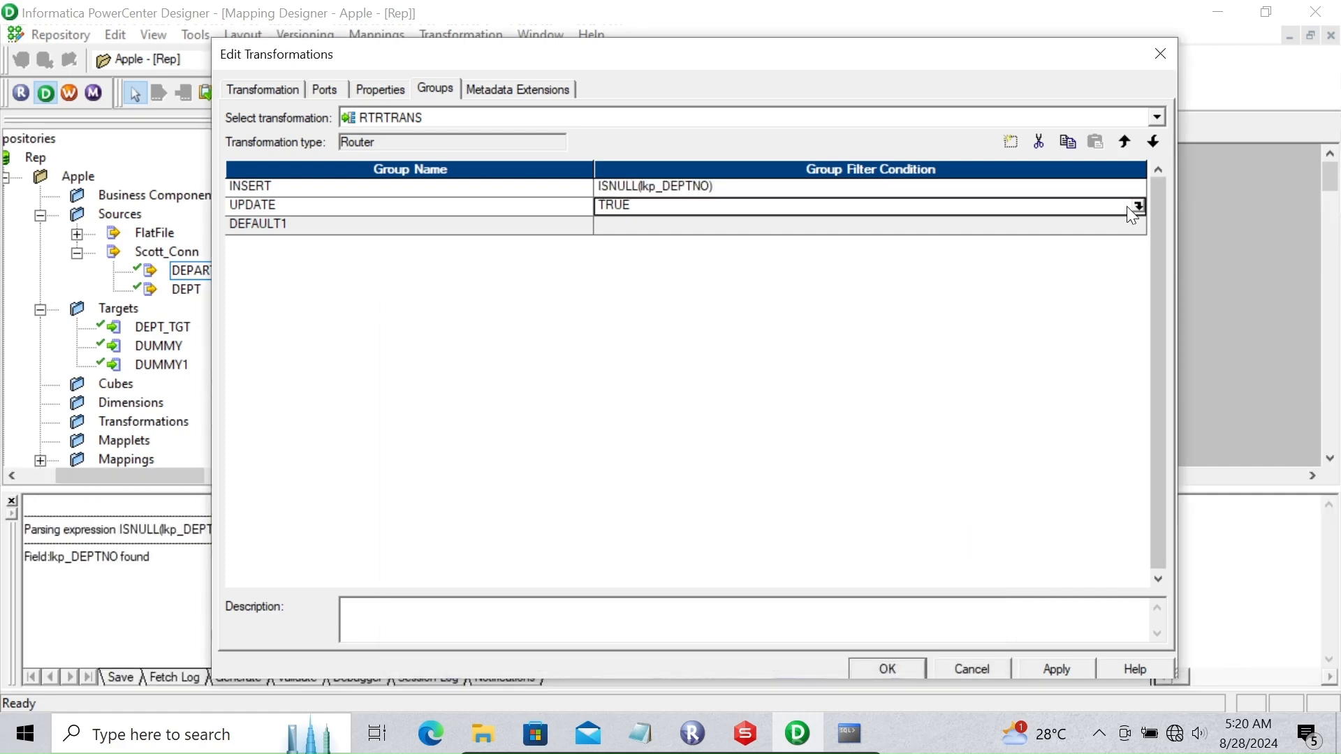
Step: Begin the UPDATE group's filter condition with IIF( and the comparison (DEPTNO = lkp_DEPTNO) AND, replacing the default TRUE
click(1136, 205)
drag(698, 365, 583, 346)
click(481, 323)
text(IIF)
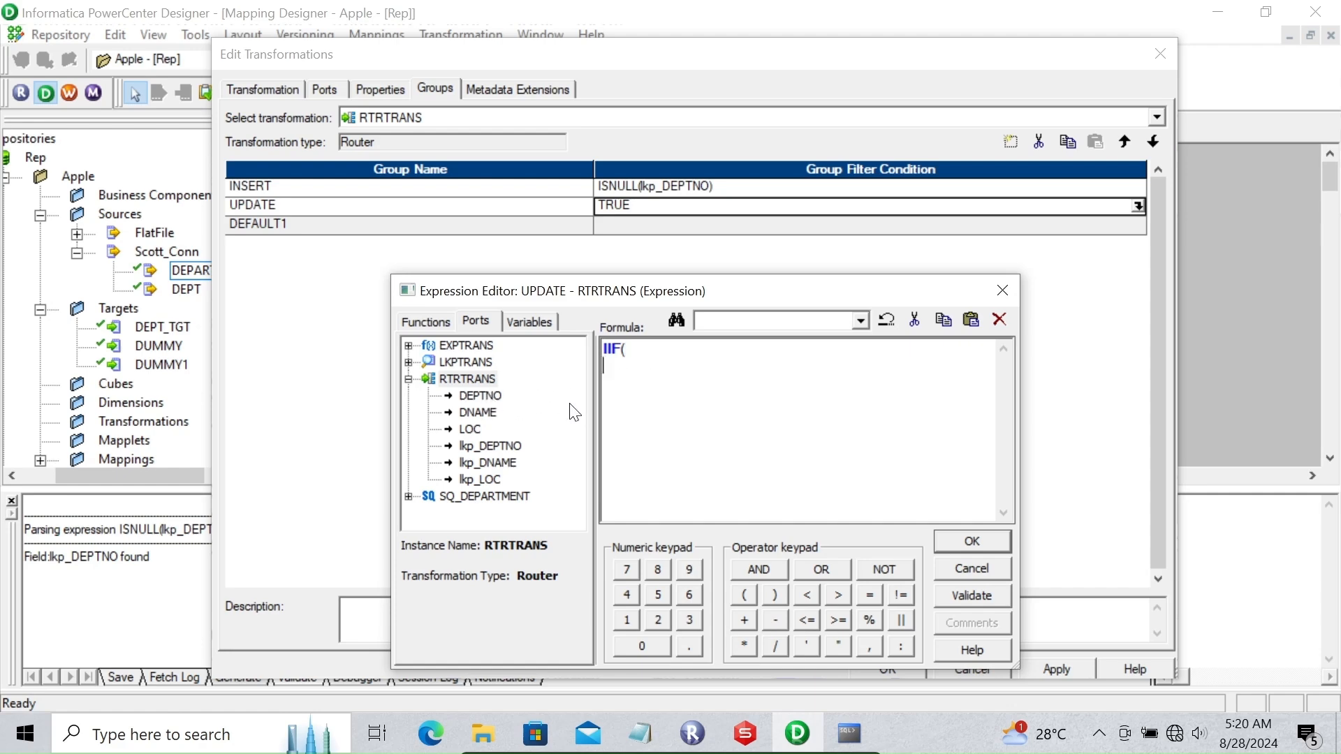
text(()
double_click(481, 396)
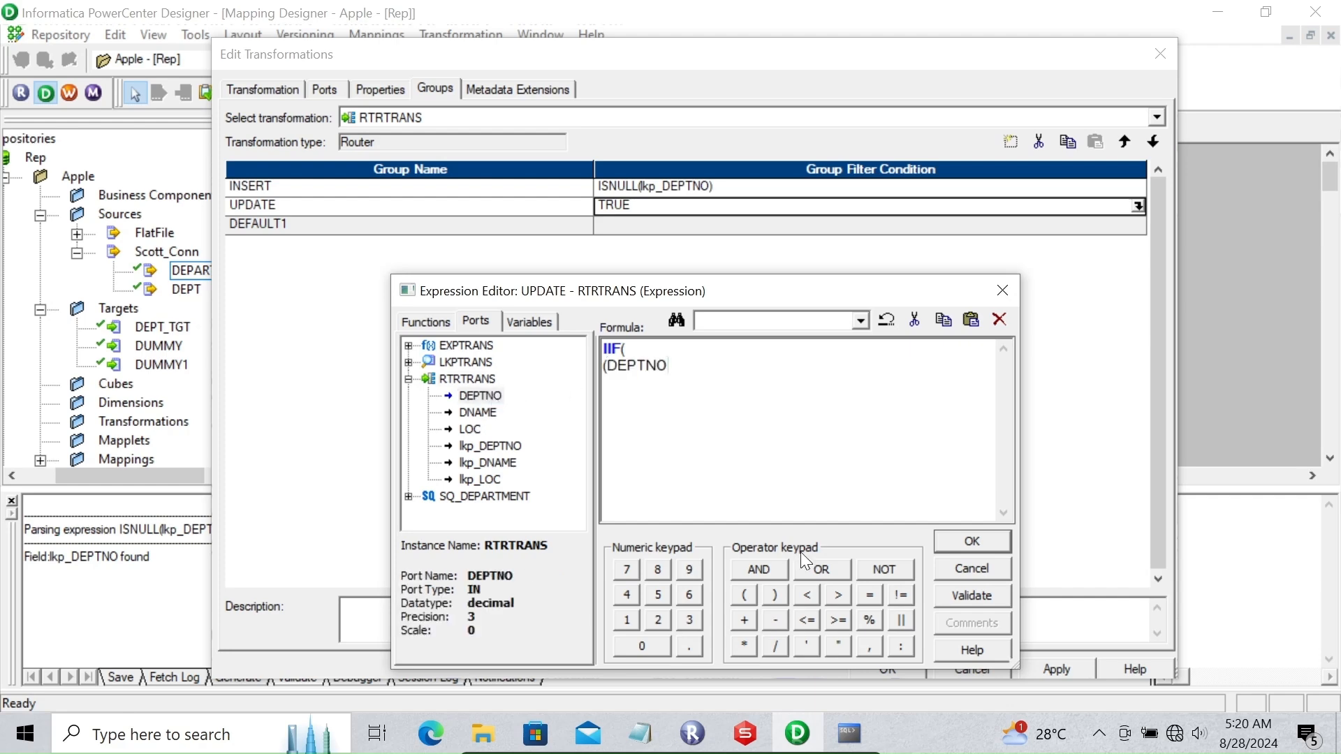
click(868, 598)
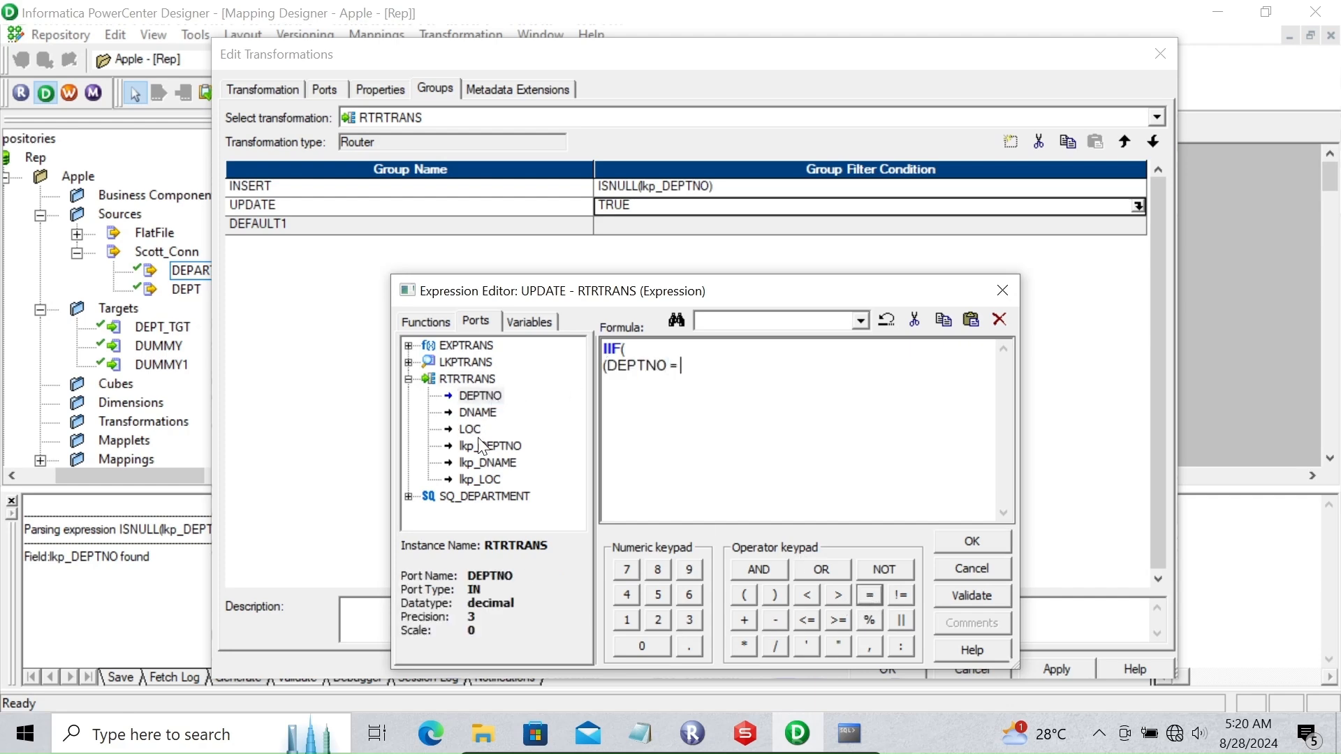
double_click(491, 451)
text())
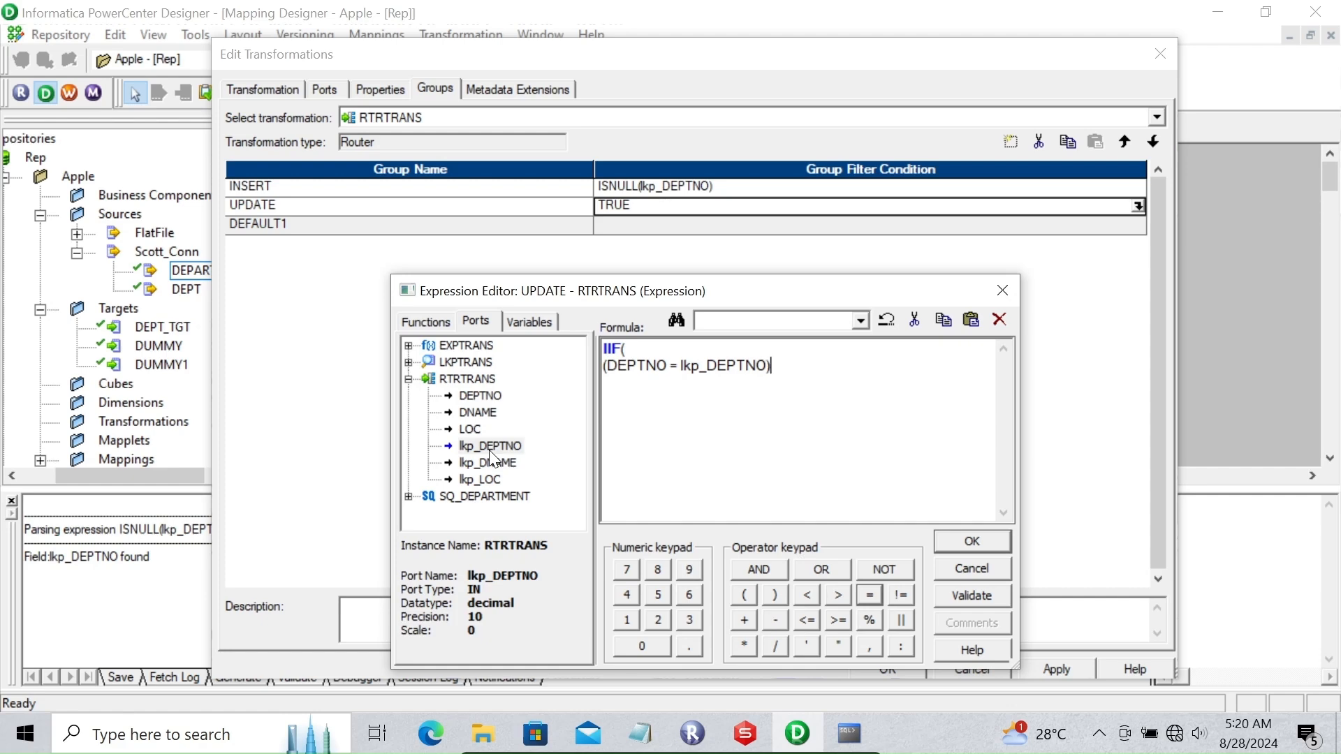
text( AND)
key(Return)
Step: Add the comparison (DNAME != lkp_DNAME) AND to the UPDATE group's filter condition
double_click(480, 414)
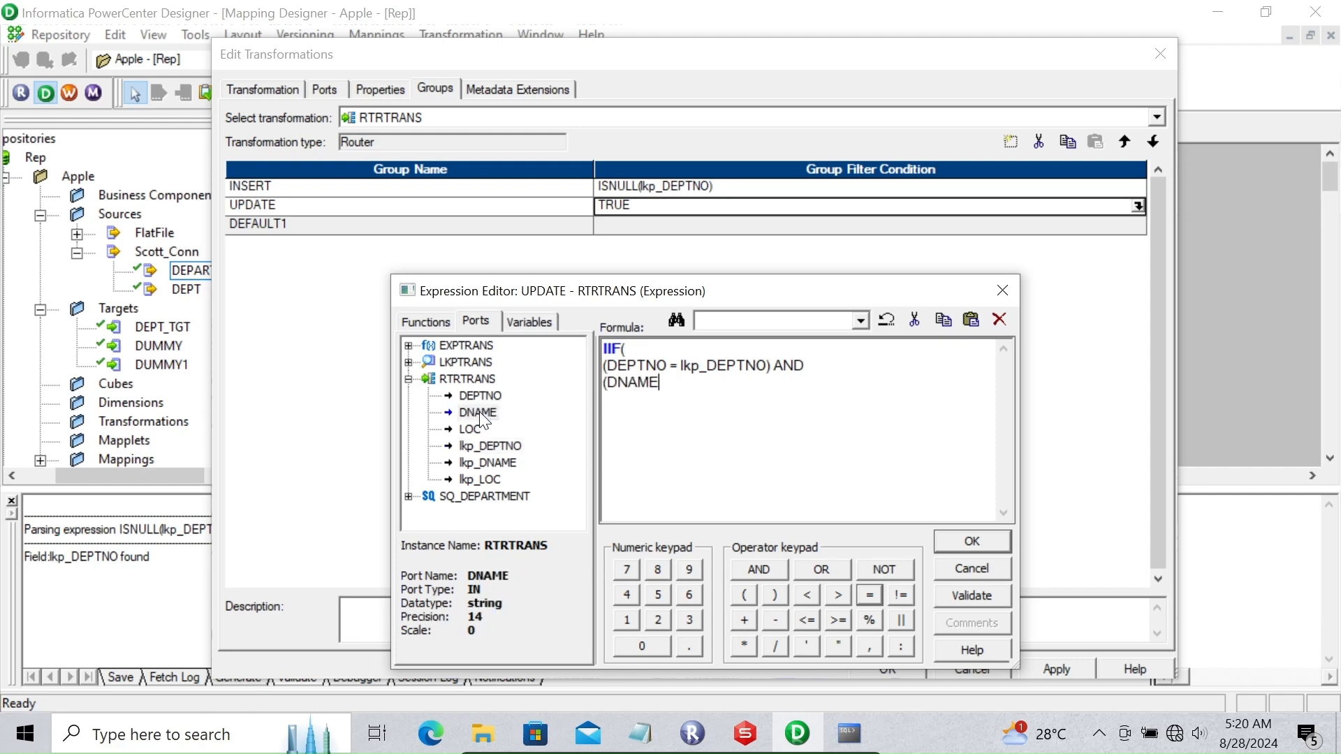
click(897, 594)
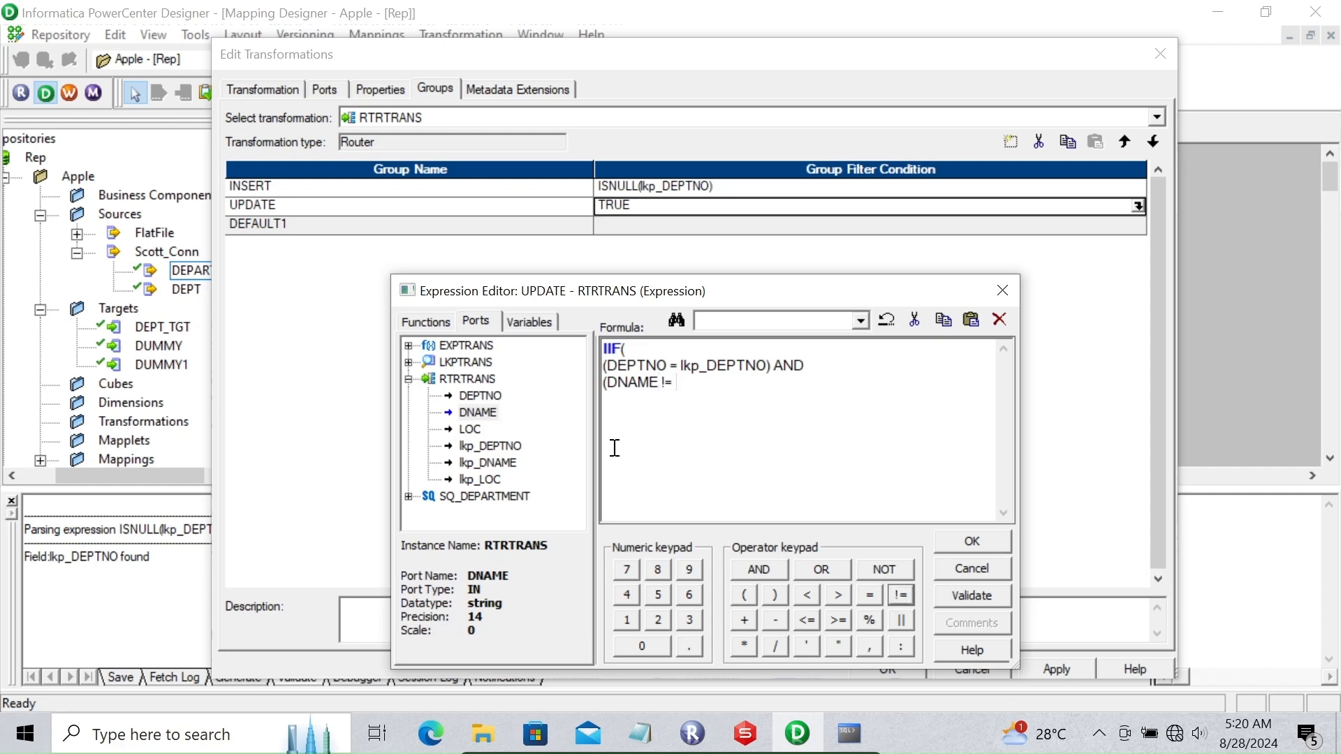
double_click(502, 462)
text() AND)
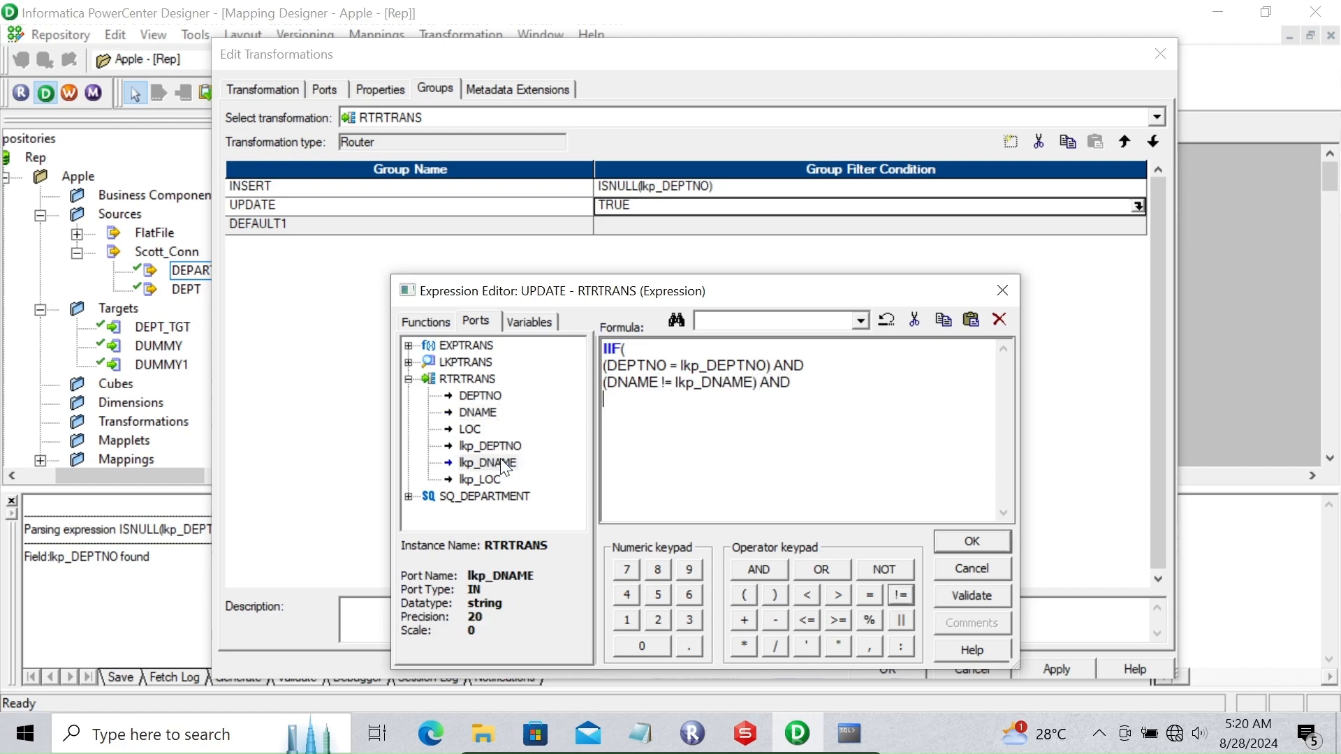
key(Return)
Step: Complete the UPDATE condition with (LOC != lkp_LOC), the results TRUE,FALSE and the closing parenthesis
text(()
double_click(470, 430)
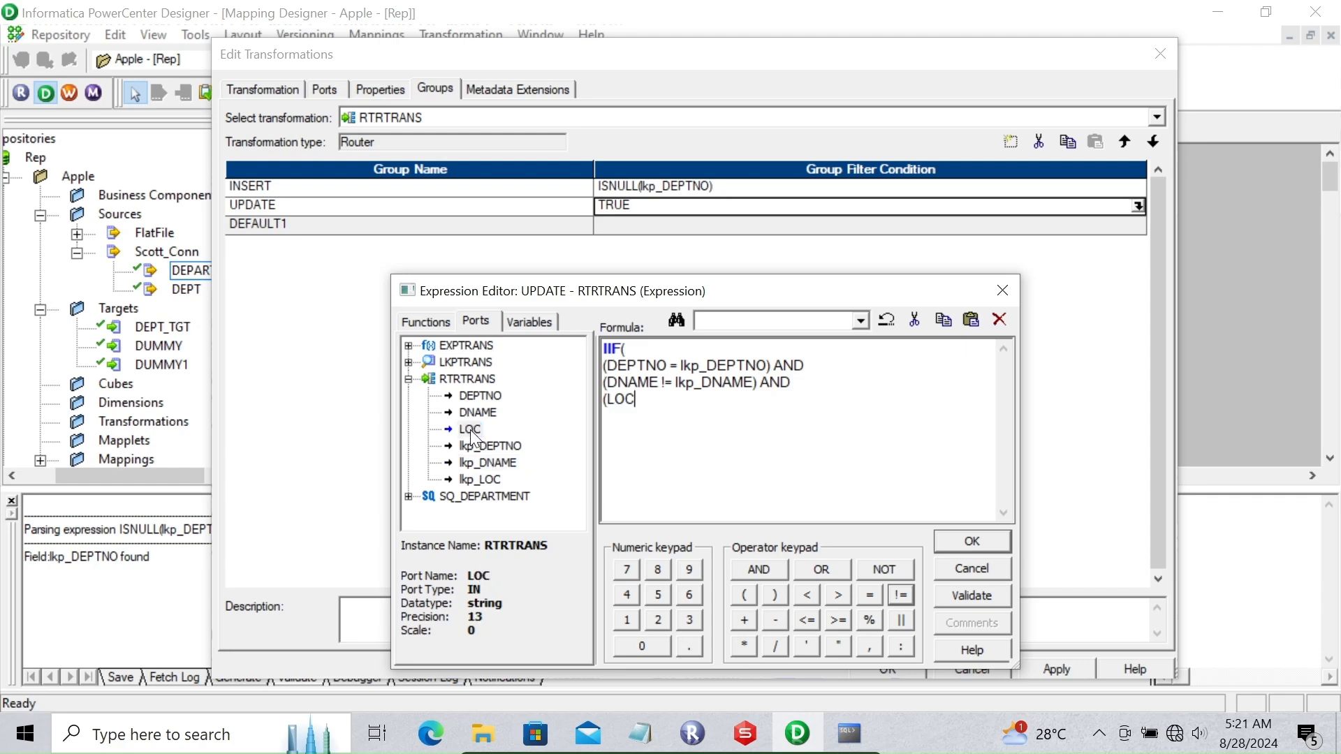
click(902, 598)
double_click(495, 479)
text(),)
key(Return)
text(TRUE,F)
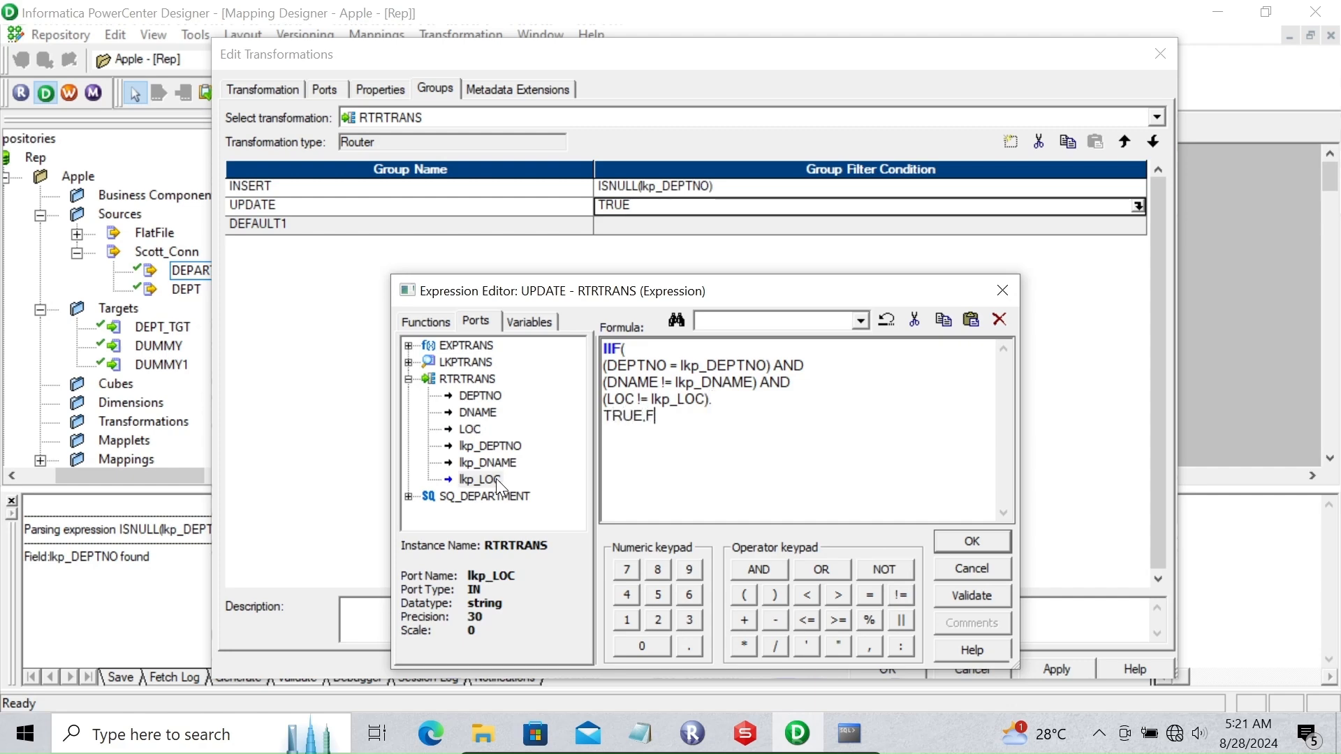
text(ALSE)
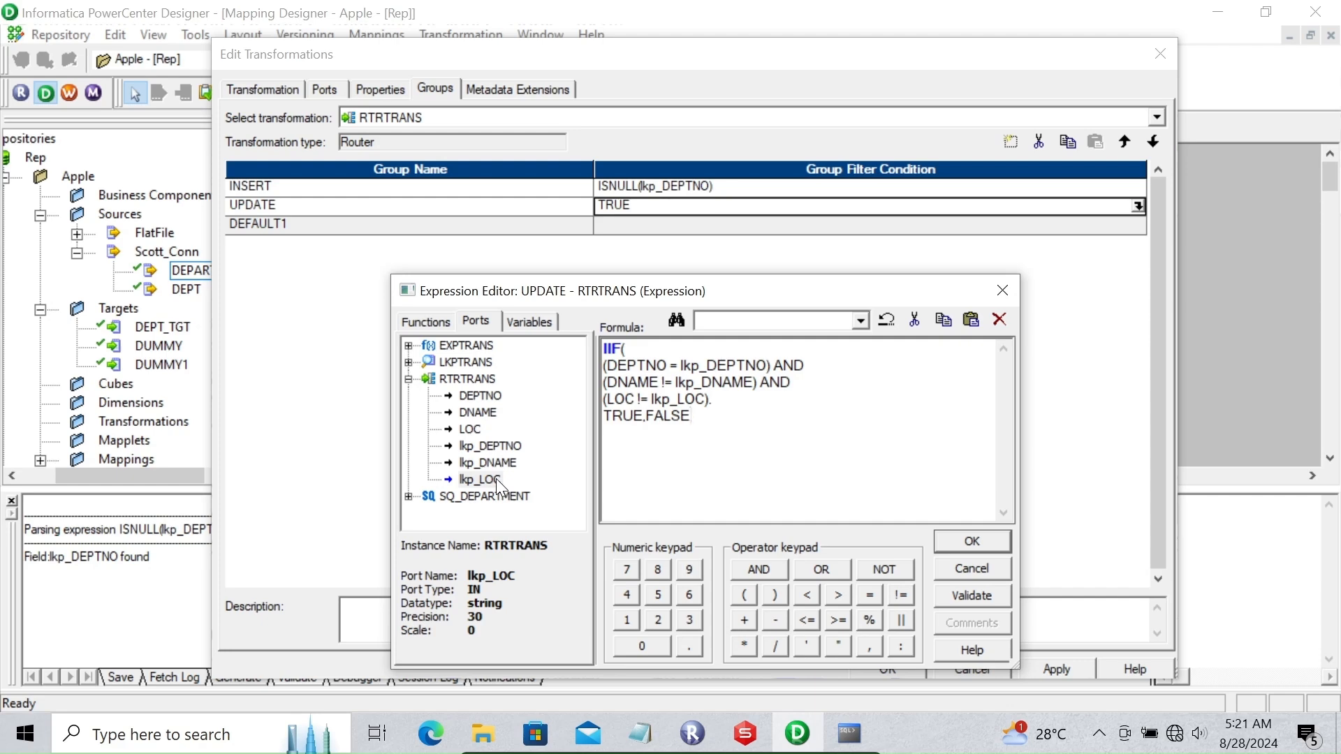
key(Return)
text())
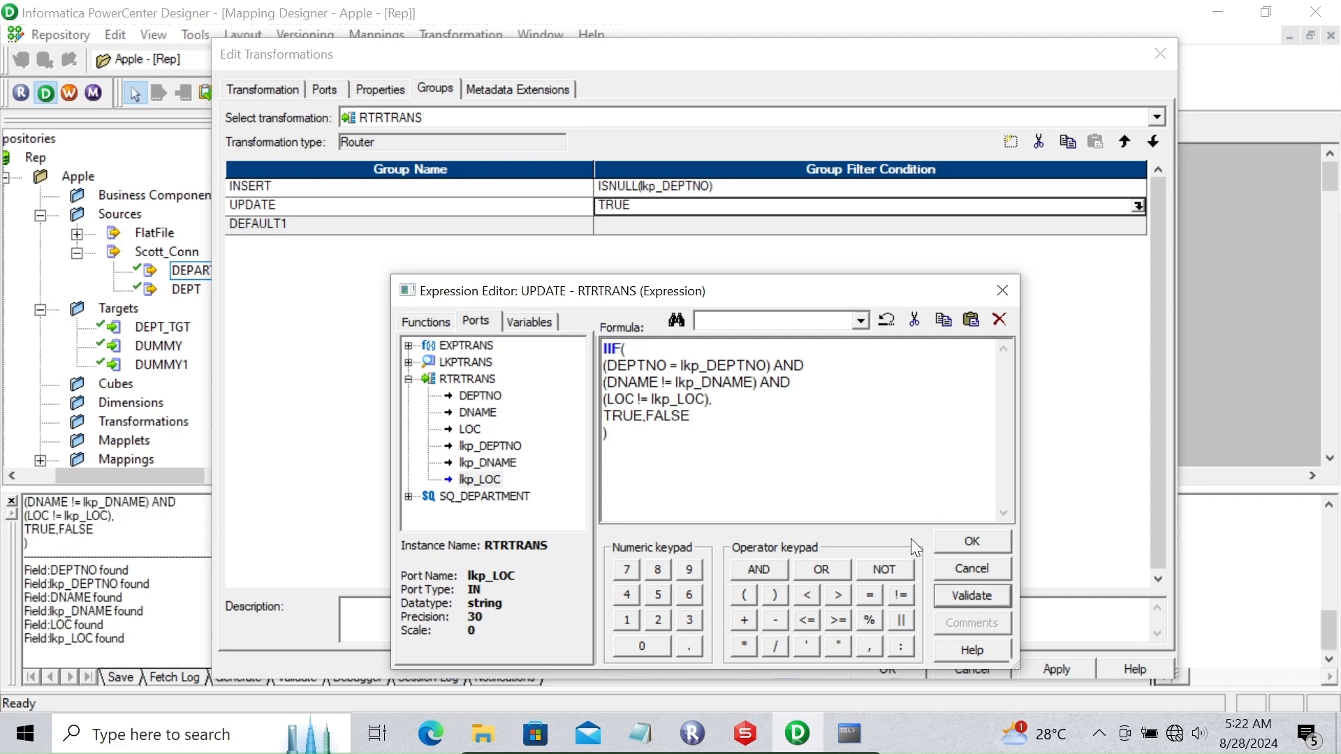
Step: Validate the UPDATE group's expression, accept it and apply the Router changes
click(967, 595)
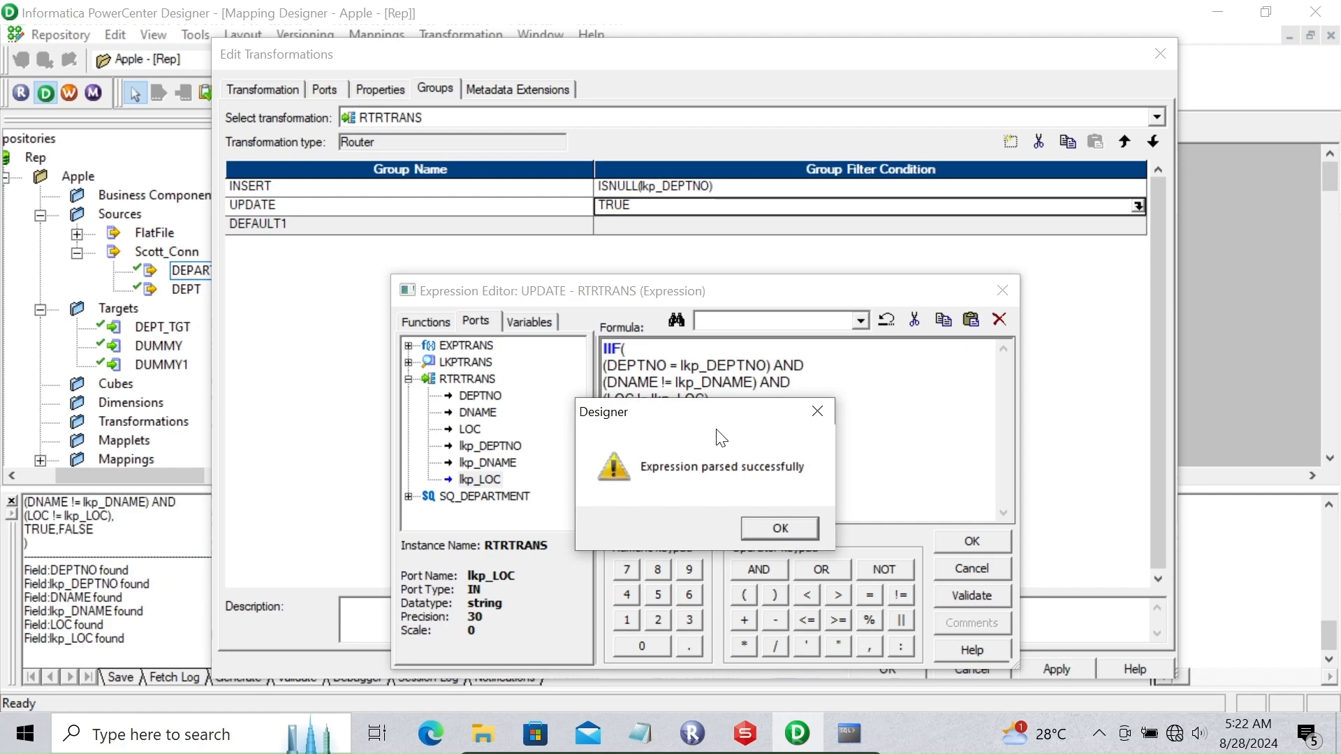
click(775, 526)
click(965, 545)
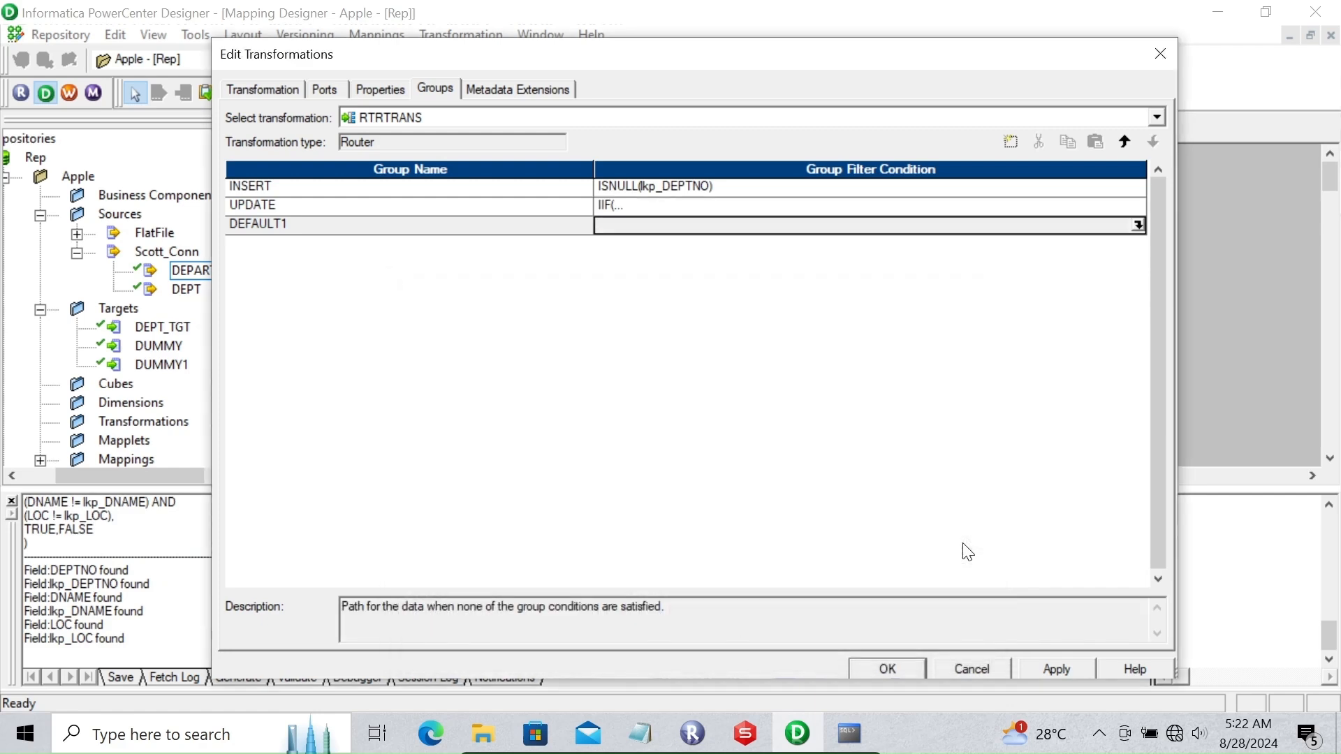
click(1054, 670)
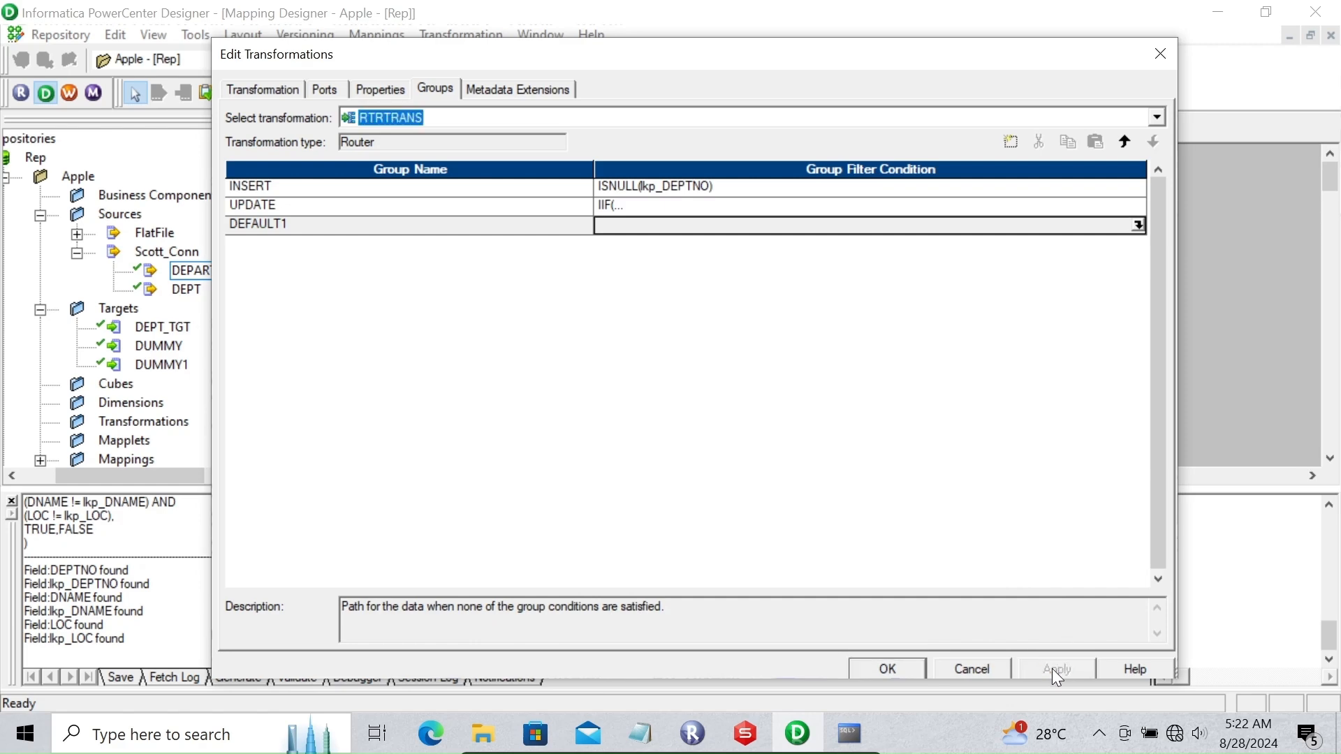
click(898, 667)
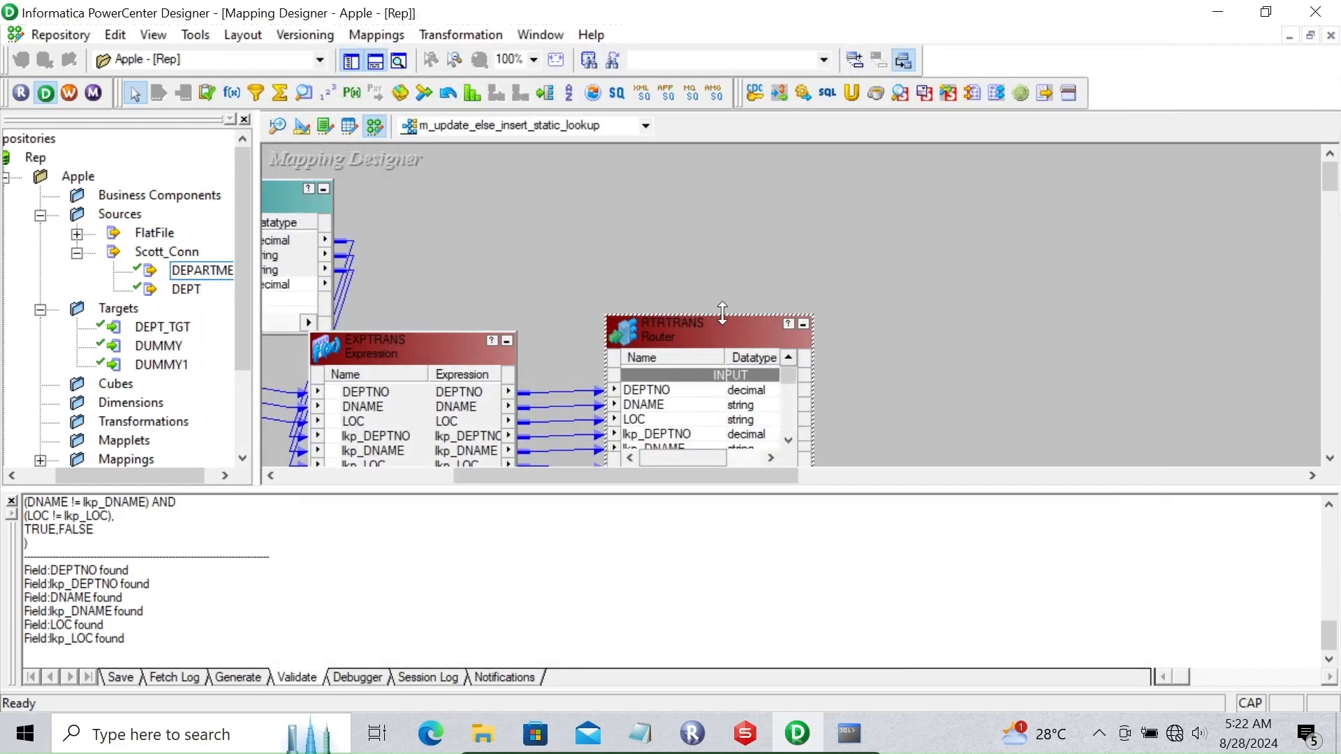
Step: Enlarge the RTRTRANS Router to show its INPUT, INSERT and UPDATE groups, and close the output pane
drag(723, 312, 721, 144)
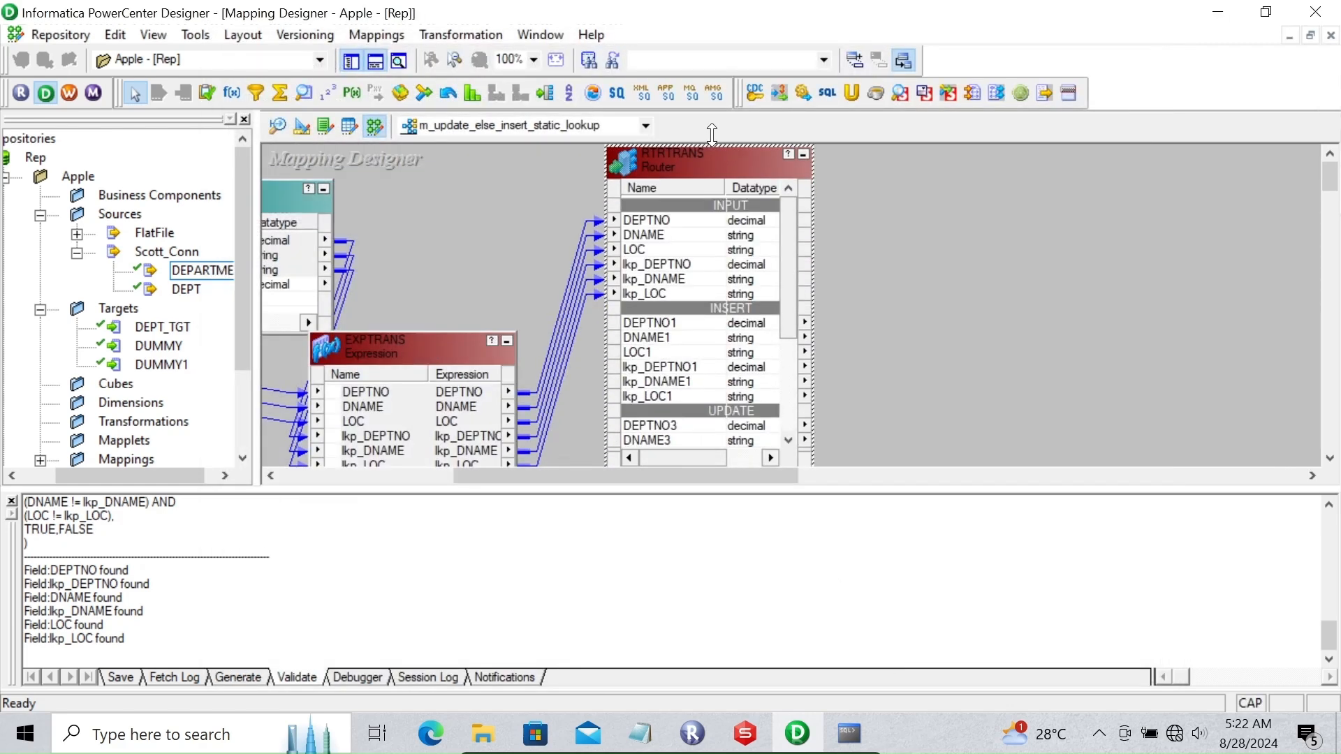
click(11, 501)
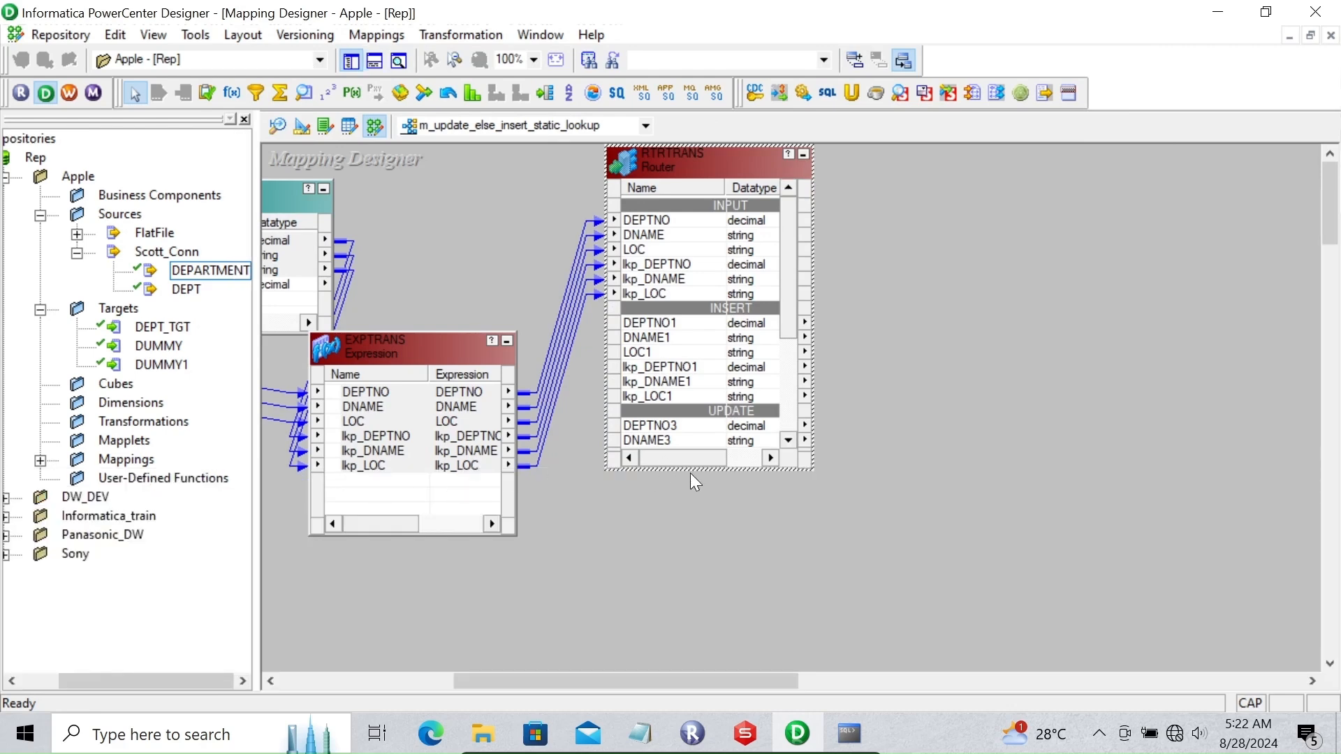
drag(674, 470, 688, 581)
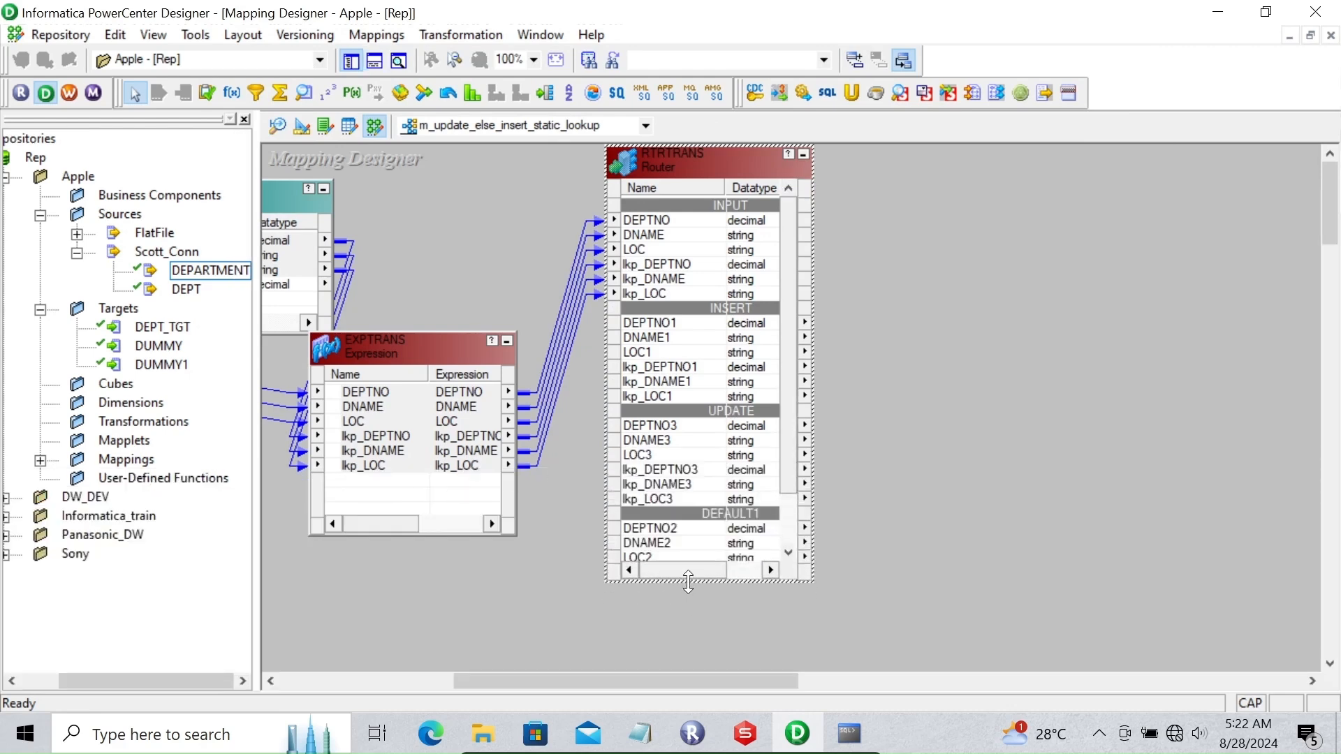
Step: Add the DEPT_TGT target to the mapping and link the INSERT group's DEPTNO1, DNAME1 and LOC1 to its DEPTNO, DNAME and LOC
click(149, 328)
drag(138, 336, 1011, 246)
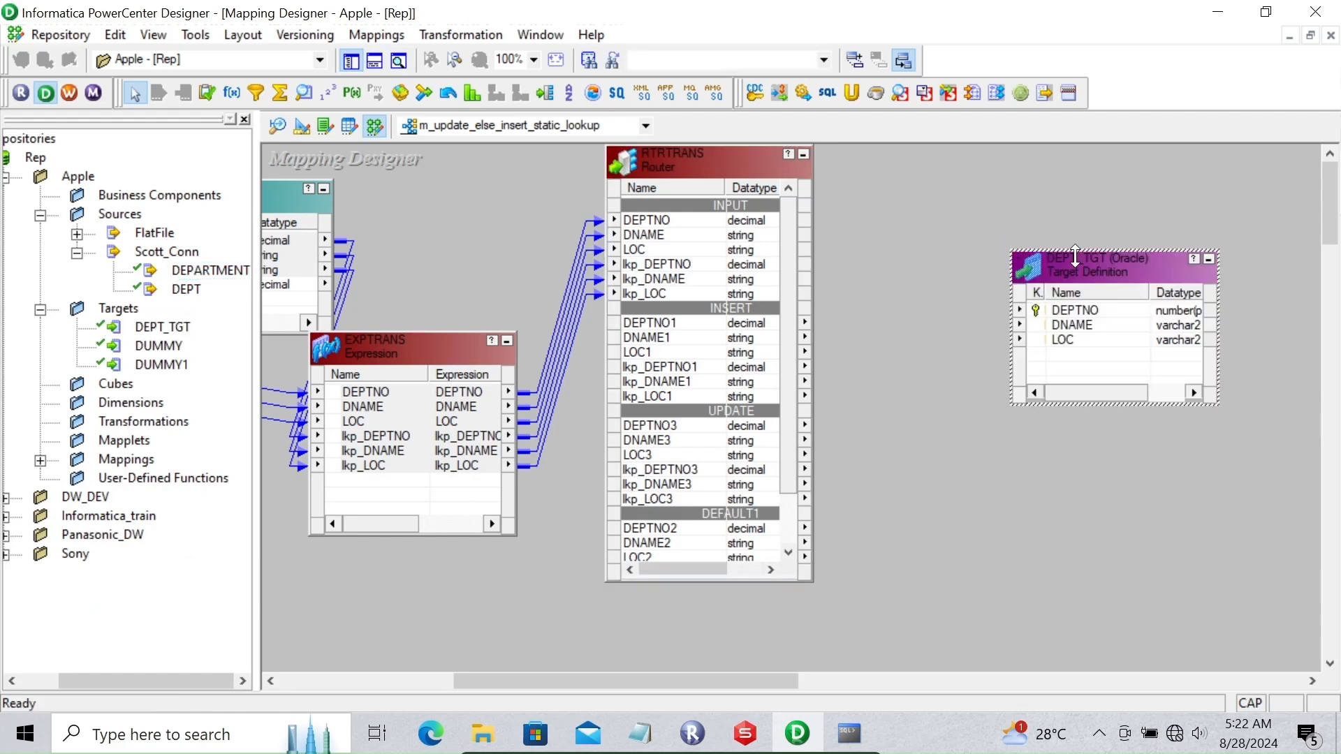
click(651, 323)
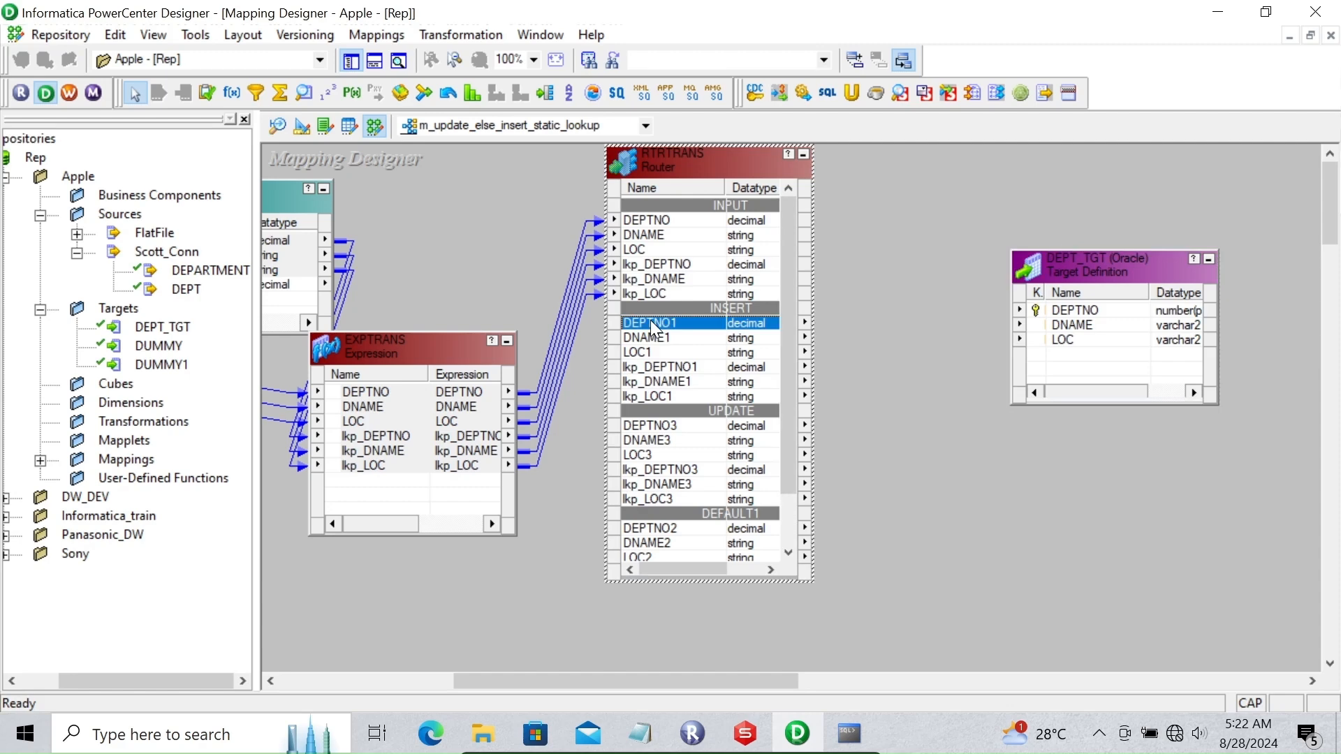
key(shift+Down)
key(shift+Down)
drag(655, 318, 1074, 312)
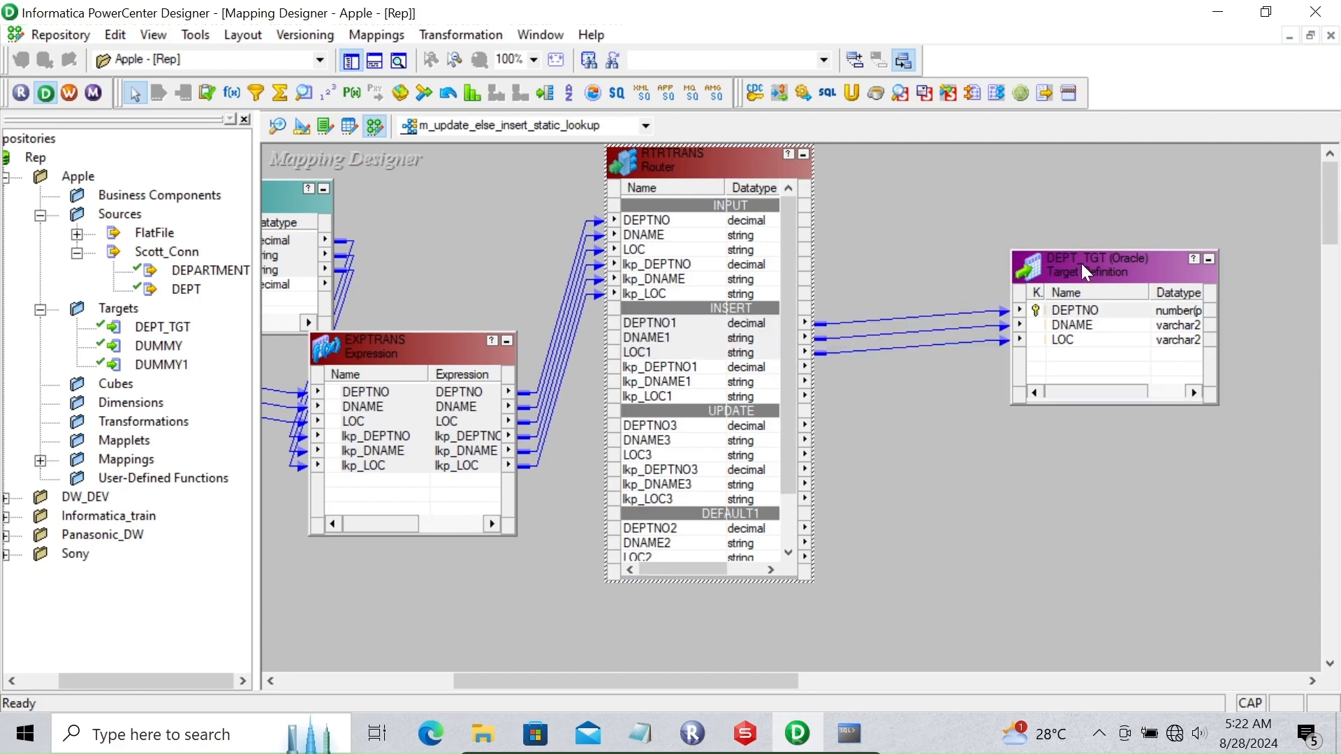
Step: Duplicate the DEPT_TGT target in the mapping and place the copy below the original
key(ctrl+c)
key(ctrl+v)
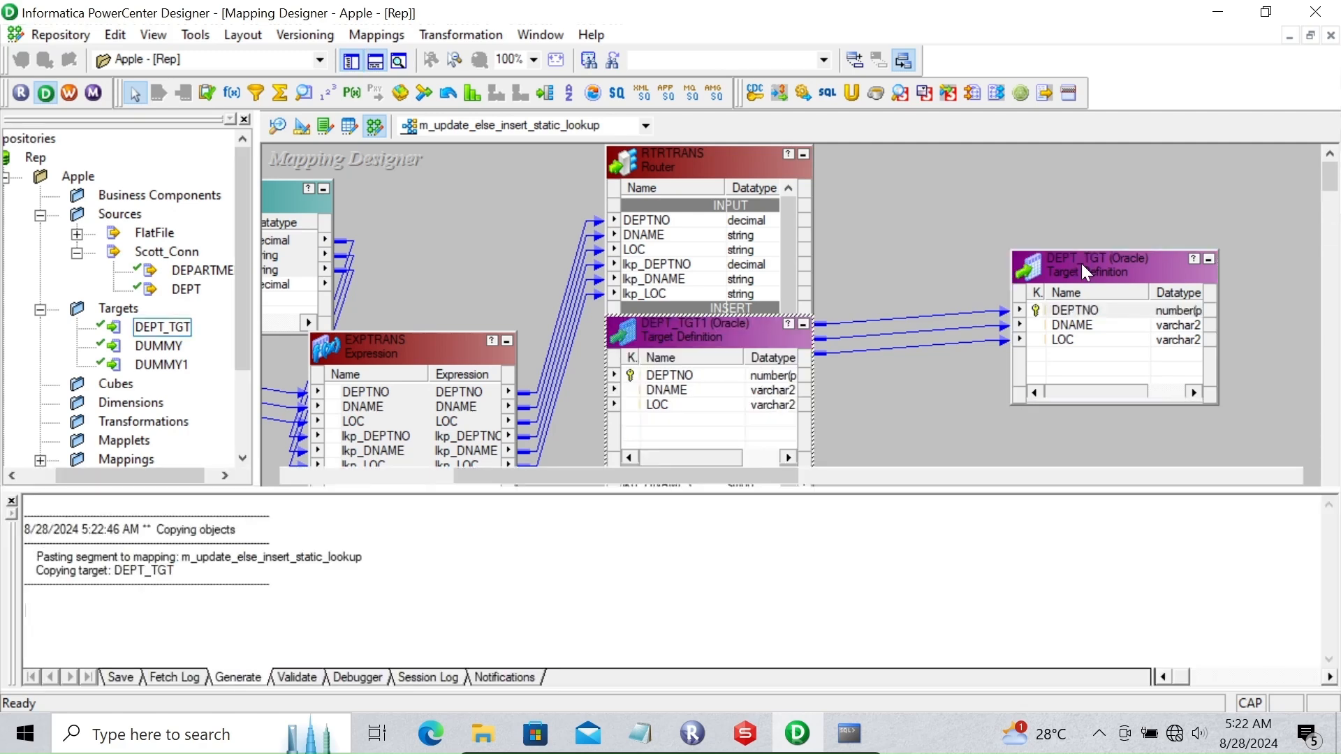
click(11, 501)
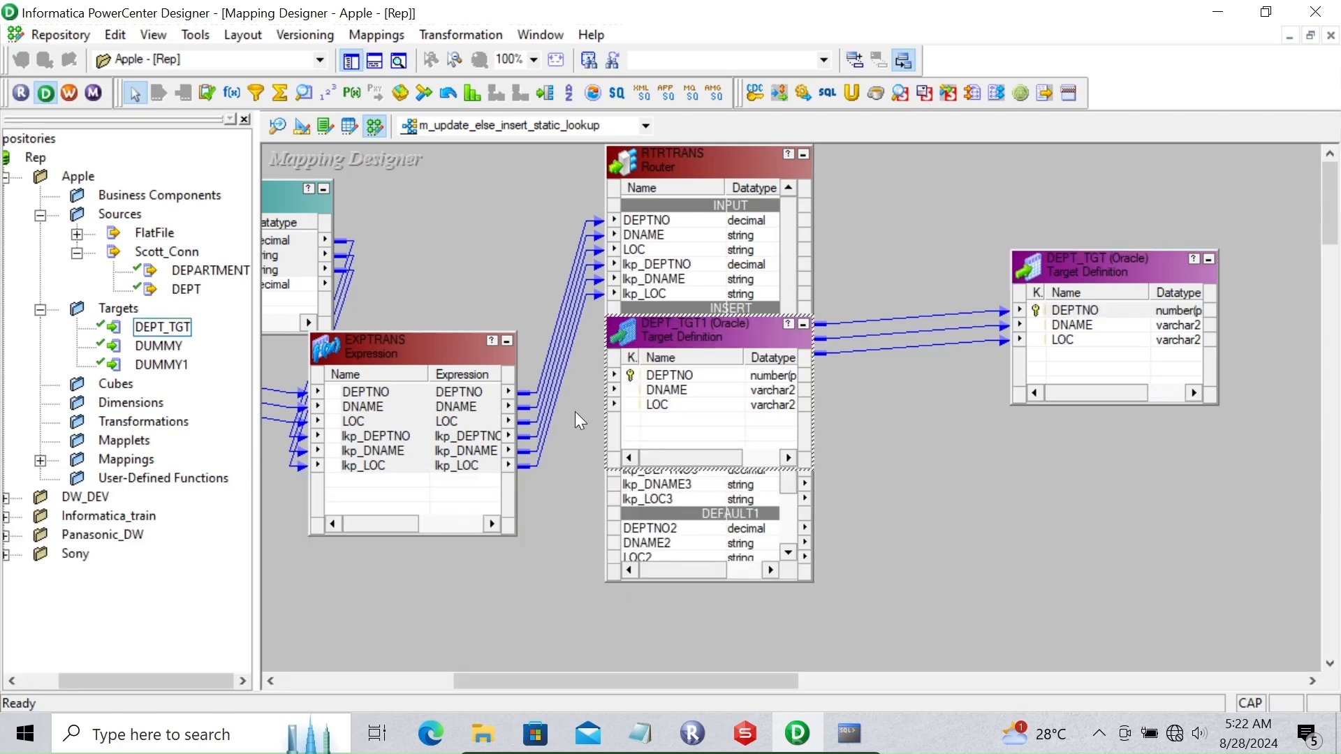
drag(1268, 410, 1104, 455)
Step: Rename the copied target instance to DEPT_TGT_UPDATE and apply the change
double_click(1103, 454)
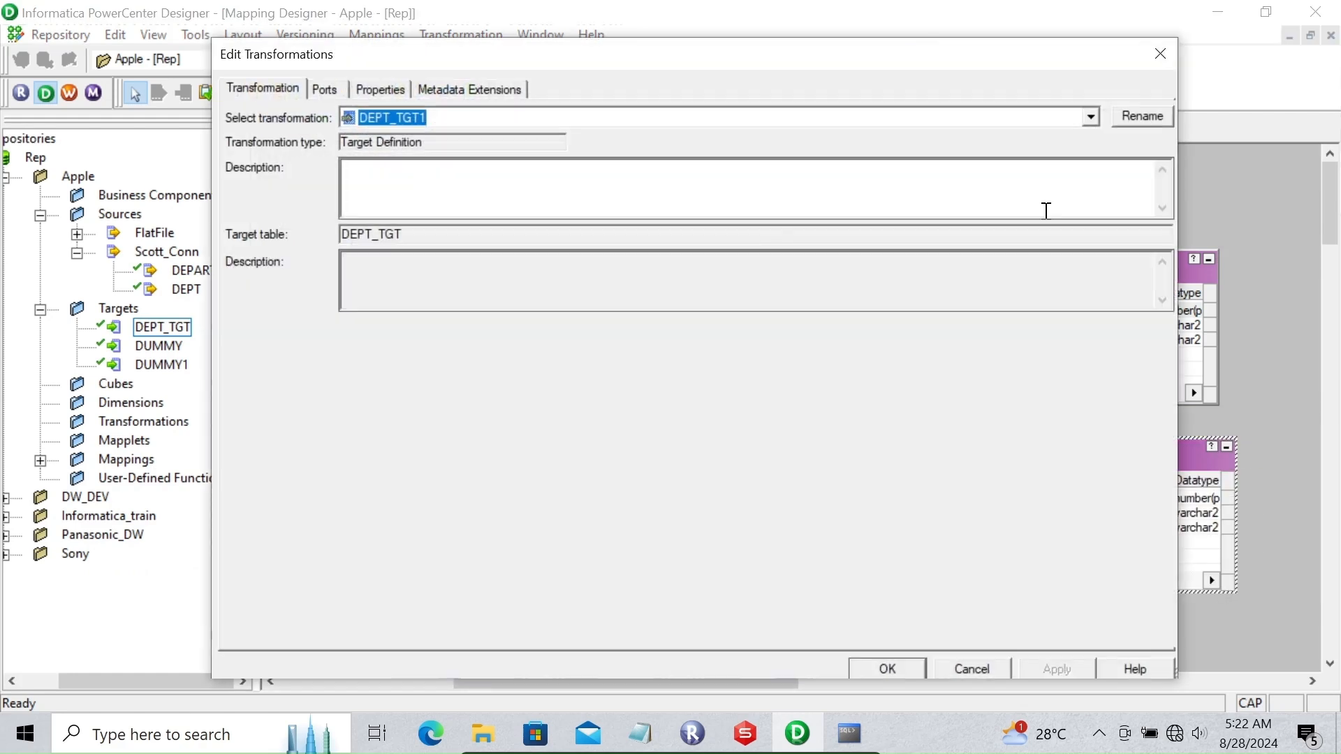
click(1143, 119)
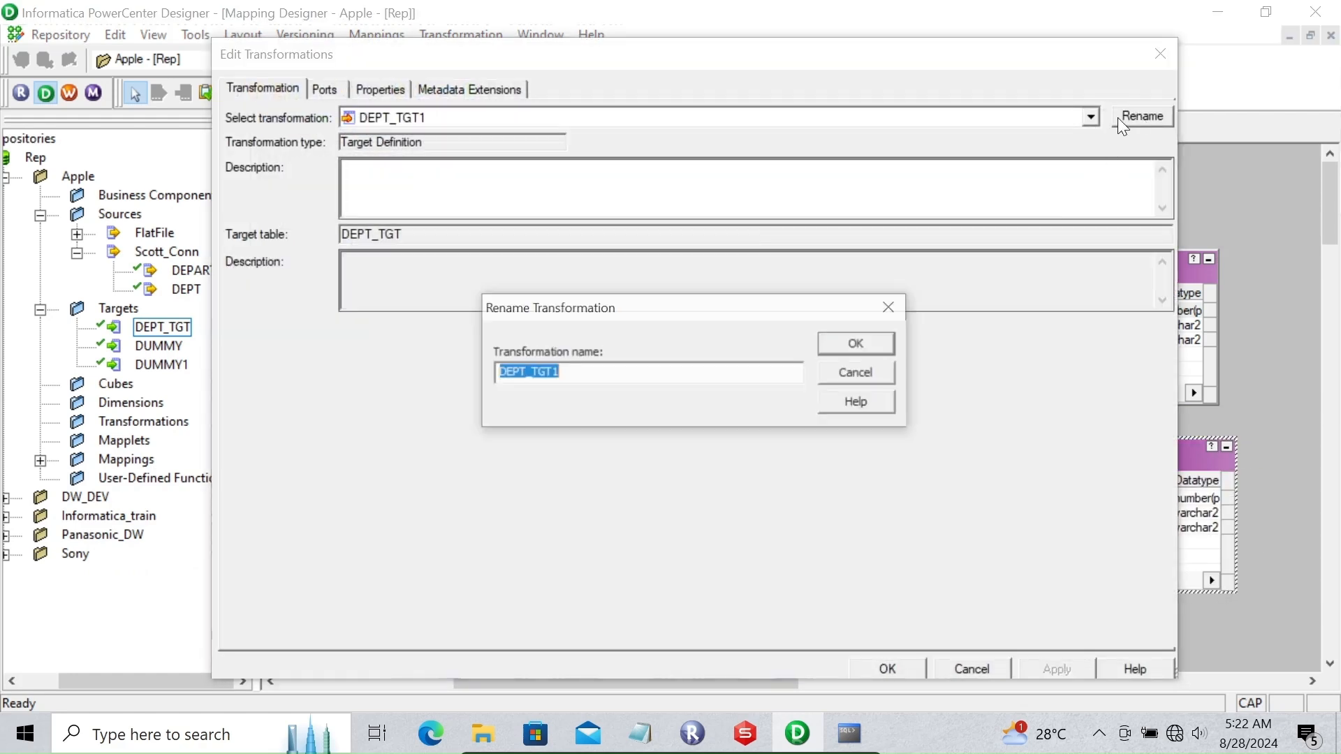
click(573, 378)
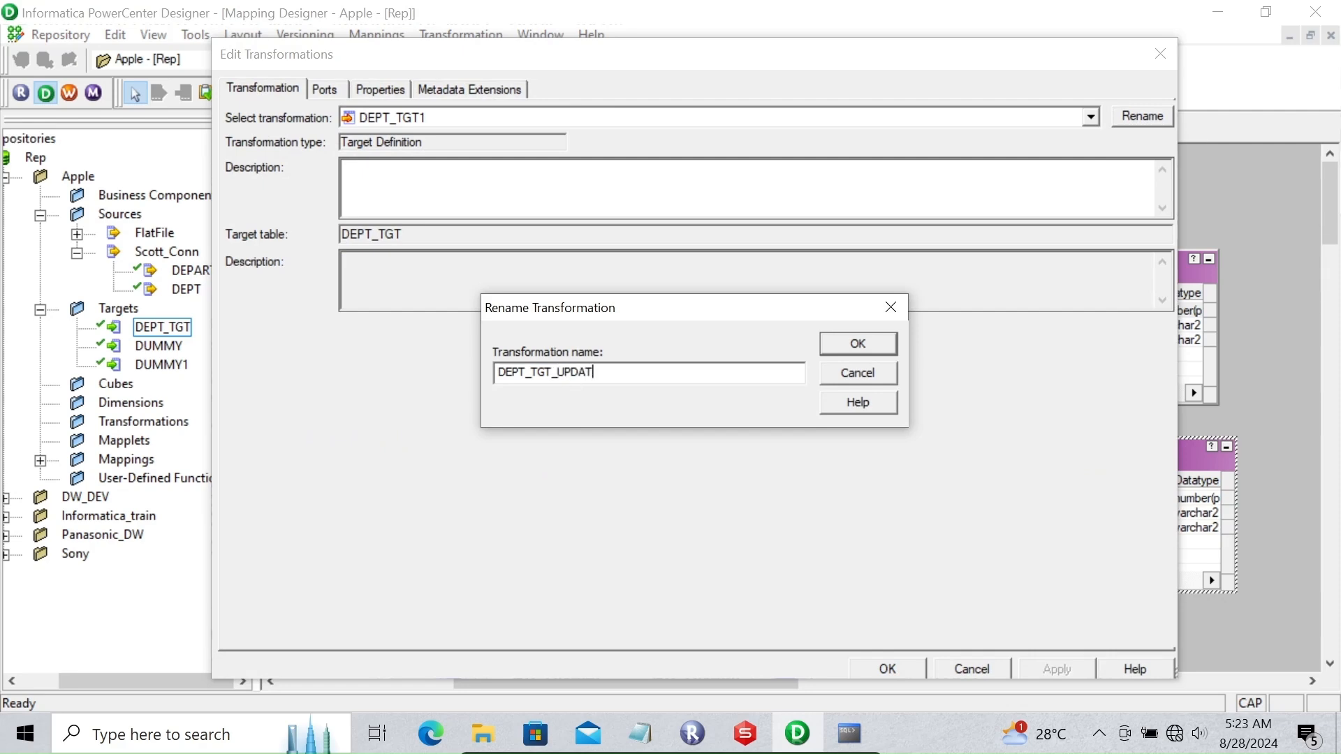
text(_UPDATE)
click(881, 347)
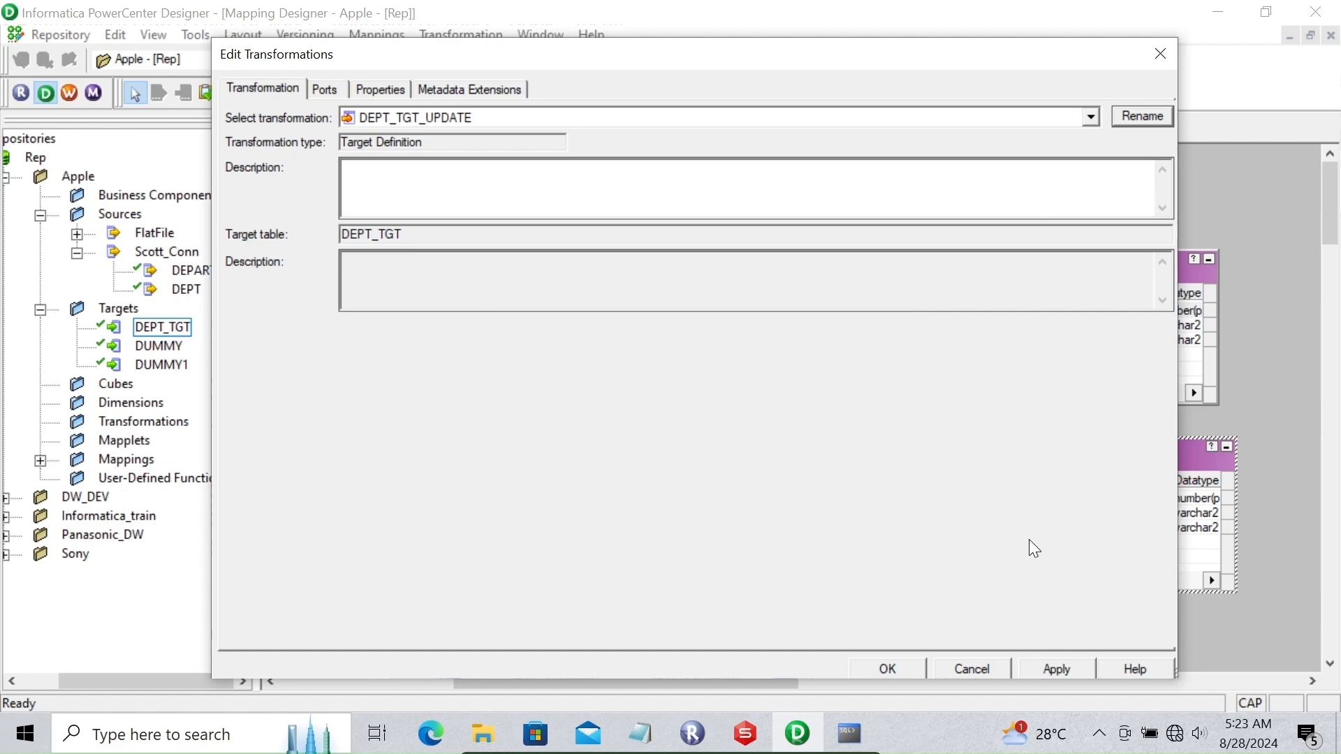
click(1059, 667)
click(896, 671)
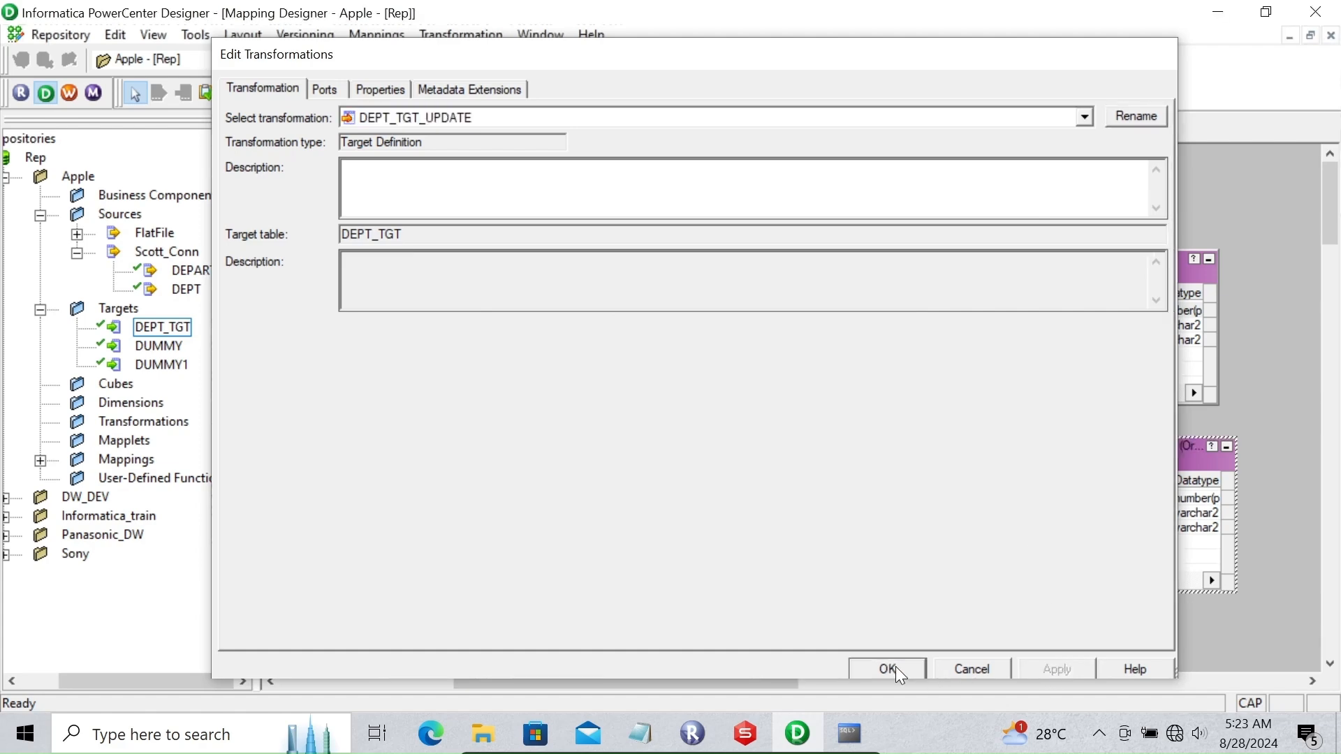
Step: Create an Update Strategy transformation and arrange it between the Router and the DEPT_TGT_UPDATE target
click(208, 93)
click(900, 443)
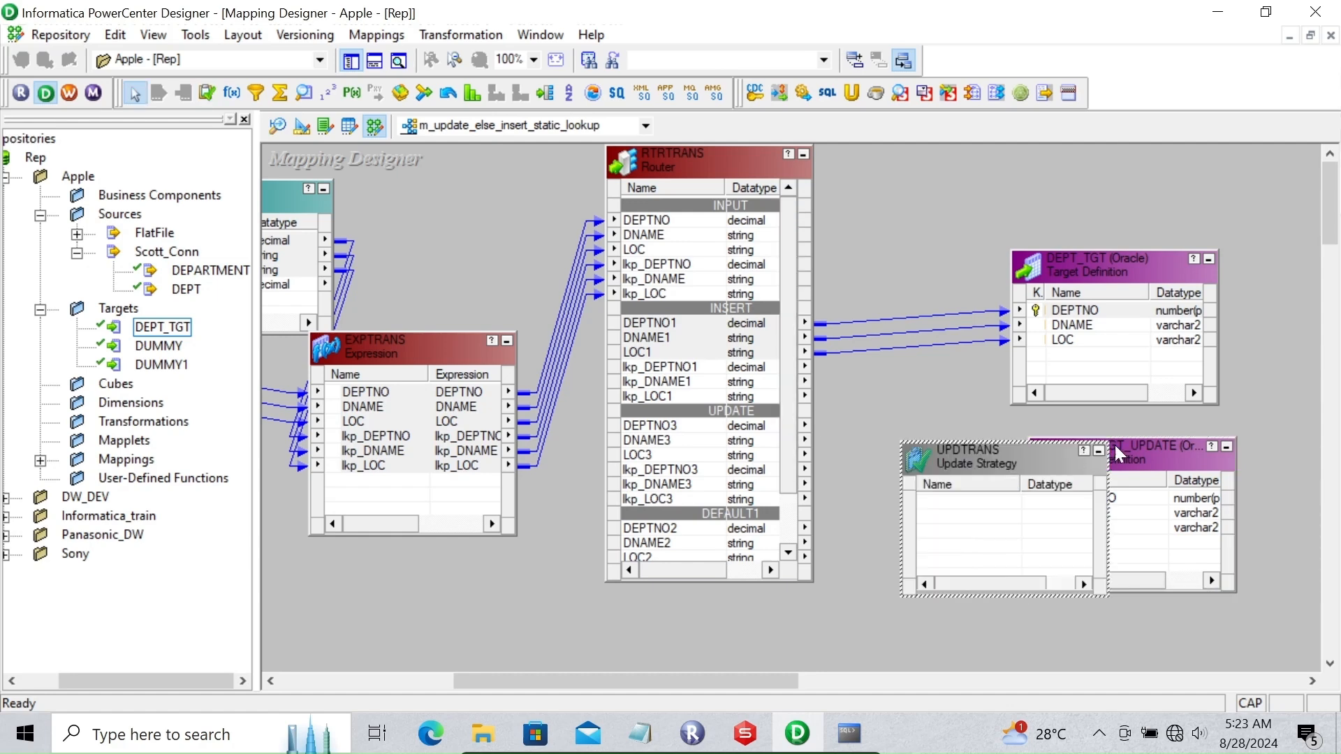
drag(1137, 453, 1262, 444)
drag(956, 457, 922, 455)
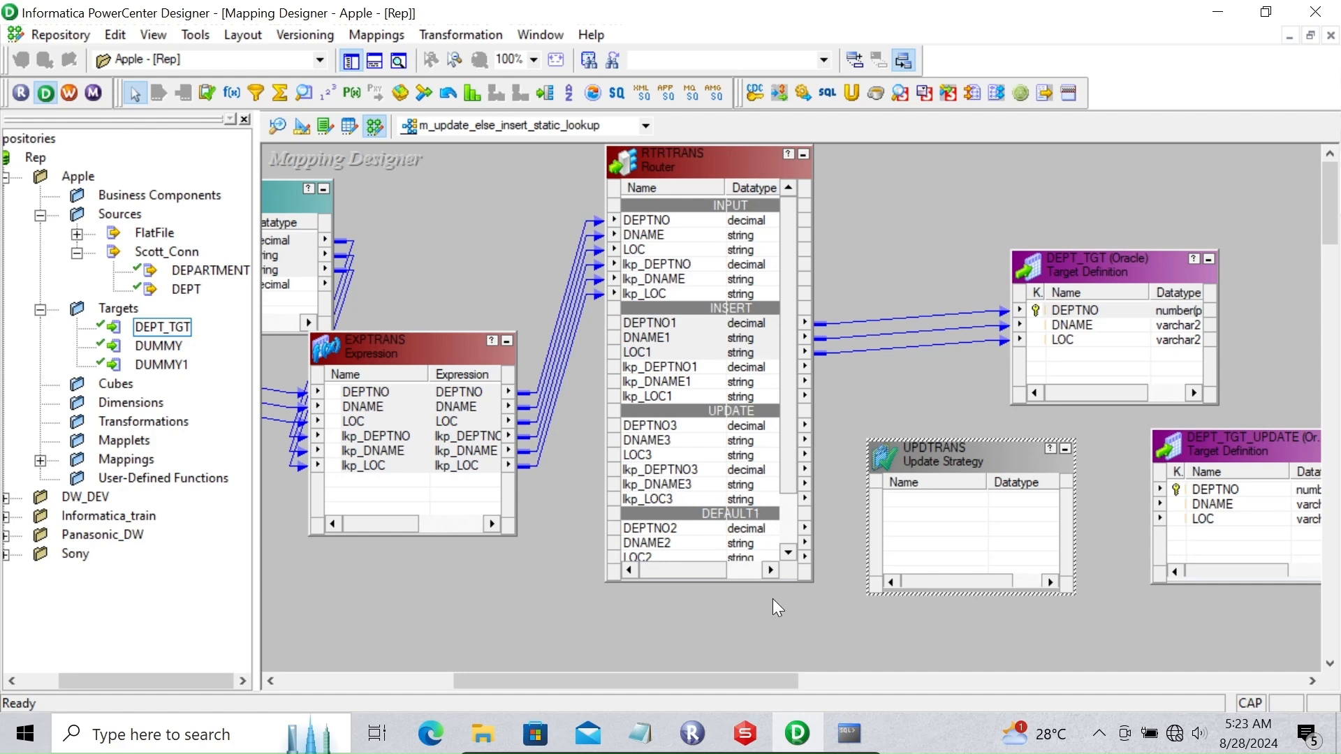
Step: Link the Router's UPDATE group ports lkp_DEPTNO3, DNAME3 and LOC3 into the Update Strategy transformation
click(667, 470)
drag(641, 475, 908, 500)
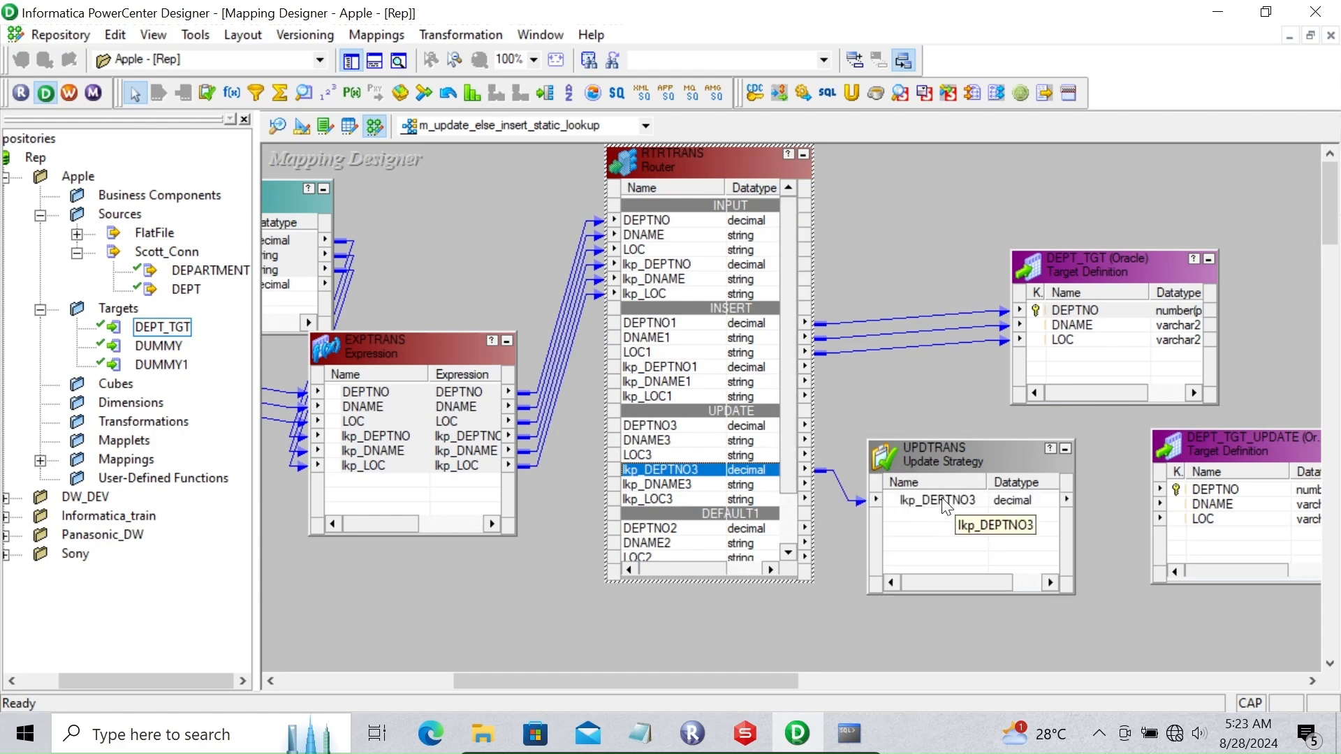
click(627, 441)
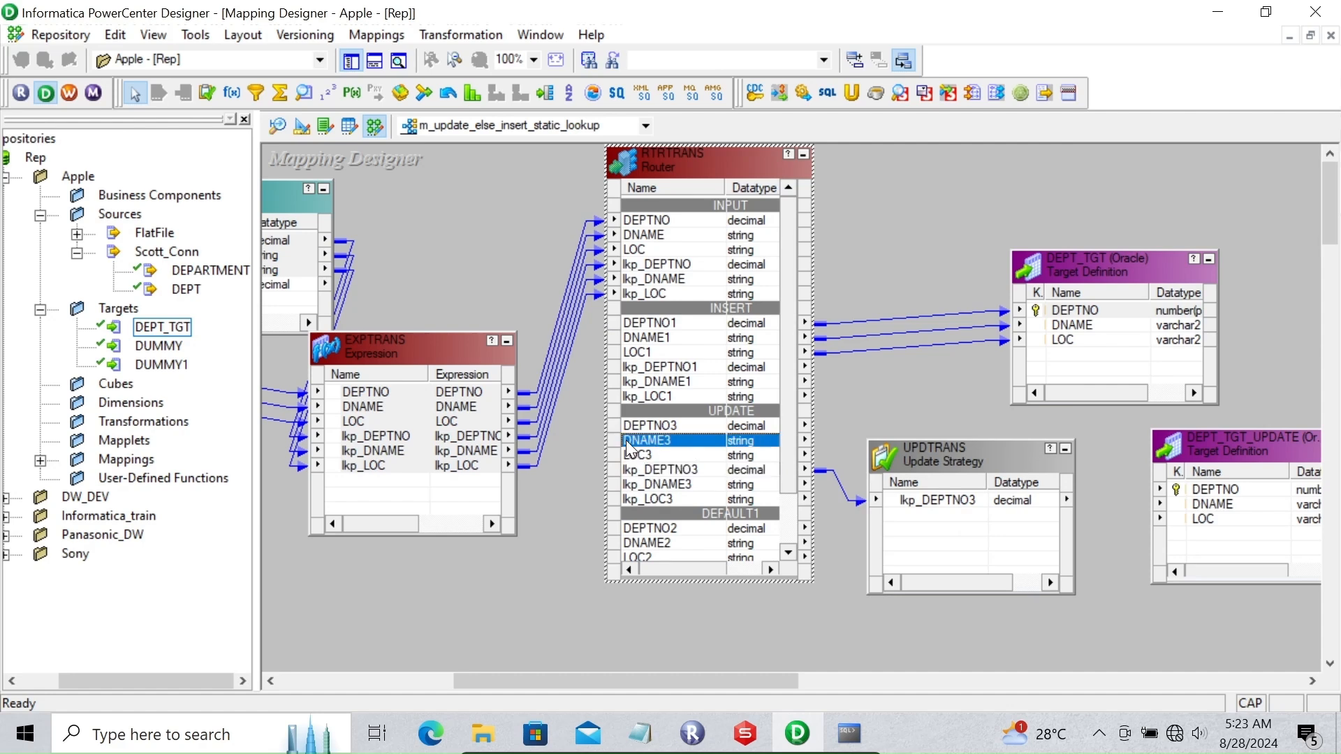
shift+click(630, 453)
drag(632, 450, 916, 524)
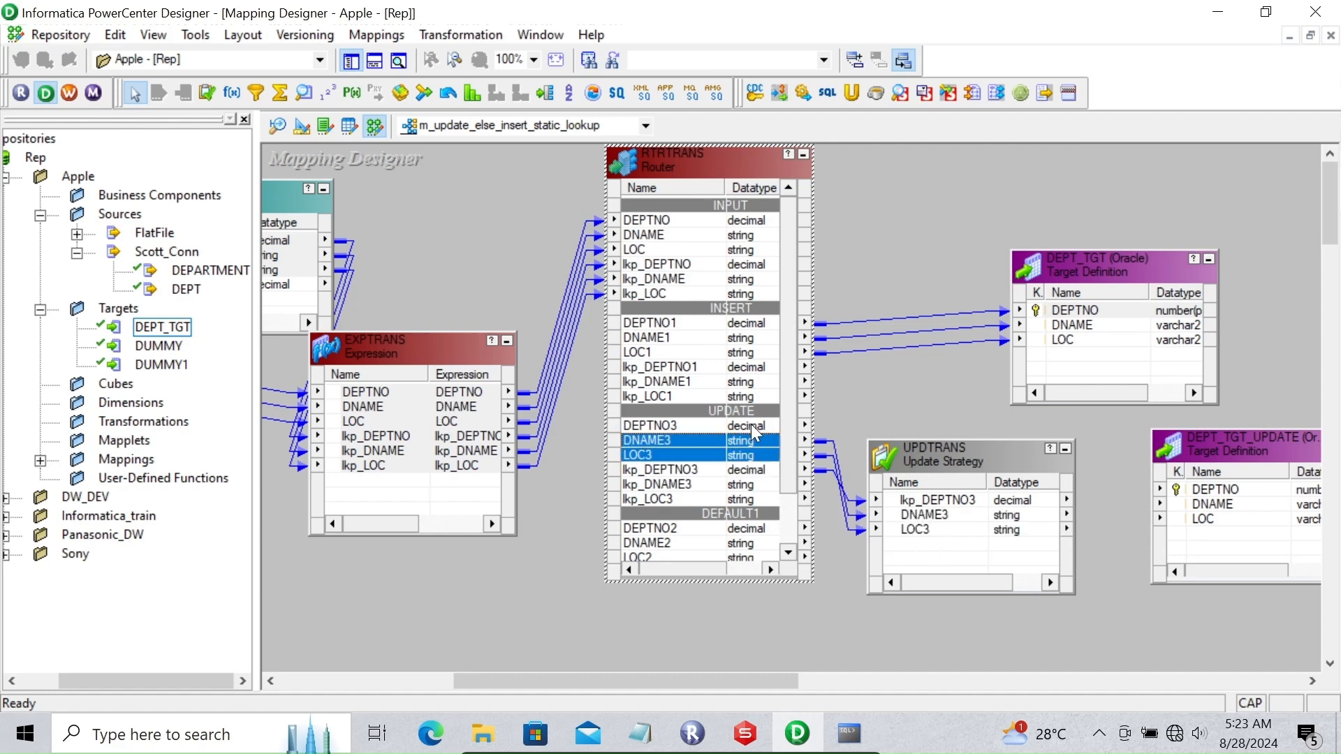
Step: Link all Update Strategy ports to DEPTNO, DNAME and LOC of the DEPT_TGT_UPDATE target
drag(595, 676, 655, 672)
right_click(751, 498)
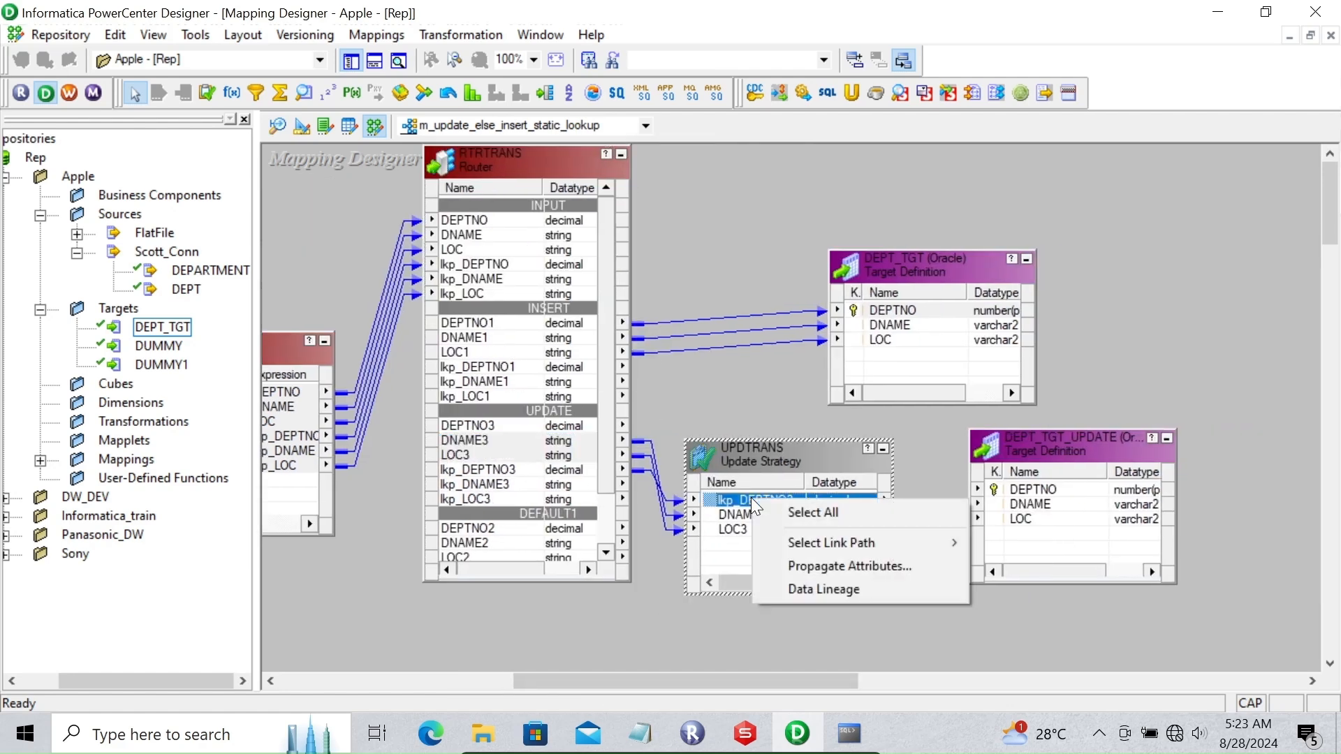
click(784, 513)
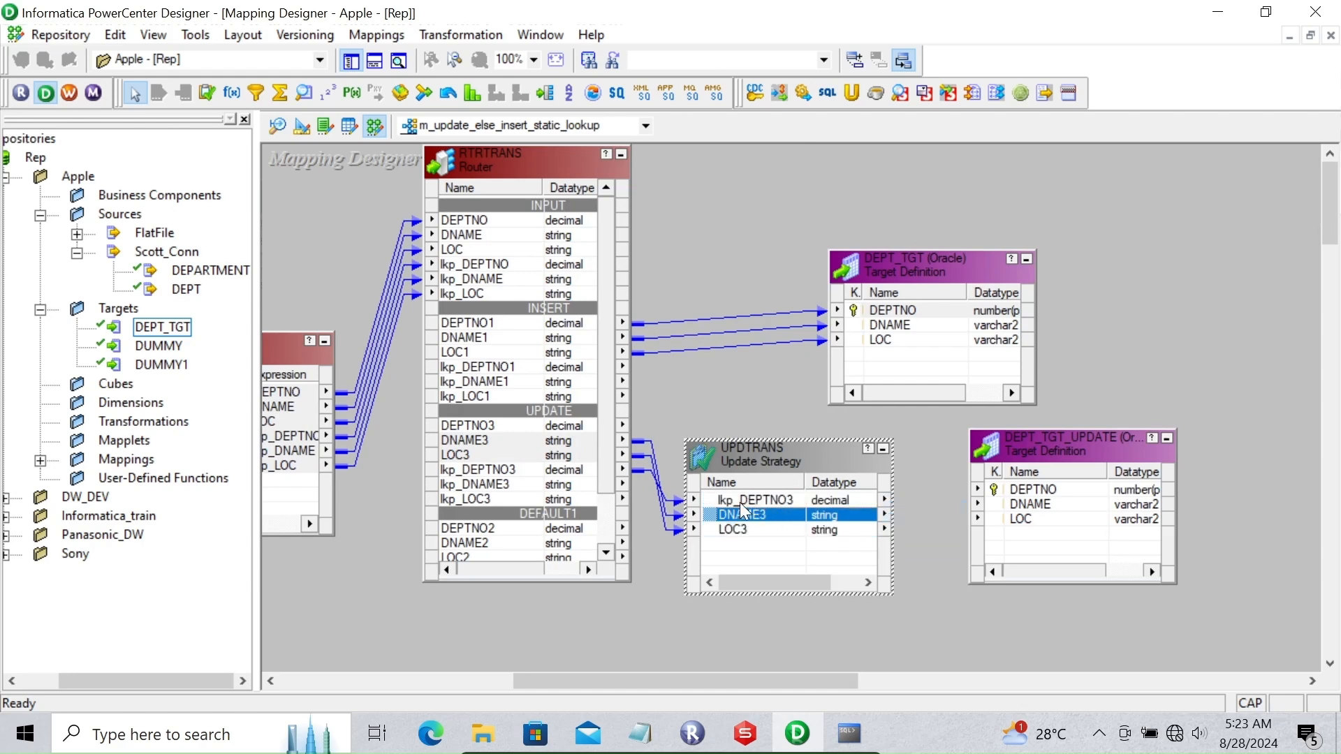
right_click(754, 498)
click(768, 511)
drag(715, 499, 1026, 491)
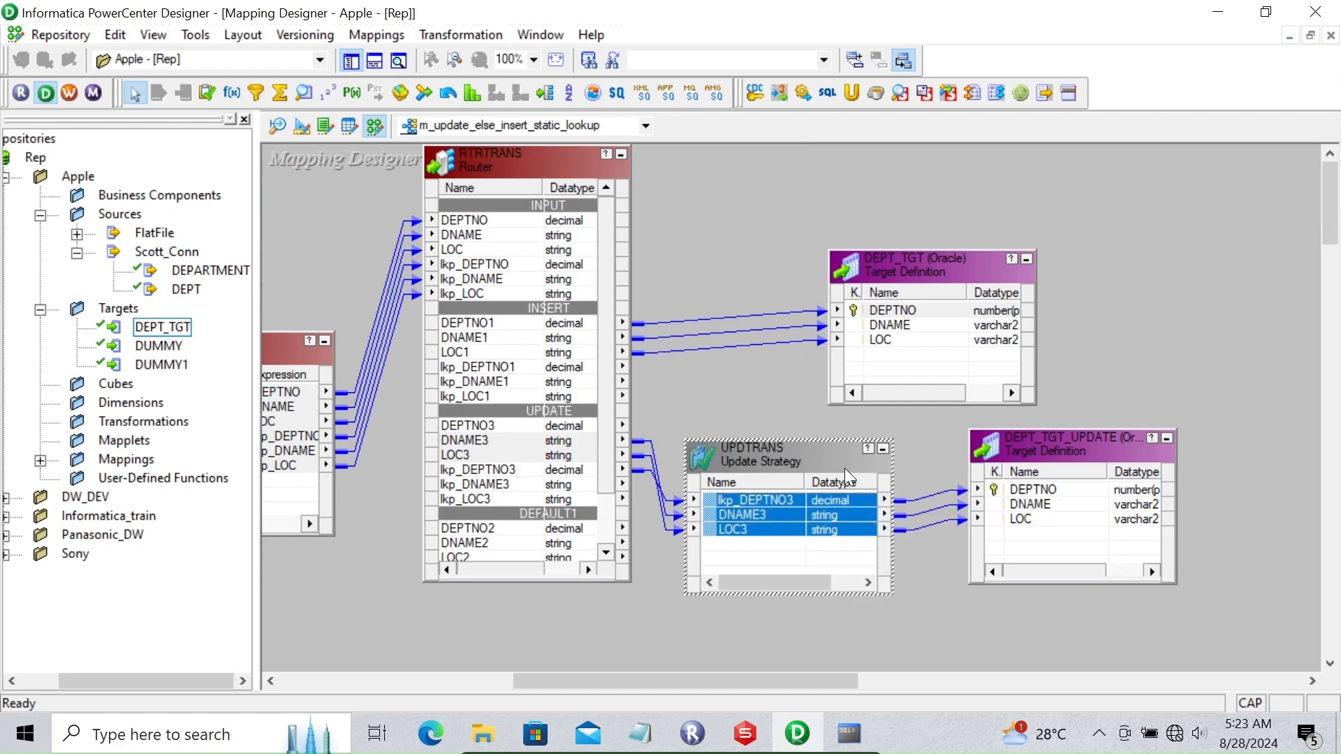
Step: Set the Update Strategy Expression of UPDTRANS to DD_UPDATE, apply the change and close the output log
double_click(798, 450)
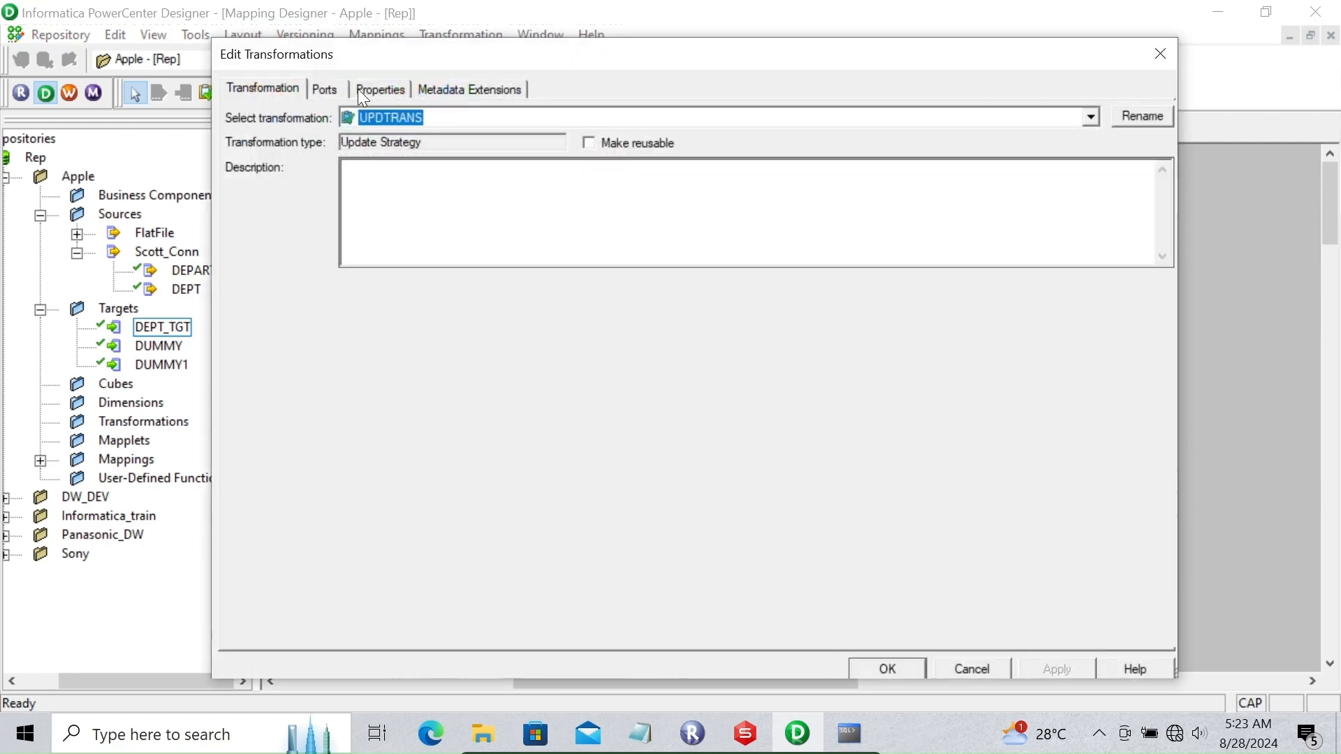
click(361, 92)
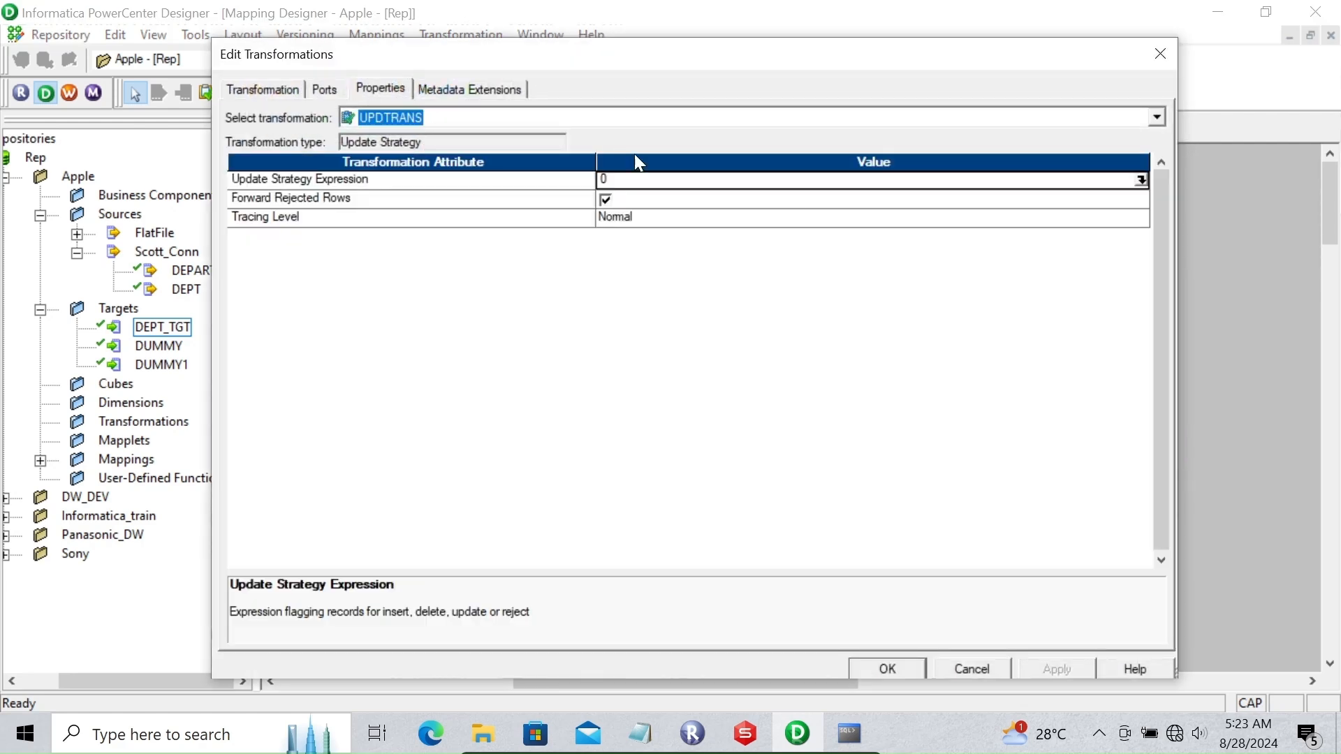
click(1139, 180)
drag(687, 362, 563, 360)
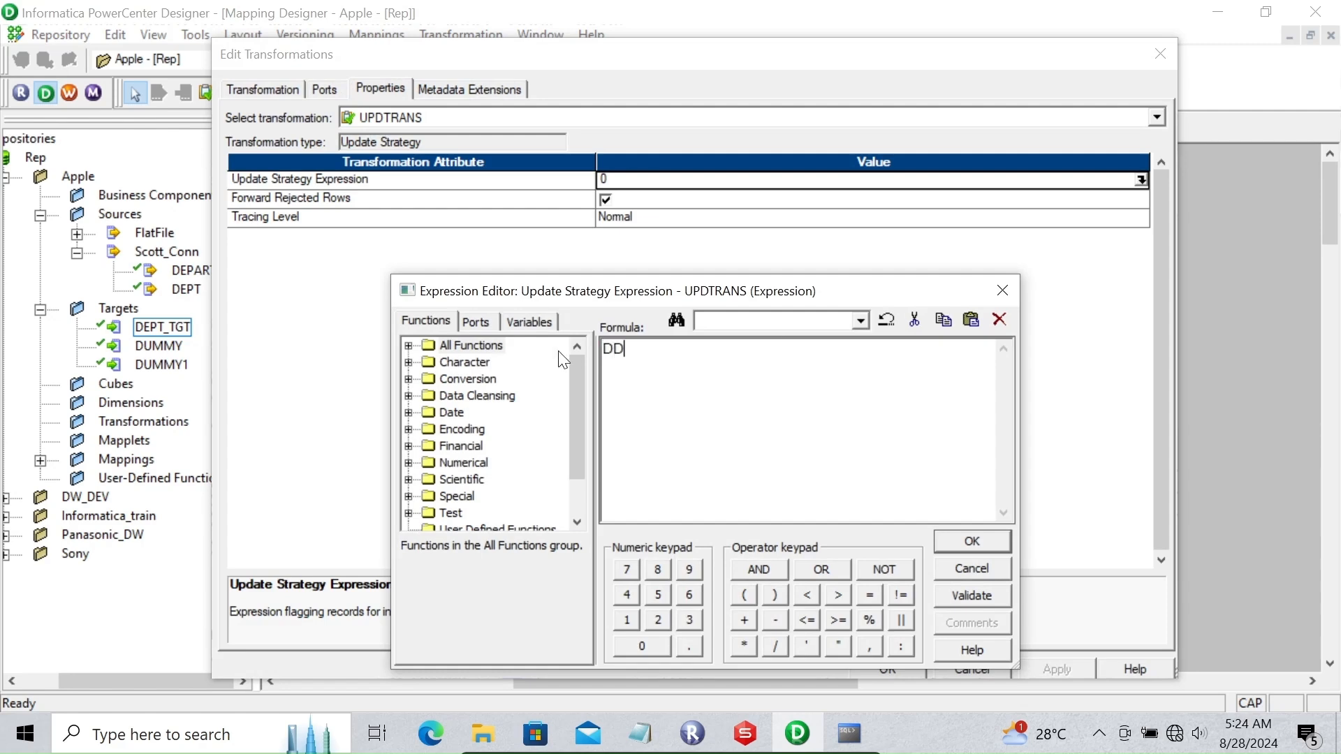
text(DD_UPDATE)
click(972, 542)
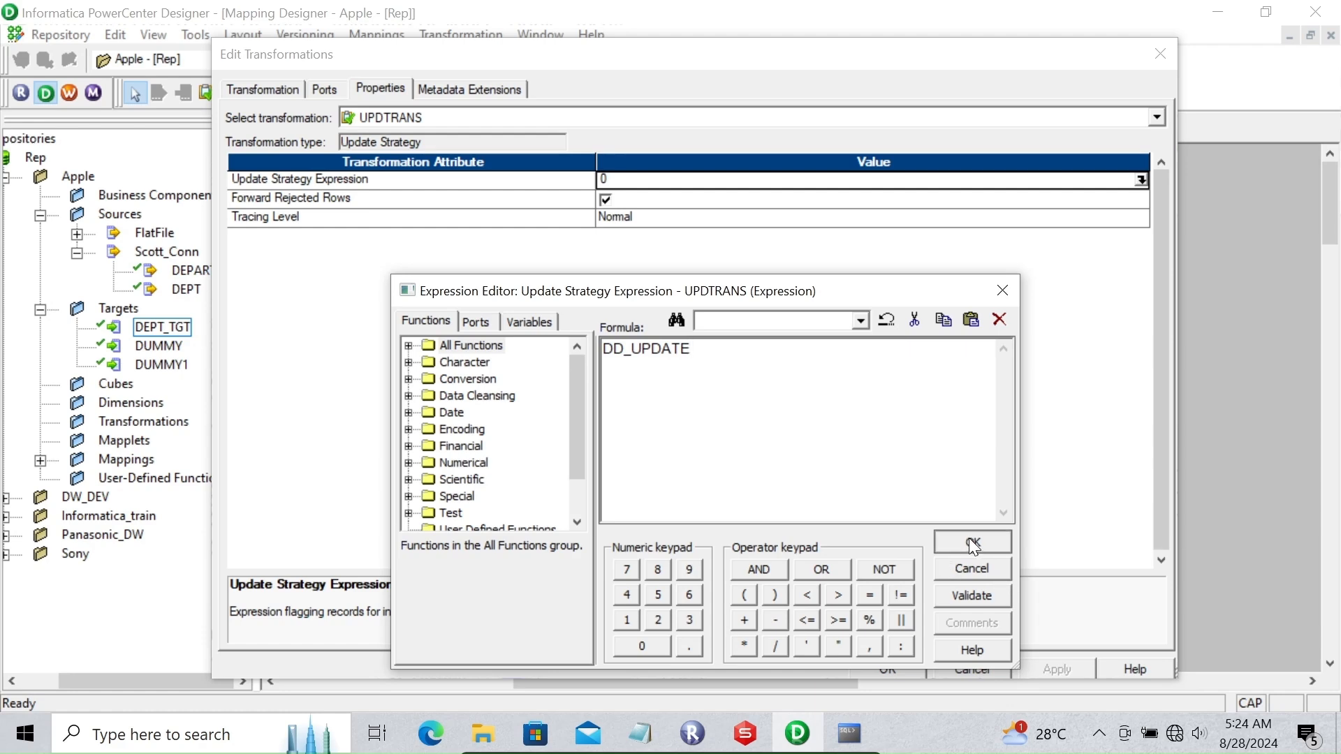
click(1050, 659)
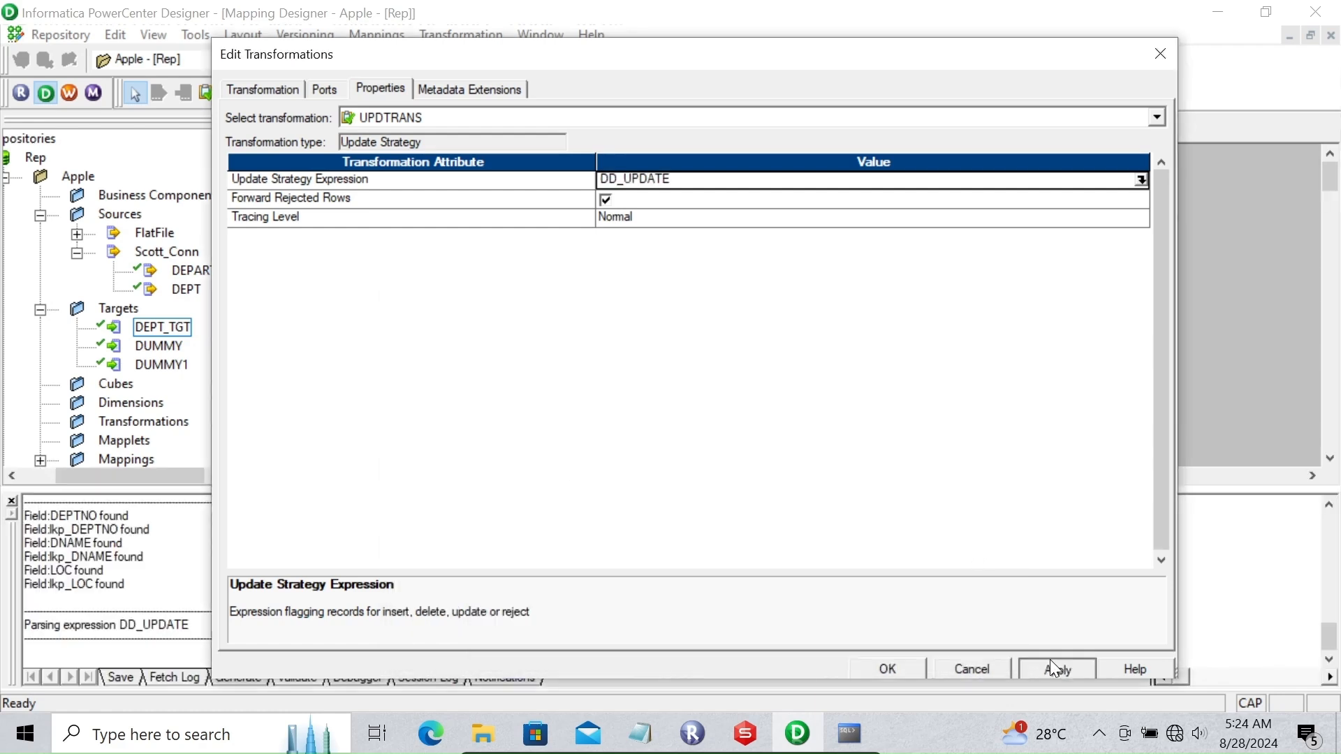
click(890, 668)
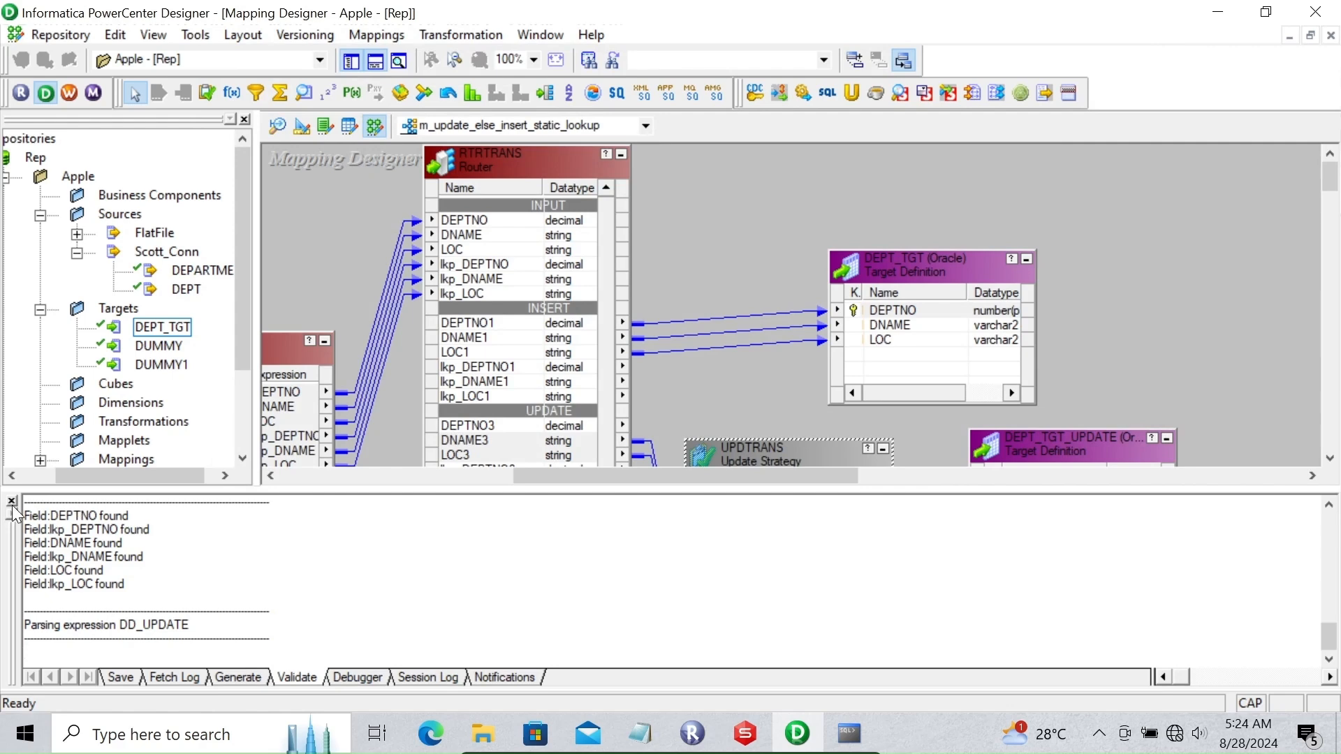
click(12, 502)
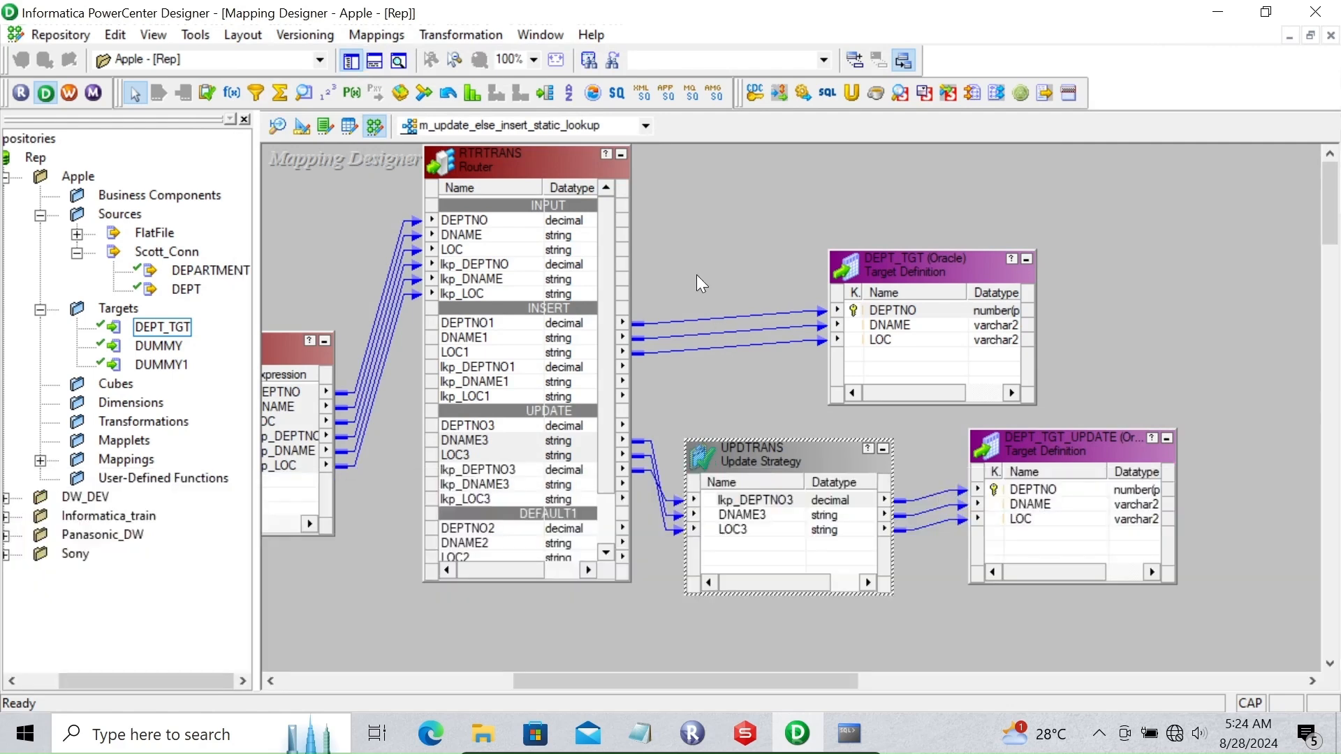
Step: Save the m_update_else_insert_static_lookup mapping to the repository and dismiss the output log
key(ctrl+s)
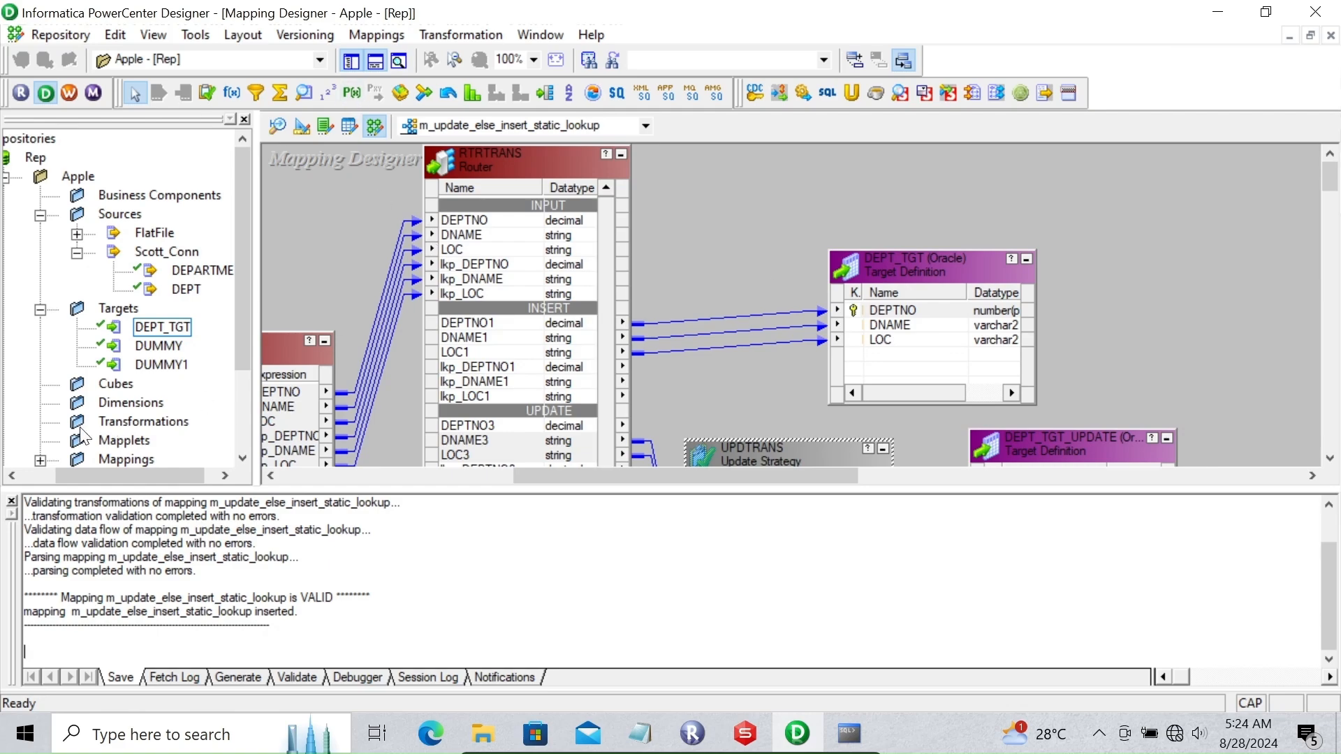
click(11, 501)
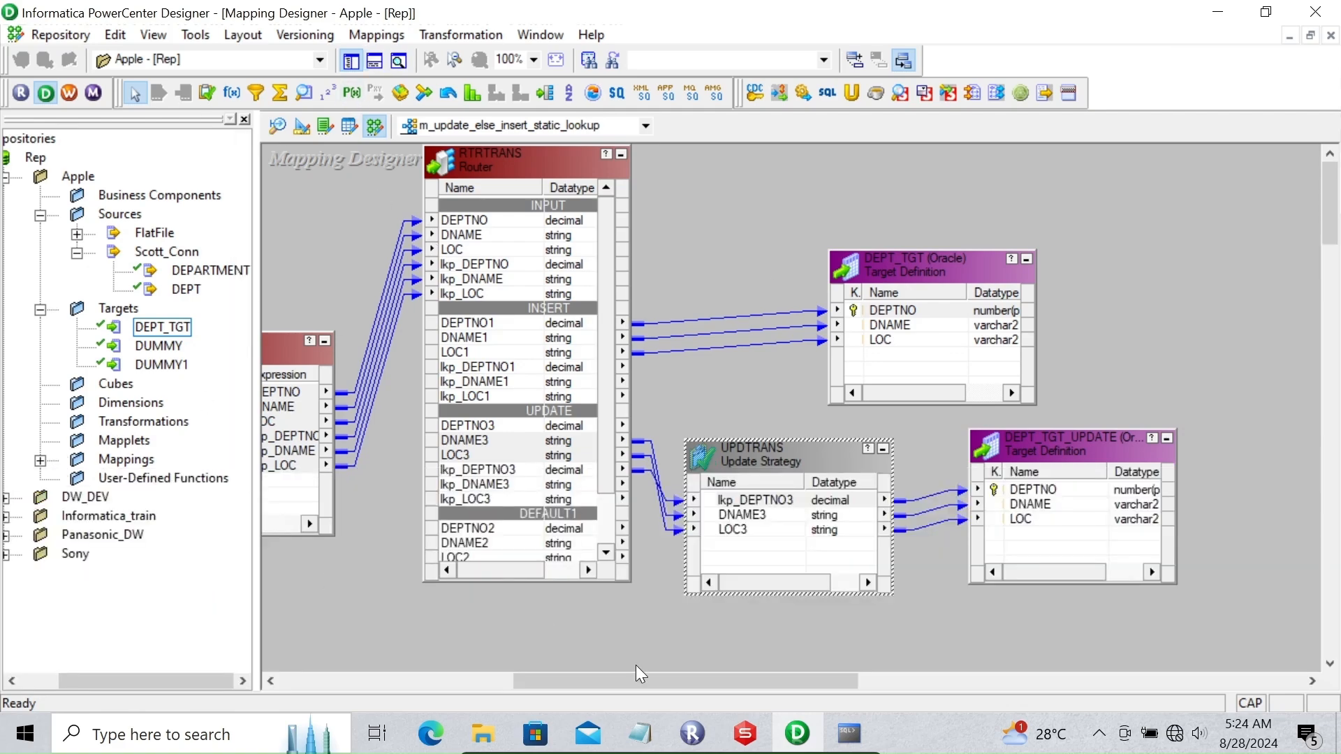
drag(651, 681, 458, 674)
Step: Switch to Workflow Manager and add a session to wf_Apple for the mapping m_update_else_insert_static_lookup
click(73, 92)
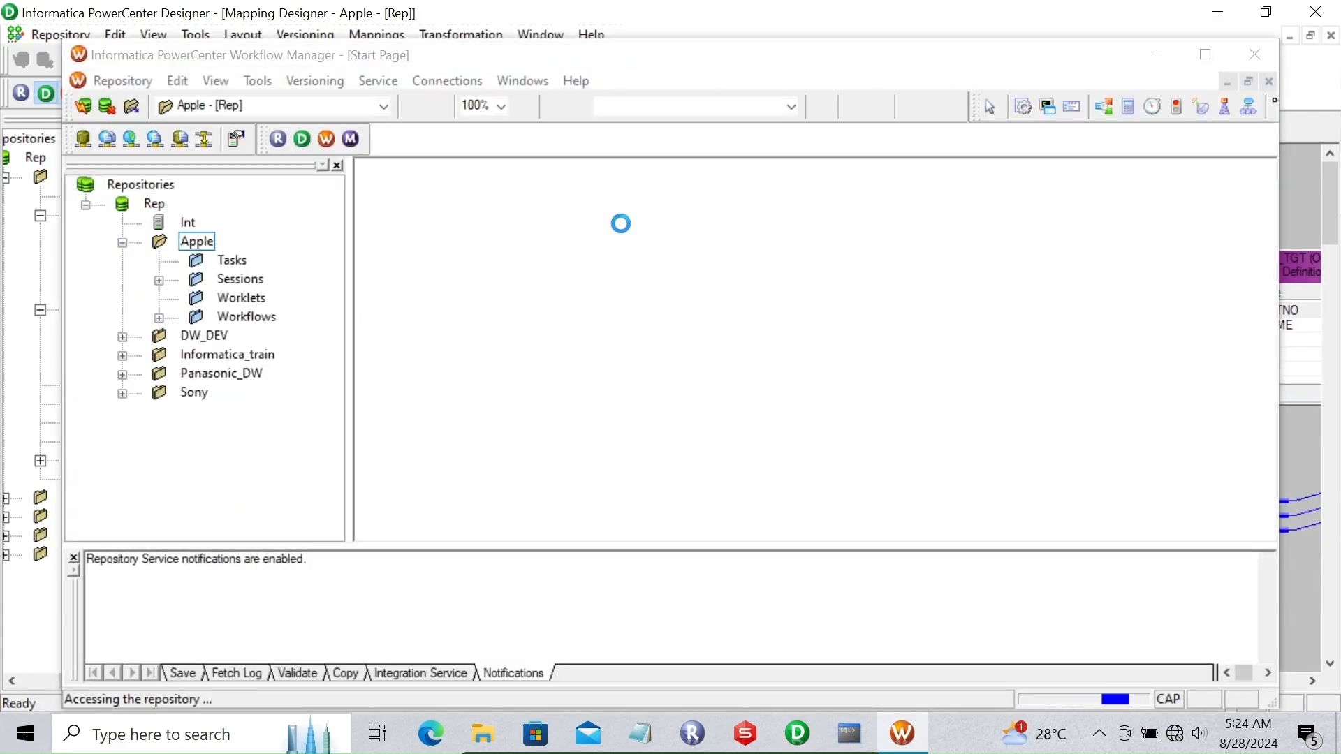
click(810, 301)
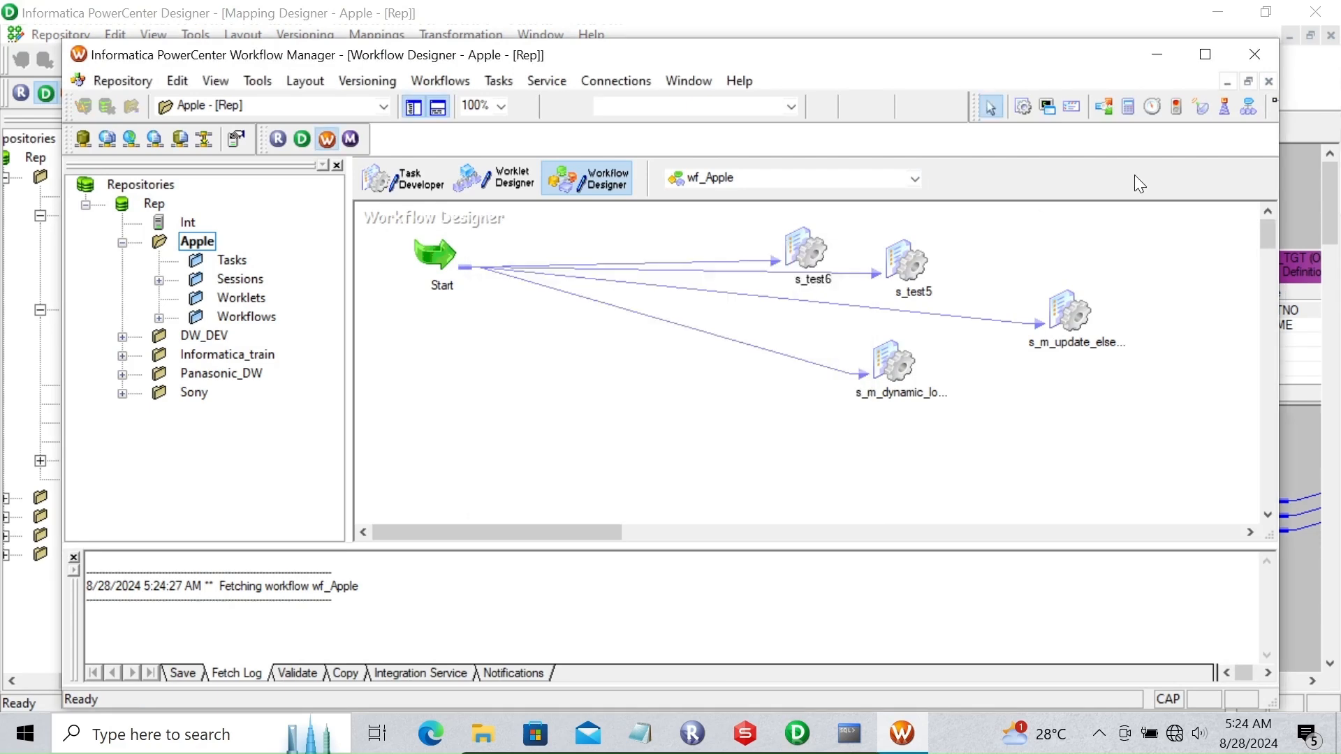
click(592, 372)
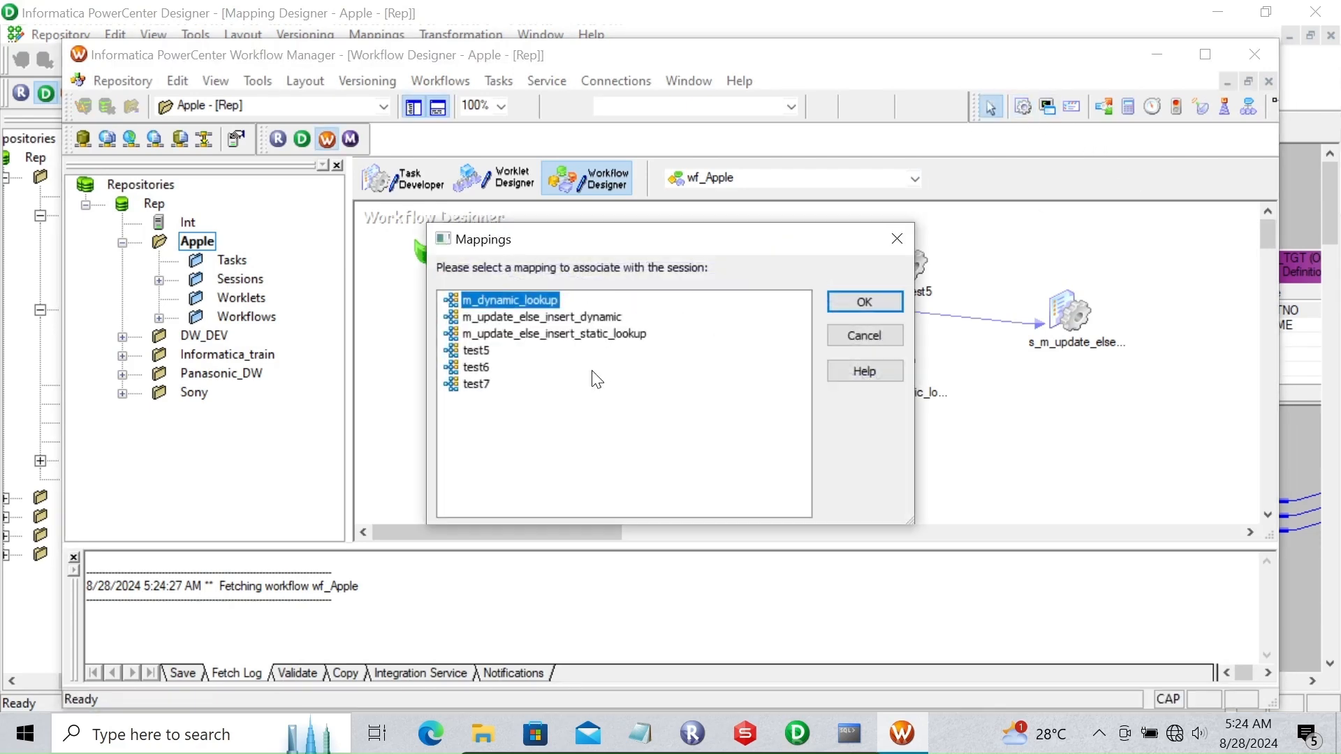
click(518, 333)
click(861, 300)
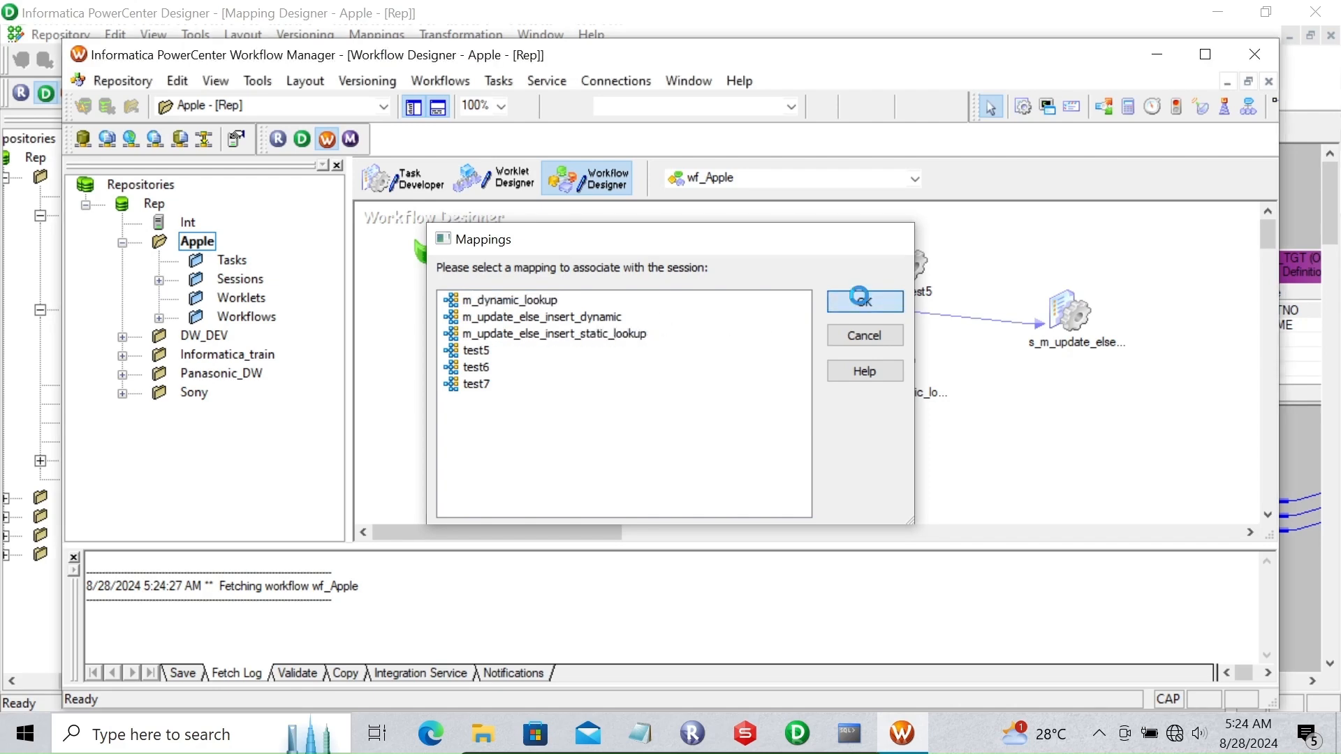
Step: Open the new session's mapping settings and set the SQ_DEPARTMENT source connection to Scott_Oracle
double_click(641, 392)
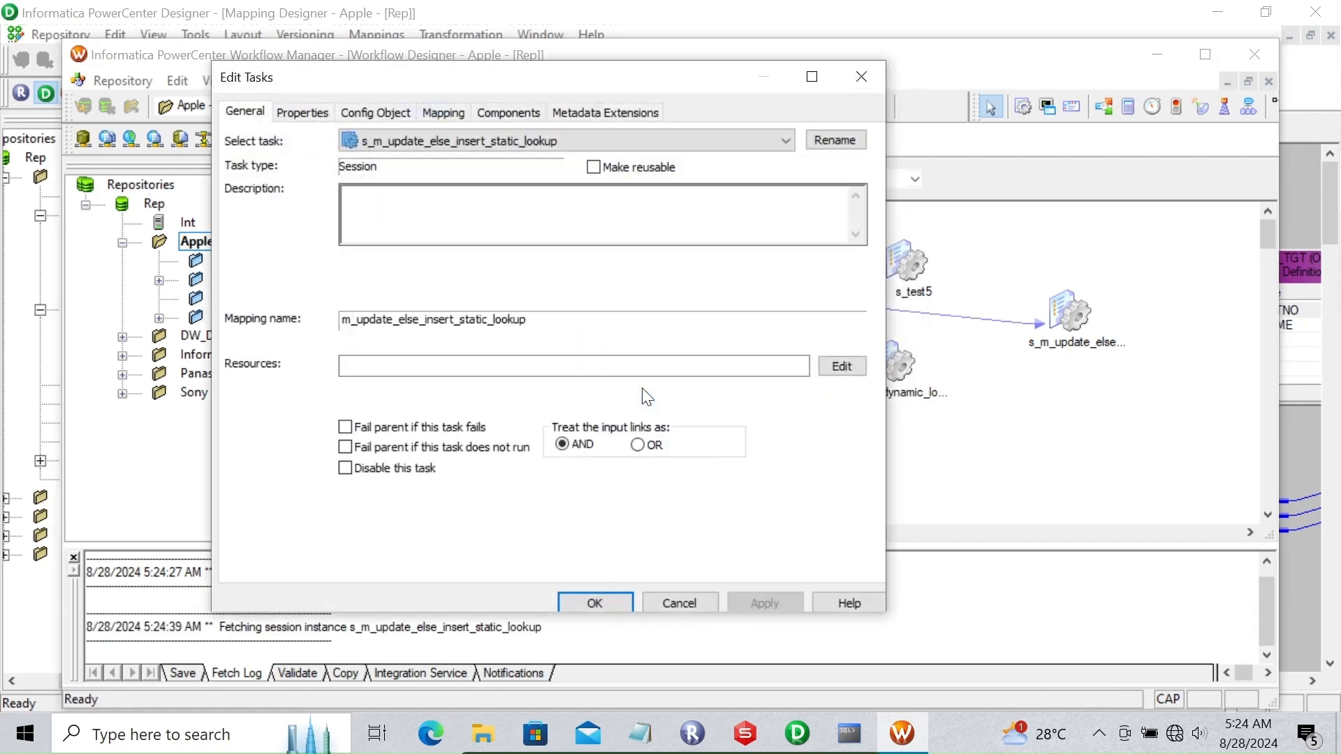
click(443, 114)
click(315, 277)
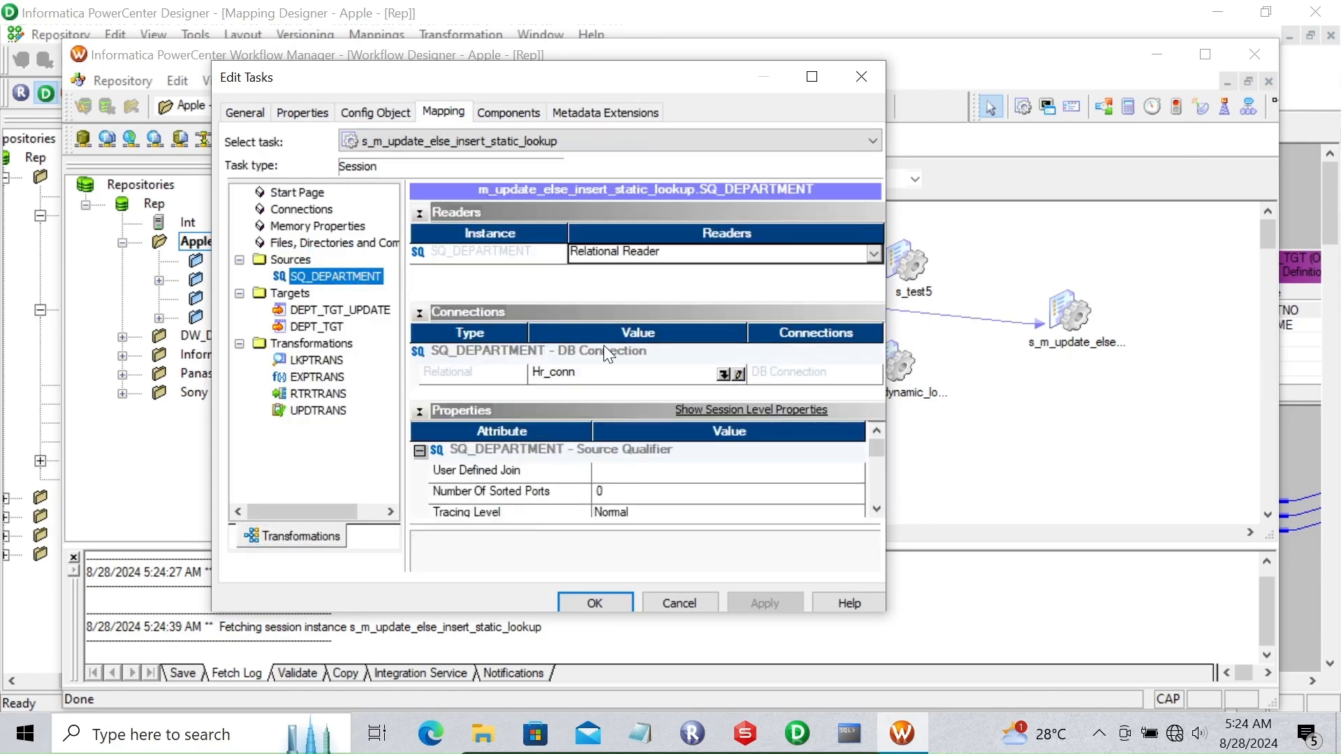
click(721, 374)
click(471, 360)
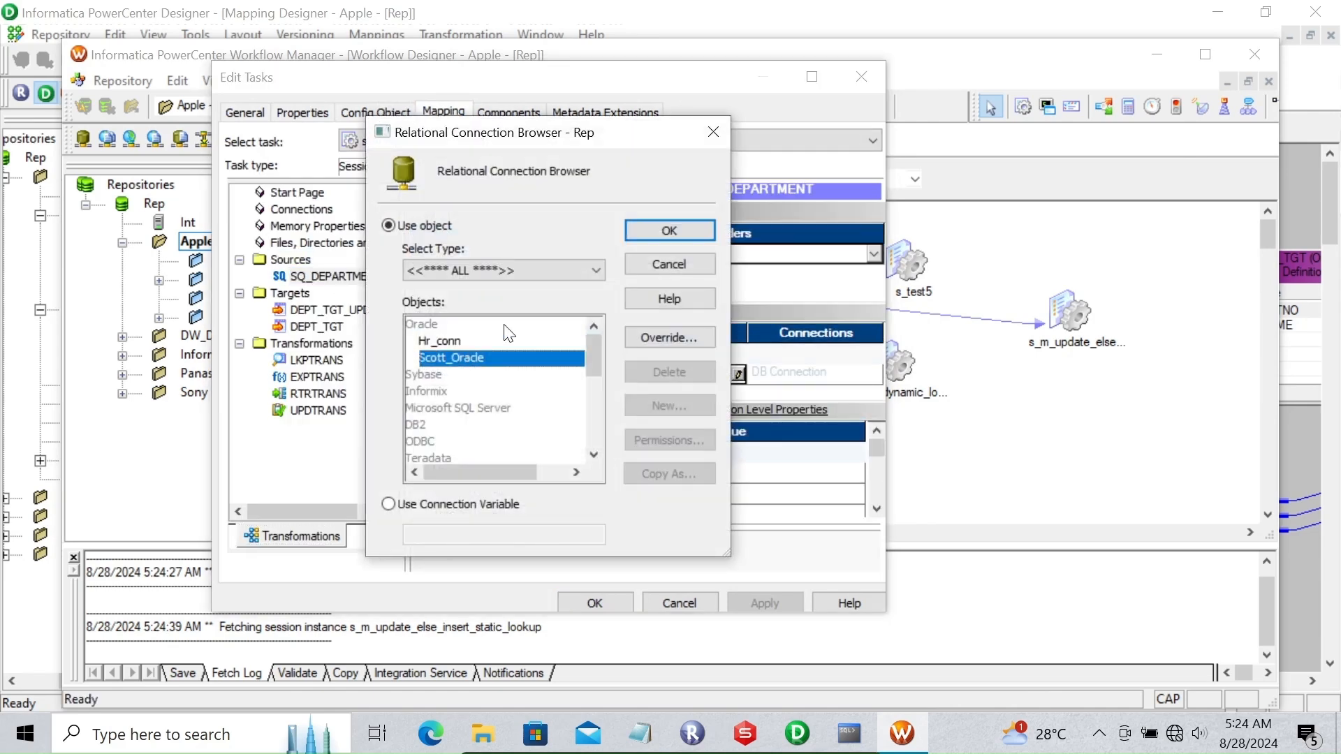
click(647, 233)
Step: For the DEPT_TGT_UPDATE target, set the target load type to Normal and the relational connection to Scott_Oracle
click(318, 311)
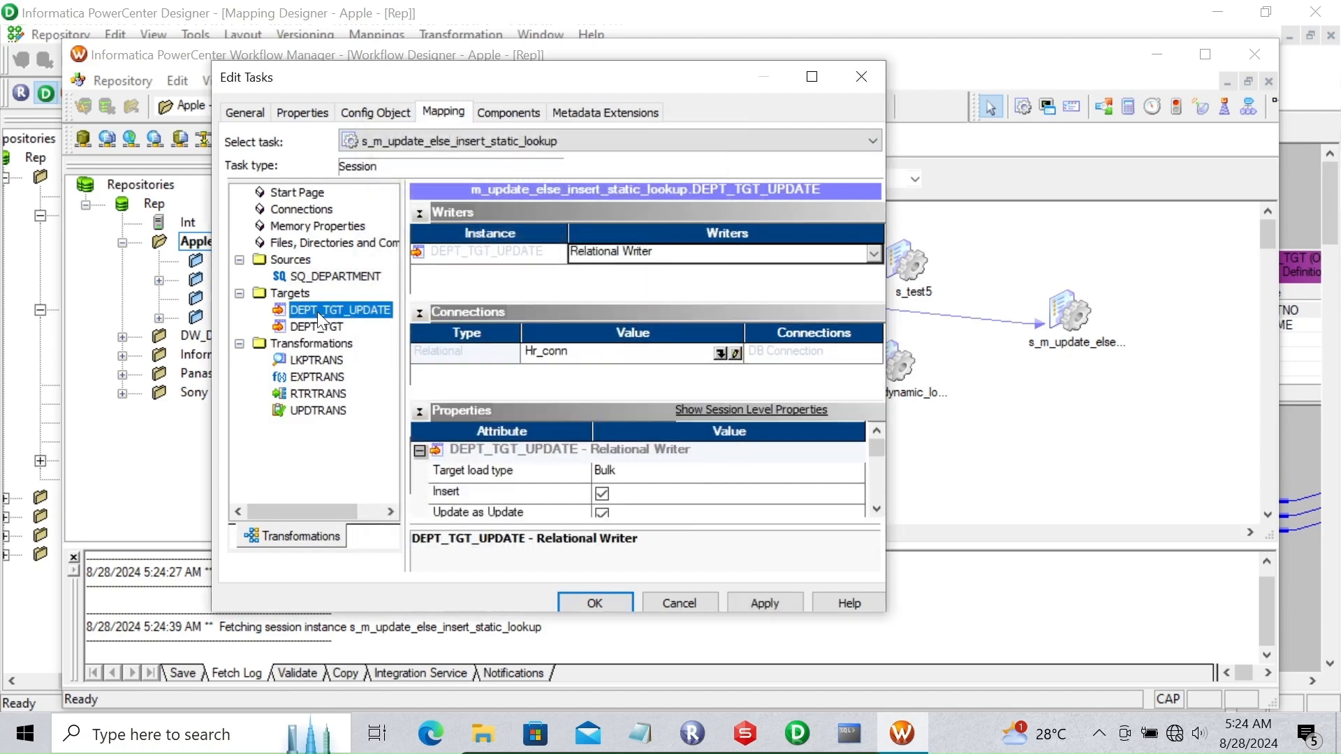
click(621, 472)
click(629, 492)
click(735, 353)
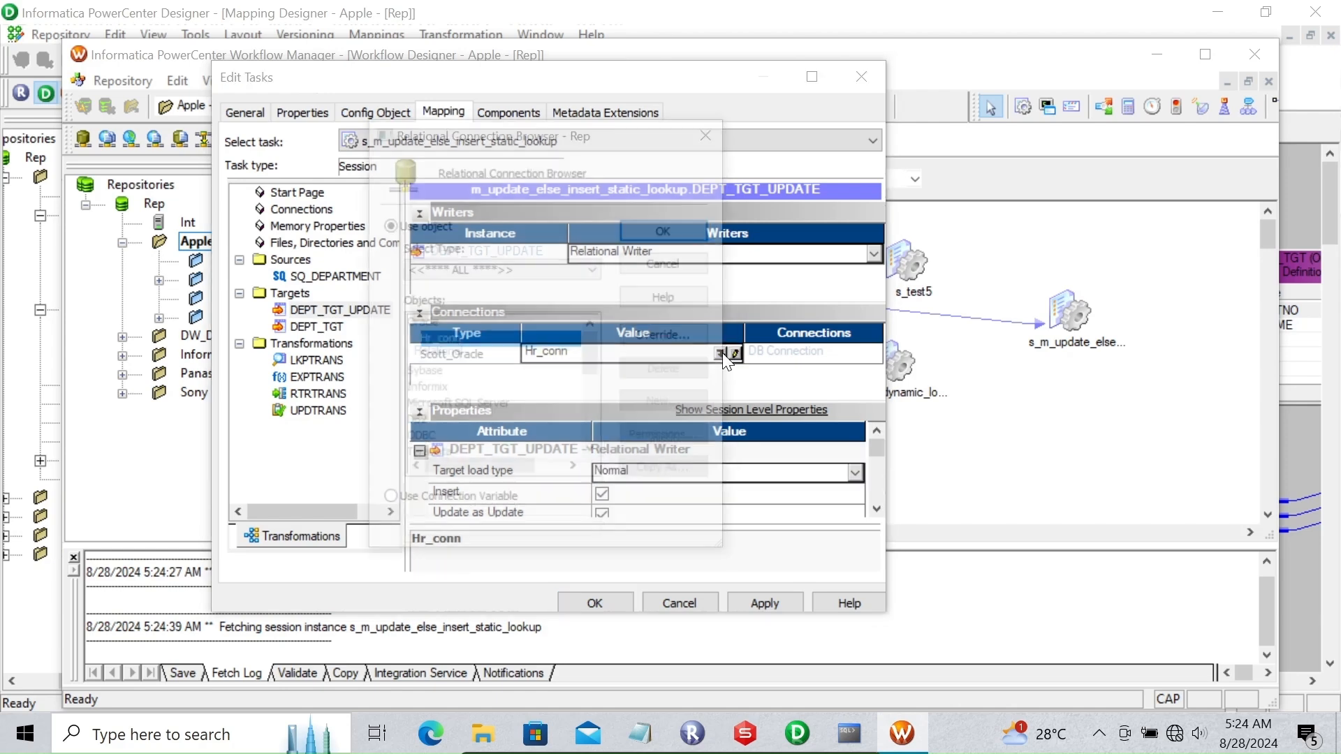
click(441, 359)
click(672, 236)
click(876, 509)
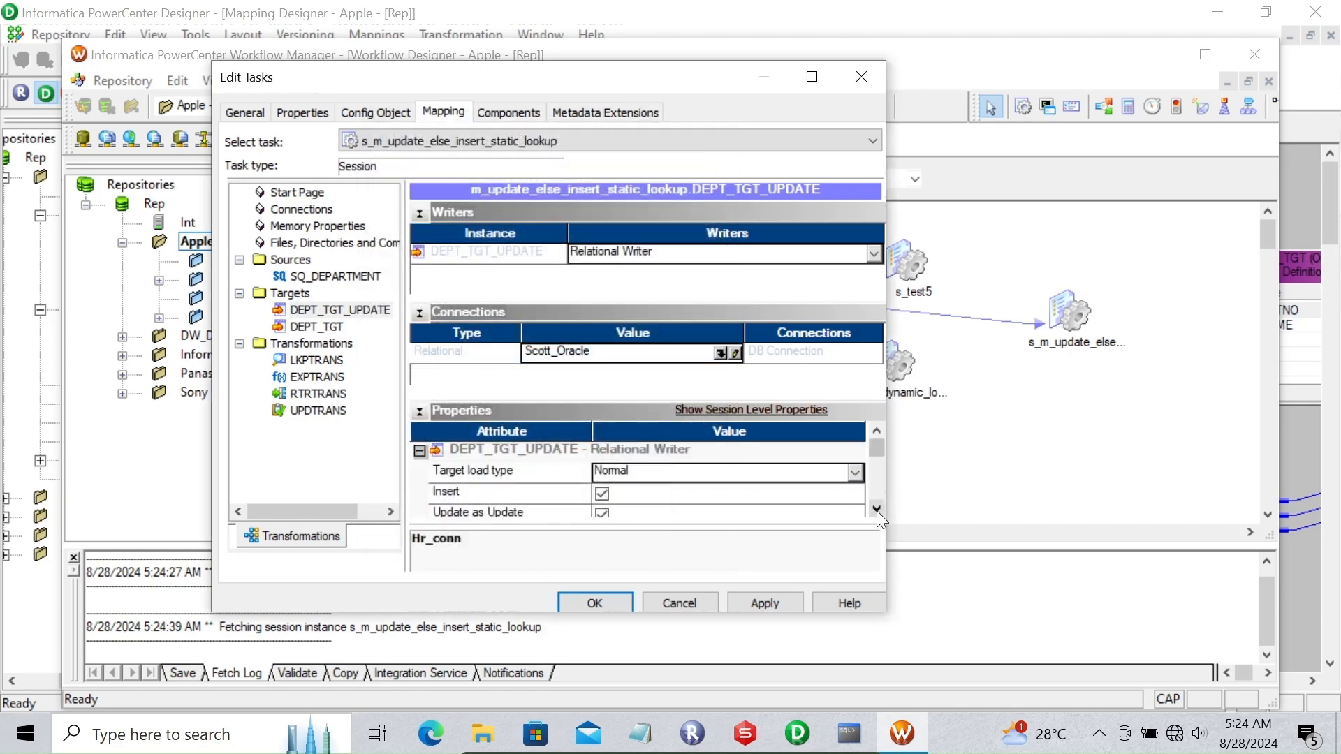
click(602, 474)
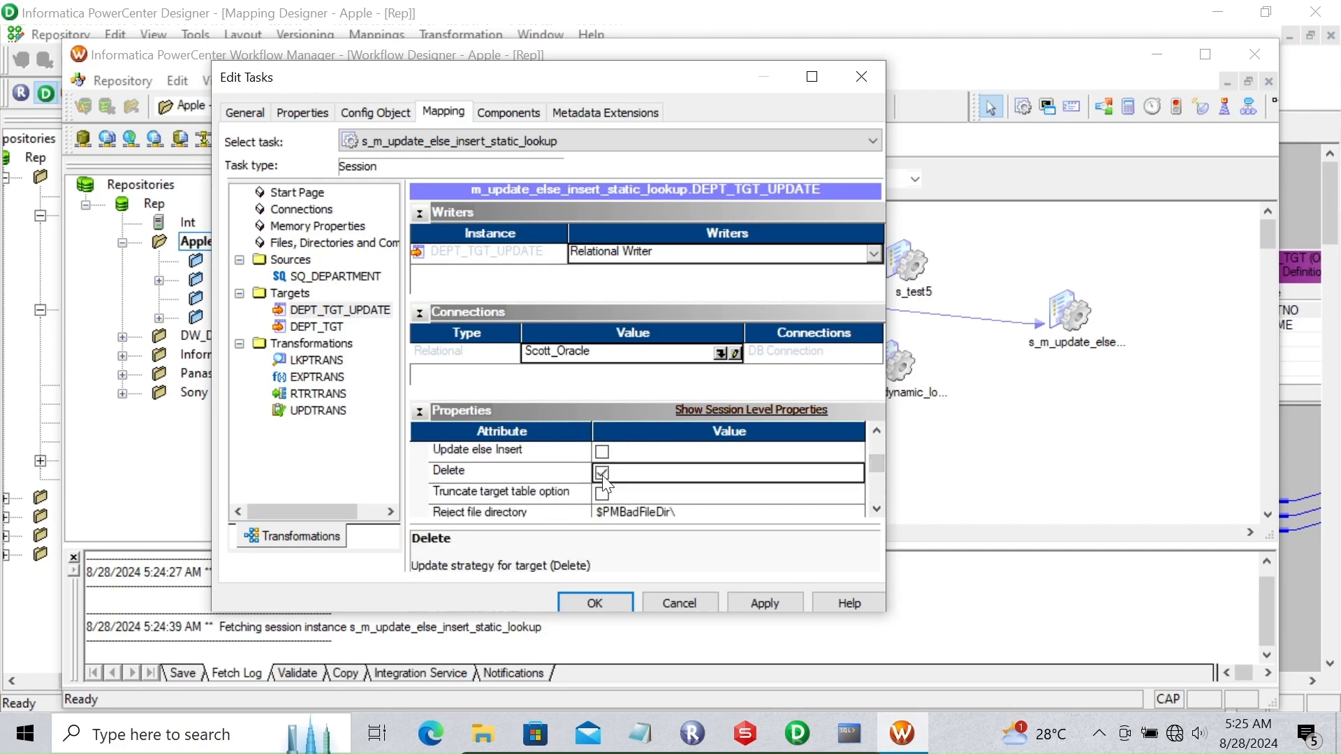
Step: For the DEPT_TGT target, set the relational connection to Scott_Oracle and the target load type to Normal
click(318, 327)
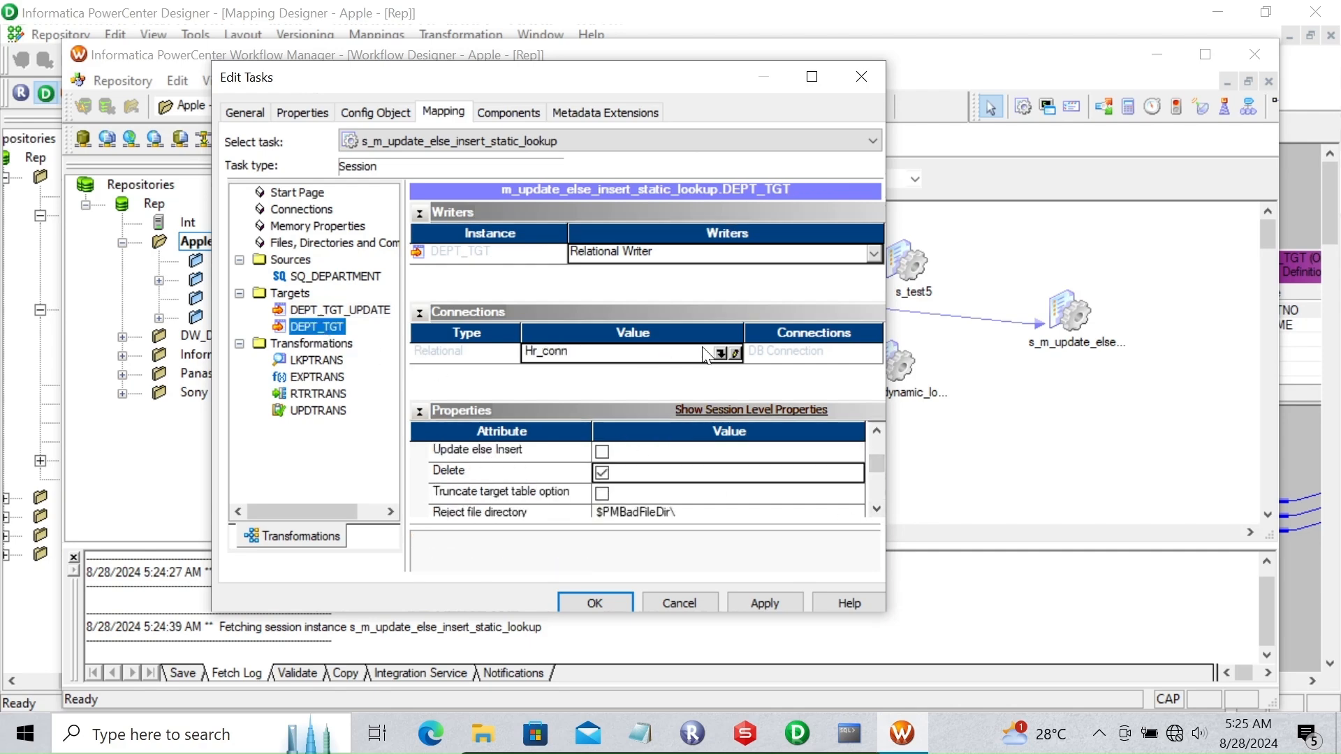
click(720, 351)
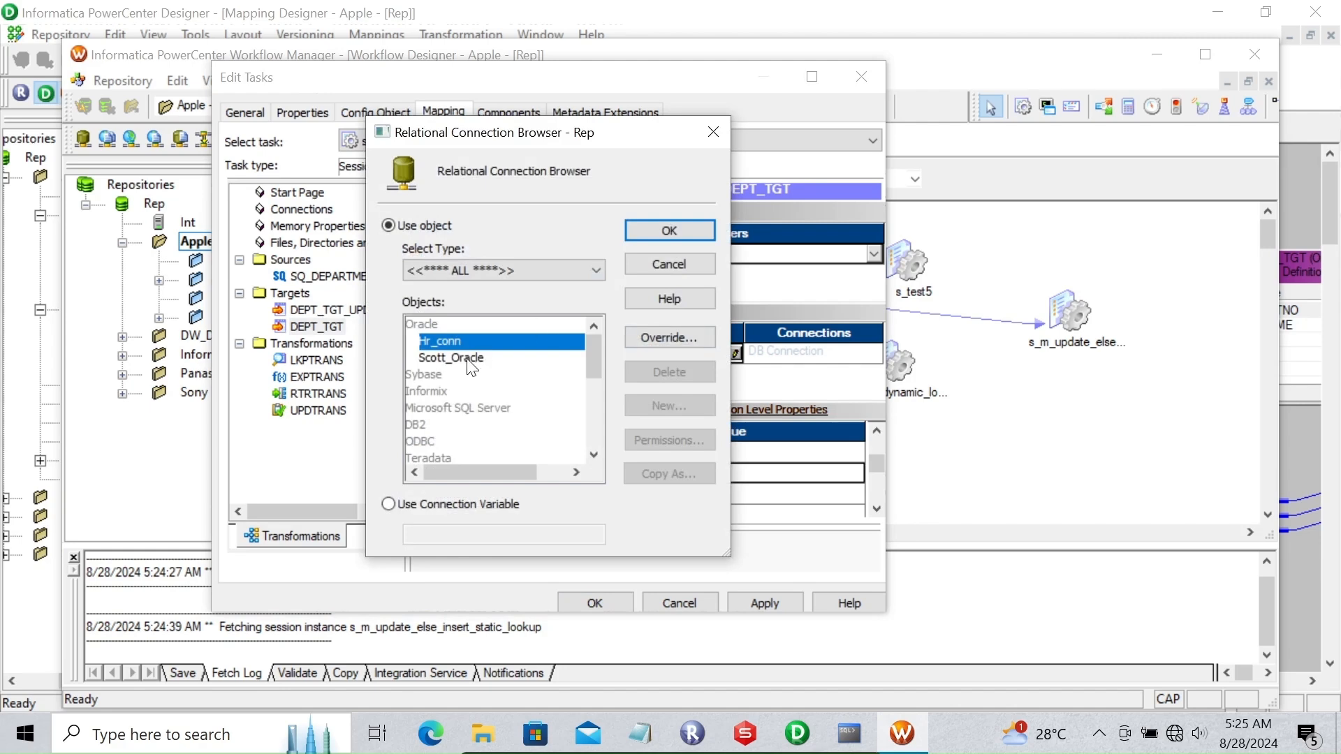
click(469, 360)
click(634, 228)
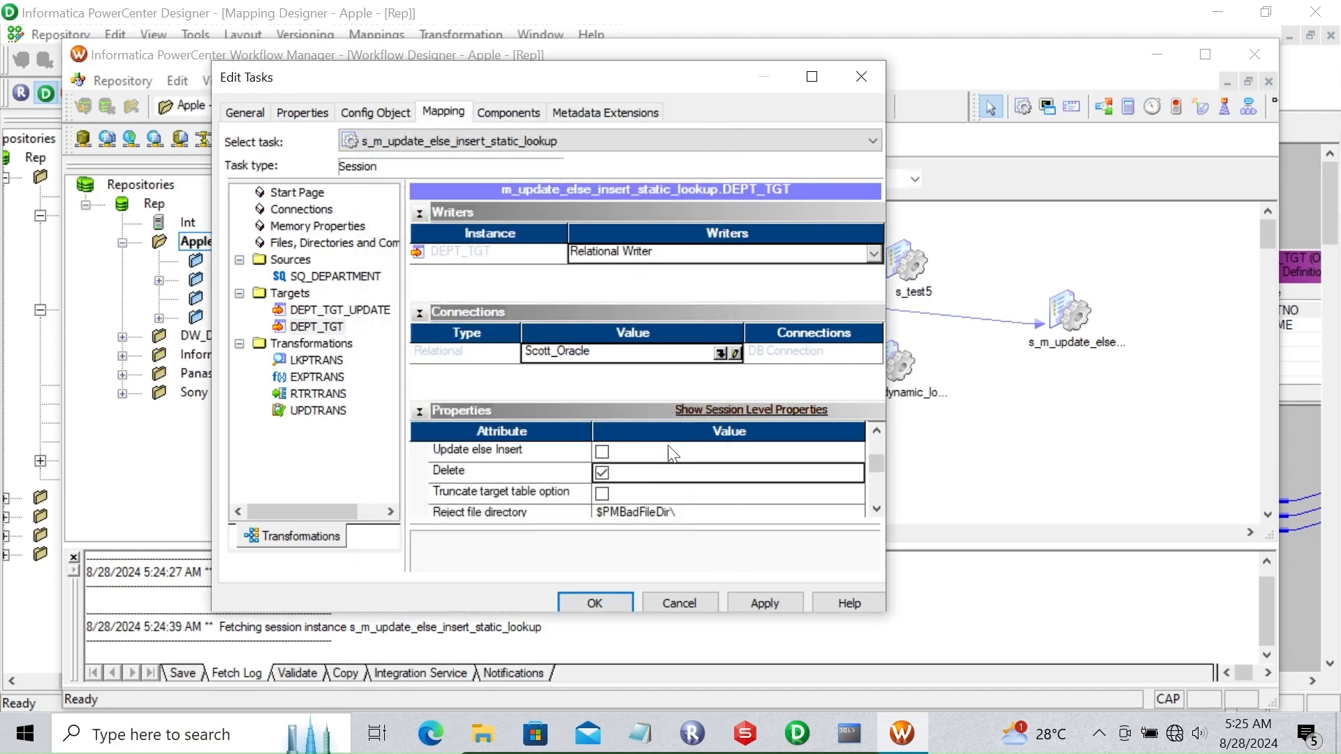
click(878, 431)
click(877, 432)
click(878, 432)
click(877, 431)
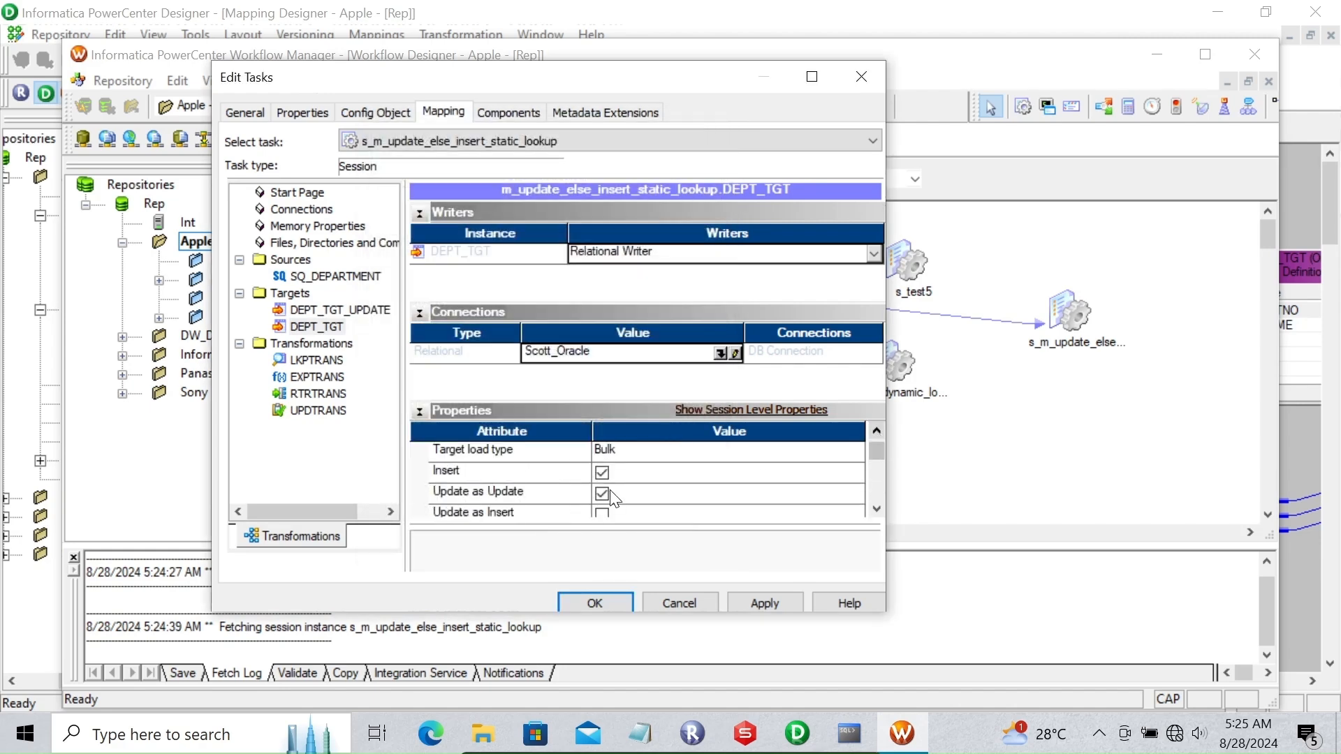
click(606, 450)
click(606, 449)
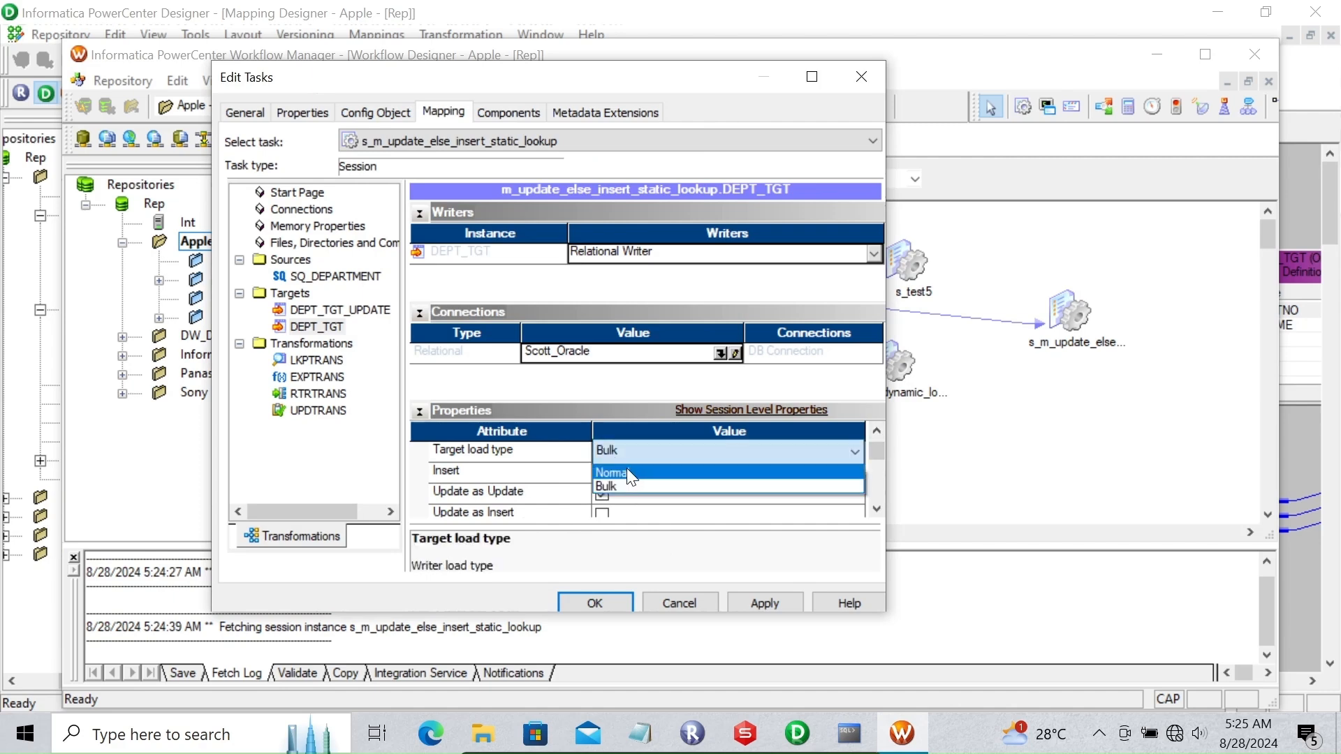
click(624, 471)
Step: Set the LKPTRANS lookup connection to the Scott_Oracle object instead of a connection variable, and apply the session settings
click(303, 360)
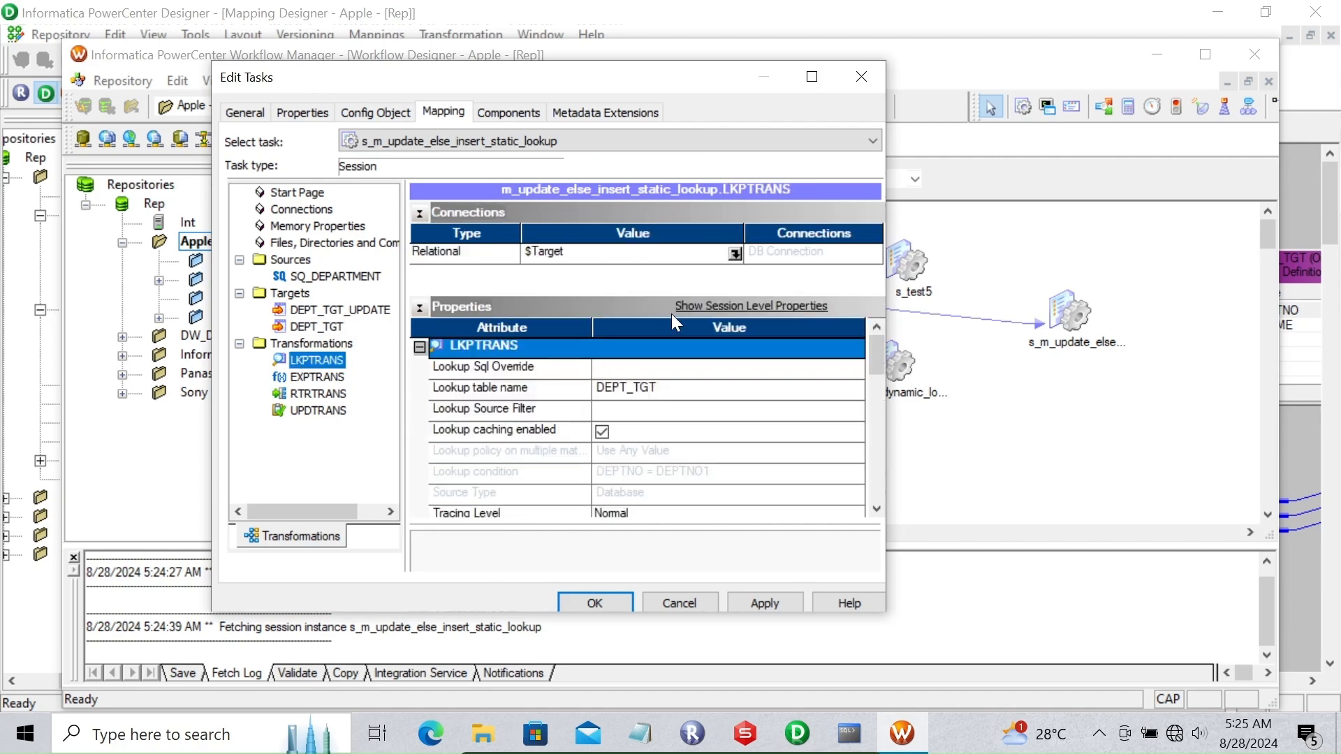
click(732, 250)
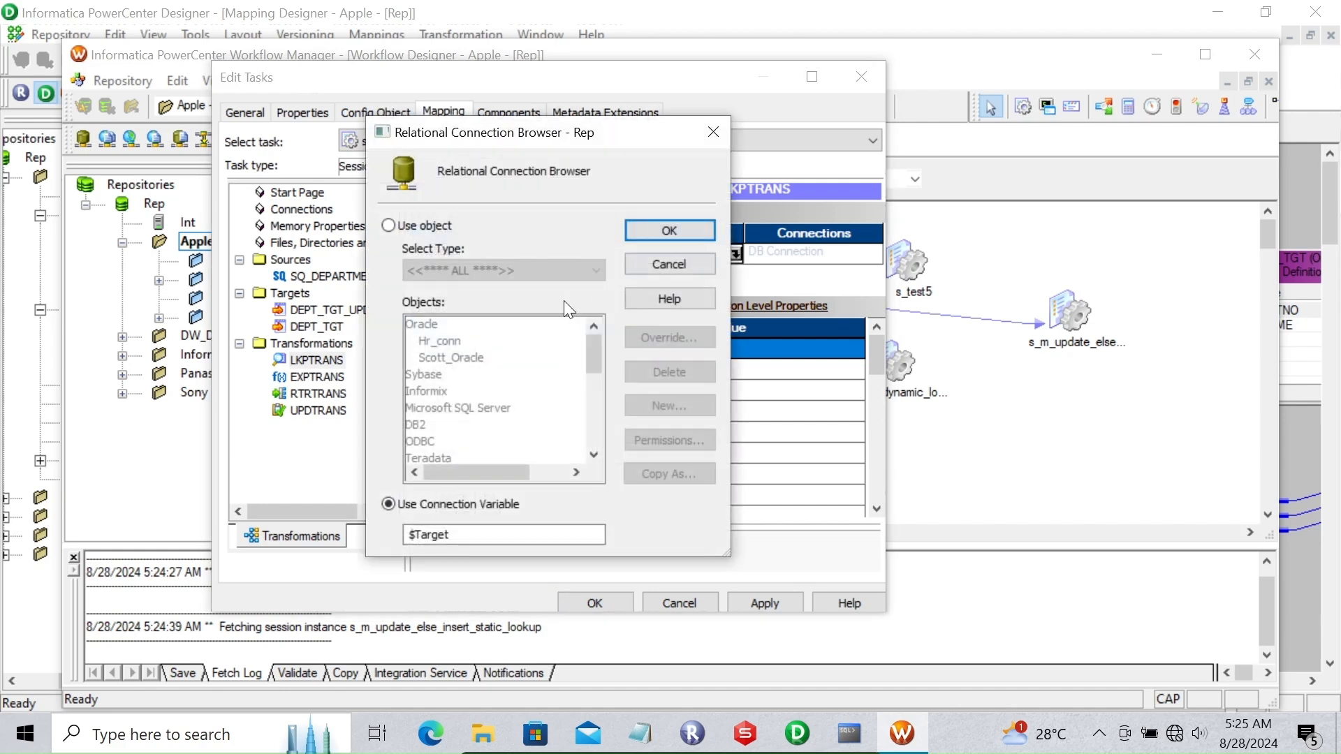
click(434, 227)
click(453, 357)
click(669, 228)
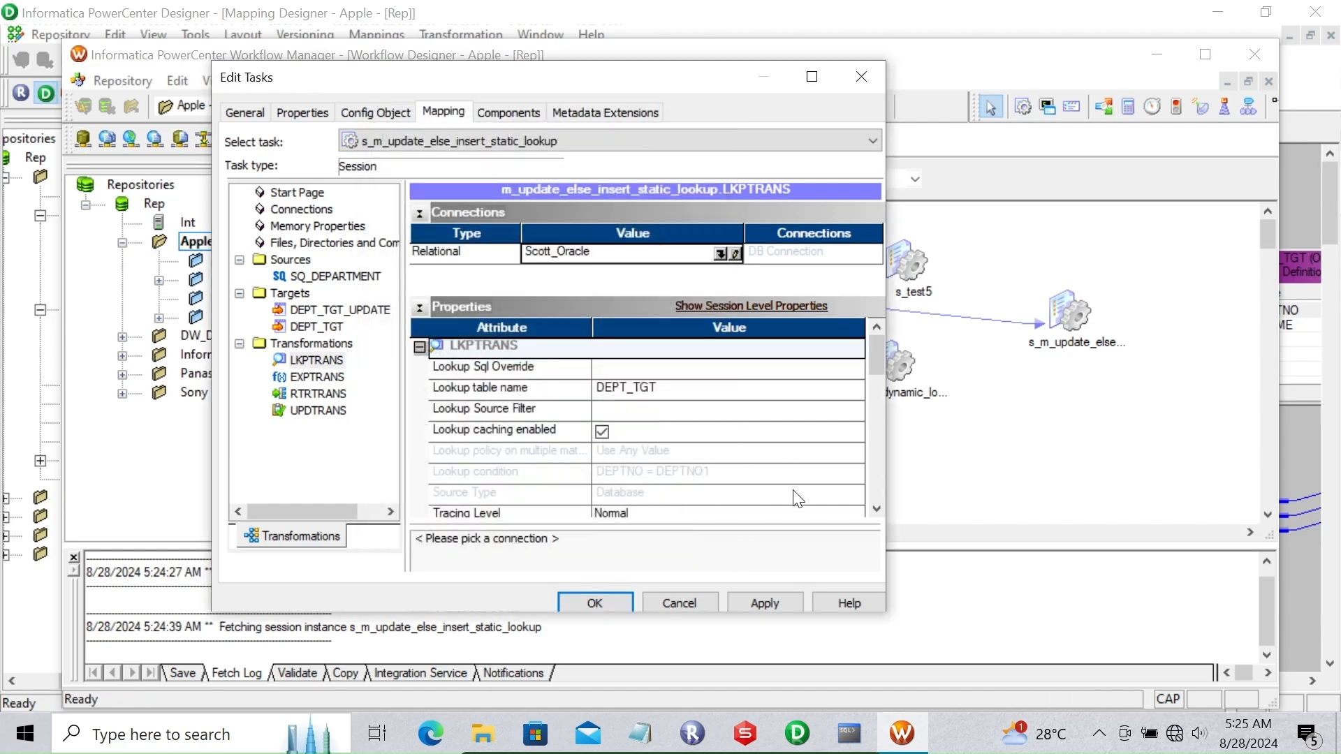
click(748, 604)
click(606, 602)
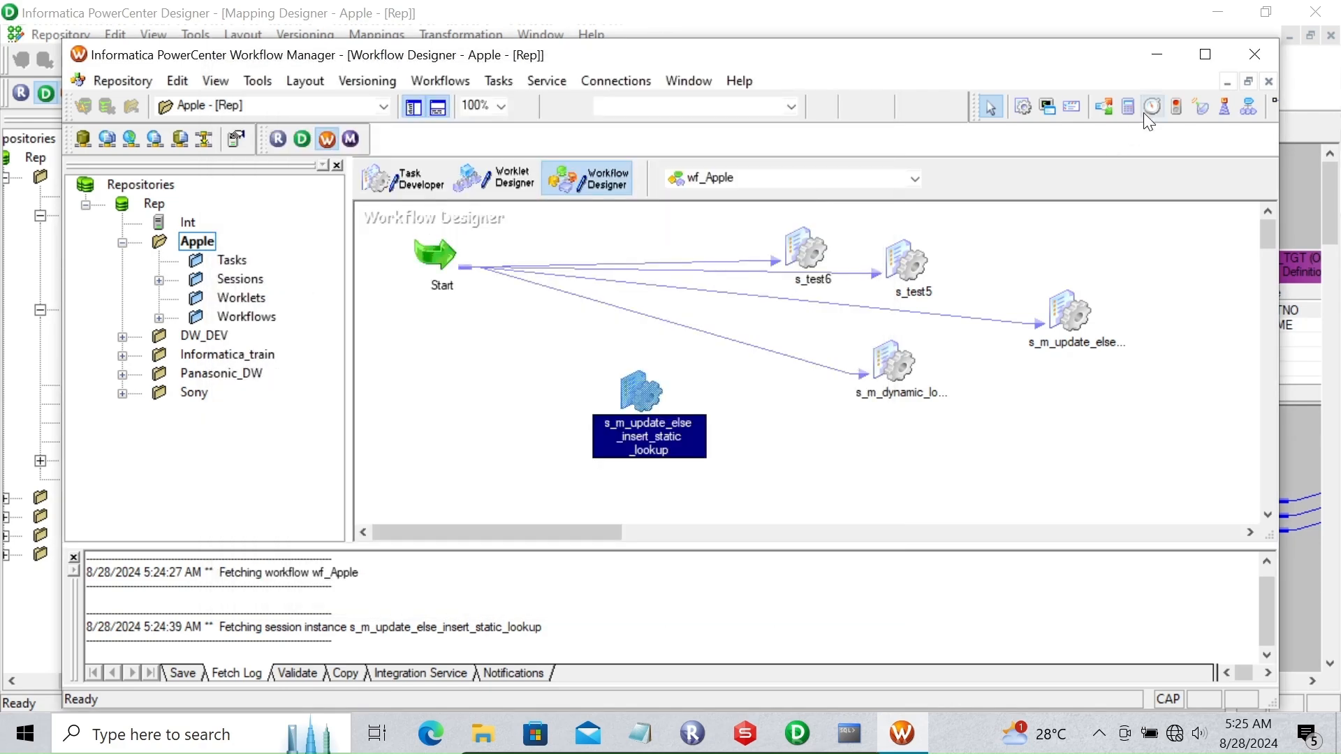
Step: Link the Start task to the s_m_update_else_insert_static_lookup session and save the wf_Apple workflow
click(1211, 58)
click(1219, 61)
drag(384, 239, 578, 346)
key(ctrl+s)
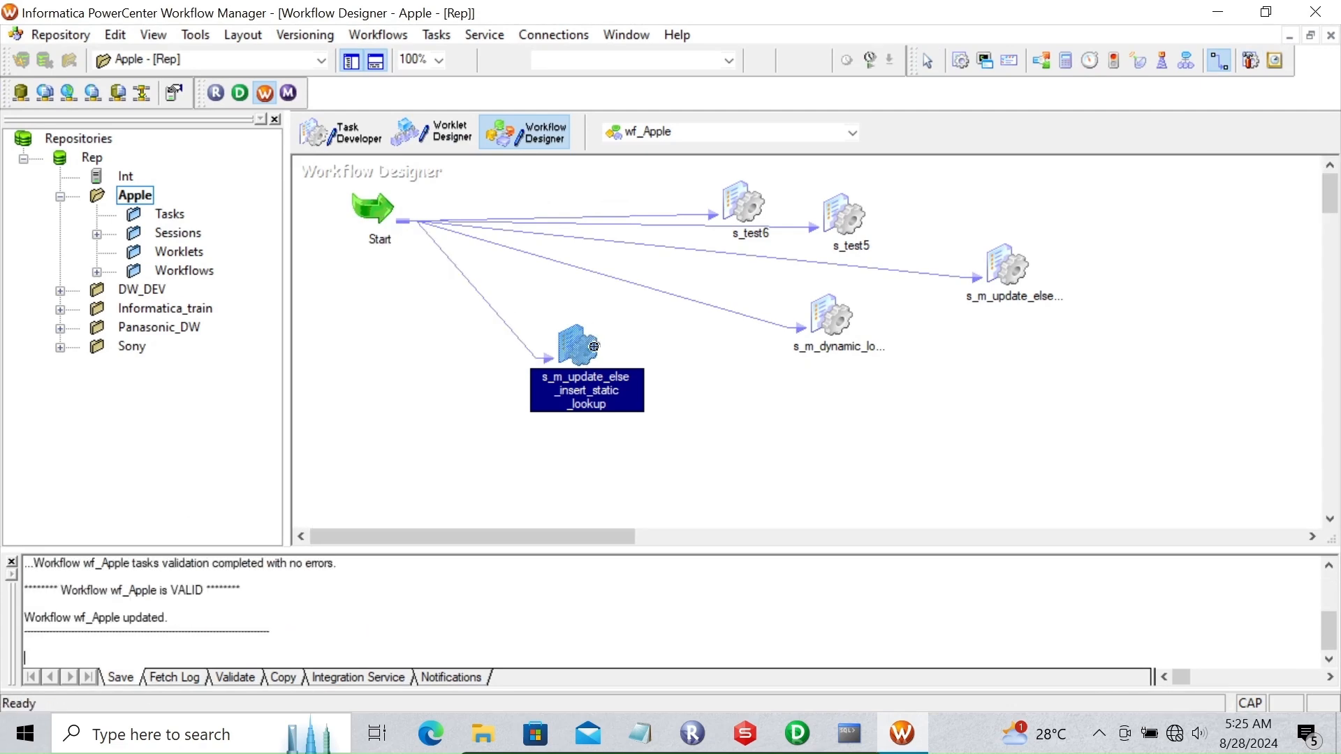
Step: Start the s_m_update_else_insert_static_lookup task on its own and show the run's source/target statistics in Workflow Monitor
key(Escape)
right_click(587, 347)
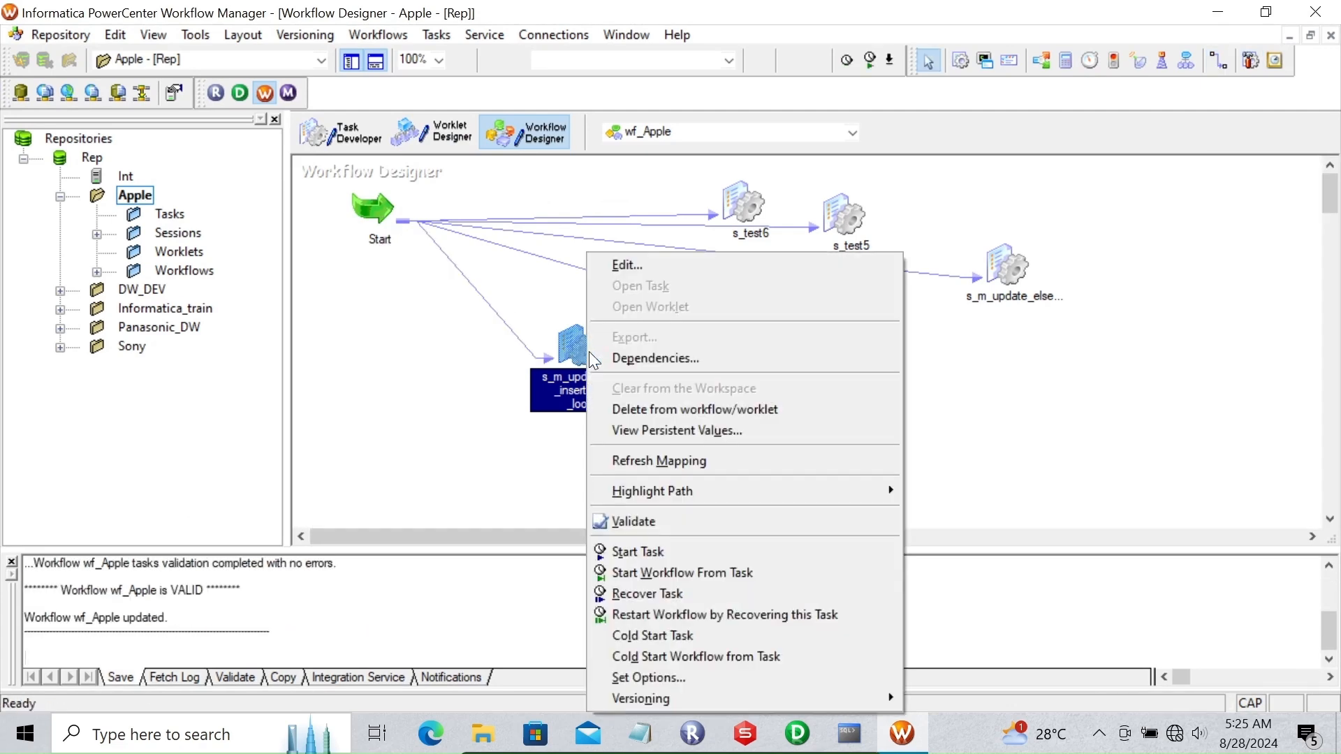
click(660, 553)
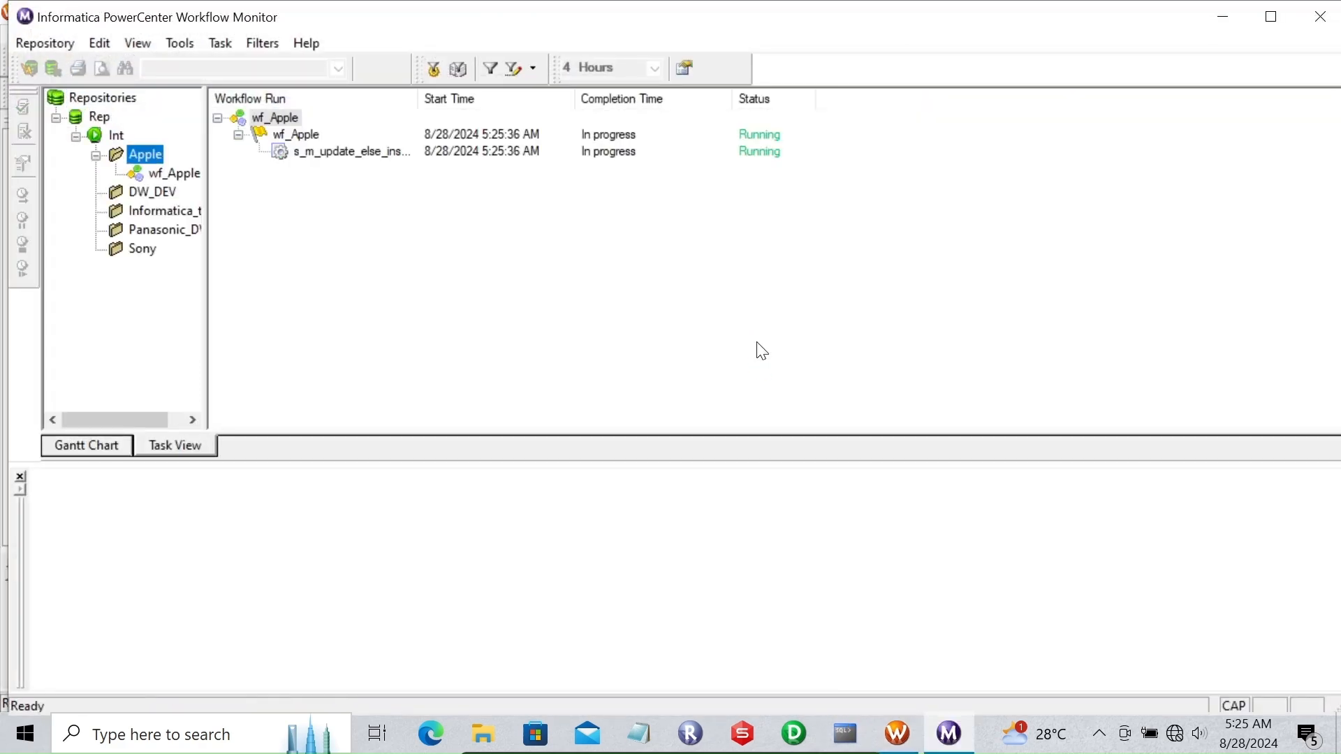
click(383, 154)
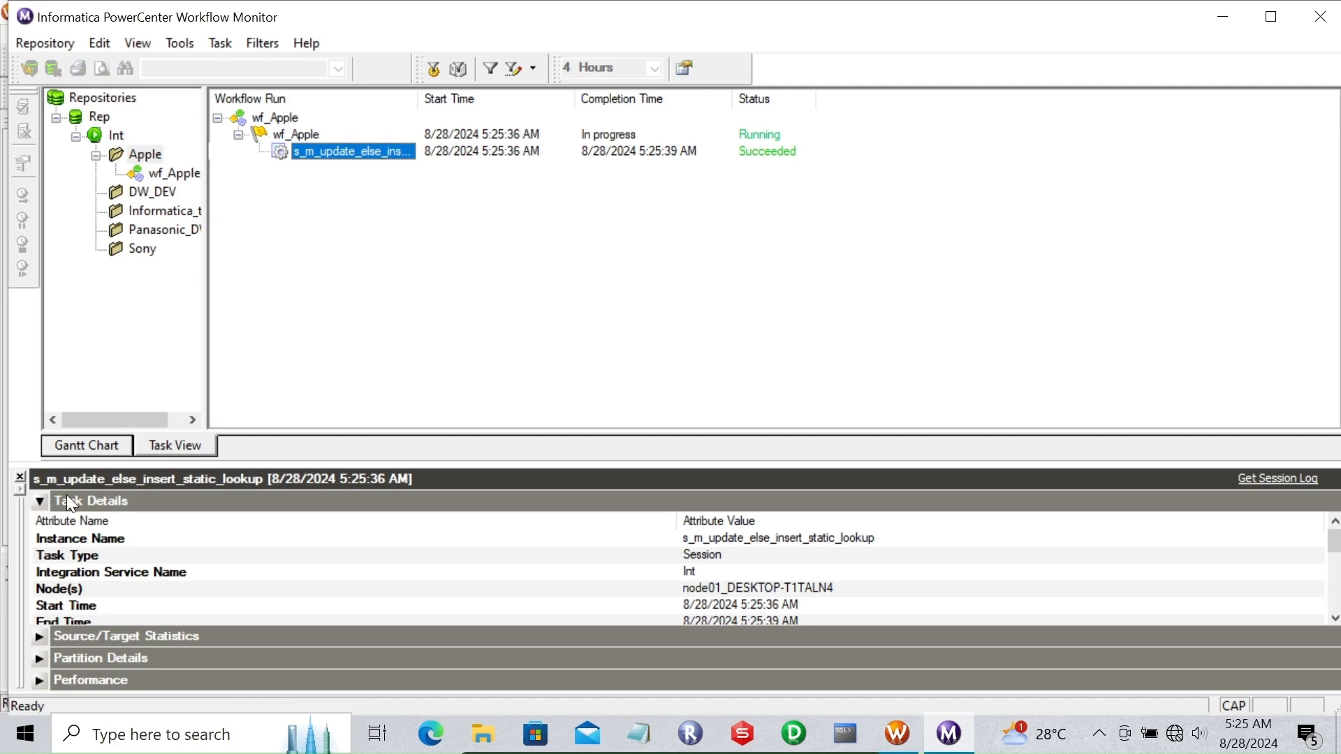
click(34, 501)
click(39, 525)
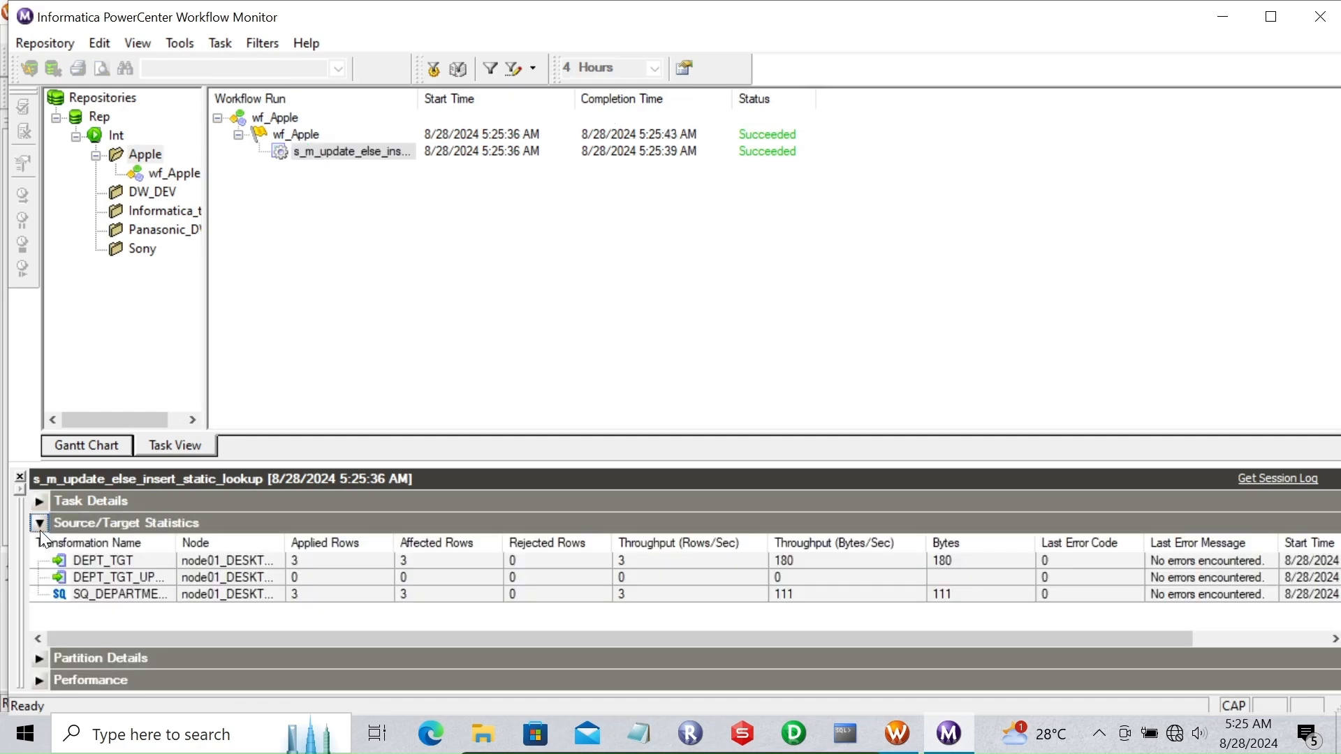
Step: Examine the first run's session log down to the load summary for both DEPT_TGT instances, and close it
right_click(314, 154)
click(392, 388)
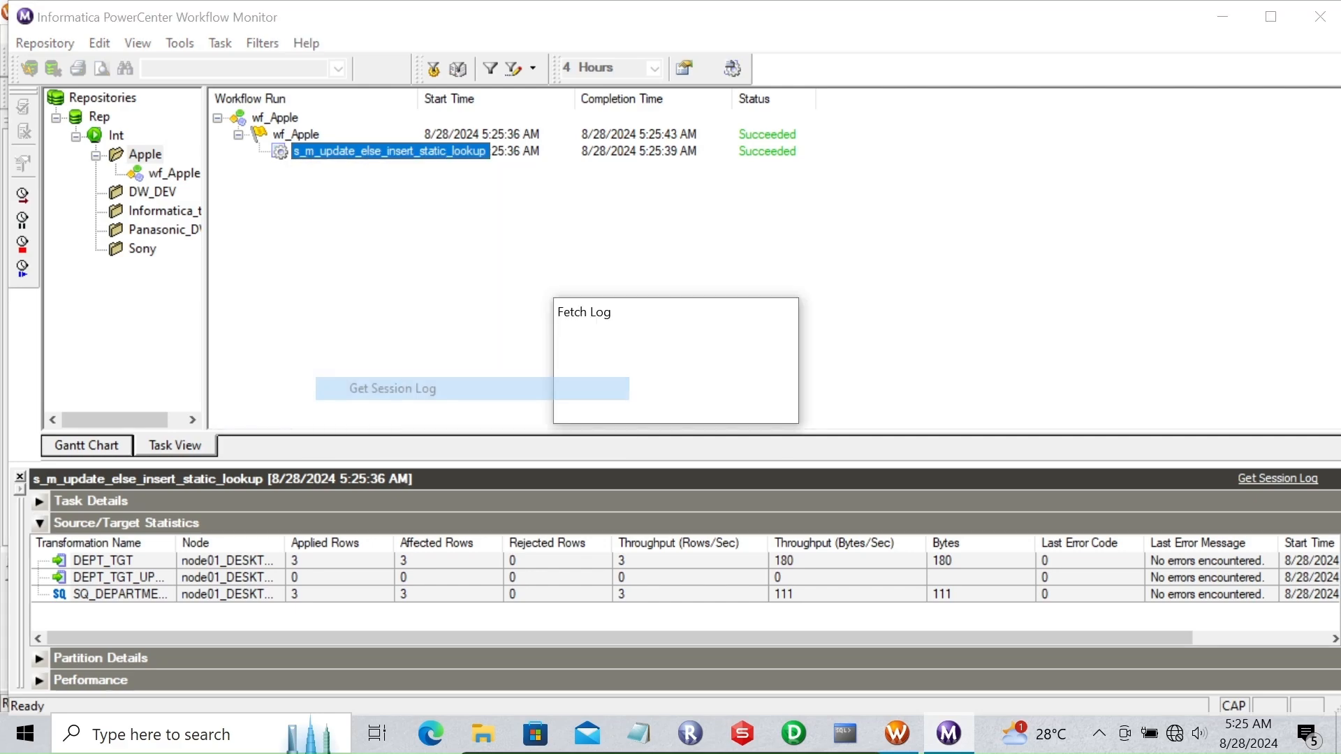
click(702, 76)
click(683, 448)
key(Down)
key(Down)
key(Down)
key(Down)
key(Down)
key(Down)
key(Down)
key(Down)
key(Down)
key(Down)
key(Down)
key(Down)
key(Down)
key(Down)
key(Down)
key(Down)
key(Down)
key(Down)
key(Down)
key(Down)
key(Down)
key(Down)
key(Down)
key(Down)
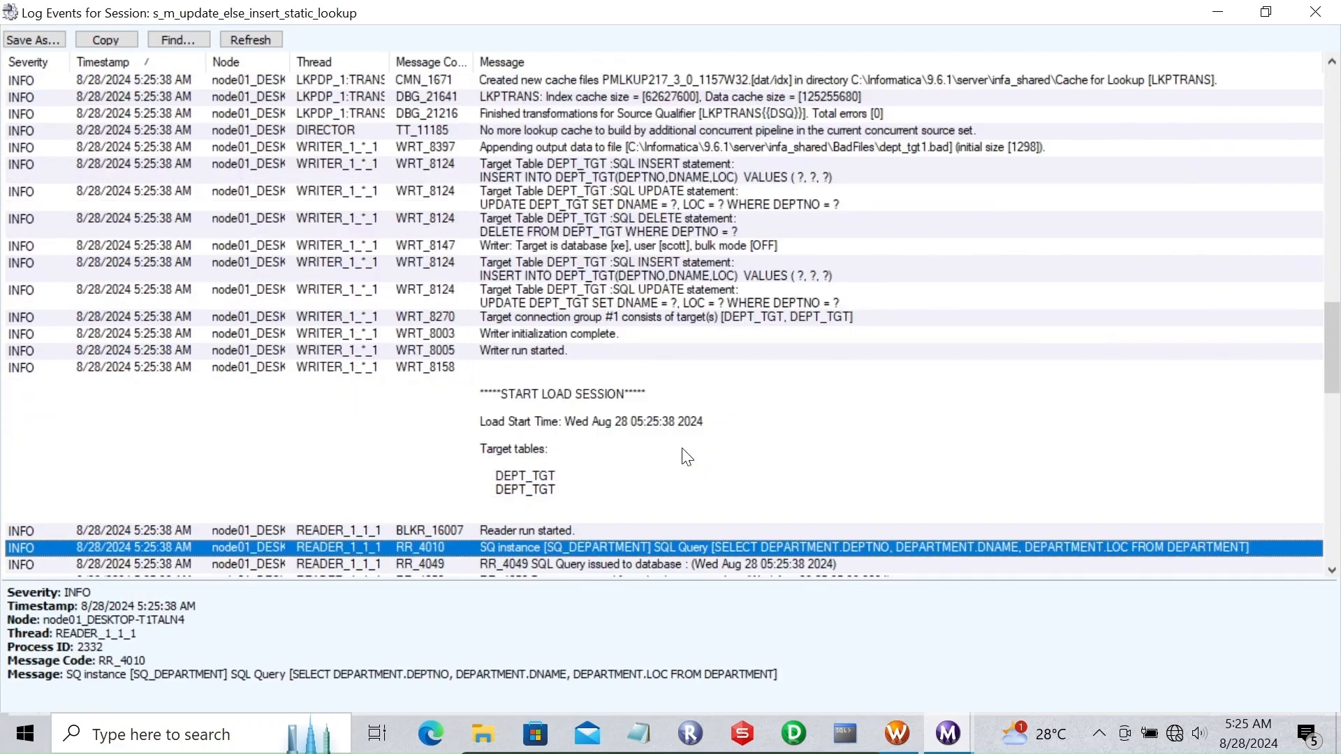
key(Down)
key(Down)
key(Down)
key(Down)
key(Down)
key(Down)
key(Down)
key(Down)
key(Down)
key(Down)
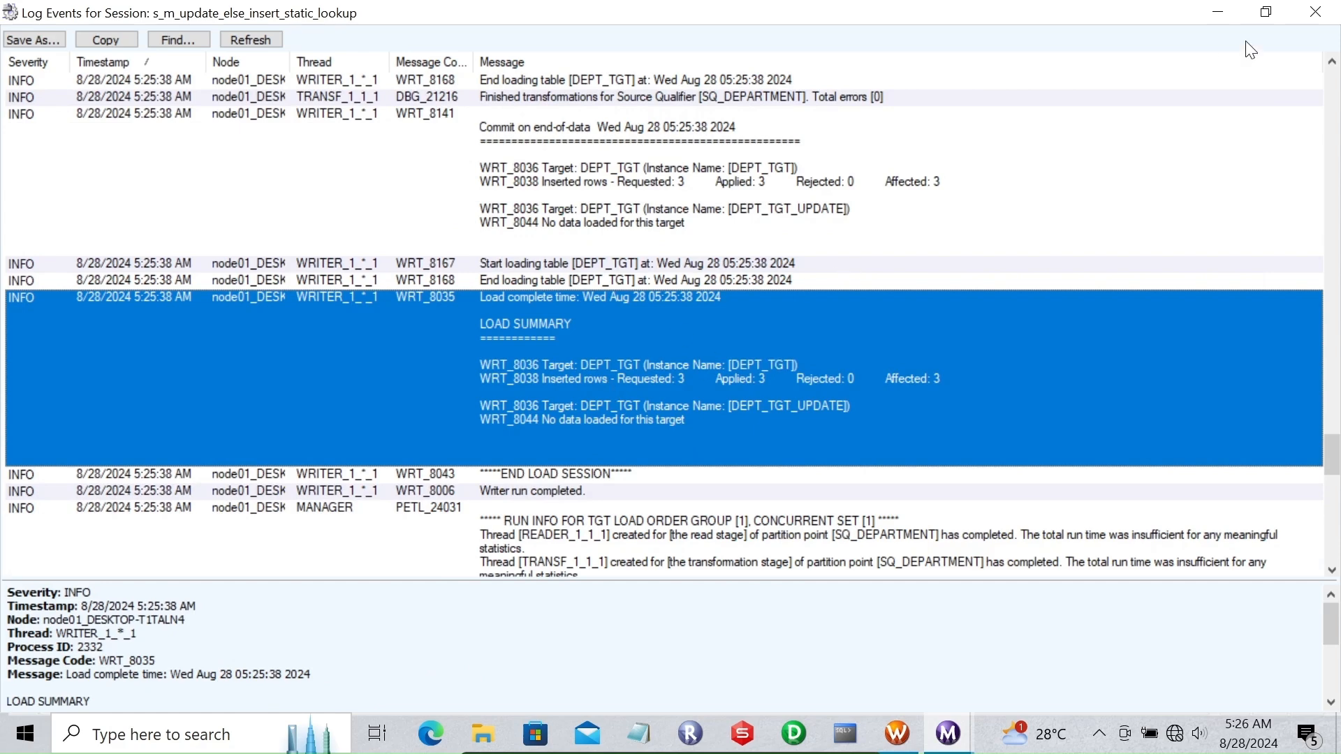
click(1316, 12)
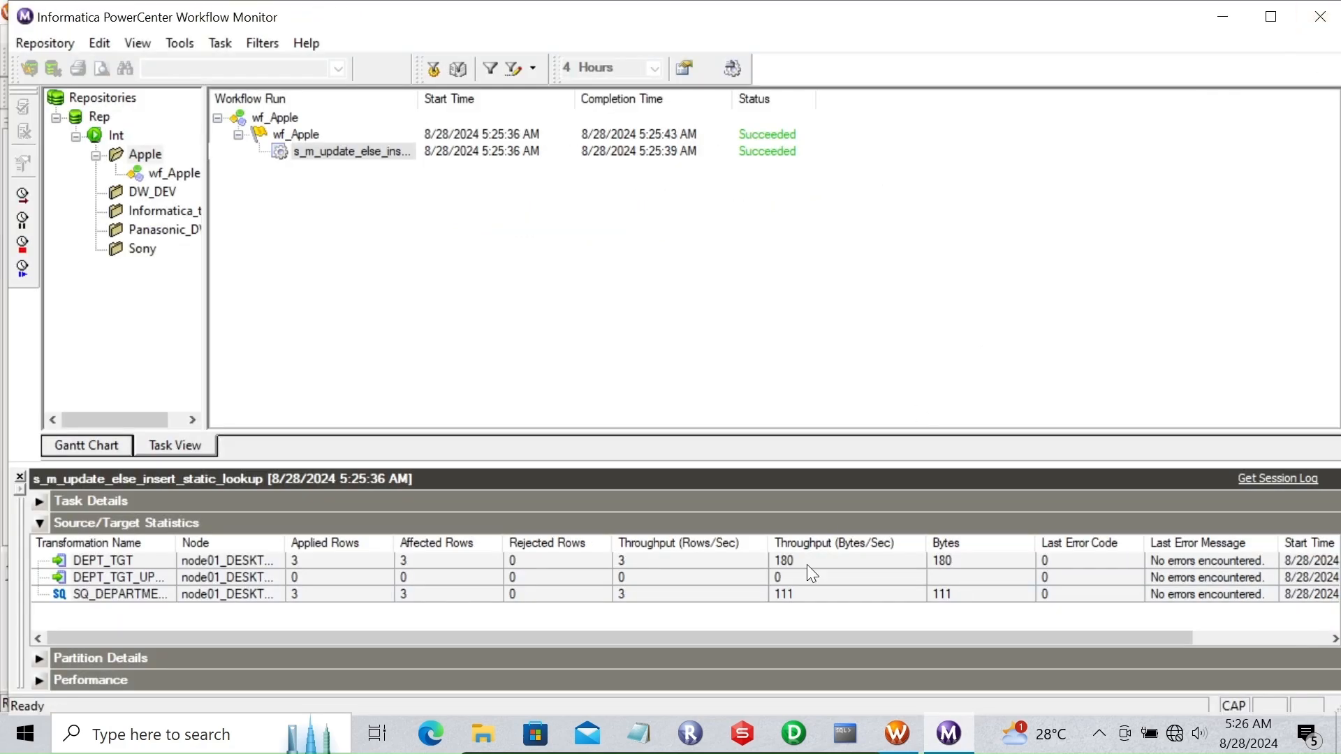
Step: Switch to the SQL command line and rerun select * from dept_tgt; to check the loaded rows
click(845, 734)
key(Up)
key(Return)
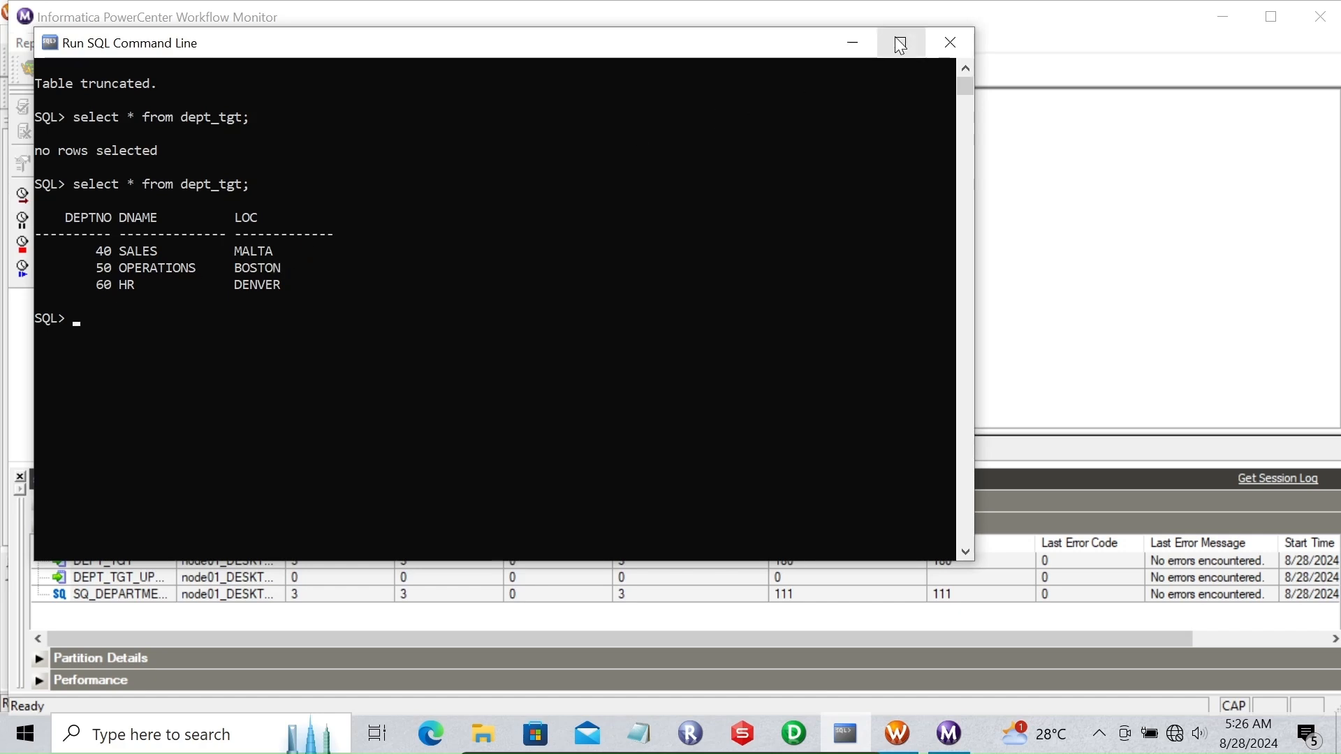
click(853, 42)
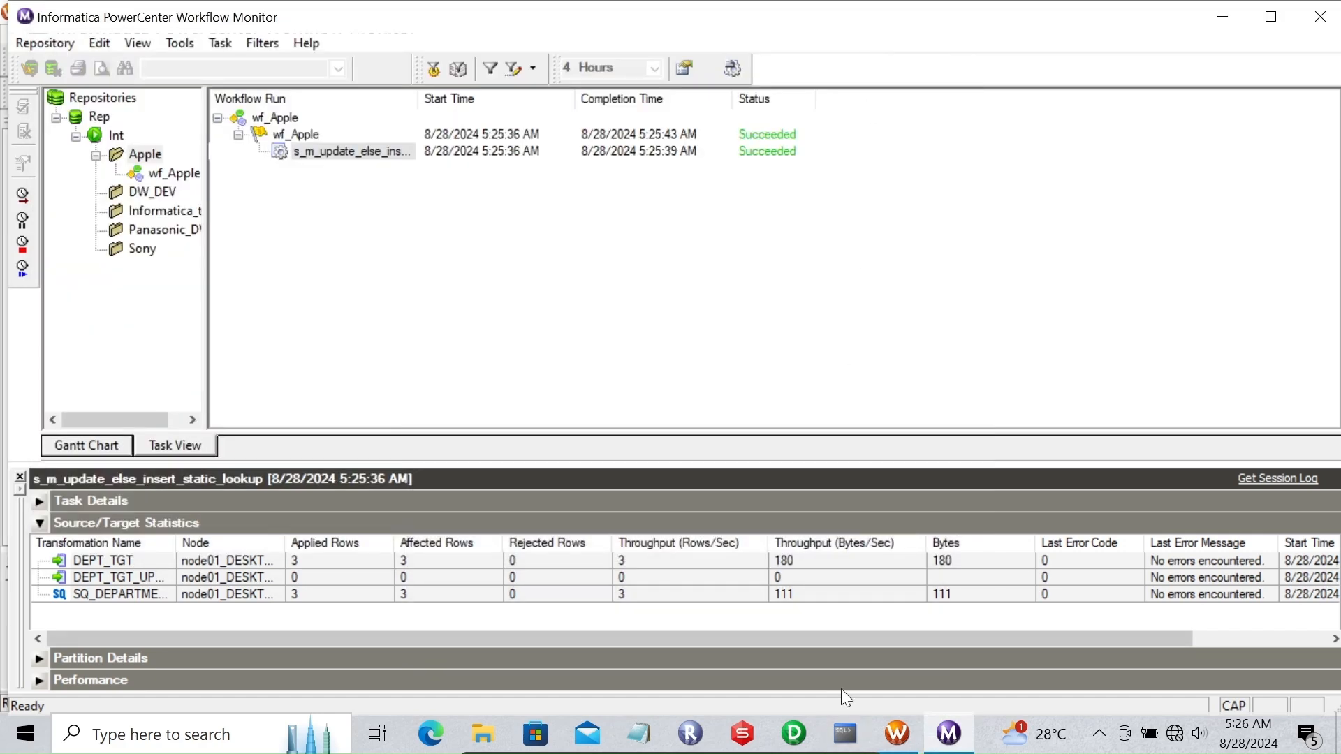
Step: Return to Workflow Manager, start the static lookup session again with unchanged source data, and view the run in Workflow Monitor
click(897, 733)
right_click(587, 349)
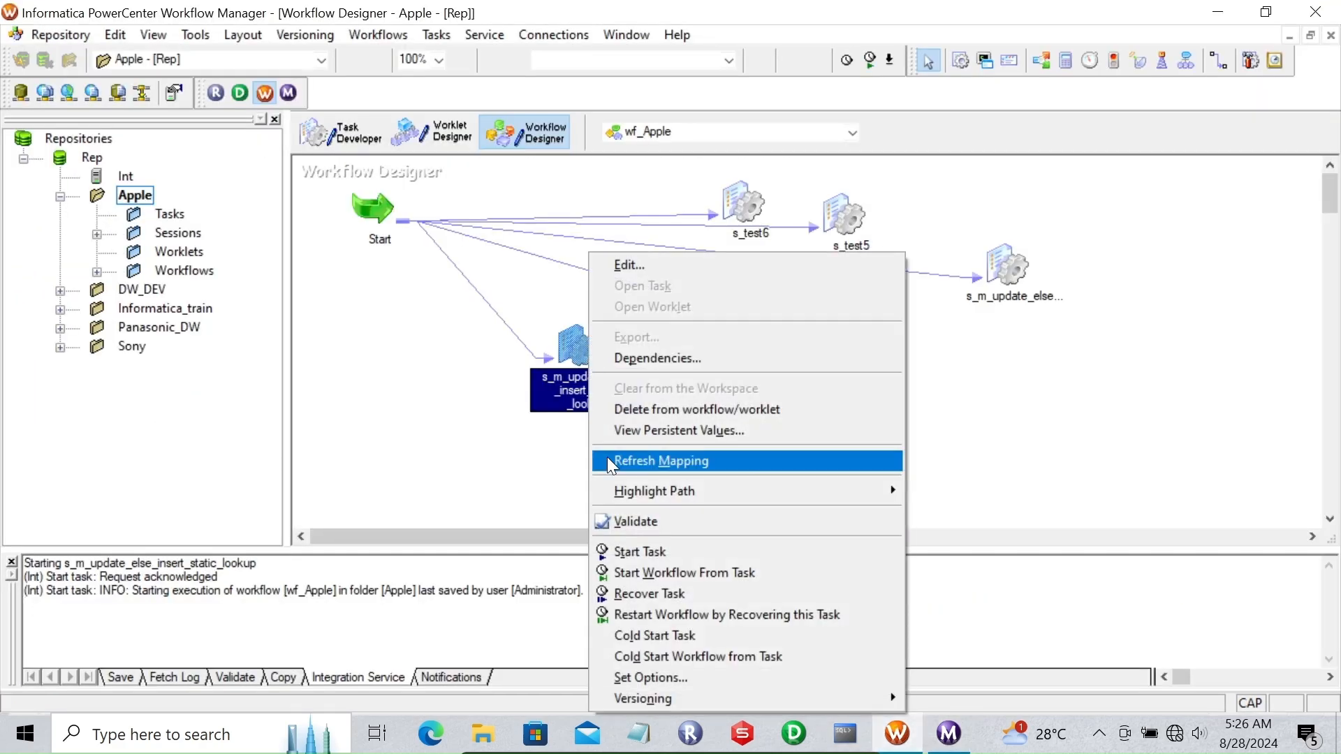
click(645, 550)
click(948, 733)
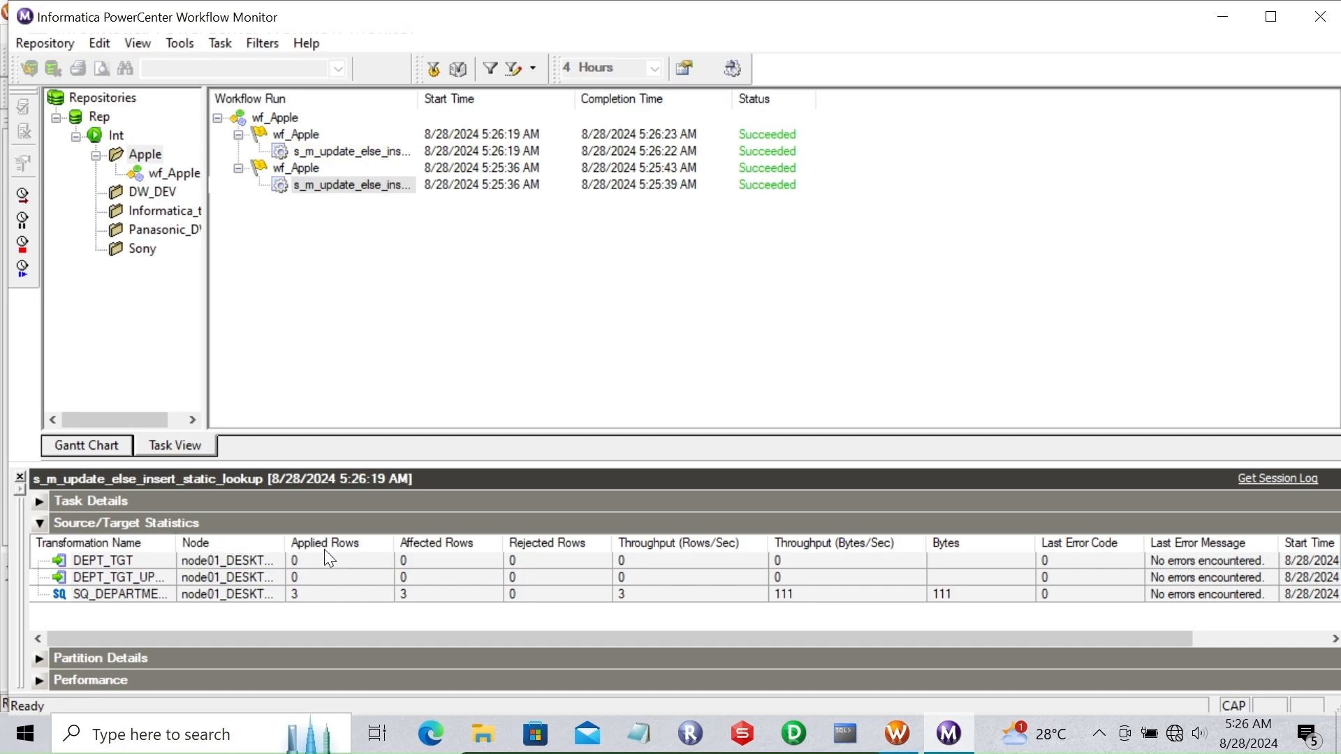
Step: In dbForge Studio, add a DEPARTMENT row with DEPTNO 60, DNAME SH and LOC MACAU, and re-execute the query
click(744, 717)
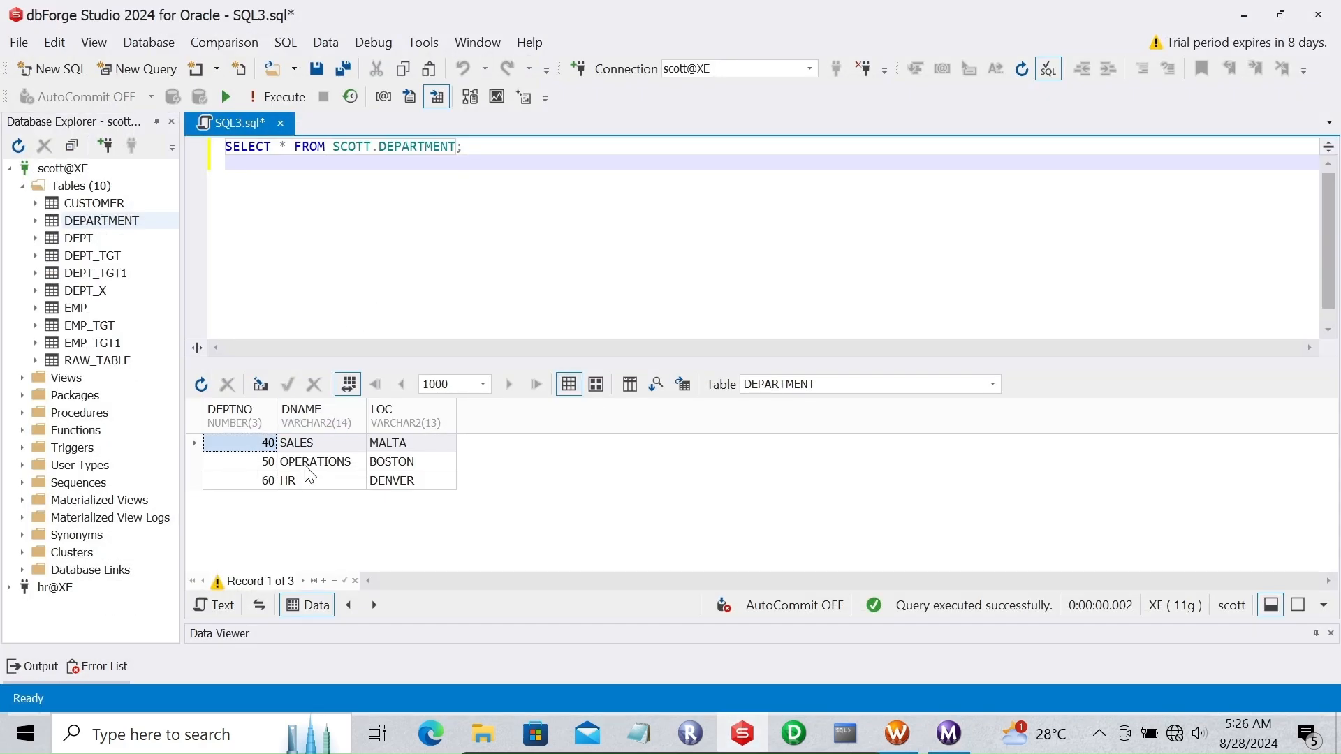
click(268, 480)
key(Down)
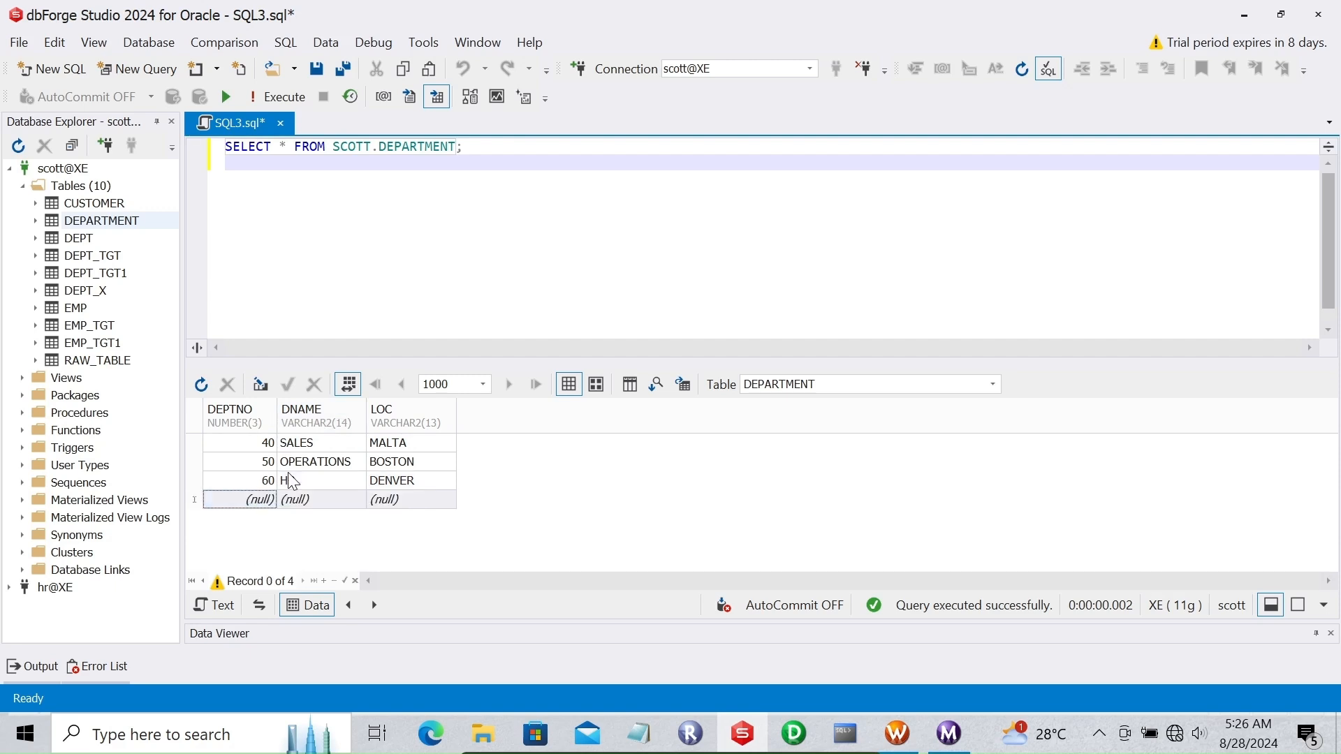
text(60)
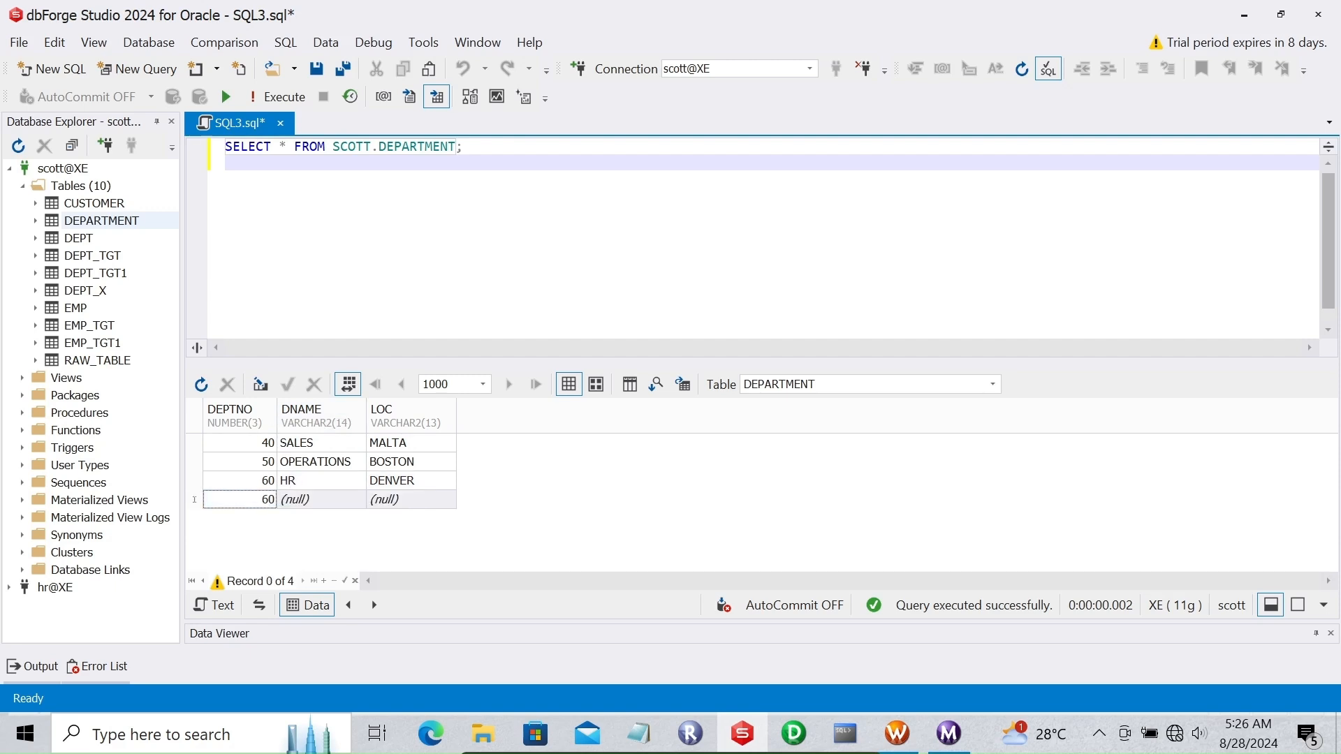
click(319, 497)
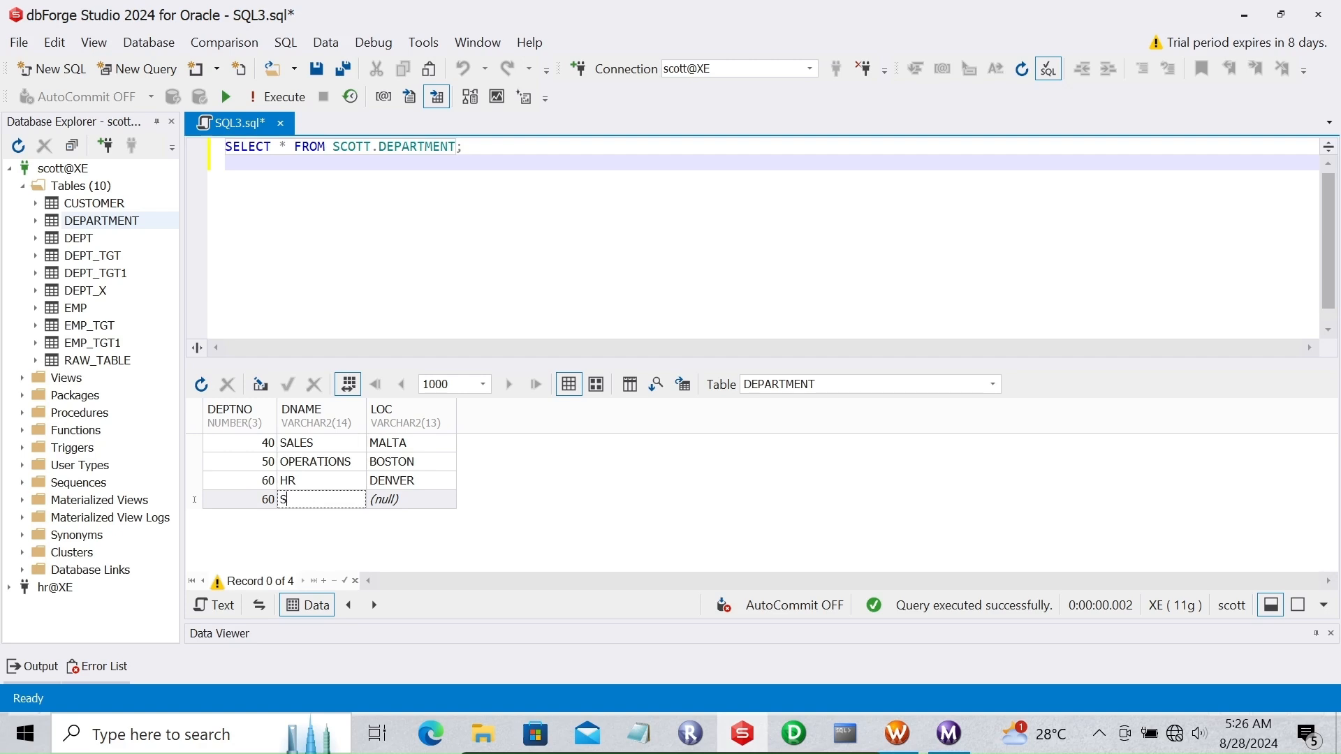
text(SH)
key(Tab)
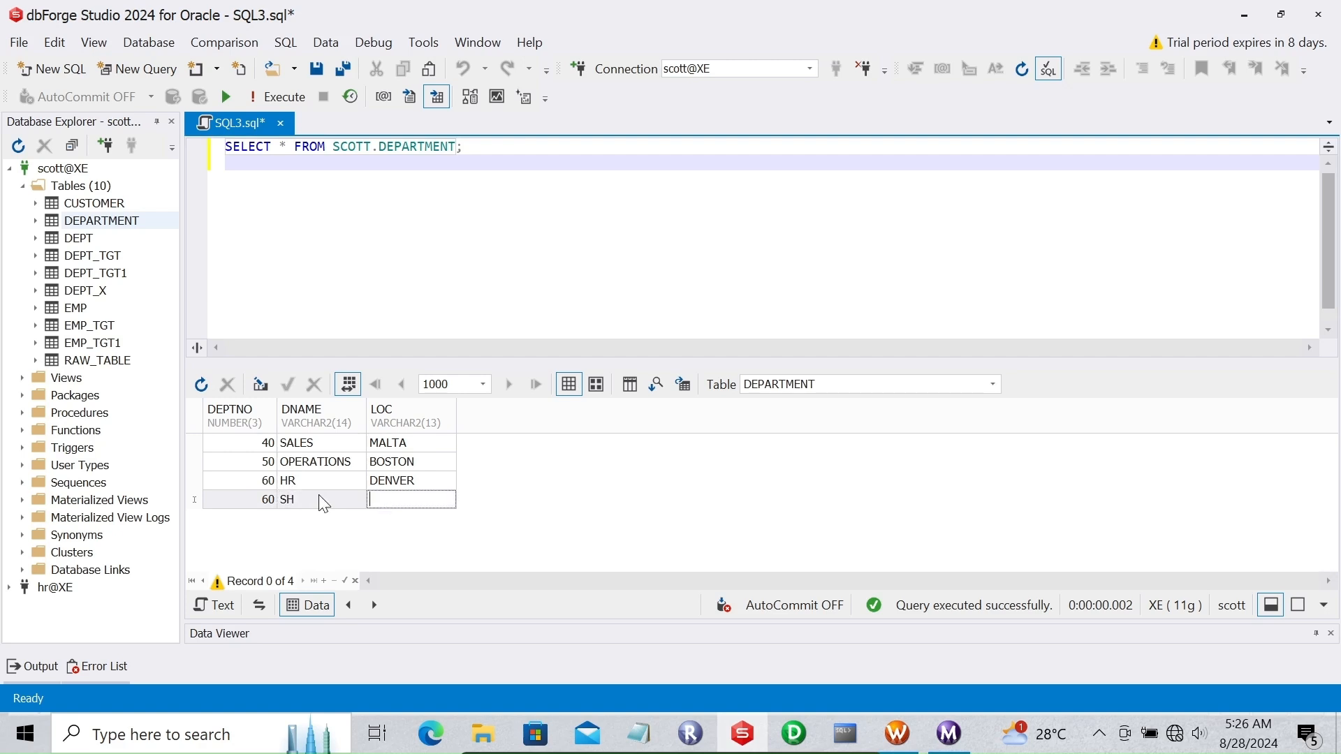
text(MACAU)
click(278, 99)
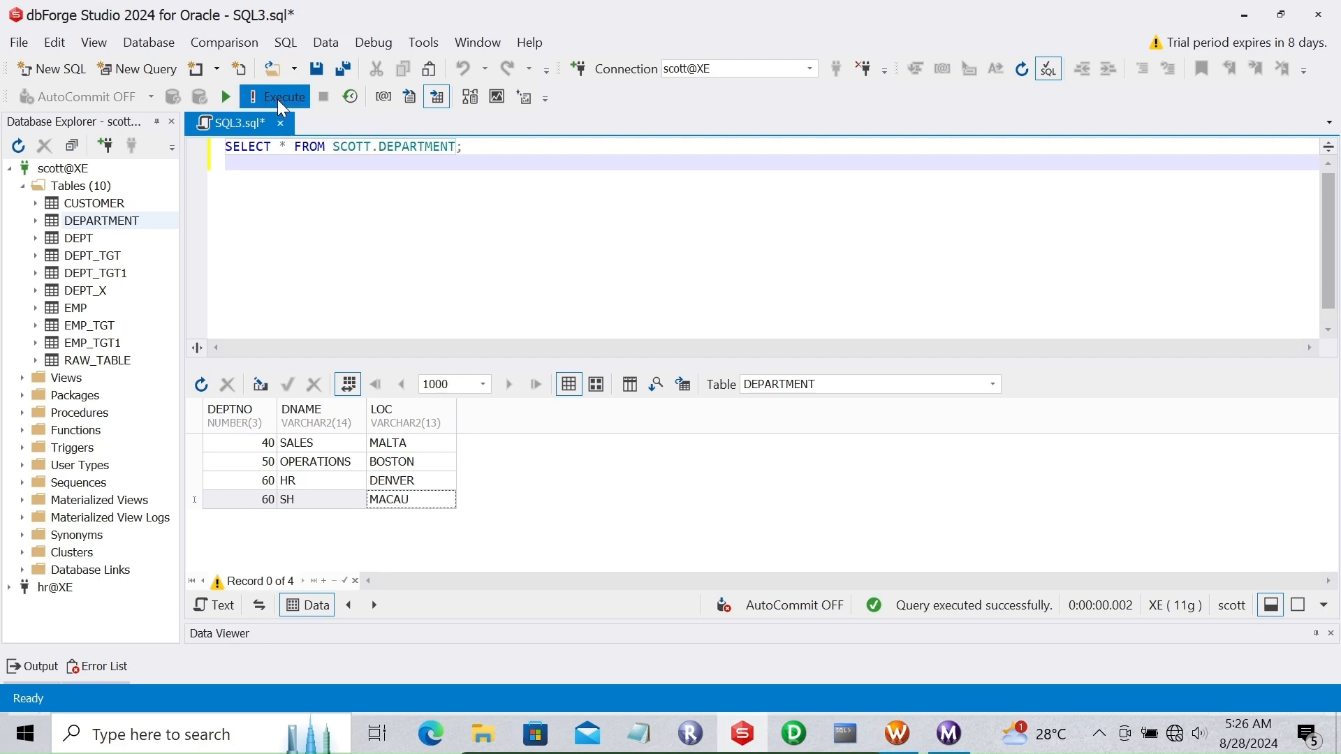
click(684, 412)
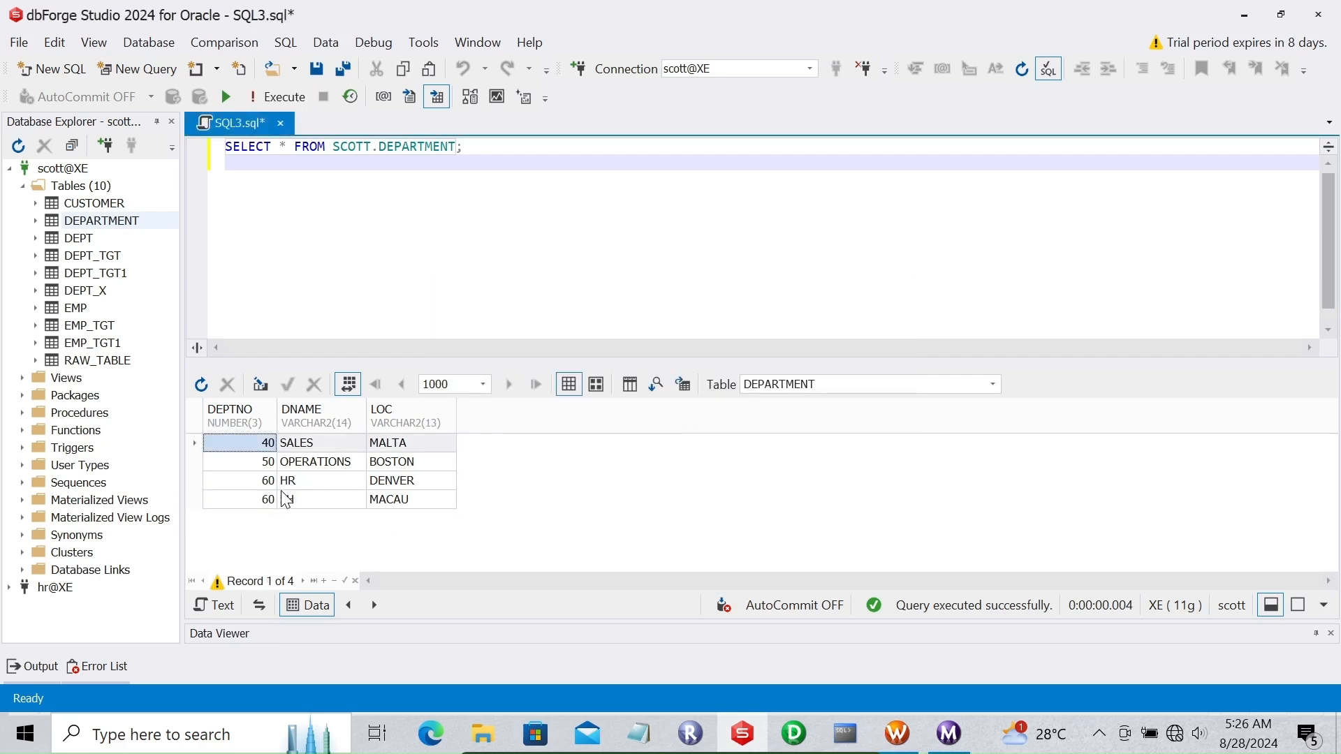
Step: Start the static lookup session from Workflow Manager for the duplicate DEPTNO 60 data and display the new run's statistics in Workflow Monitor
click(898, 735)
right_click(574, 357)
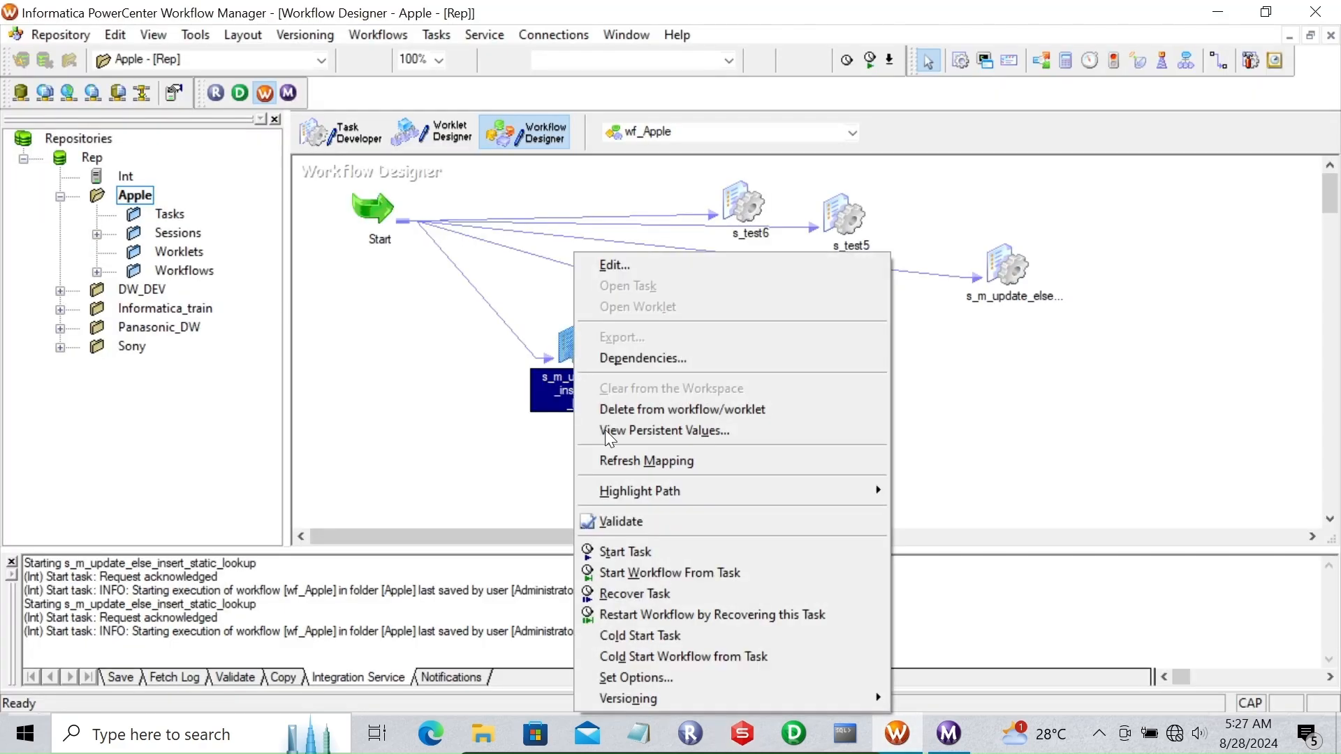
click(635, 551)
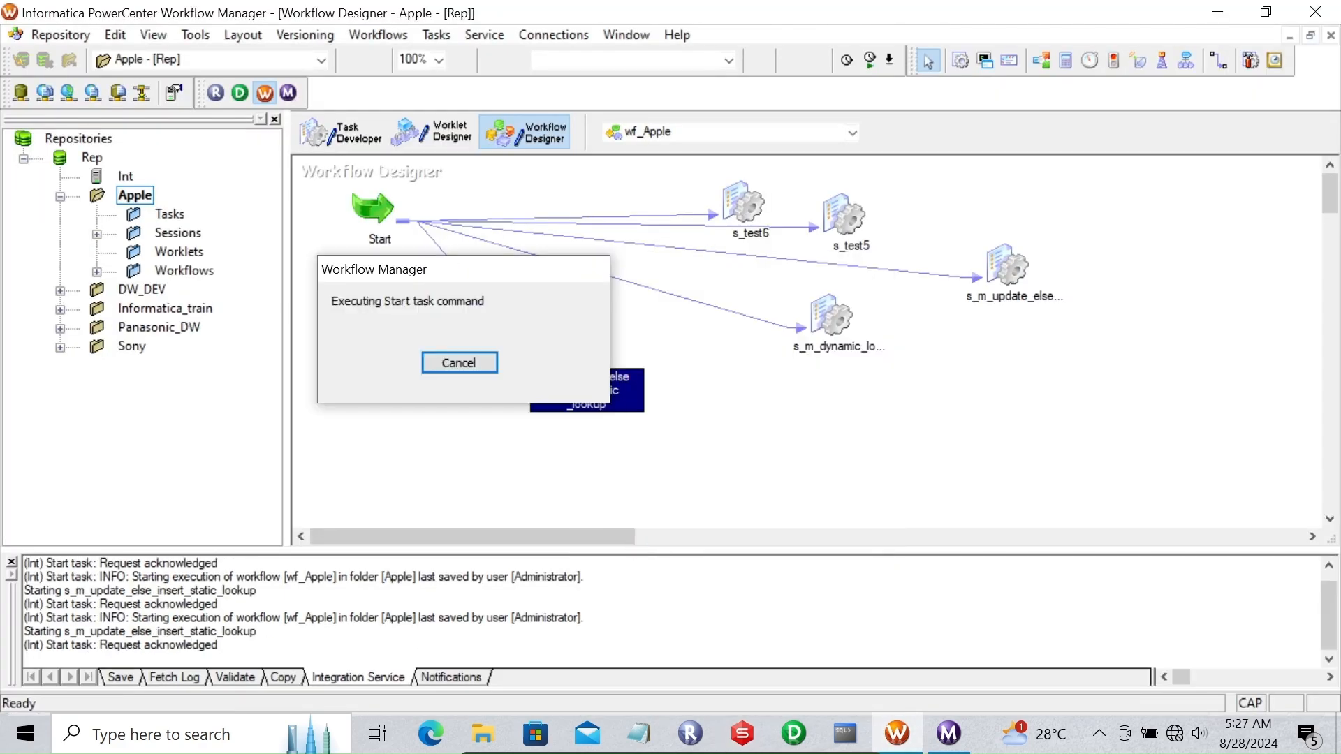
click(947, 734)
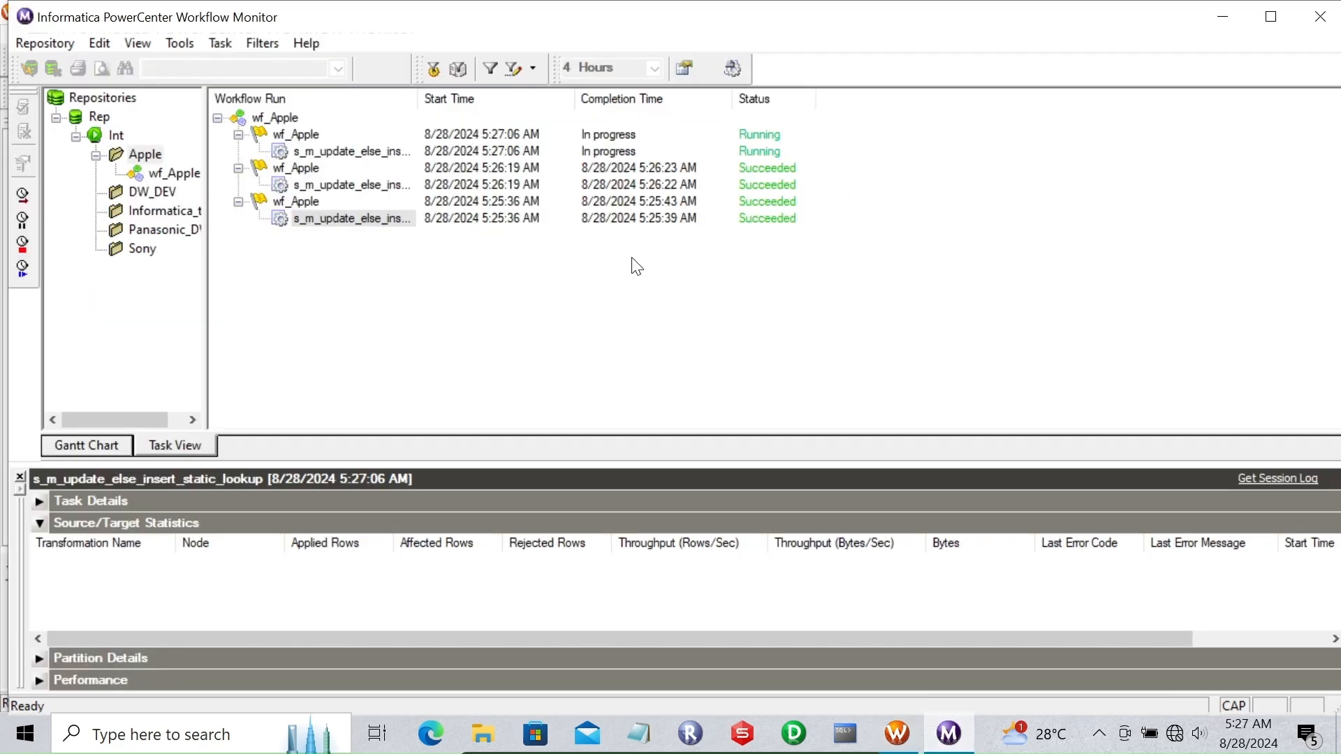
click(335, 152)
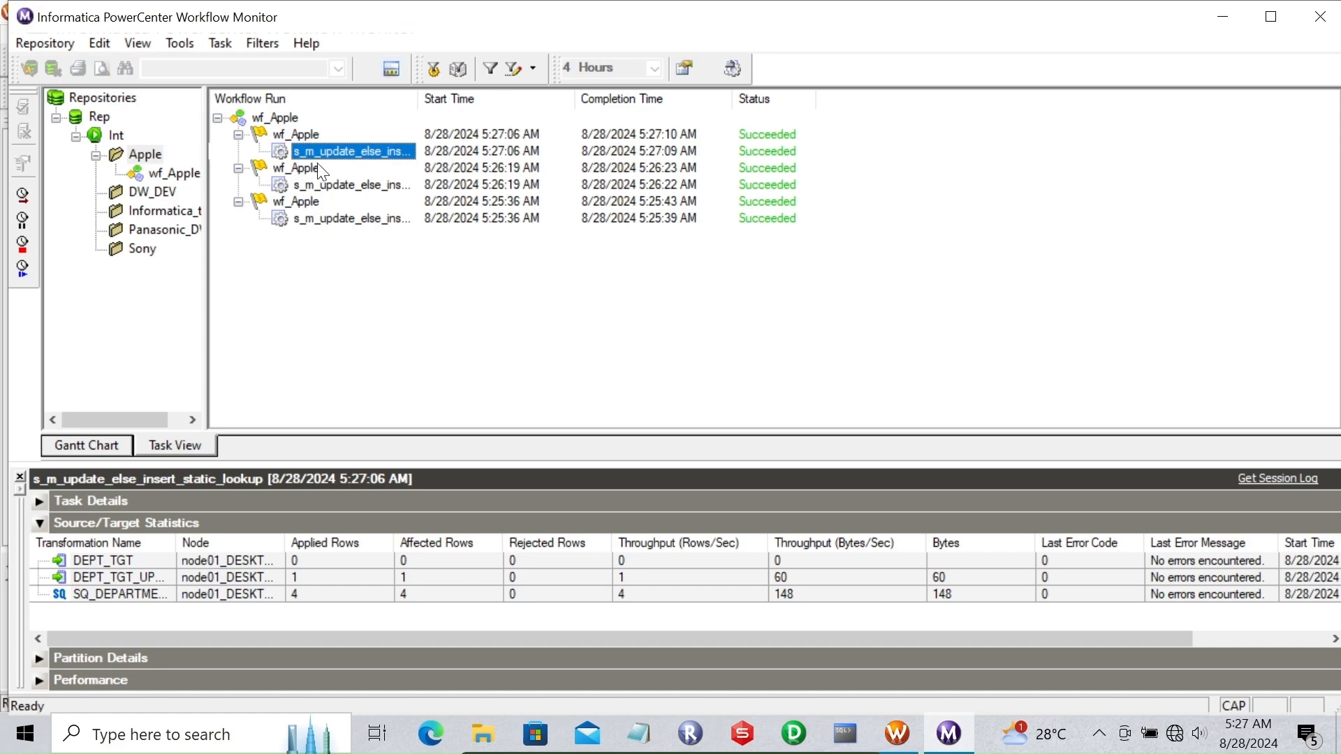
Step: Examine the latest run's session log for the DEPT_TGT_UPDATE load summary, and close it
right_click(316, 149)
click(387, 387)
click(706, 70)
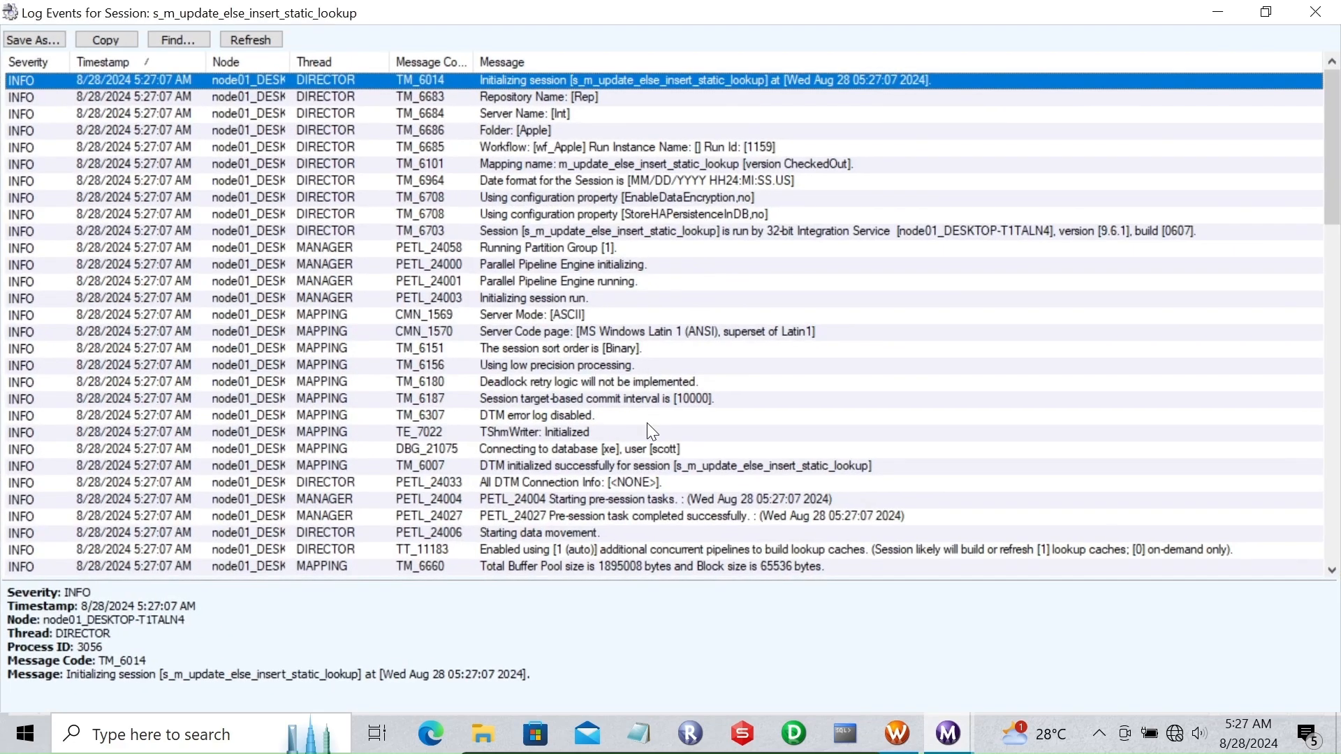
drag(1336, 216, 1334, 471)
click(735, 366)
key(Down)
key(Down)
key(Down)
key(Down)
key(Down)
key(Down)
key(Down)
key(Down)
key(Down)
key(Down)
key(Down)
key(Down)
key(Down)
key(Down)
key(Down)
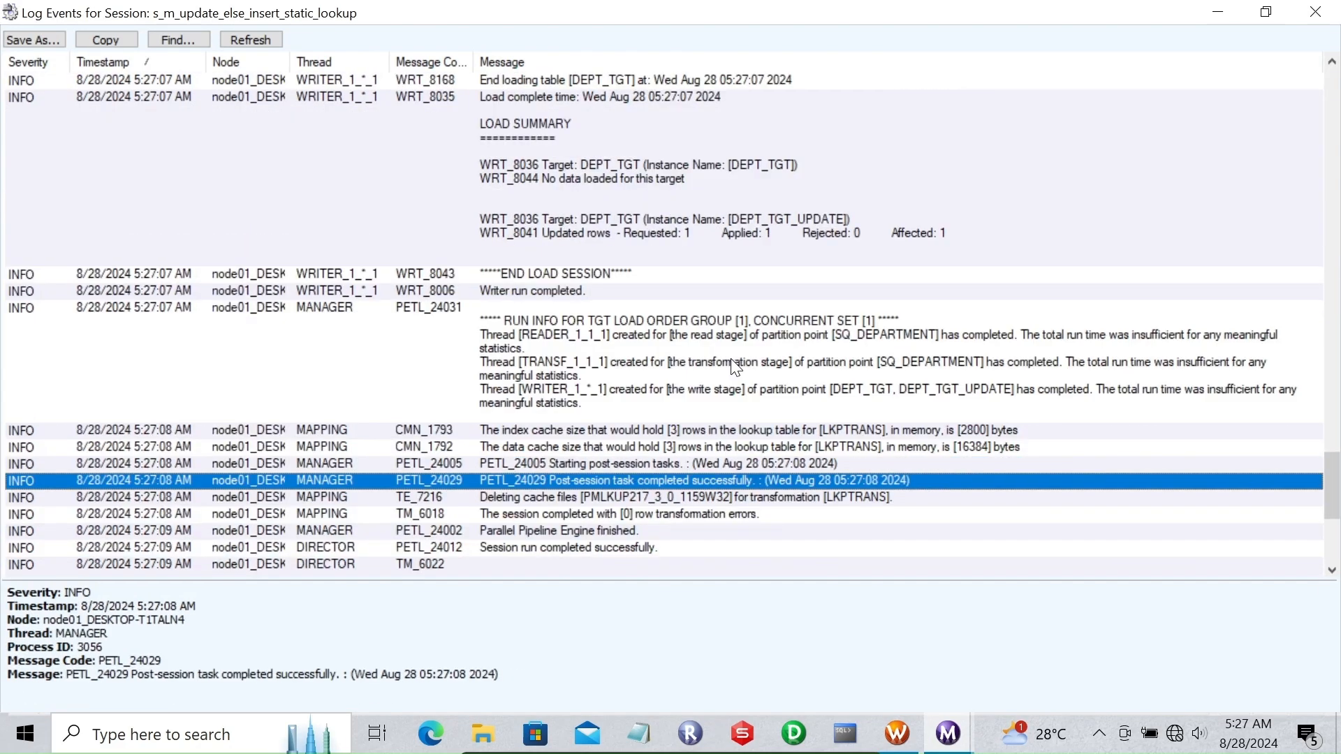
click(576, 229)
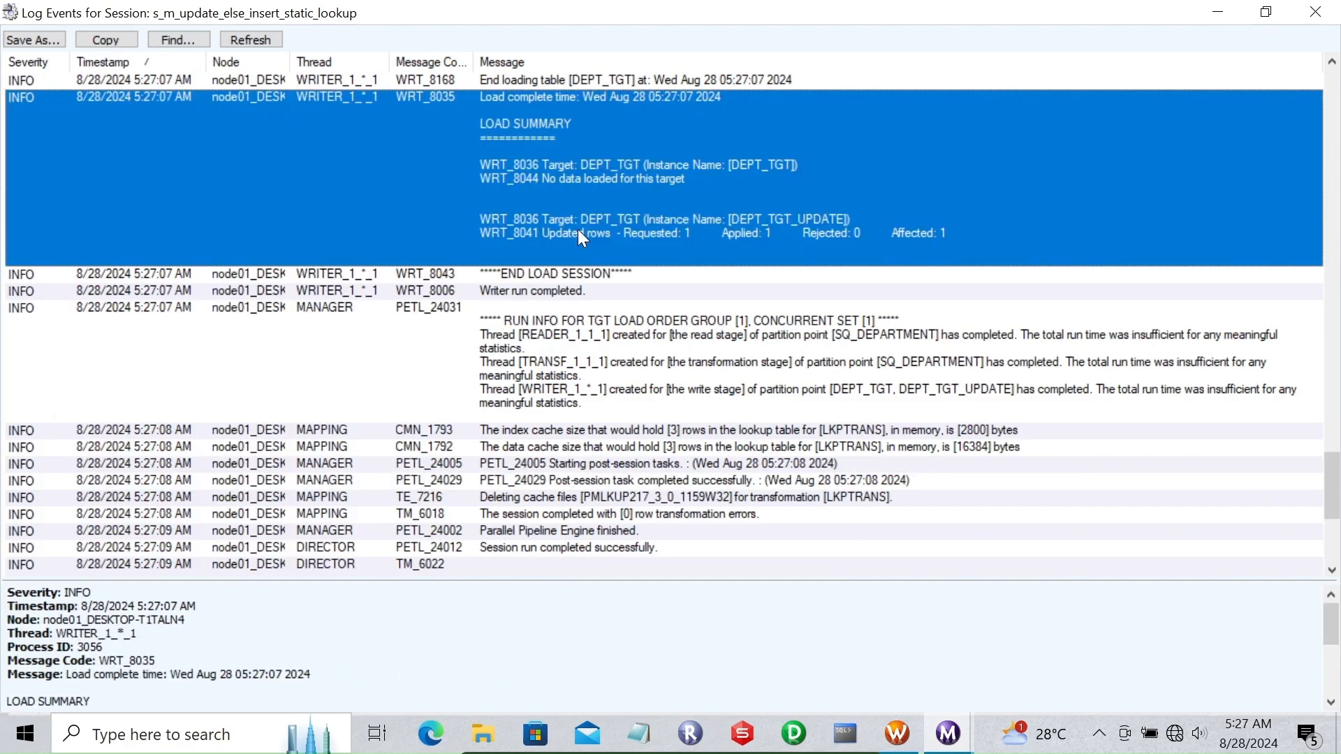
click(1316, 12)
Step: Query dept_tgt again in the SQL command line to check the row for DEPTNO 60
click(845, 733)
key(Up)
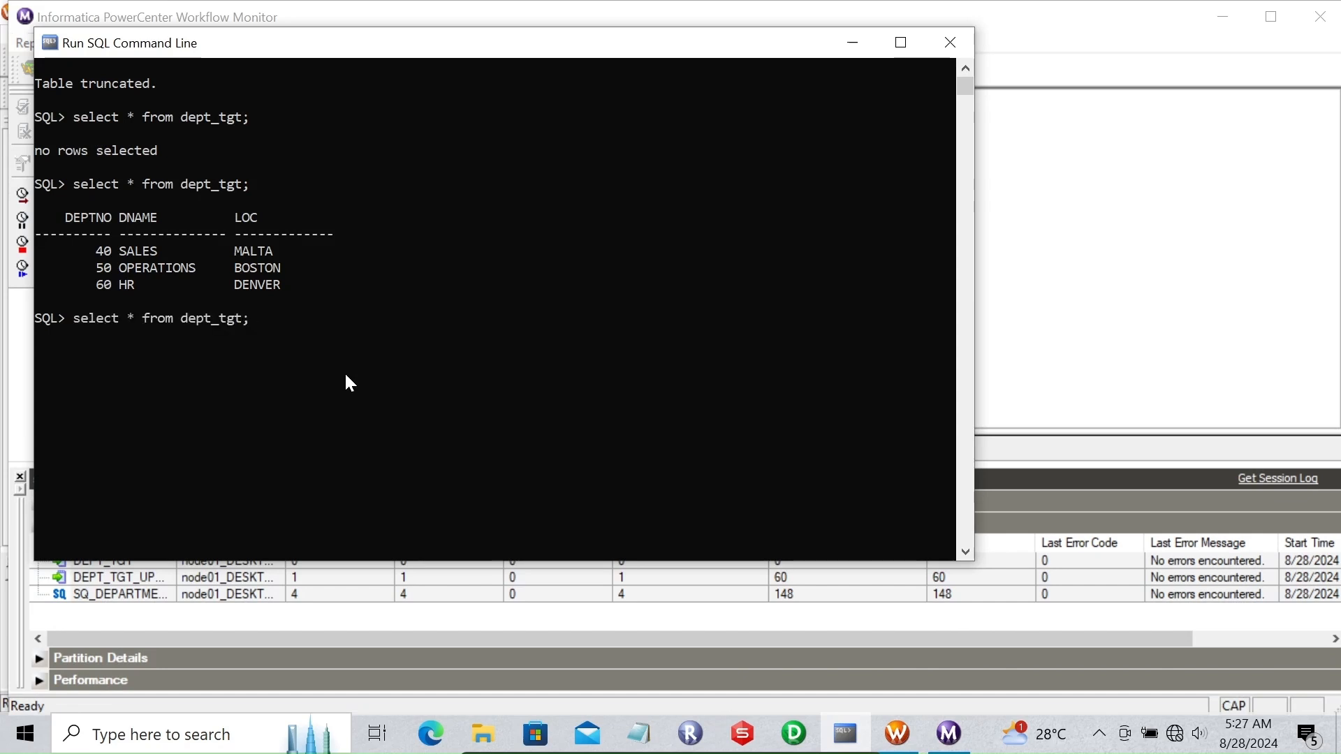
key(Return)
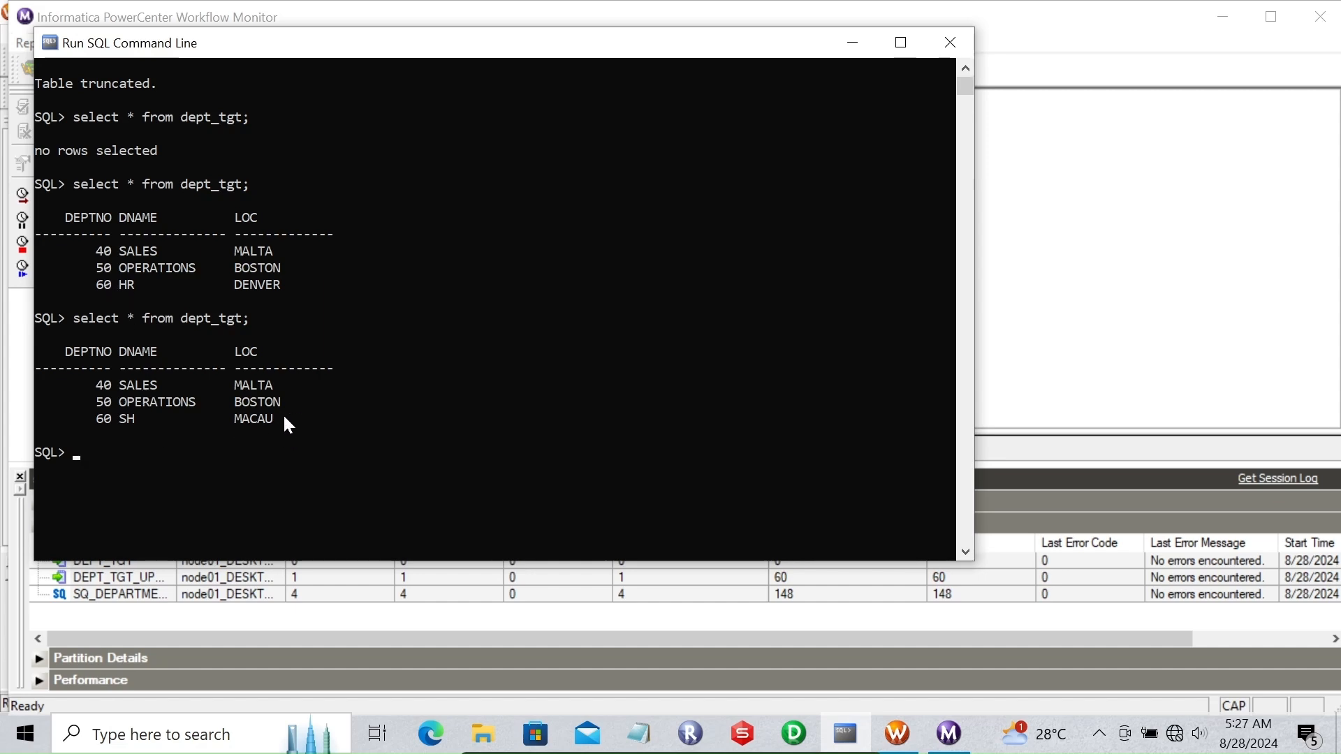
click(851, 44)
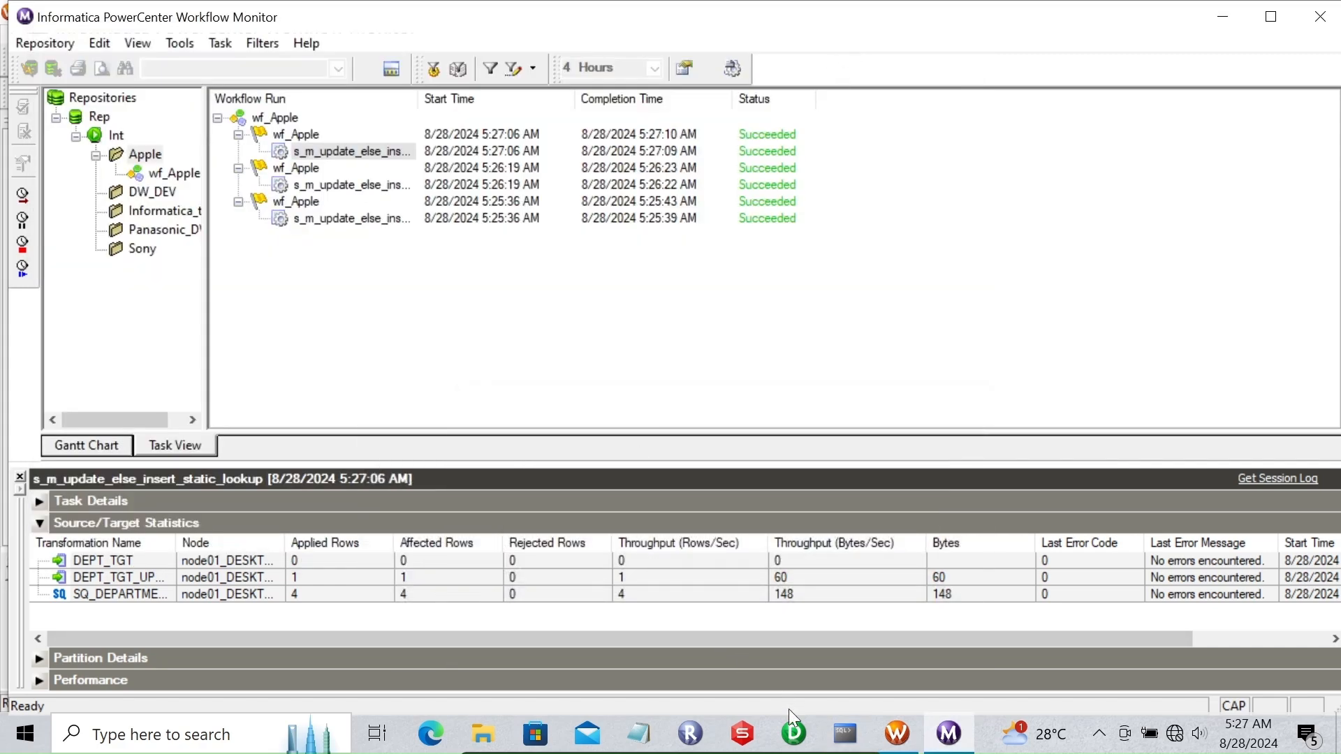
Step: Switch to dbForge Studio and add a DEPARTMENT row with DEPTNO 70, DNAME HEALTH and LOC LONDON
mouse_move(800, 735)
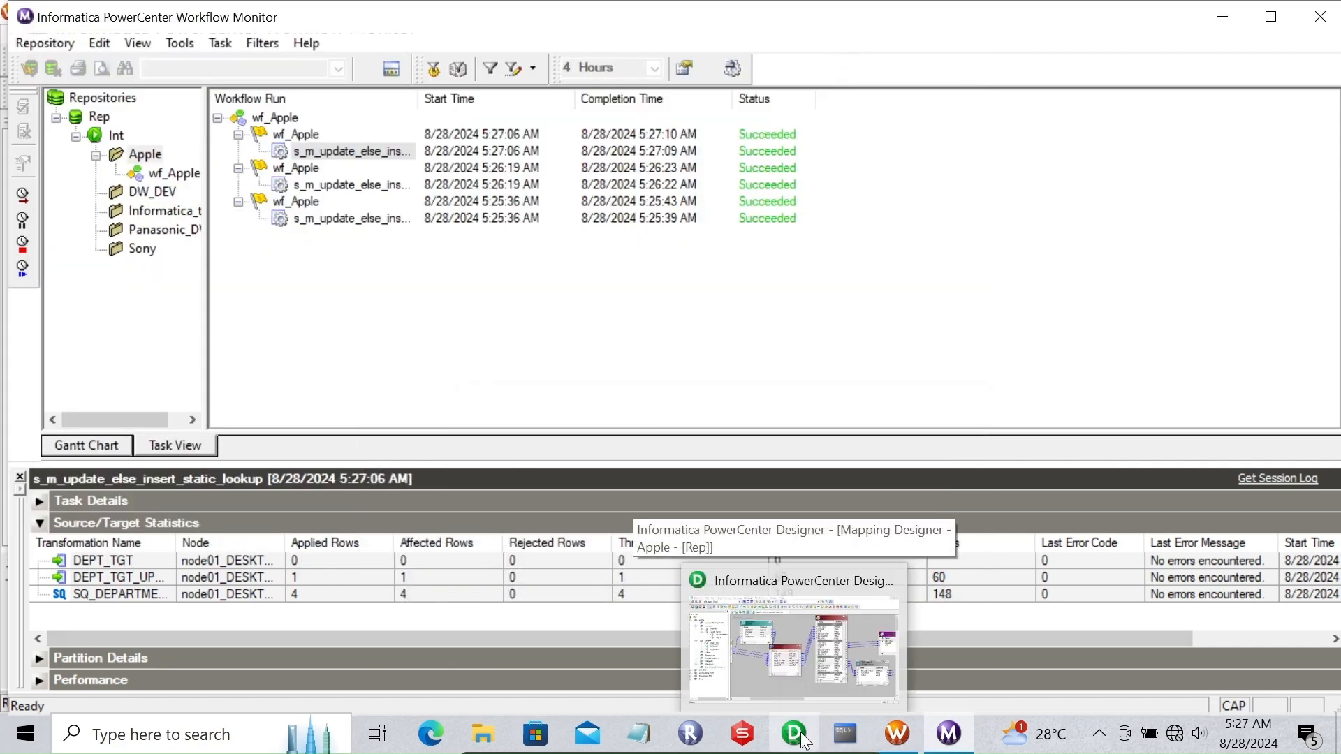
click(758, 739)
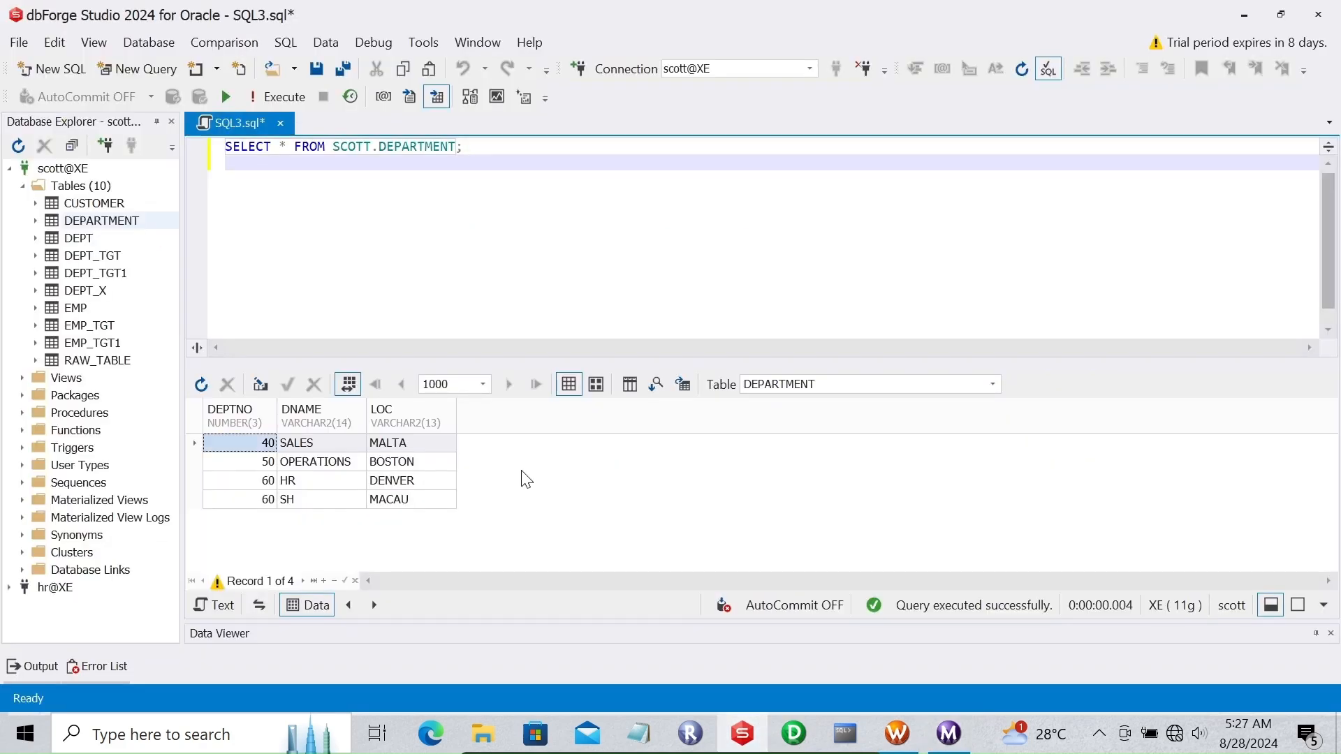
key(Down)
key(Down)
key(Down)
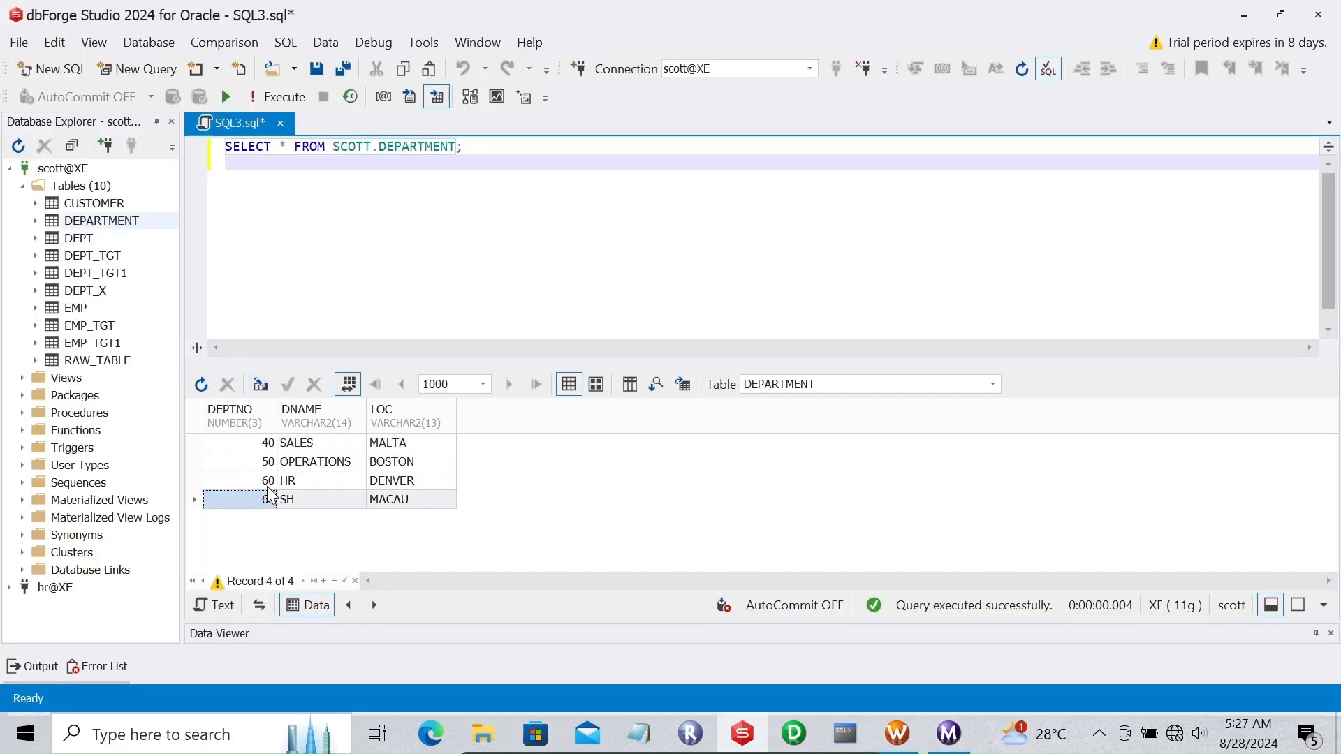
key(Down)
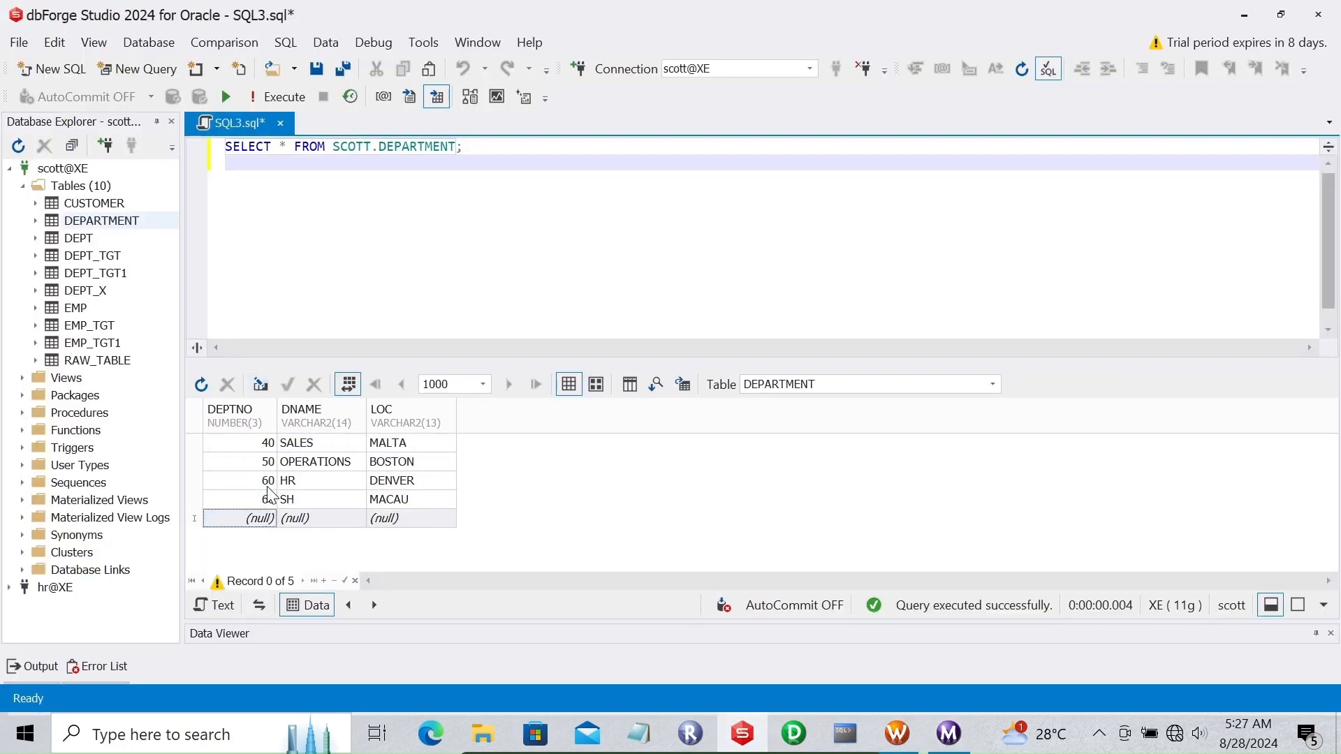
text(70)
click(288, 518)
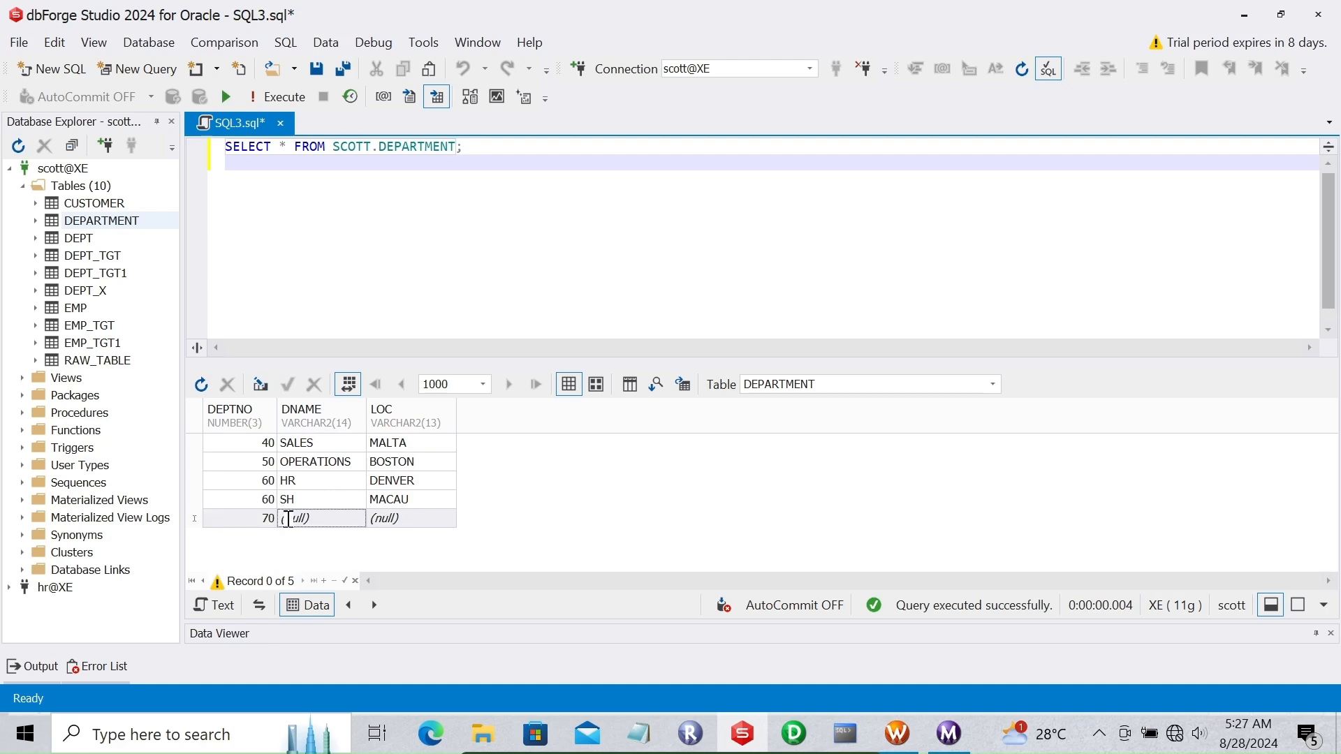
text(HEALTH)
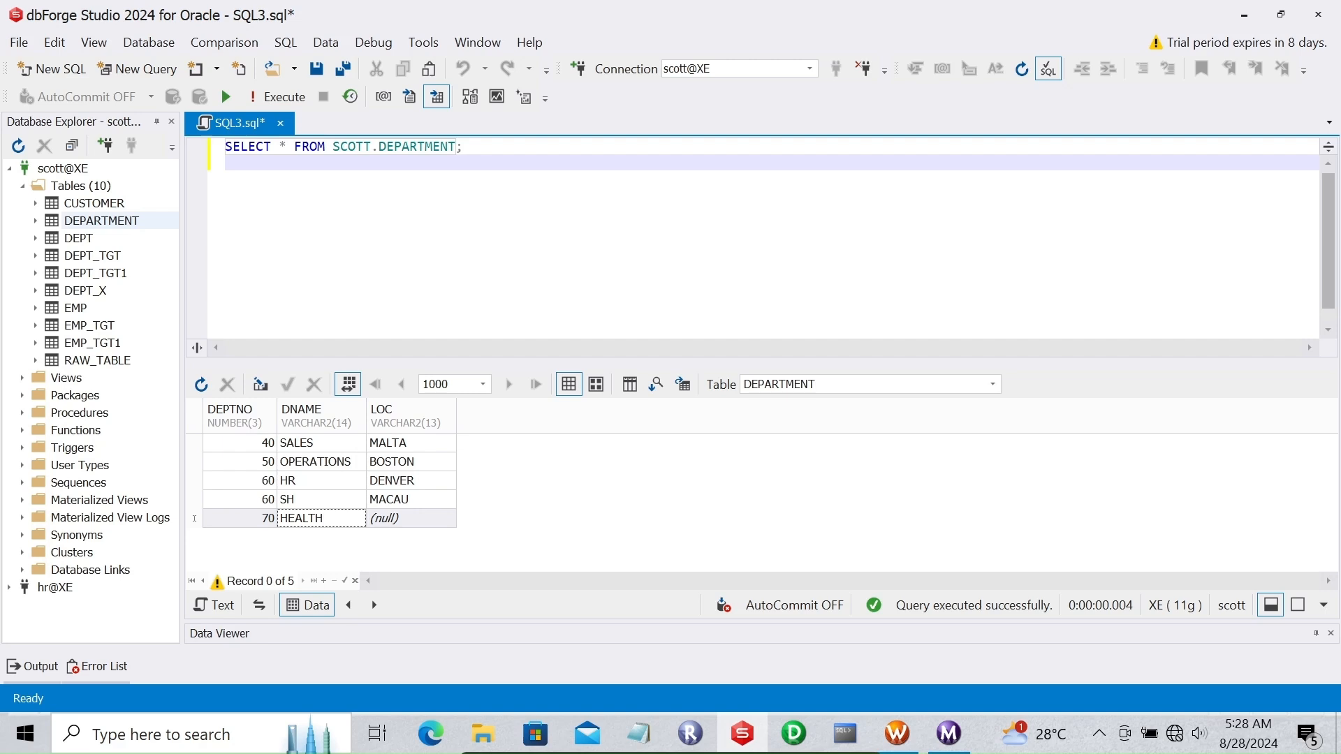
key(Tab)
text(LONDON)
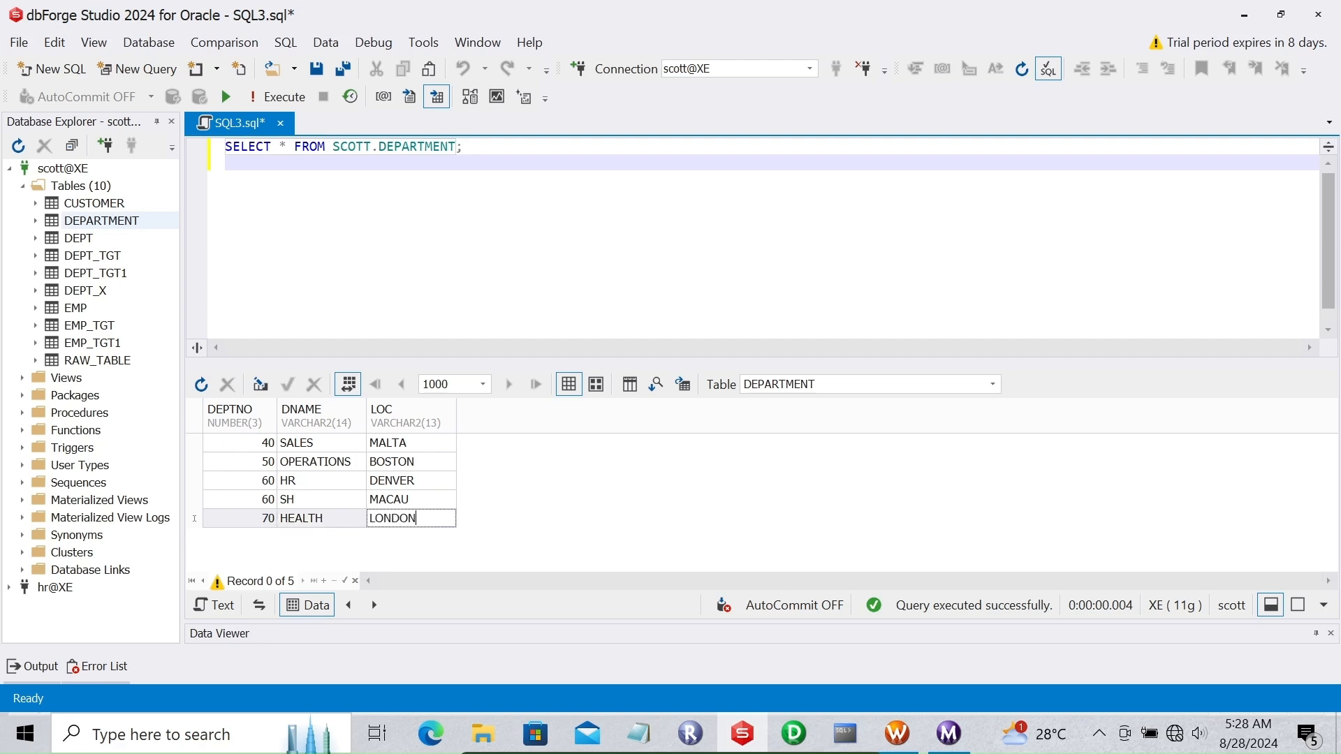
Step: Delete the DEPARTMENT row with DEPTNO 60, DNAME HR and LOC DENVER, and re-execute the query
click(303, 483)
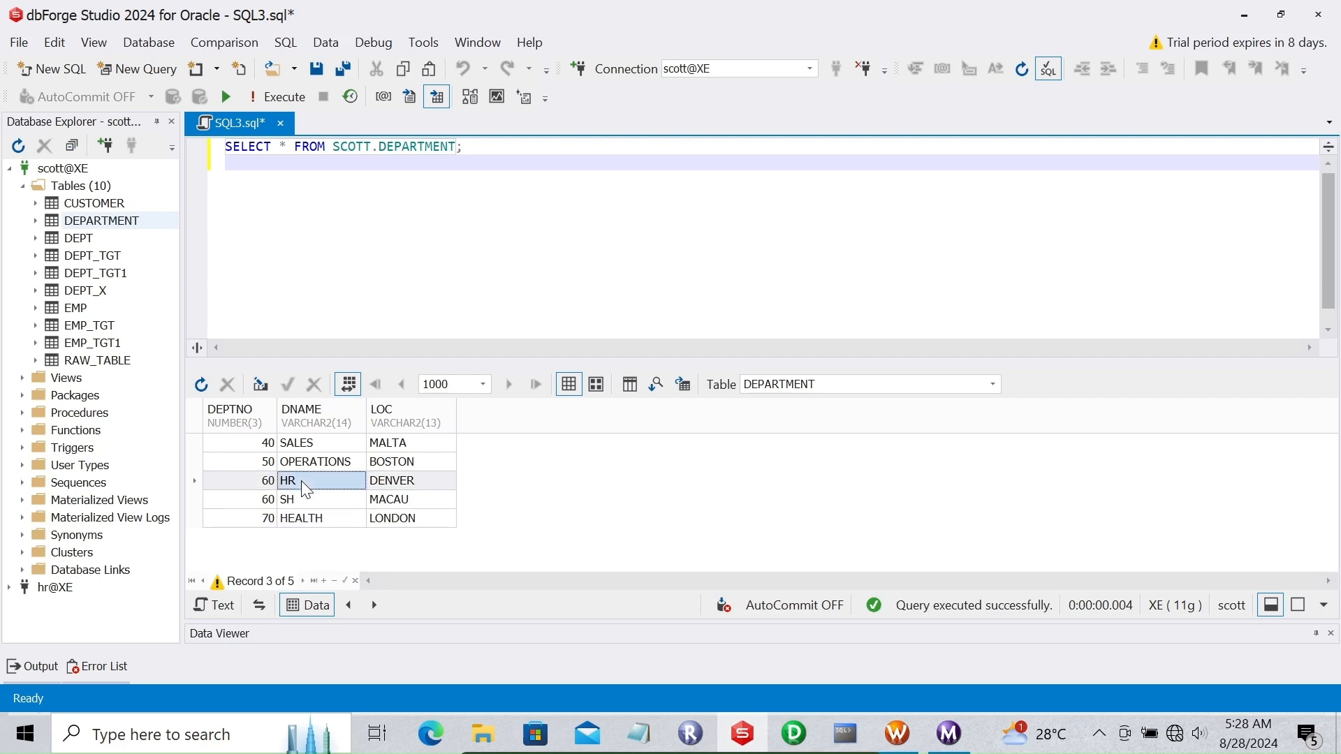
right_click(306, 488)
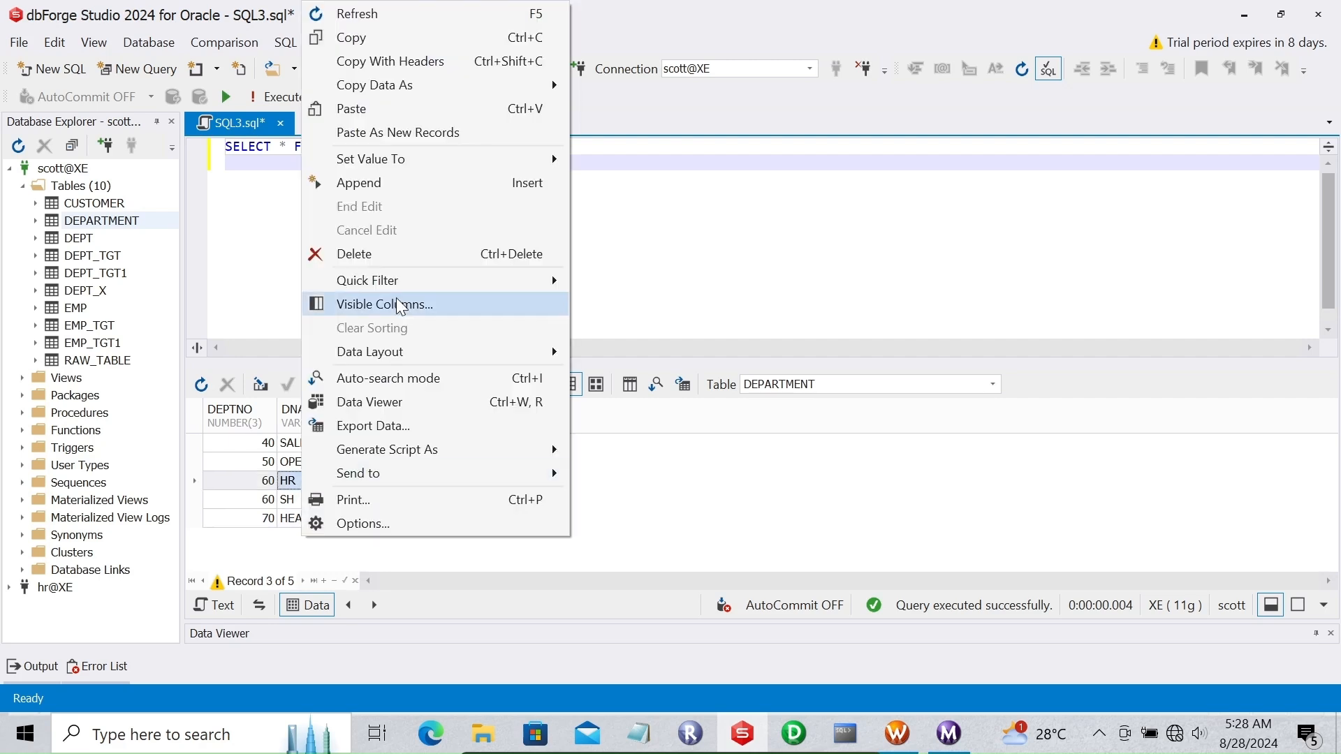
key(Escape)
key(Delete)
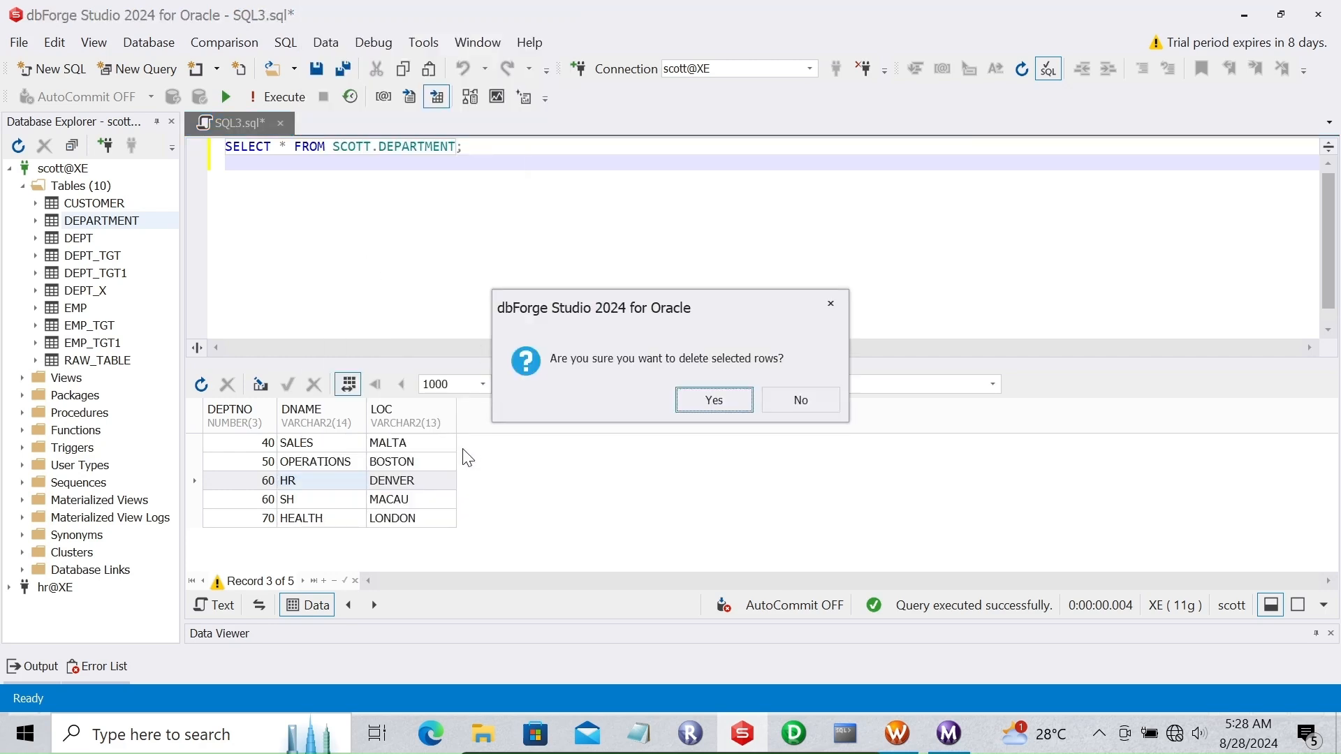
click(690, 402)
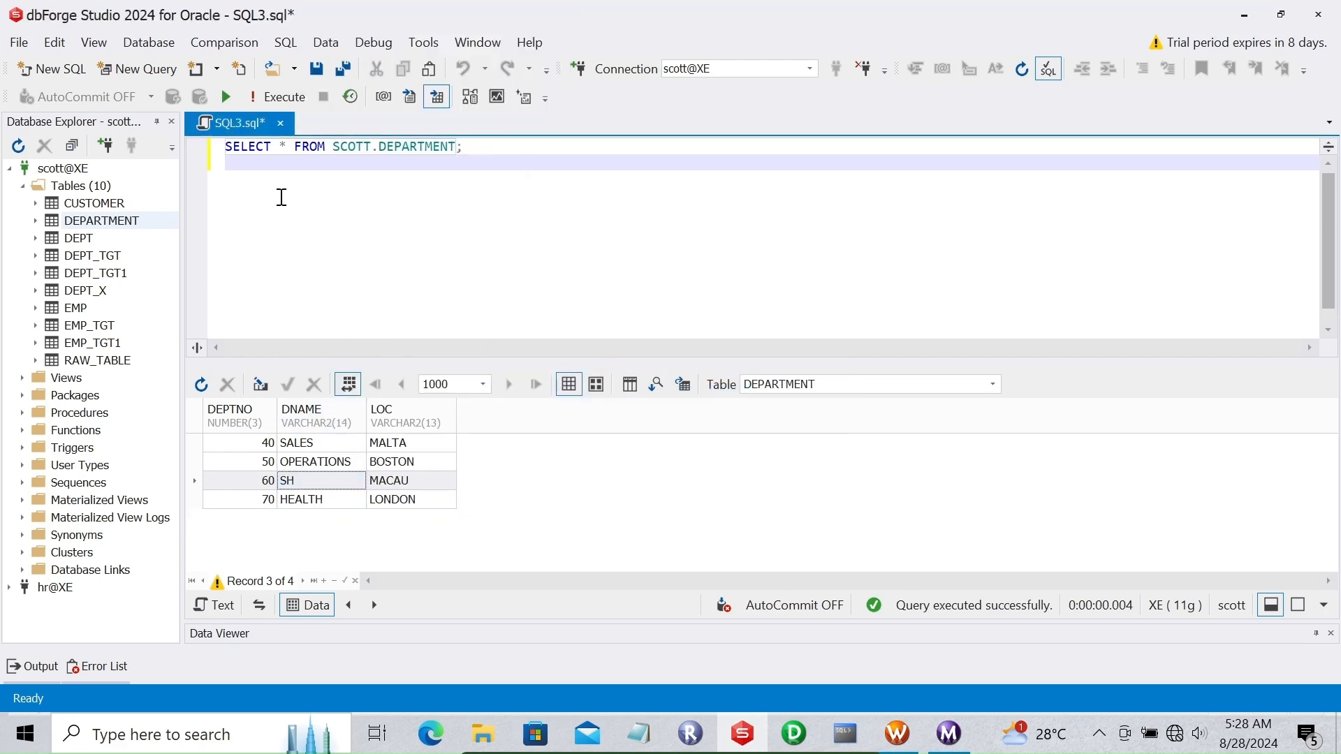
click(271, 98)
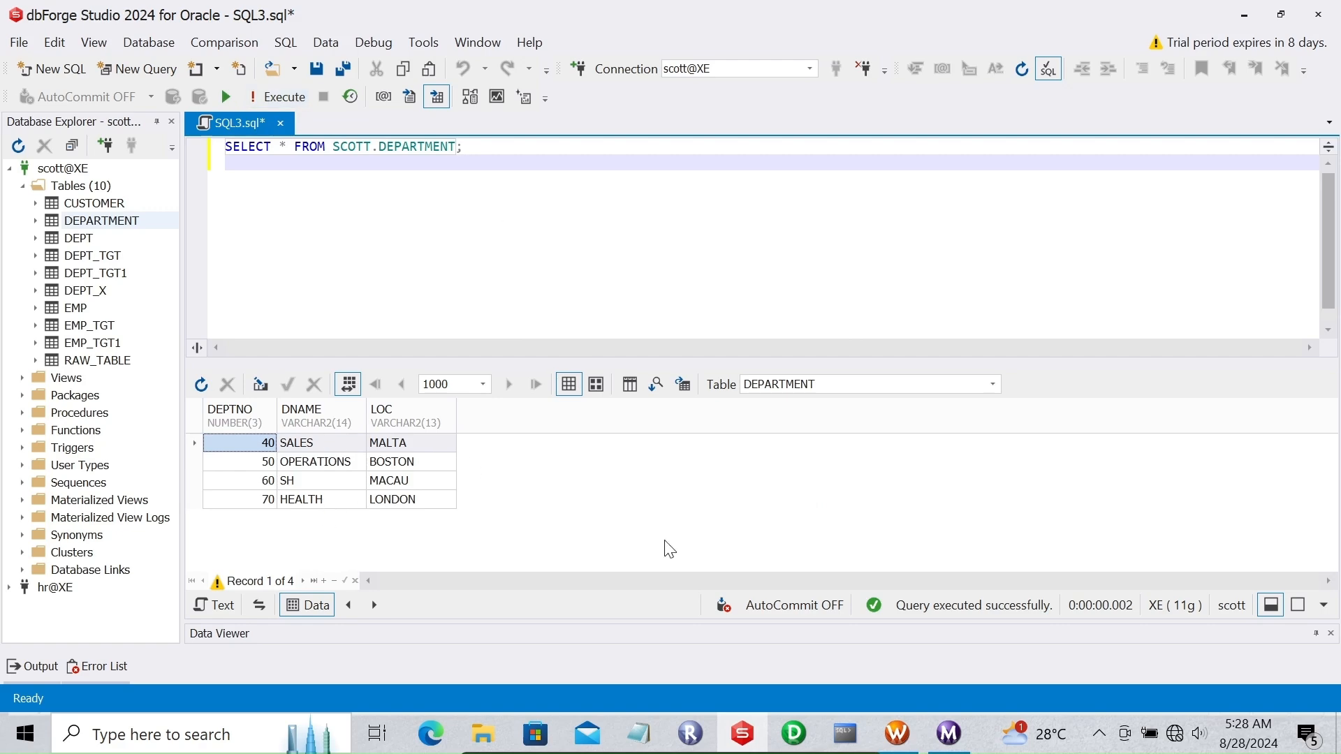
Step: Start the static lookup session from Workflow Manager for the new DEPTNO 70 row and check the target statistics in Workflow Monitor
click(897, 733)
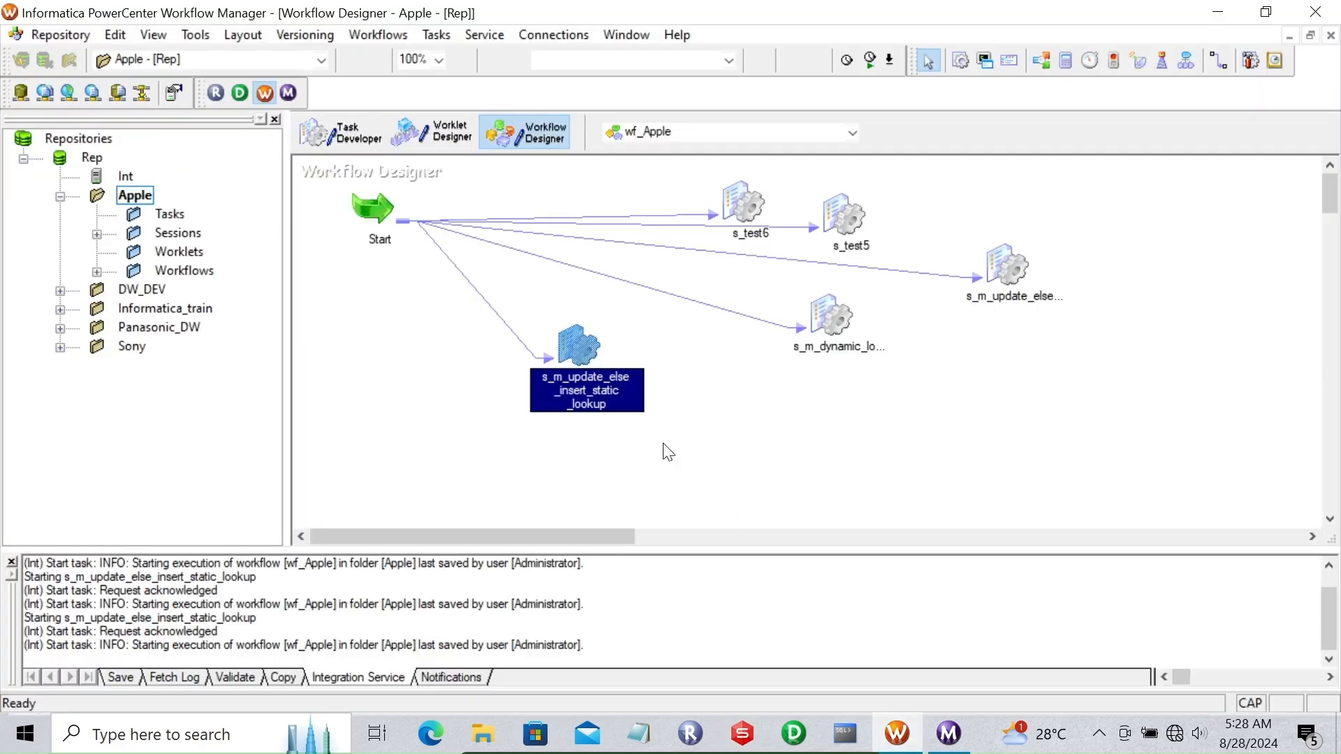
right_click(581, 358)
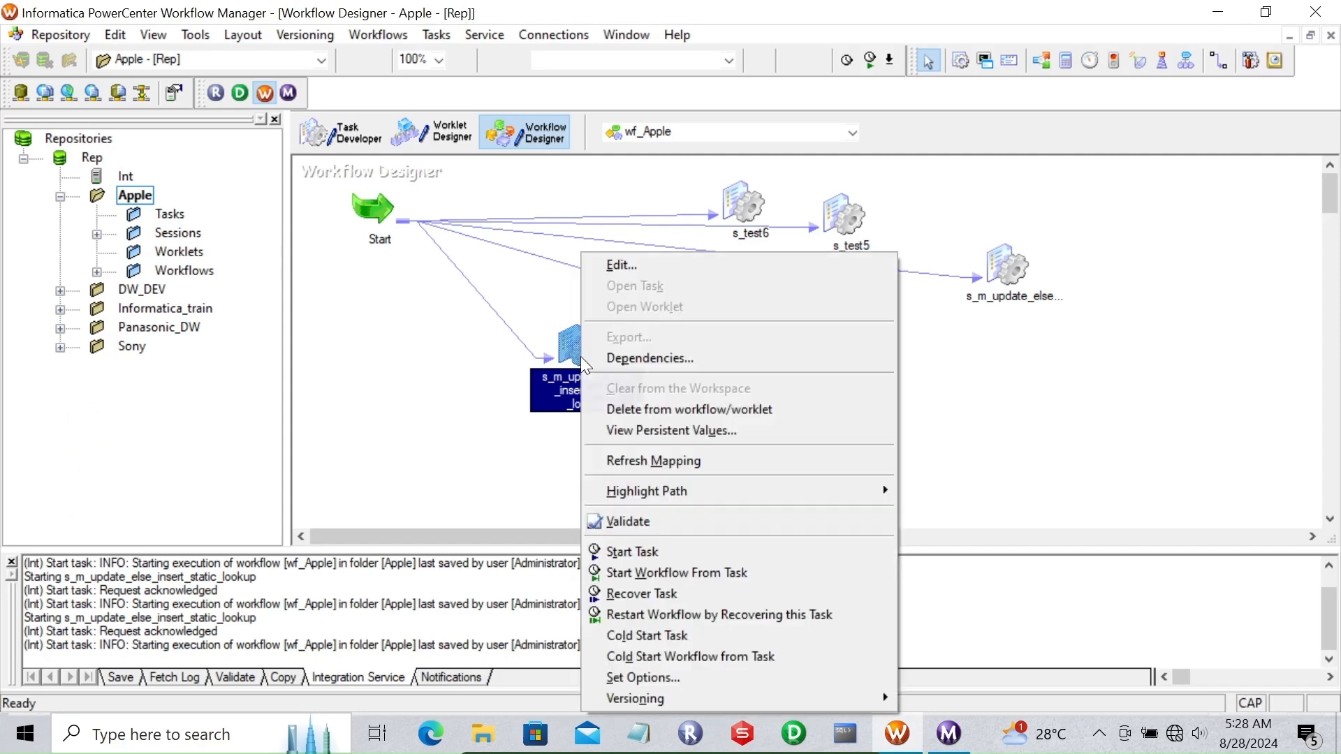
click(659, 551)
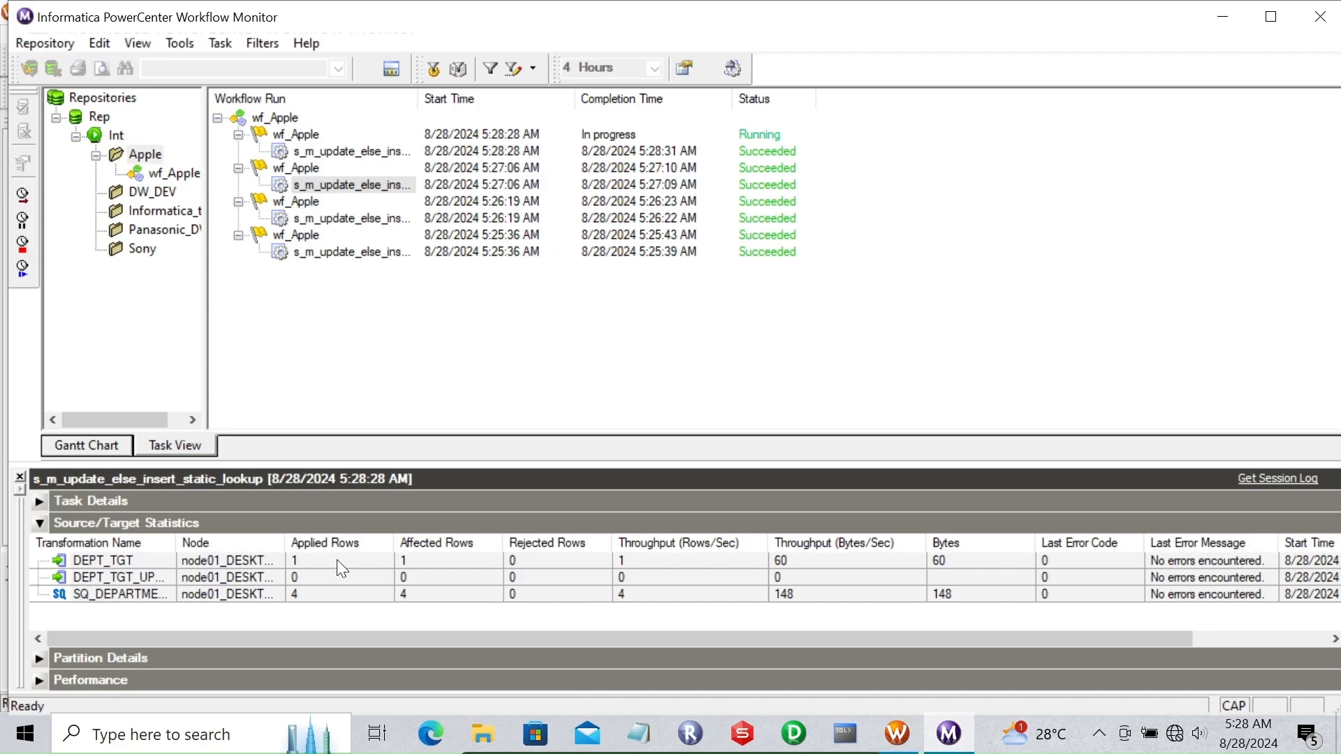
click(275, 606)
click(284, 580)
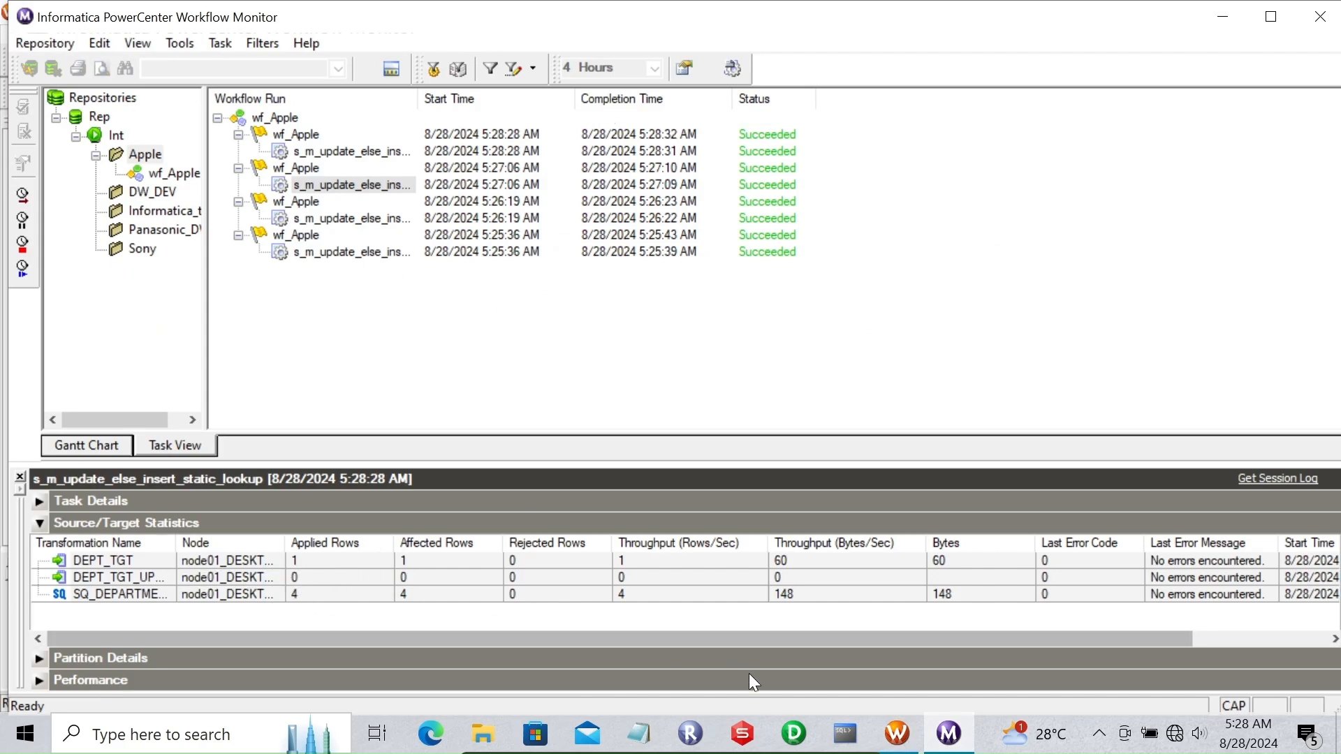
Step: Back in dbForge Studio, add a second DEPTNO 70 row to DEPARTMENT with DNAME HR and LOC PERTH, and re-execute the query
click(743, 733)
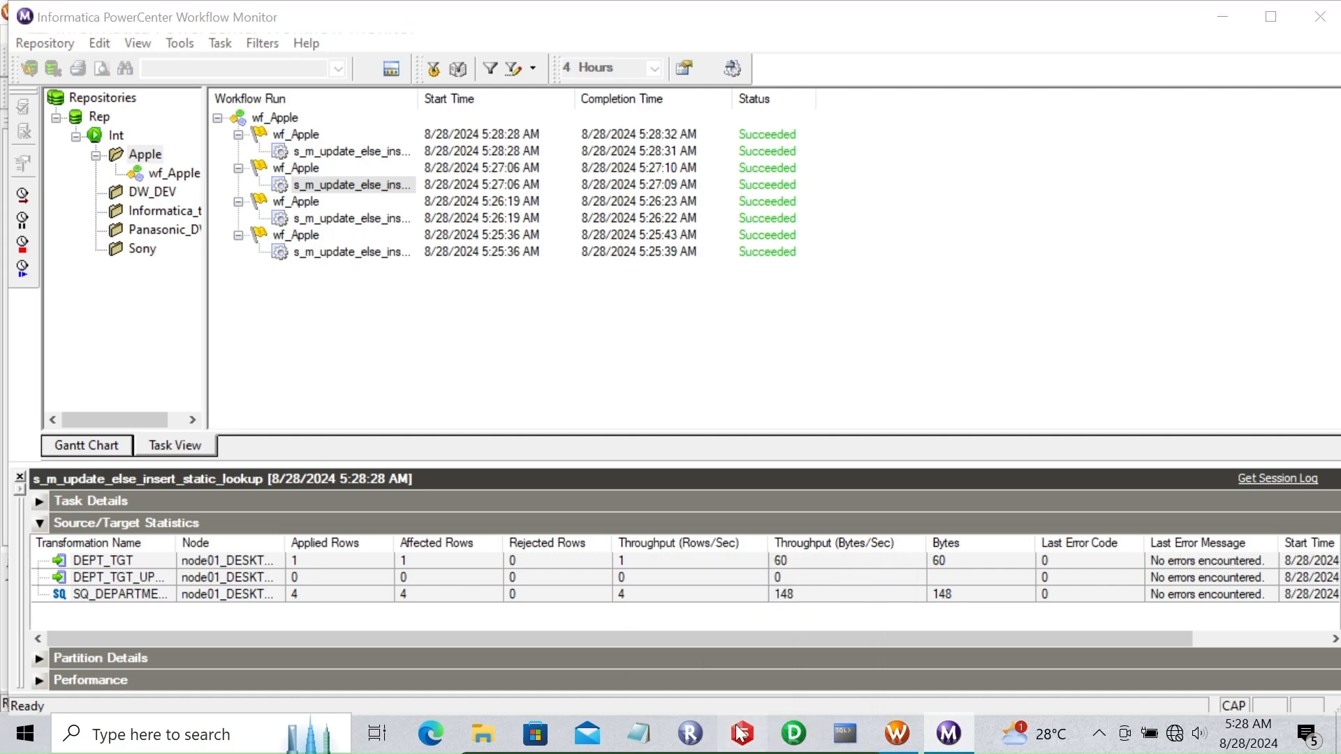
click(272, 499)
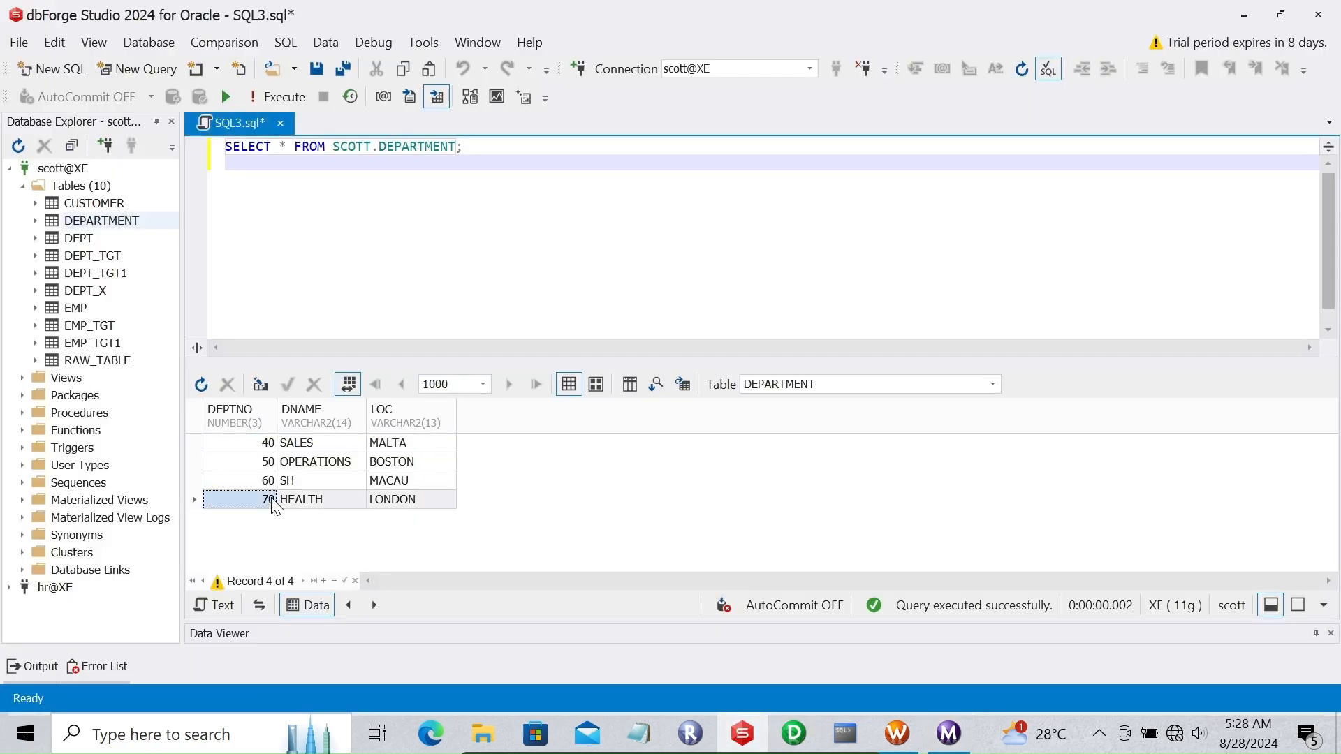
click(271, 500)
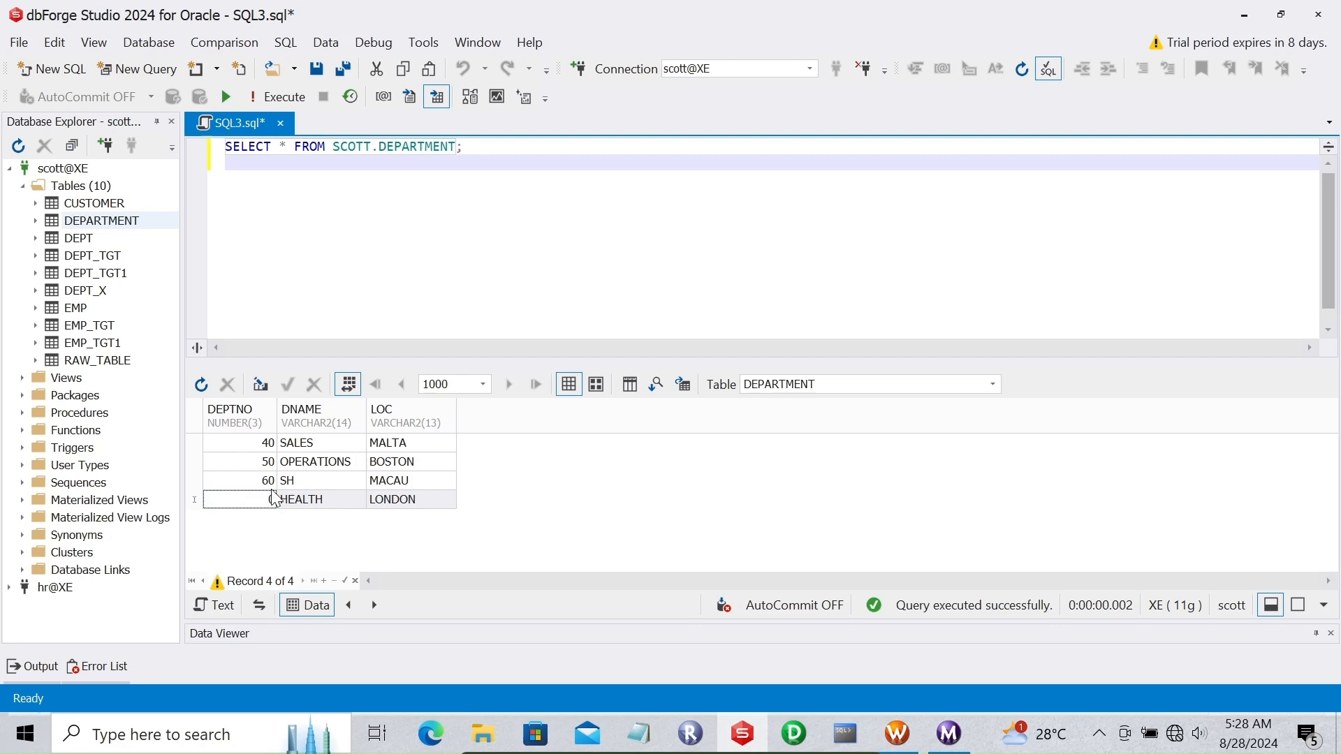
text(70)
key(Down)
text(7)
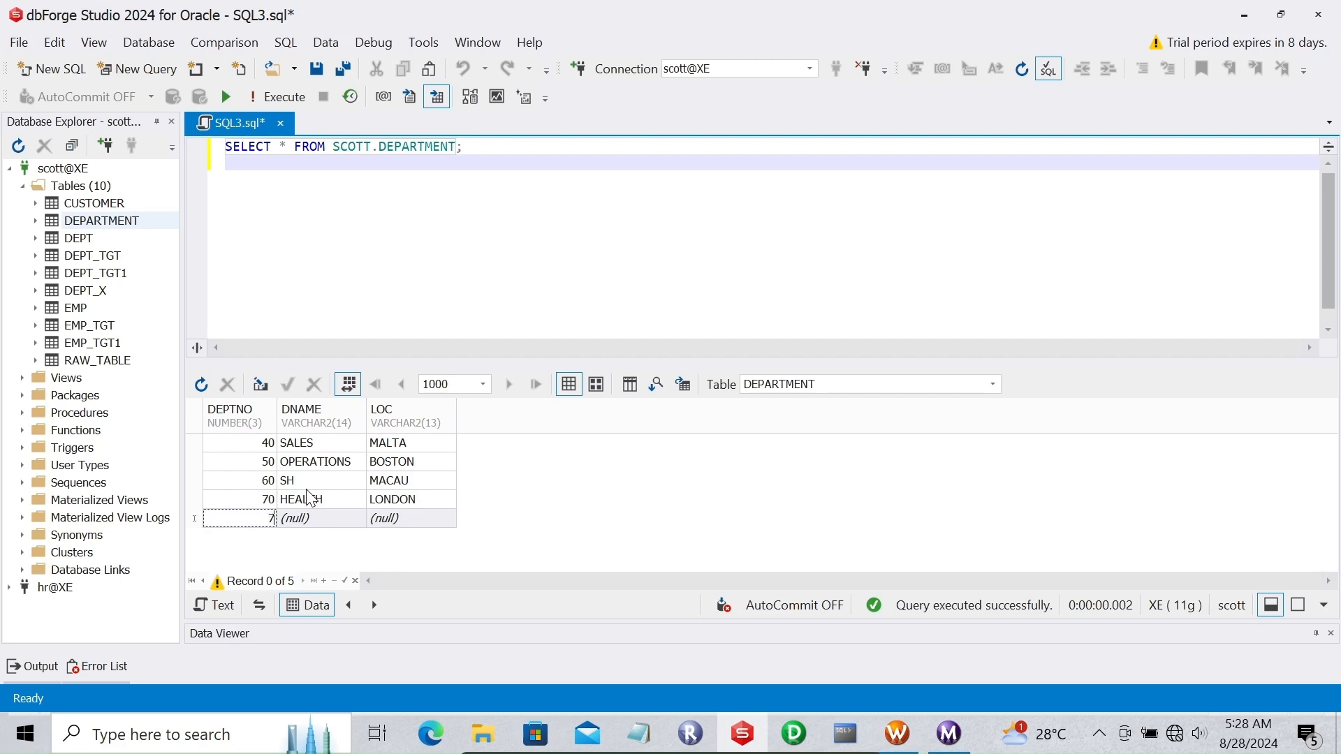
key(Tab)
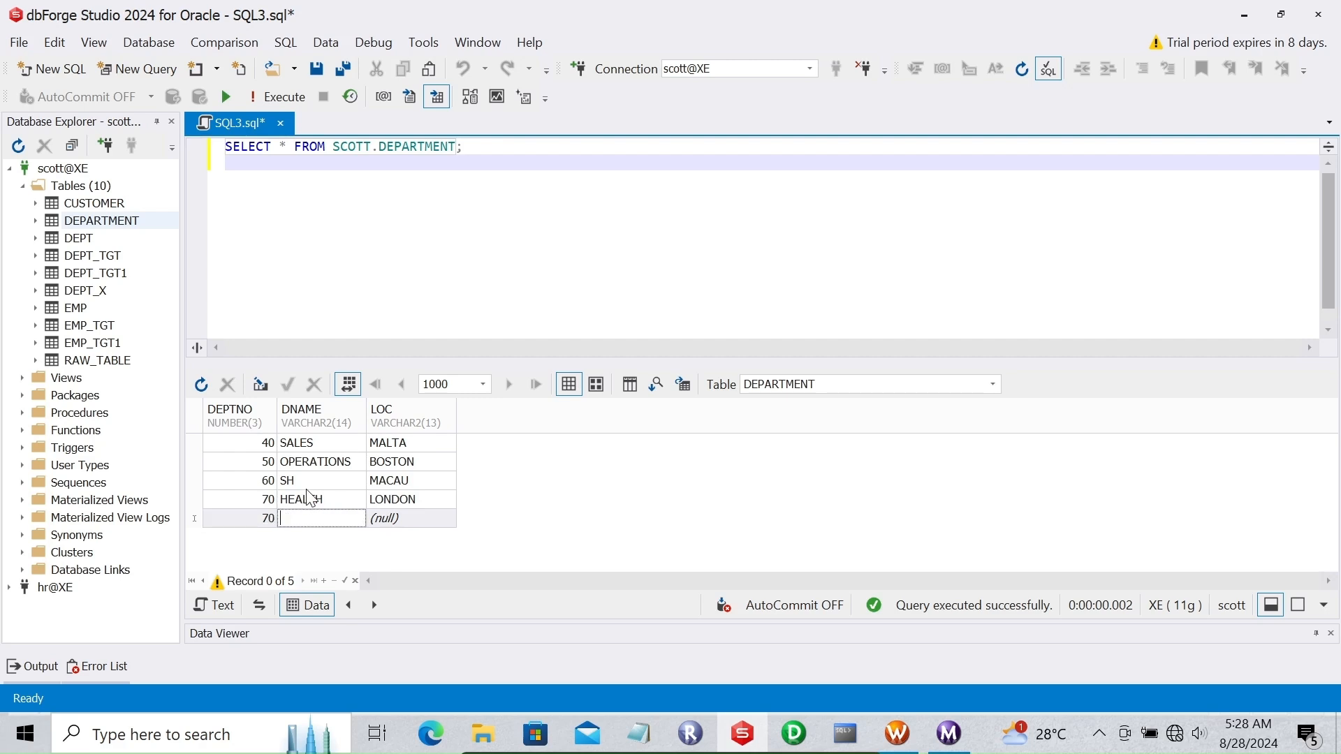
text(HR)
key(Tab)
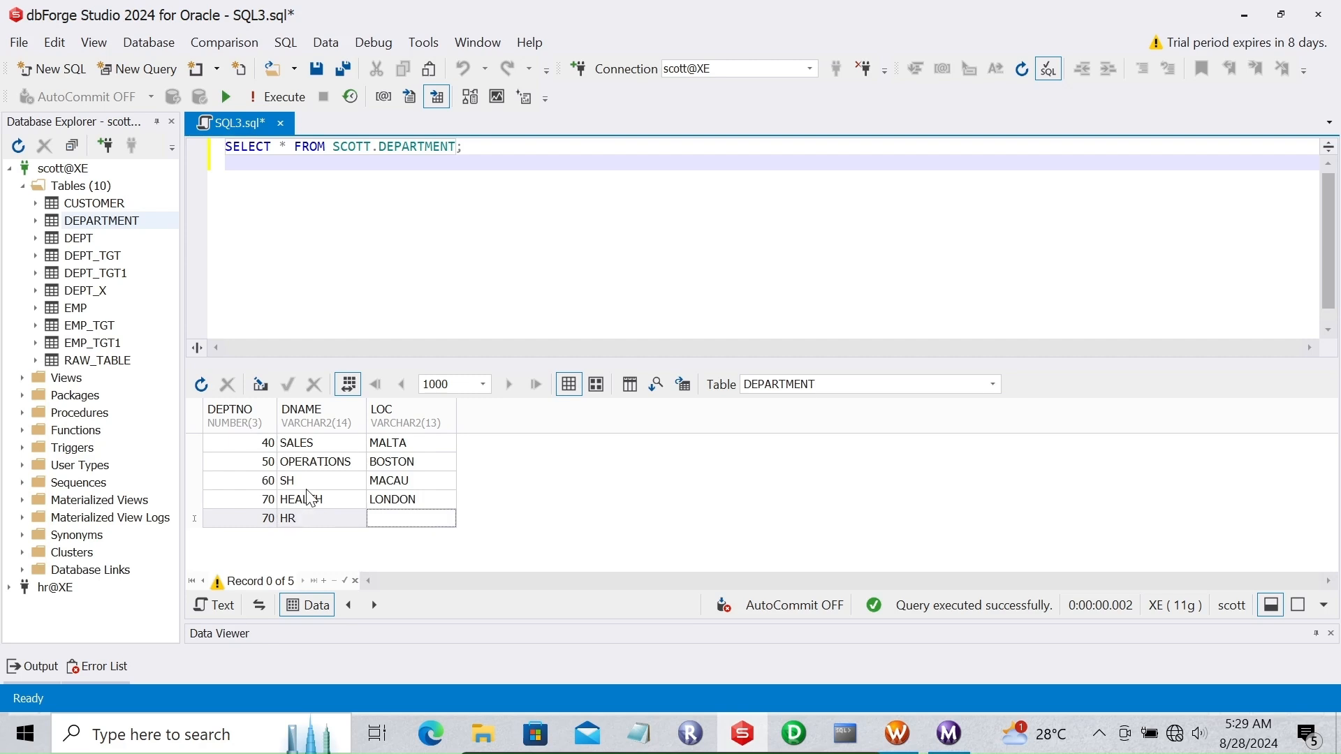
text(PERTH)
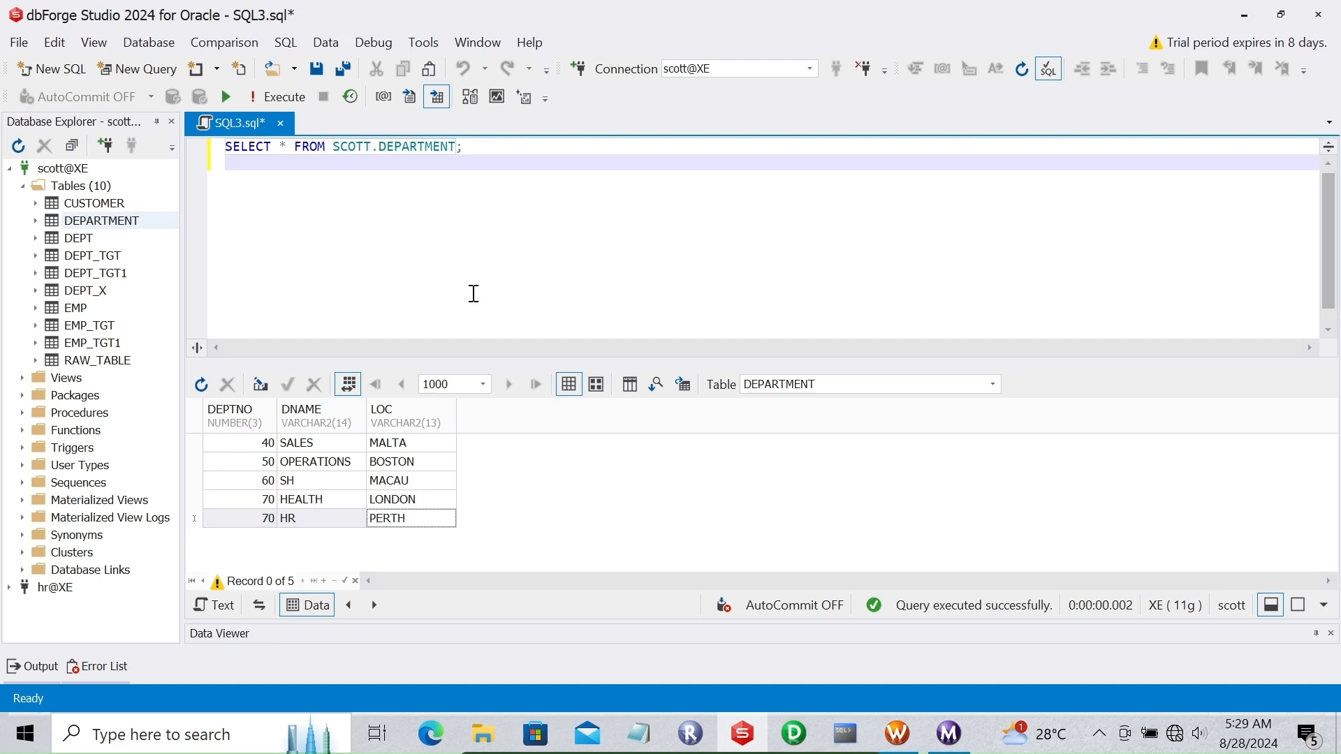
click(291, 91)
click(682, 404)
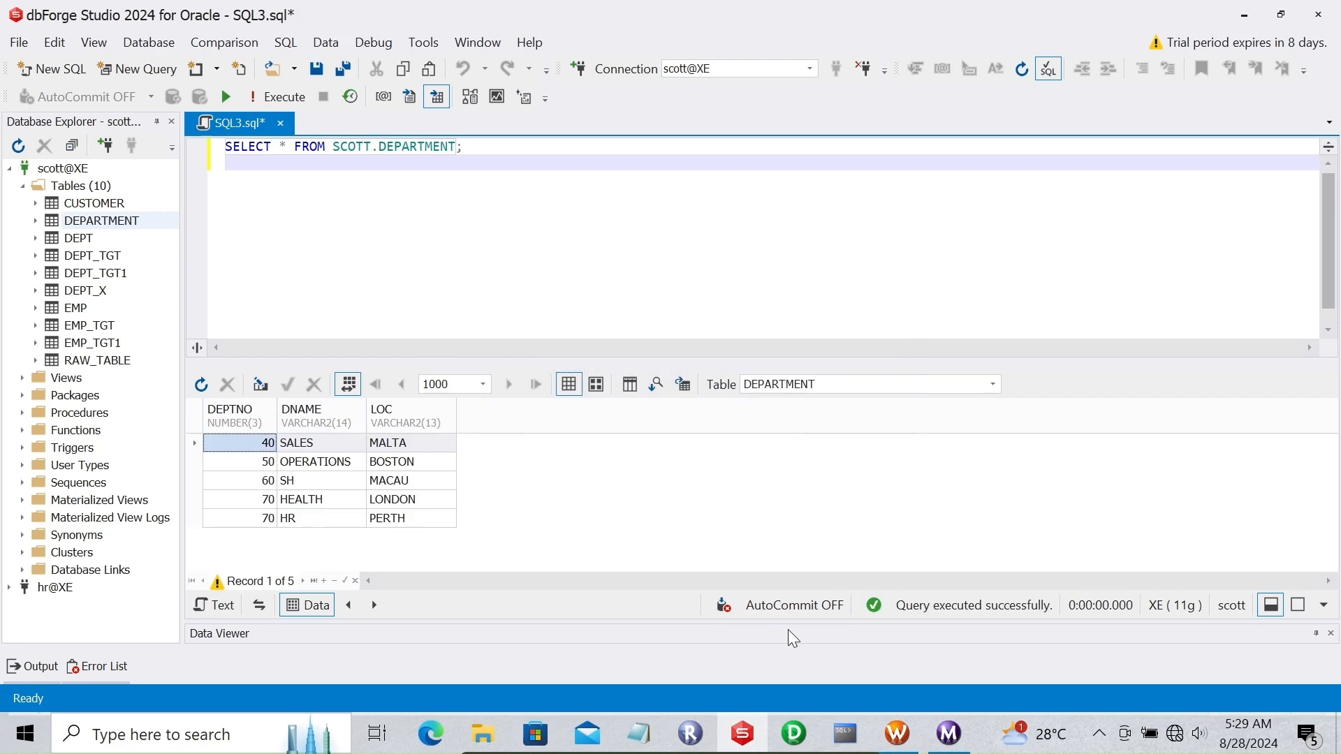
Step: Run the static lookup session again from Workflow Manager for the duplicate DEPTNO 70 data and select its latest run in Workflow Monitor
click(897, 734)
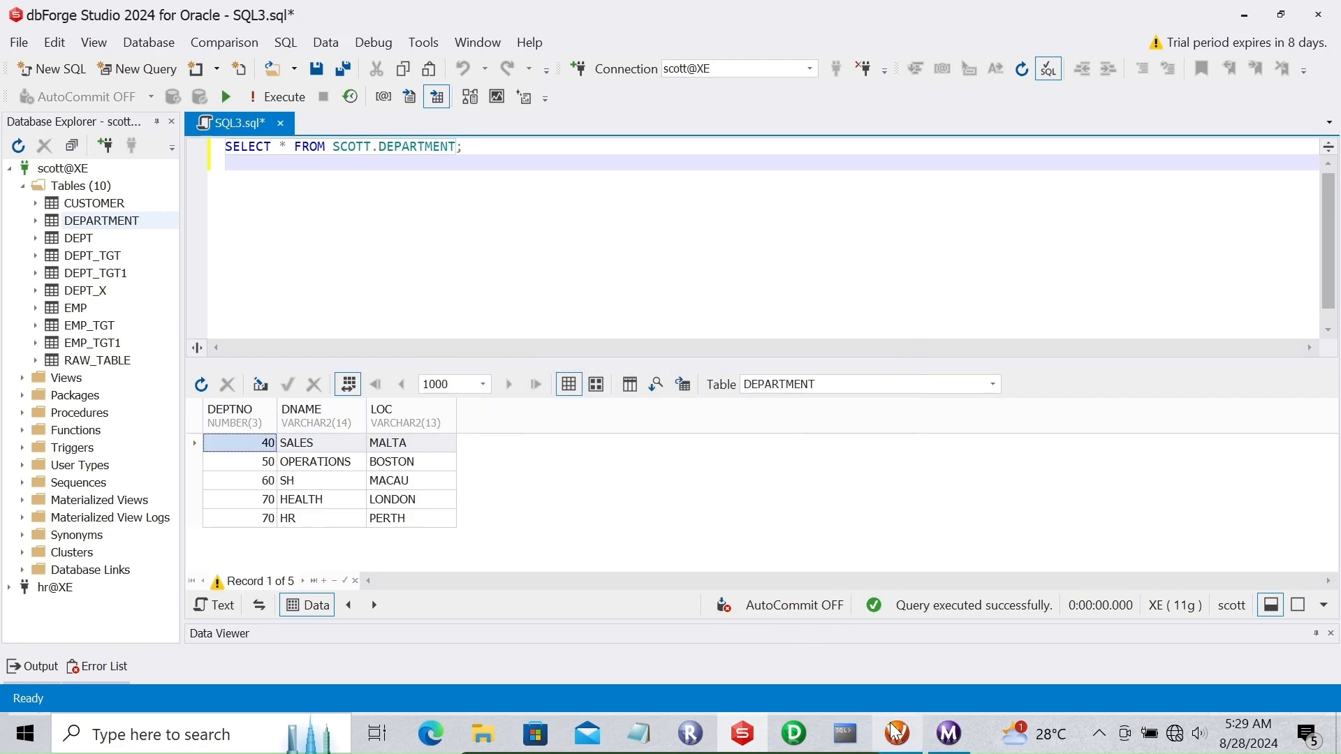
right_click(577, 346)
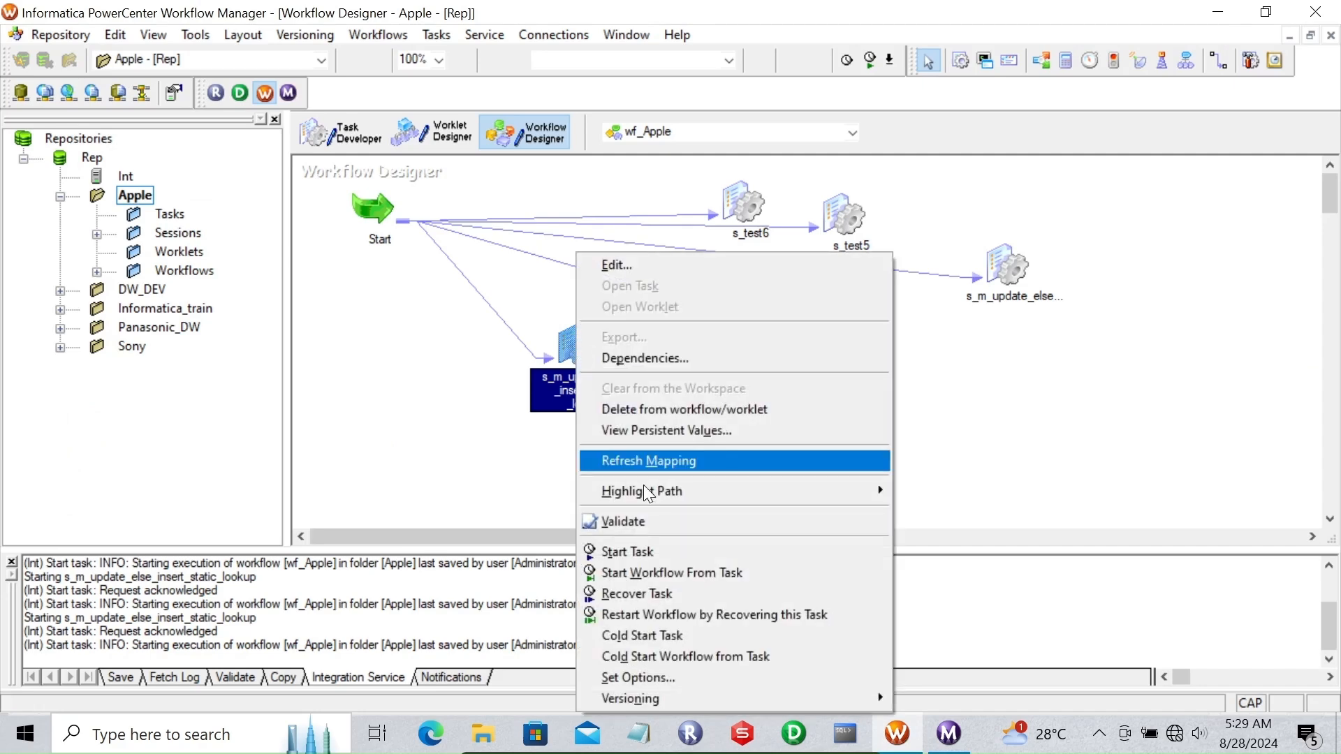
click(633, 550)
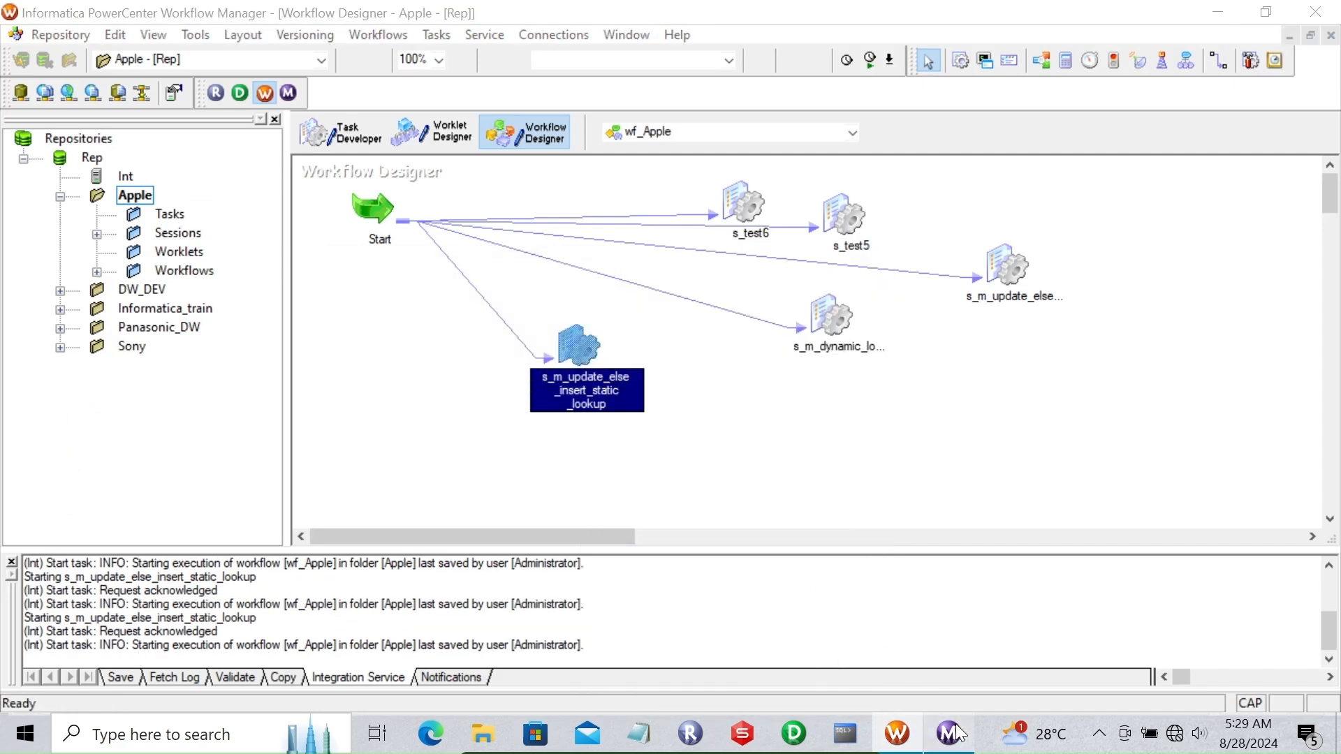
click(959, 733)
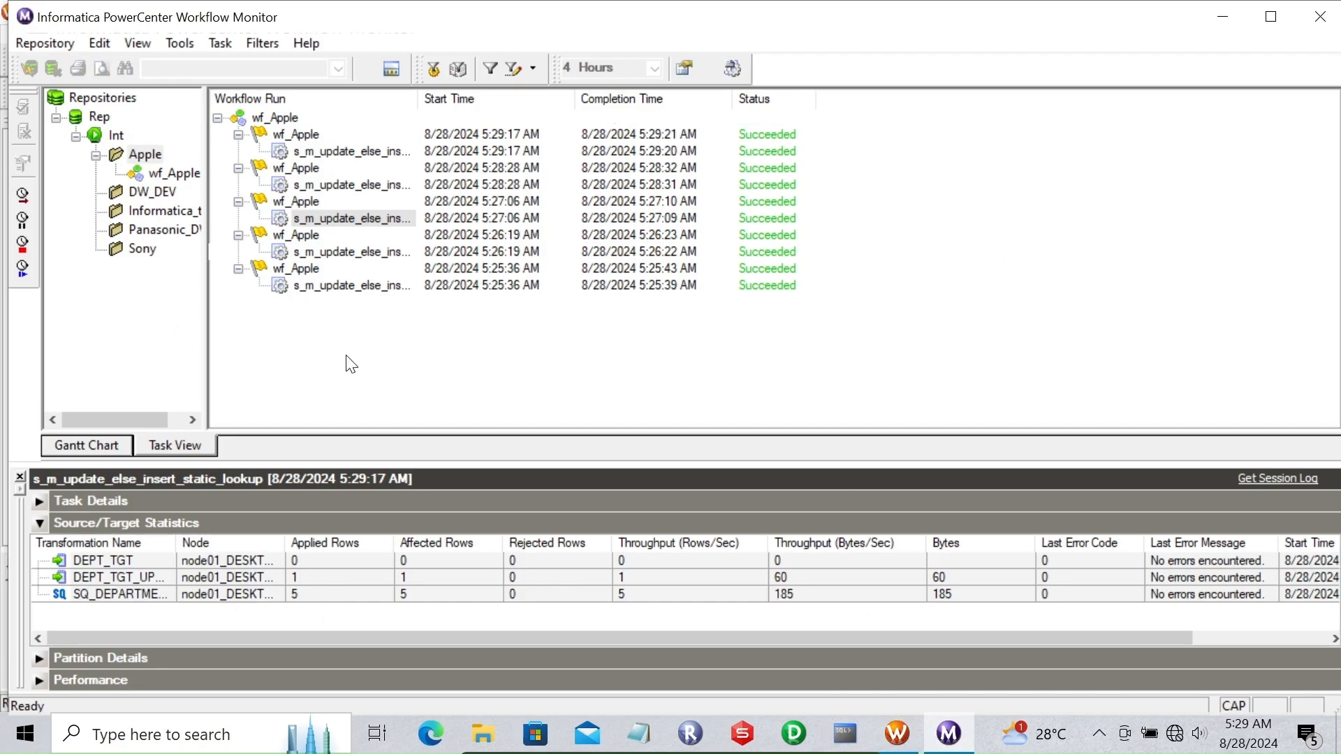
click(323, 152)
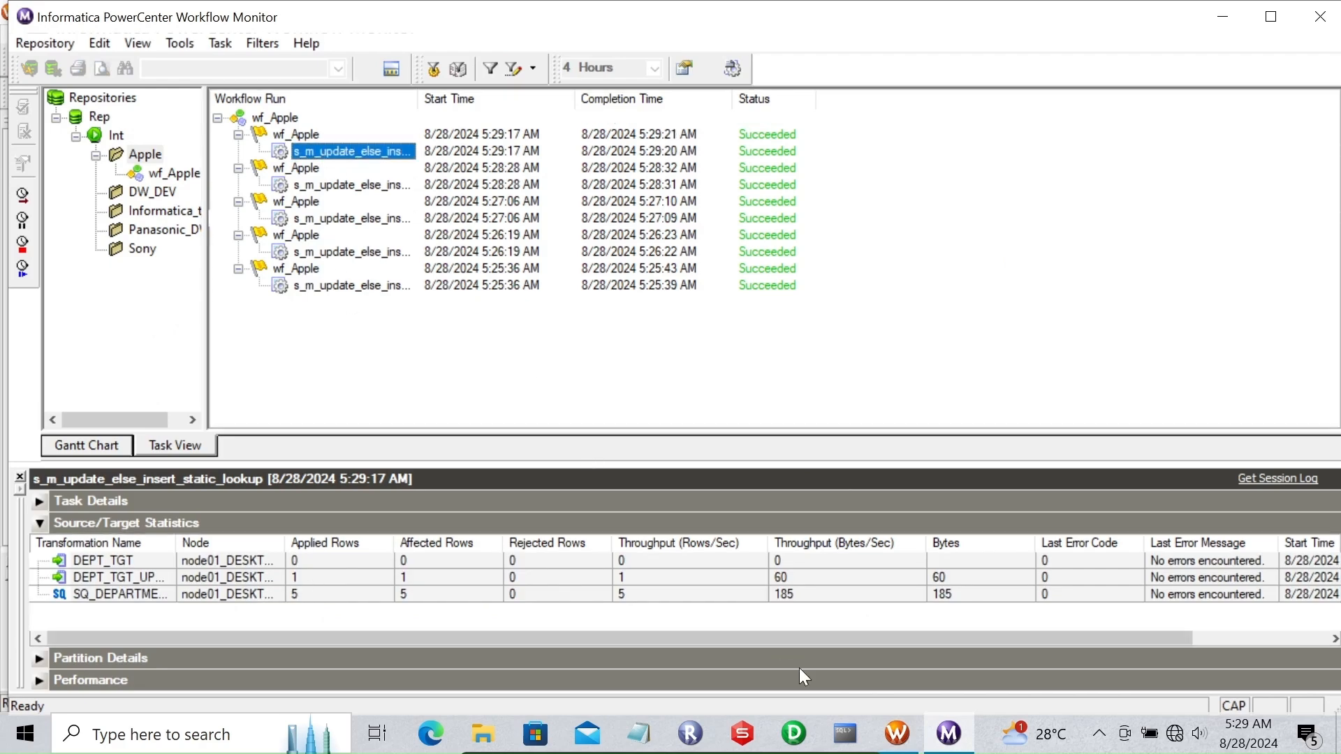
Step: Query dept_tgt in the SQL command line to check the row for DEPTNO 70
click(840, 721)
key(Up)
key(Return)
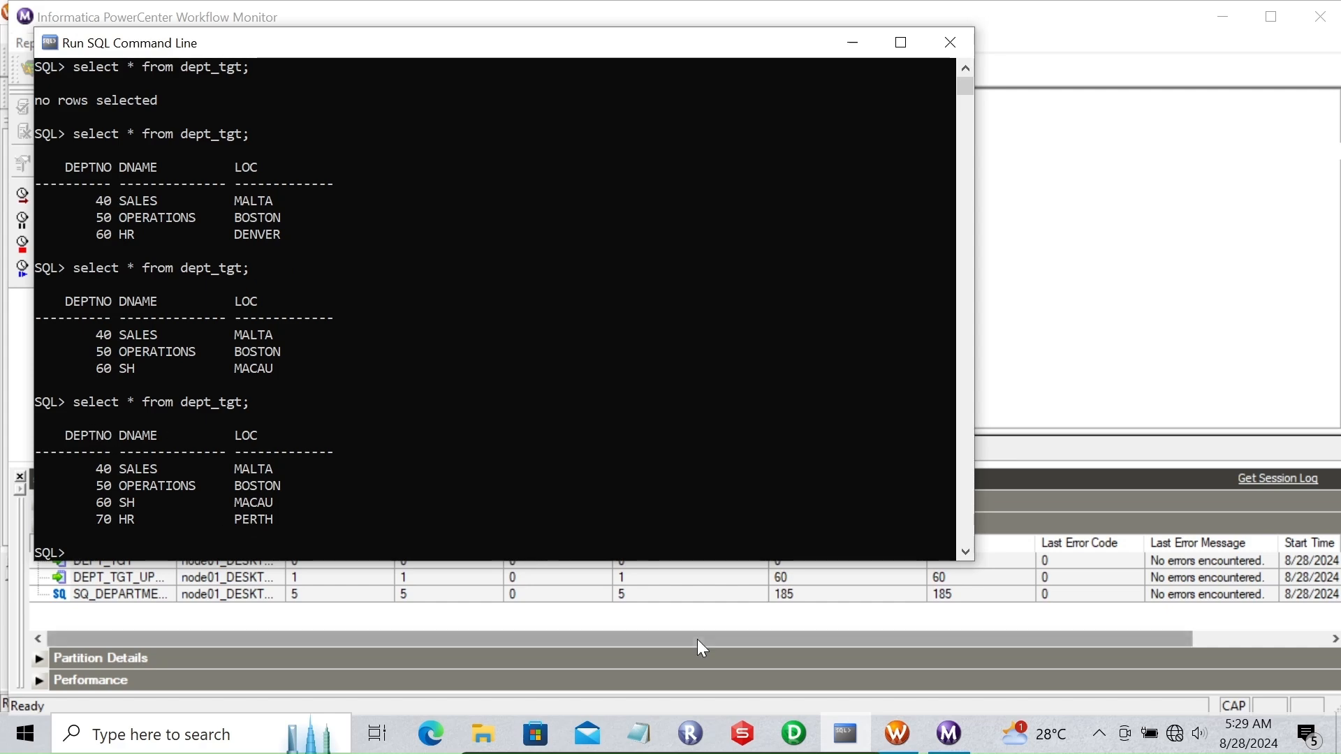
Step: Place the Notepad notes with the IIF update condition beside the DEPARTMENT rows in dbForge Studio to compare them
click(746, 738)
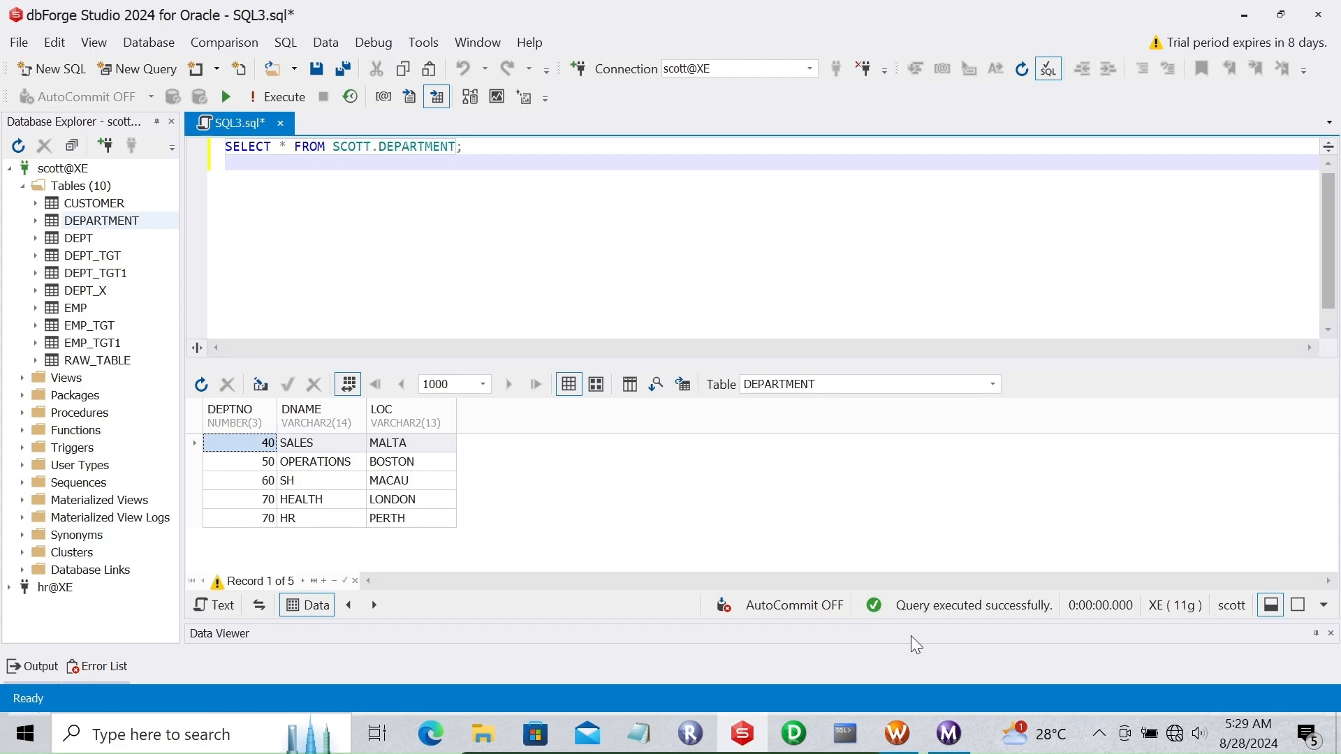
mouse_move(799, 720)
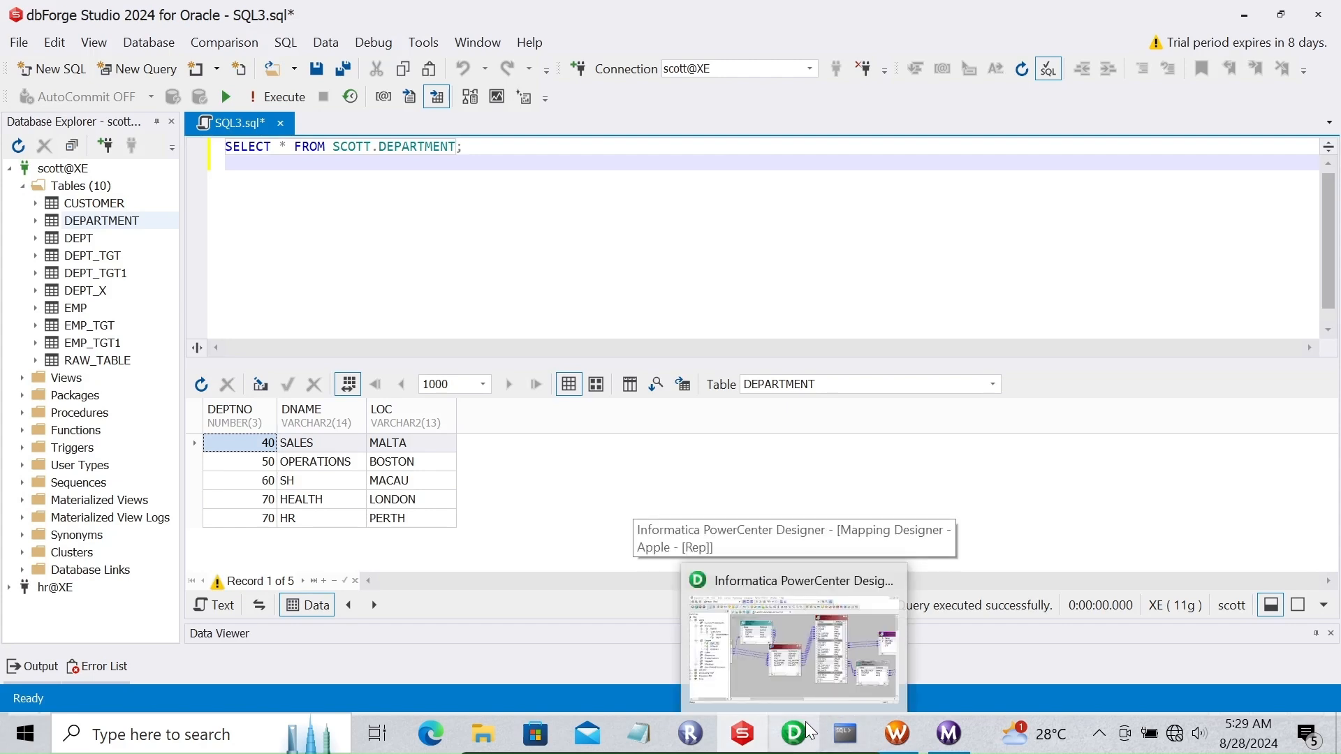
click(639, 734)
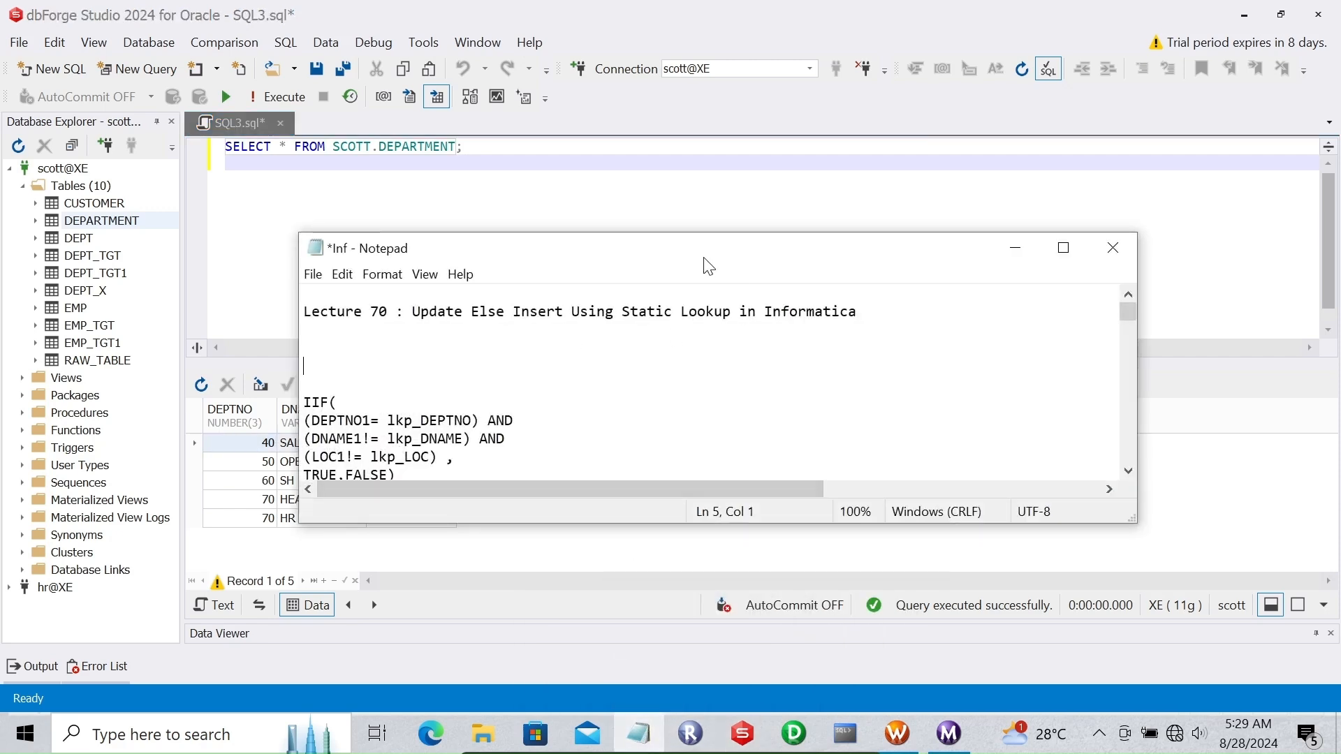
drag(691, 234, 676, 158)
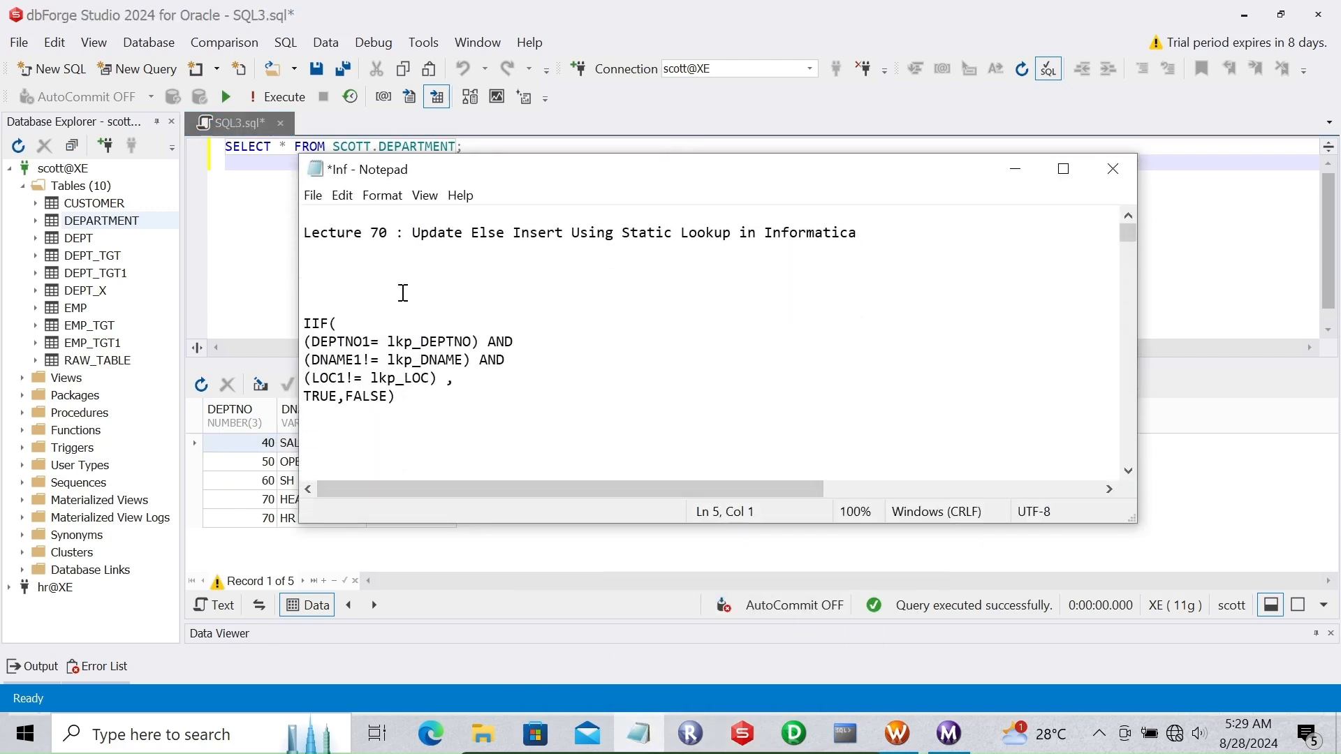
drag(556, 174, 849, 191)
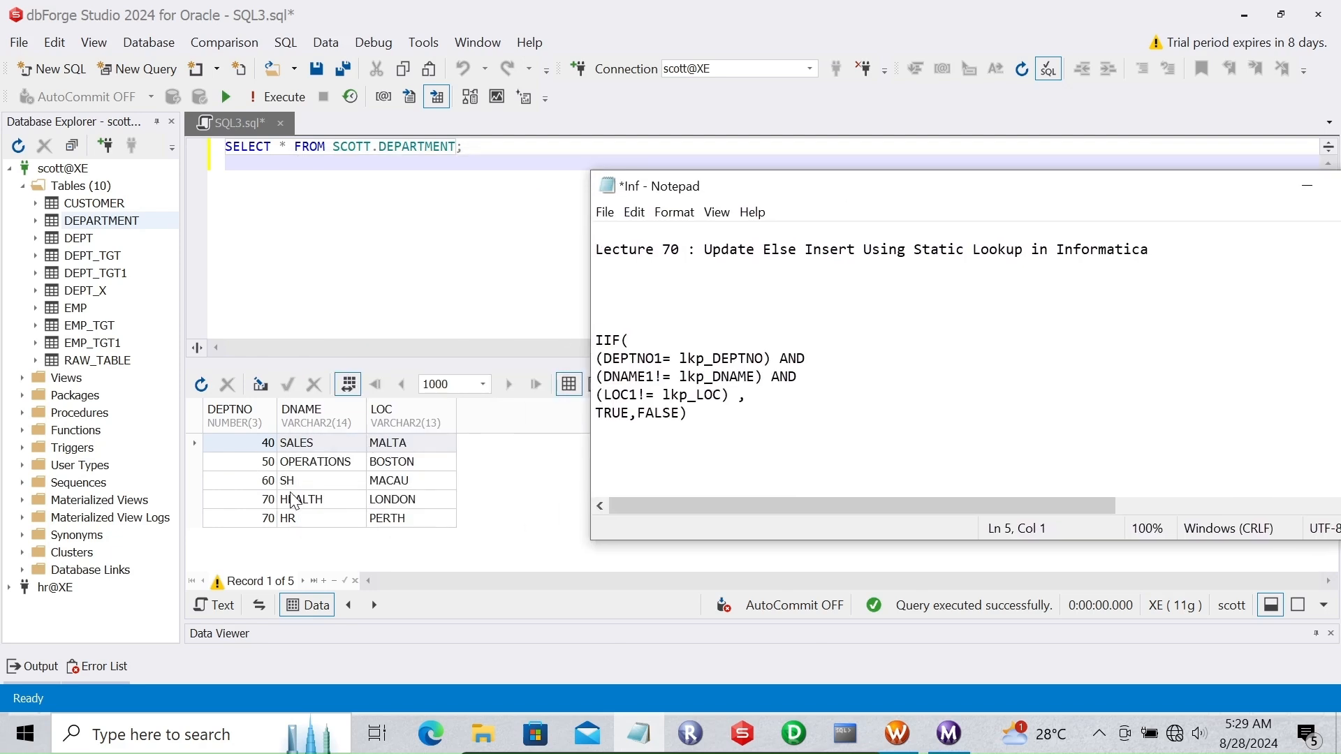
Step: Add an INSERT heading with ISNULL ( LKP_DEPTNO) above the IIF condition in the notes, and label the IIF block UPDATE
text(UPDATE)
key(Up)
text(INSERT)
key(Return)
text(ISNULL)
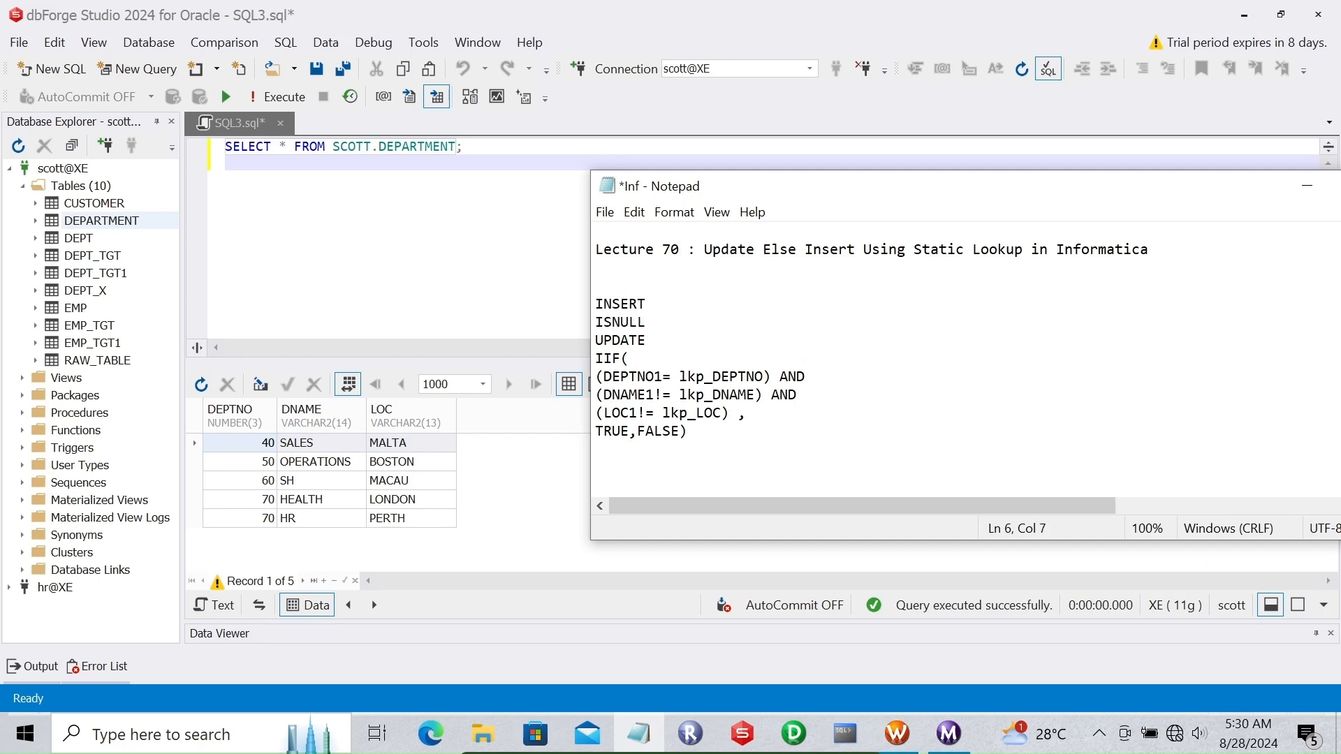
text( ( DEPTNO)
key(Return)
key(Return)
key(Up)
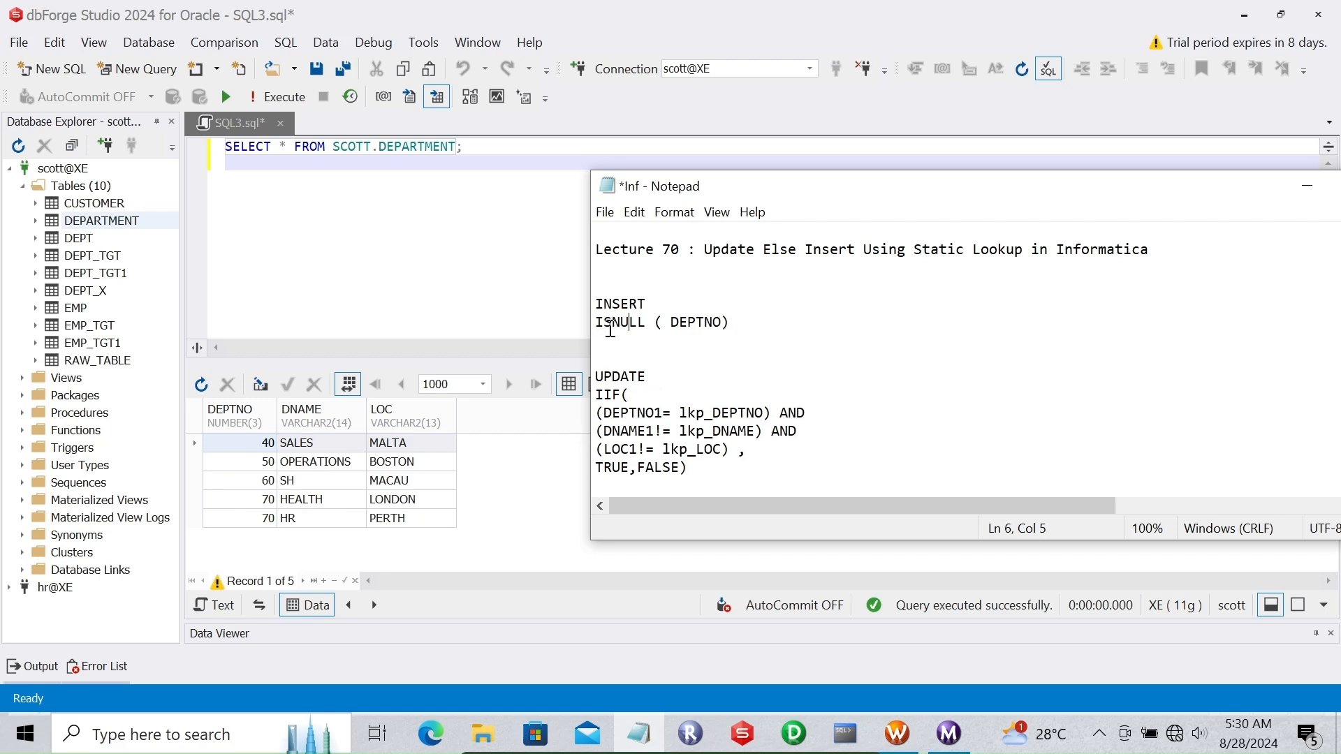
text(LKP_)
Step: Write the example comparison 70 =70 after IIF( in the update condition of the notes
click(658, 394)
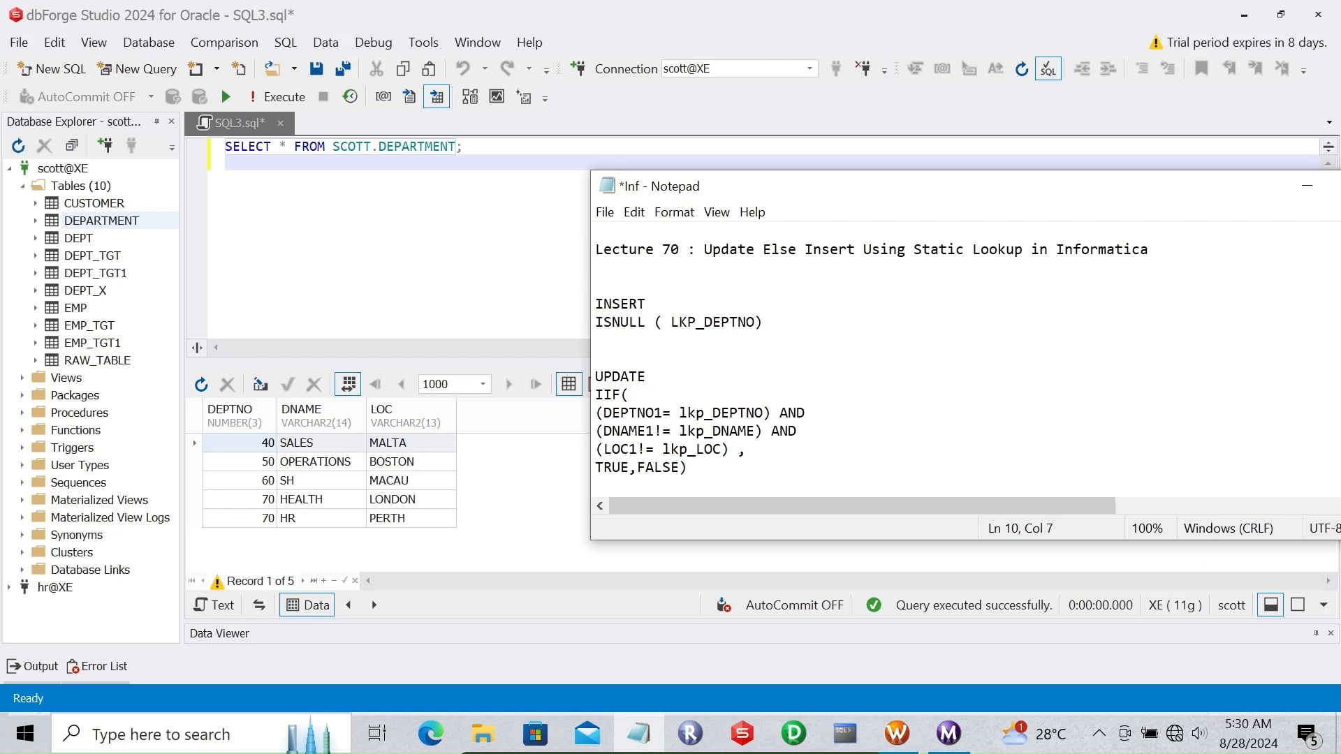
text(70 =70)
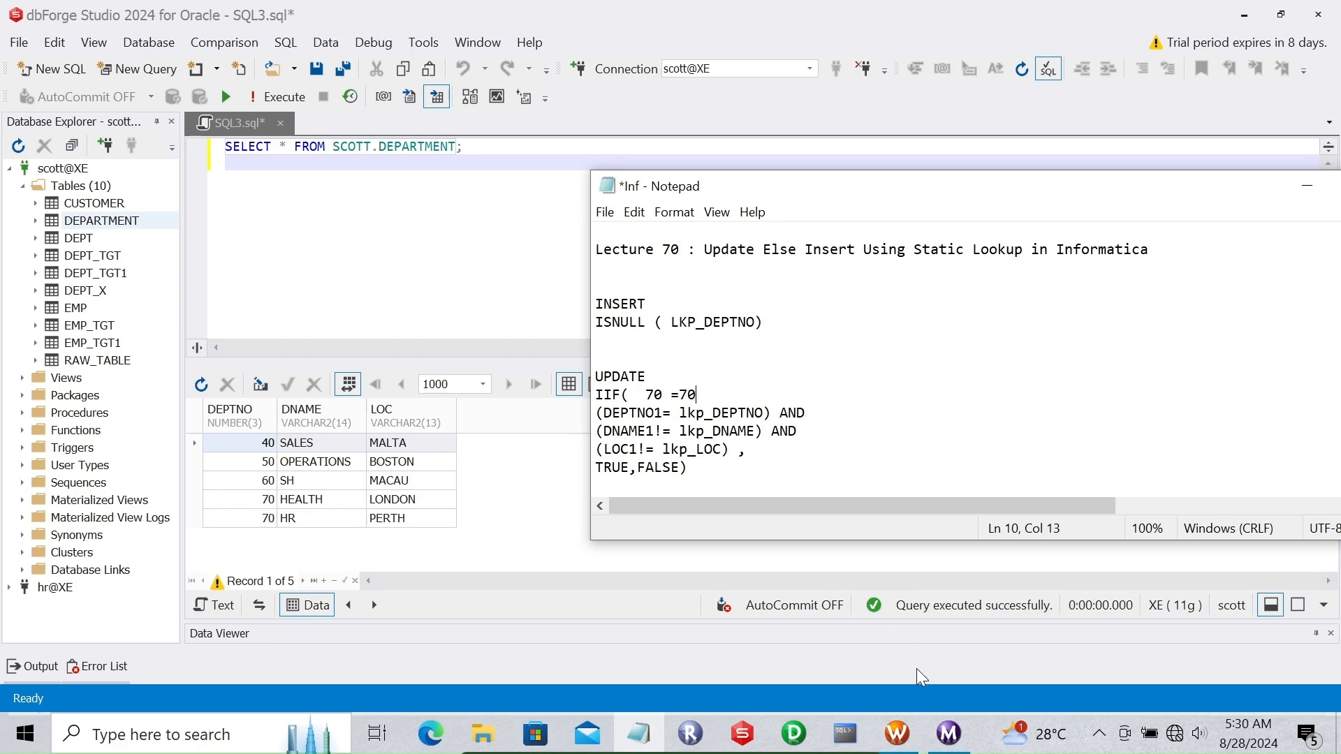
click(948, 732)
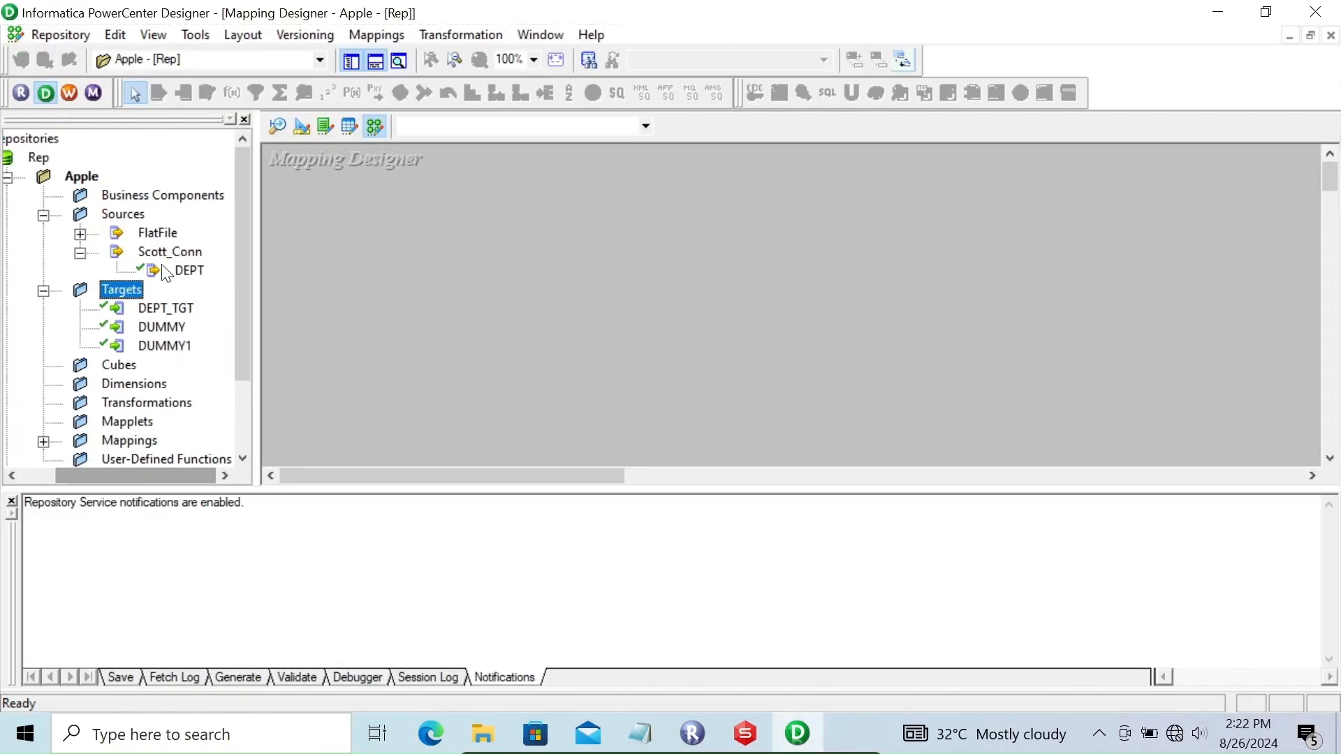
Step: In PowerCenter Designer, create the mapping m_update_else_insert_dynamic from the Scott_Conn DEPT source and reposition the added source objects
click(175, 270)
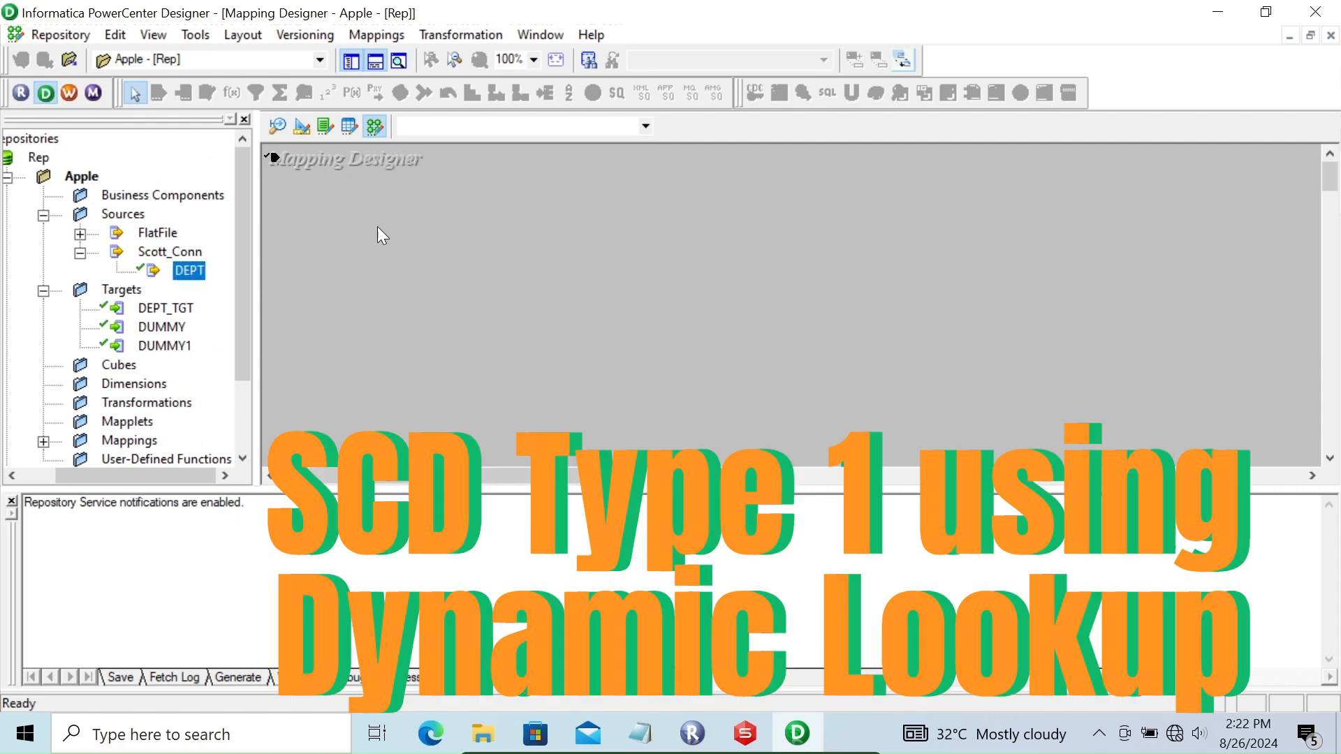
drag(189, 271, 363, 219)
text(m)
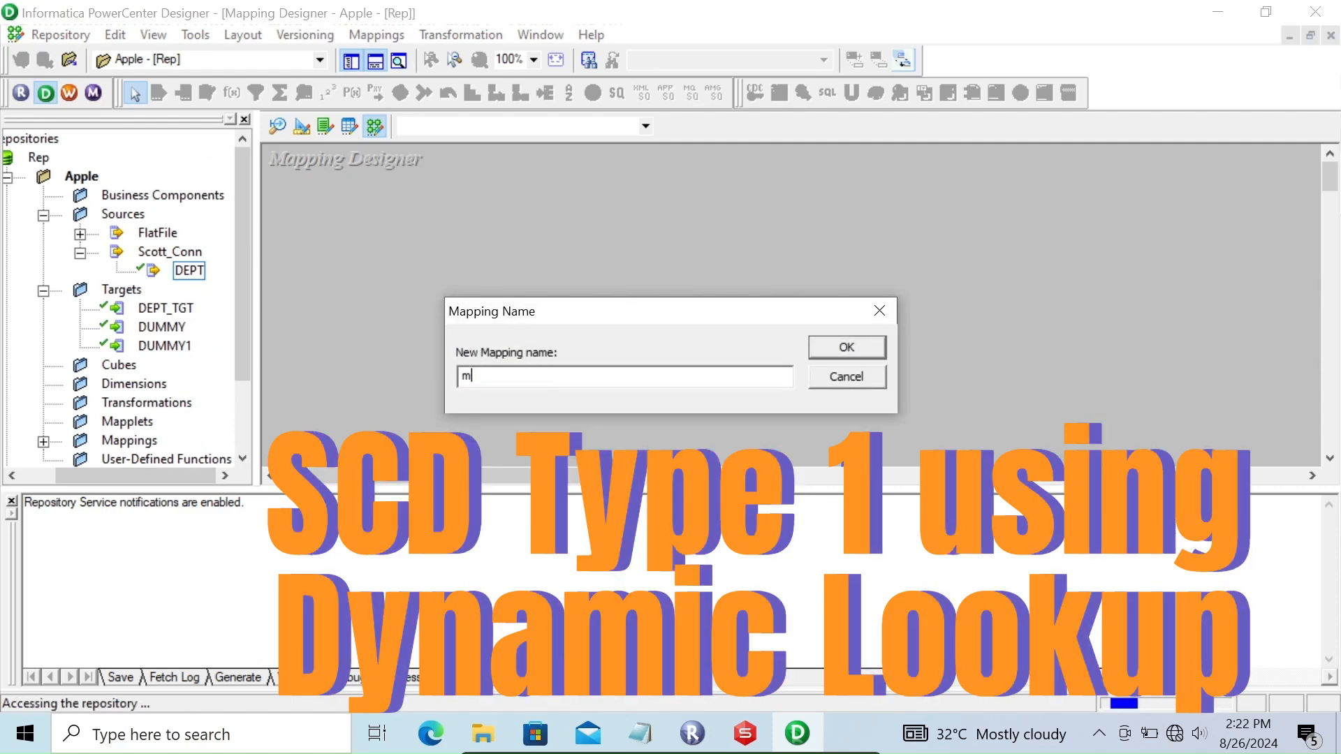
text(_)
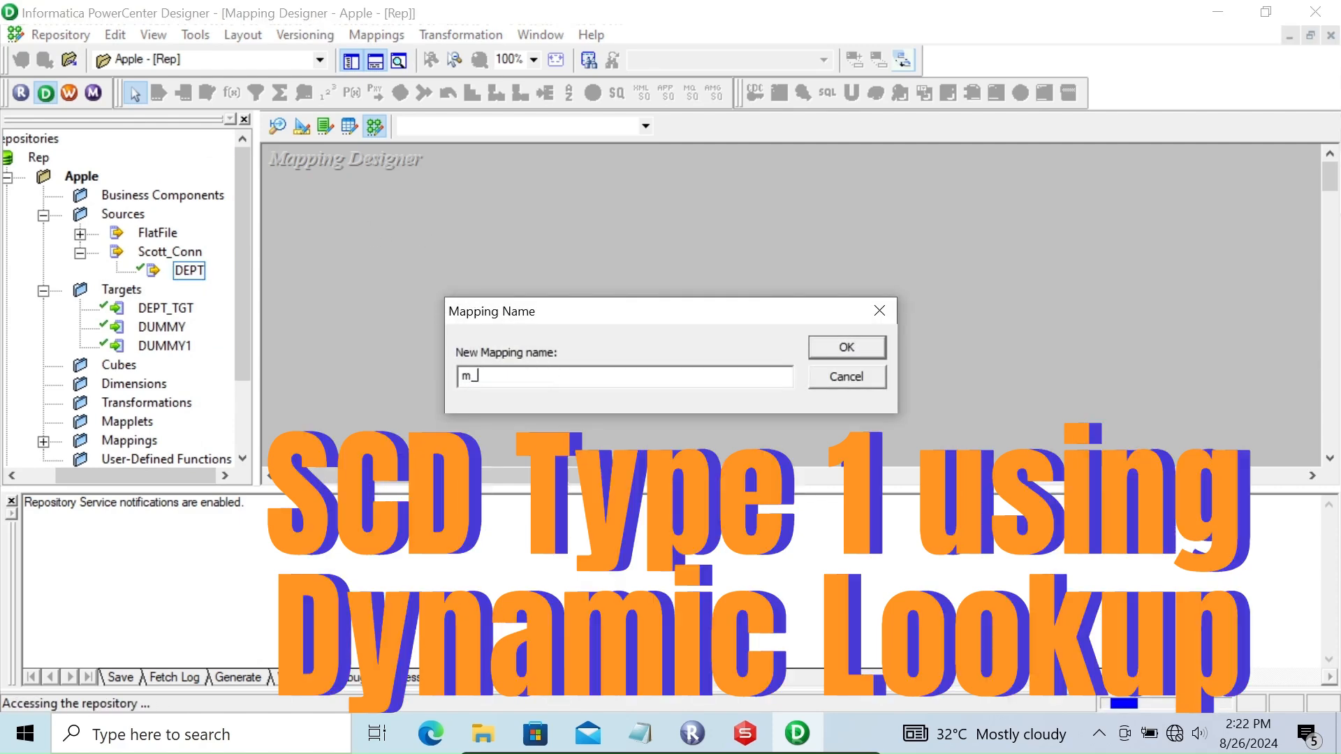
text(update_else_insert_dynamic)
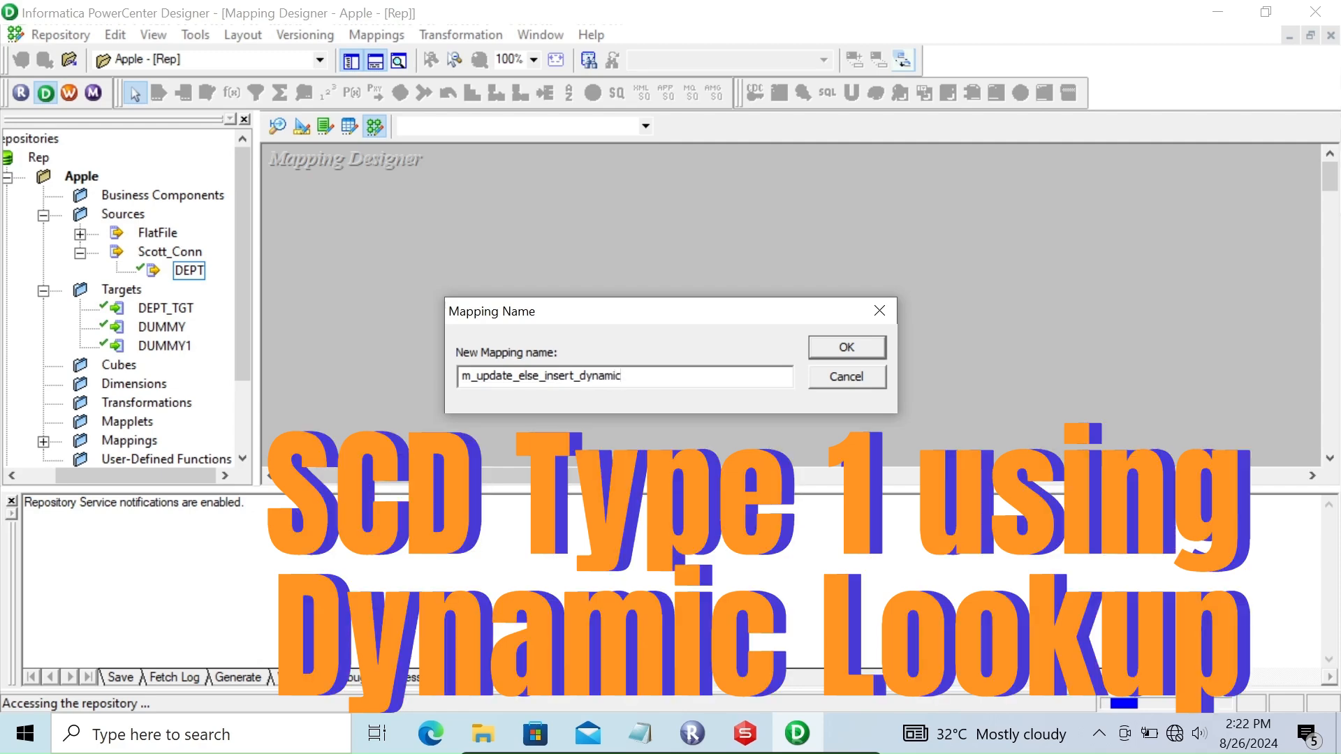
key(Return)
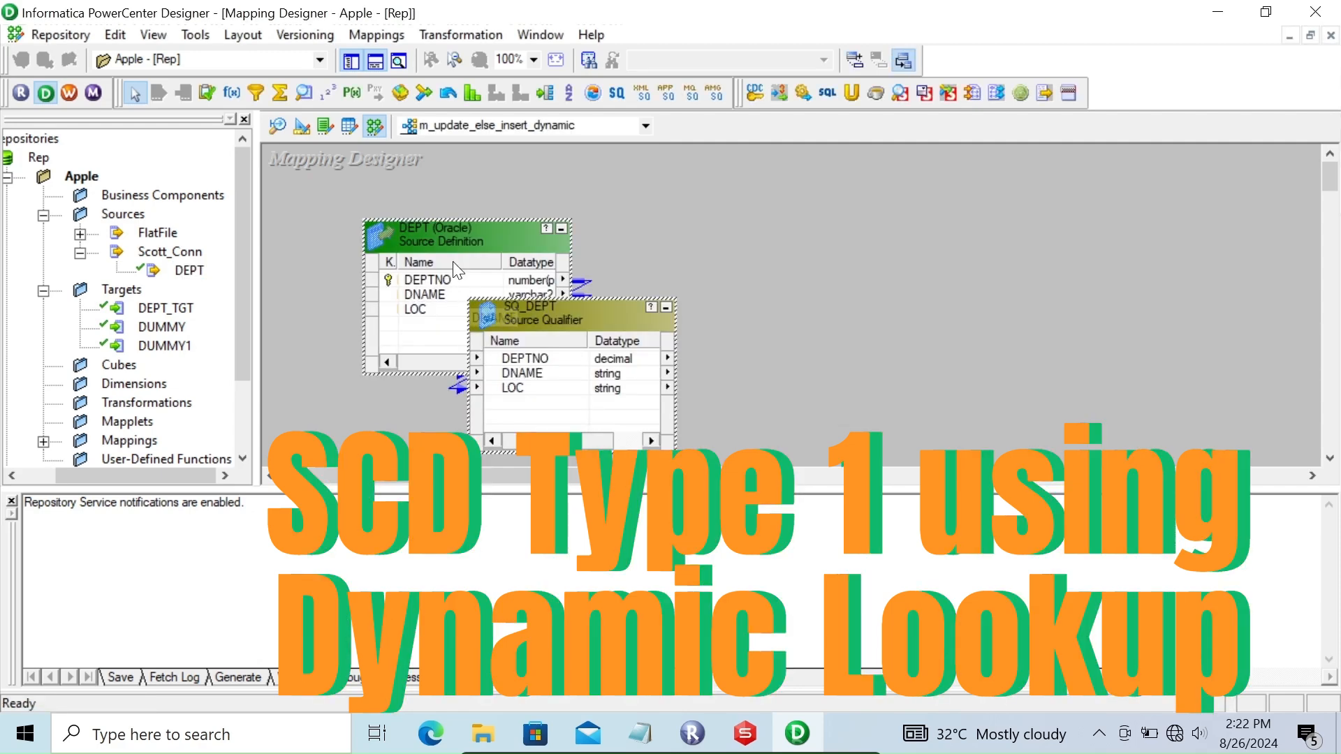
drag(450, 232, 375, 179)
Step: Preview the DEPT source rows through the Scott_Conn (Oracle in XE) data source, entering the database username and password, and close the preview
right_click(376, 179)
click(433, 232)
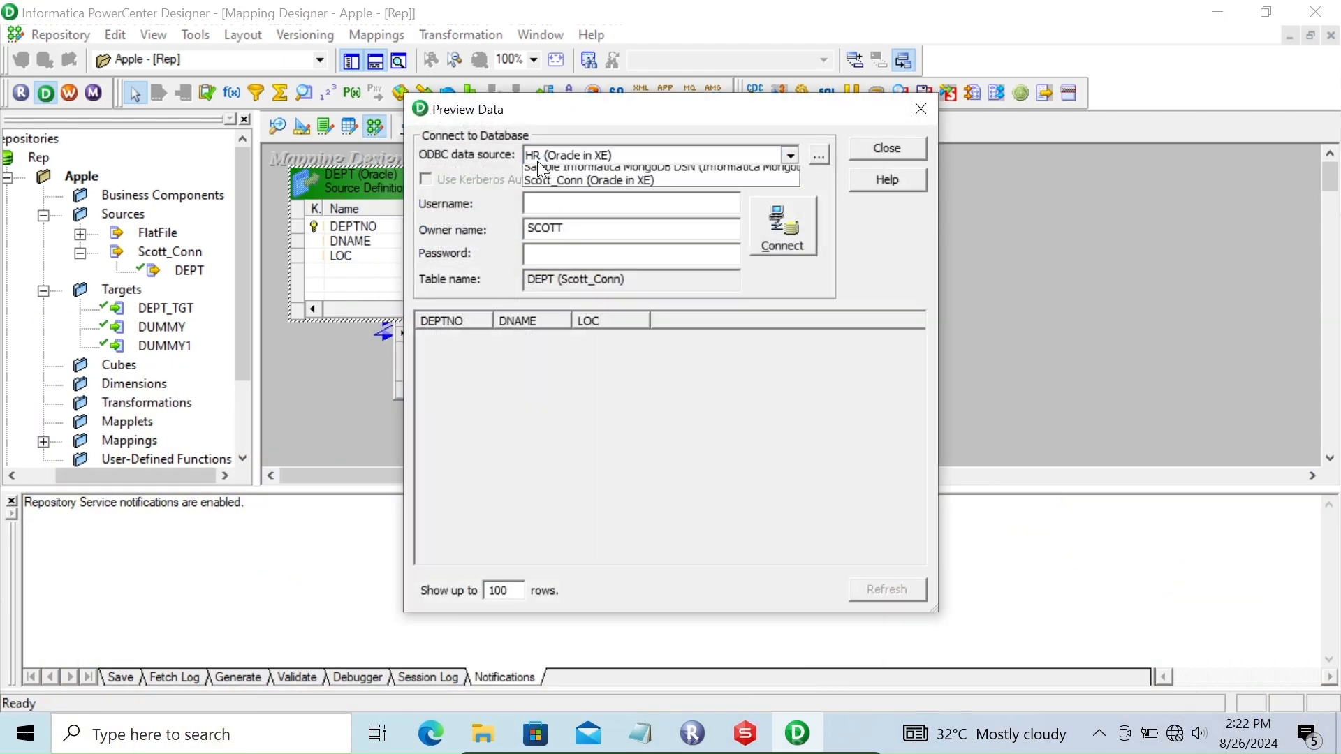
click(537, 161)
click(554, 215)
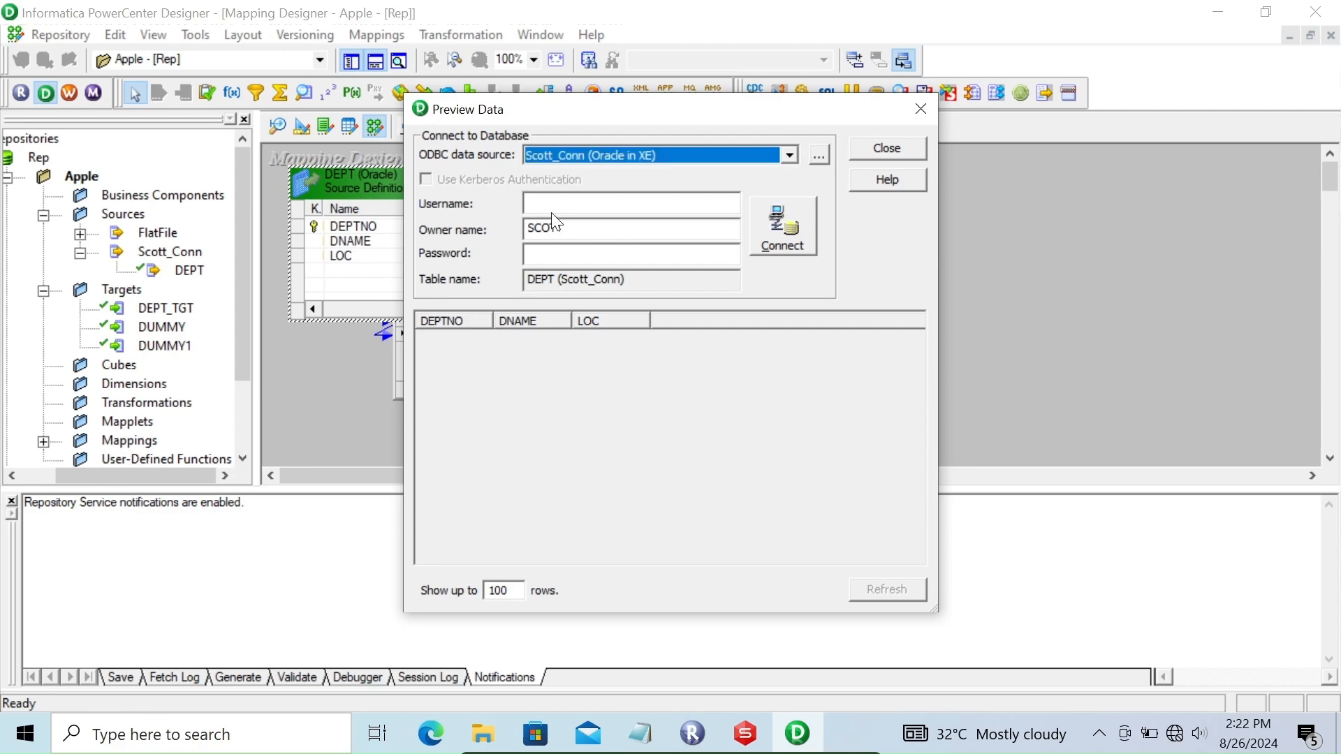
click(551, 206)
text(scot)
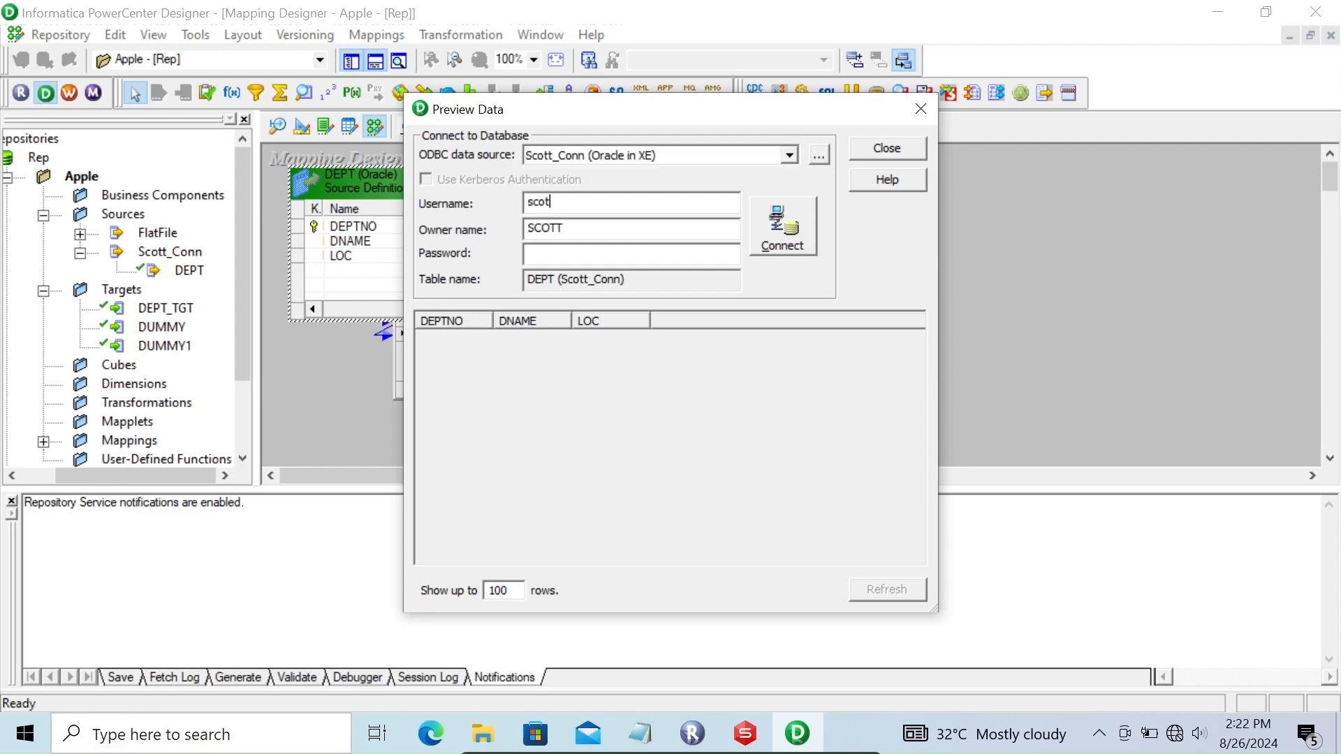
key(Tab)
key(Tab)
text(tiger)
key(Return)
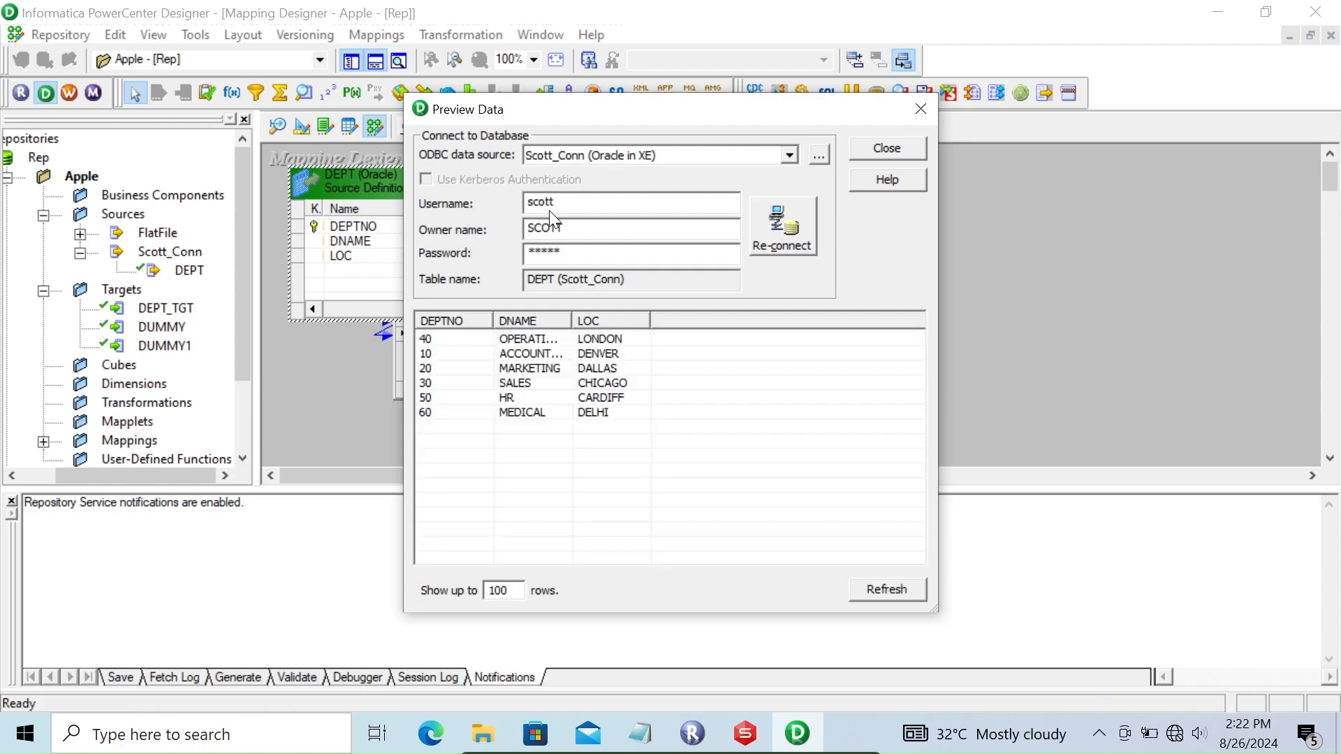
drag(649, 321, 676, 327)
click(882, 148)
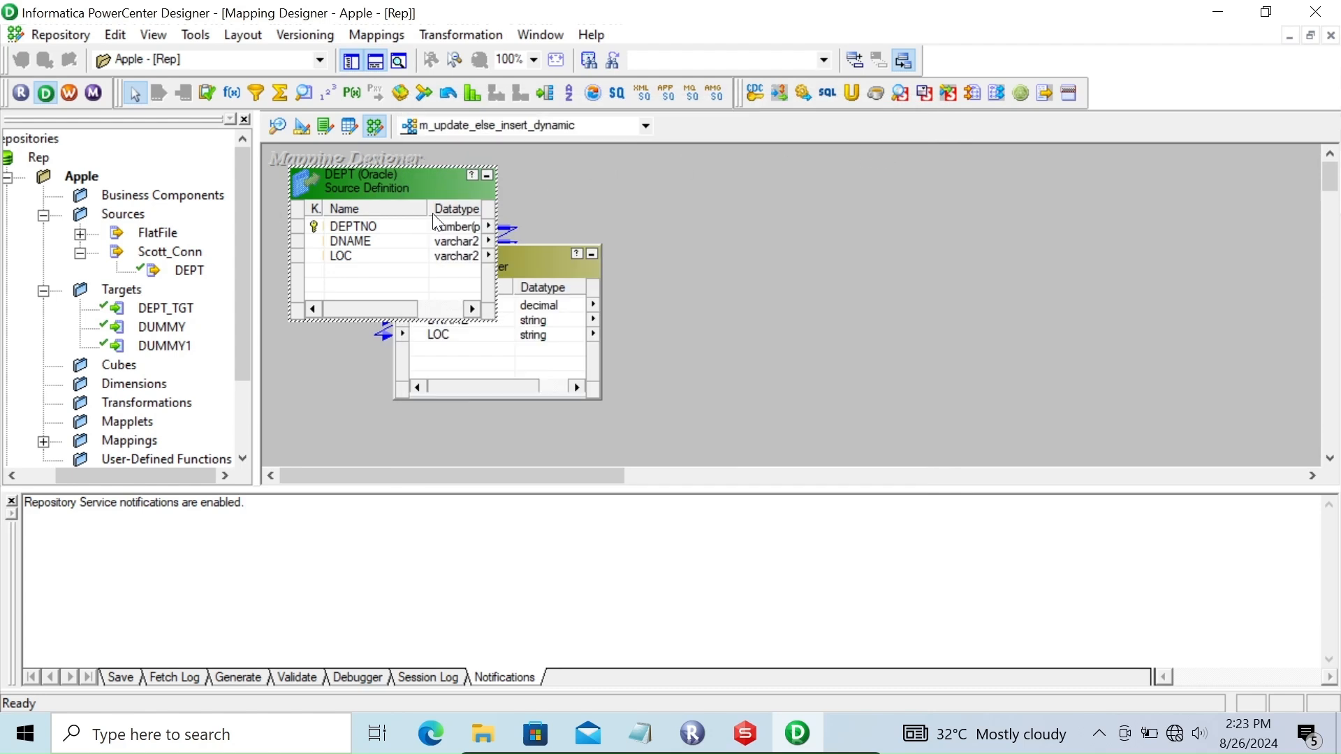
Step: Add a Lookup transformation on the DEPT_TGT target and link DEPTNO, DNAME and LOC from SQ_DEPT into it
click(304, 93)
click(750, 187)
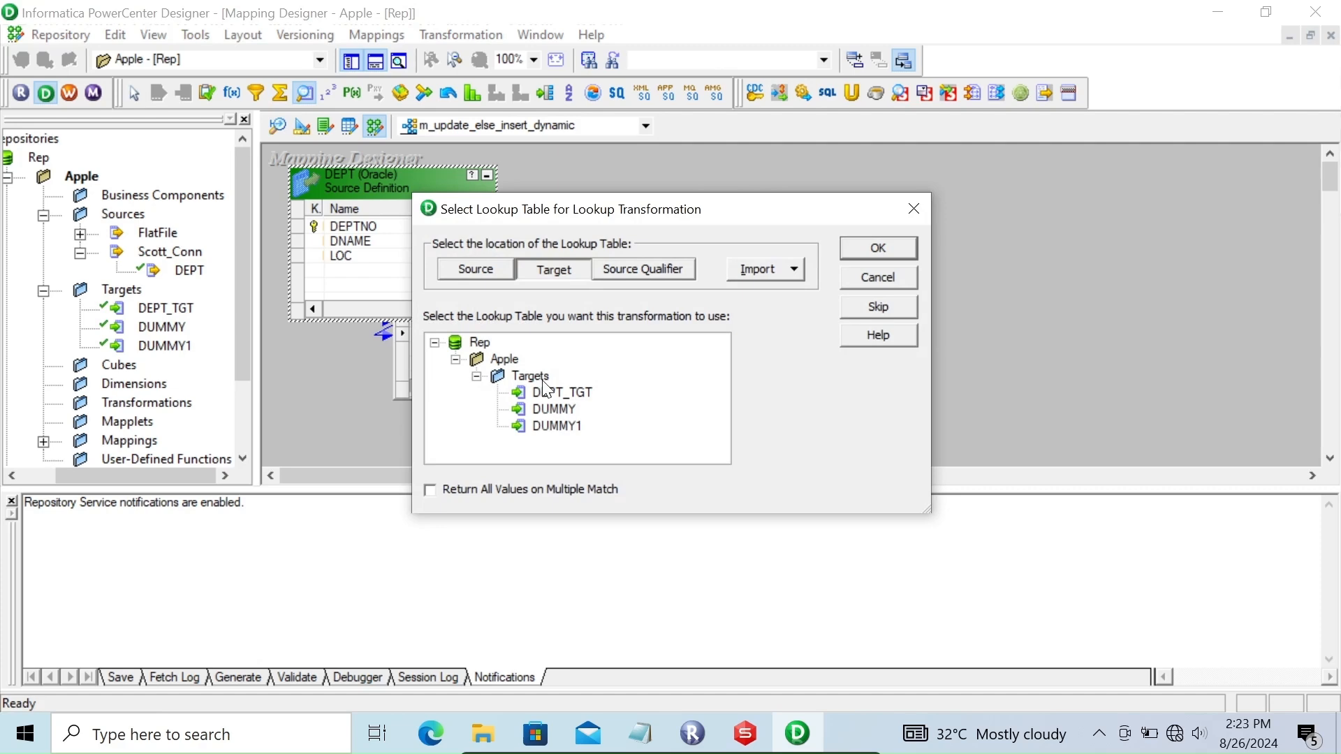
click(877, 249)
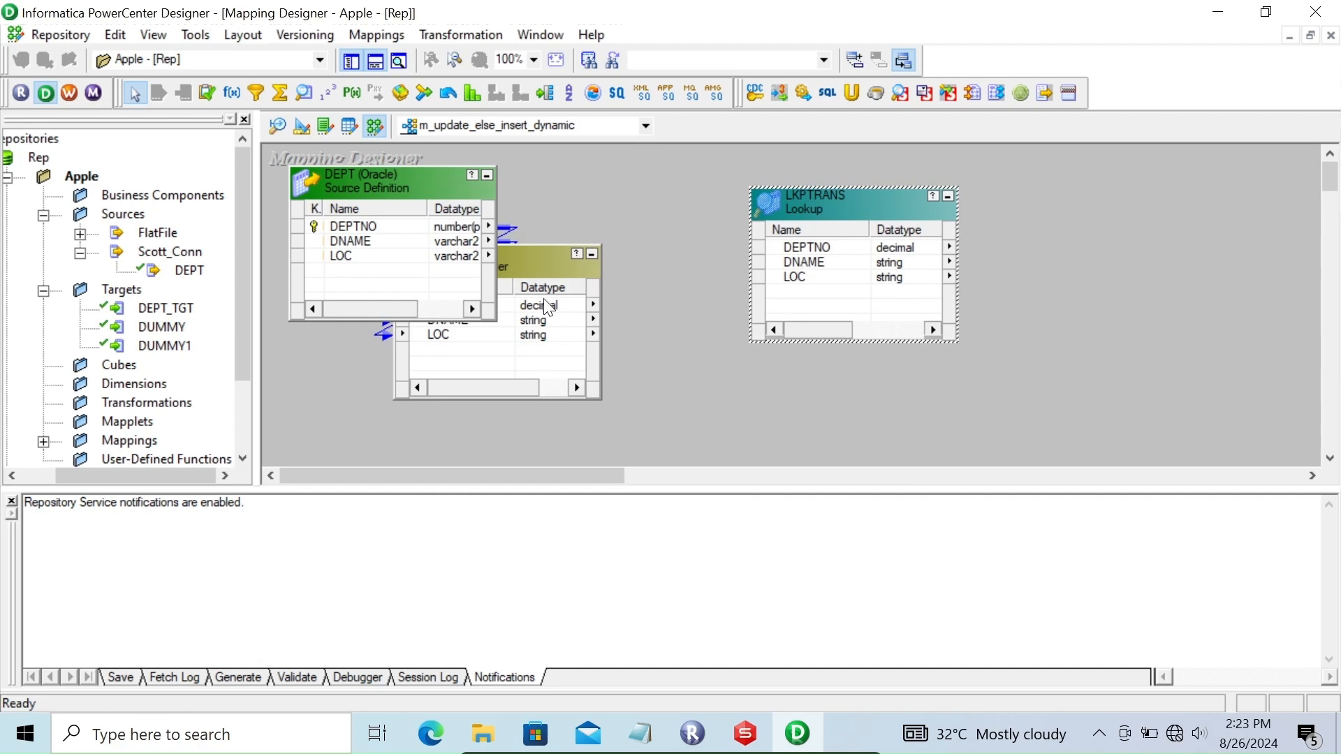
right_click(521, 308)
click(580, 322)
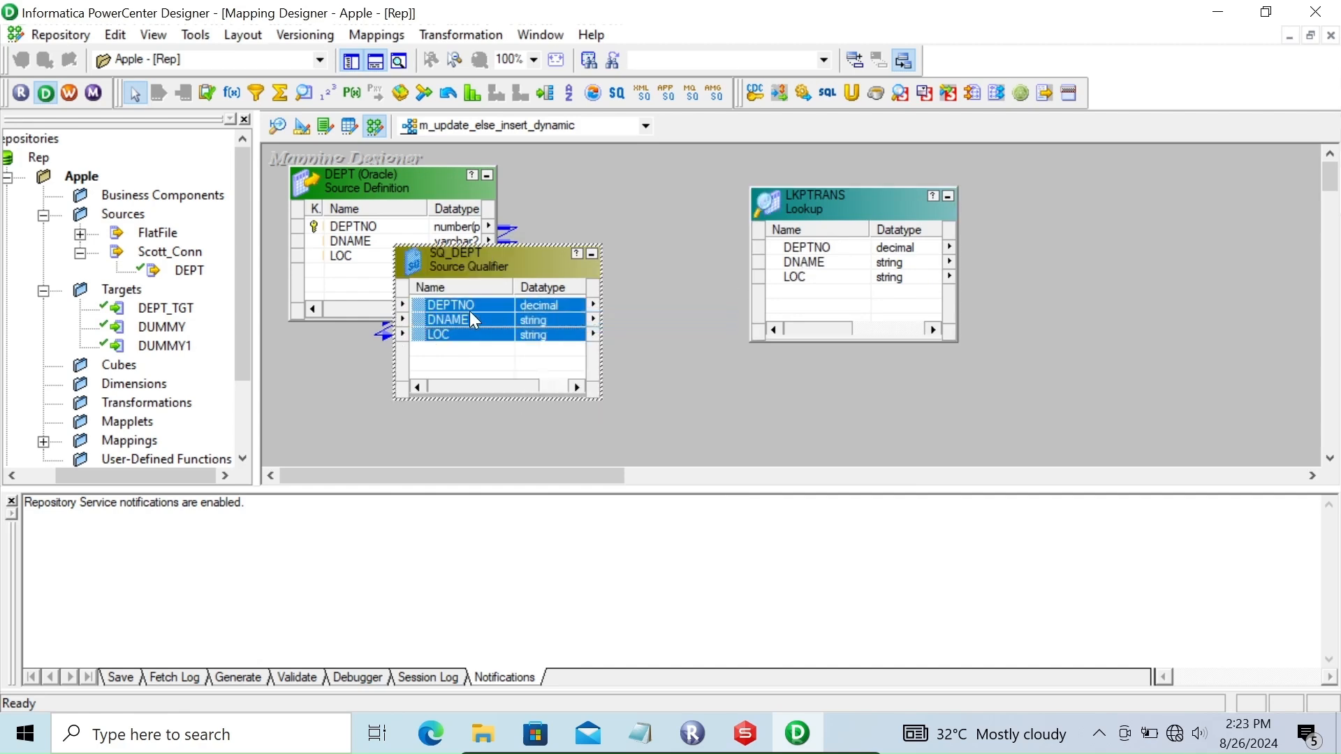
drag(426, 315, 808, 289)
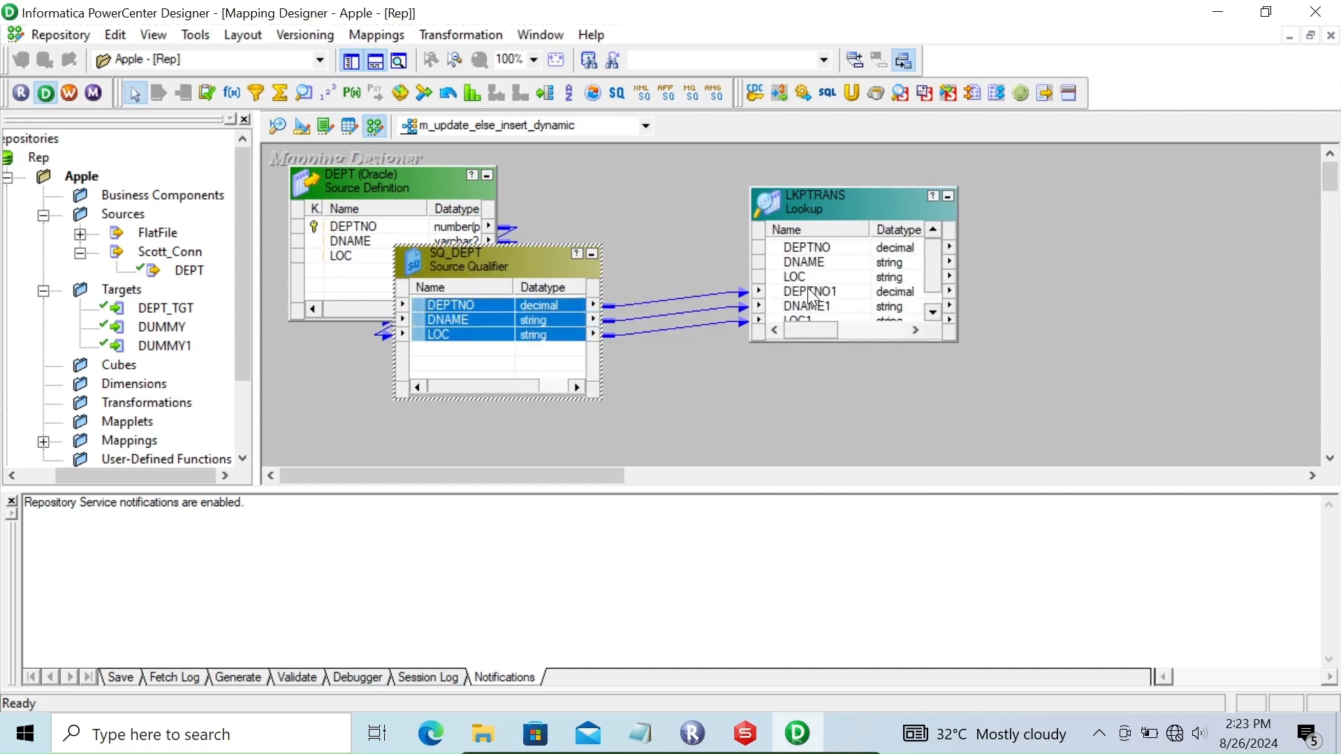
Step: Add the lookup condition DEPTNO = DEPTNO1 to LKPTRANS and check it against the port list
double_click(805, 208)
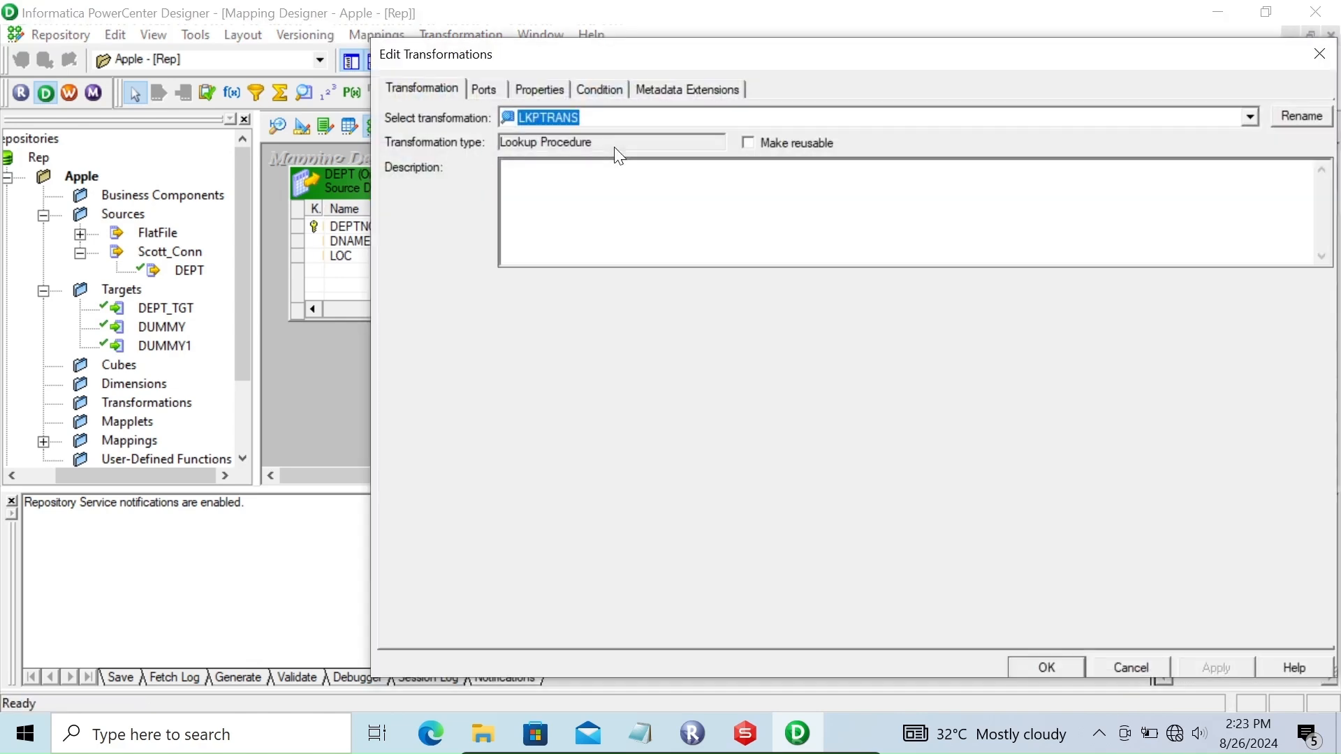
click(598, 91)
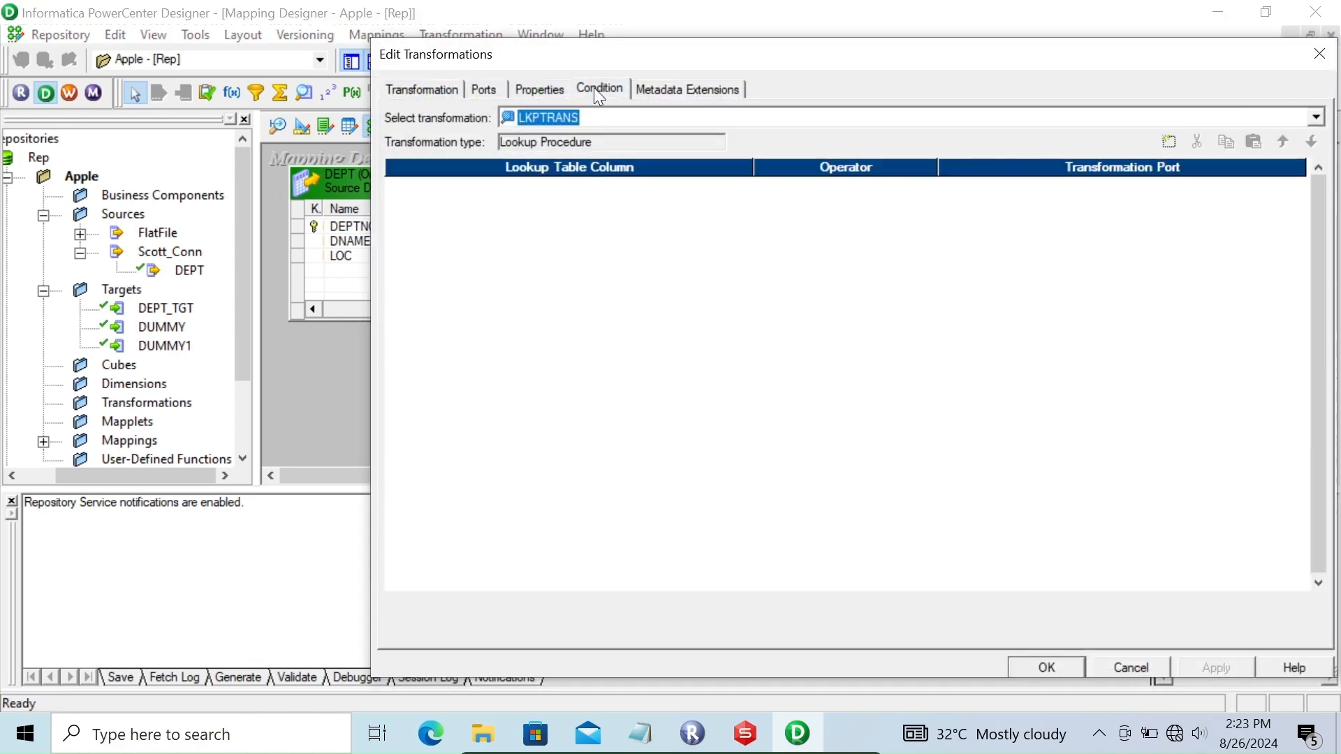
click(1167, 142)
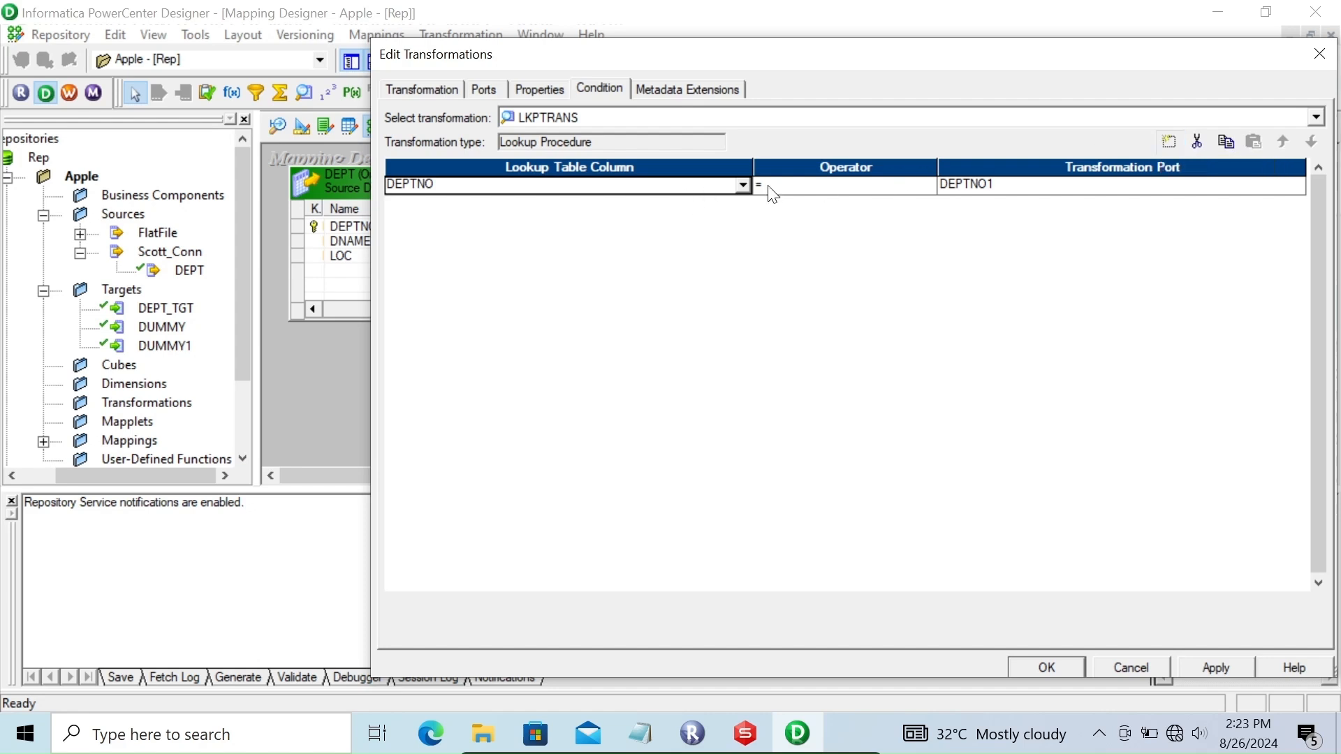
click(485, 89)
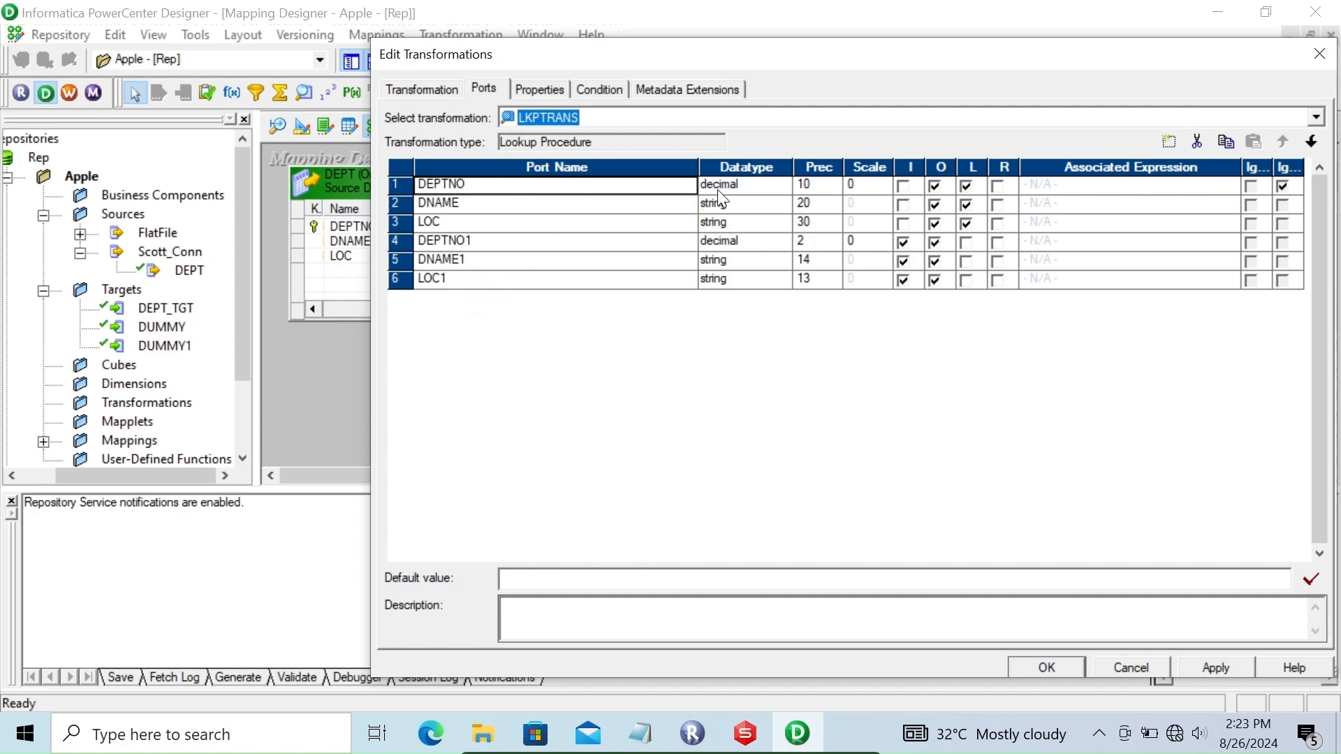
click(602, 91)
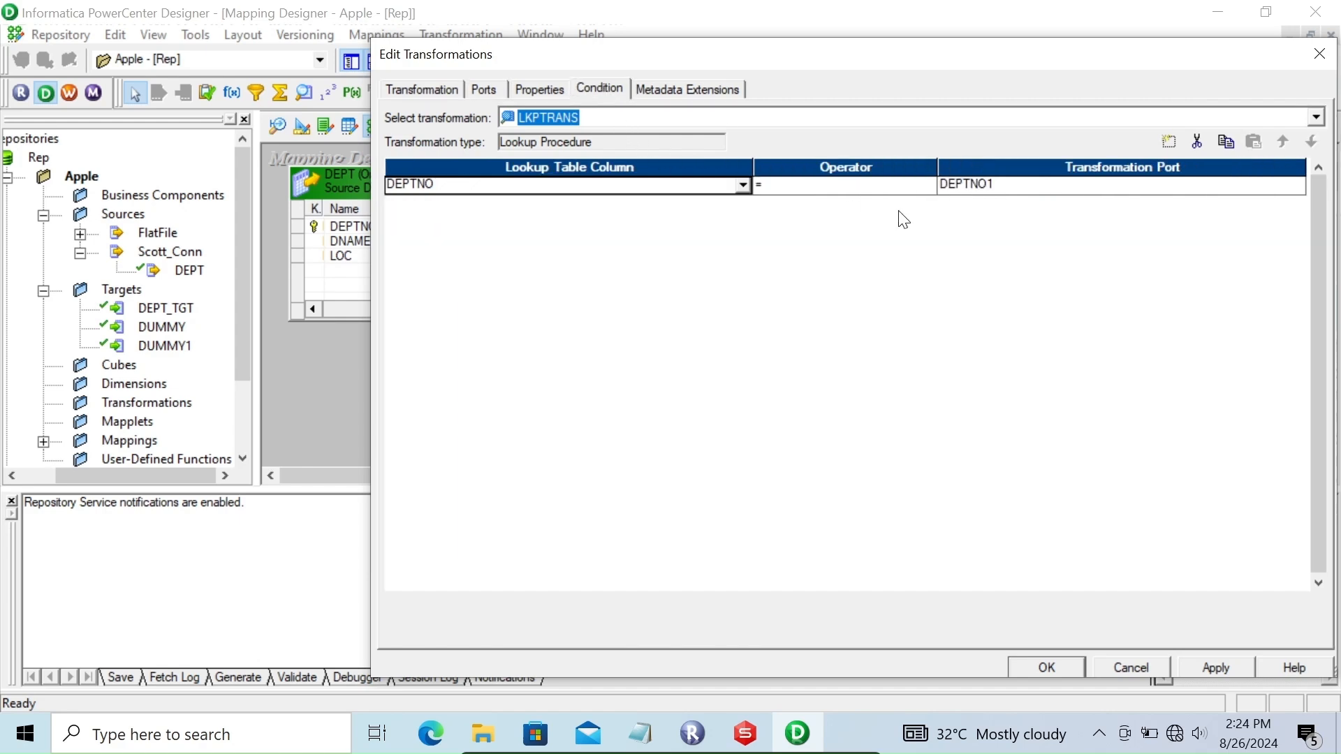
click(485, 94)
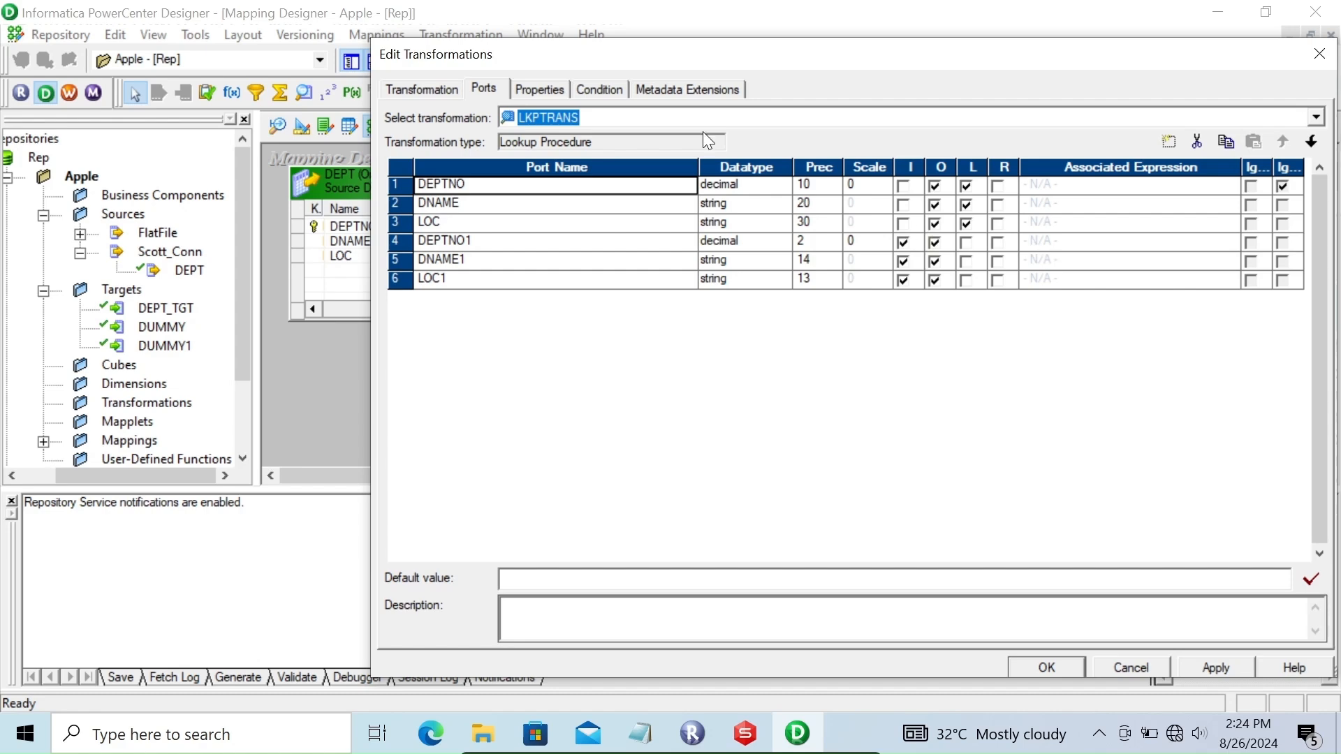
Step: Enable Dynamic Lookup Cache and Insert Else Update in the properties of LKPTRANS
click(544, 101)
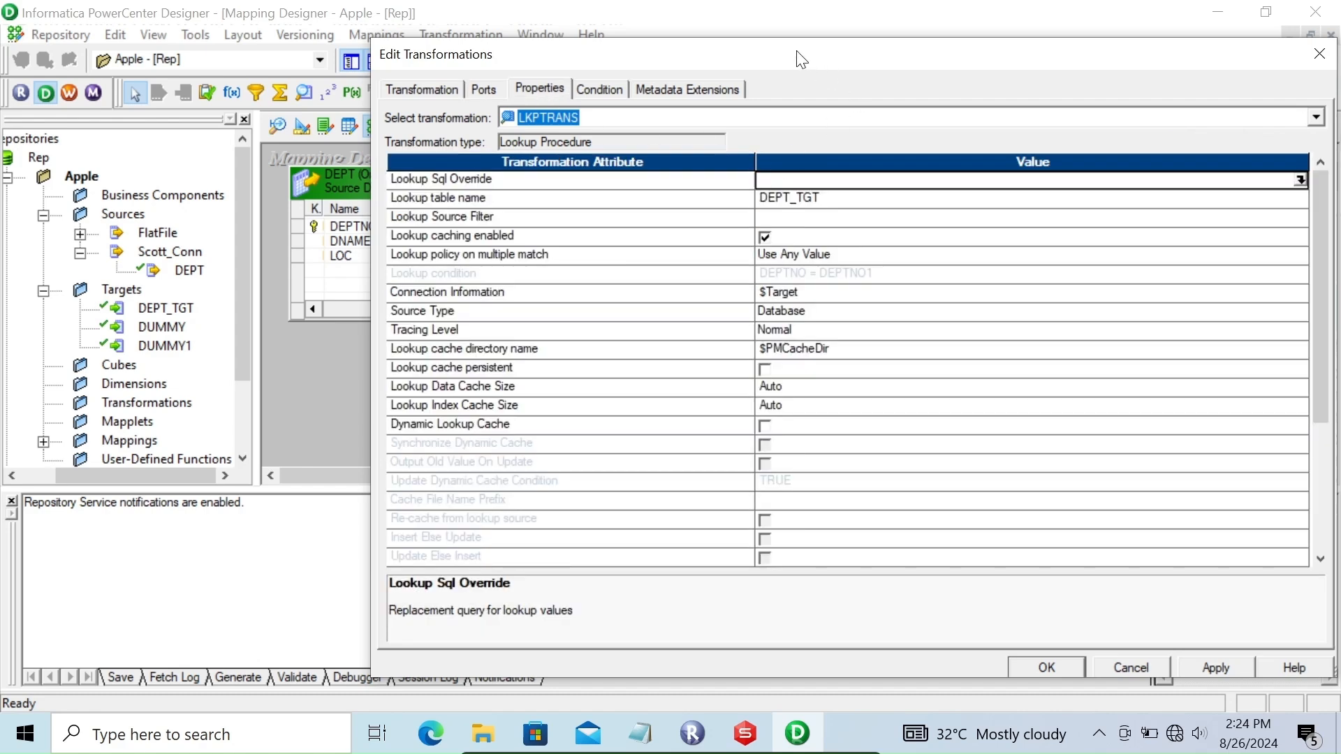
click(766, 425)
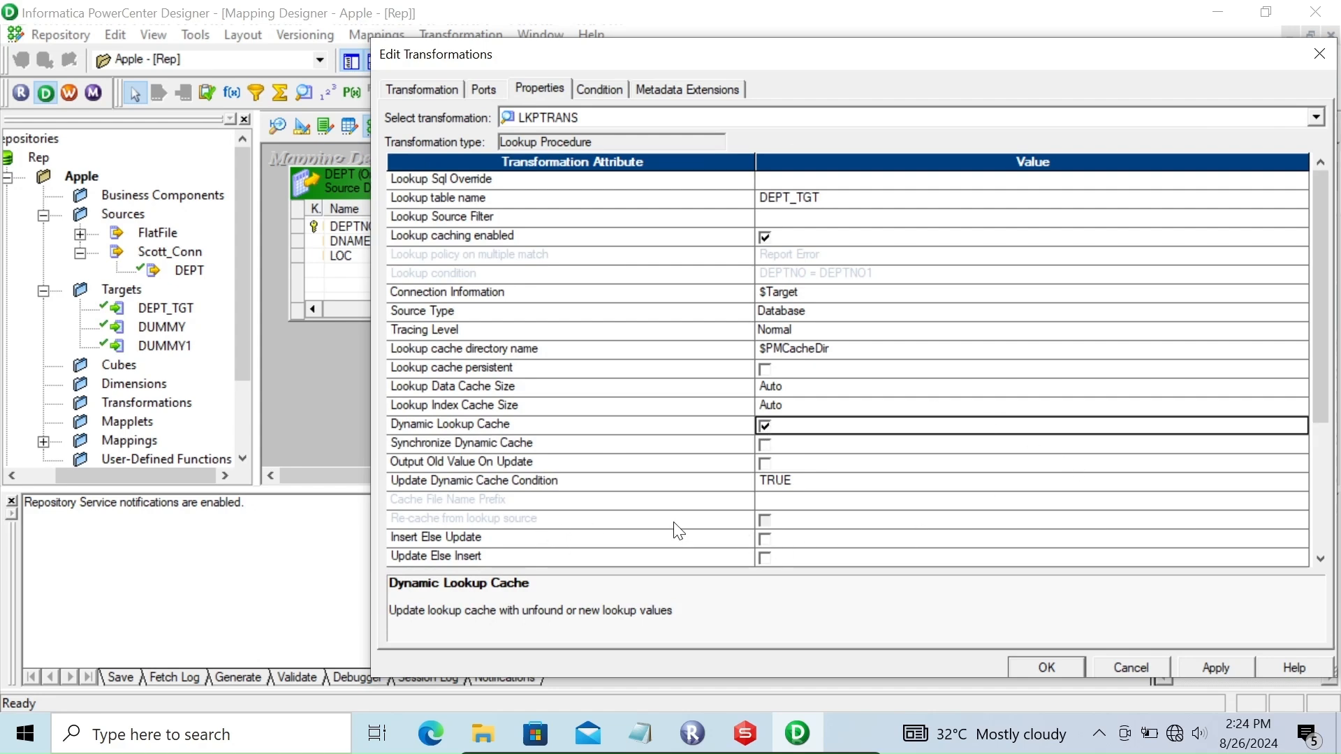
click(768, 542)
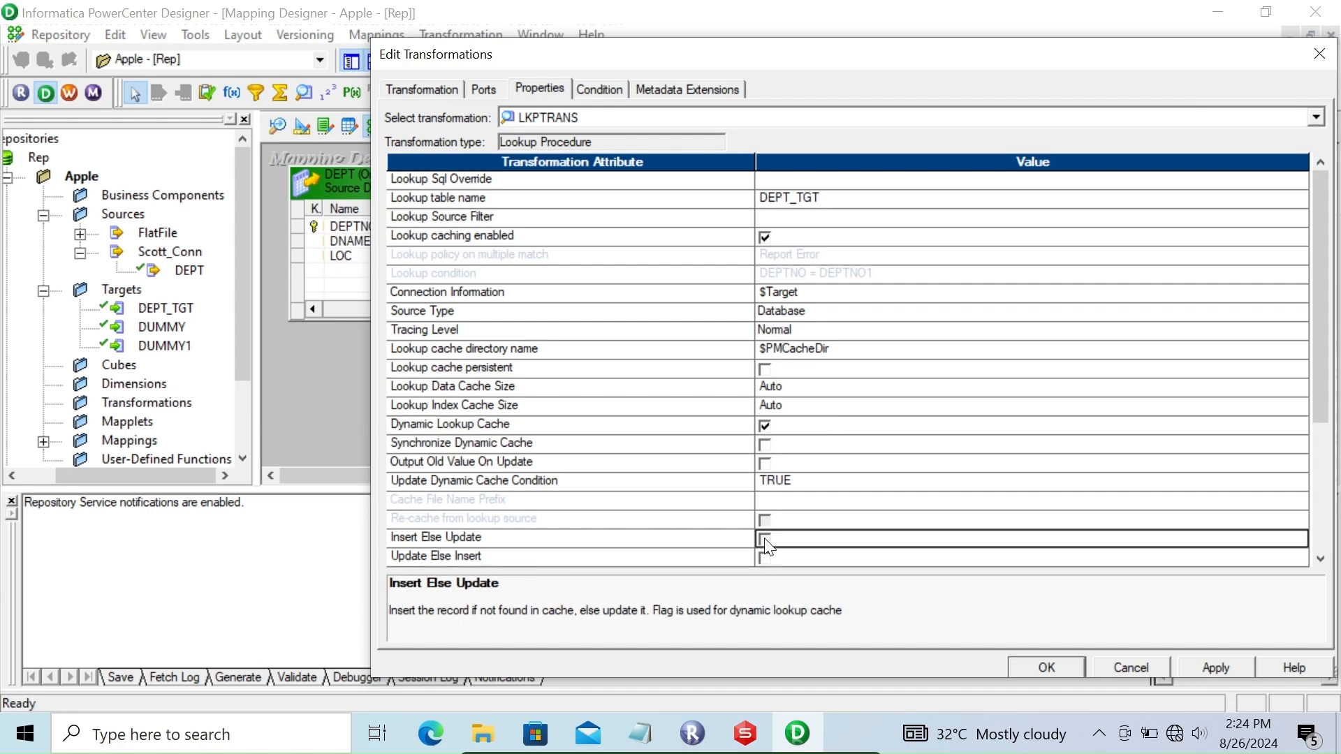
click(765, 539)
Step: Associate the lookup port DNAME with DNAME1 and LOC with LOC1, and apply the LKPTRANS changes
click(480, 88)
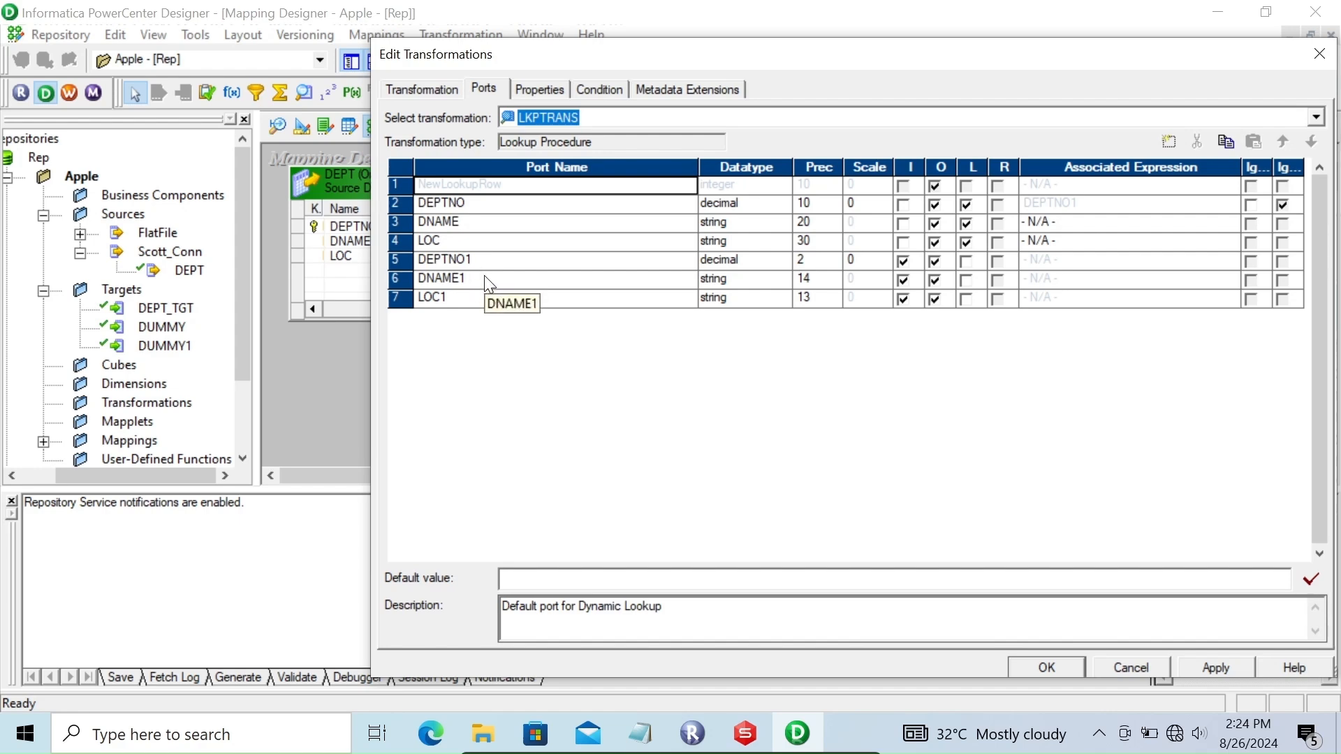
click(1129, 225)
click(1058, 269)
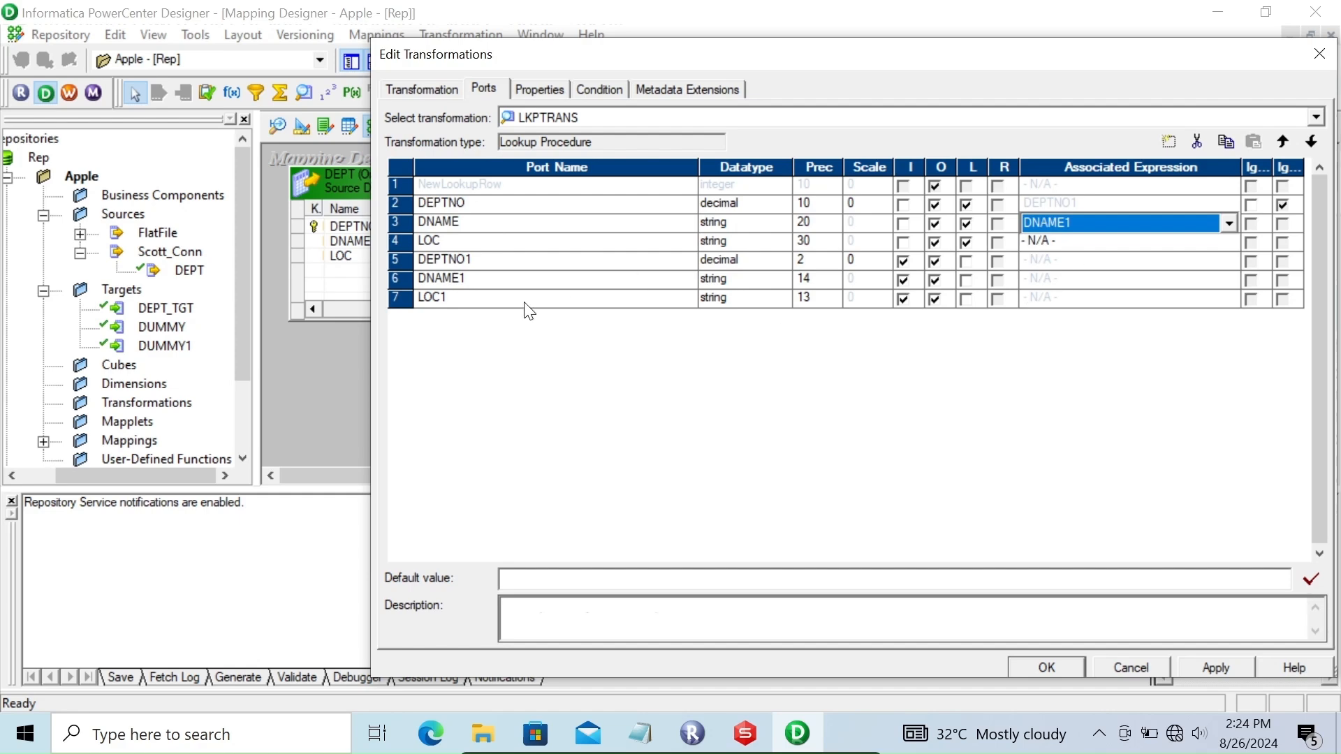
click(1070, 242)
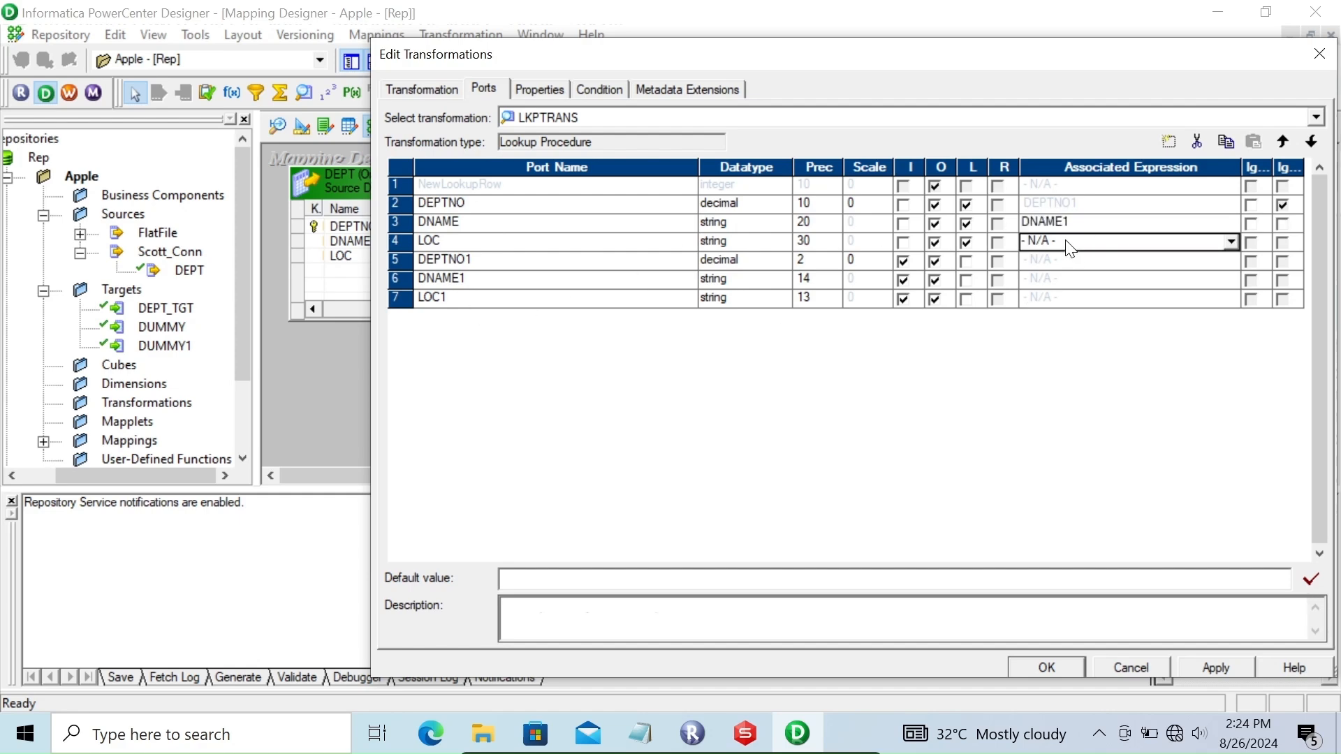
click(1066, 241)
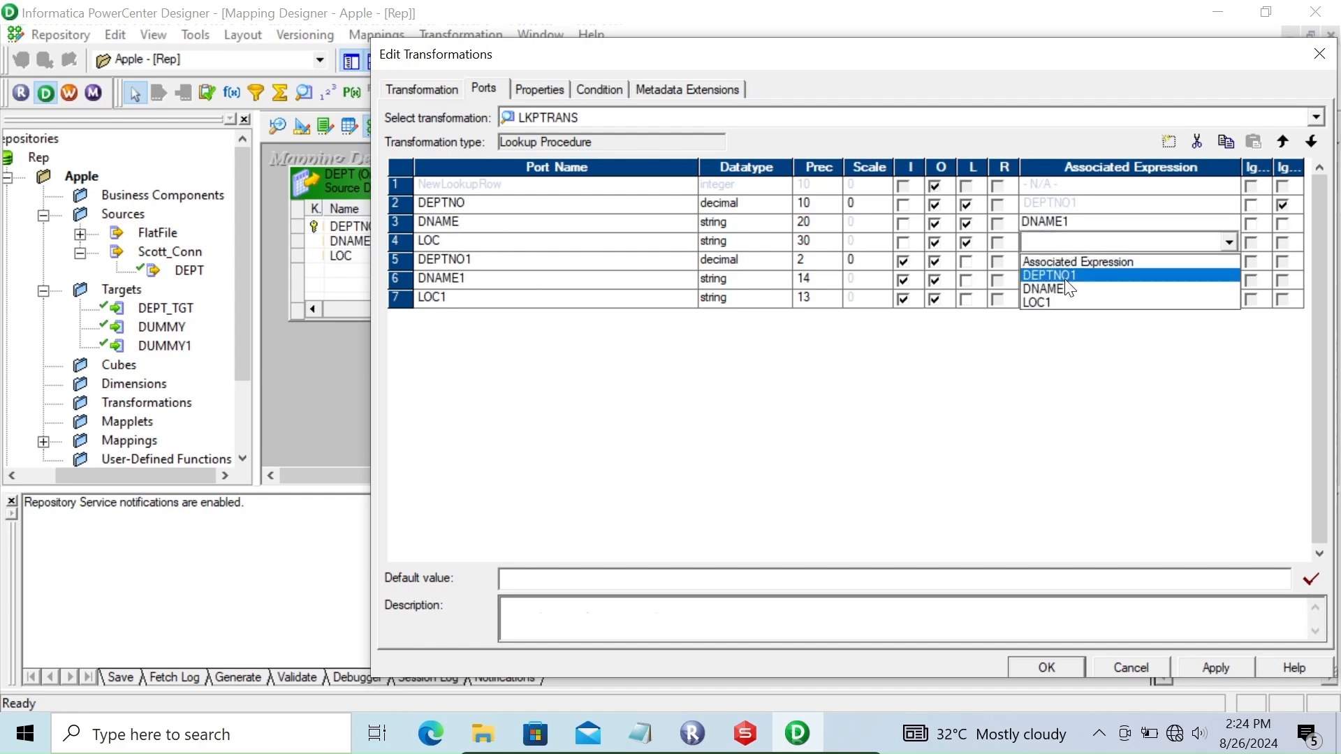
click(1061, 304)
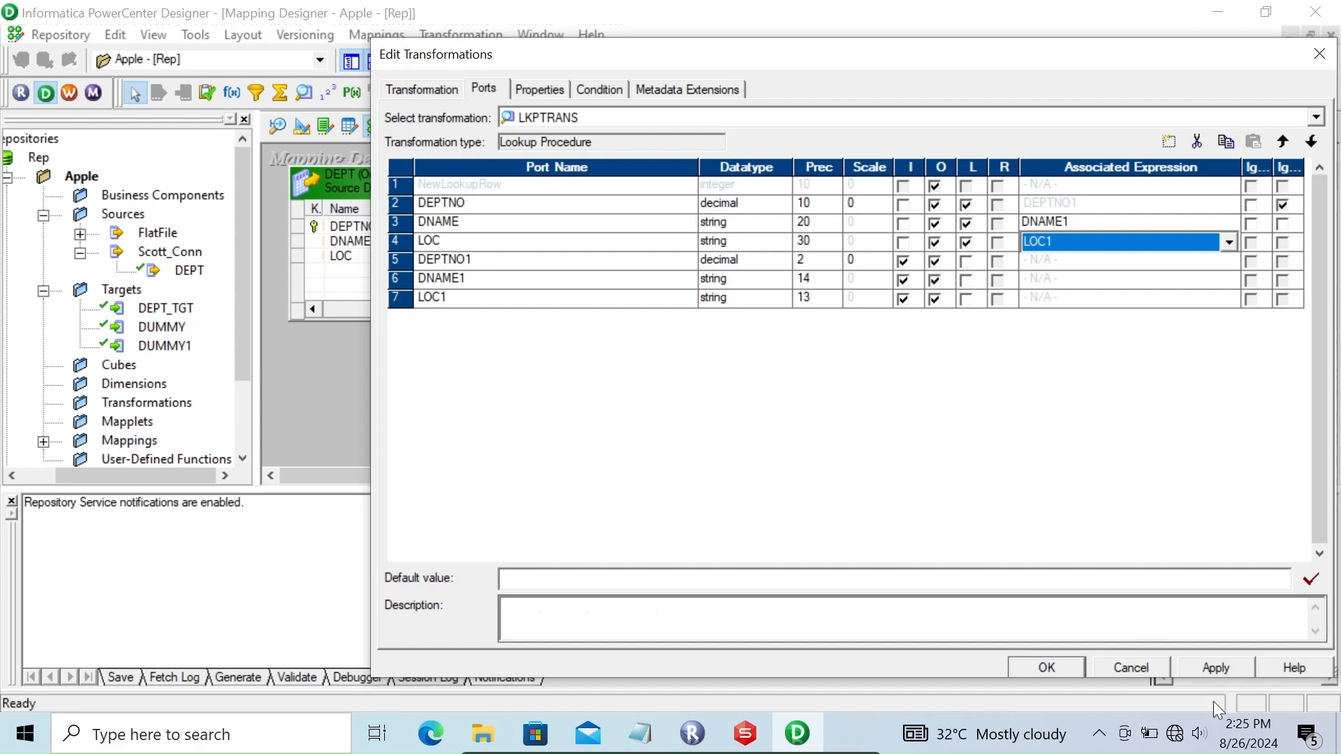
click(1204, 669)
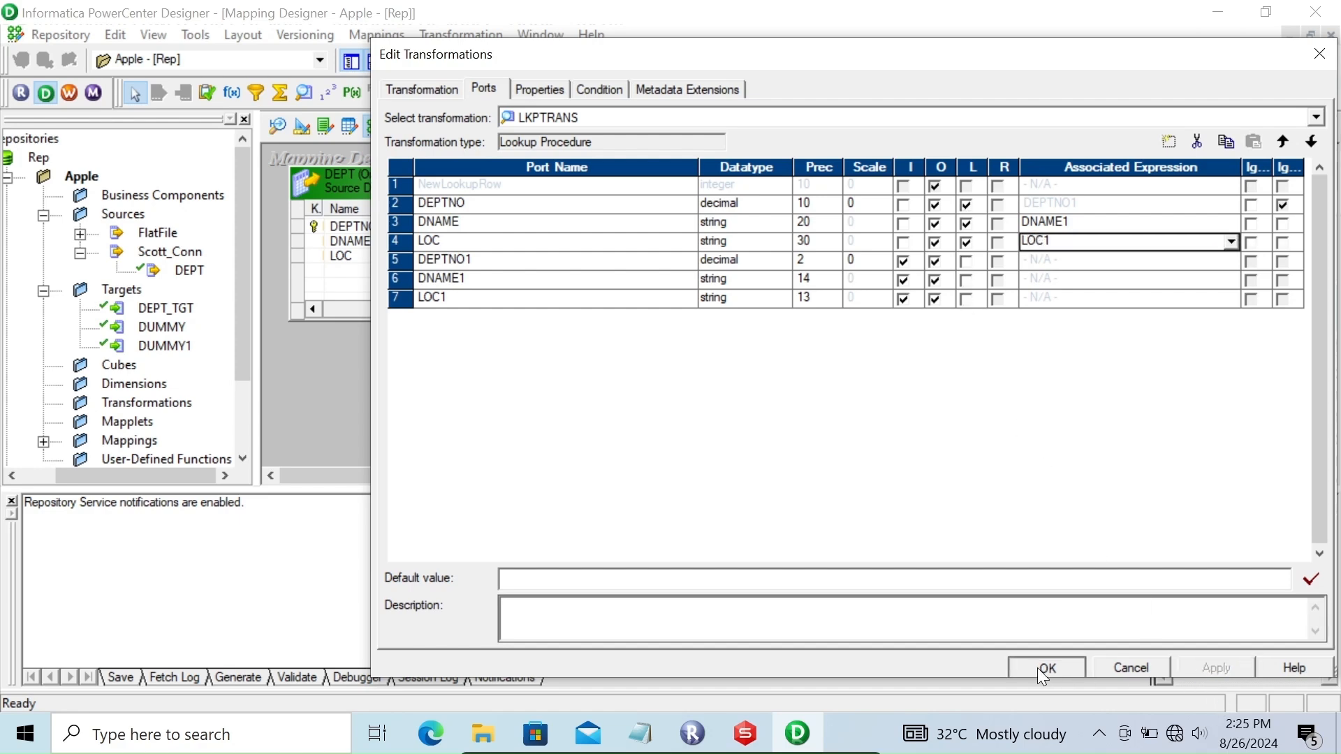
click(1038, 668)
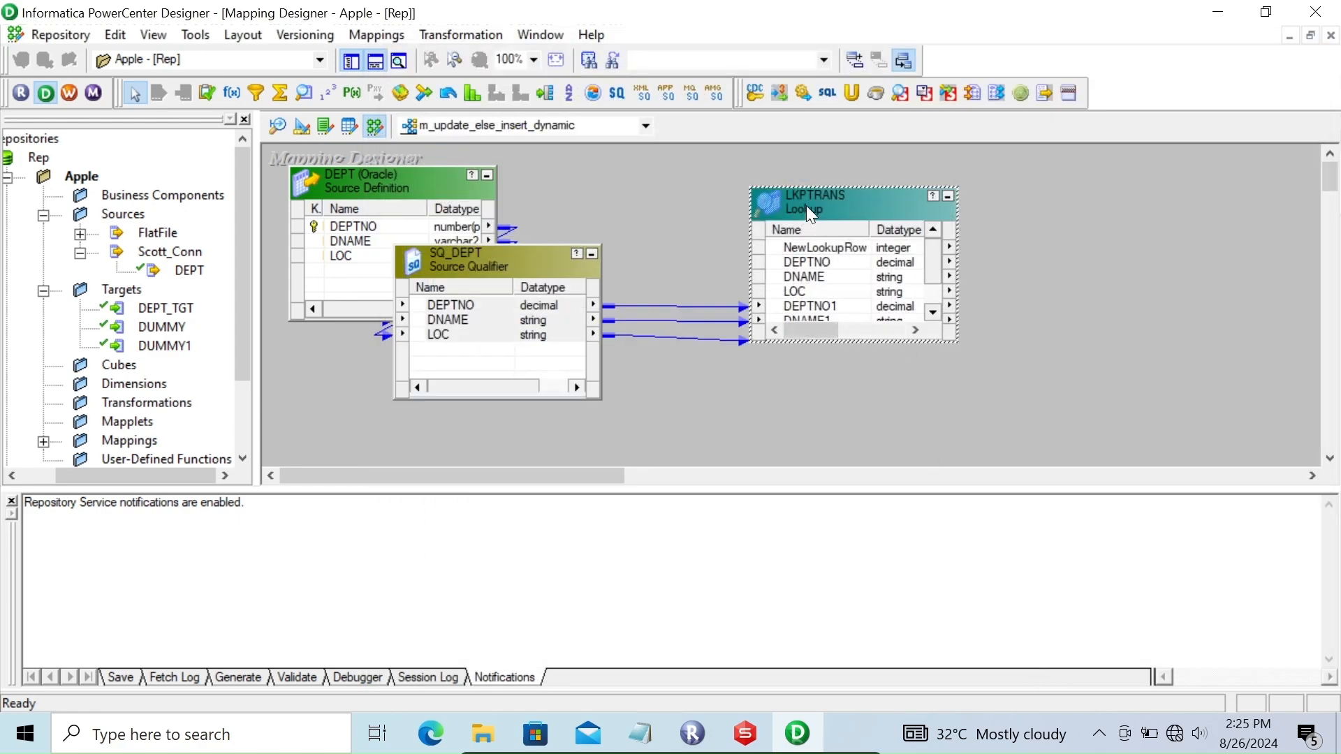
Step: Move LKPTRANS closer to SQ_DEPT, widen it to show the port lengths, and select its NewLookupRow port
drag(806, 205, 741, 202)
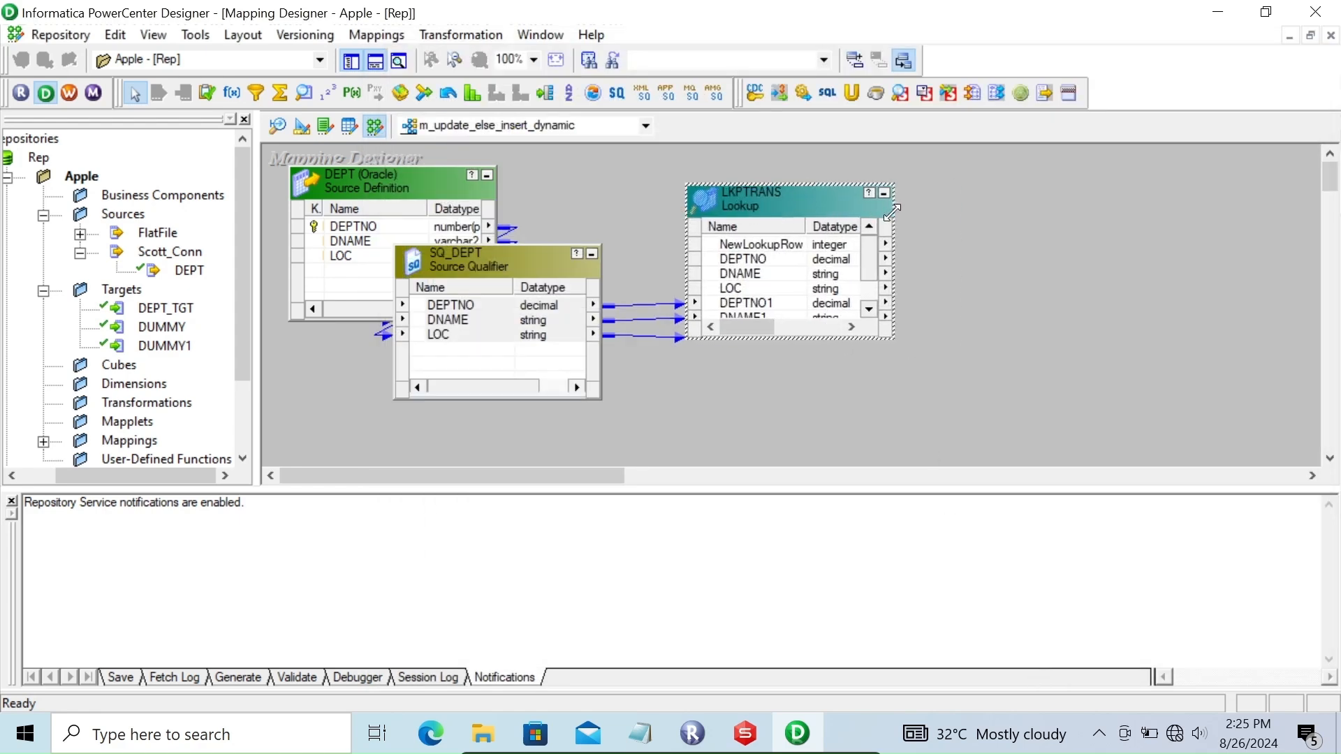
drag(894, 212, 956, 216)
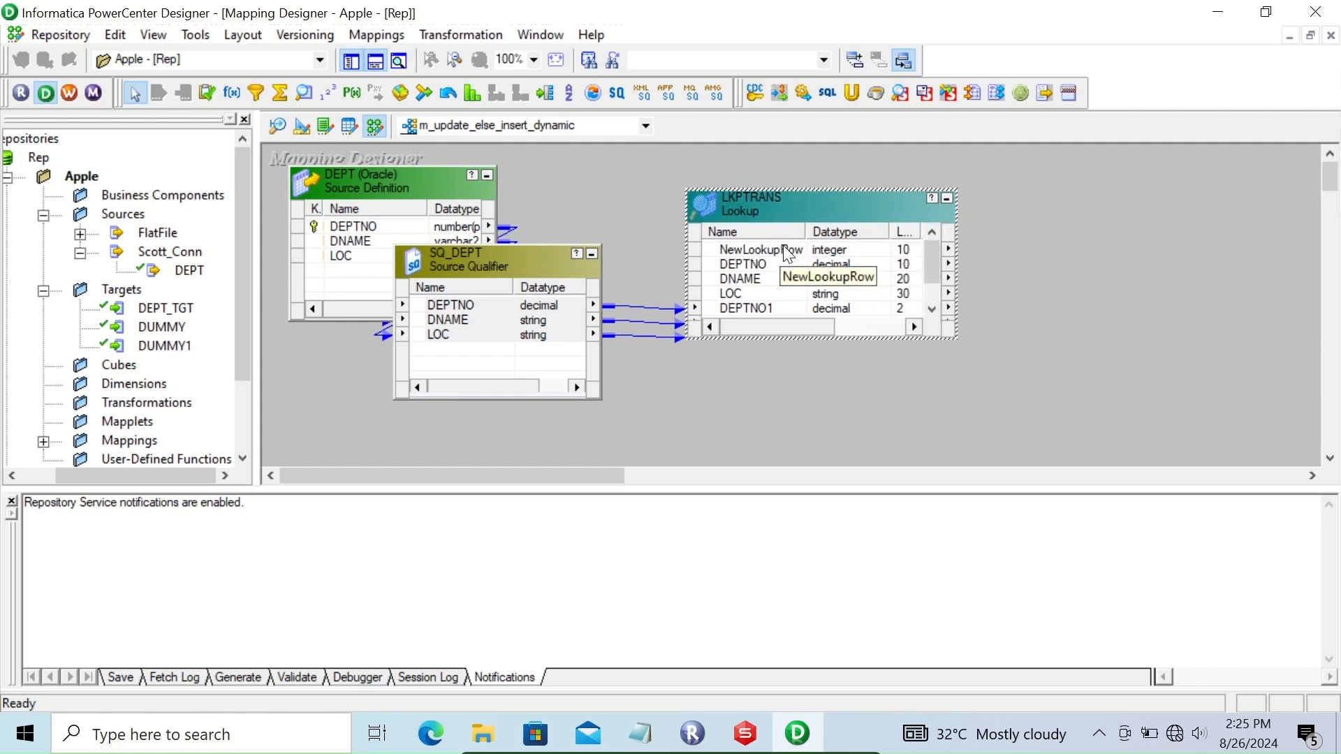
click(760, 250)
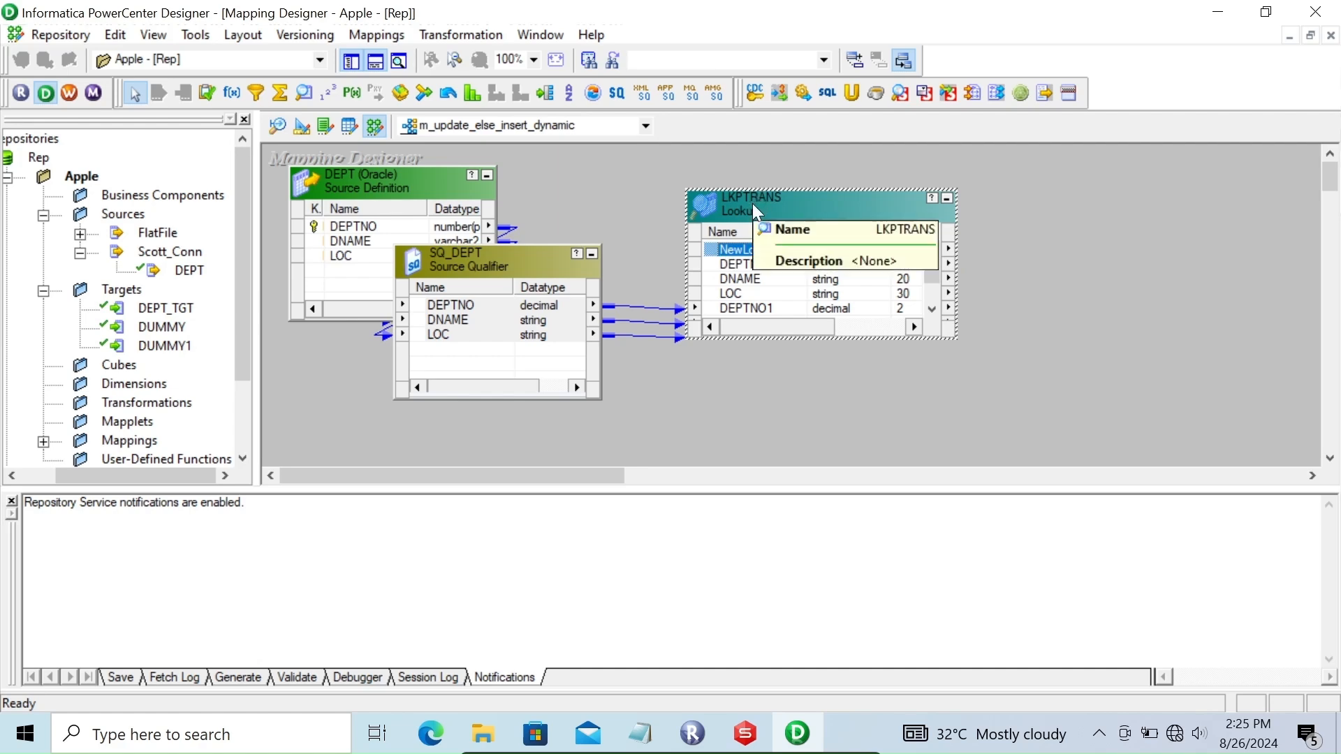
Step: Switch to Run SQL Command Line and connect as scott, entering the account password
click(191, 742)
text(sq)
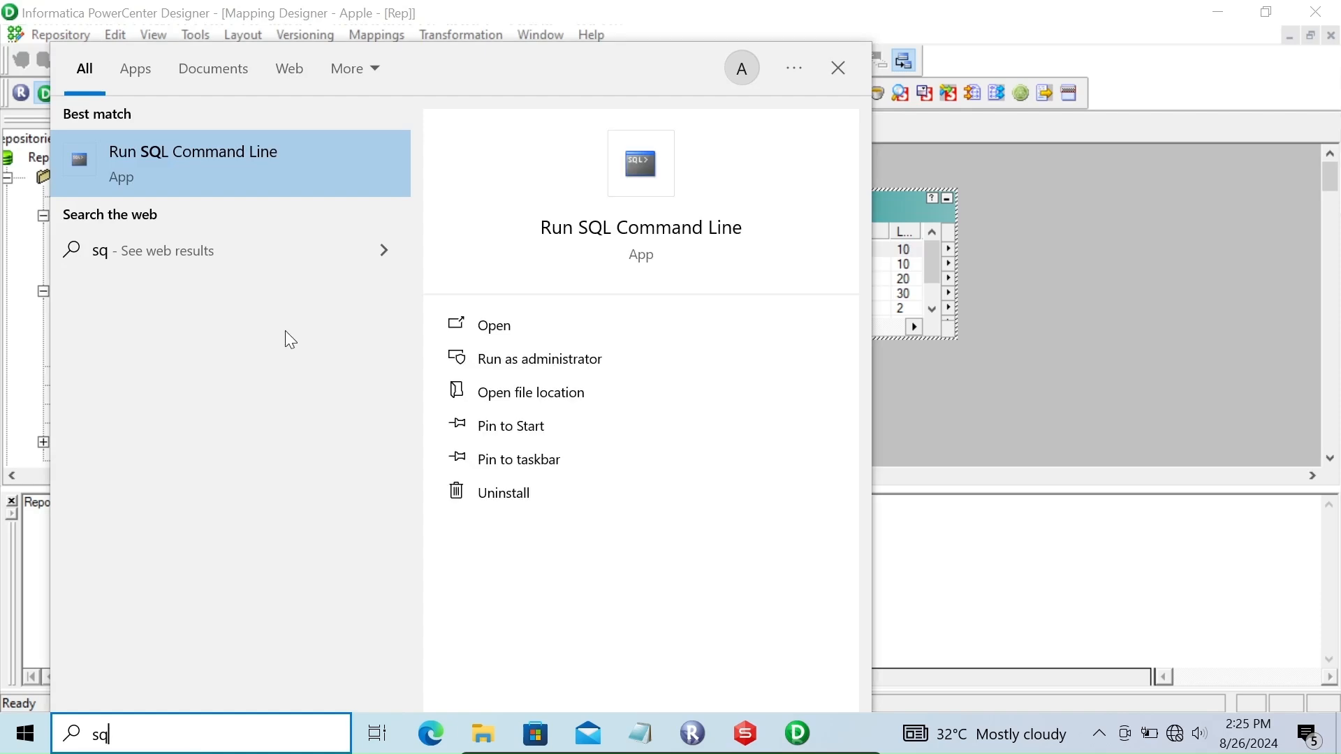
click(179, 181)
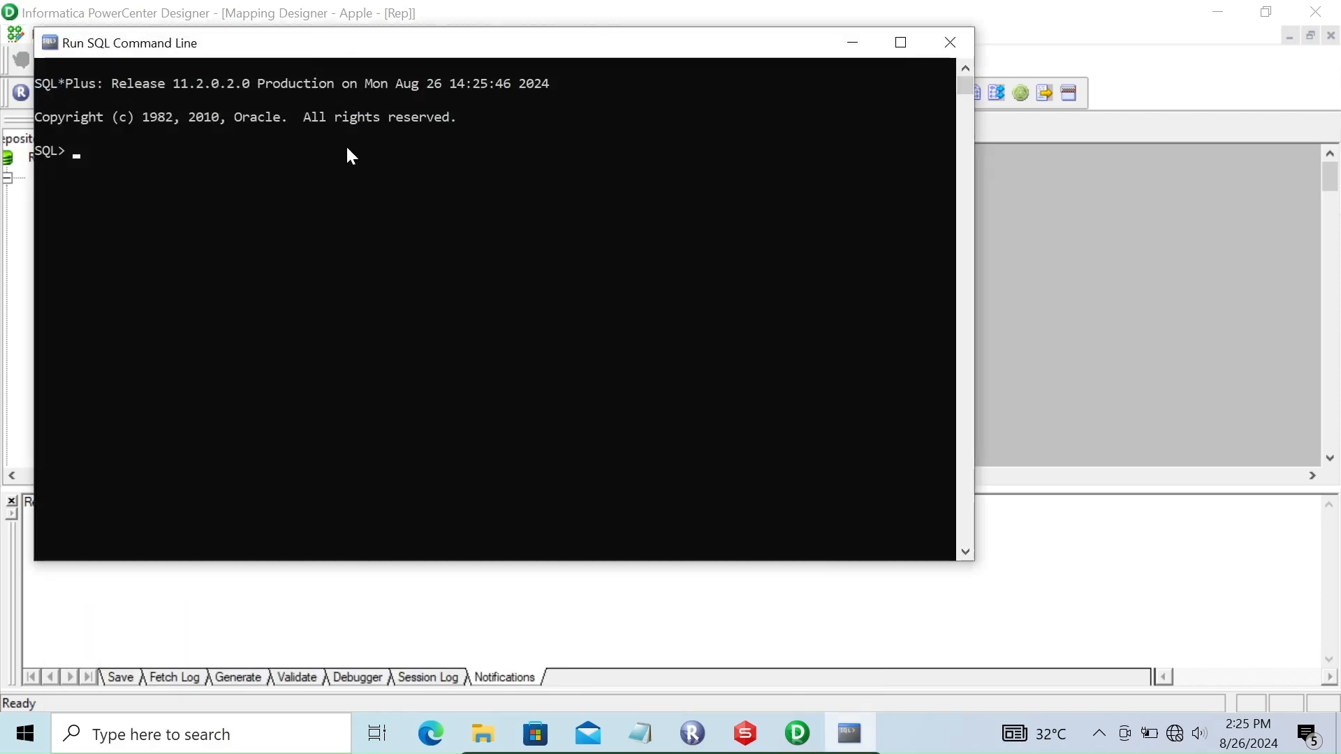
drag(283, 52, 536, 423)
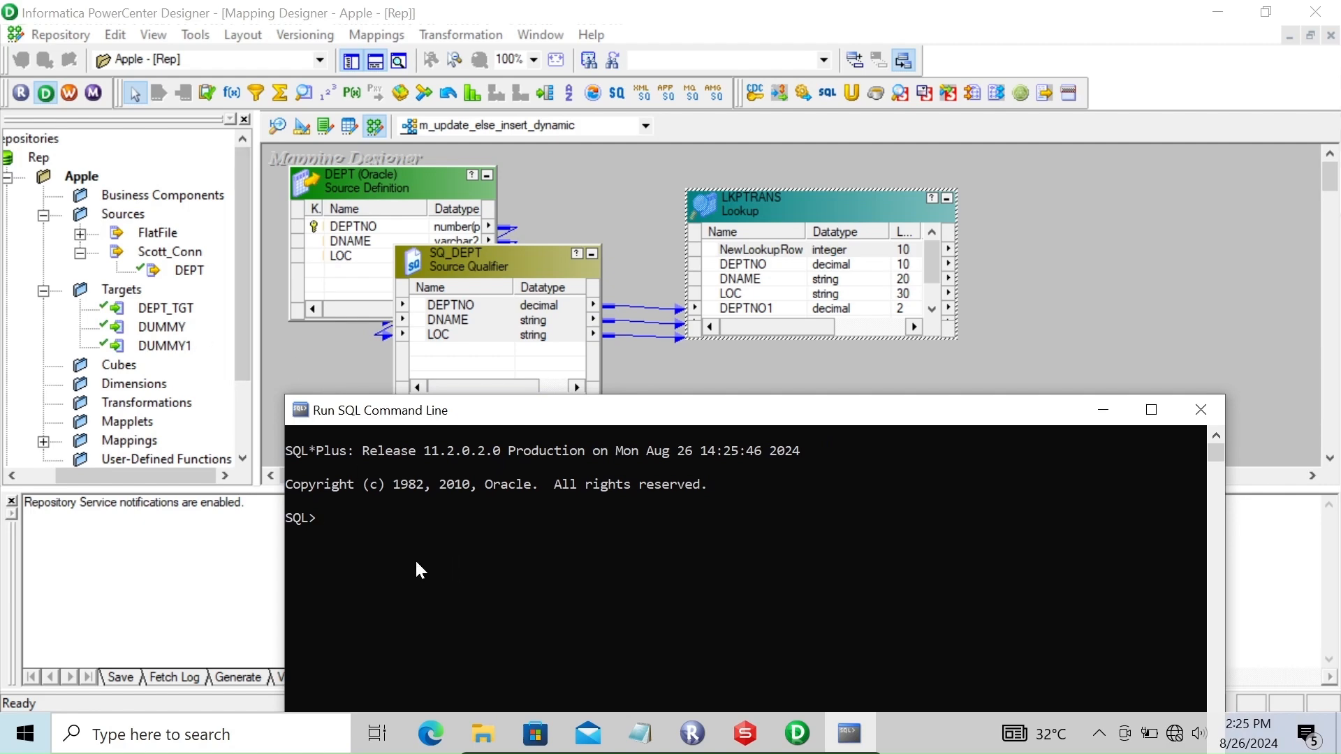
text(conn scott)
key(Return)
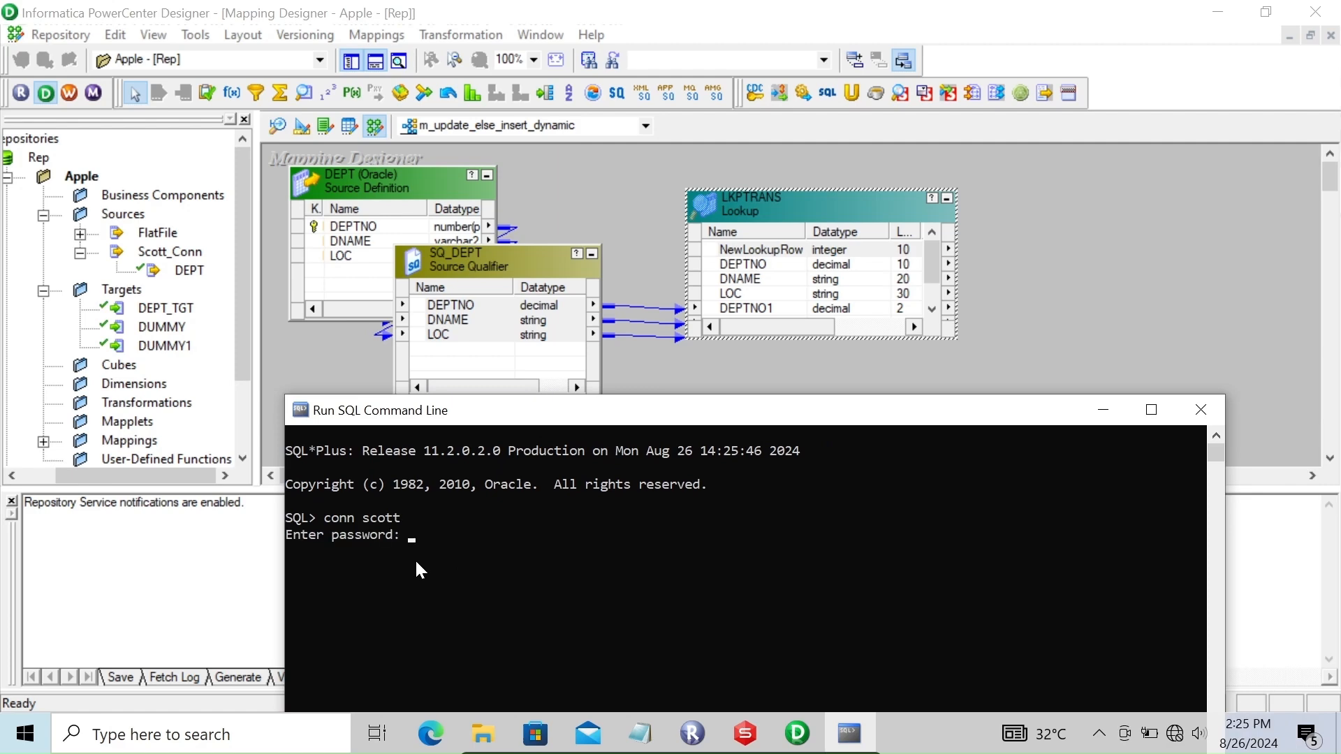
key(Return)
Step: Query all rows of the dept_tgt table
text(select * fr)
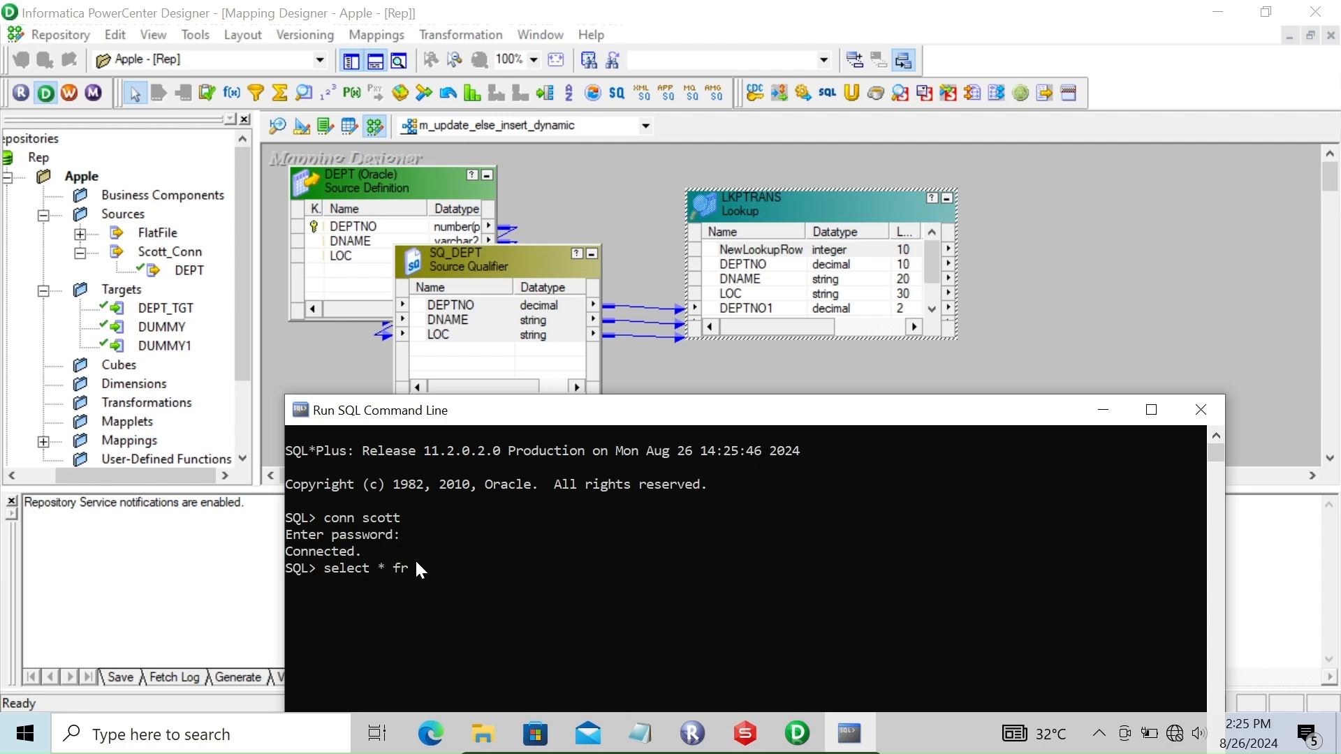
text(om dept_tgt;)
key(Return)
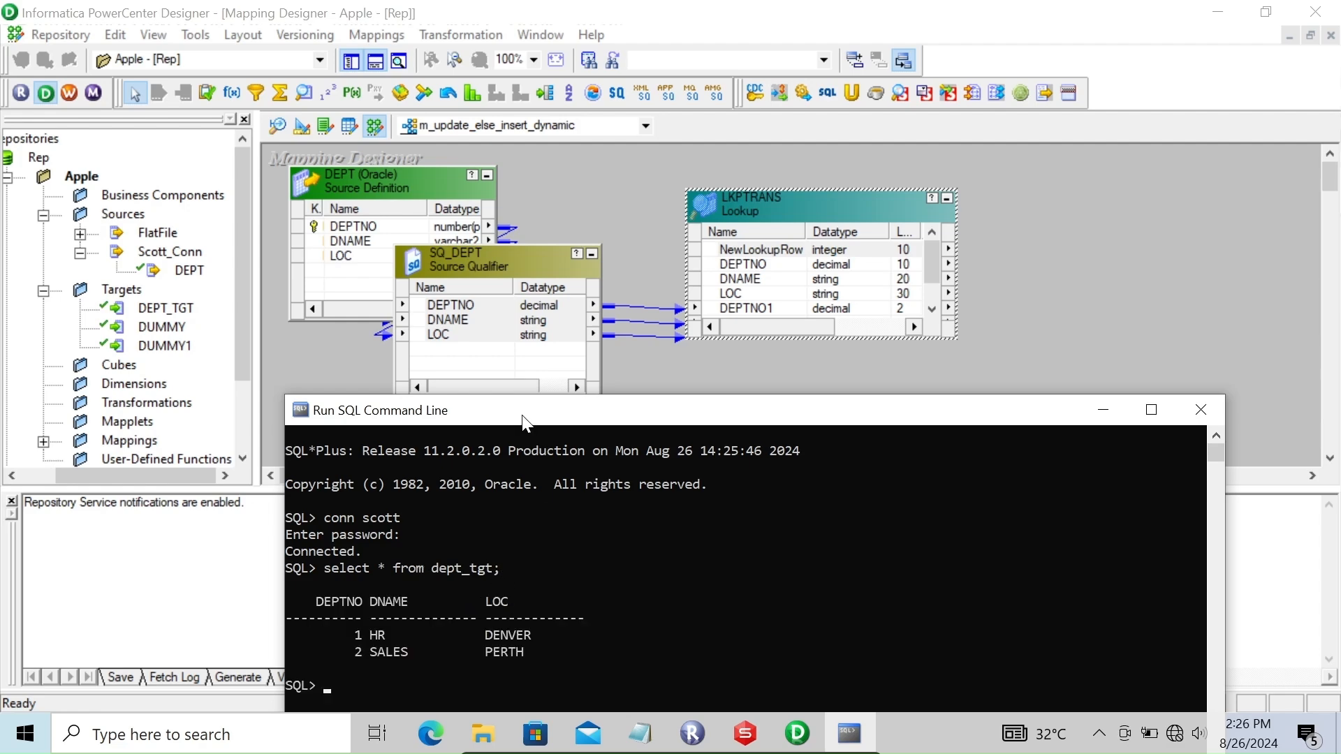
drag(526, 422, 517, 382)
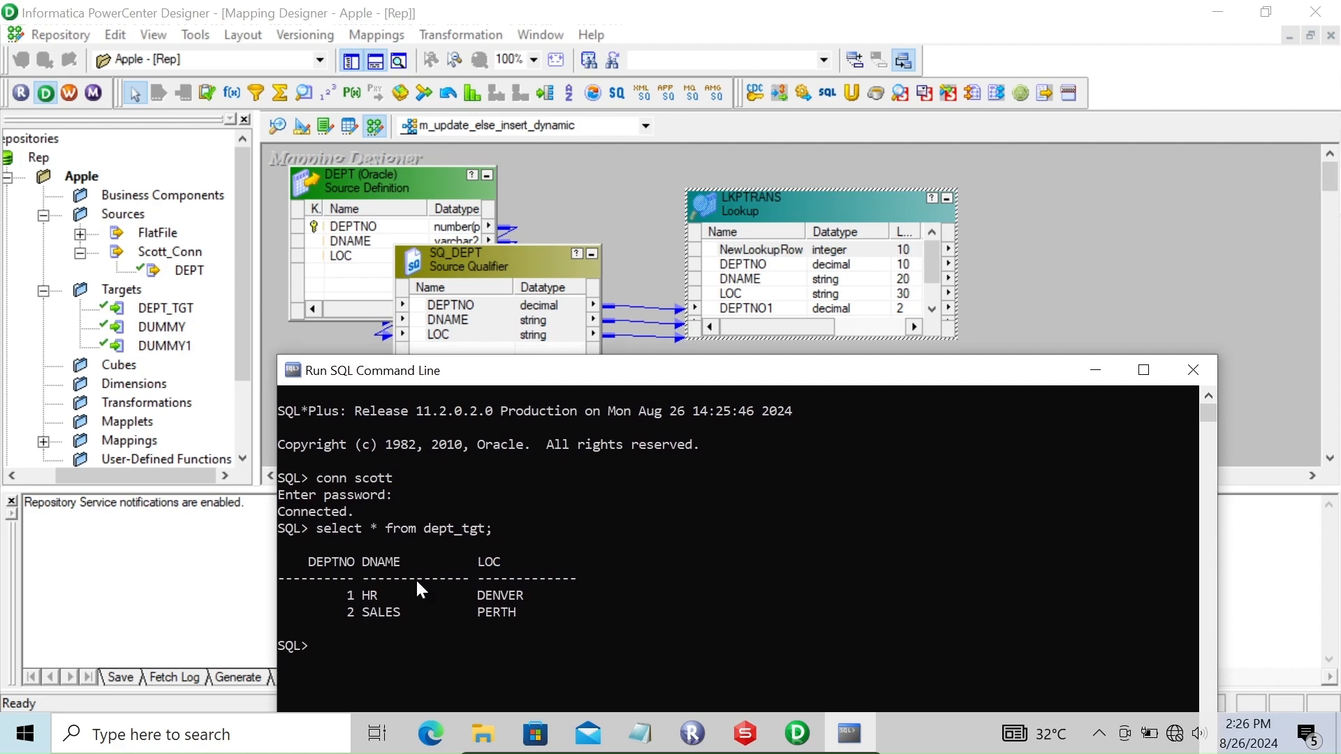
Step: Truncate the dept_tgt table with "truncate table dept_tgt;"
key(Up)
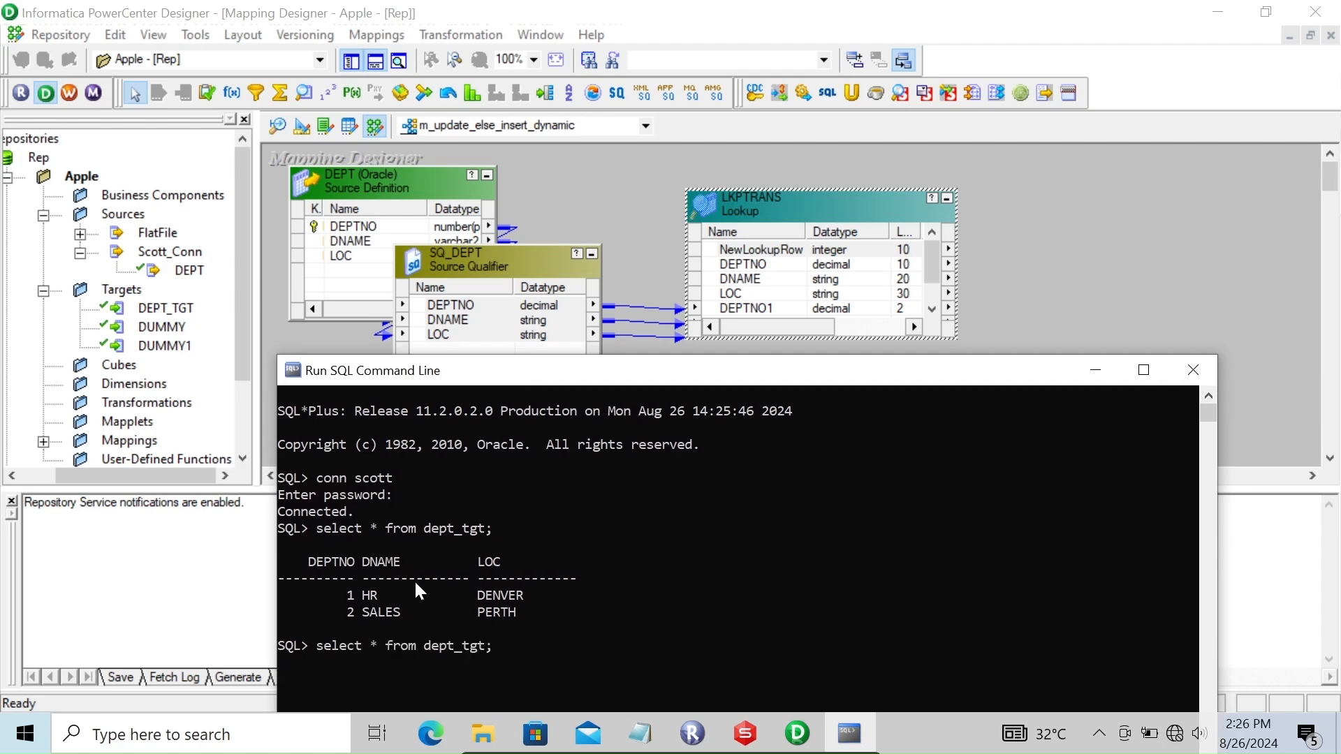
key(BackSpace)
key(BackSpace)
key(BackSpace)
key(BackSpace)
key(BackSpace)
key(BackSpace)
key(BackSpace)
key(BackSpace)
key(BackSpace)
key(BackSpace)
key(BackSpace)
key(BackSpace)
key(BackSpace)
key(BackSpace)
key(BackSpace)
key(BackSpace)
key(BackSpace)
key(BackSpace)
key(BackSpace)
key(BackSpace)
key(BackSpace)
key(BackSpace)
text(truncate)
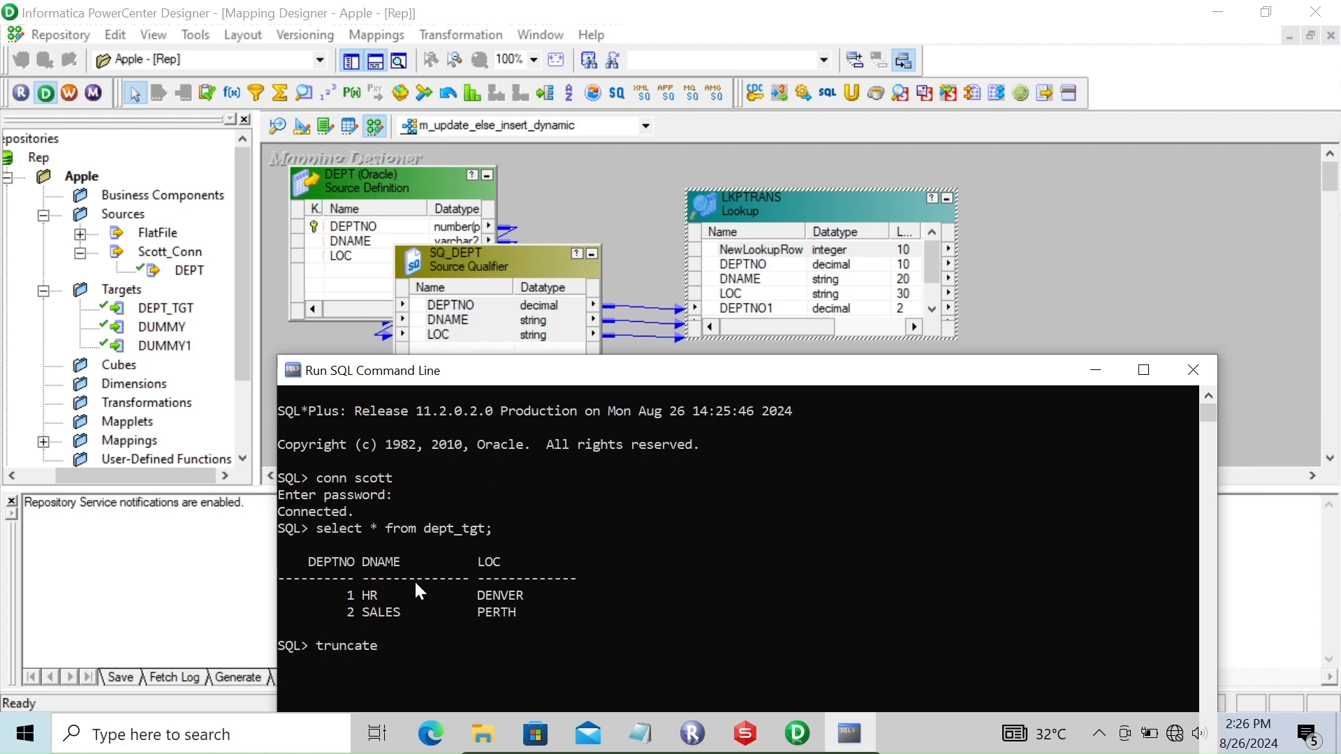
text( table dept_tgt;)
key(Return)
Step: Query dept_tgt again to check its contents after the truncate, and return to the mapping in Informatica PowerCenter Designer
key(Up)
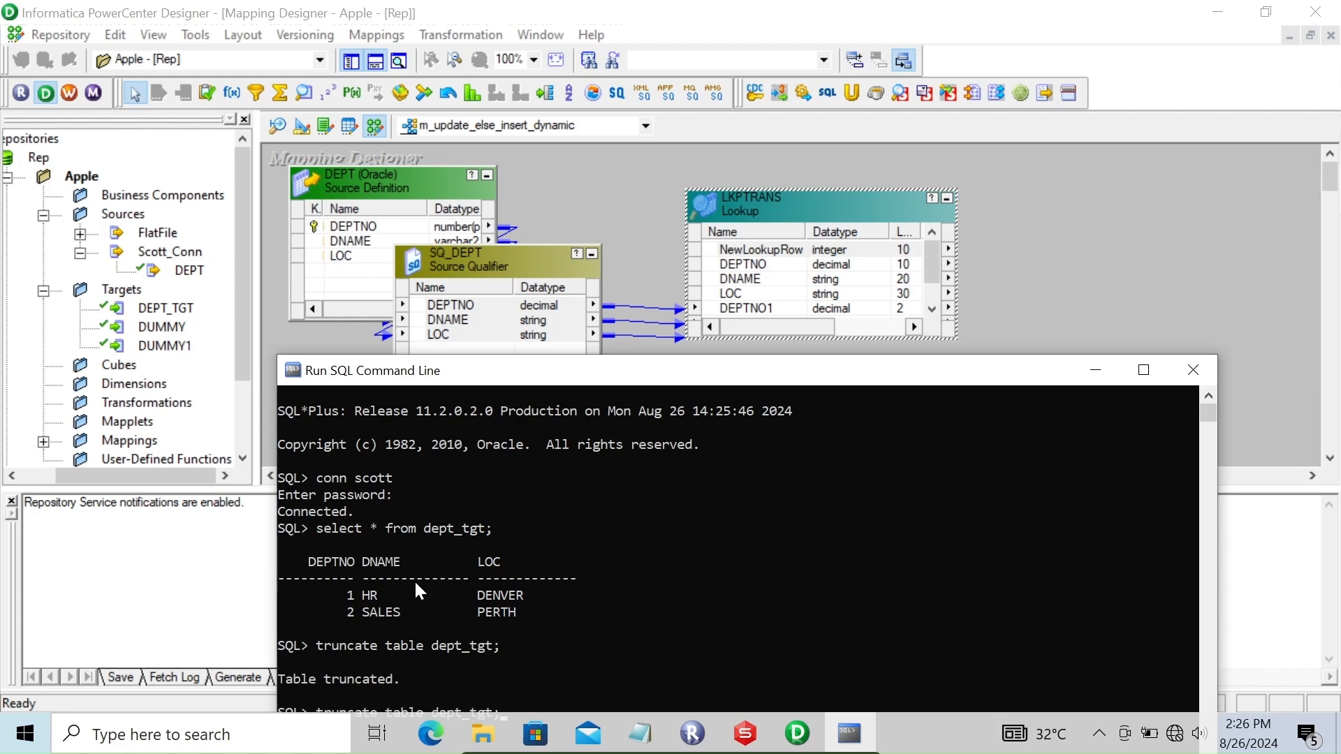
drag(593, 371, 579, 250)
key(Up)
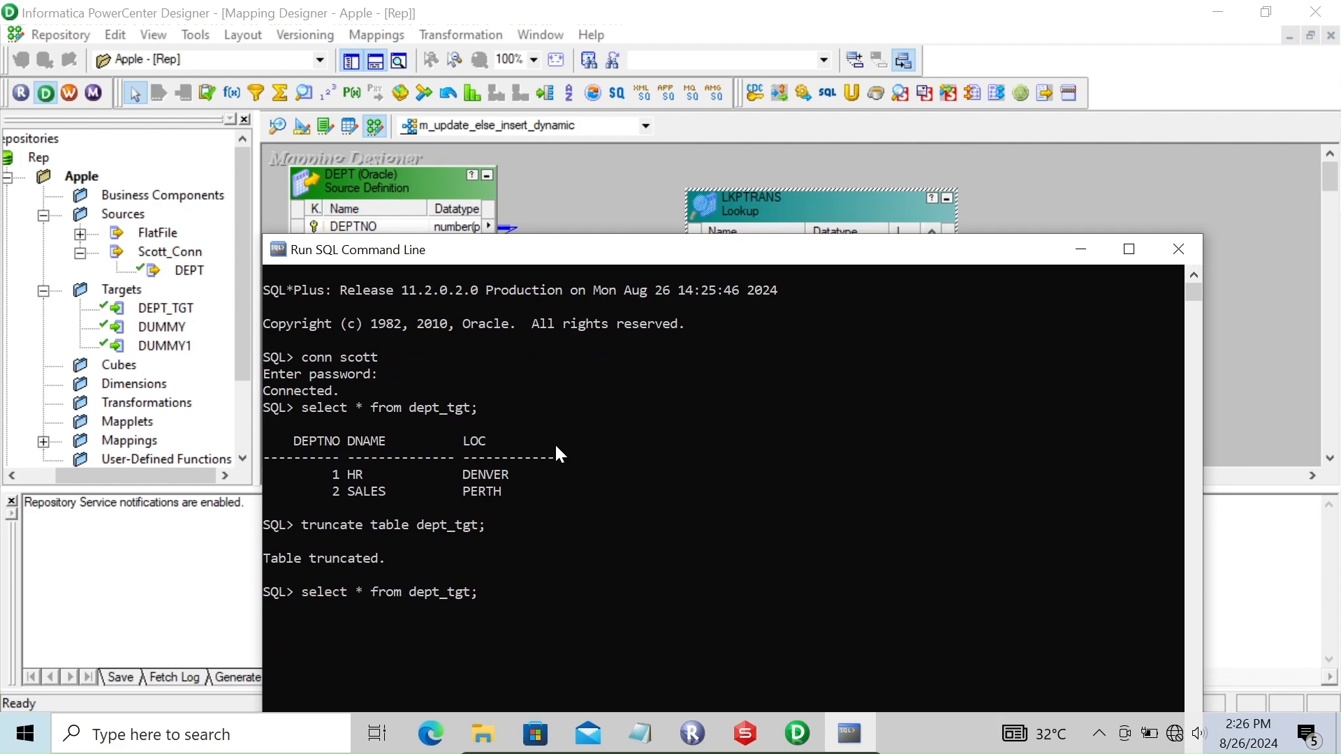
key(Return)
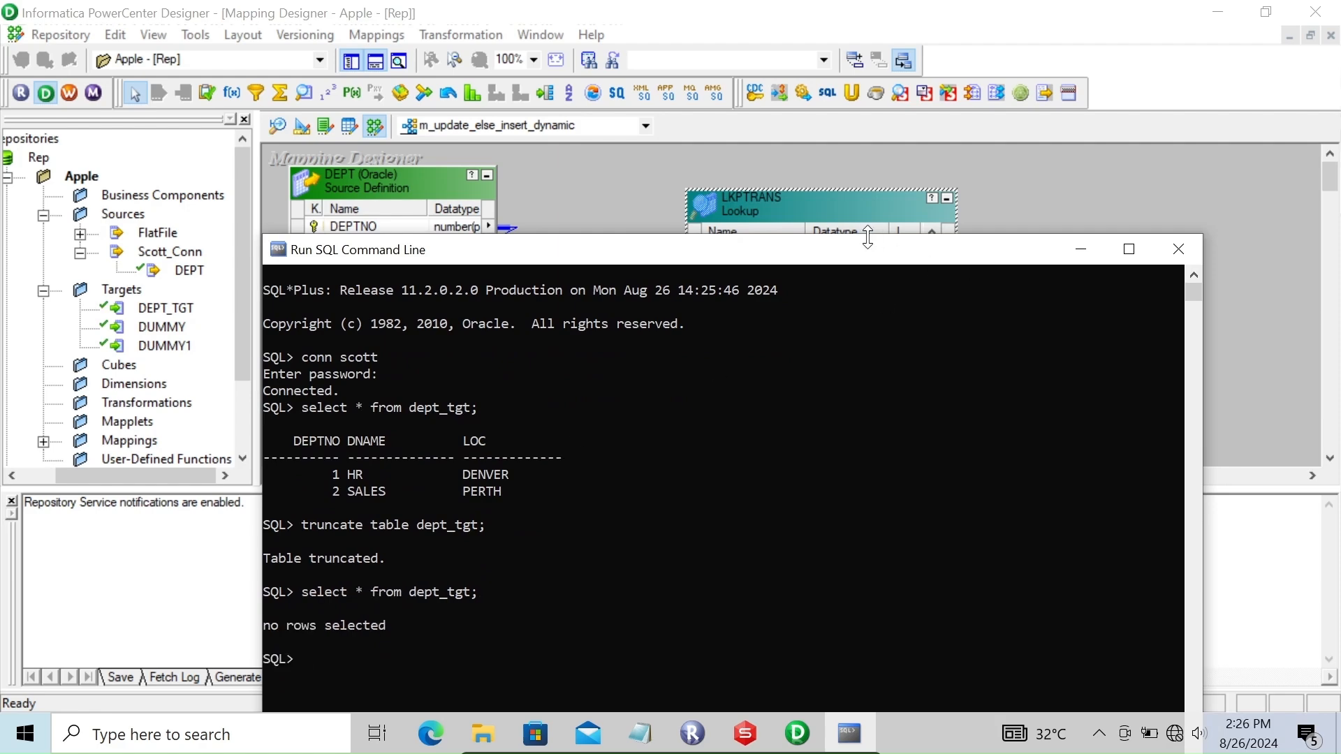
drag(866, 241, 869, 426)
drag(691, 434, 683, 260)
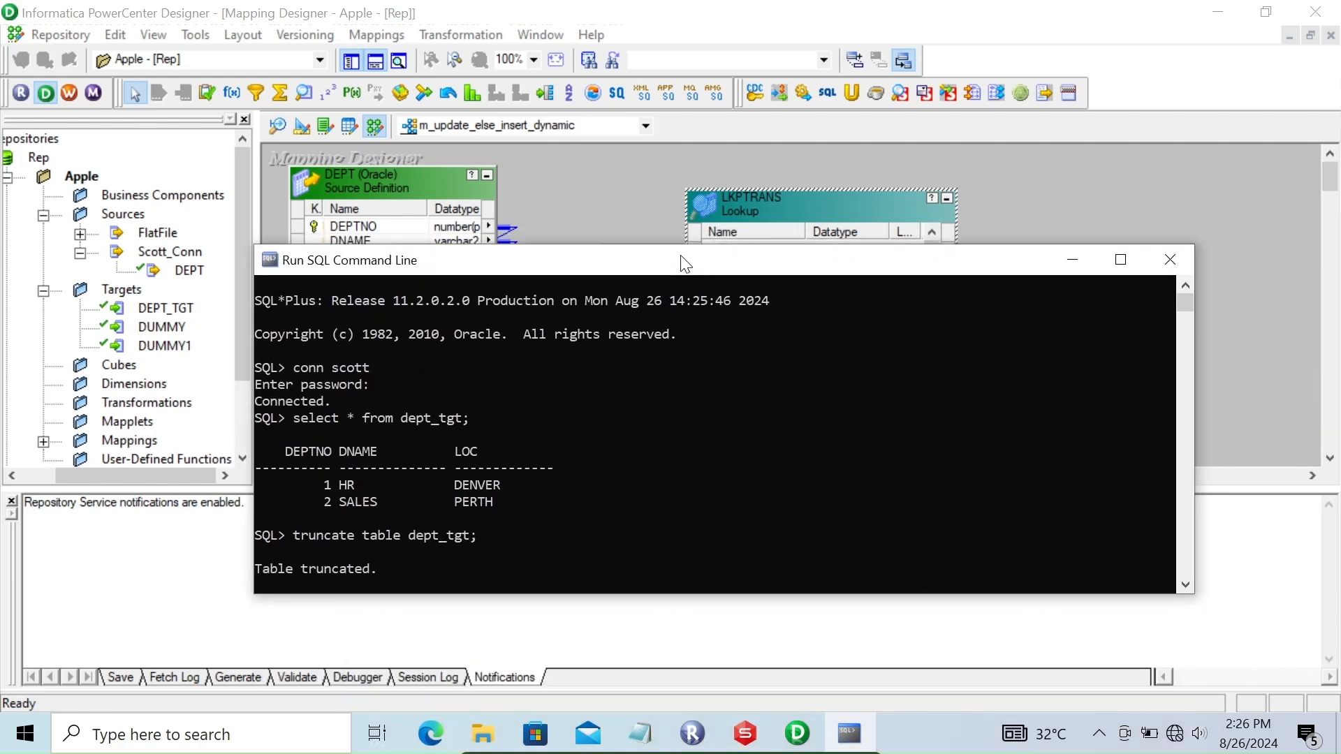
key(Return)
key(Return)
key(Return)
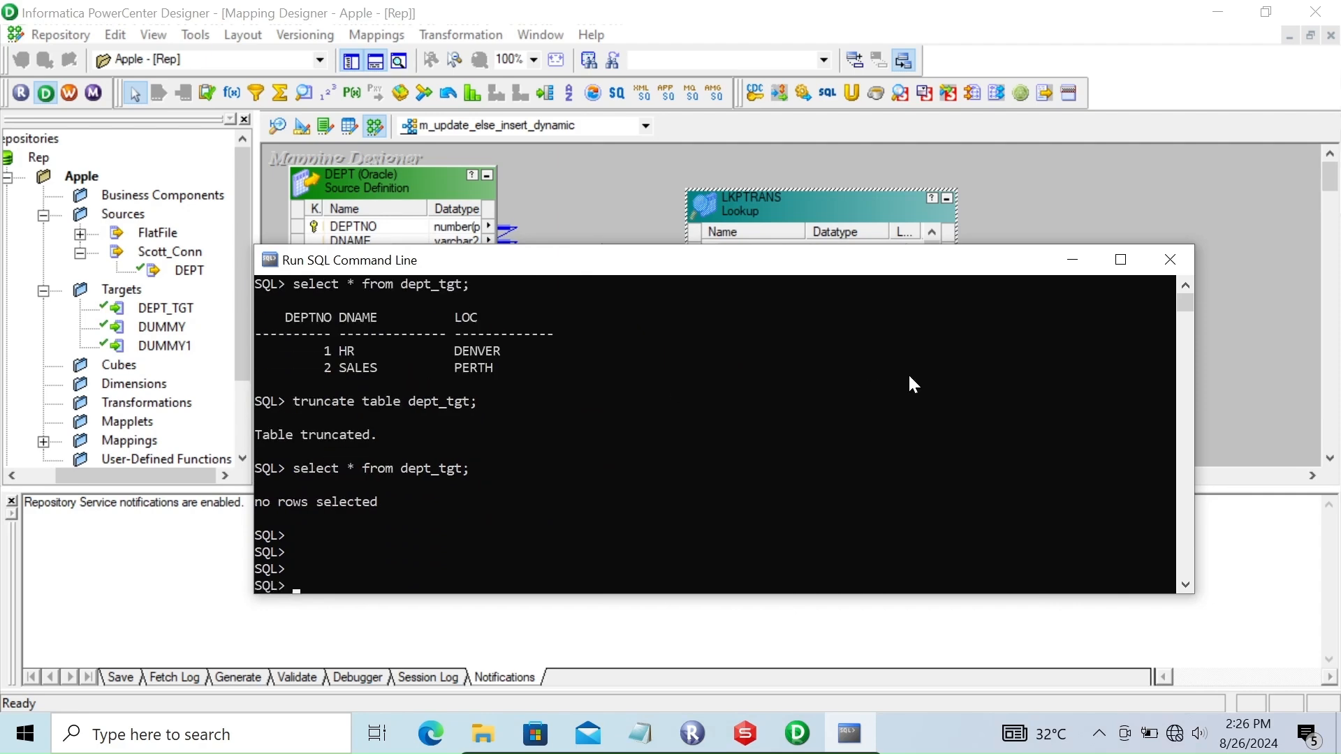
click(1075, 258)
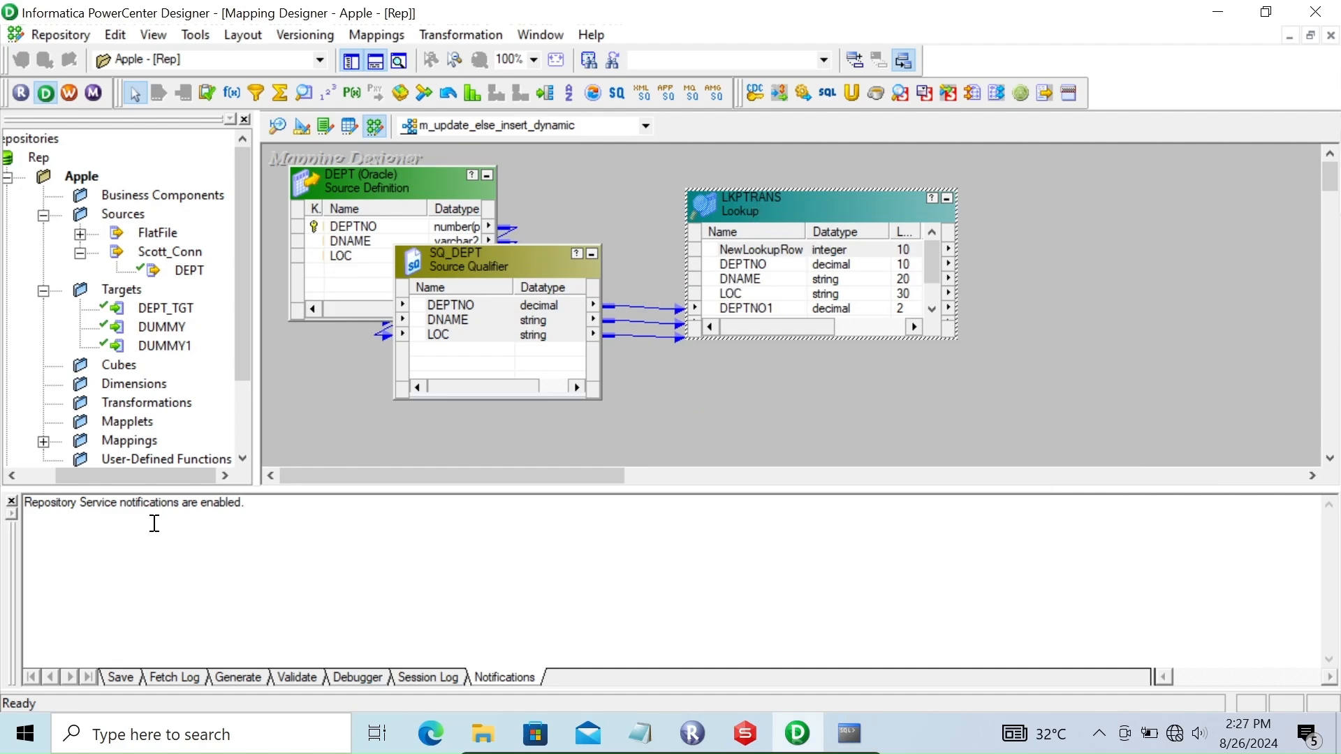
Step: Hide the output window, then enlarge and reposition LKPTRANS so that all its ports fit
click(11, 501)
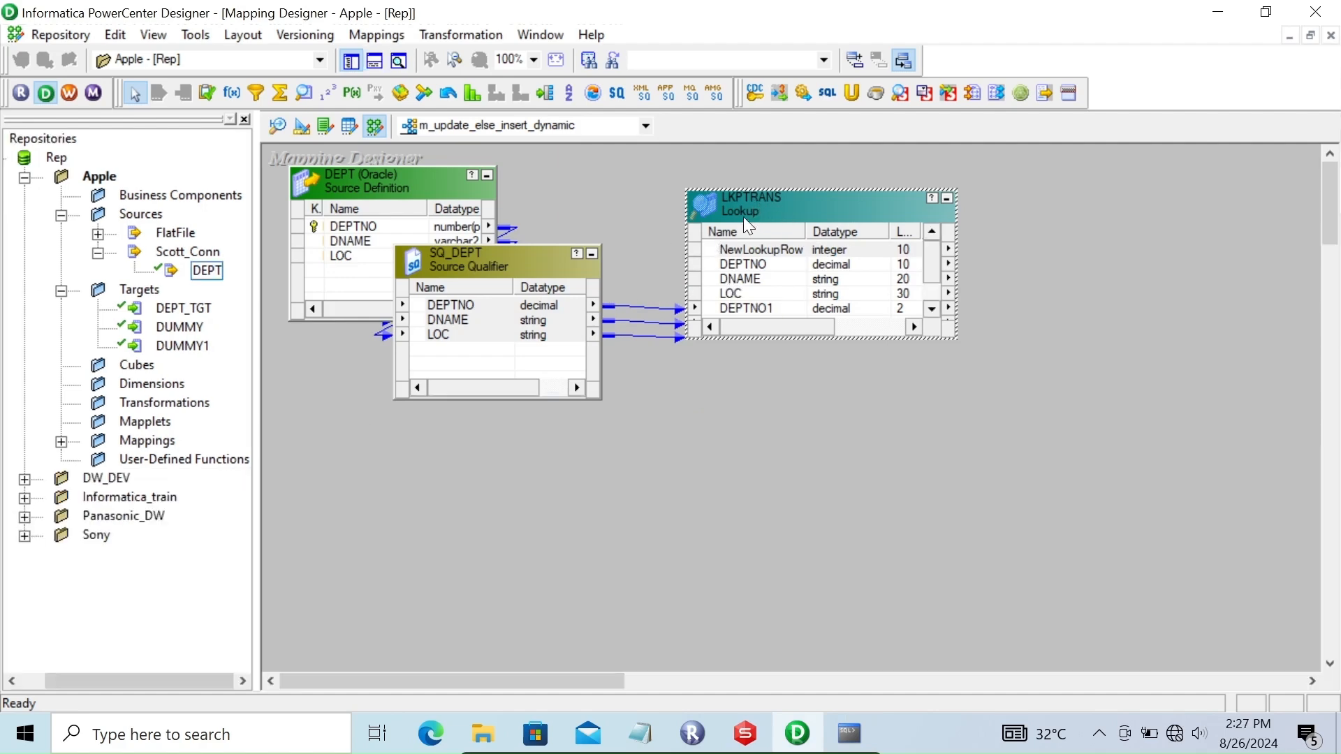
drag(747, 212, 751, 175)
mouse_move(766, 221)
mouse_down()
mouse_move(777, 268)
mouse_move(731, 261)
mouse_up()
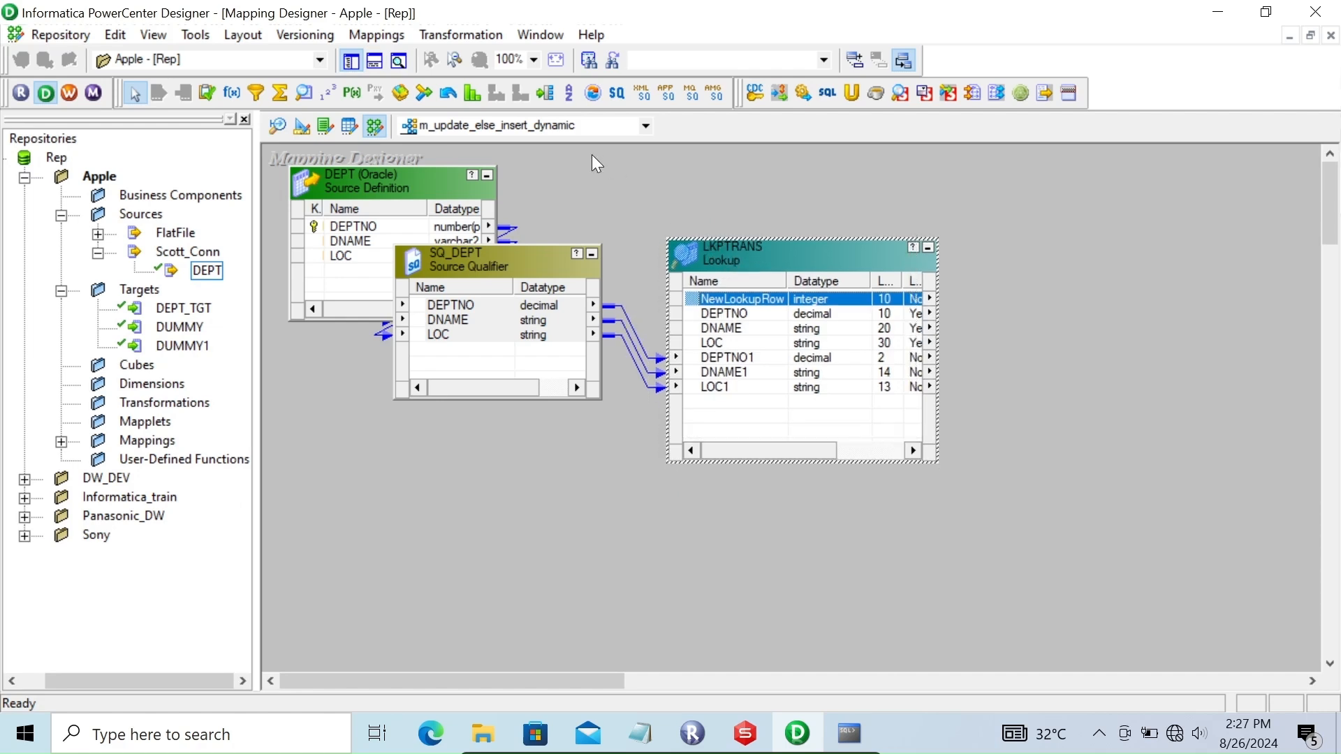
Step: Add a Router transformation beside LKPTRANS and link NewLookupRow, DEPTNO, DNAME and LOC from the lookup into it
click(551, 91)
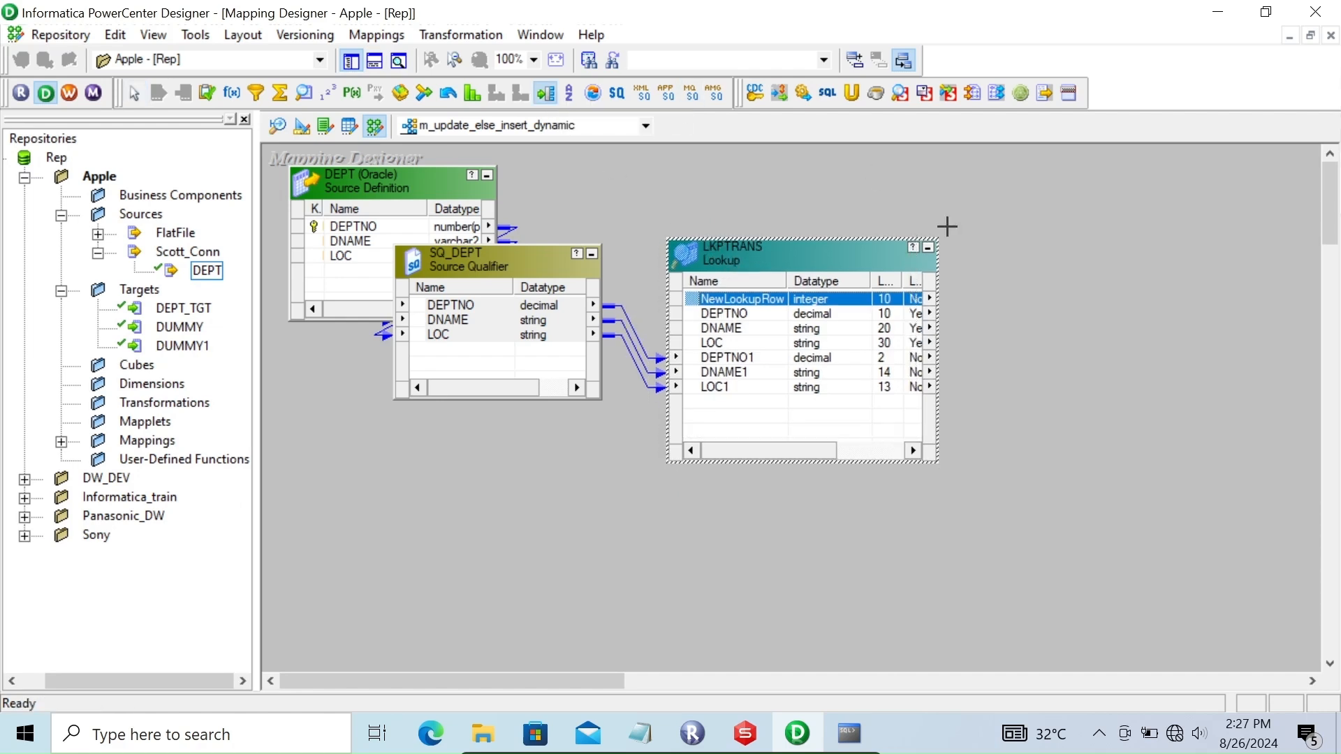
click(1006, 263)
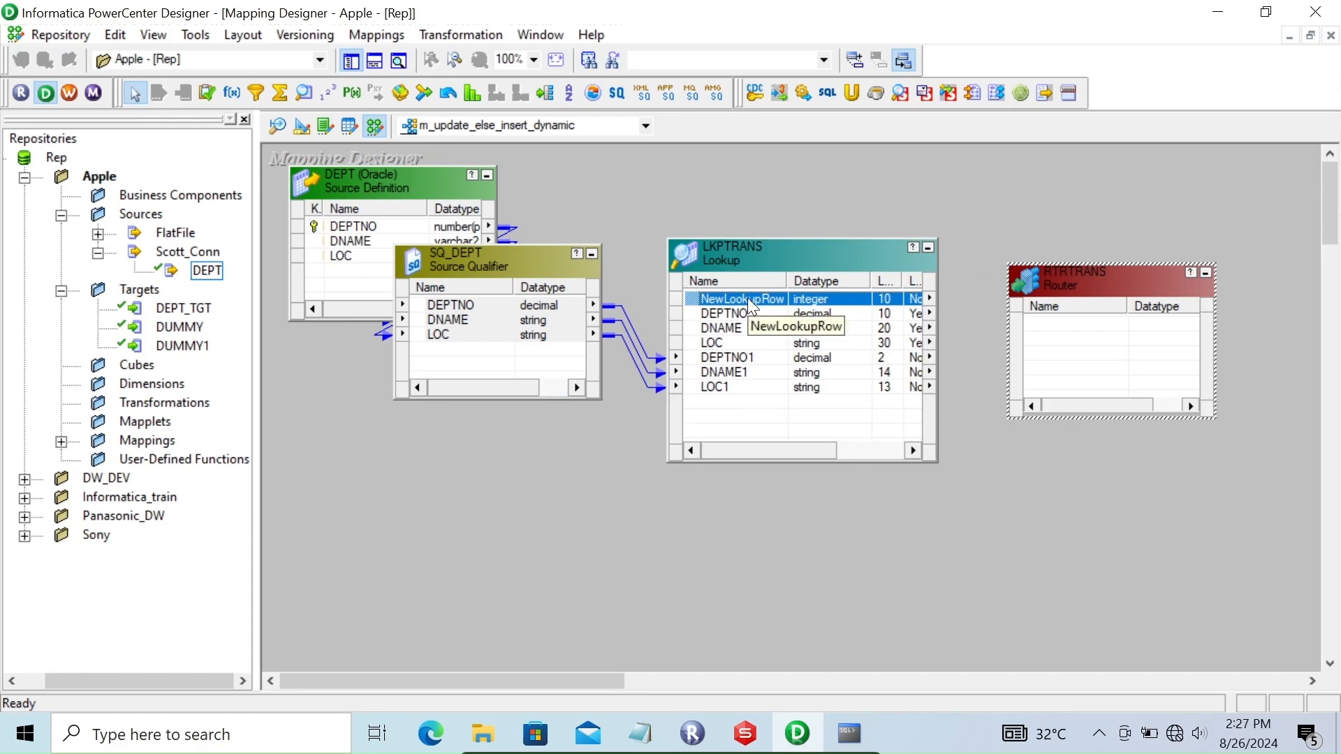
key(shift+Down)
key(shift+Down)
key(shift+Down)
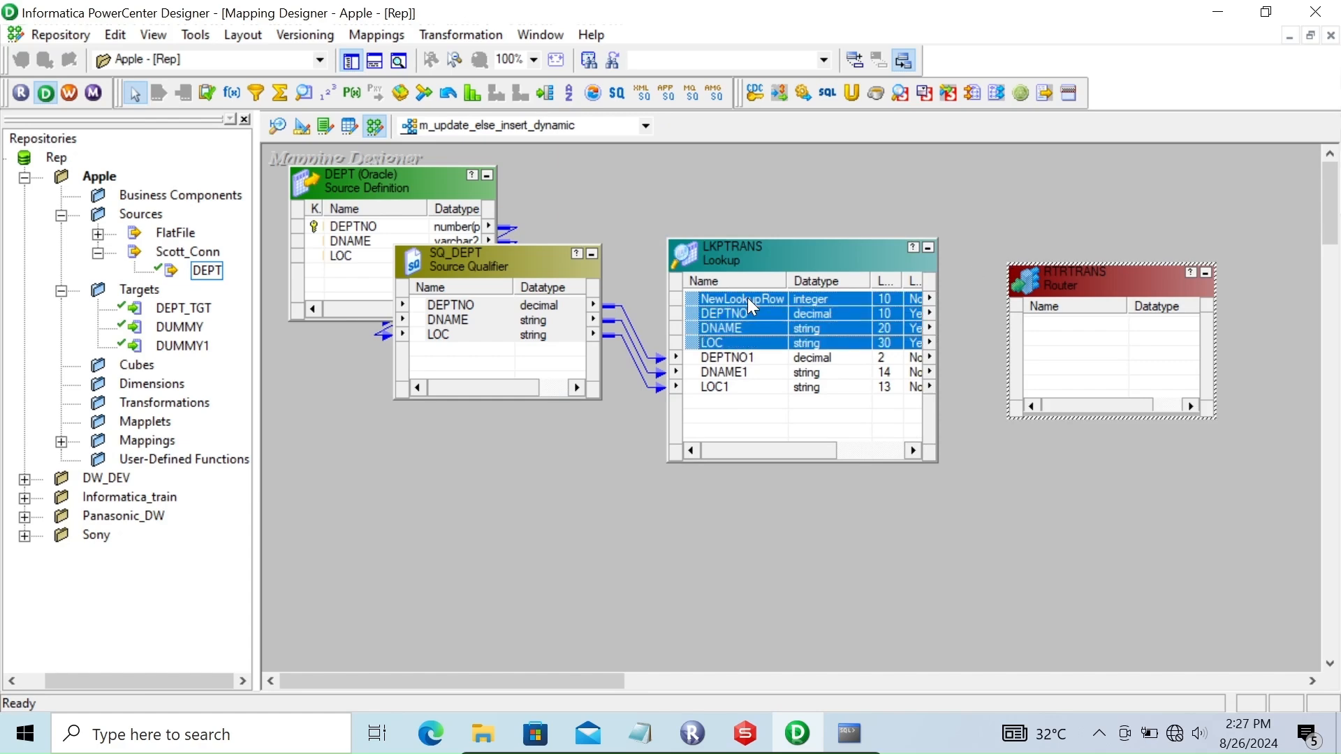
drag(708, 306, 1053, 332)
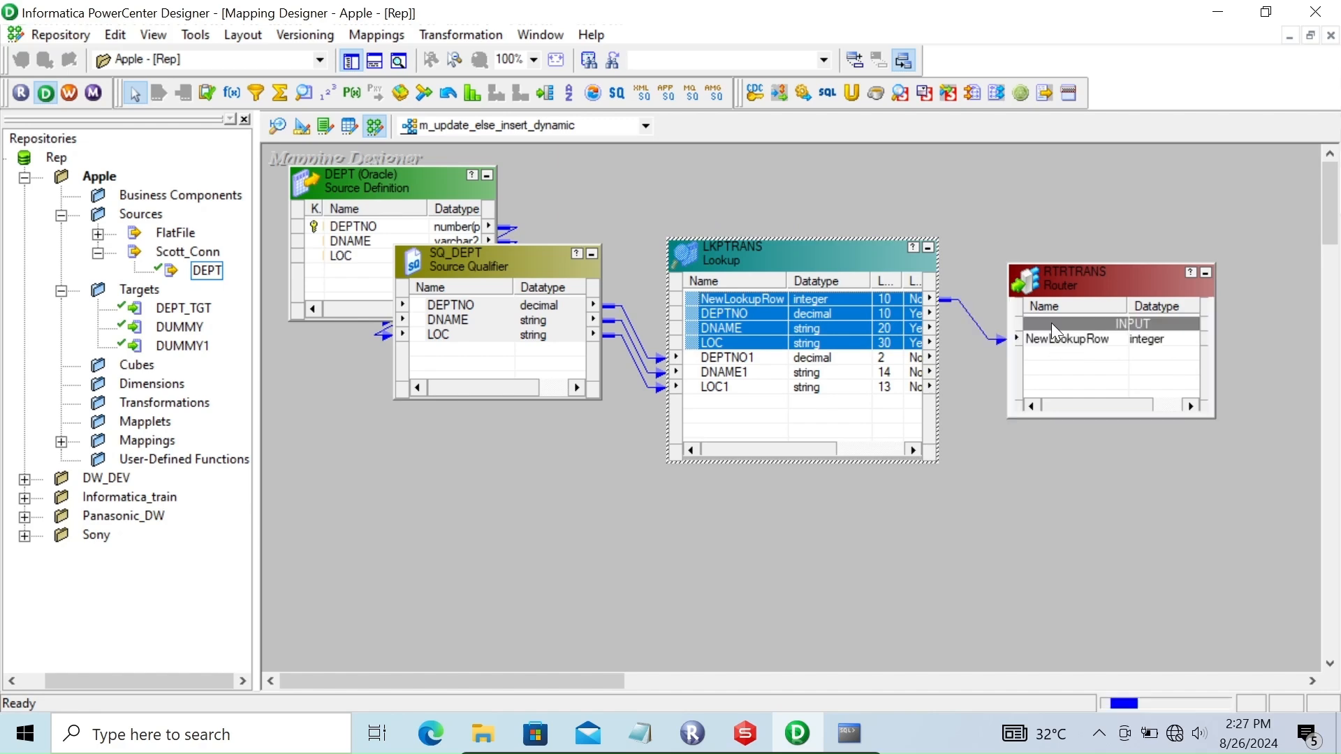
Step: Add two groups to the Router transformation and name them INSERT and UPDATE
double_click(1074, 275)
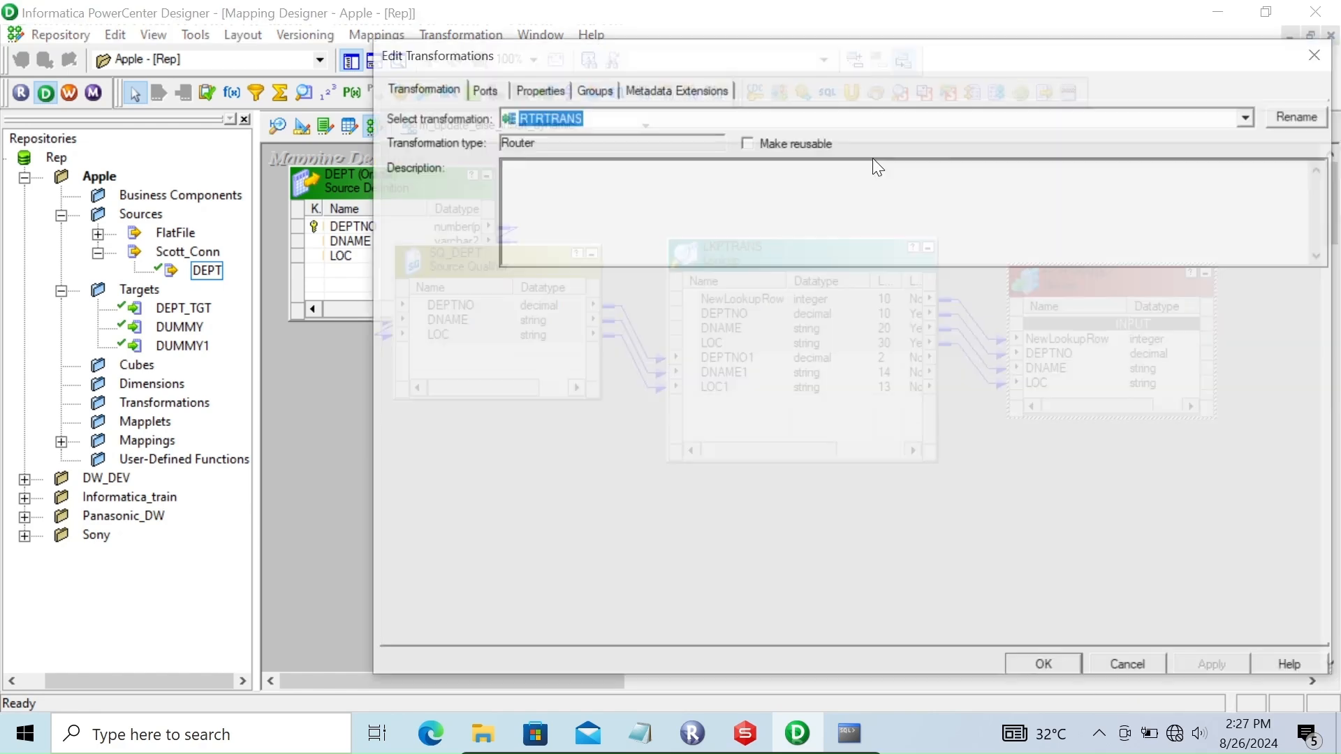
click(593, 89)
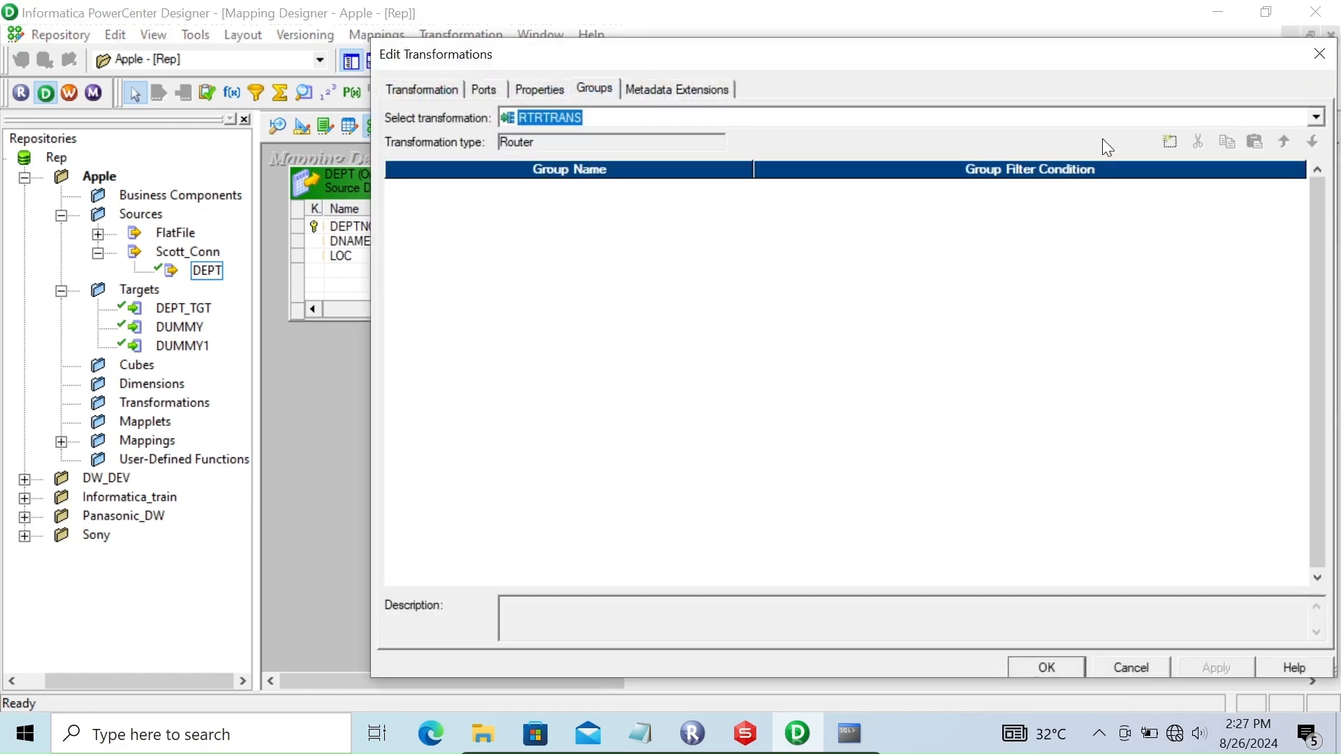
click(1165, 141)
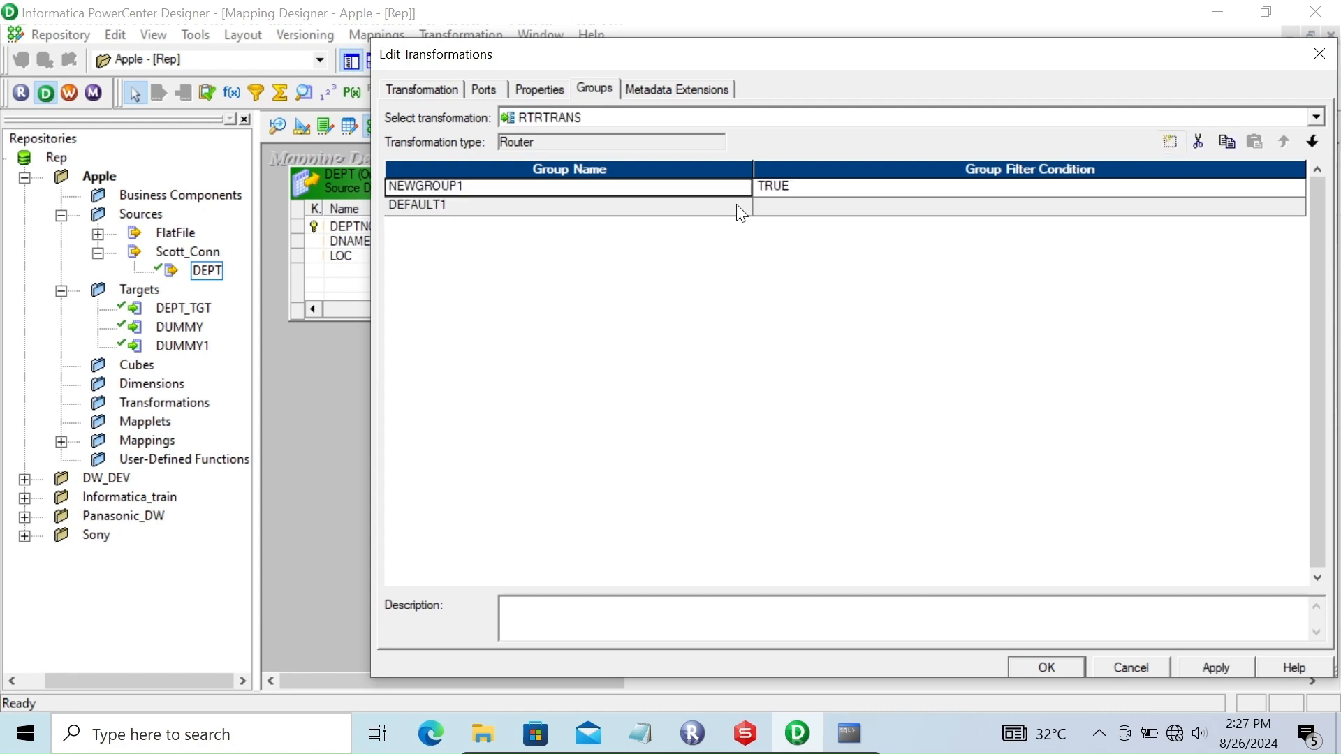
click(1171, 141)
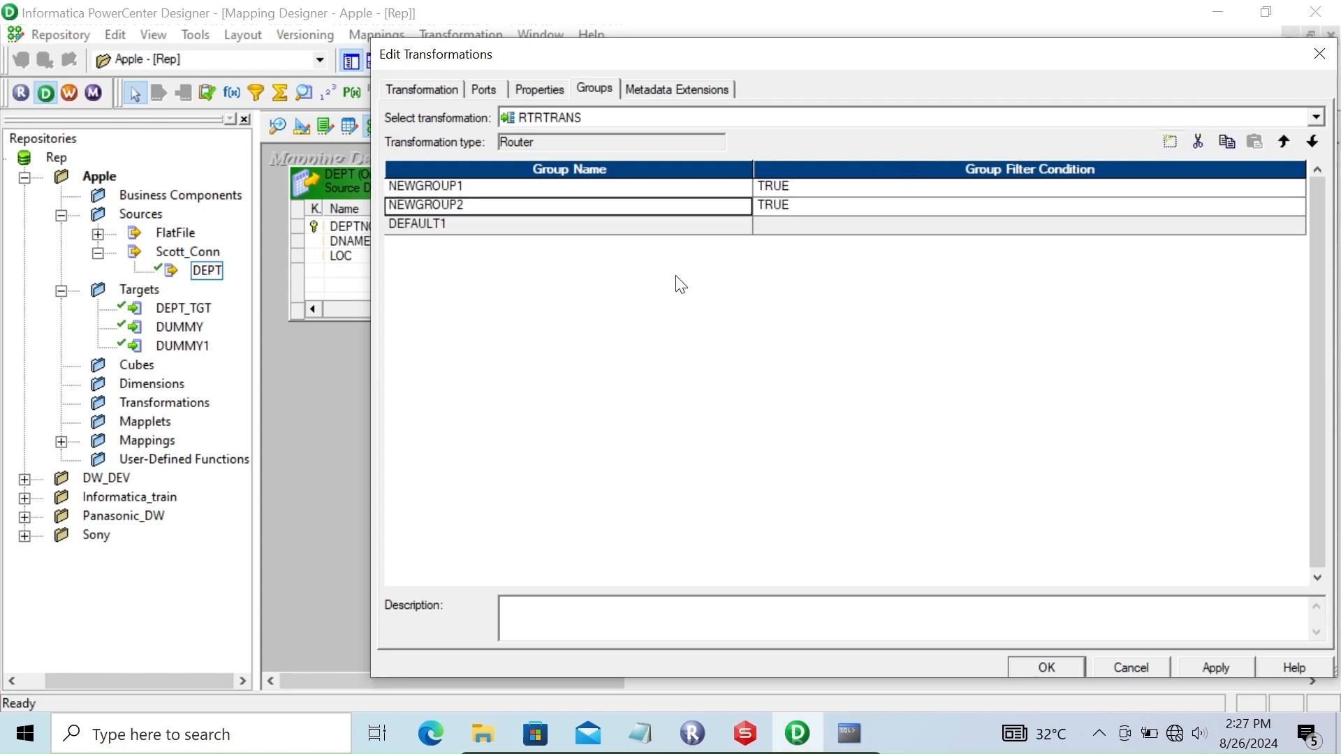
click(469, 186)
click(469, 186)
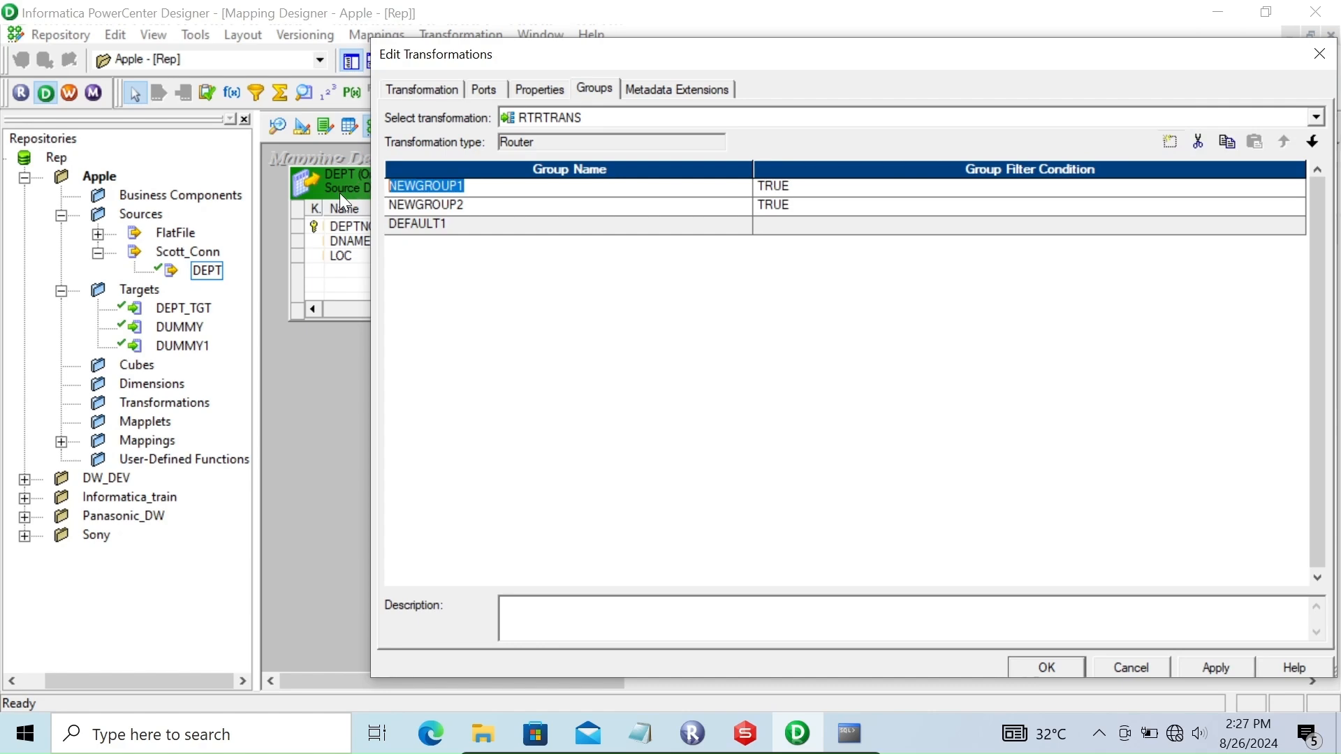
text(INSERT)
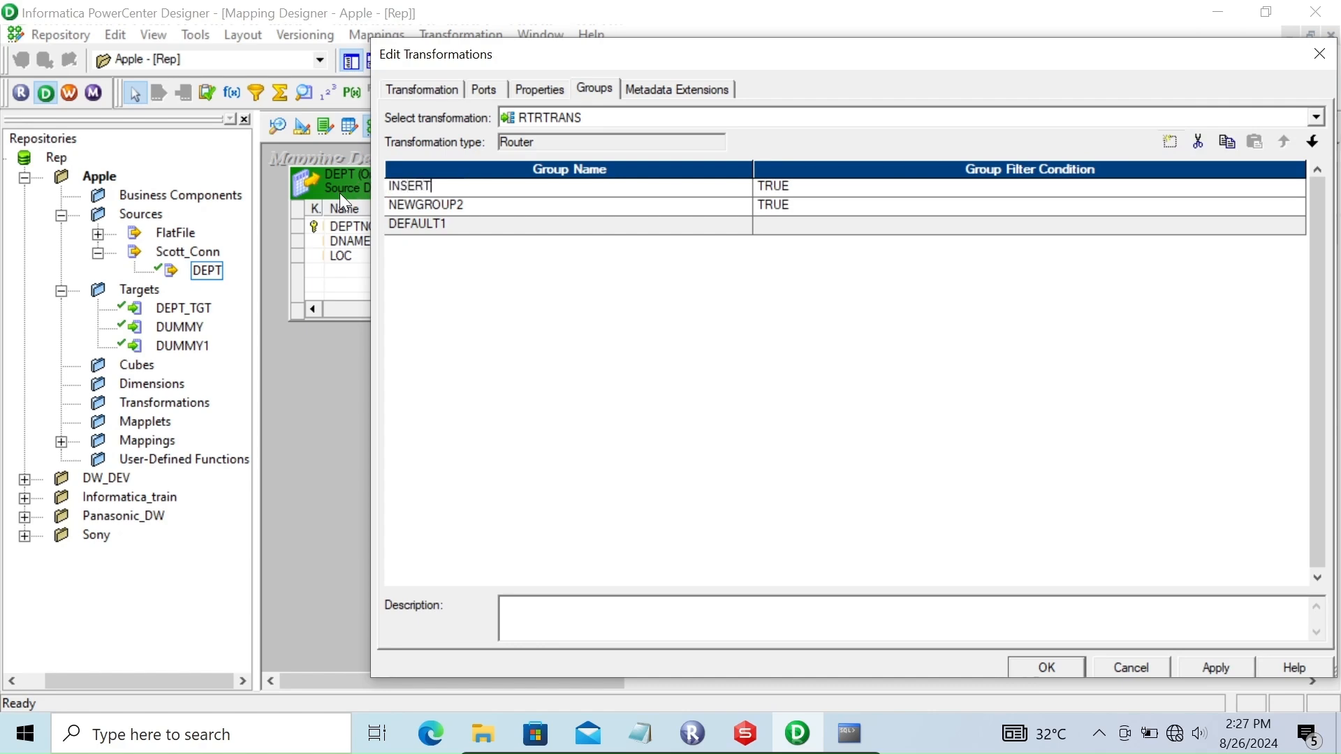
click(463, 202)
text(UPDATE)
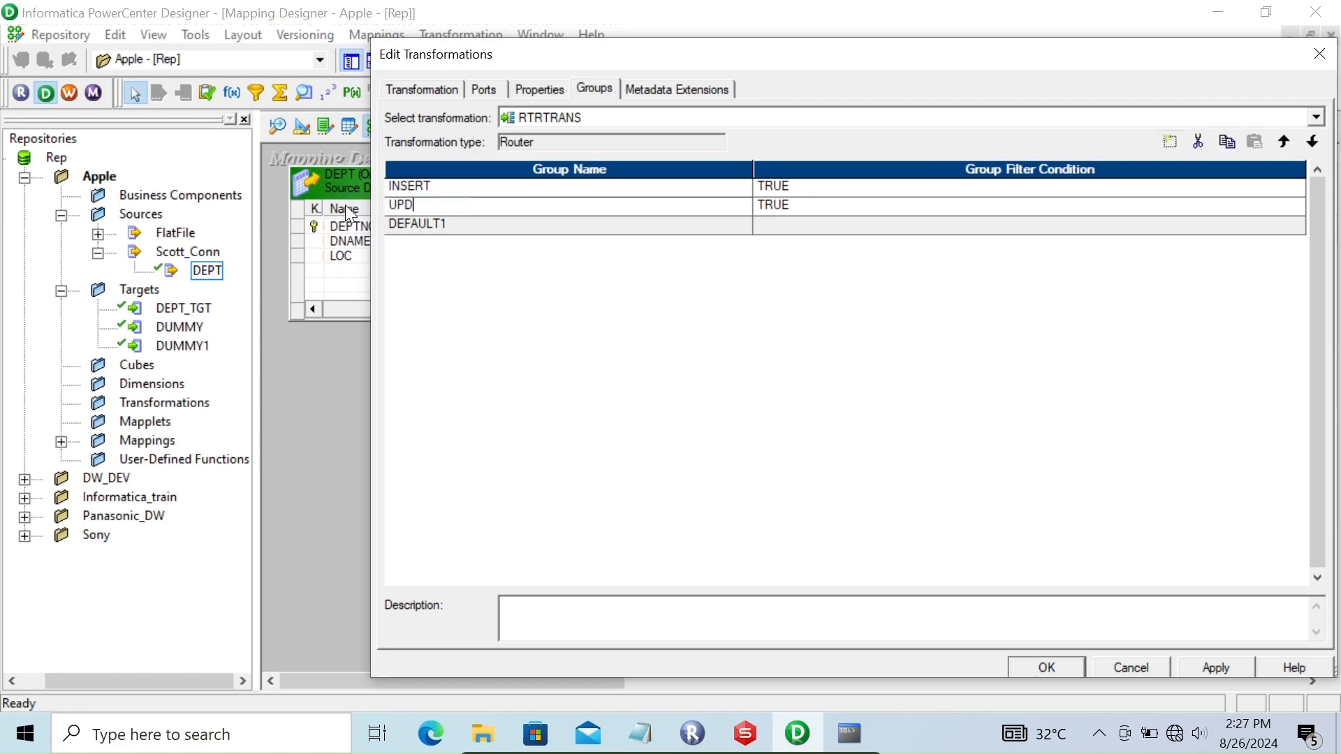
Step: Set the filter condition of the router's INSERT group to NewLookupRow=1
click(983, 188)
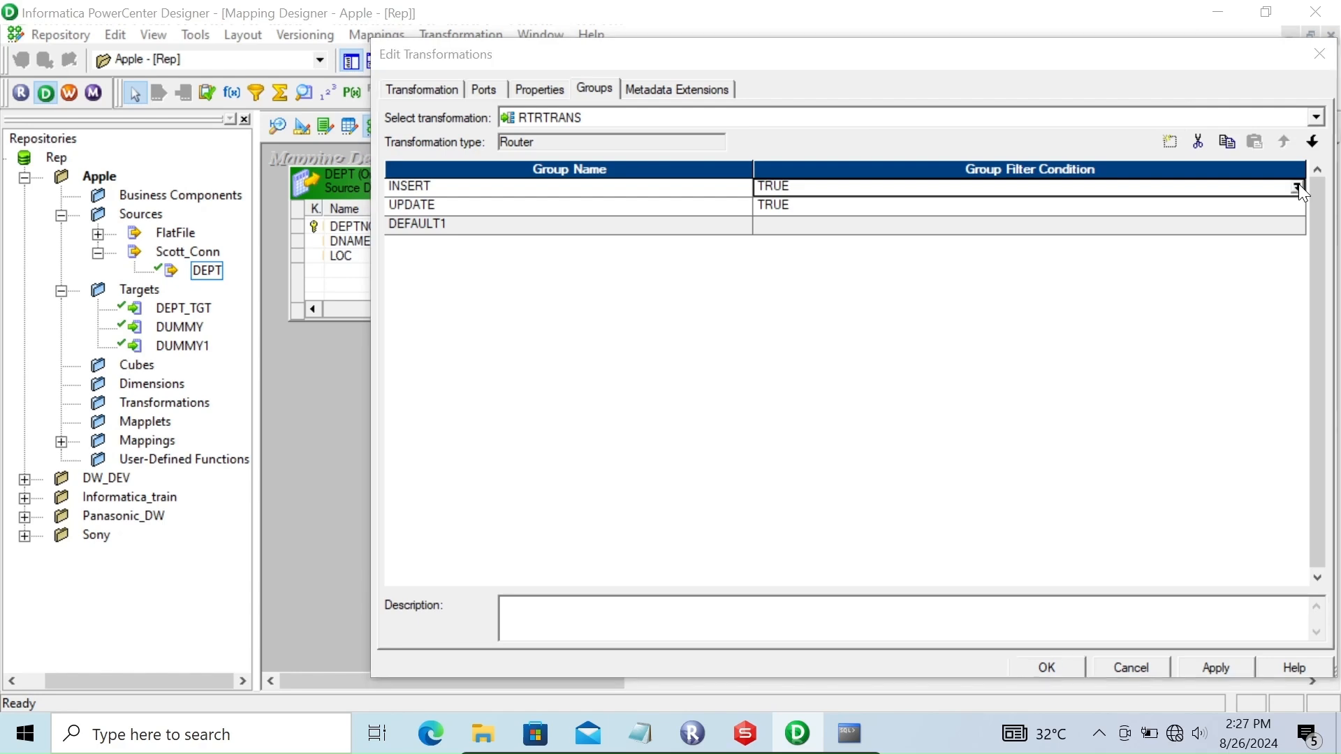
click(1298, 187)
double_click(657, 361)
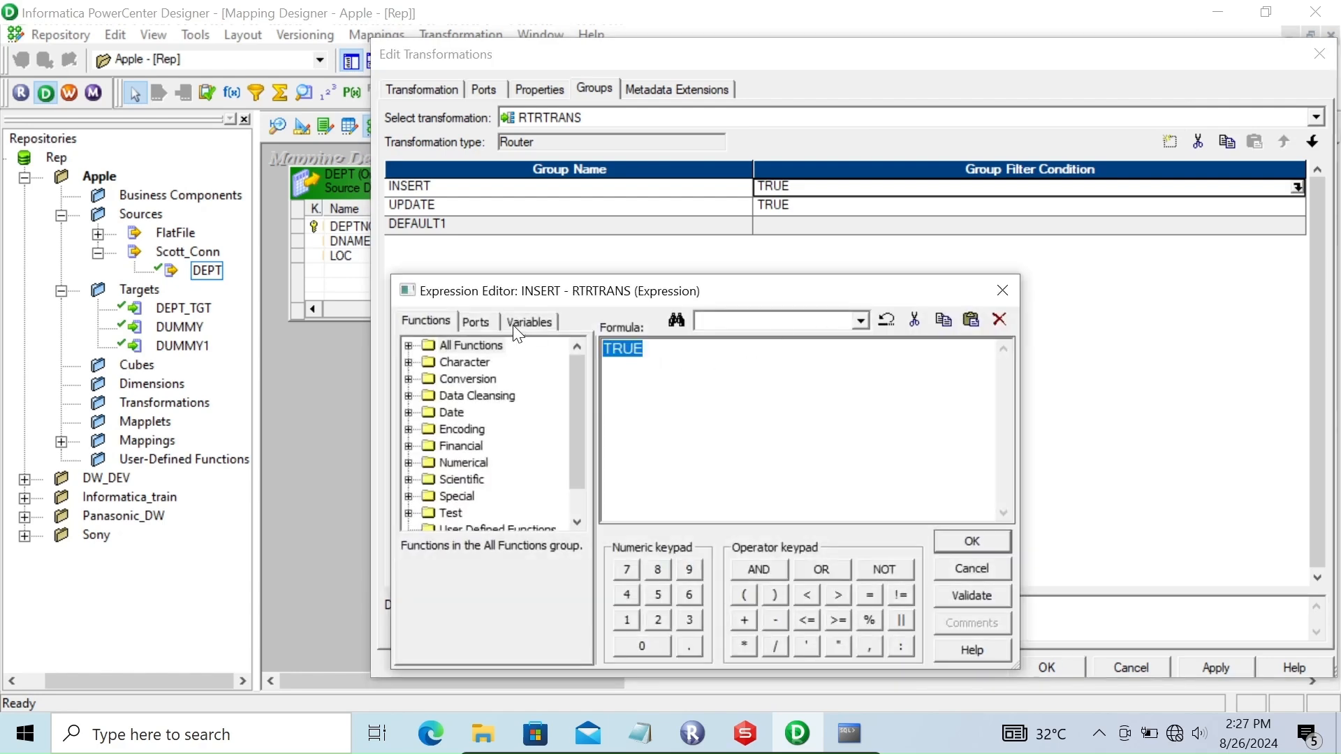
click(483, 323)
double_click(504, 383)
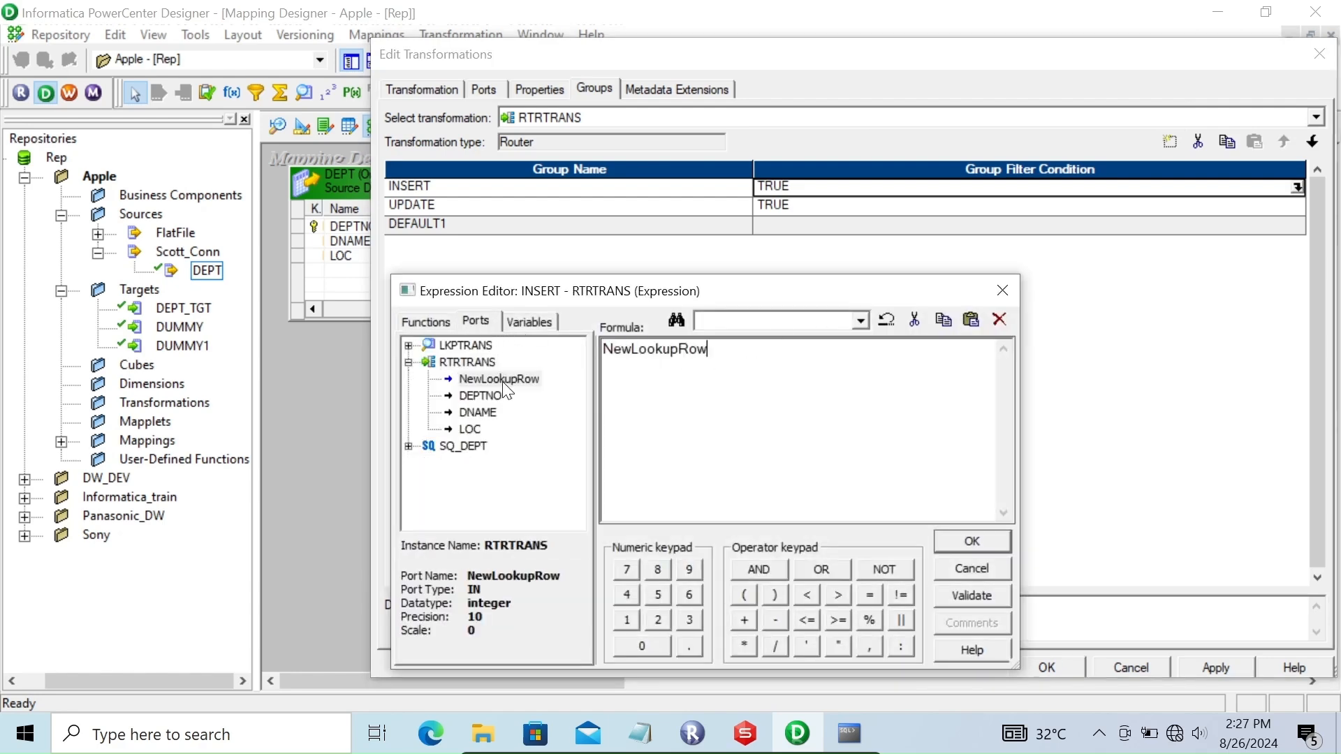
text(=1)
click(969, 543)
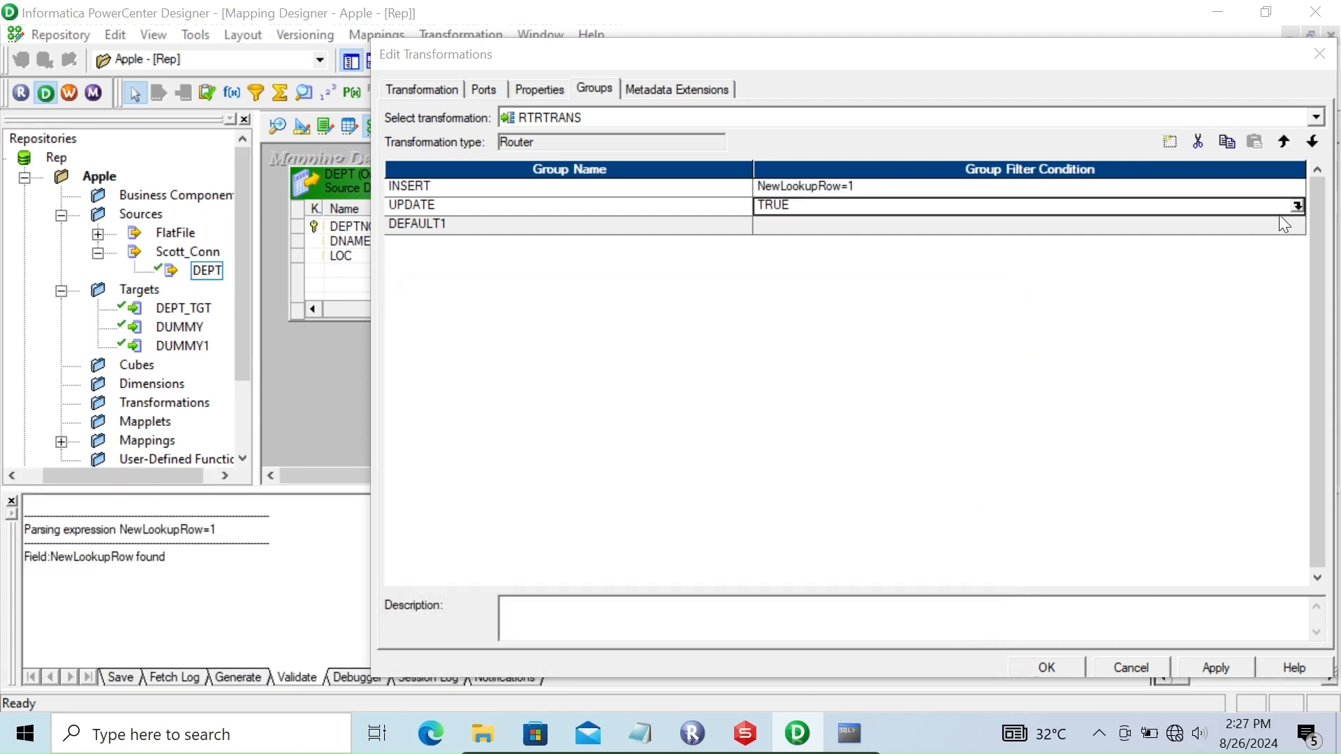
Step: Set the filter condition of the router's UPDATE group to NewLookupRow=2 and apply the group changes
click(1296, 205)
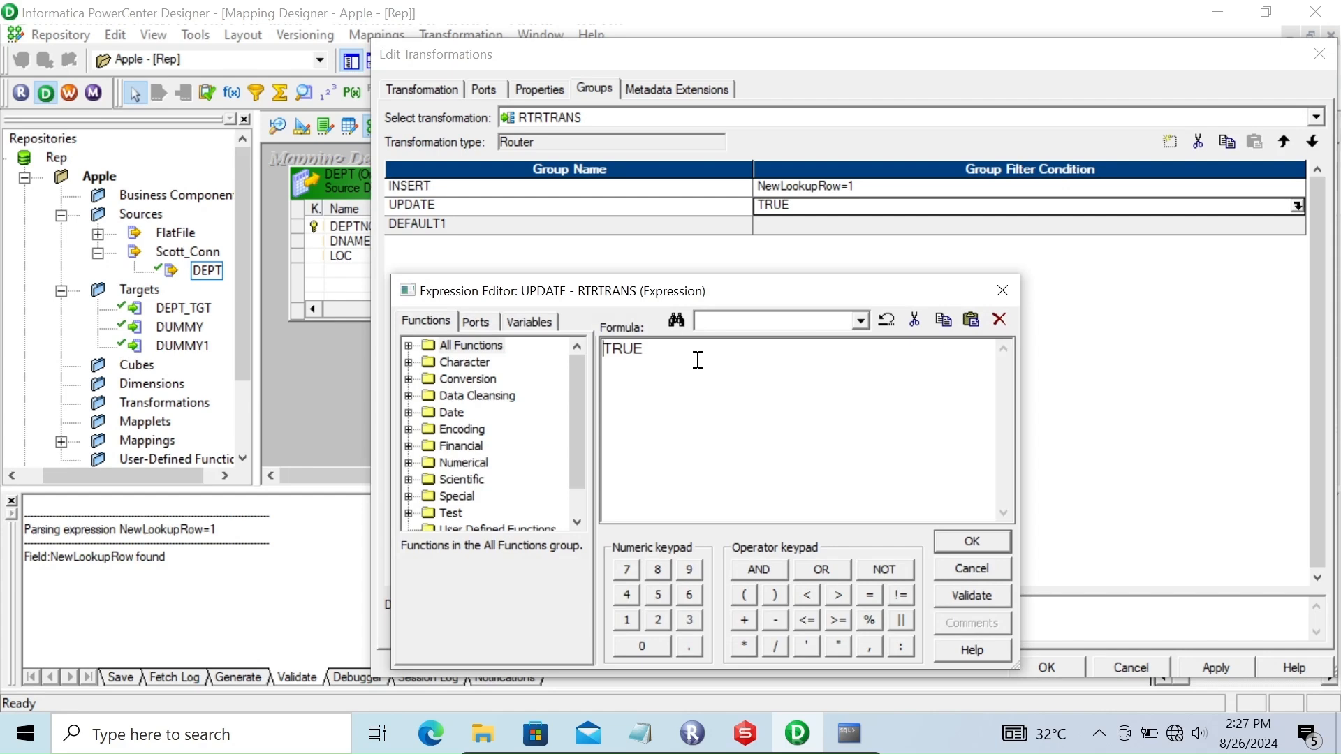
click(482, 322)
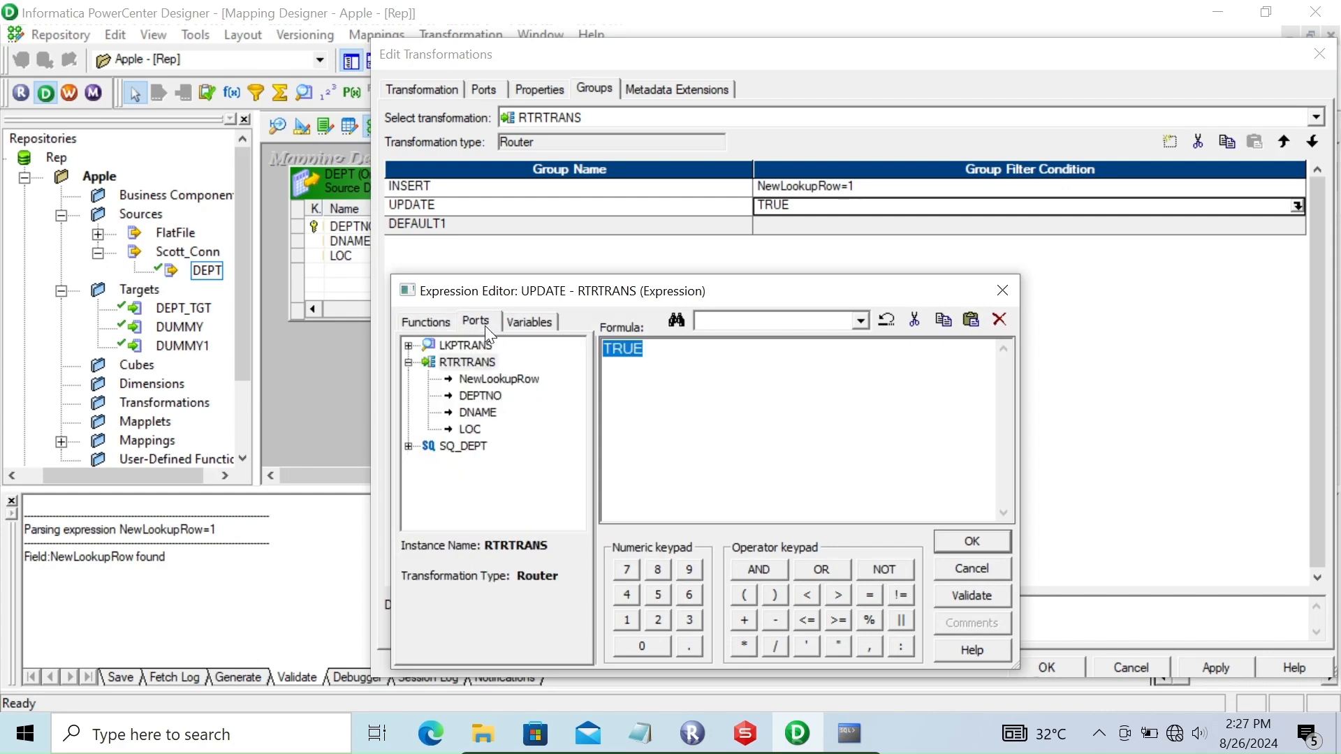
click(513, 379)
double_click(511, 373)
text(=2)
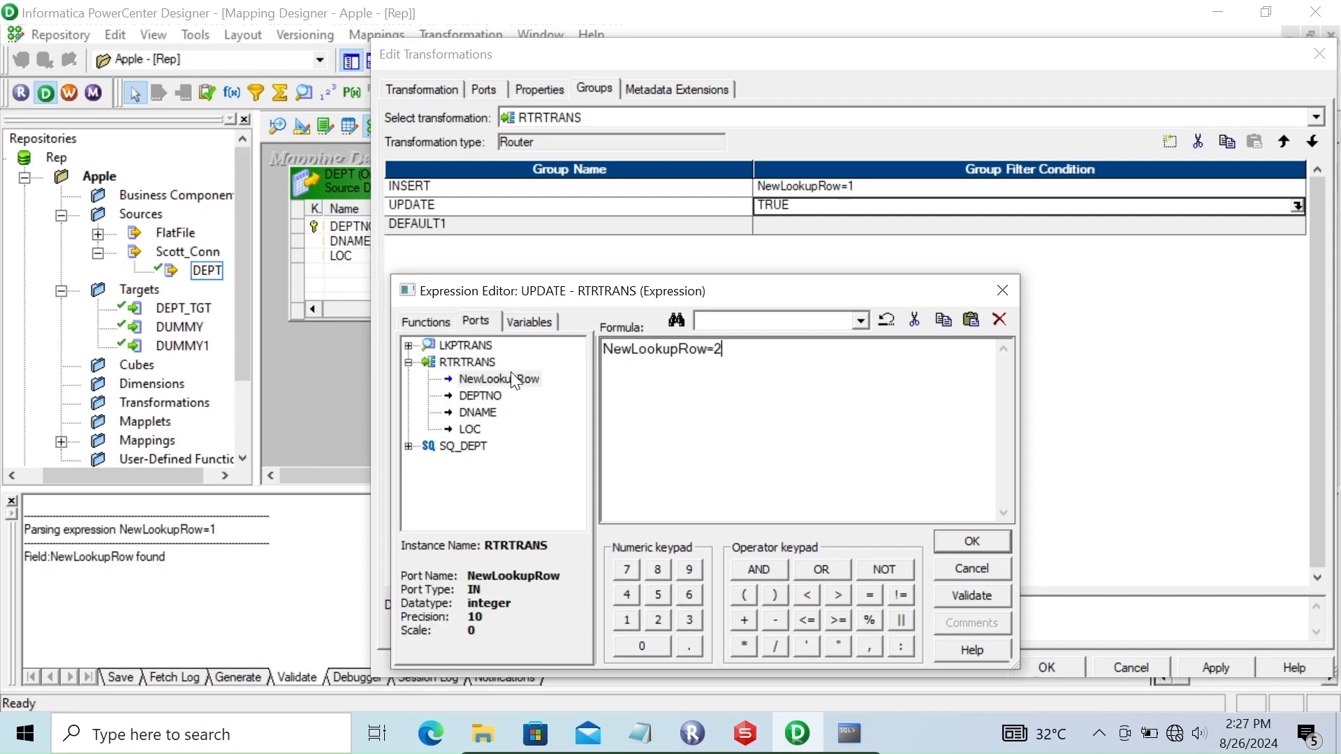
click(978, 538)
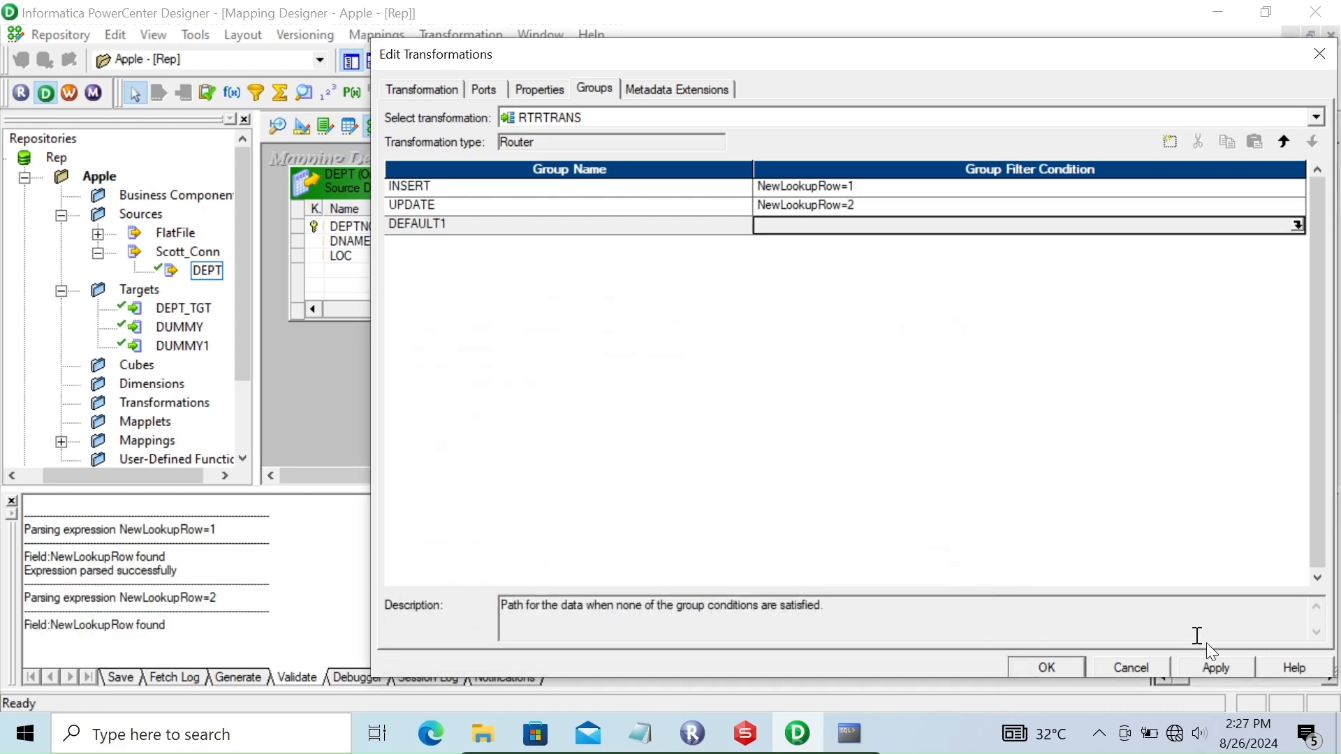
click(1213, 669)
click(1048, 668)
Step: Hide the output window and enlarge RTRTRANS so that the ports of its INSERT and UPDATE groups fit
drag(571, 473, 672, 477)
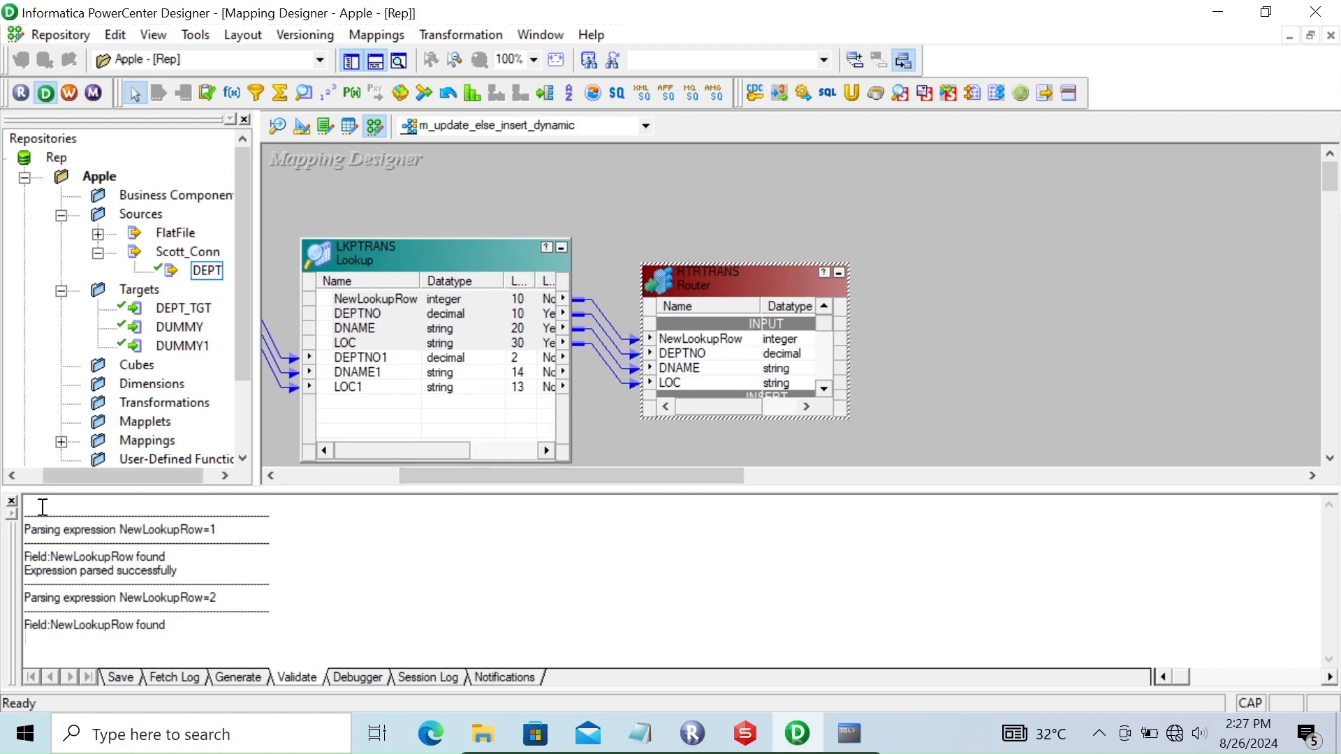
click(12, 501)
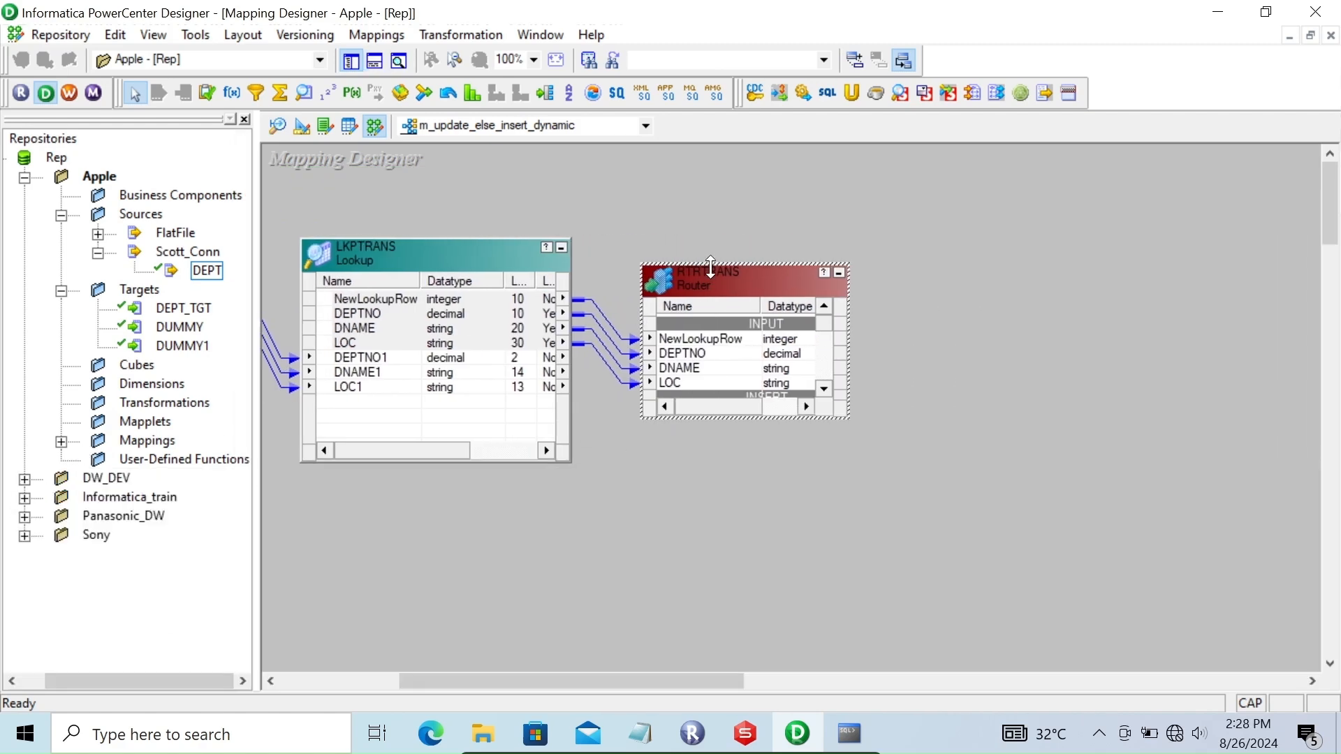
drag(709, 266, 710, 174)
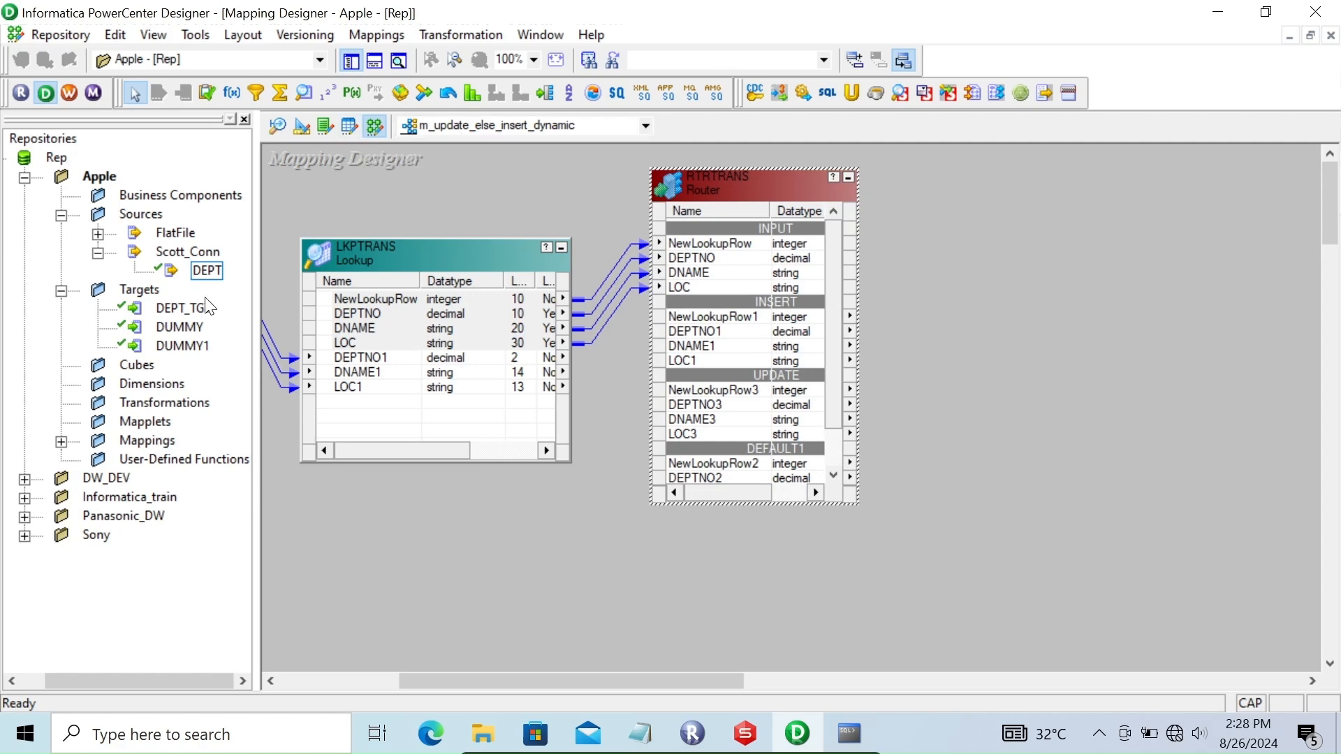
Step: Add the DEPT_TGT target to the mapping beyond the router and paste a second instance of it
click(155, 310)
drag(154, 310, 1122, 219)
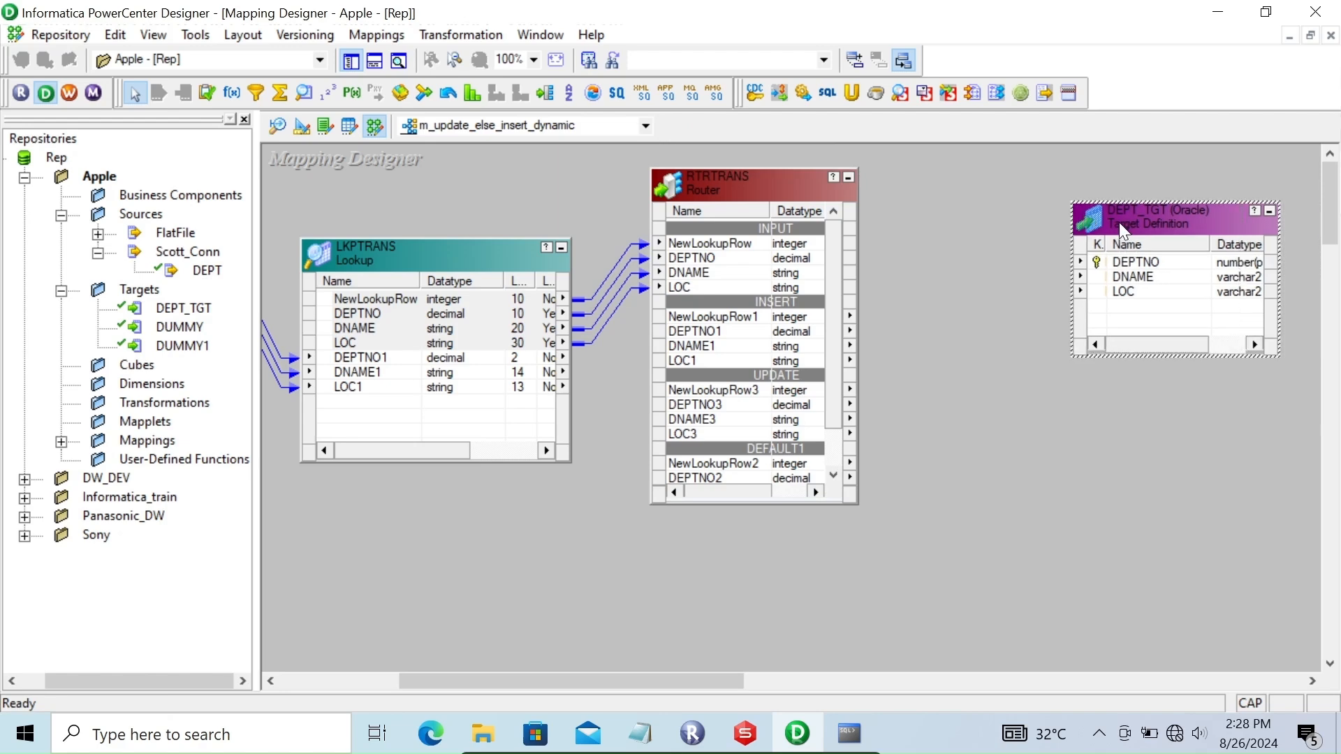
key(ctrl+v)
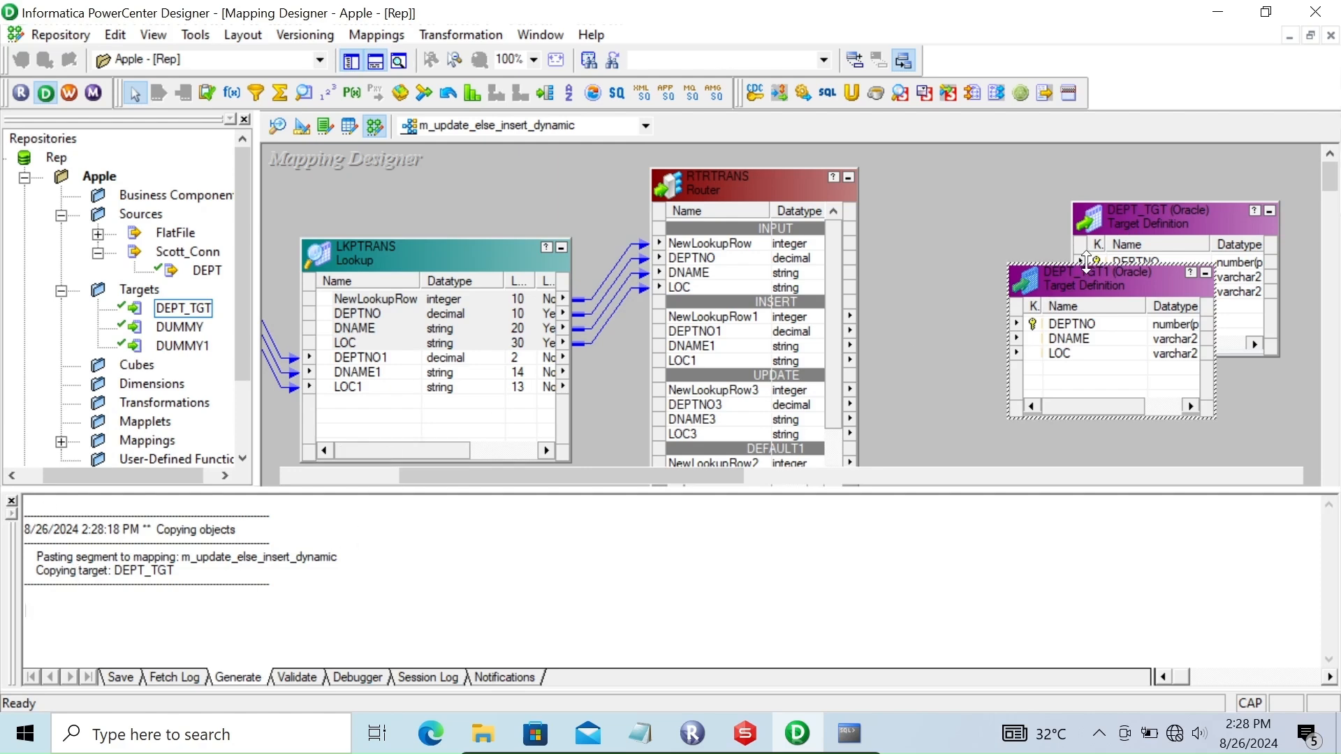
Step: Rename the second DEPT_TGT target instance to DEPT_TGT_UPDATE
double_click(1055, 293)
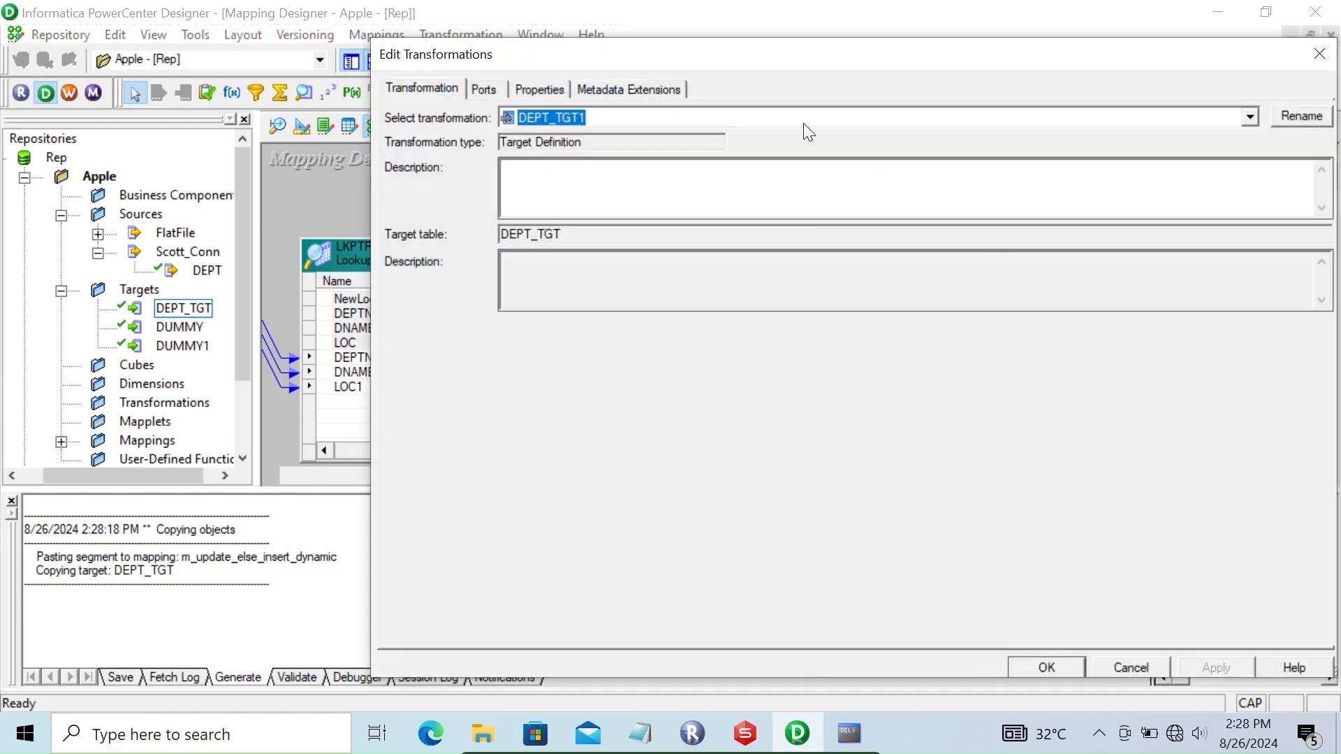
click(1289, 116)
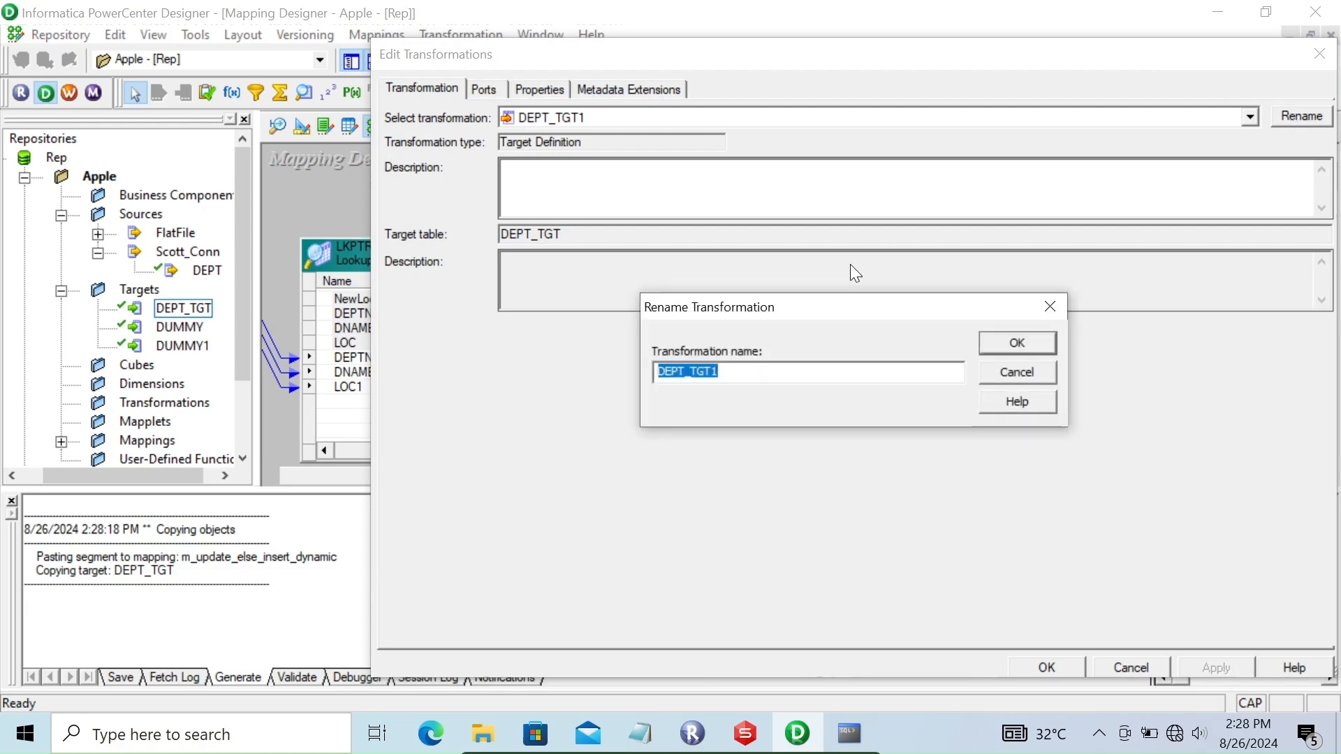
click(740, 368)
key(BackSpace)
text(_)
text(UPDATE)
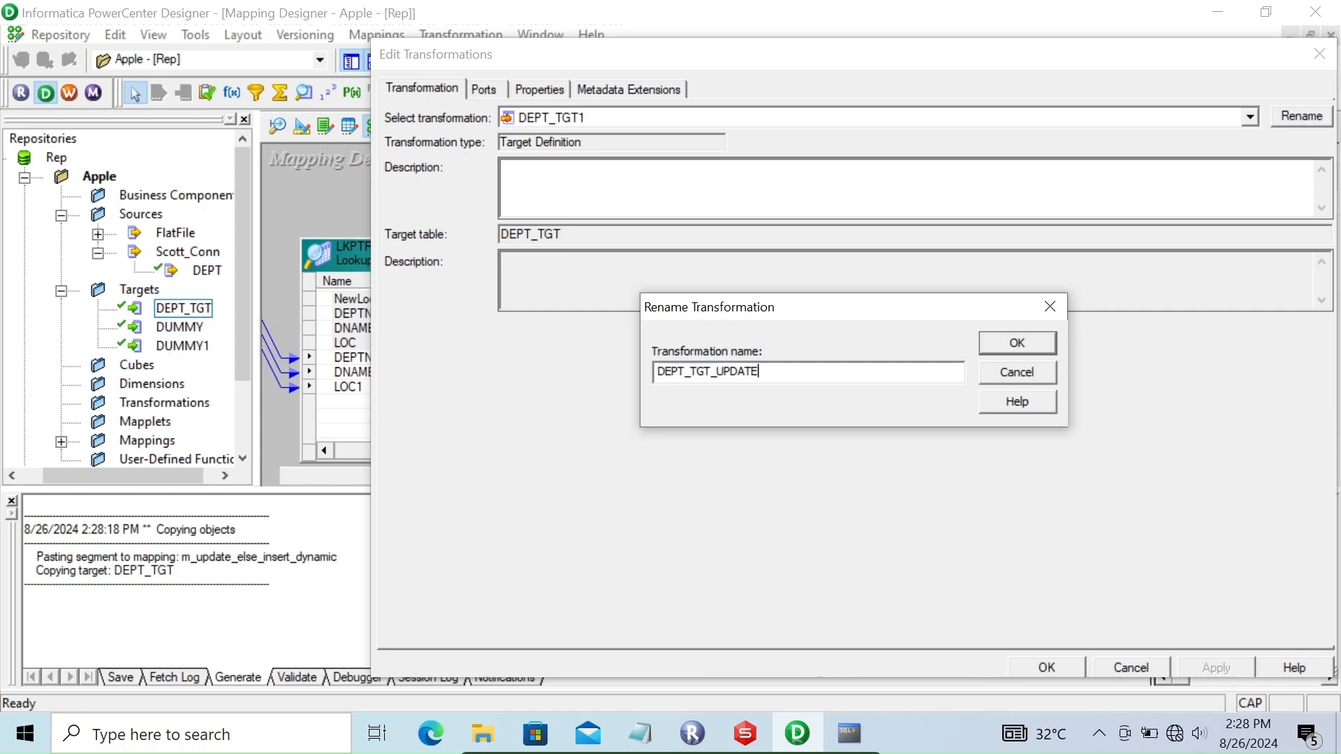
click(1018, 344)
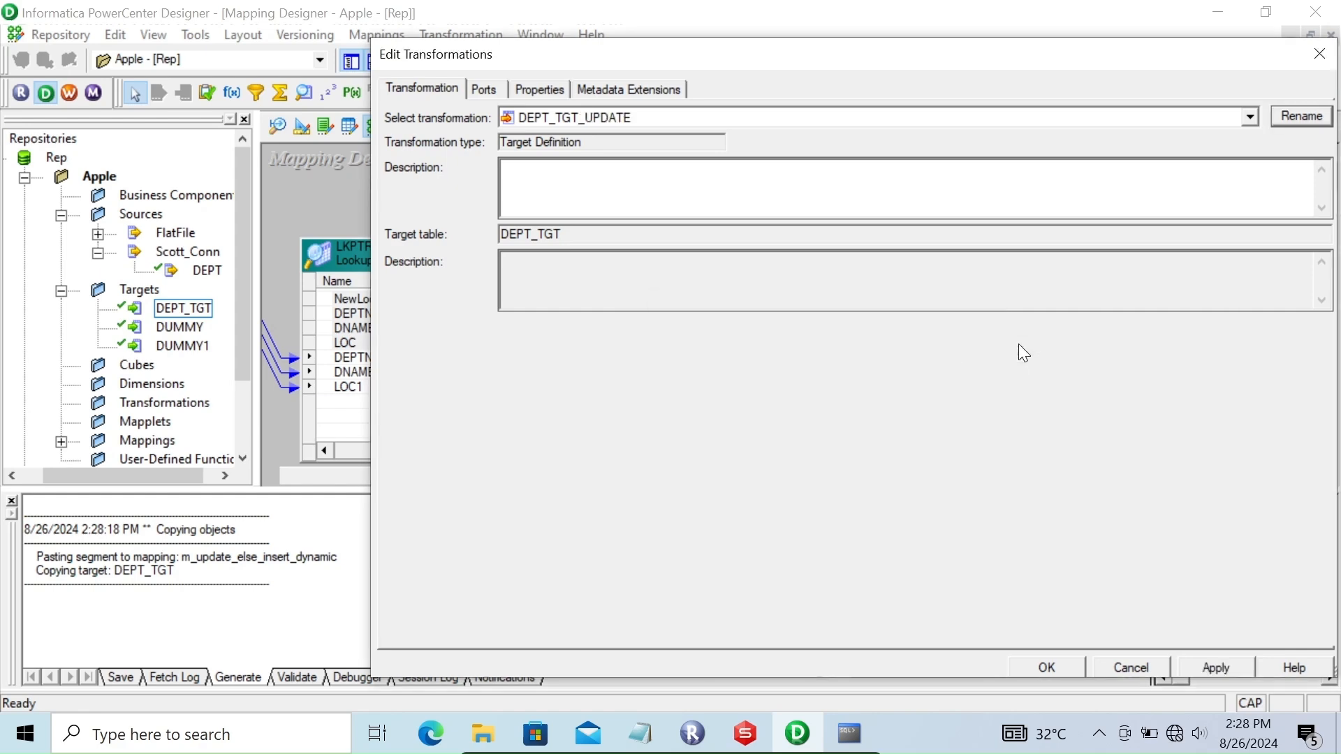
click(1218, 672)
click(1048, 668)
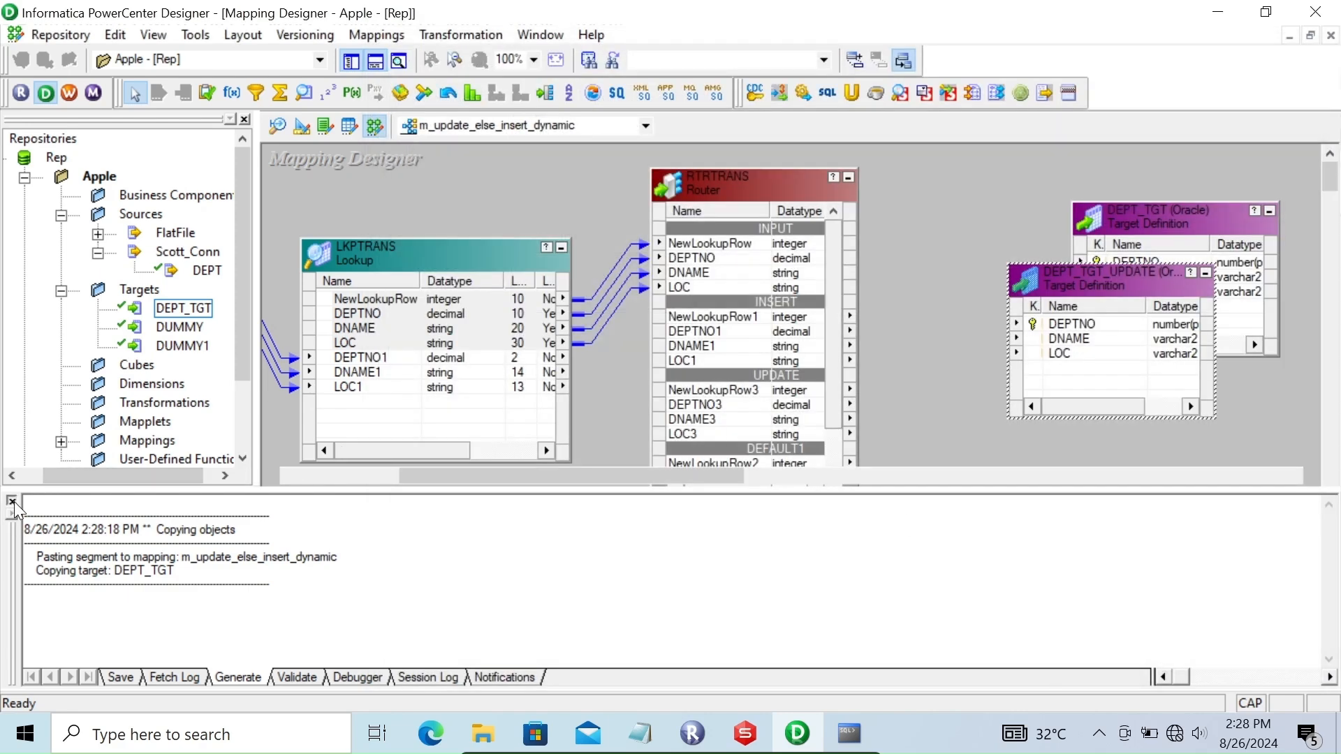
Step: Place DEPT_TGT_UPDATE below DEPT_TGT and link DEPTNO1, DNAME1 and LOC1 from the router's INSERT group to DEPT_TGT
drag(1087, 280, 1115, 475)
drag(1146, 225, 1120, 211)
click(705, 332)
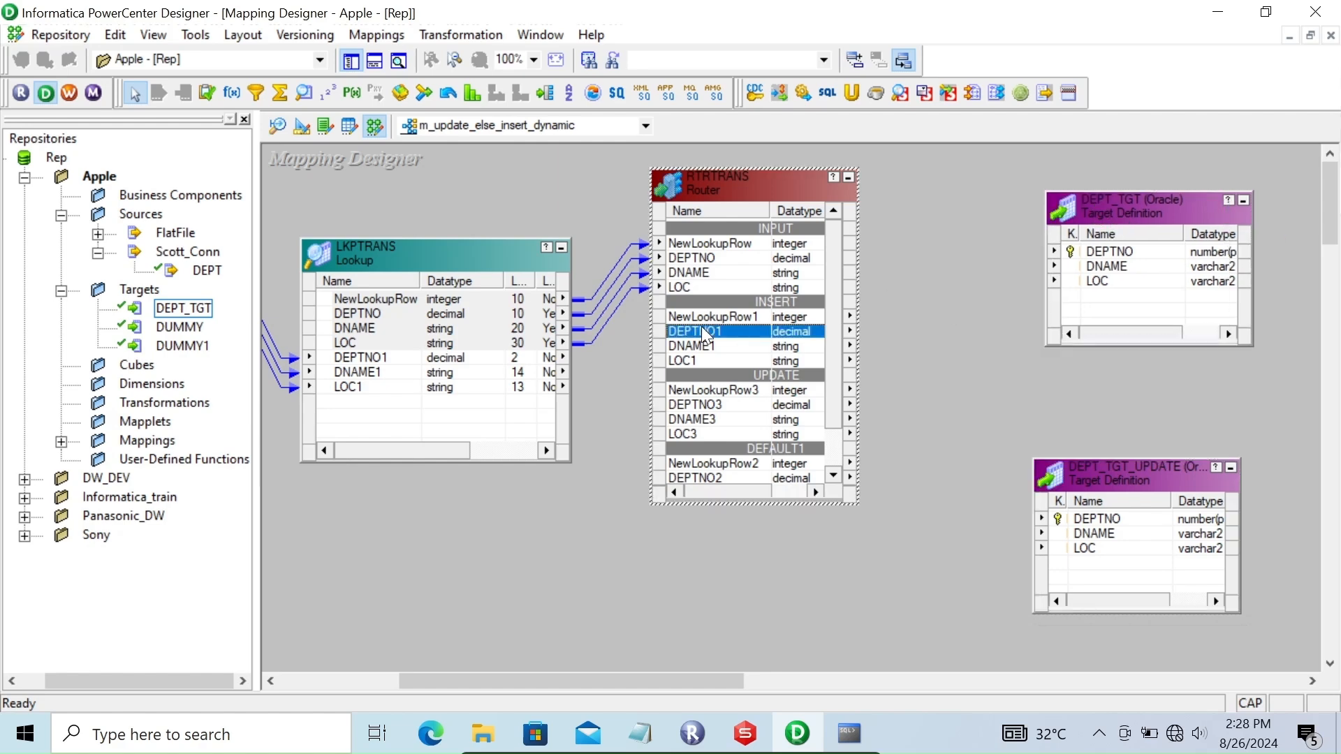
key(shift+Down)
key(shift+Down)
drag(705, 336, 1114, 251)
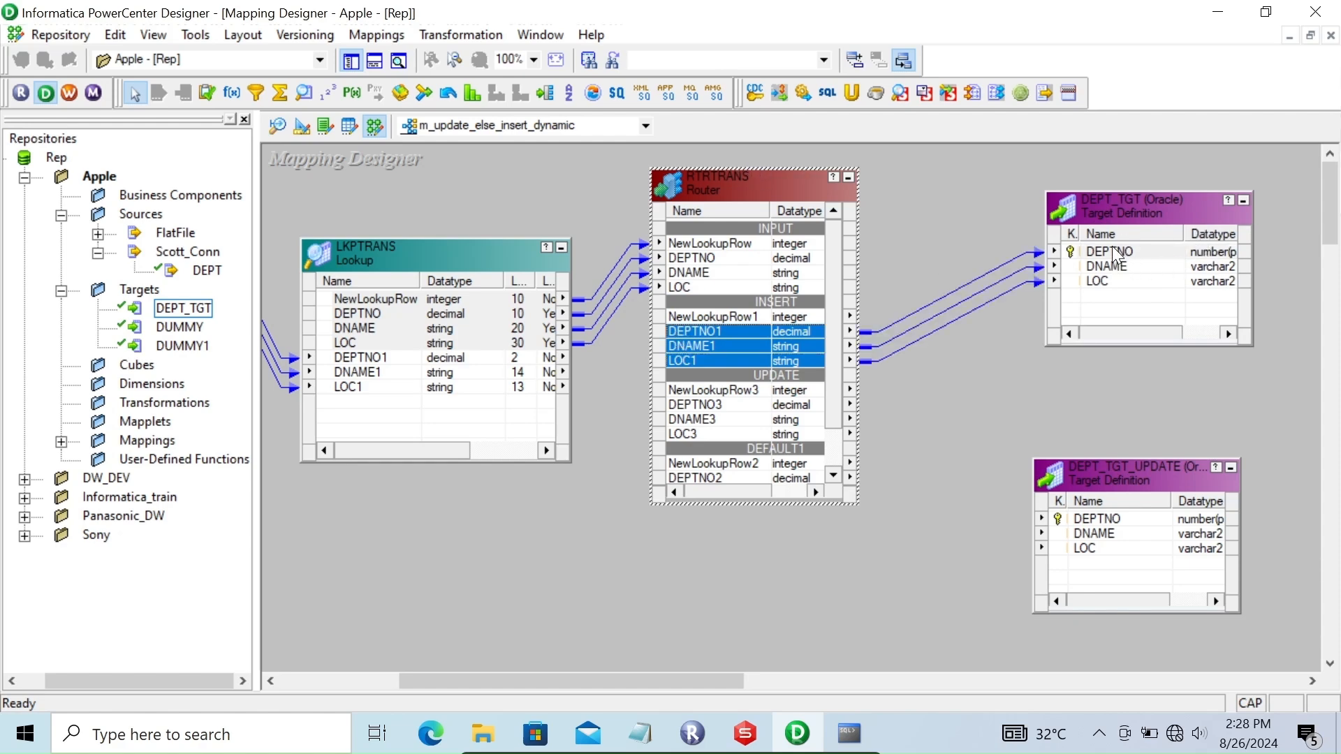
Step: Add an Update Strategy transformation and link DEPTNO3, DNAME3 and LOC3 from the router's UPDATE group into it
click(208, 92)
click(952, 423)
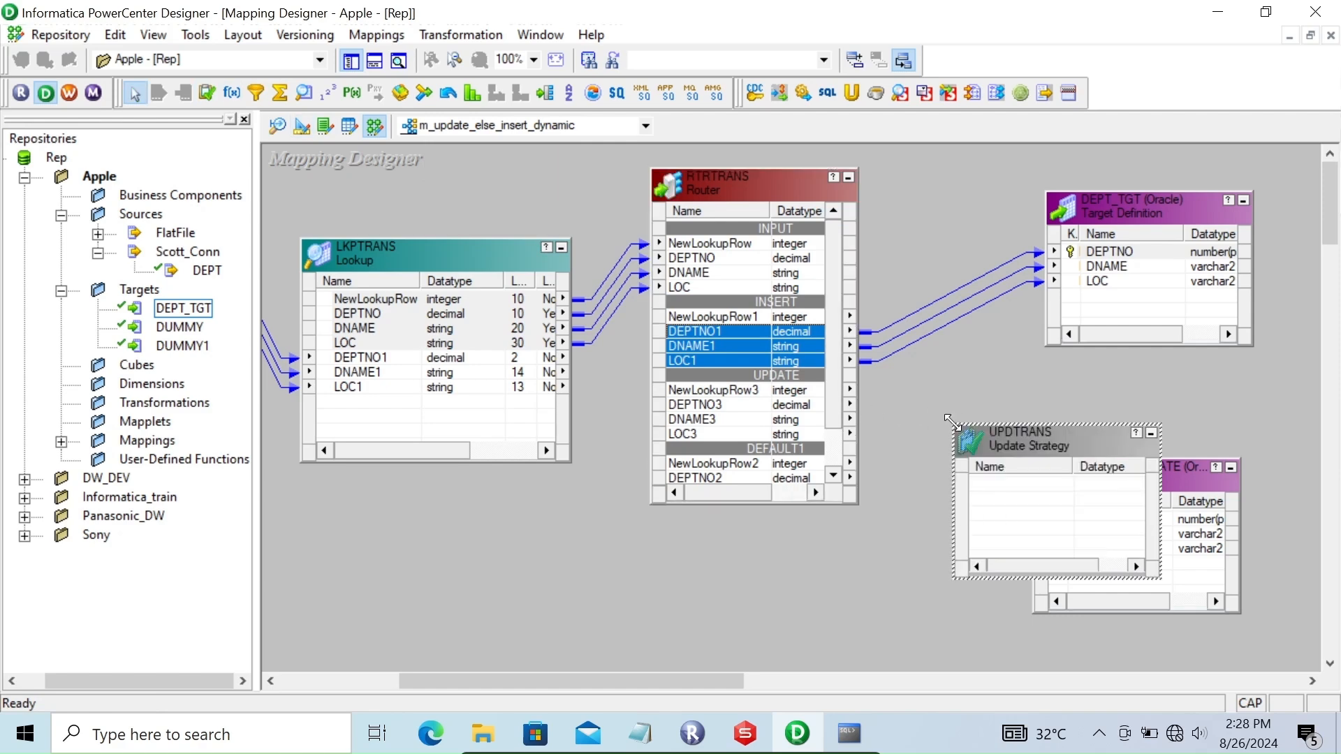
click(727, 405)
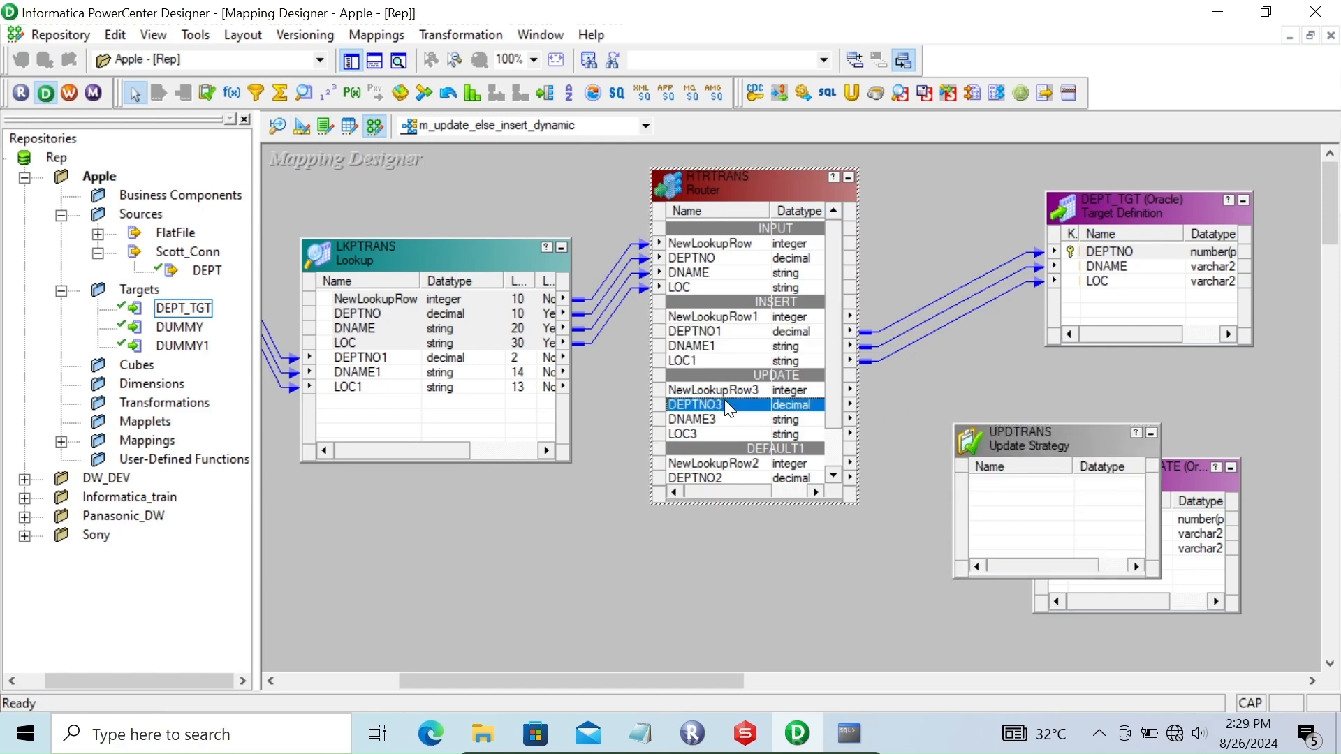
key(shift+Down)
key(shift+Down)
mouse_move(681, 404)
mouse_down()
mouse_move(1099, 494)
mouse_move(1032, 491)
mouse_up()
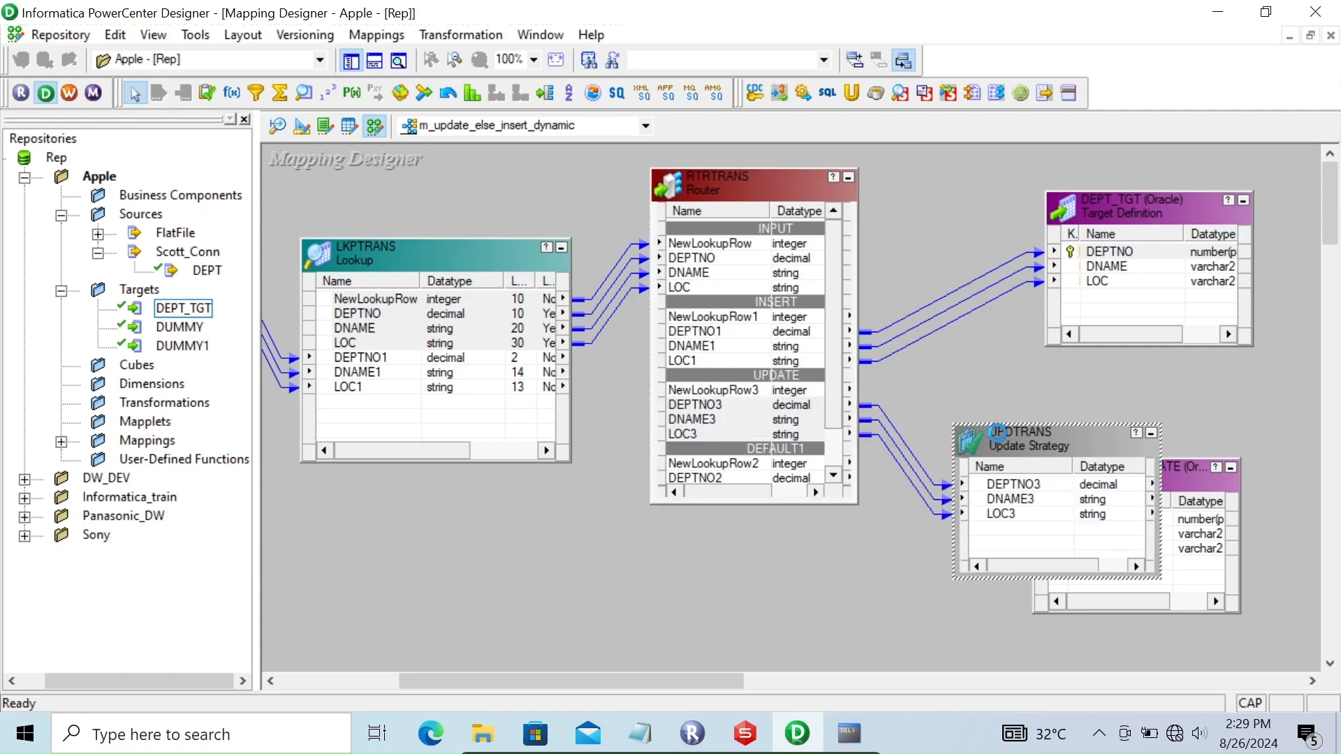
Step: Set the Update Strategy Expression of UPDTRANS to DD_UPDATE
double_click(998, 435)
click(543, 85)
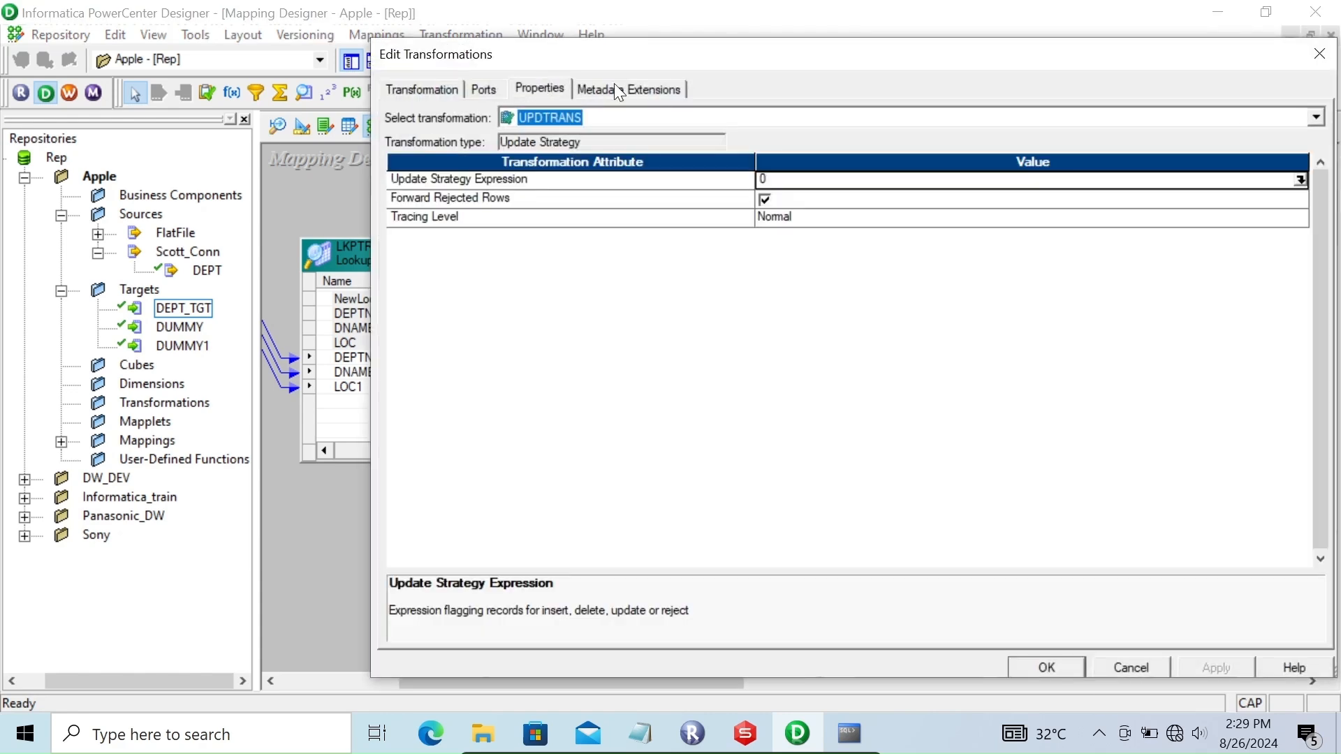
click(1301, 180)
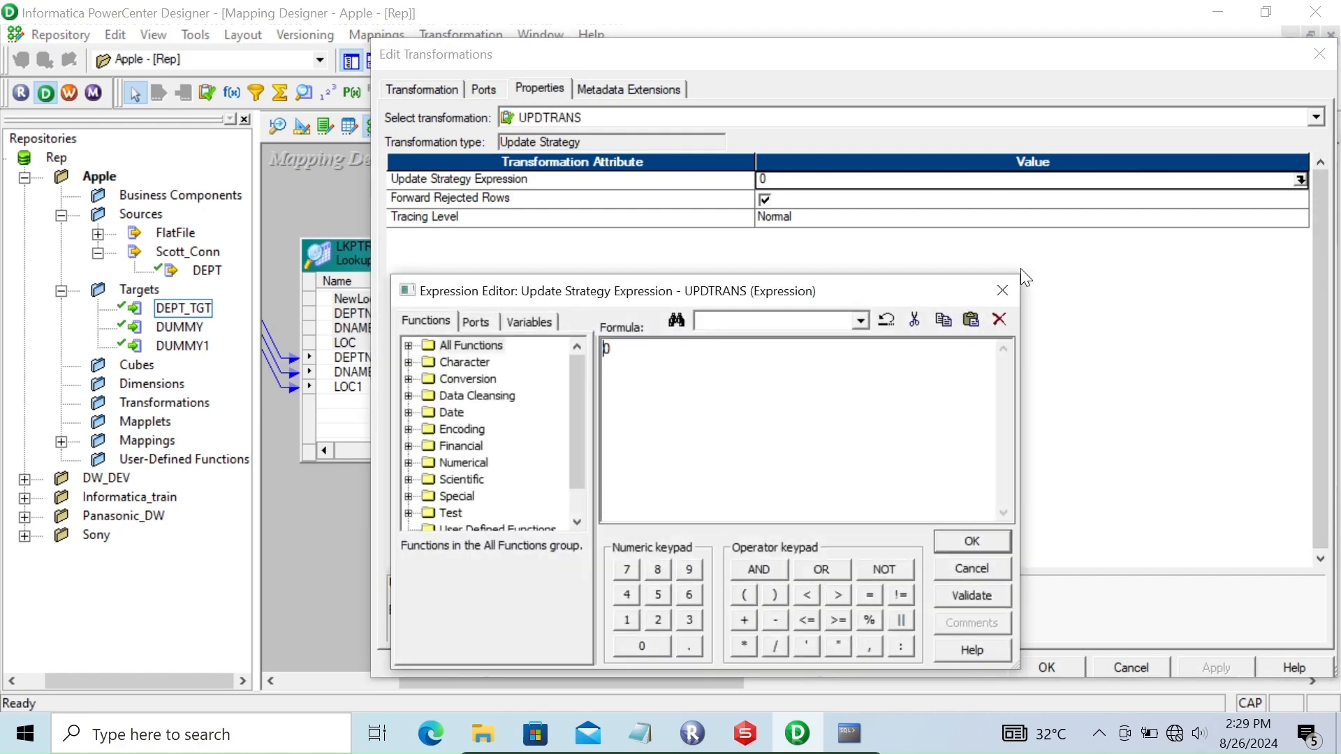
text(DD_UPDATE)
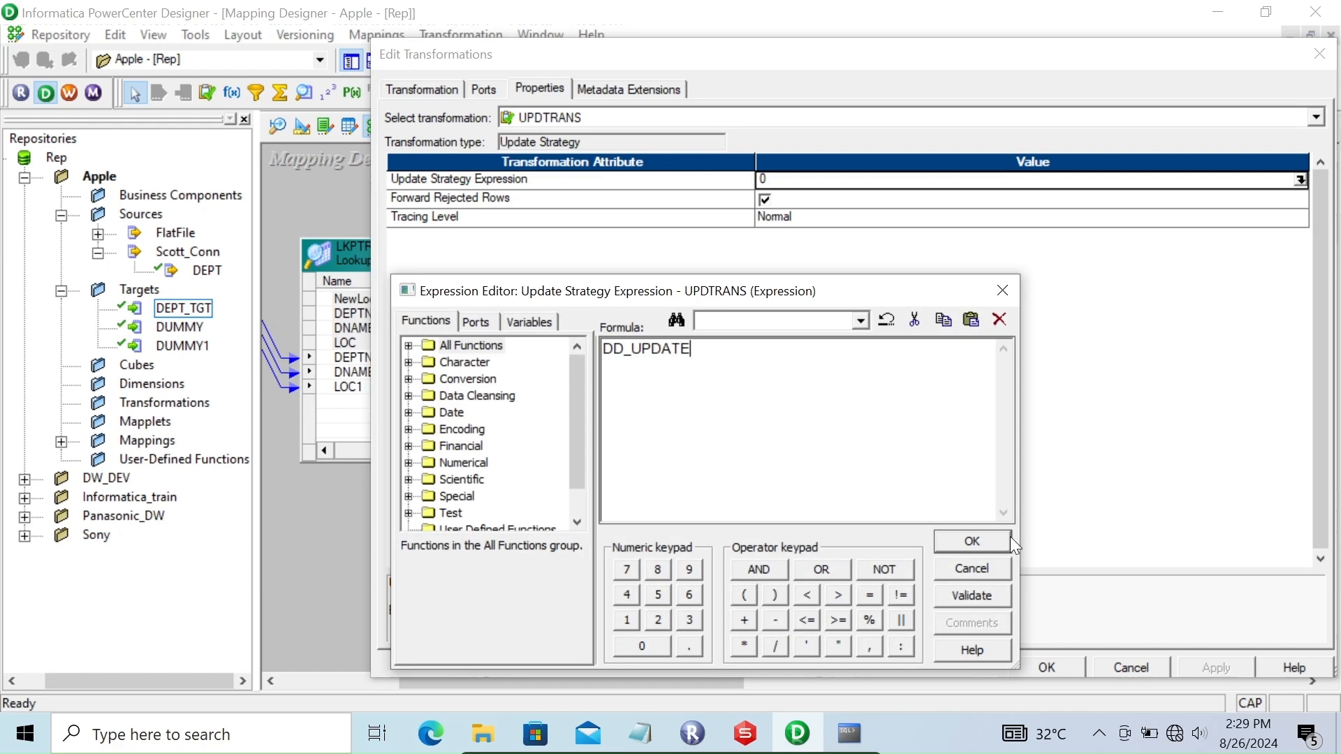
click(972, 542)
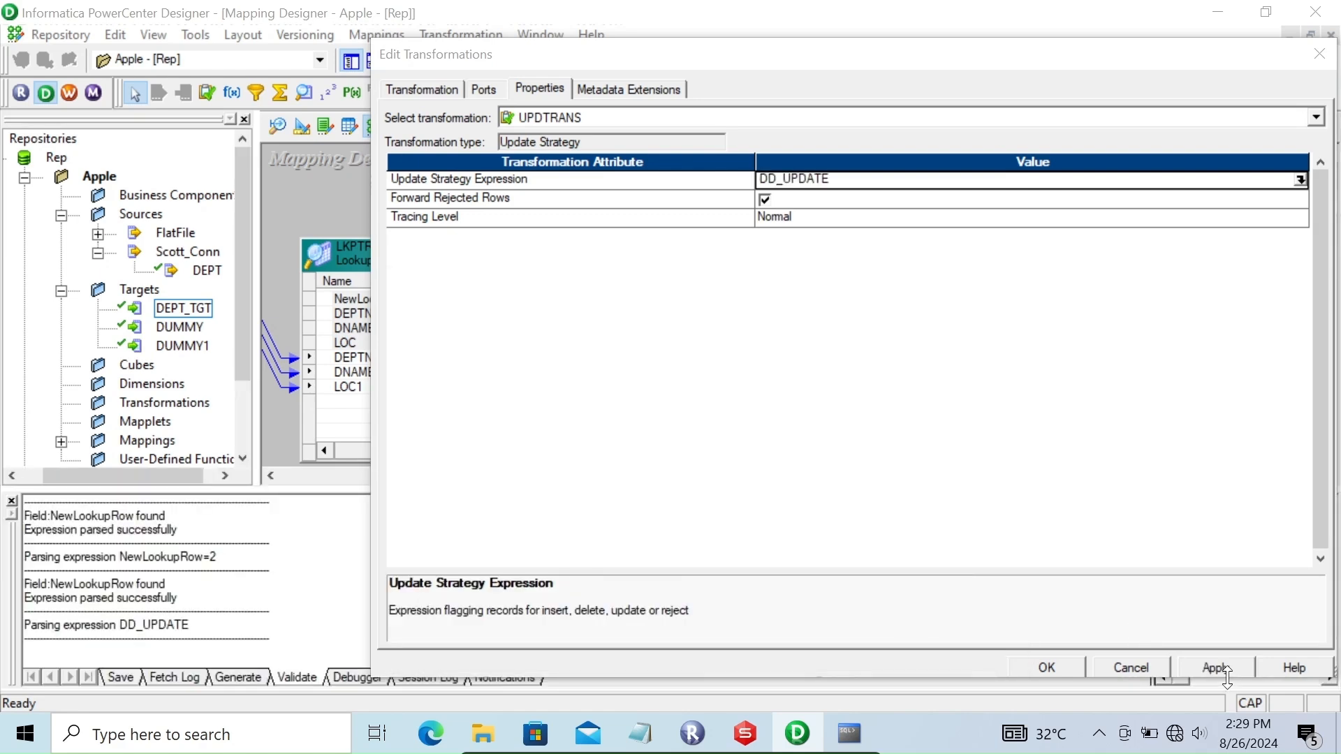
click(1062, 665)
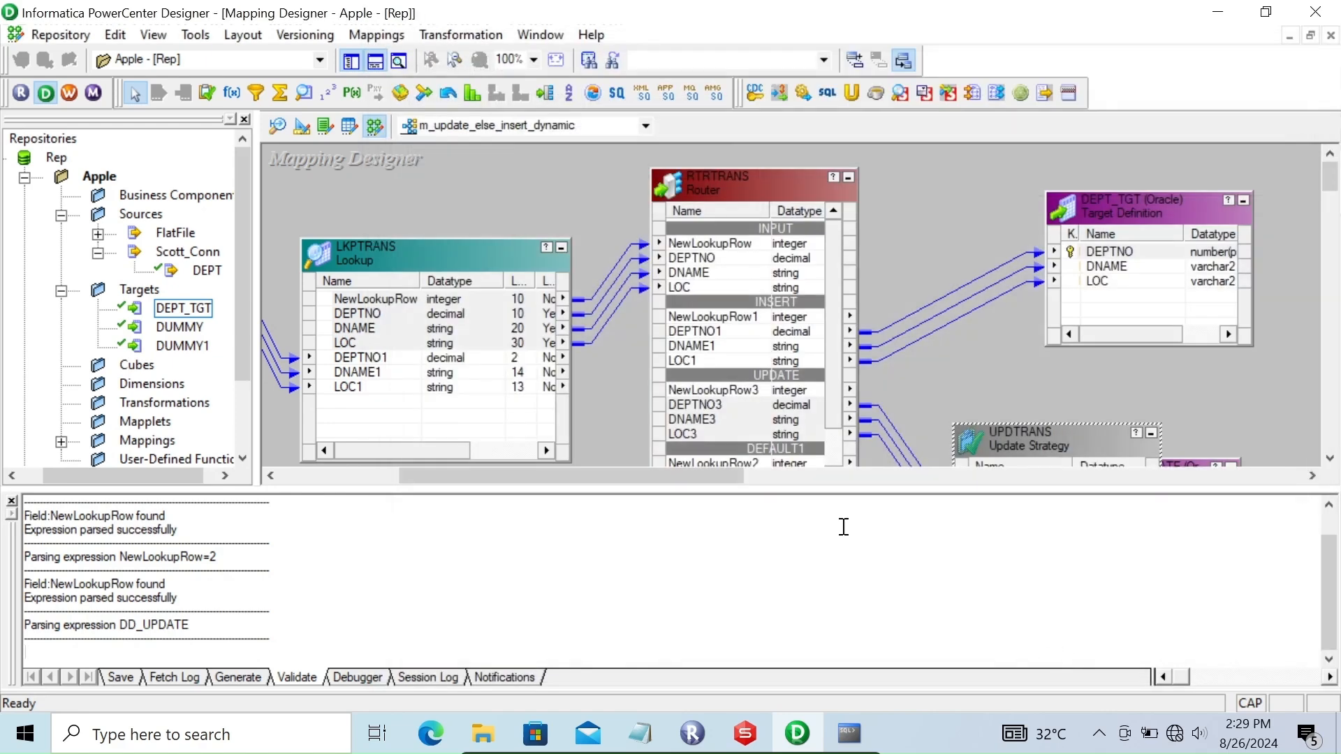
Step: Move DEPT_TGT_UPDATE clear of UPDTRANS, link all UPDTRANS ports to the matching target columns, and save the mapping
click(11, 501)
drag(604, 678, 689, 678)
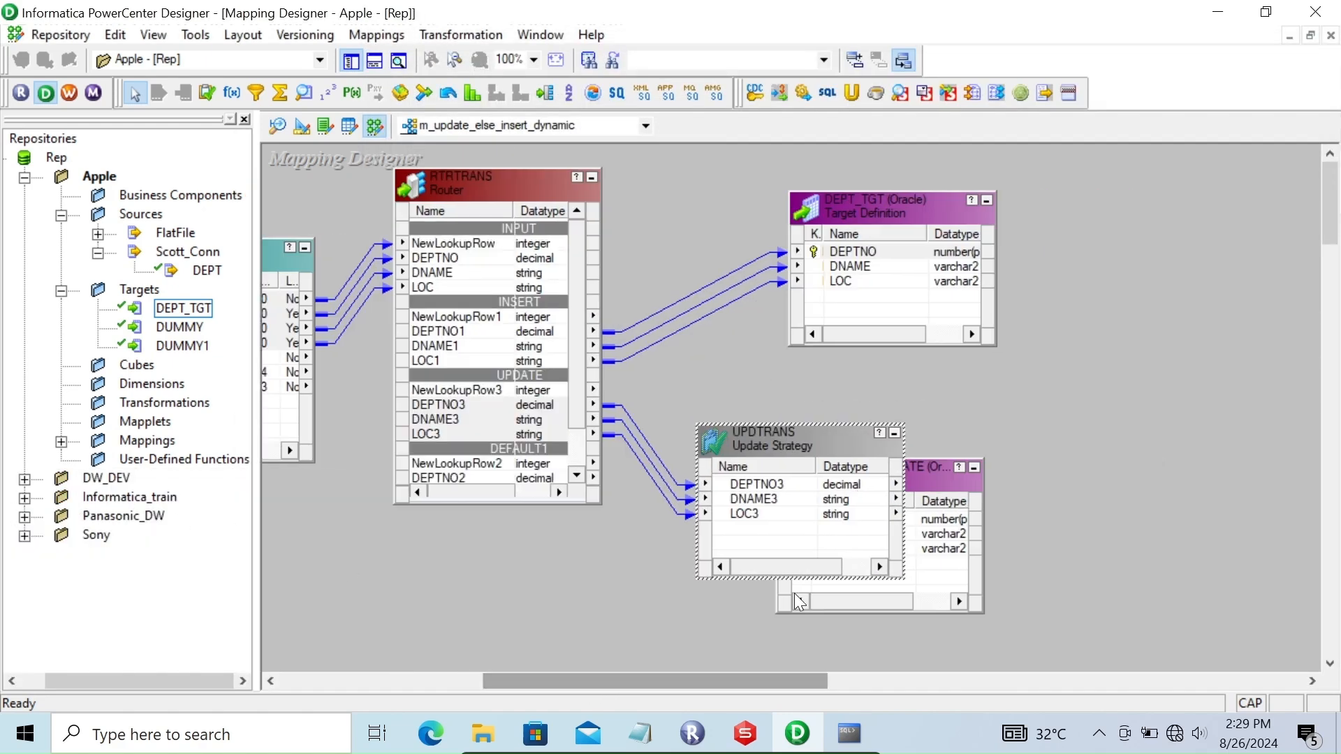
drag(916, 472, 1055, 437)
click(753, 484)
right_click(753, 485)
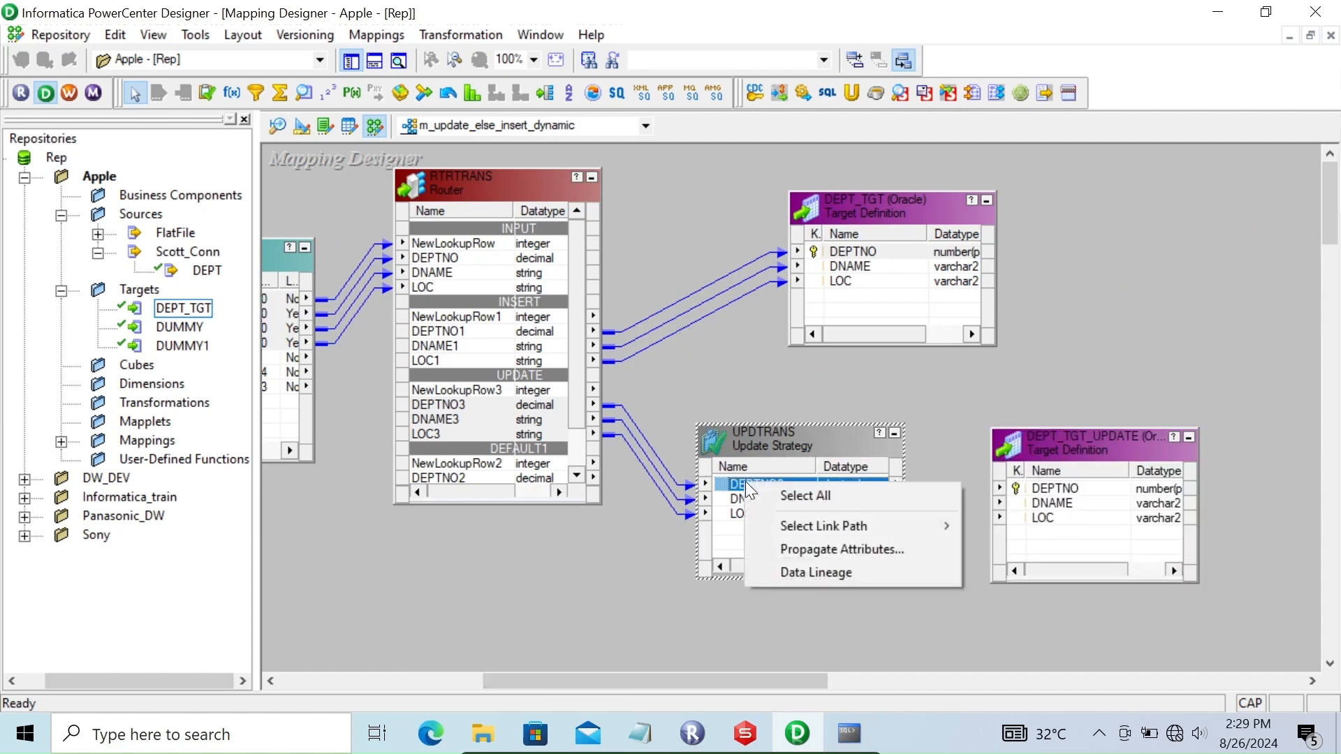
click(763, 494)
drag(727, 487, 1034, 494)
key(ctrl+s)
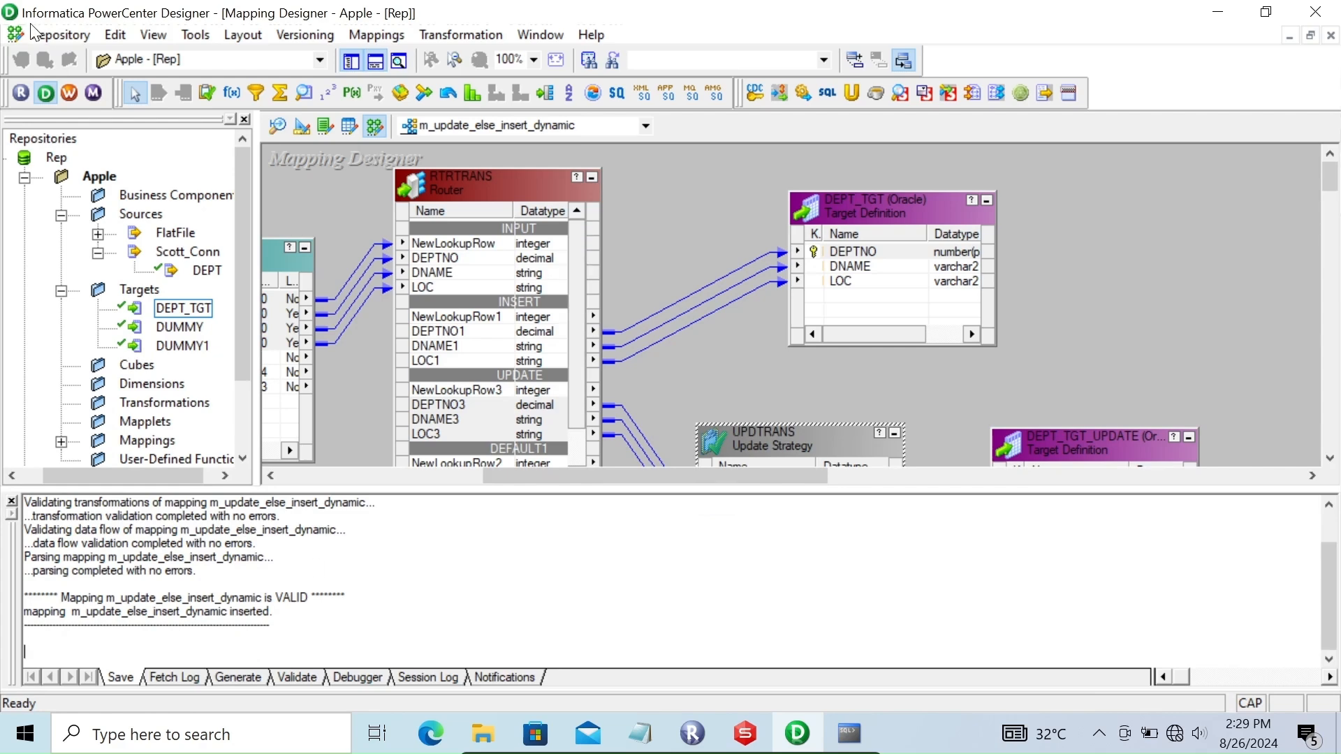
Step: Switch to Workflow Manager and add a session for the mapping m_update_else_insert_dynamic to the workflow wf_Apple
click(68, 92)
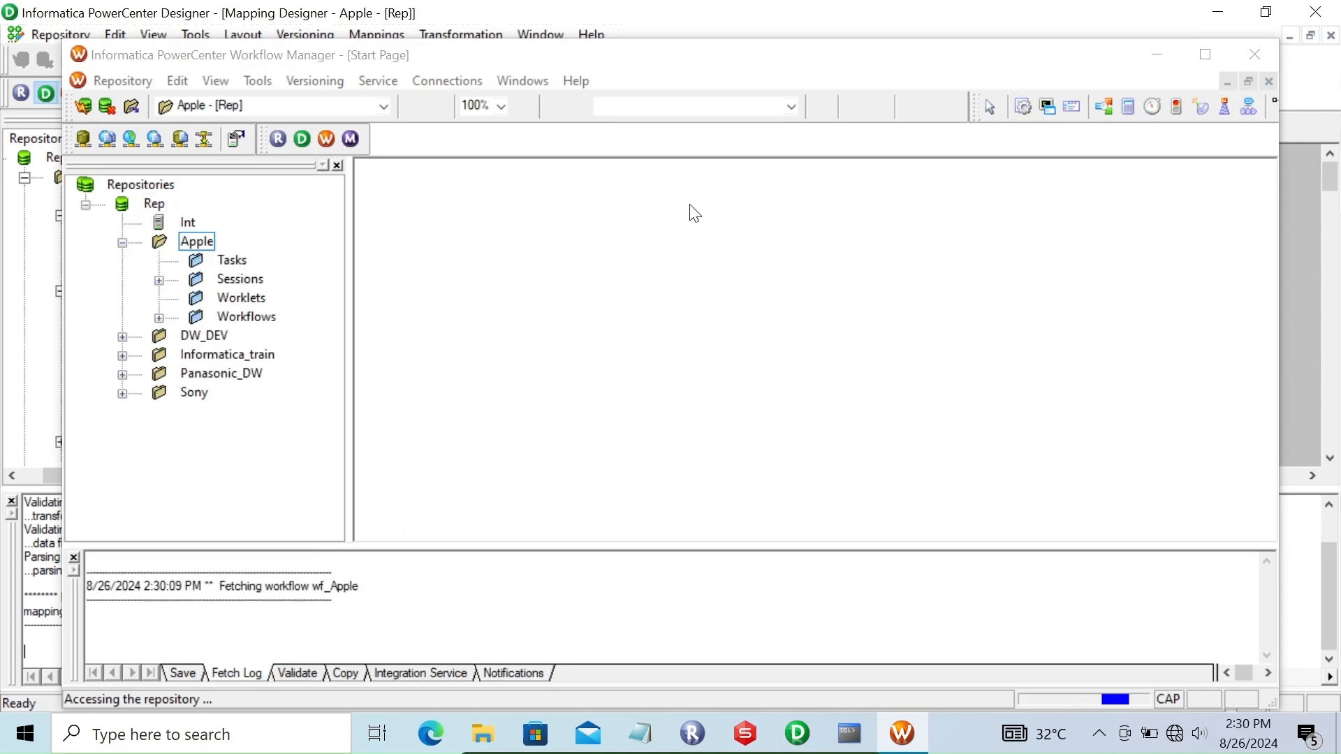
click(805, 298)
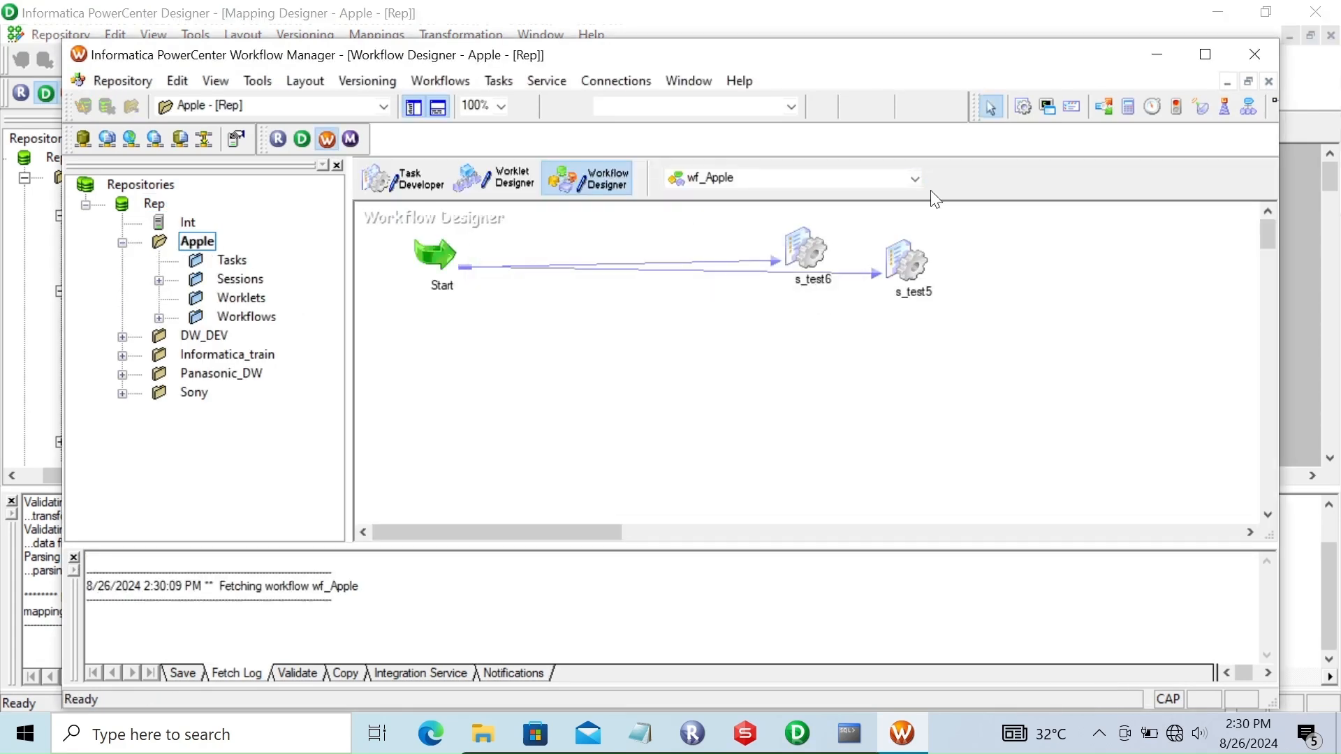
click(623, 428)
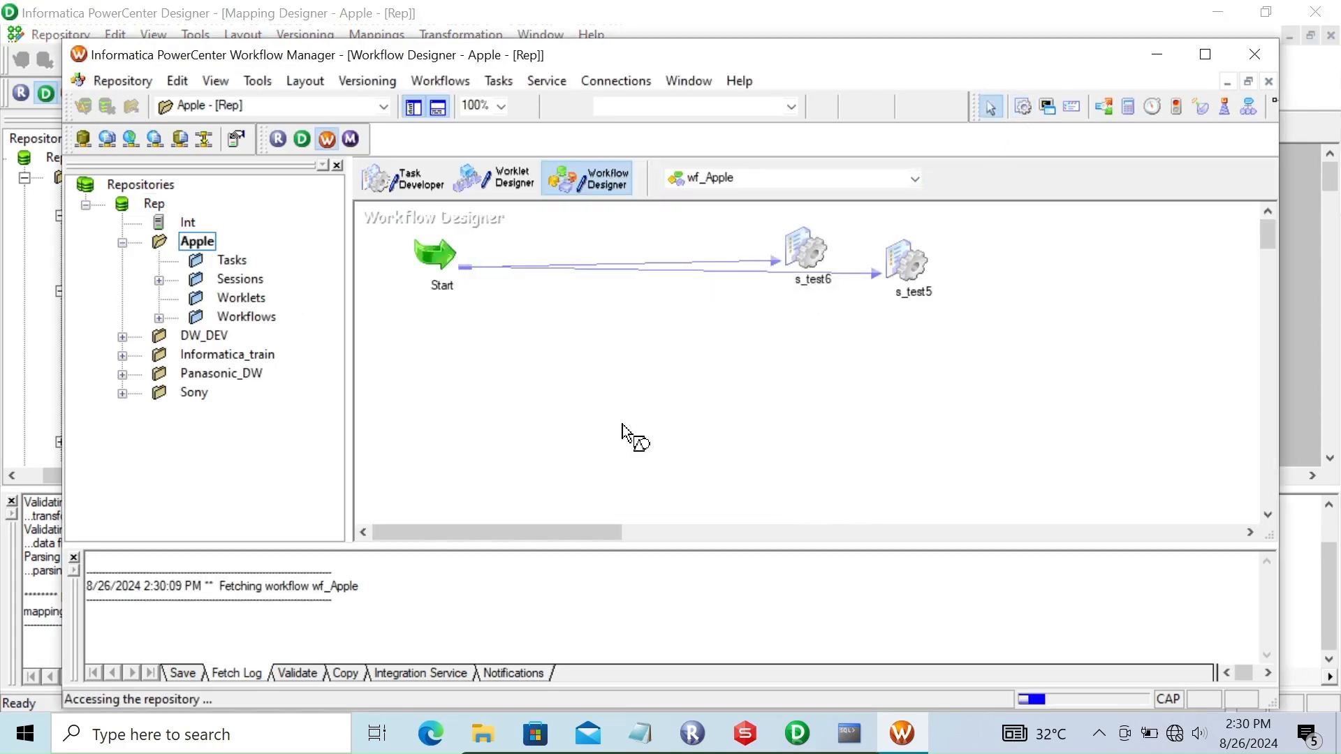
click(866, 301)
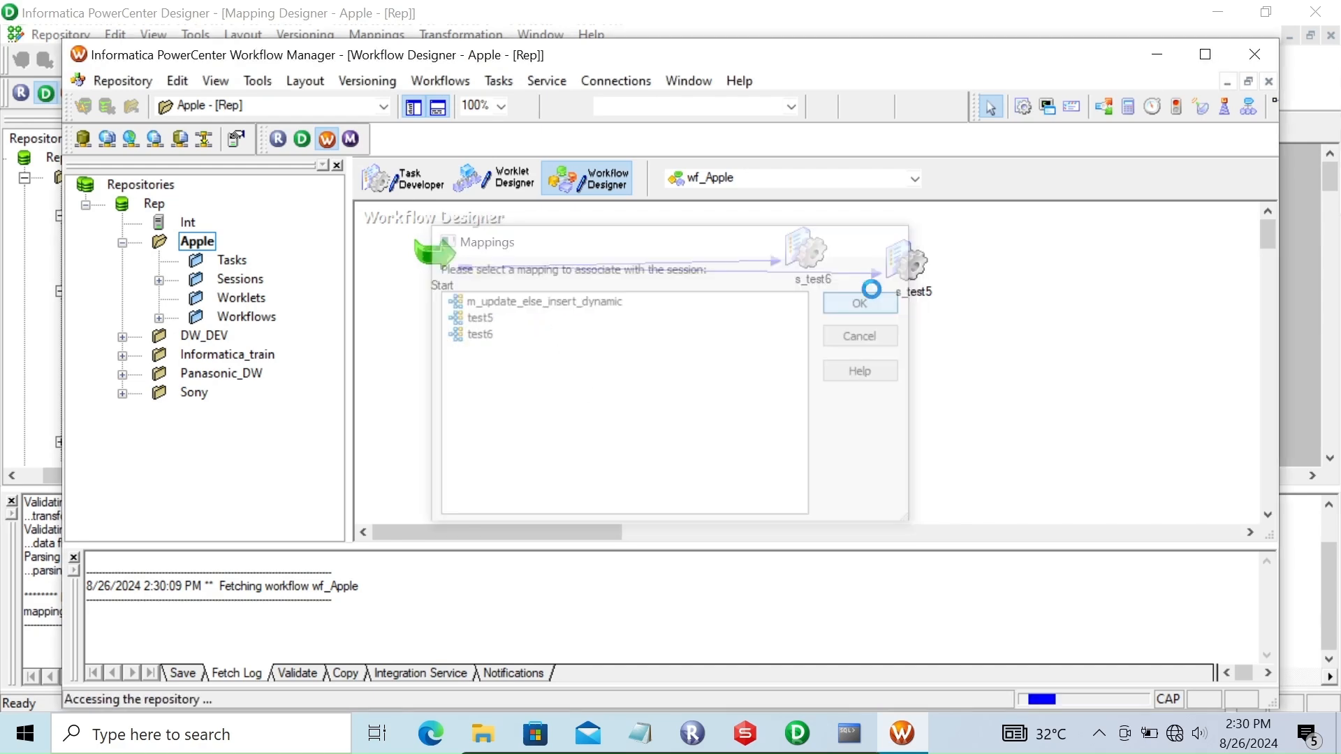
Step: Open the s_m_update_else_insert_dynamic session for editing and set the SQ_DEPT source connection to Scott_Oracle
double_click(672, 380)
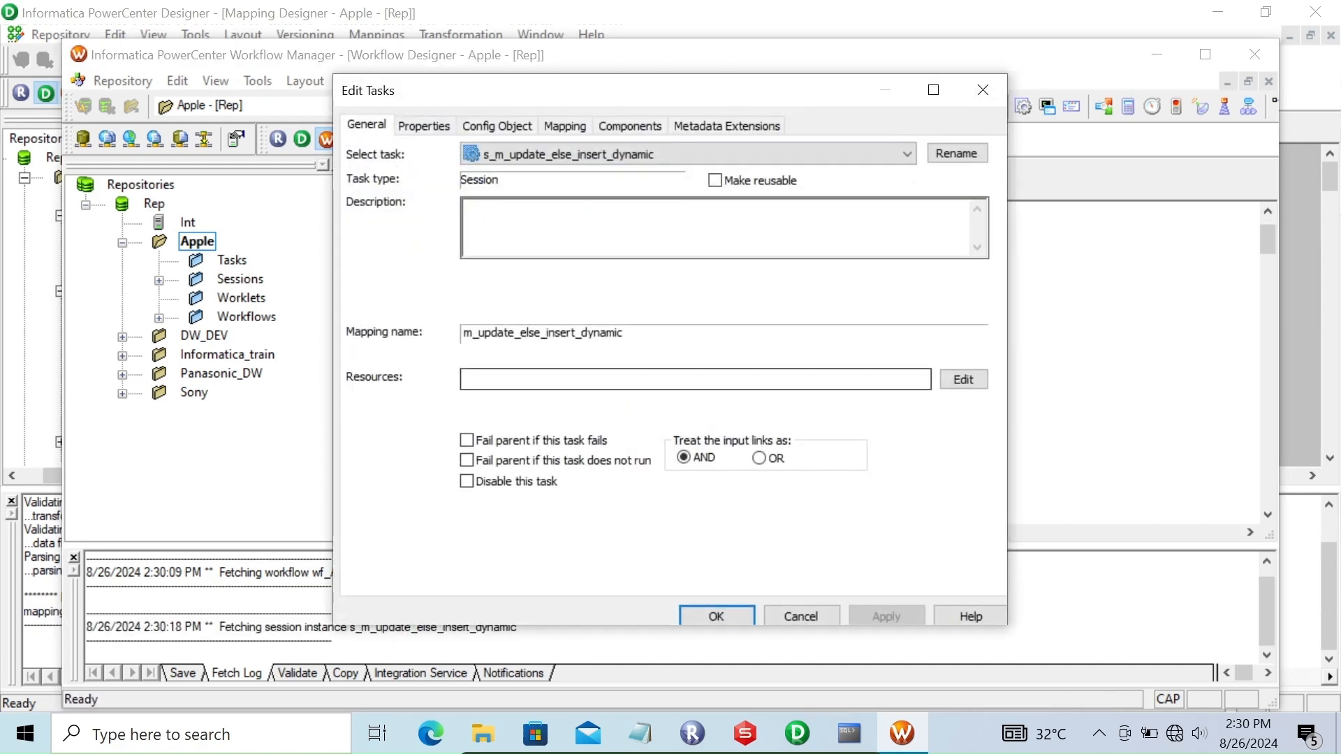
click(550, 127)
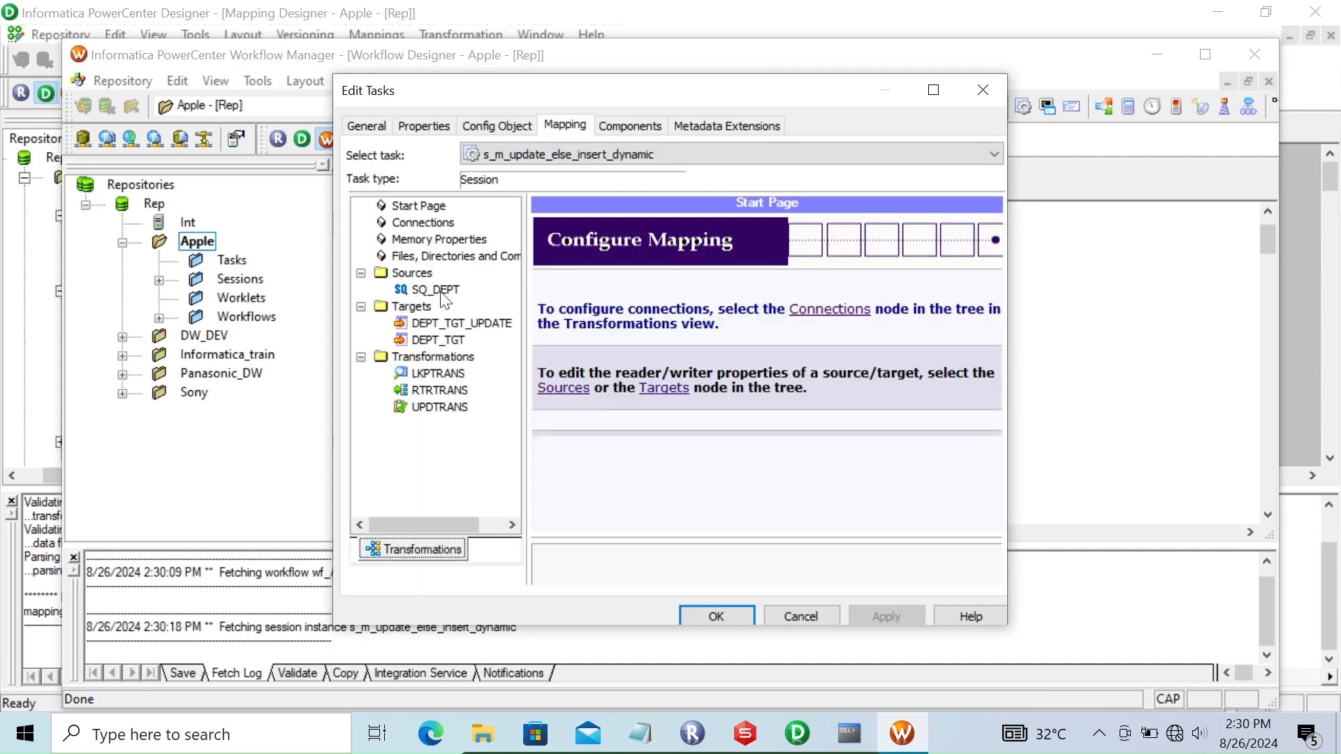
click(439, 290)
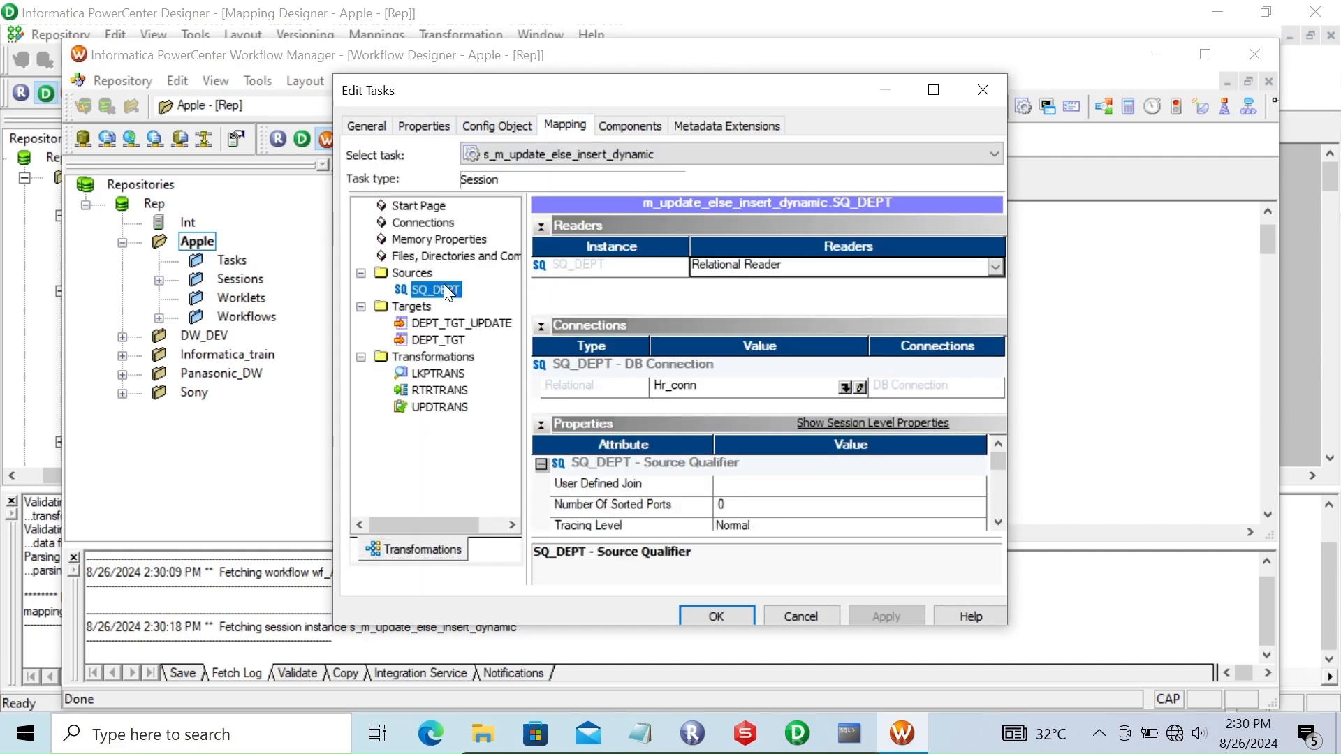
click(846, 387)
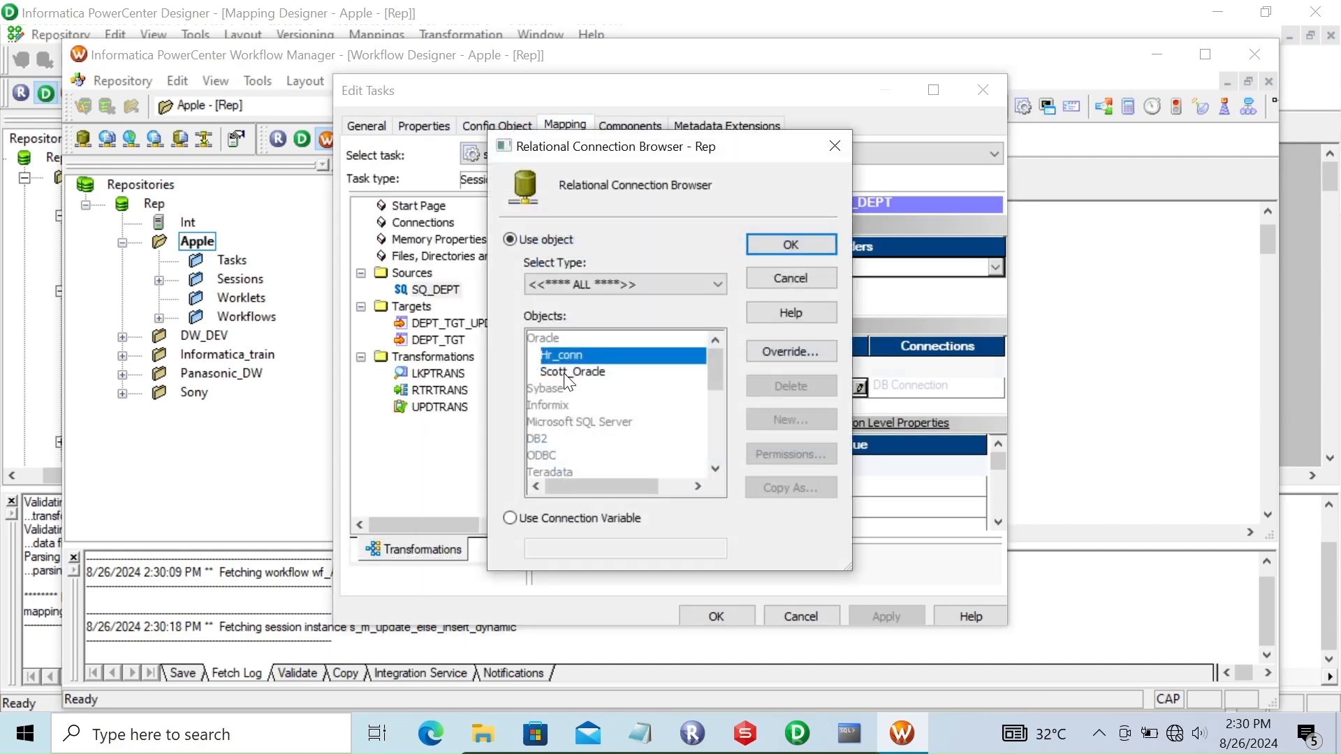
click(563, 372)
click(786, 246)
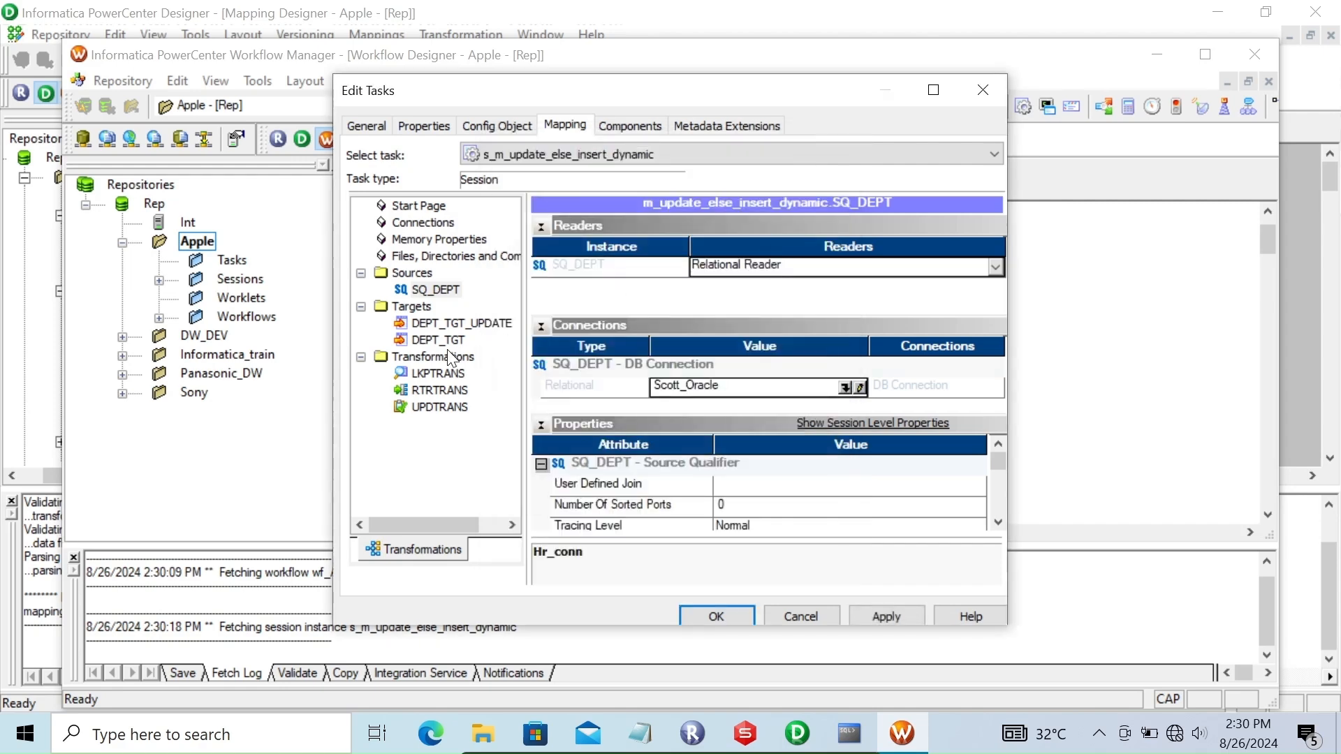
Step: Set the relational connection of both targets, DEPT_TGT_UPDATE and DEPT_TGT, to Scott_Oracle
click(436, 323)
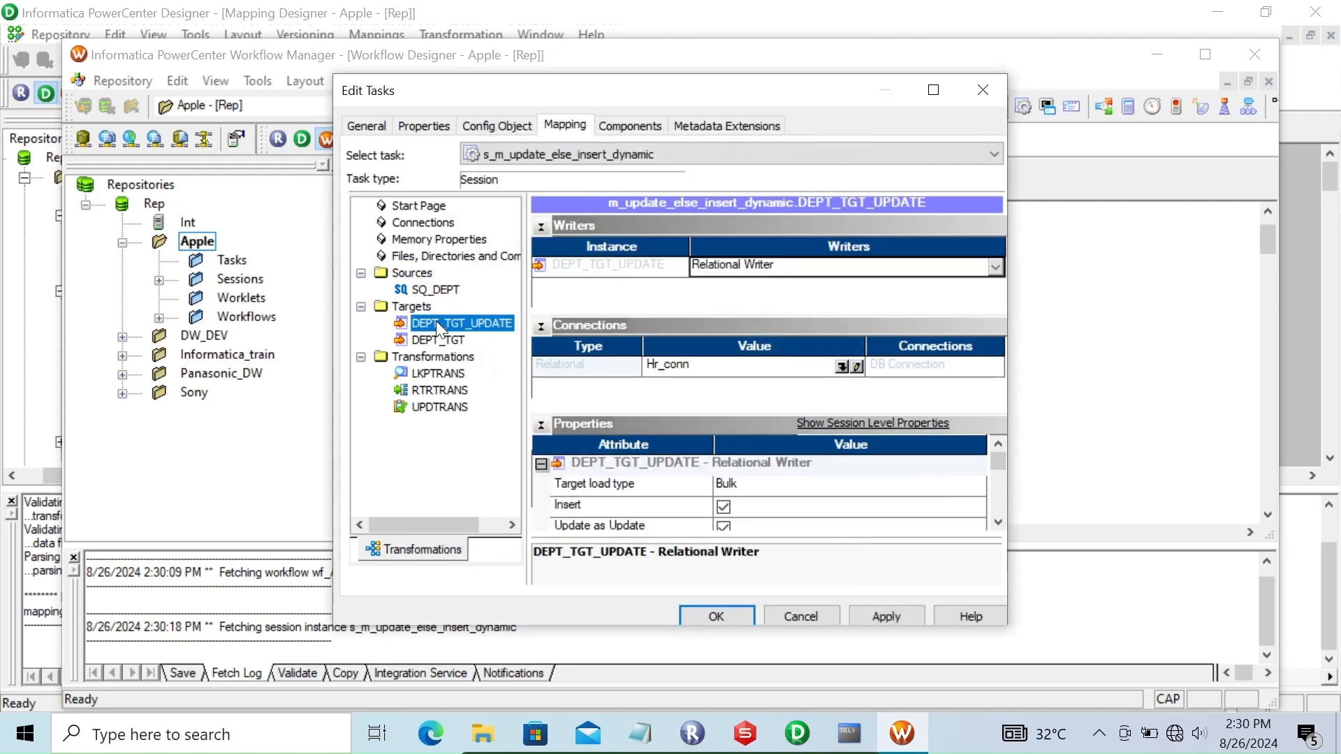
click(842, 366)
click(577, 373)
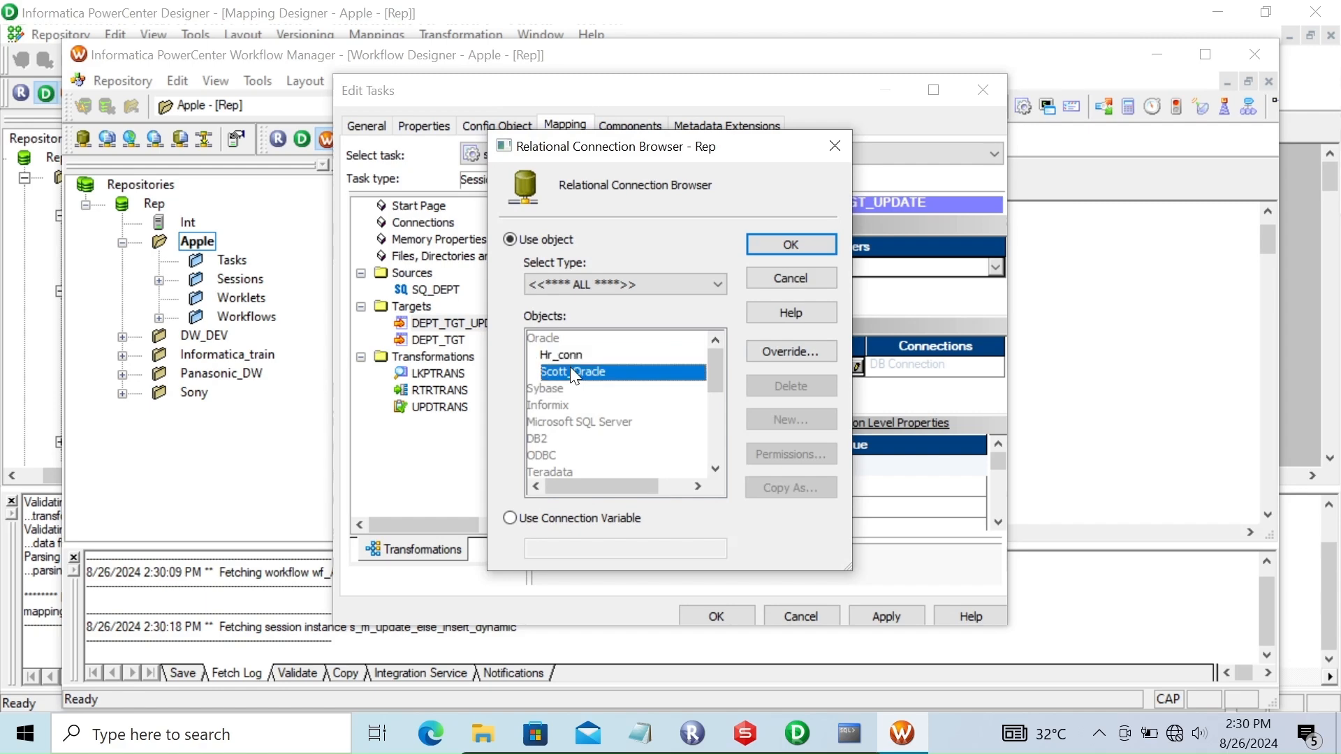
click(783, 244)
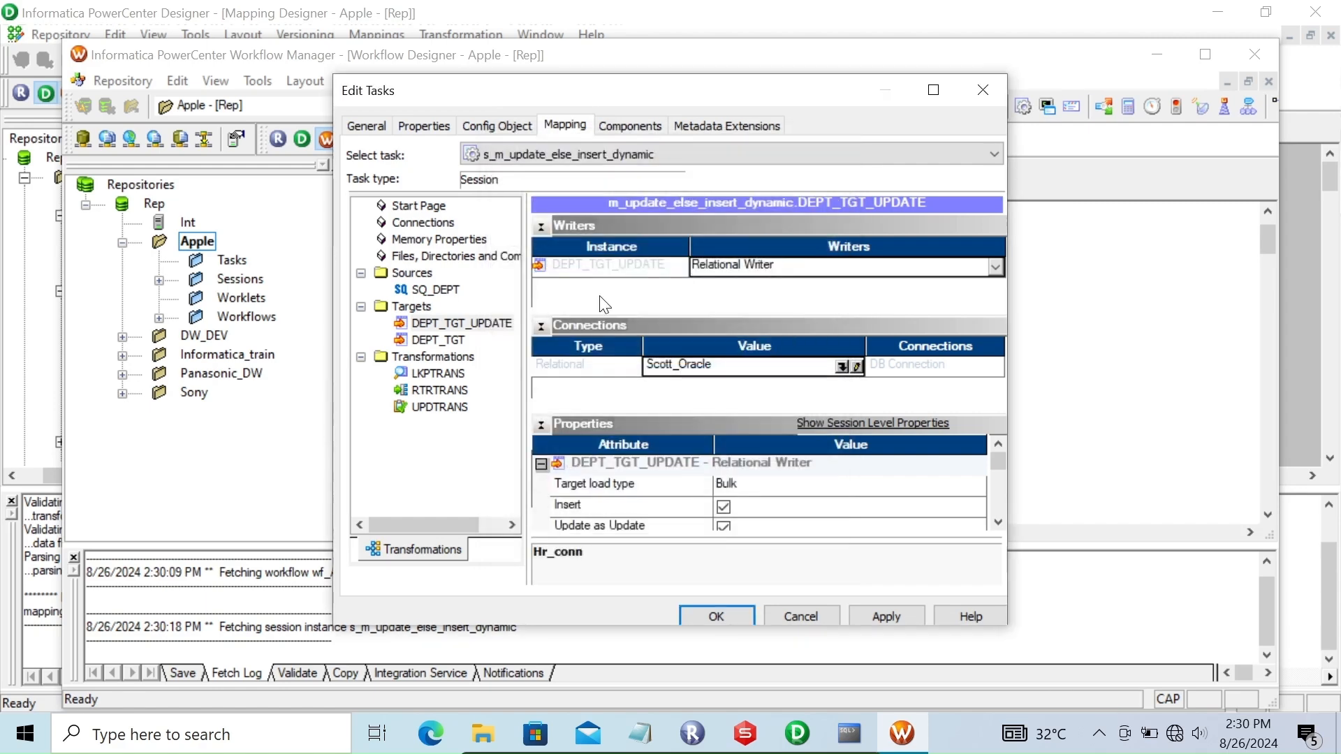
click(437, 342)
click(841, 366)
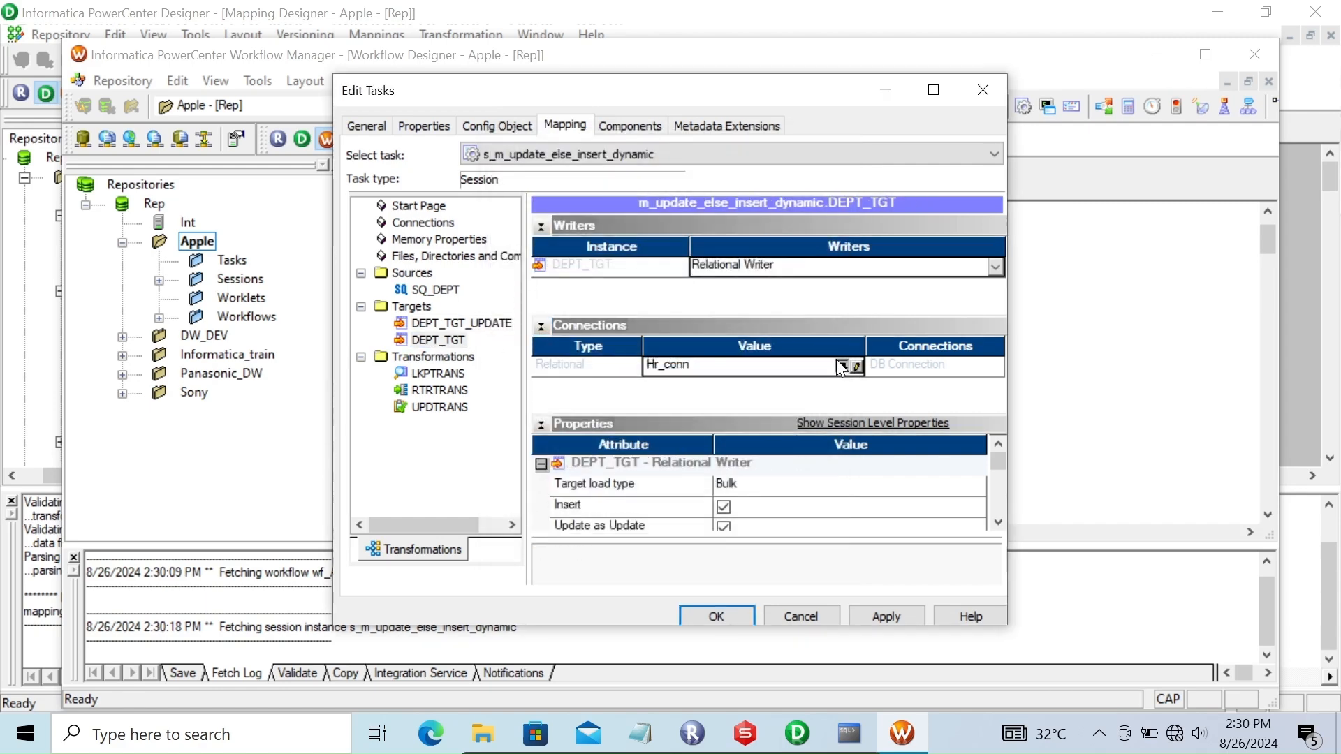
click(604, 375)
click(792, 242)
Step: For the DEPT_TGT_UPDATE target, set the target load type to Normal and disable the Delete option
click(462, 321)
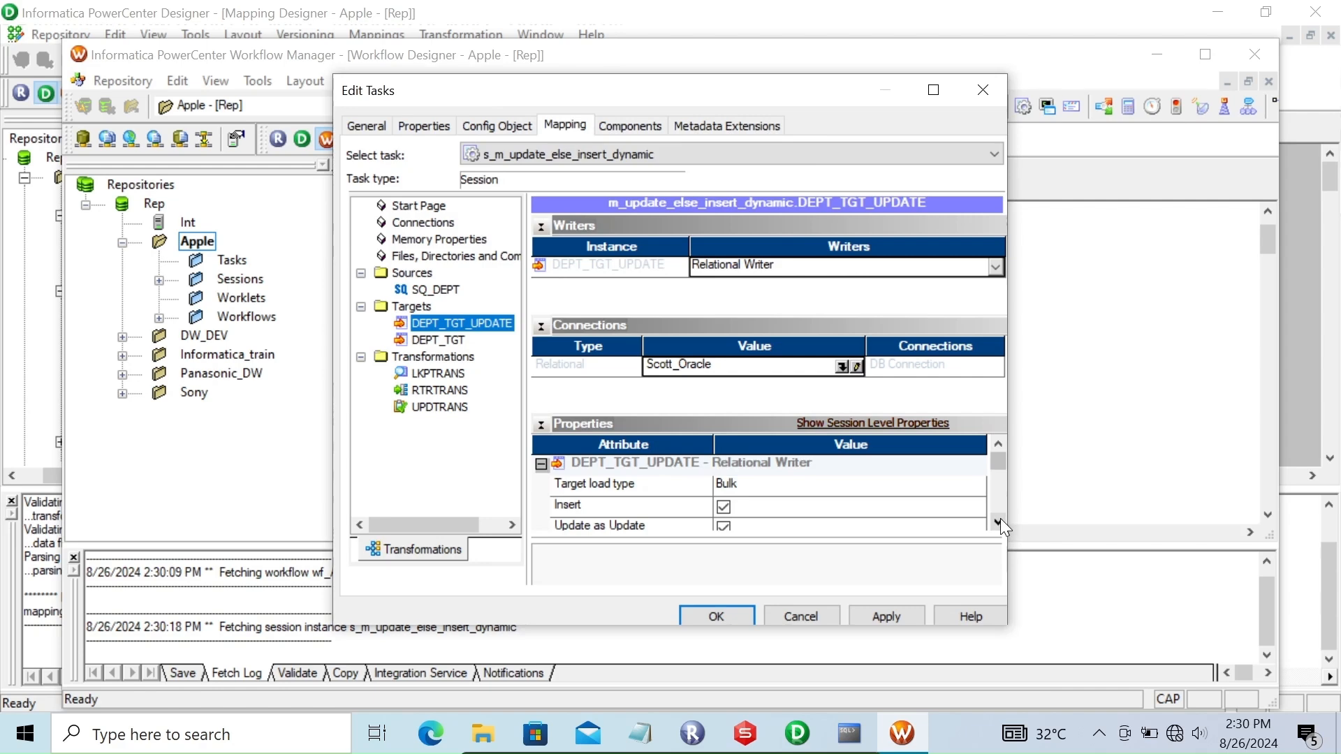
click(744, 487)
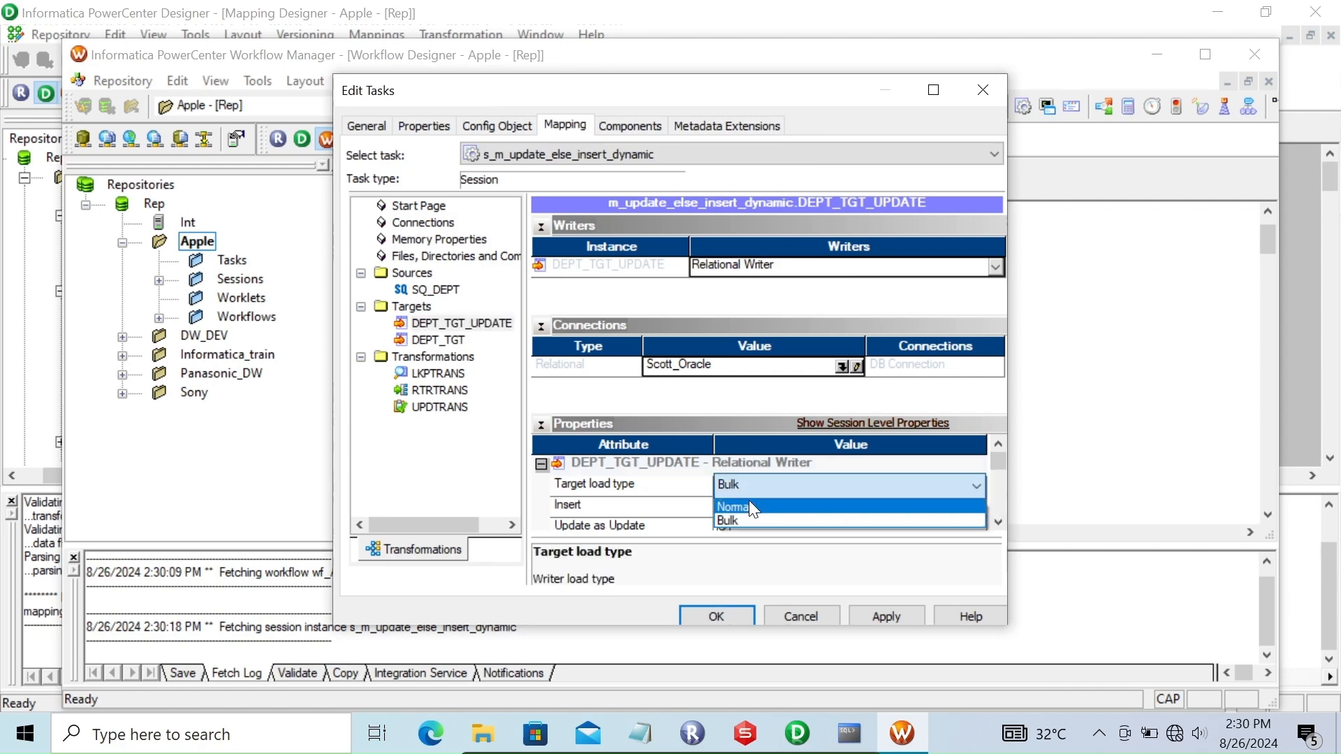
click(749, 502)
click(998, 522)
click(998, 523)
click(998, 522)
click(999, 522)
click(724, 507)
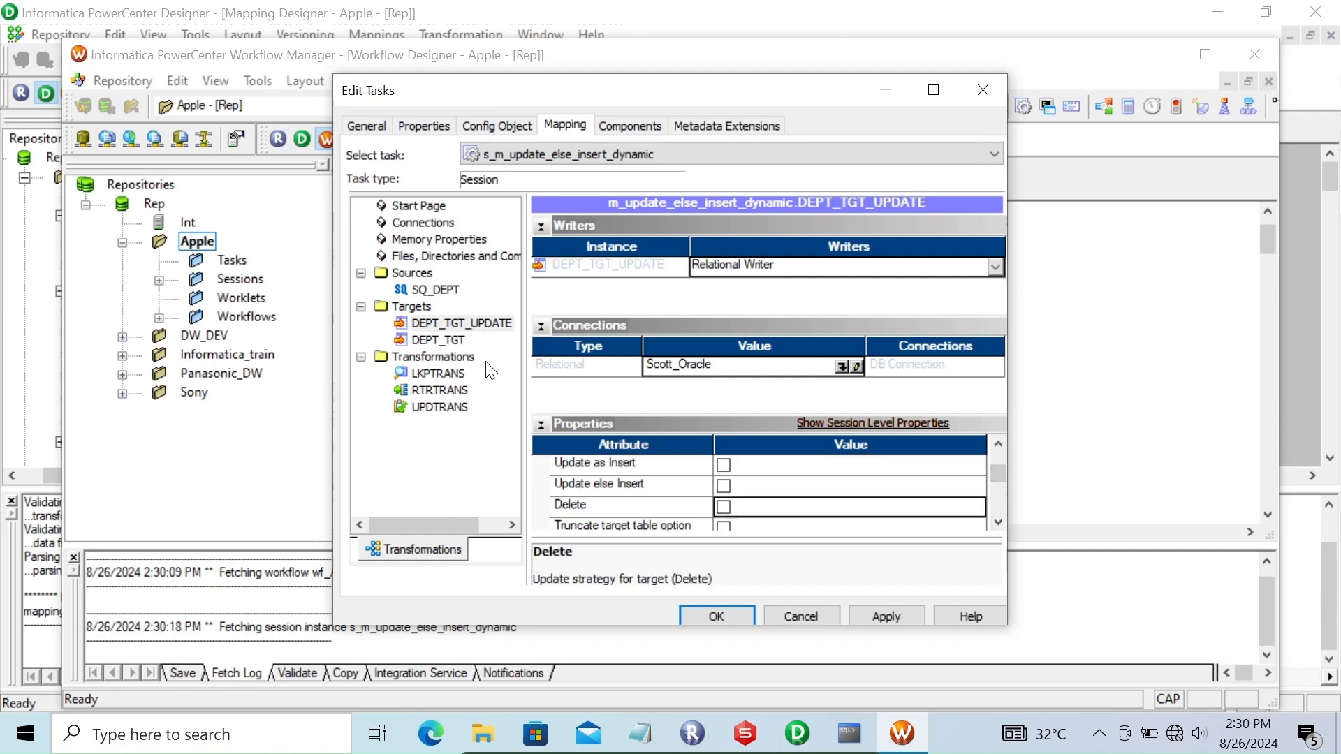
Step: Set the target load type of the DEPT_TGT target to Normal
click(439, 340)
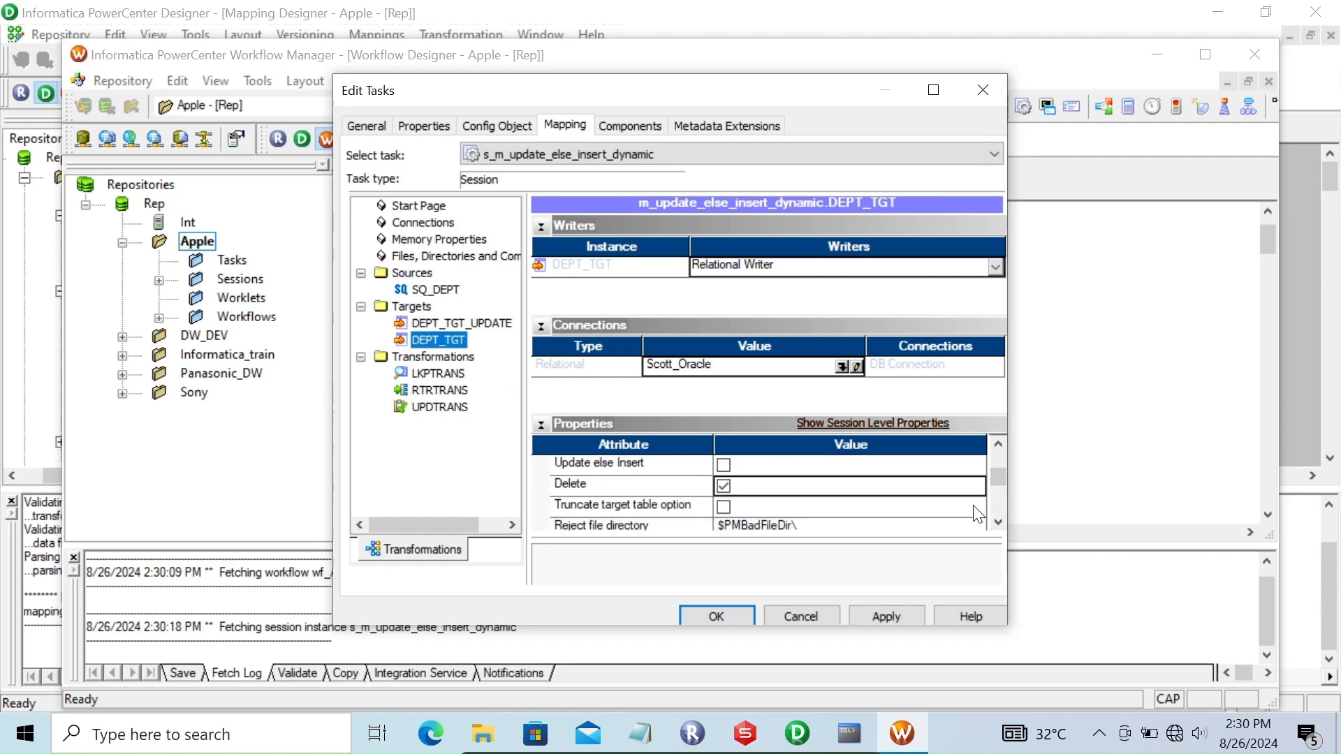
click(998, 444)
click(998, 444)
click(998, 444)
click(998, 444)
click(998, 444)
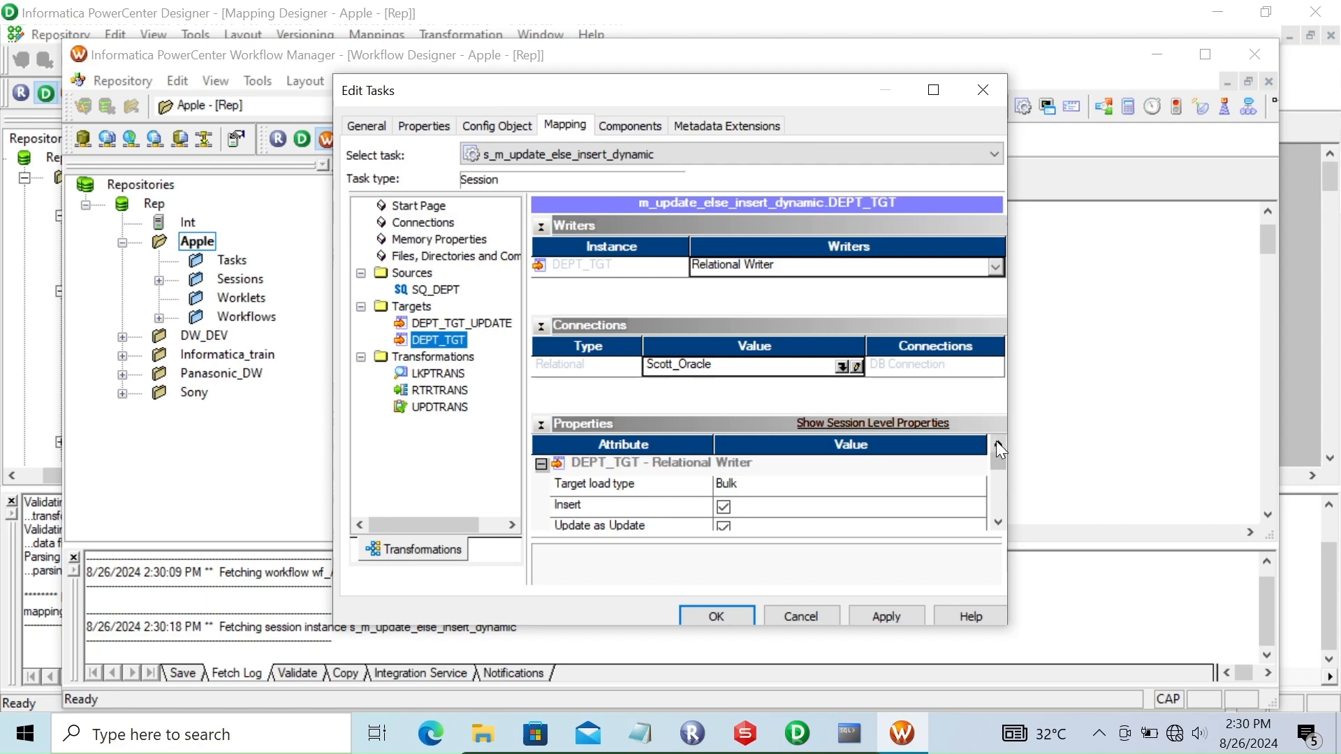
click(767, 485)
click(767, 486)
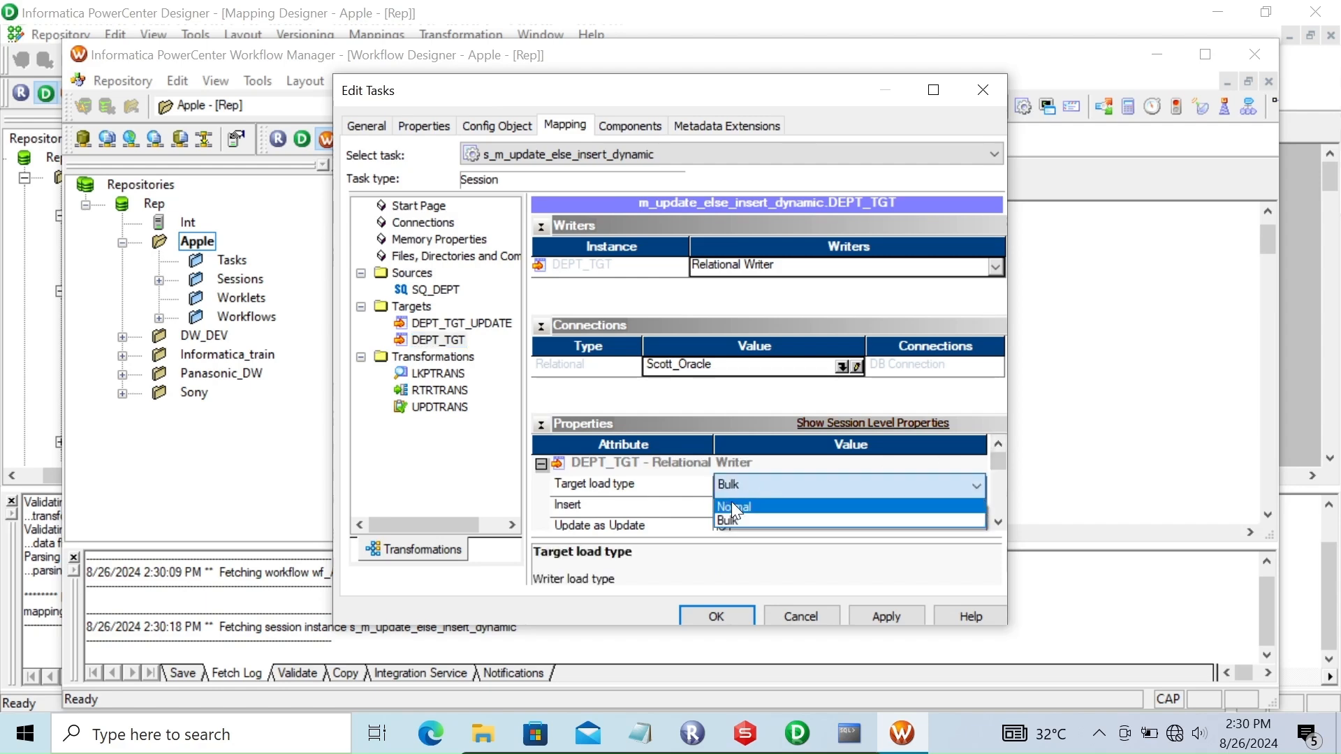
click(734, 507)
Step: Set the LKPTRANS lookup's relational connection to the Scott_Oracle object and accept the session settings
click(437, 362)
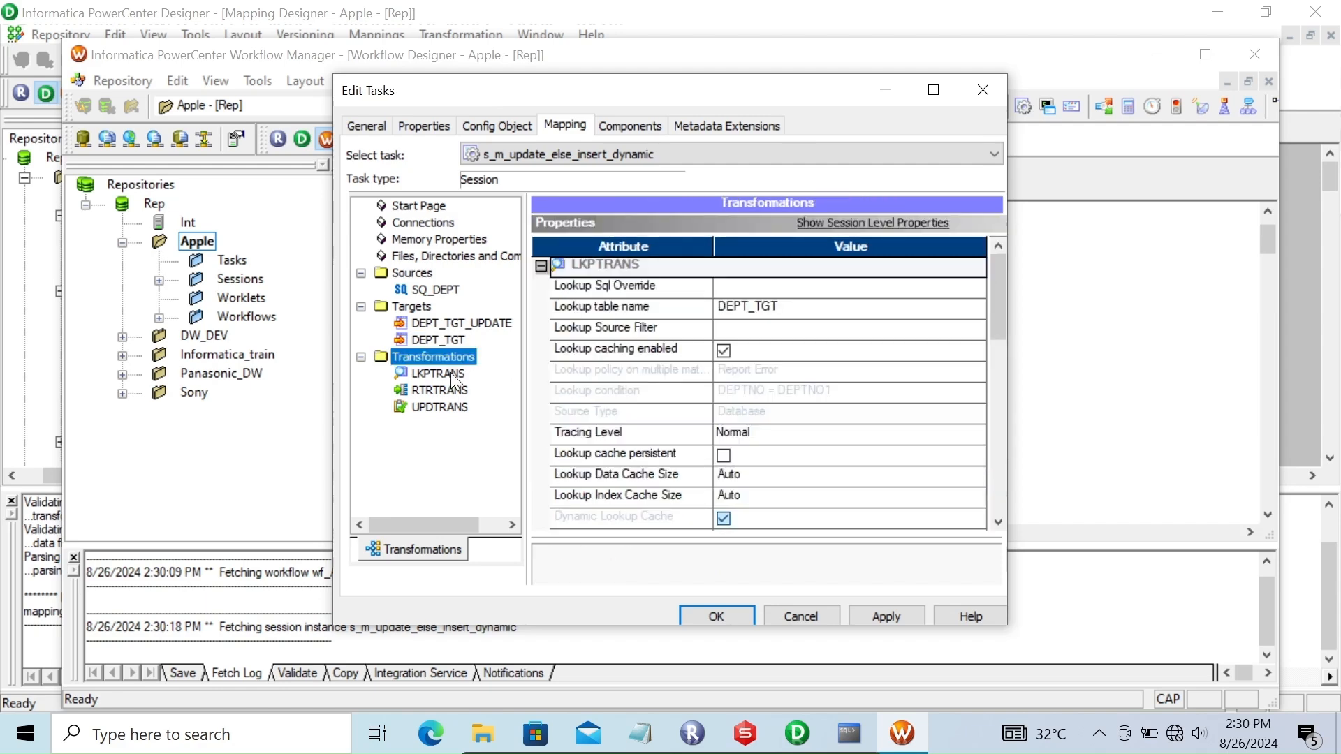
click(438, 374)
click(853, 265)
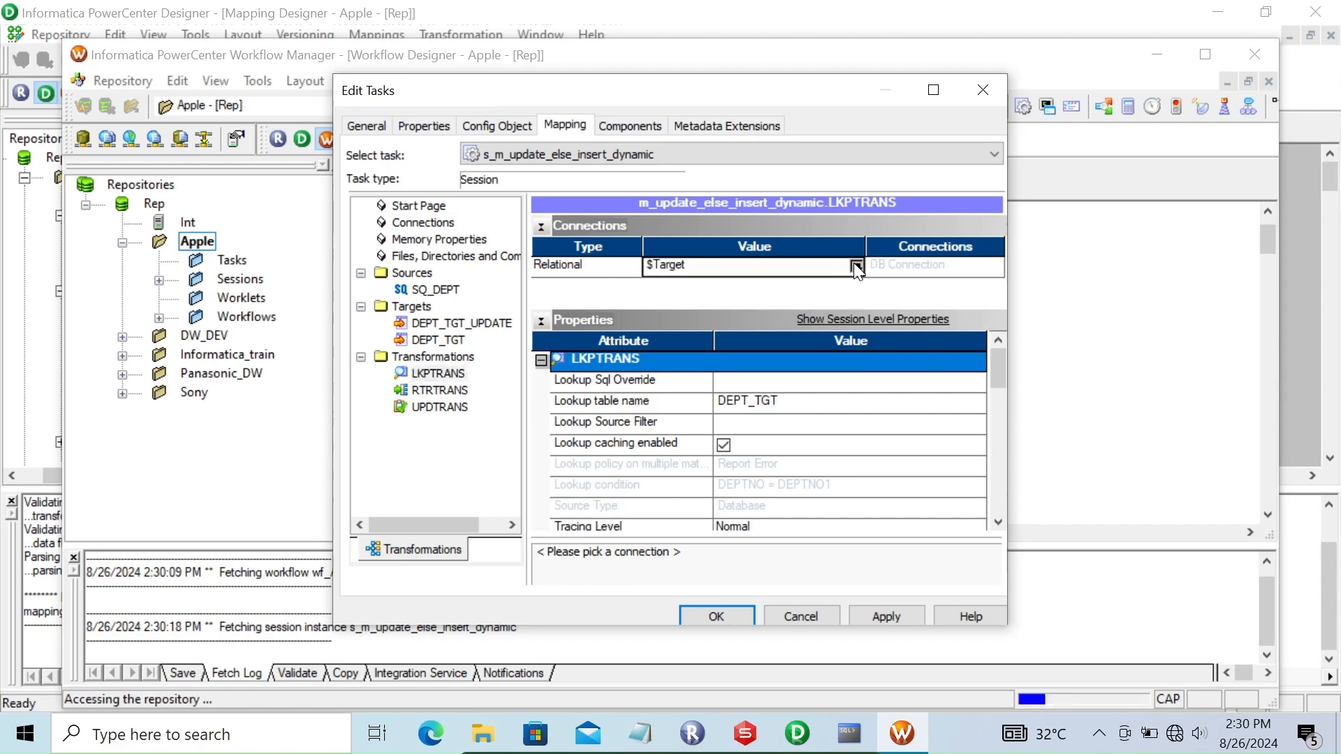
click(852, 264)
click(518, 238)
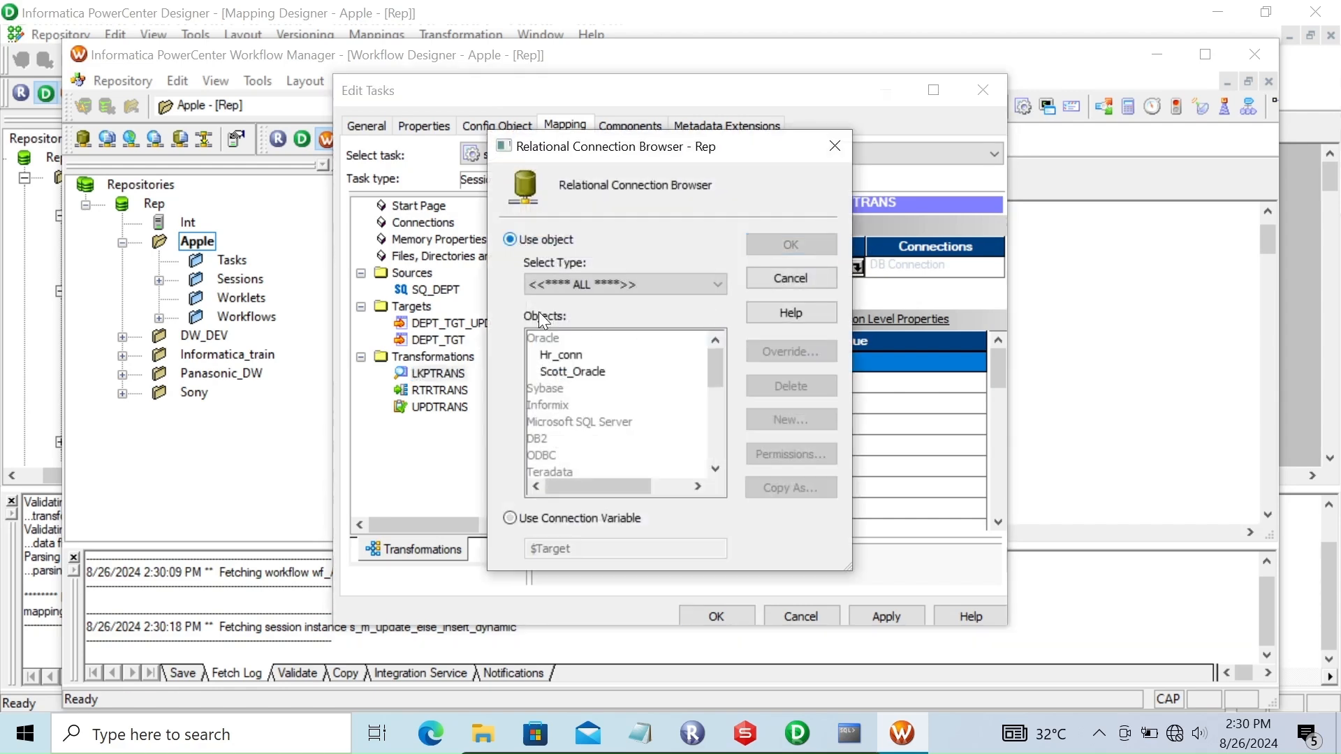
click(573, 371)
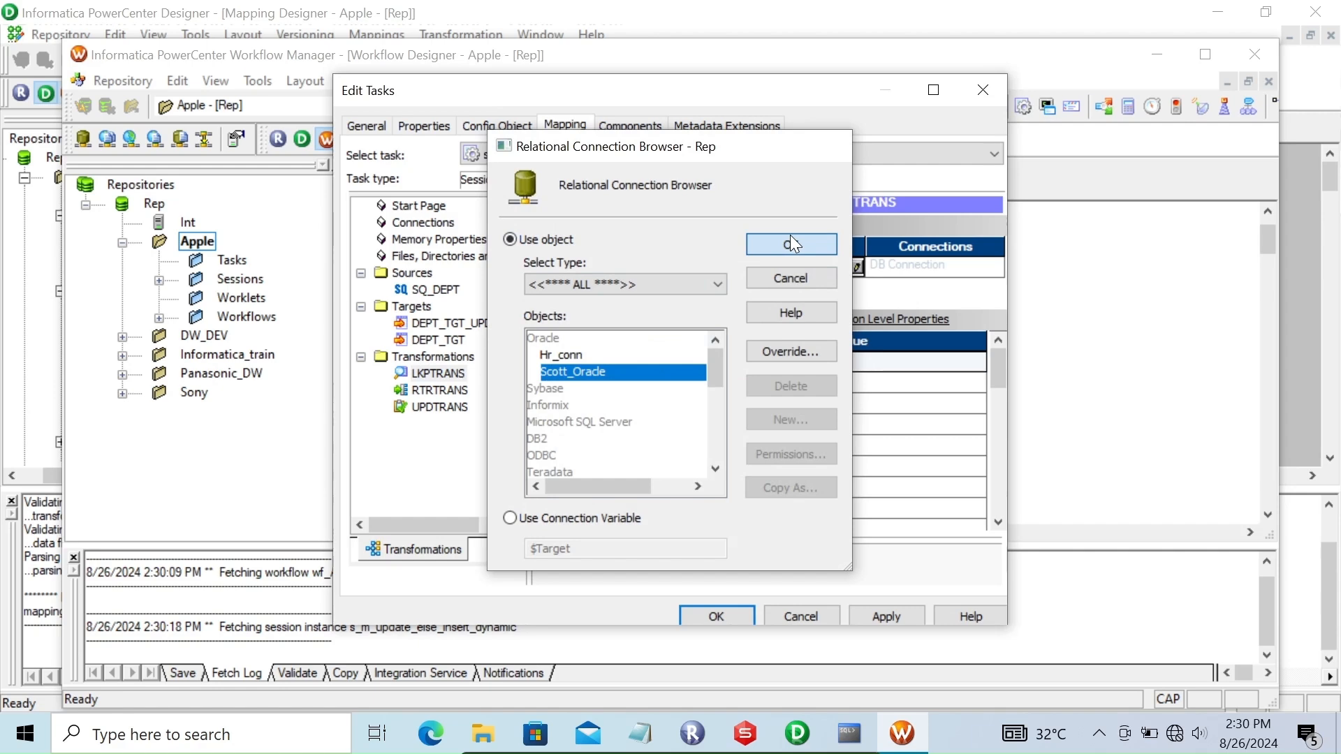
click(791, 241)
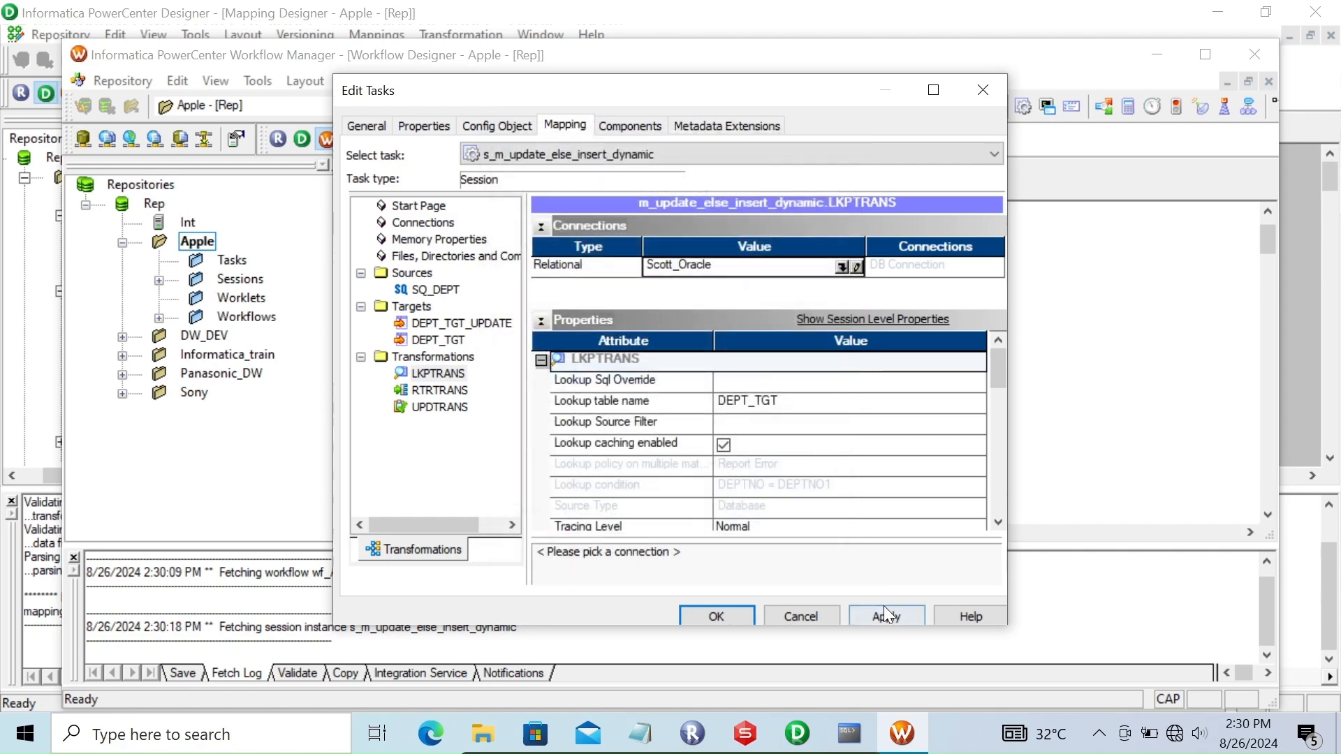
click(702, 610)
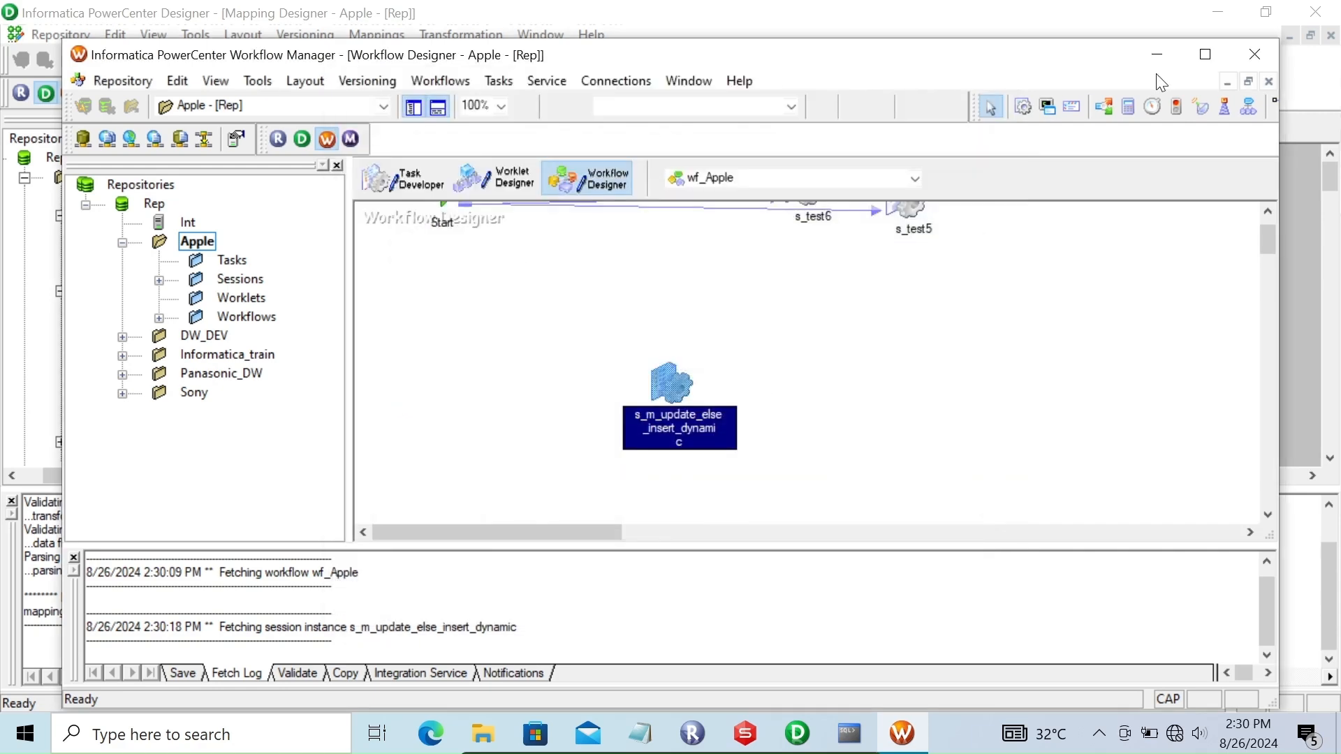
Step: Link the Start task to the s_m_update_else_insert_dynamic session and save the workflow wf_Apple
click(1209, 53)
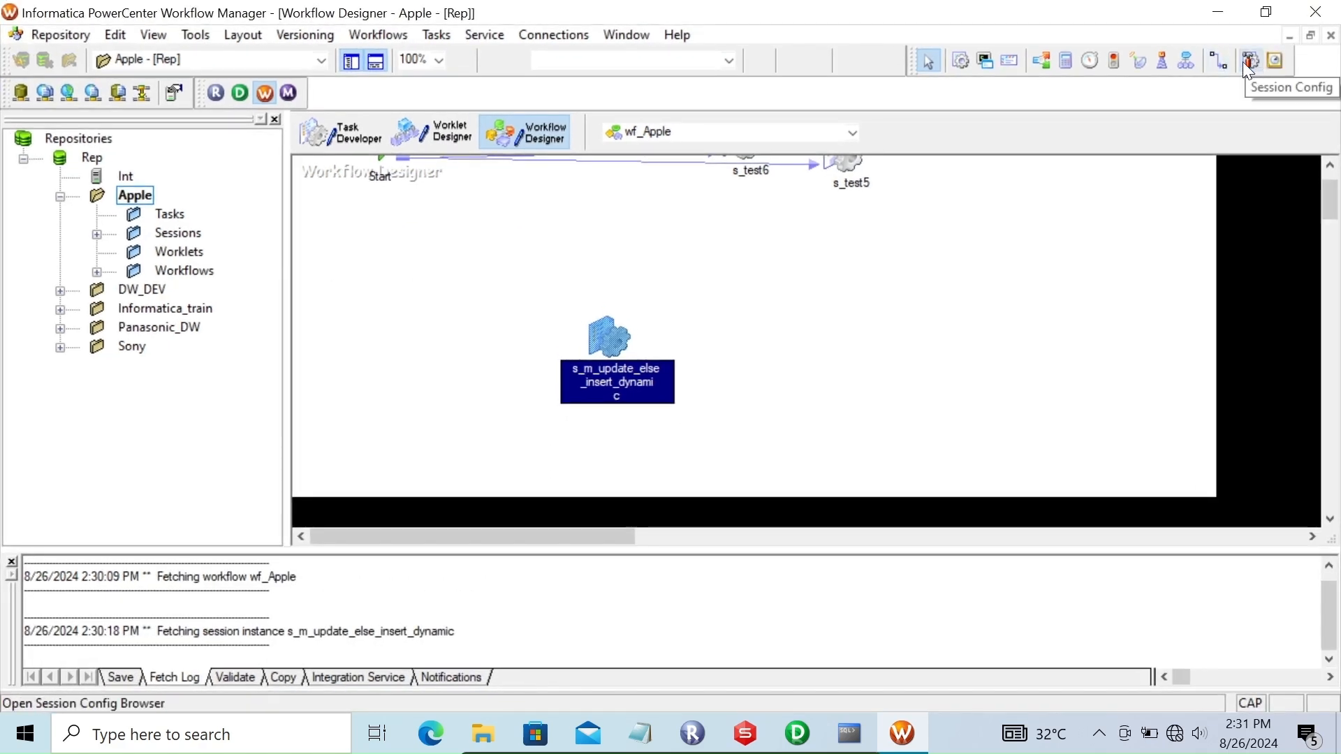
click(1218, 61)
click(1330, 171)
drag(384, 190, 578, 342)
key(ctrl+s)
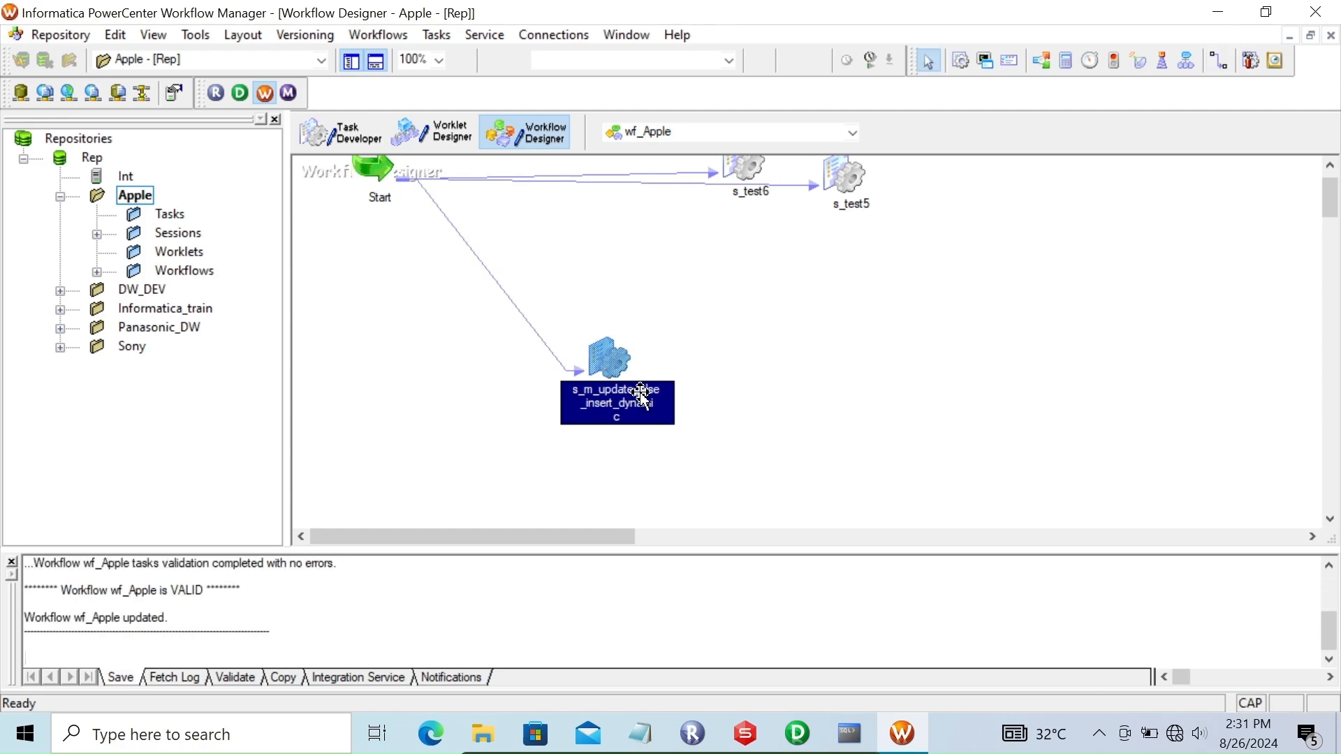
Step: Run the s_m_update_else_insert_dynamic session task and examine its source/target statistics in Workflow Monitor
right_click(615, 363)
click(681, 552)
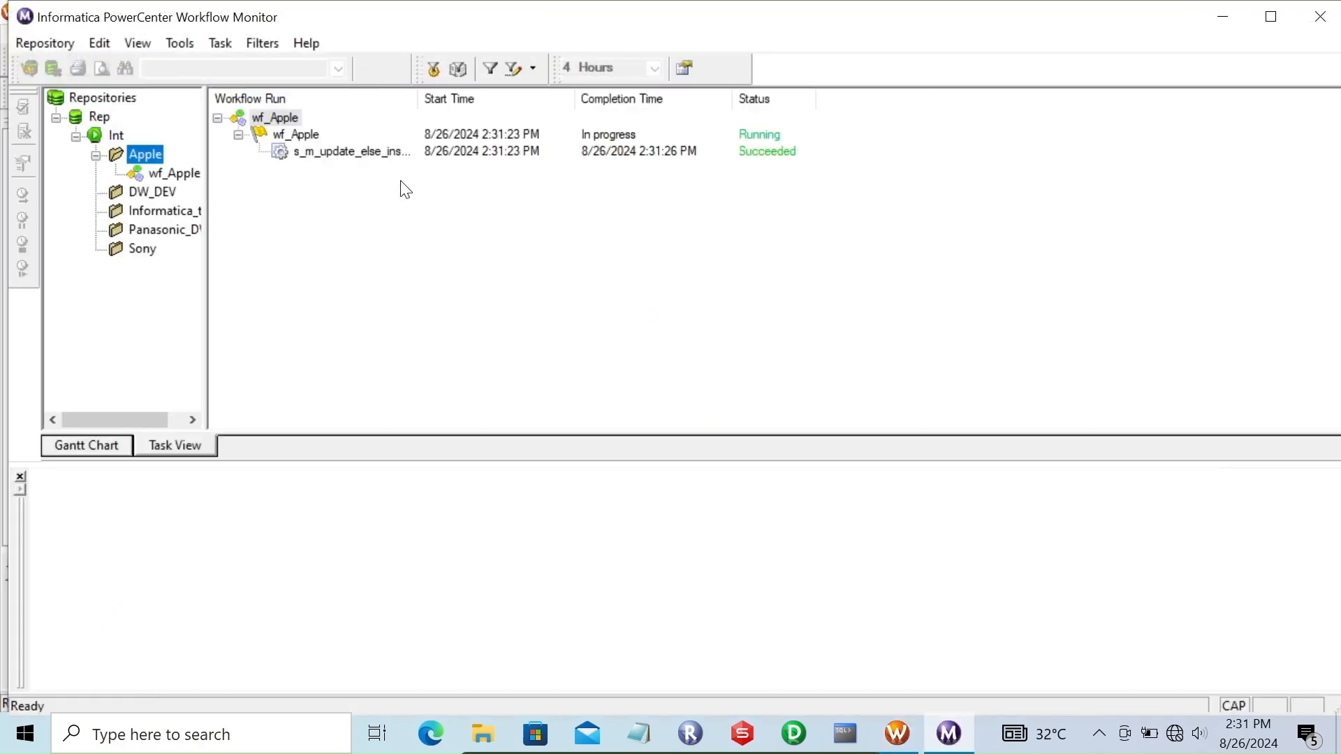
click(349, 152)
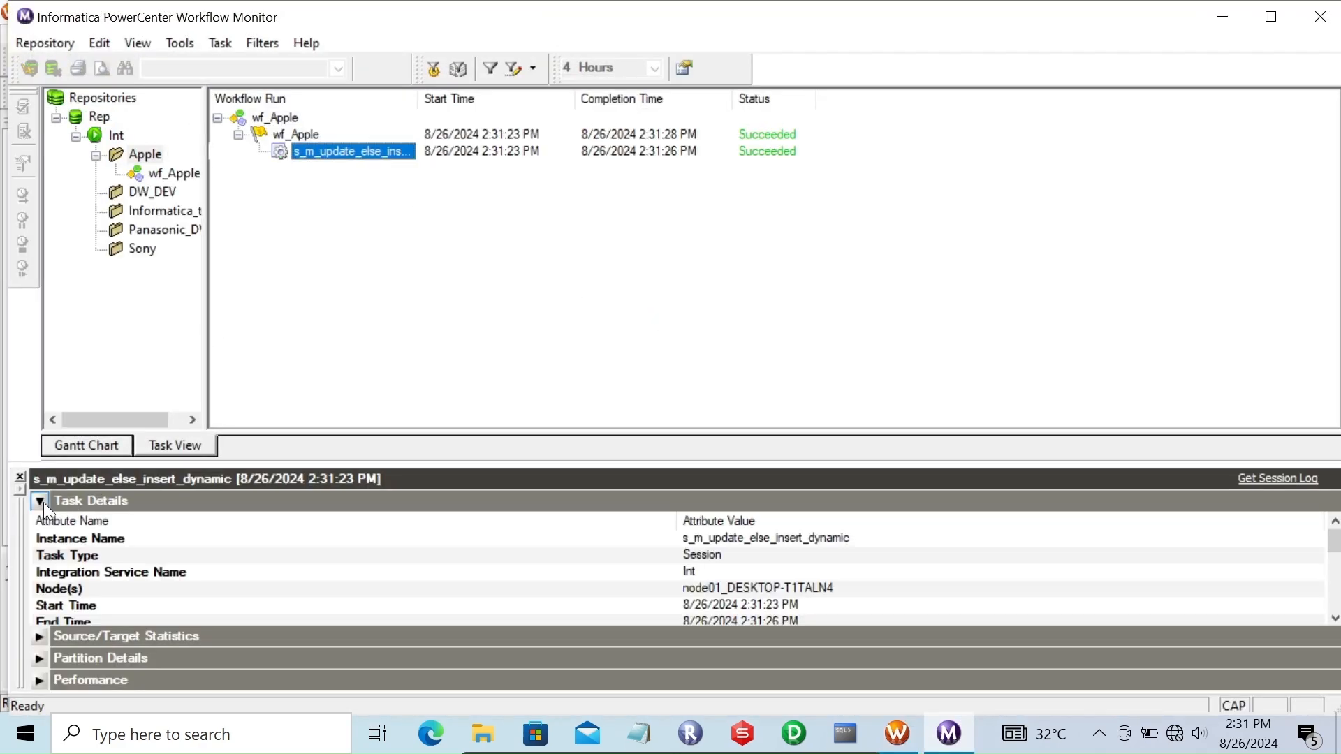
click(40, 501)
click(39, 523)
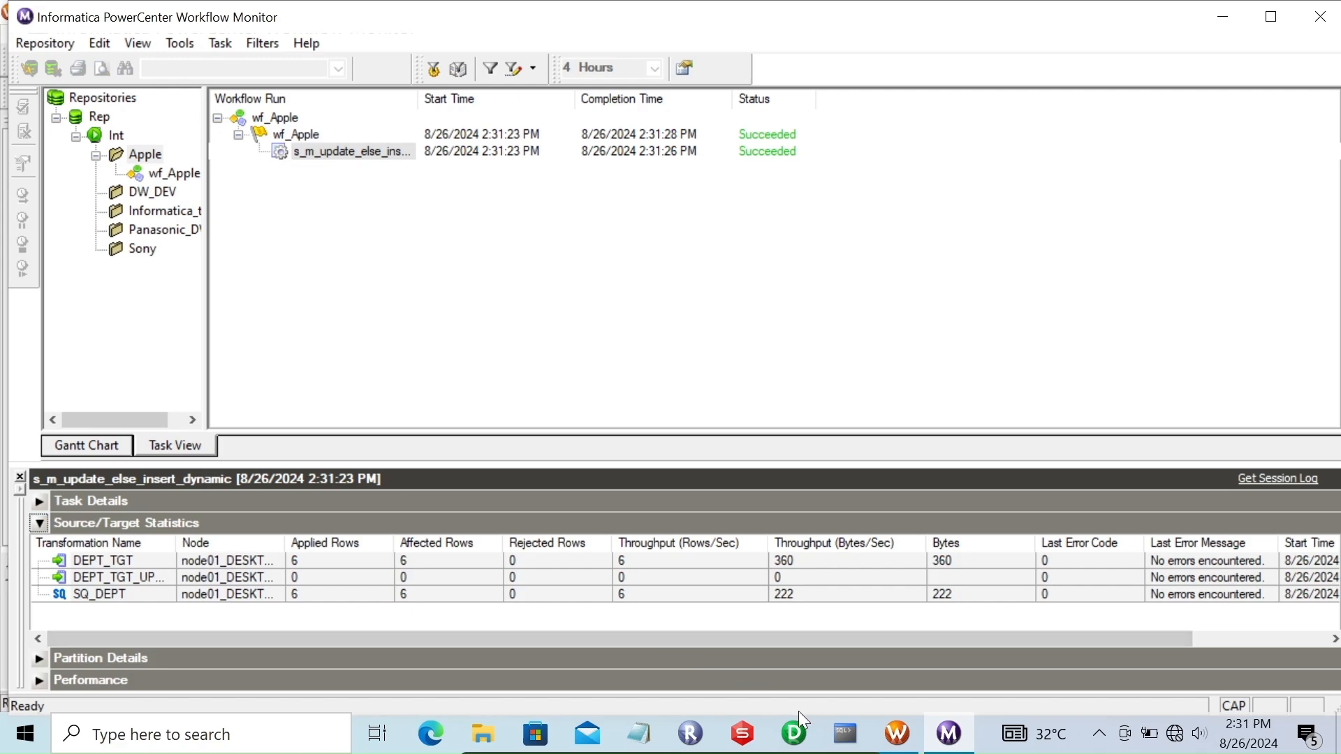
Step: Switch to PowerCenter Designer and preview the DEPT source data through Scott_Conn, entering the database password
mouse_move(802, 736)
click(793, 643)
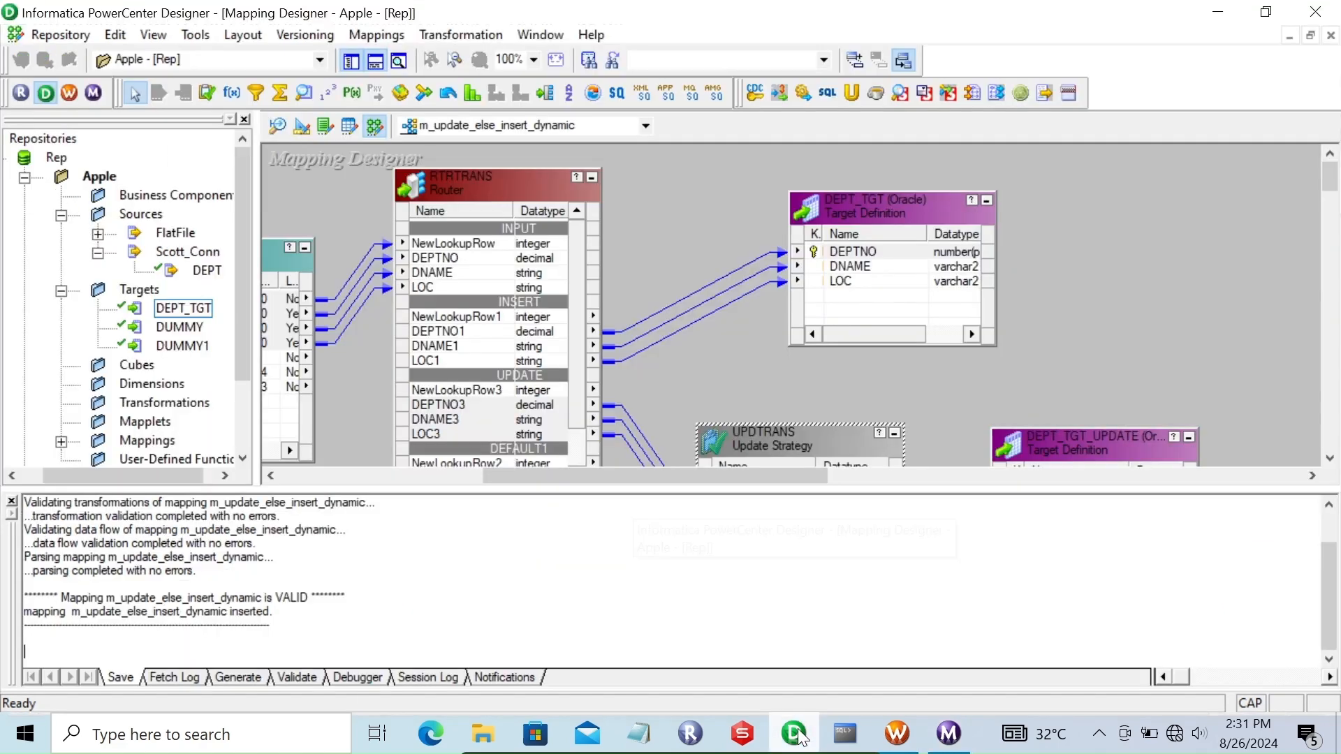
drag(593, 475, 405, 458)
right_click(305, 174)
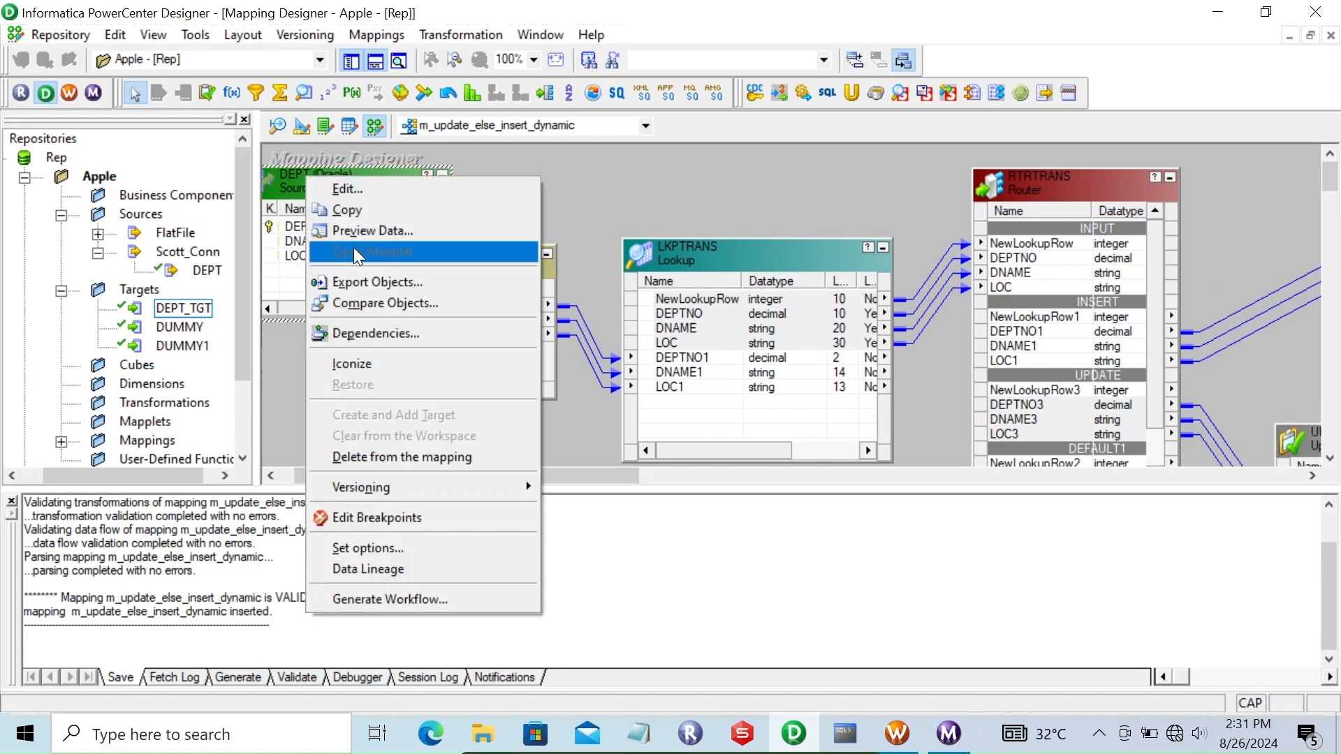
click(352, 232)
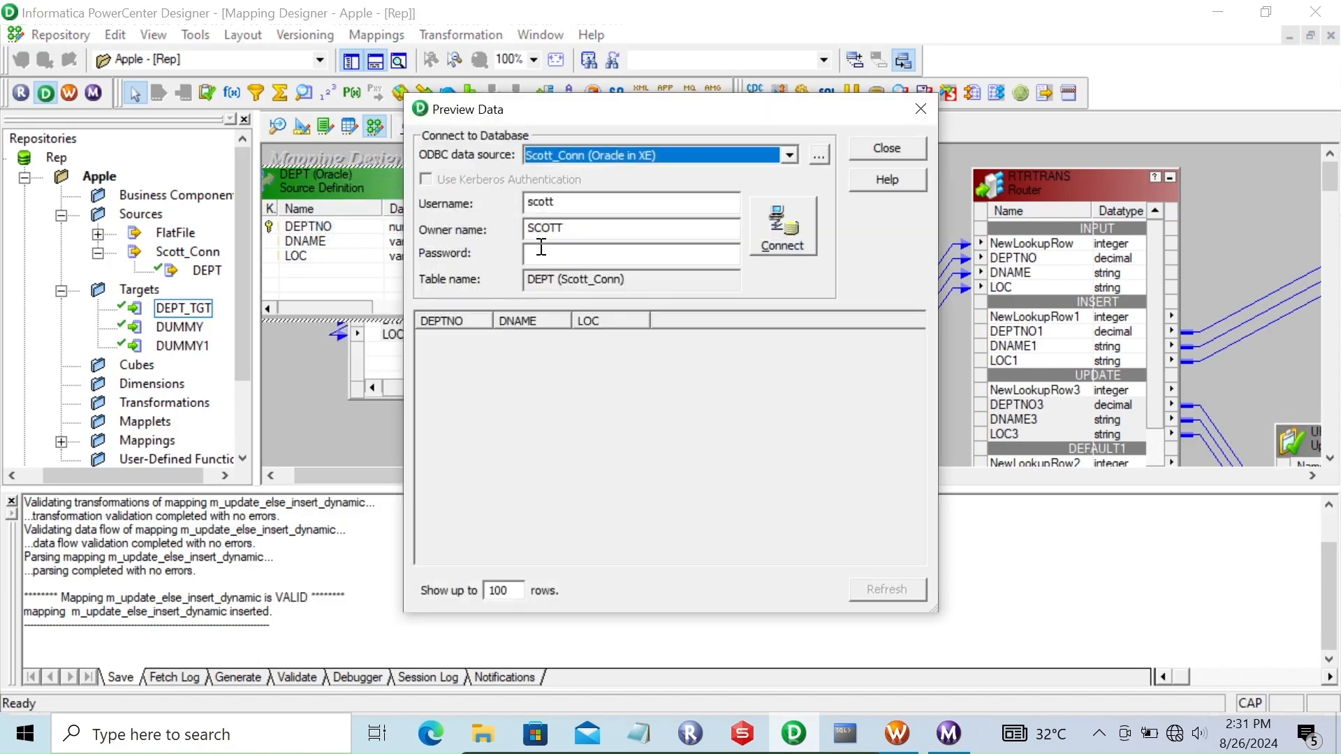
click(541, 253)
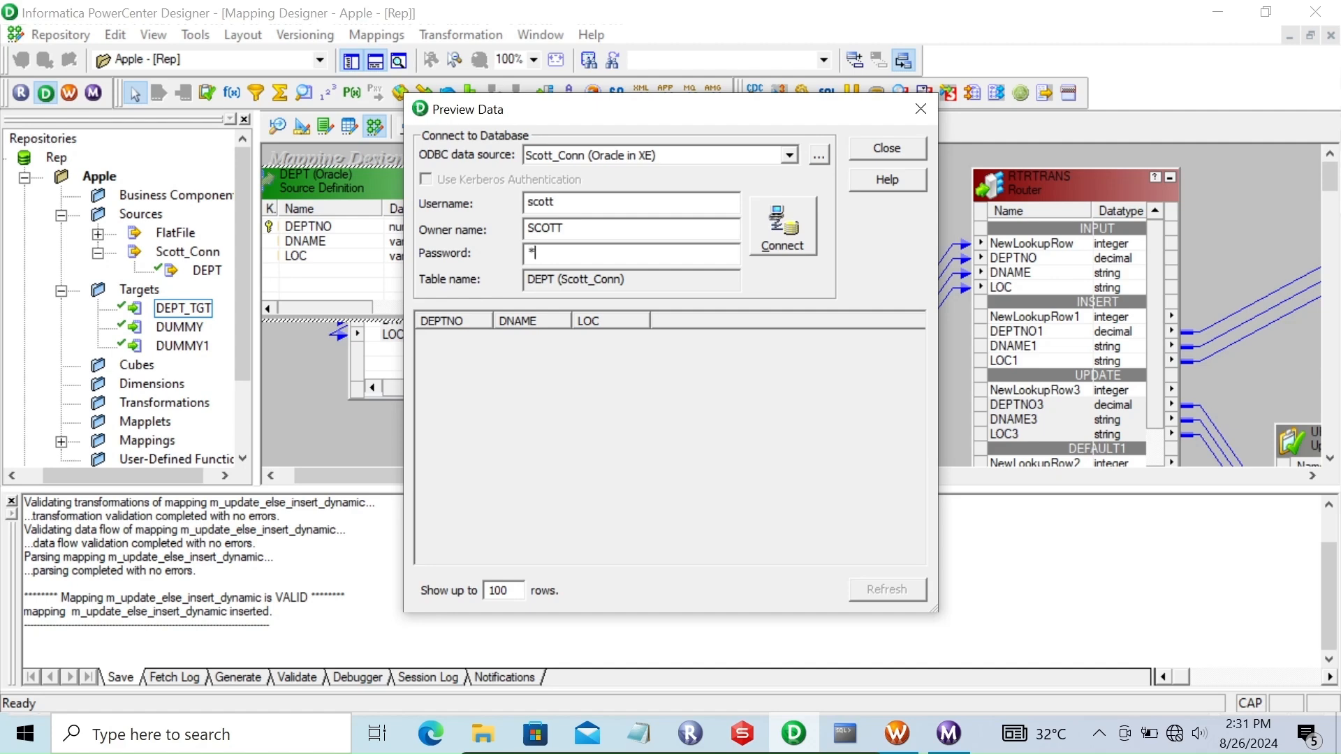
text(tiger)
key(Return)
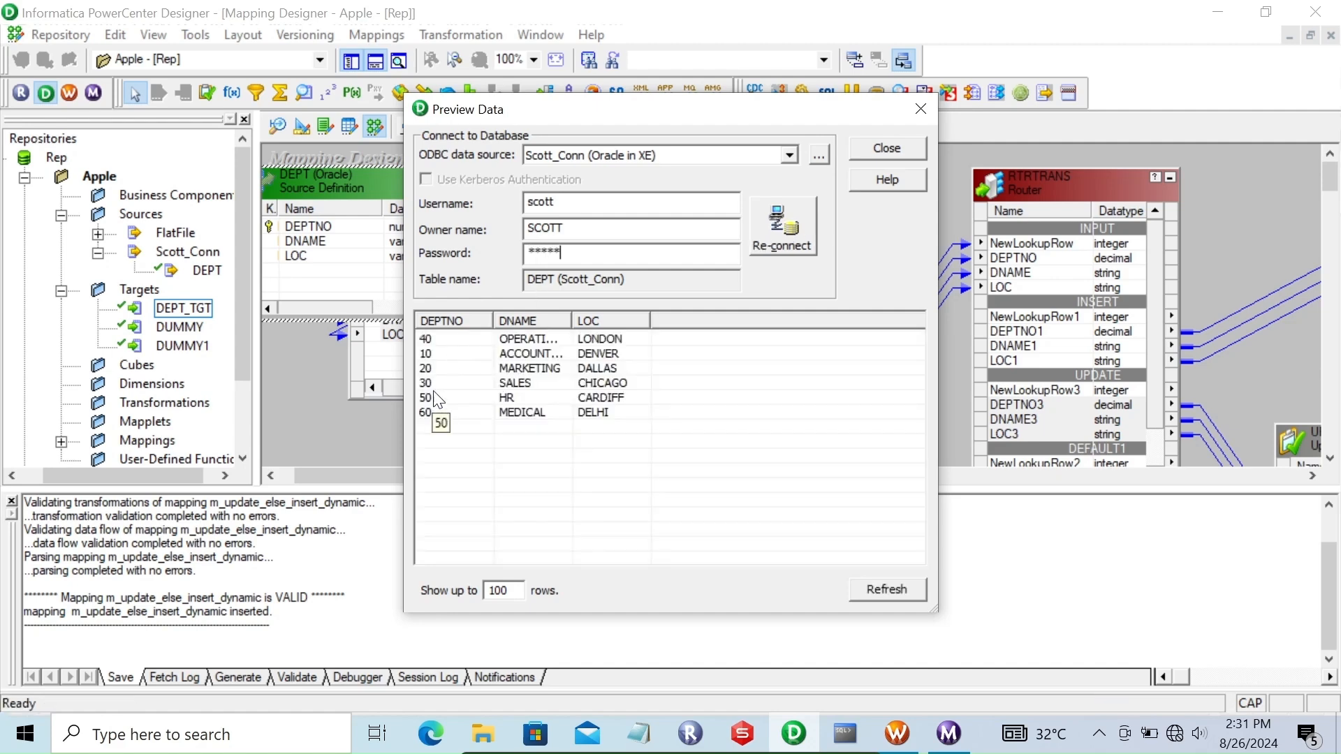
click(886, 152)
Step: Preview the data of the DEPT_TGT target through Scott_Conn, entering the database password
drag(569, 474, 800, 472)
right_click(724, 212)
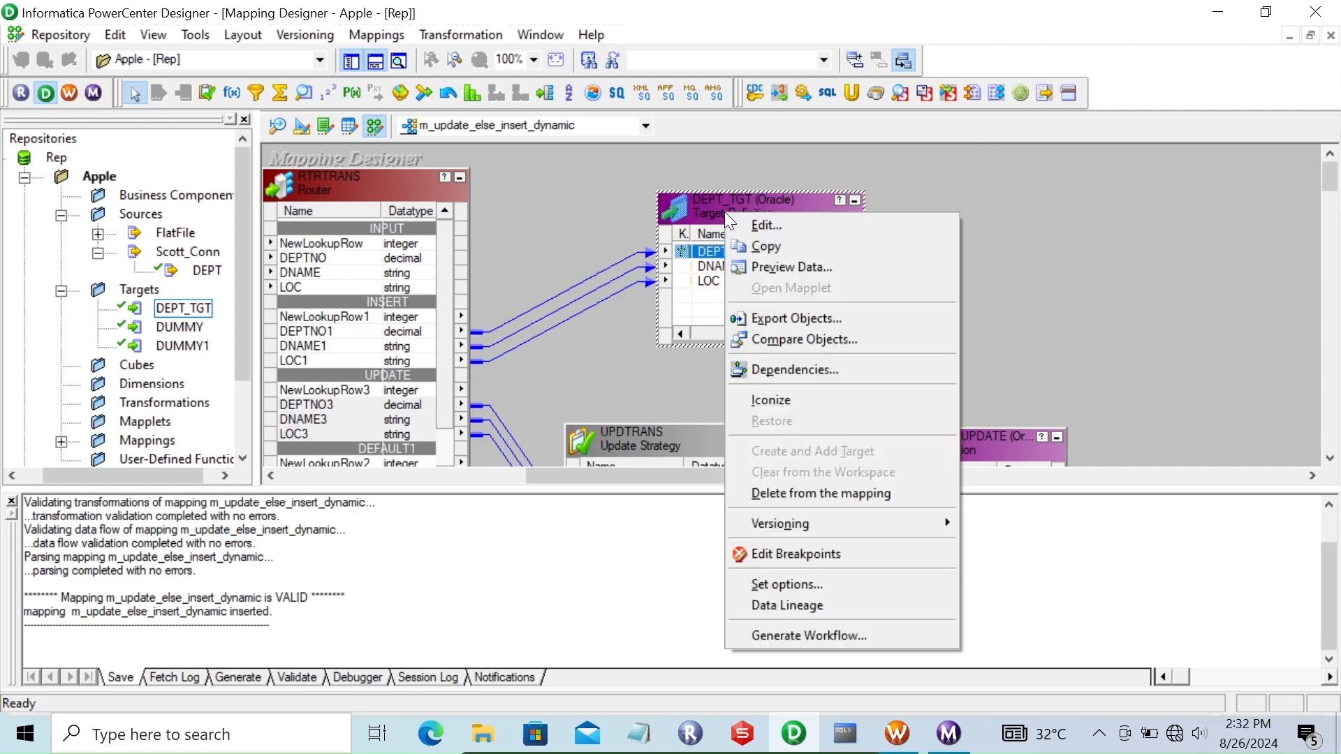
click(769, 264)
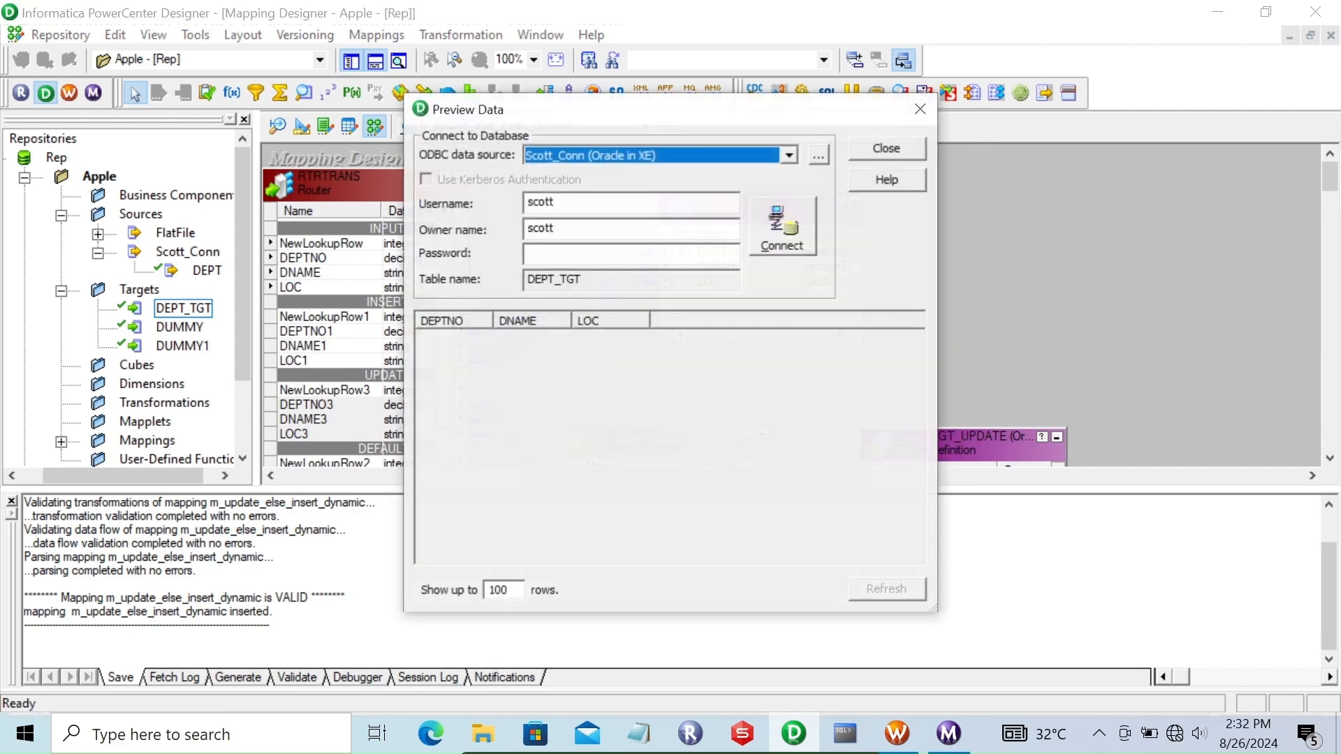
click(545, 250)
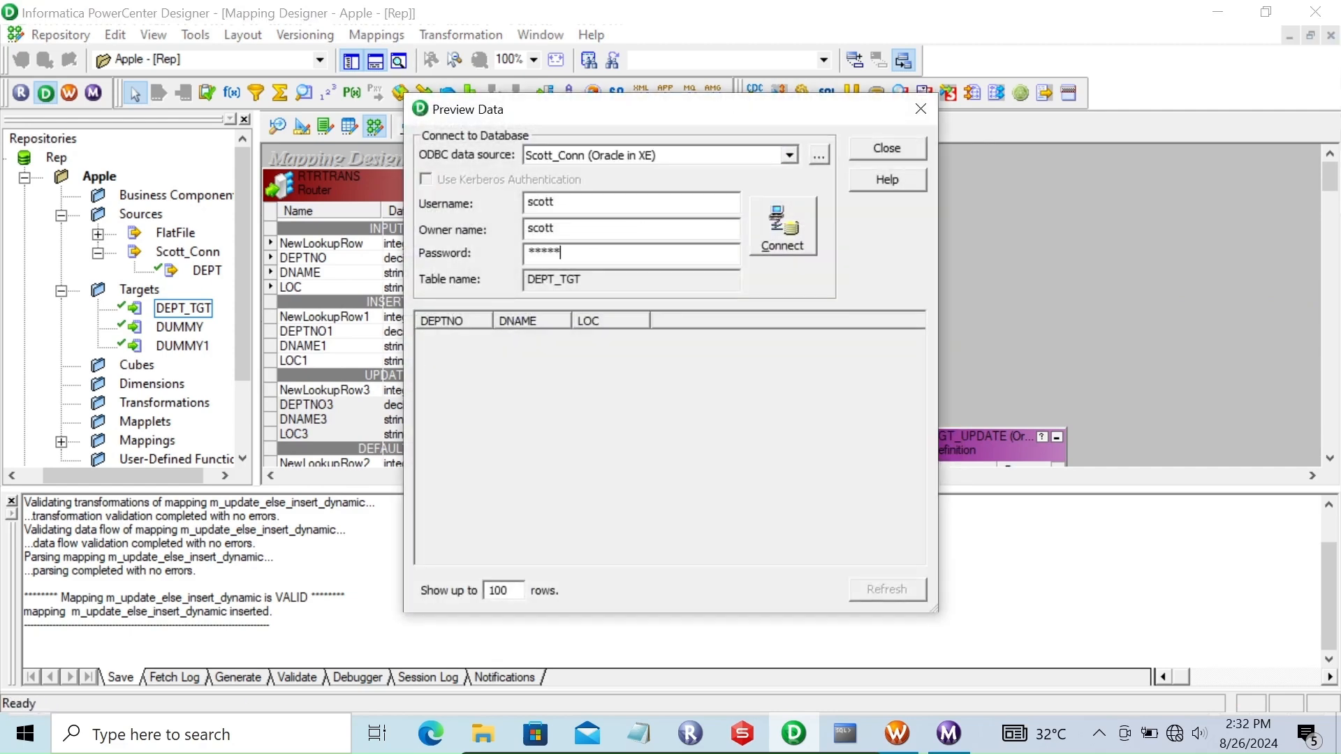
key(Return)
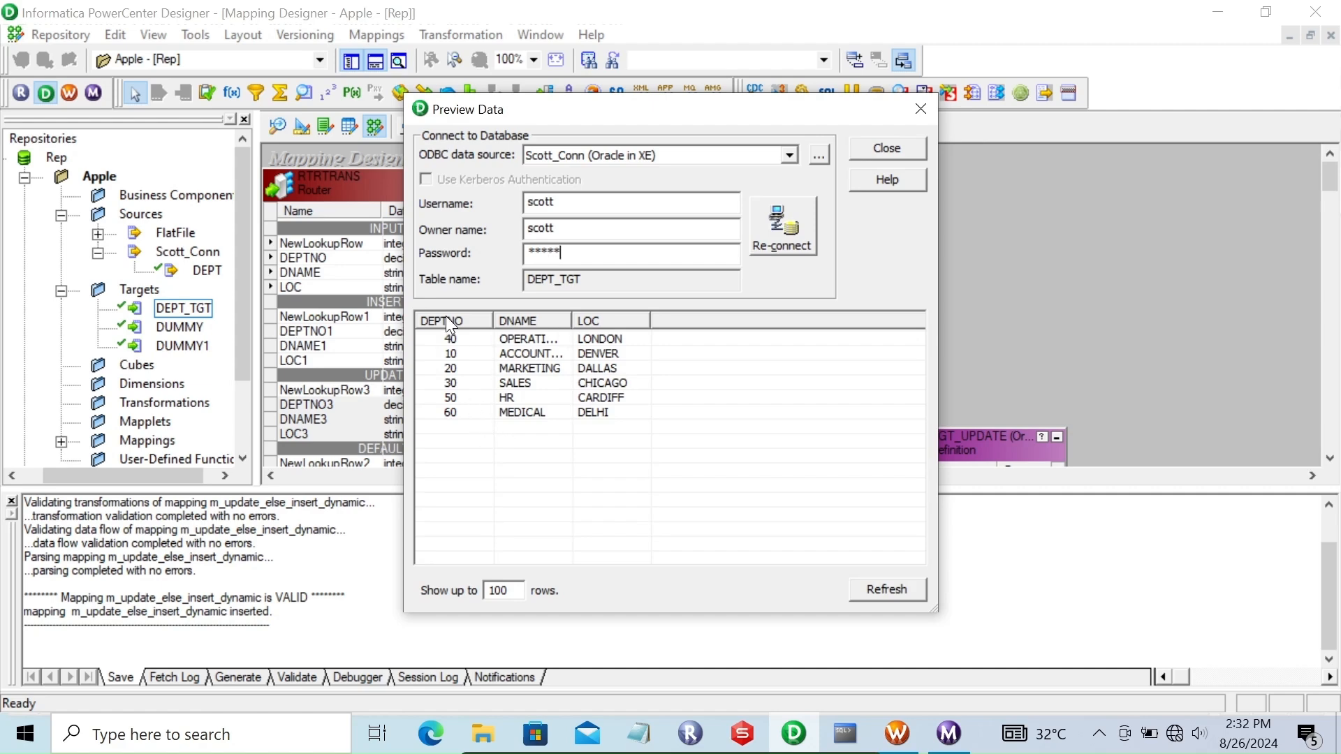
Step: Close the DEPT_TGT preview and preview the DEPT_TGT_UPDATE target's data through Scott_Conn, entering the database password
click(878, 150)
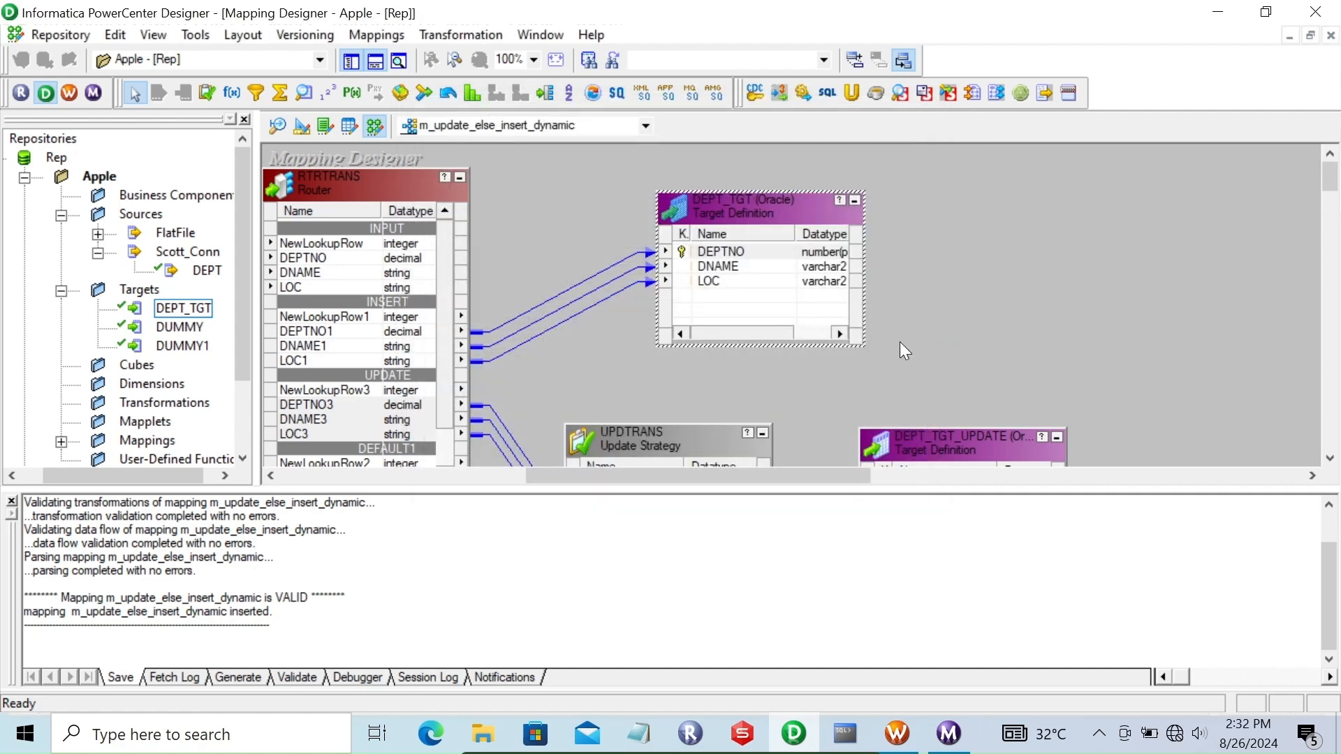
drag(1329, 177, 1329, 189)
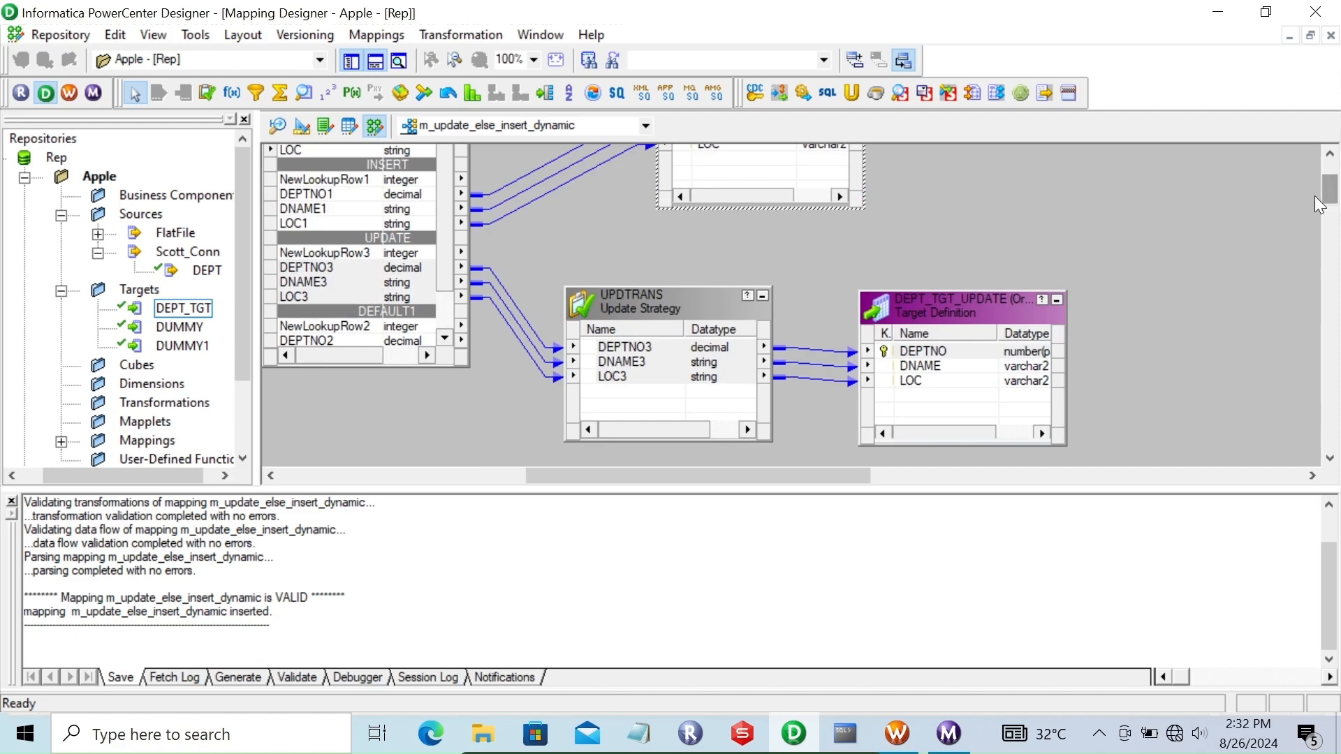
right_click(942, 310)
click(986, 334)
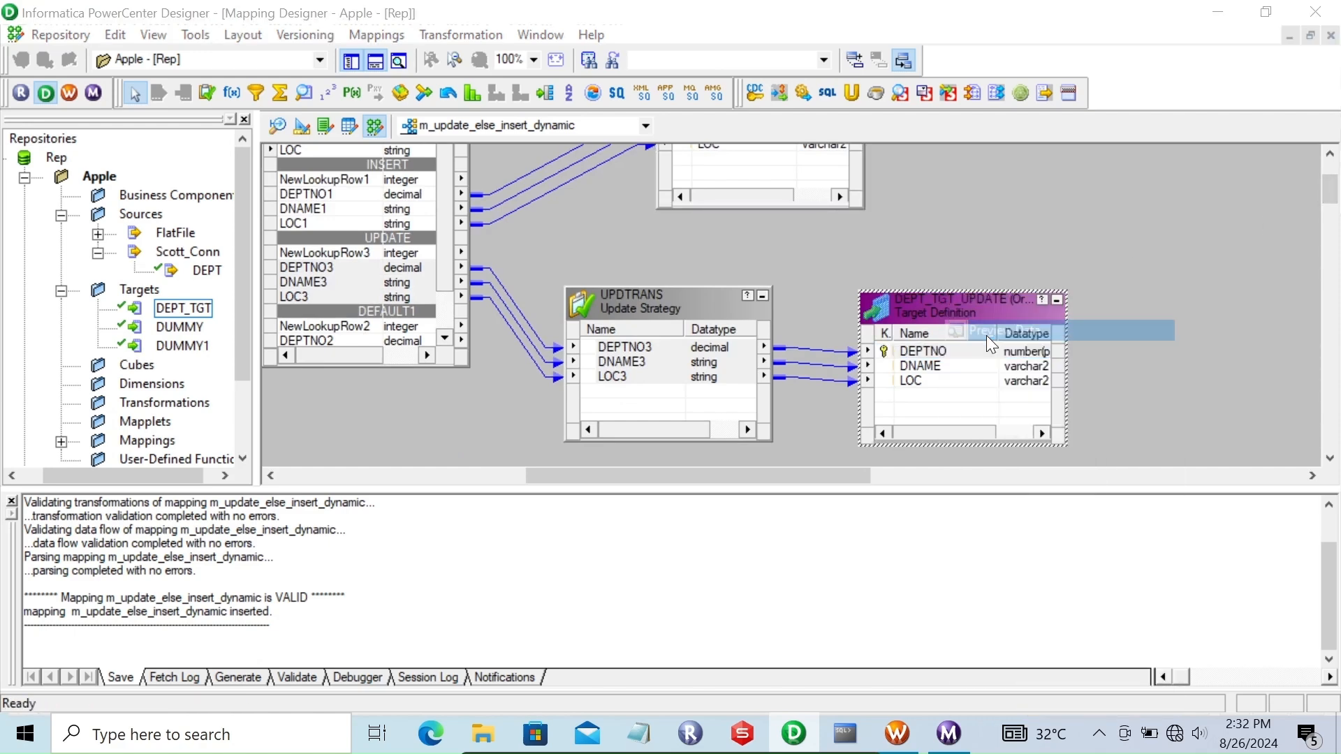
click(545, 255)
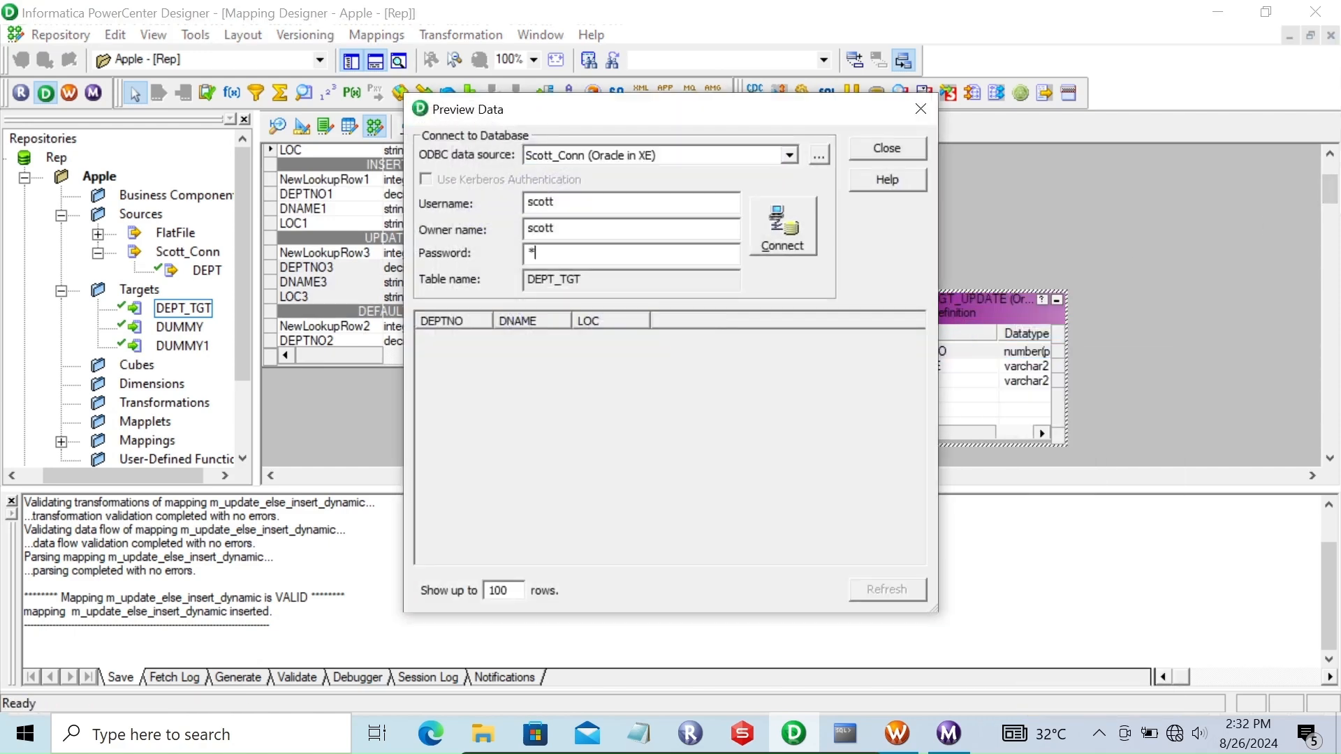
text(tiger)
key(Return)
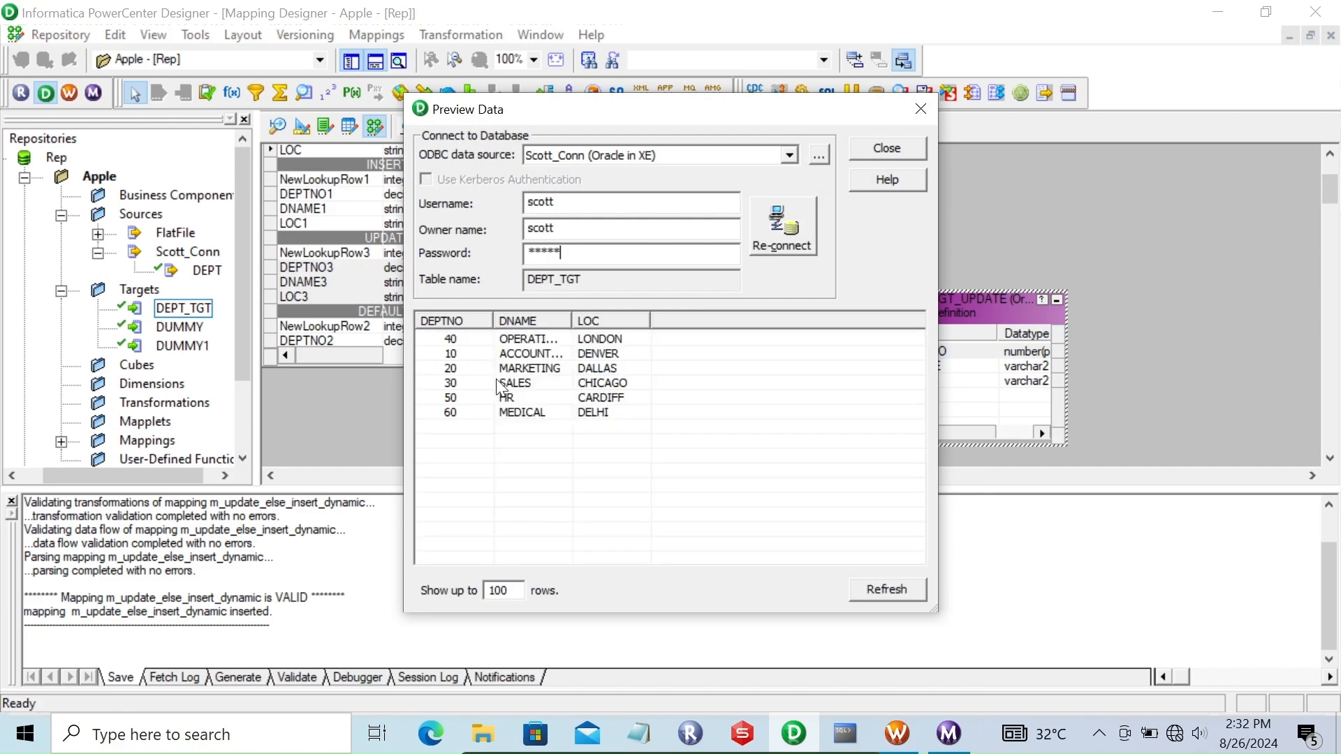
click(881, 147)
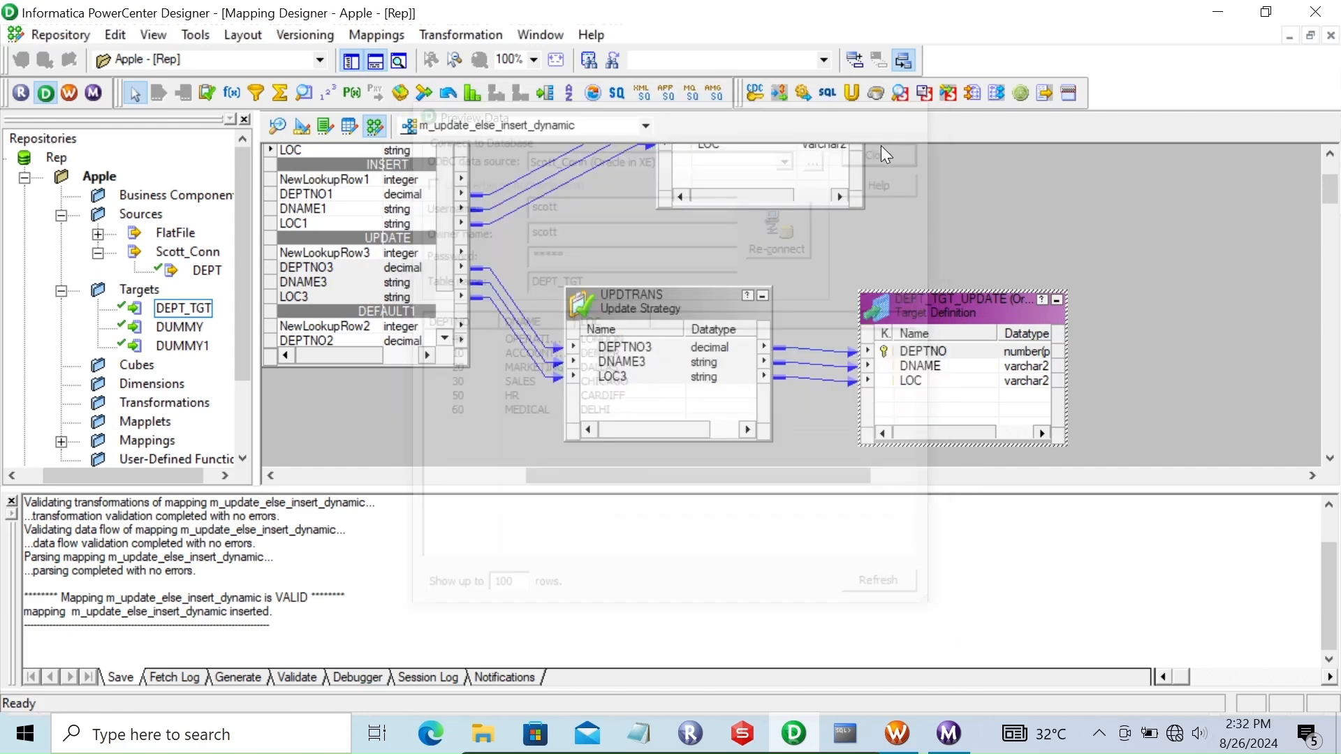
click(1329, 154)
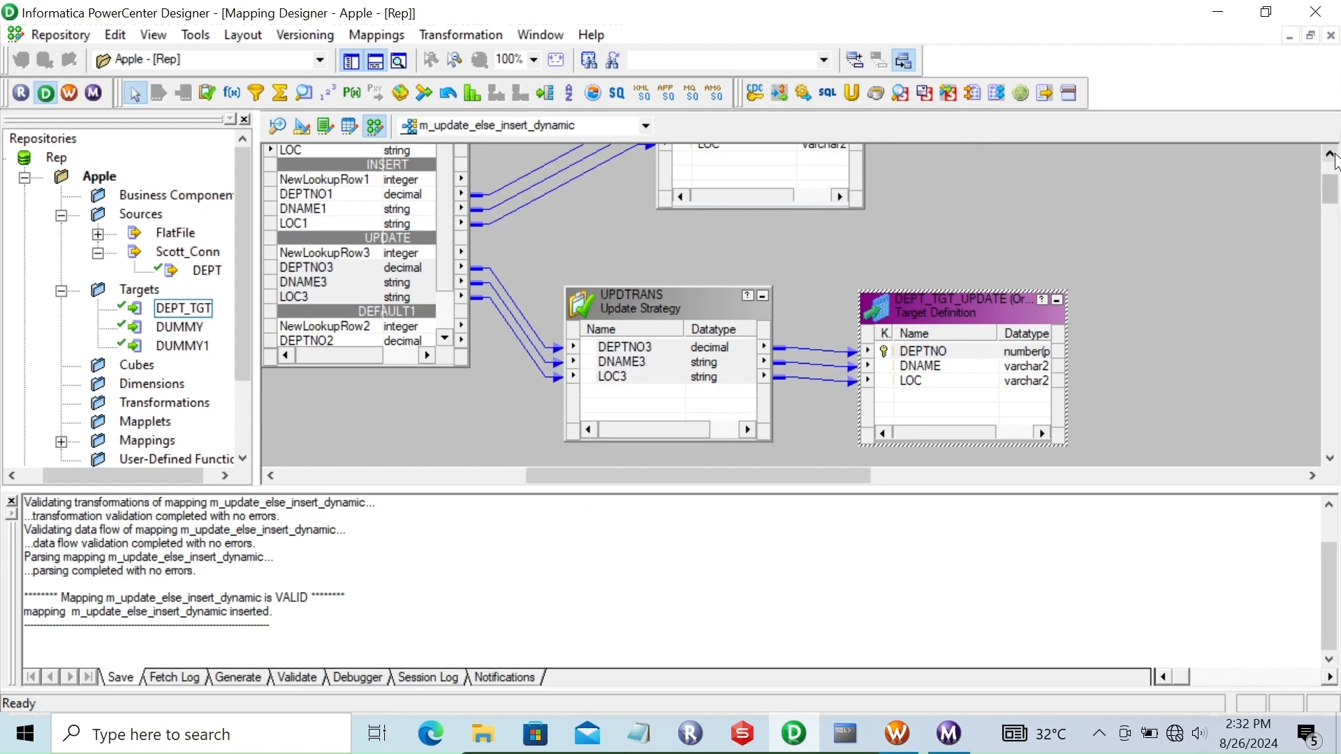
Step: Query all rows of dept_tgt in the SQL Command Line with select * from dept_tgt; and minimize its window
click(832, 717)
key(Up)
key(Return)
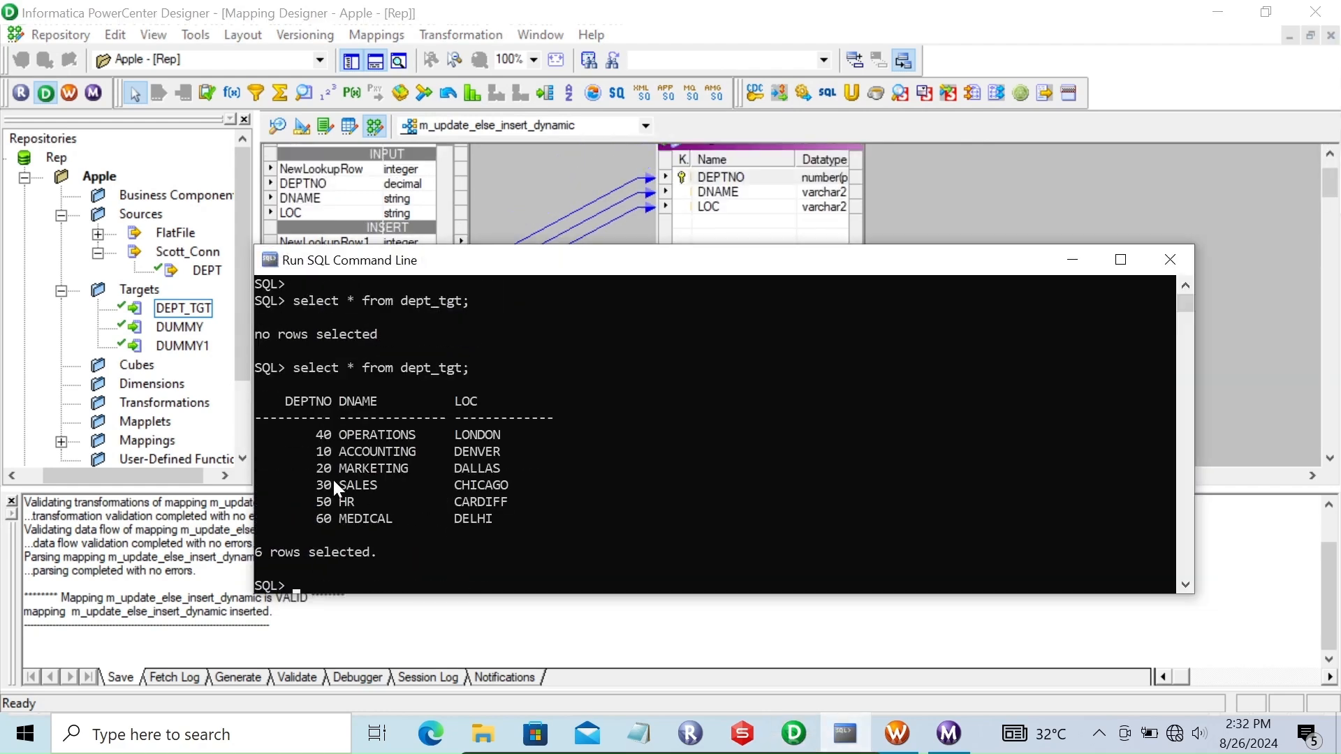
click(1073, 260)
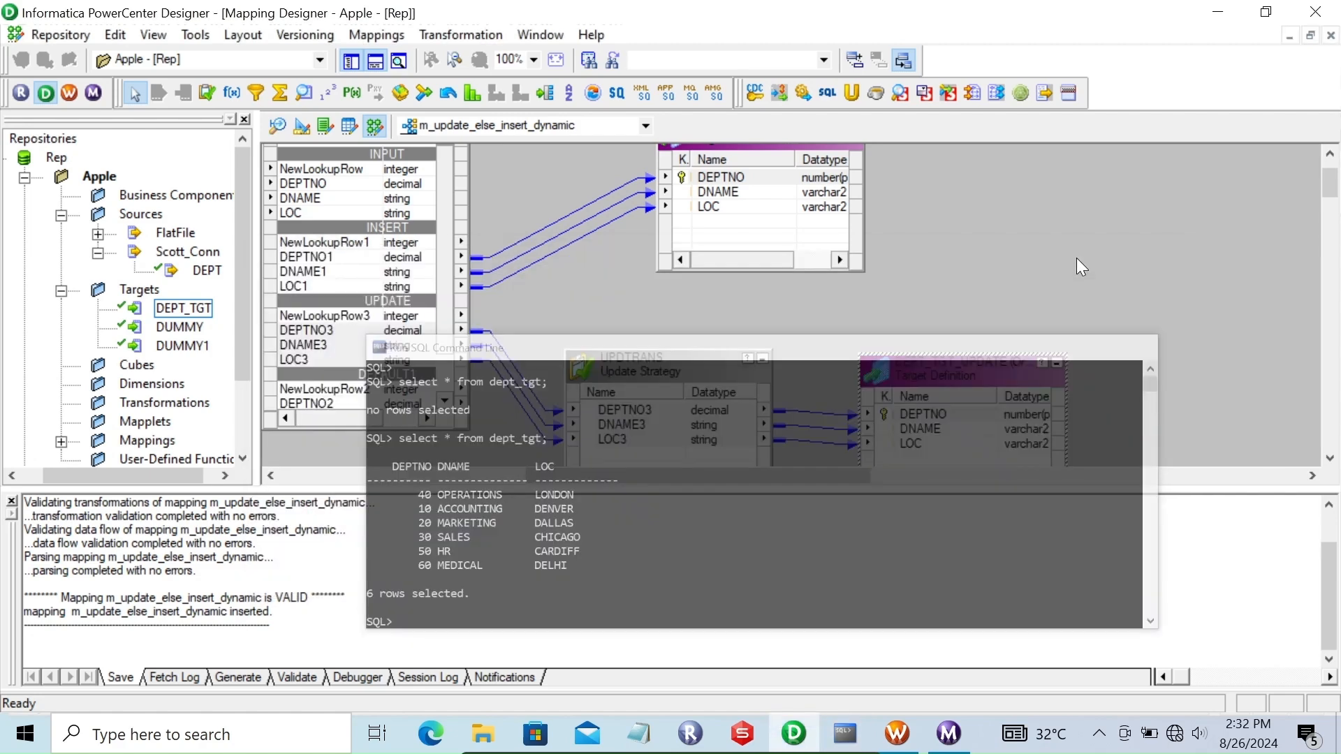
Step: Switch to PowerCenter Workflow Manager and start the s_m_update_else_insert_dynamic session task again with the source data unchanged
click(897, 732)
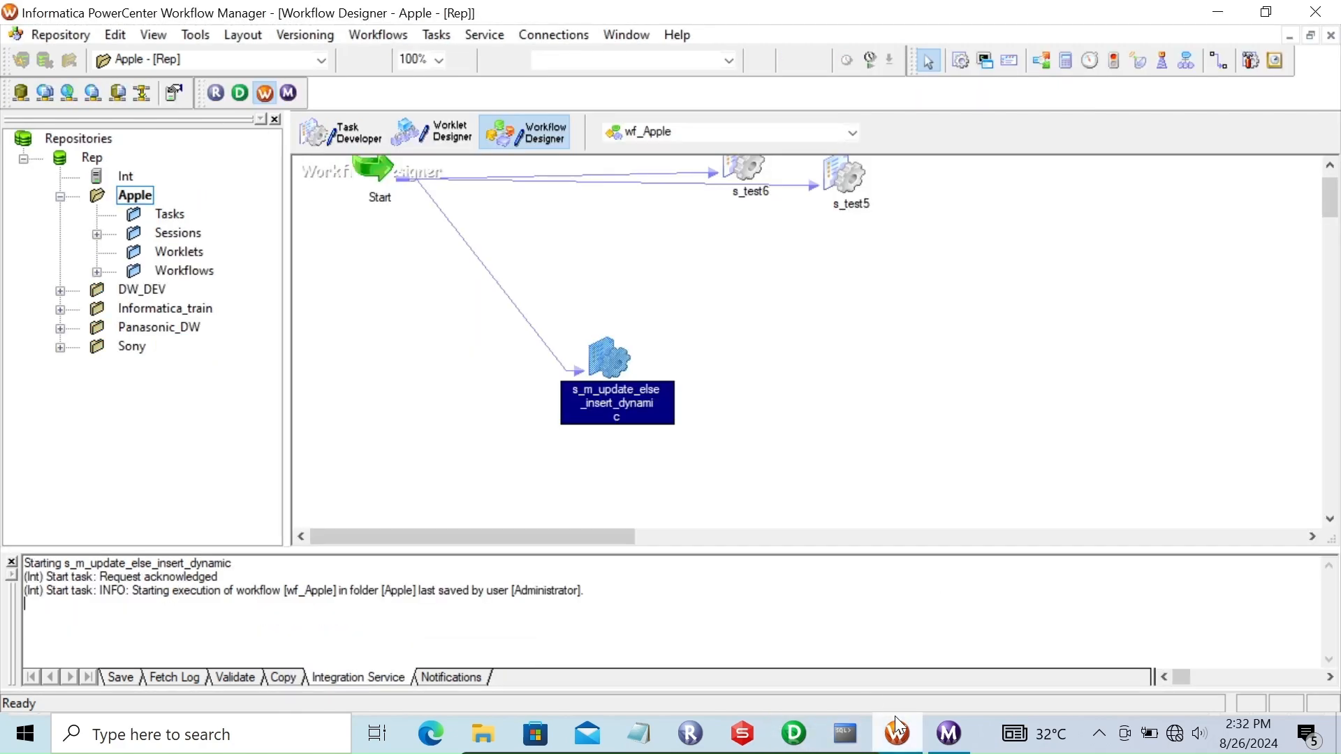
right_click(605, 362)
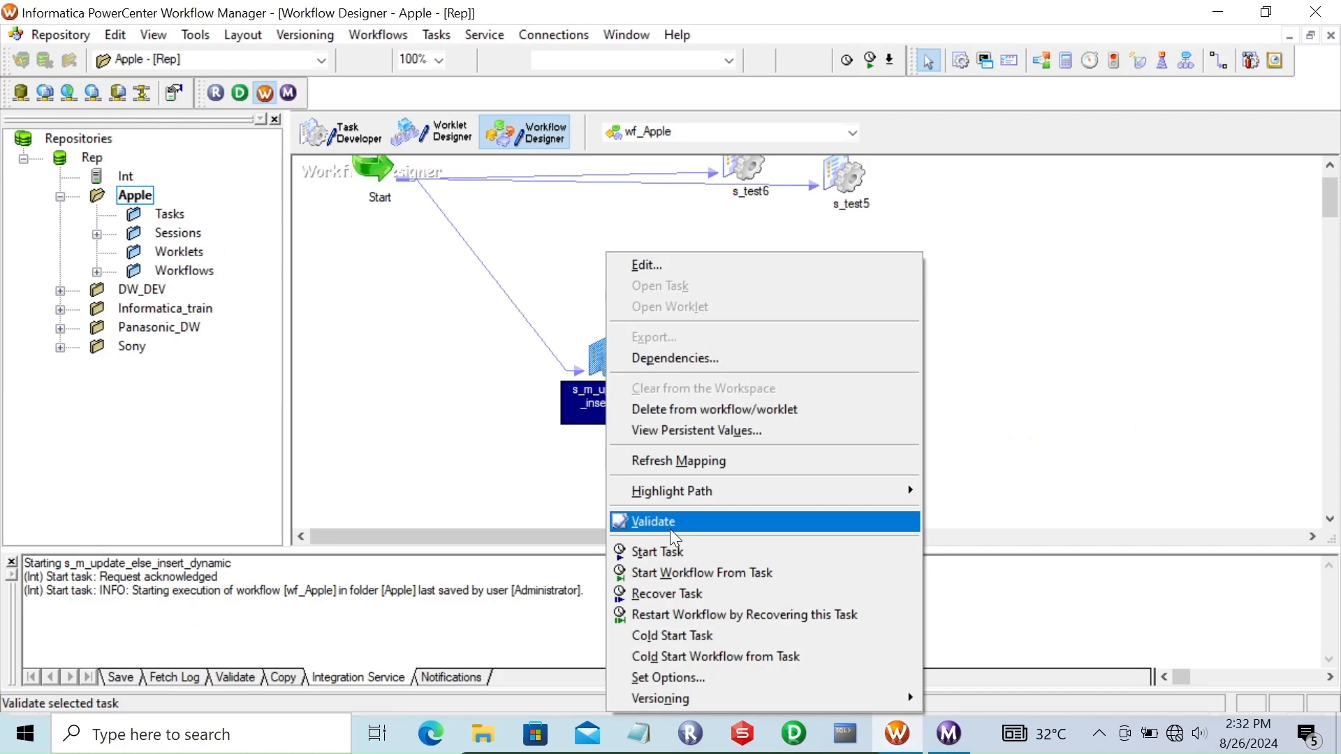
click(681, 549)
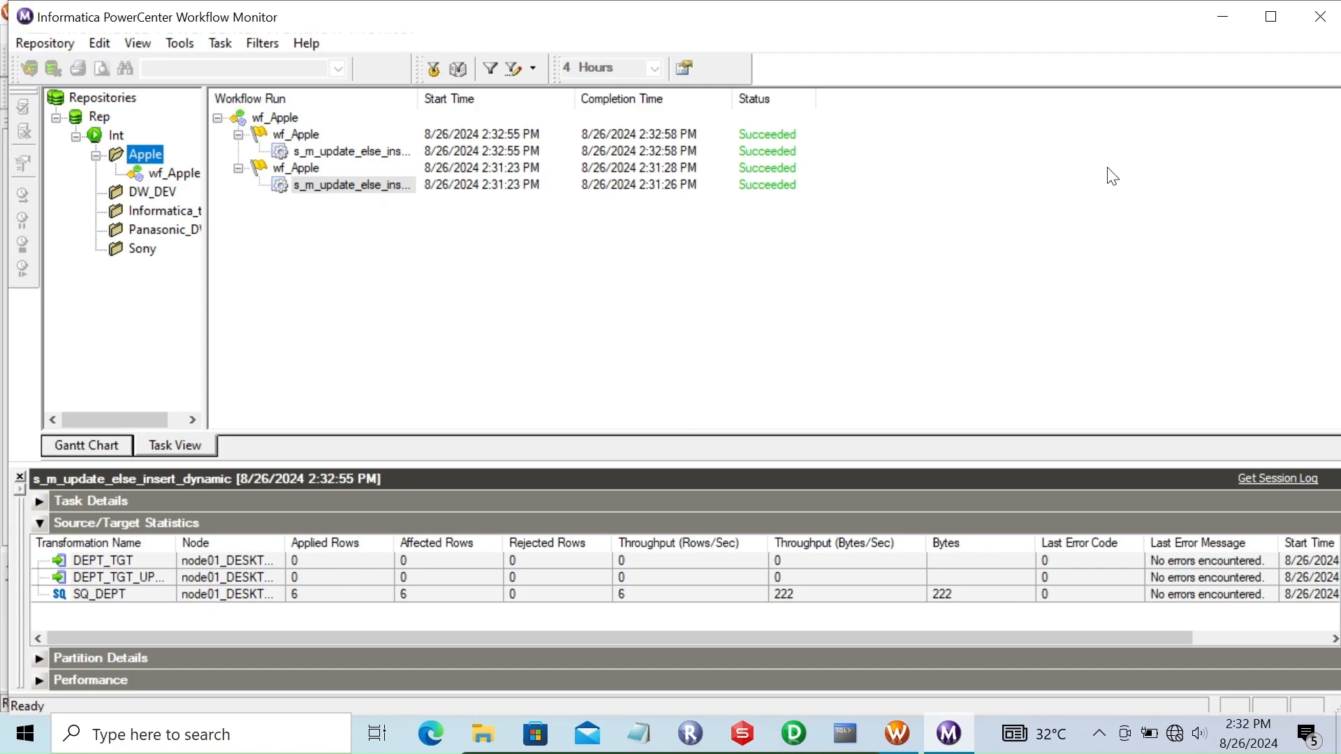
Step: Switch to dbForge Studio, retrieve the data of the DEPT table and make the result grid editable for DEPT
click(760, 732)
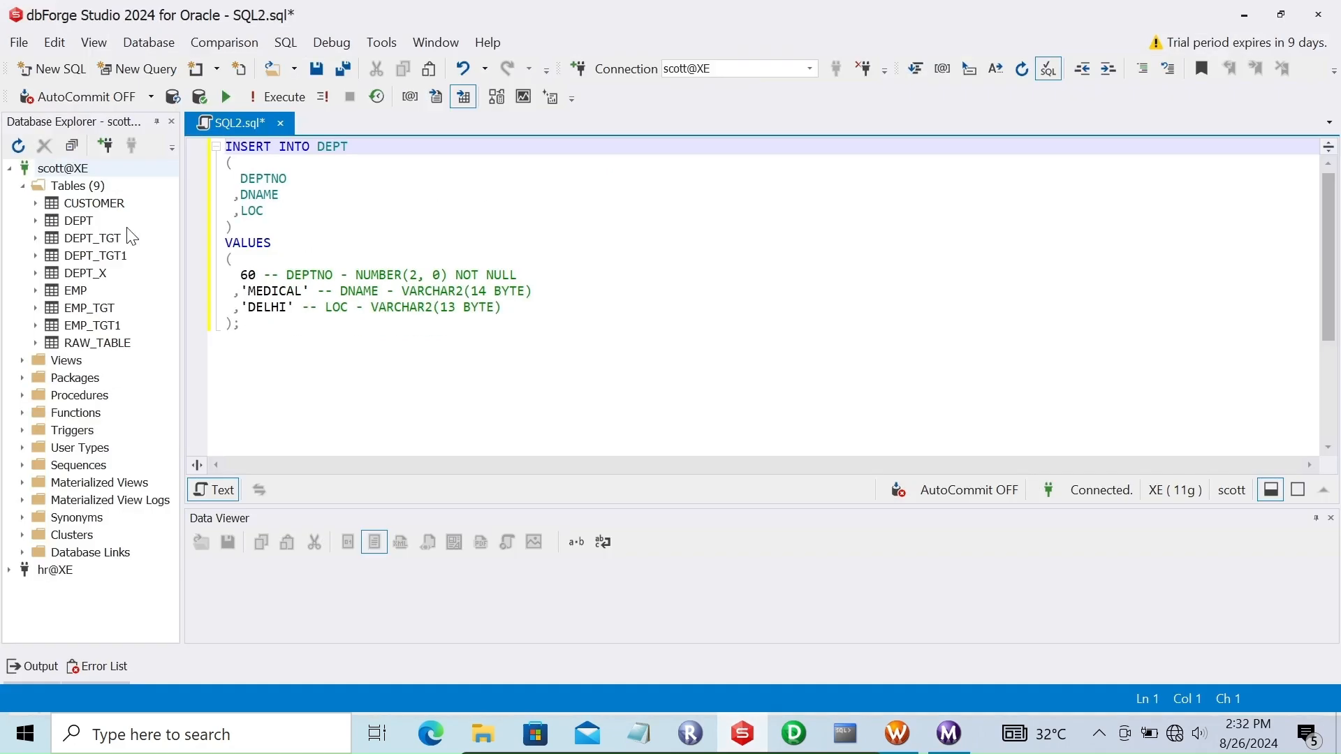
right_click(80, 222)
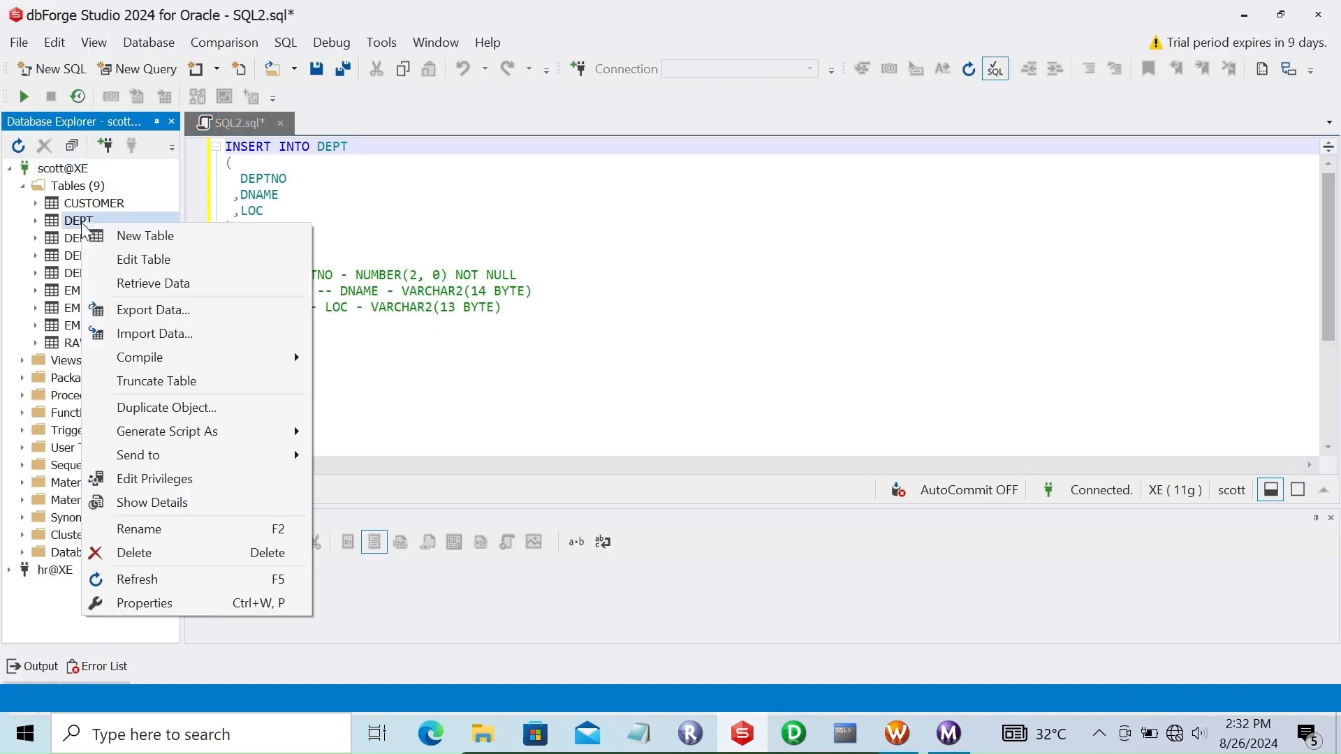
click(166, 279)
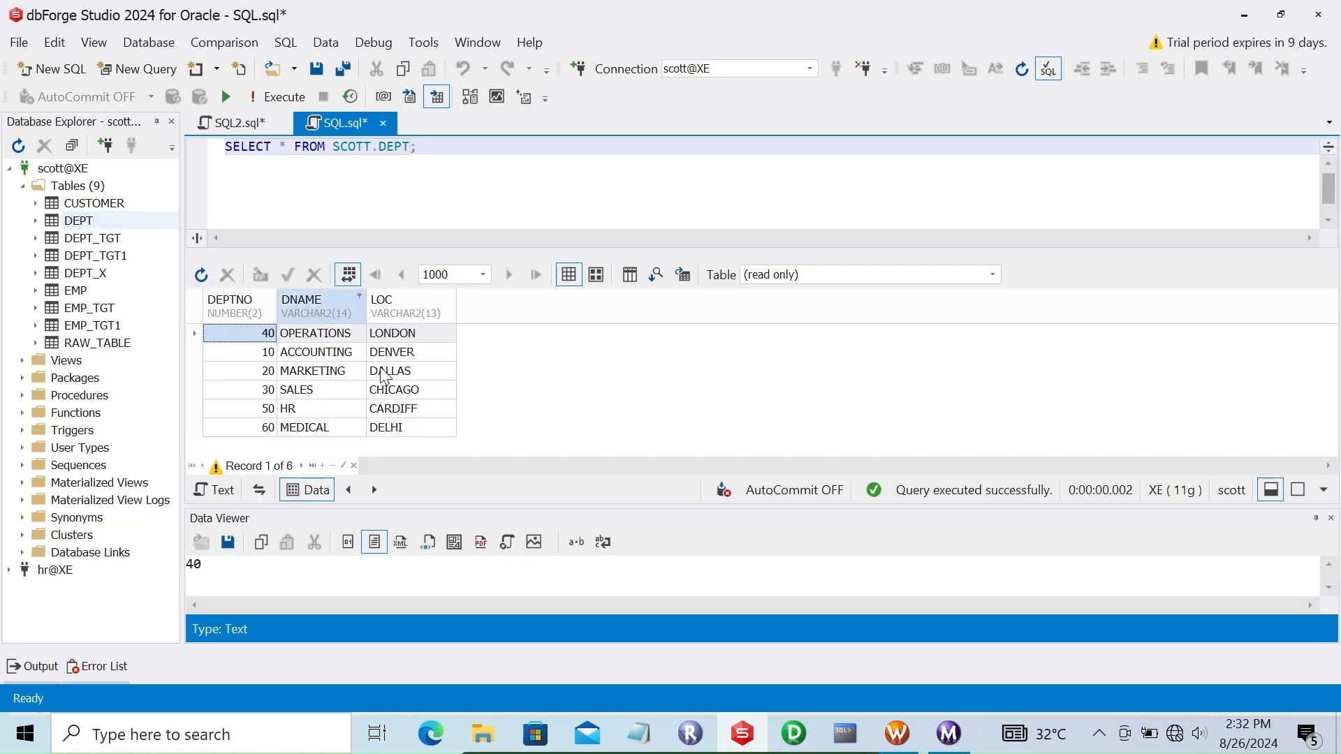
click(829, 278)
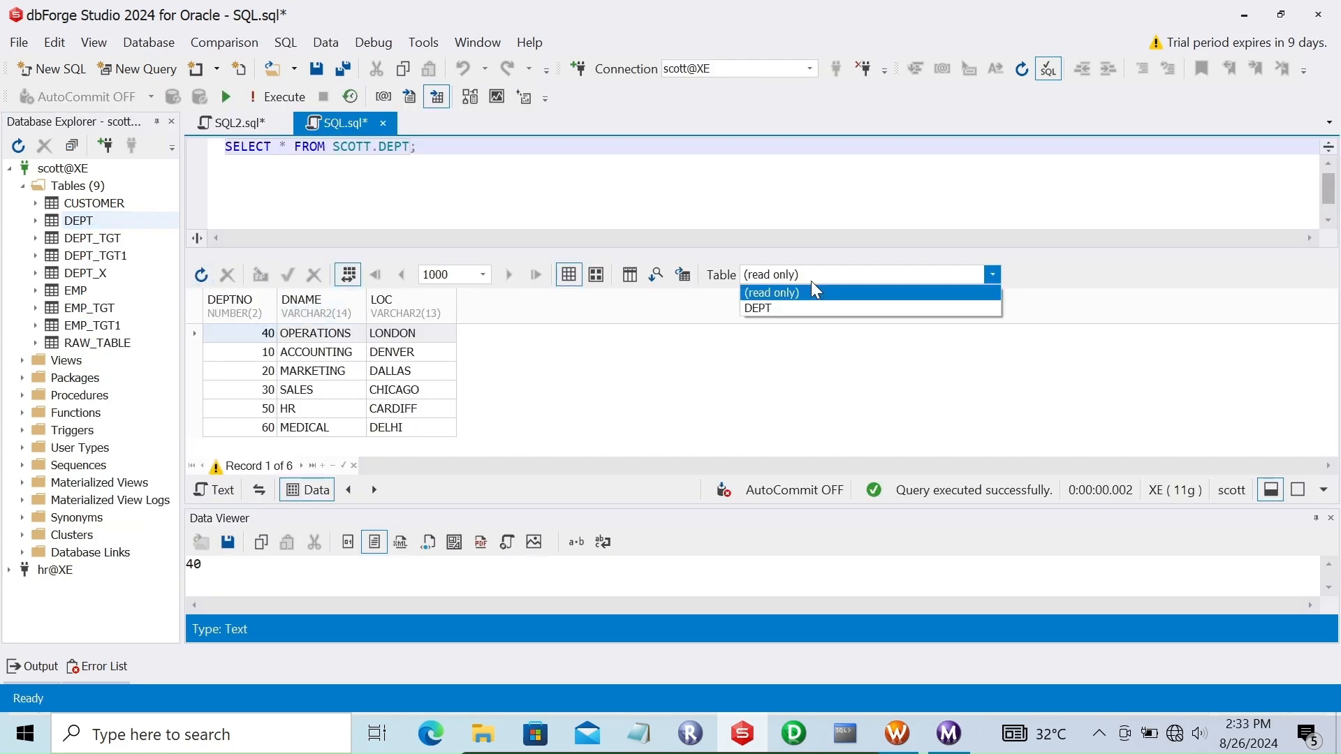
click(768, 305)
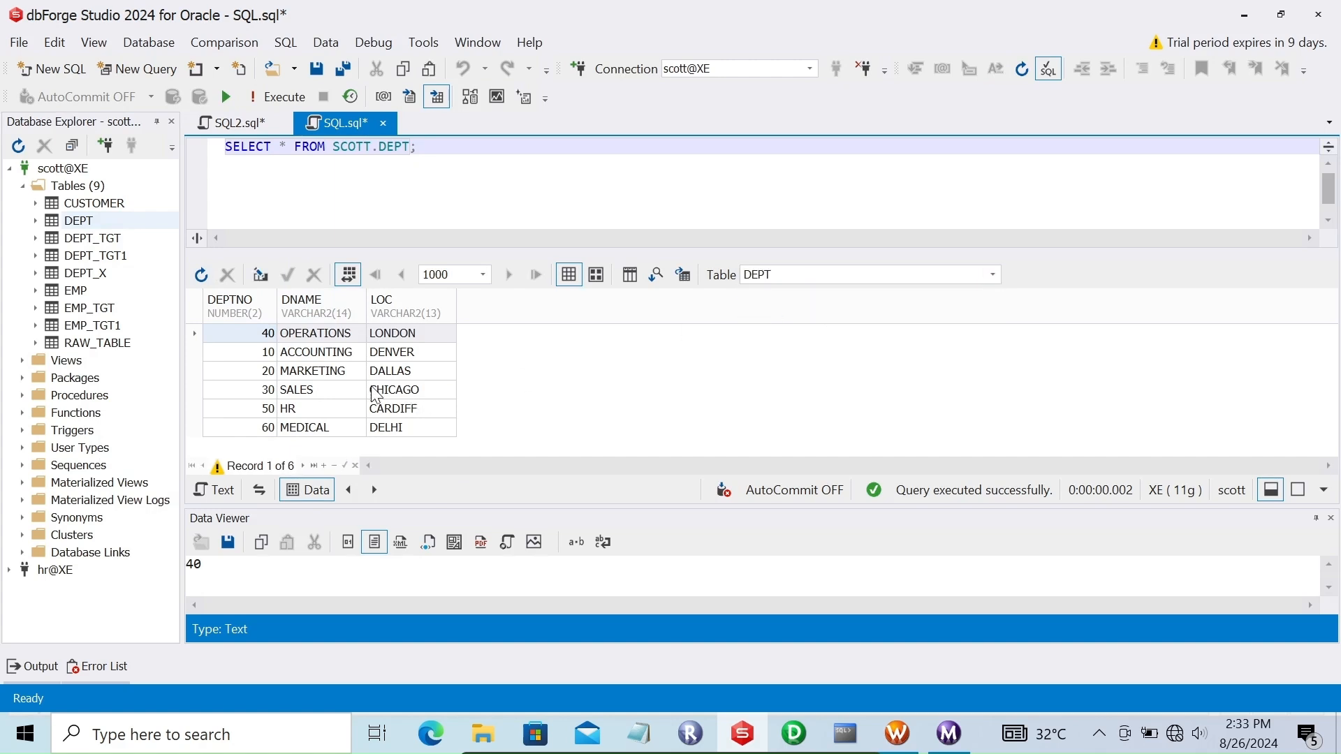
Step: Set LOC of the MEDICAL department (DEPTNO 60) to Pune and re-execute the DEPT query
click(410, 424)
click(409, 423)
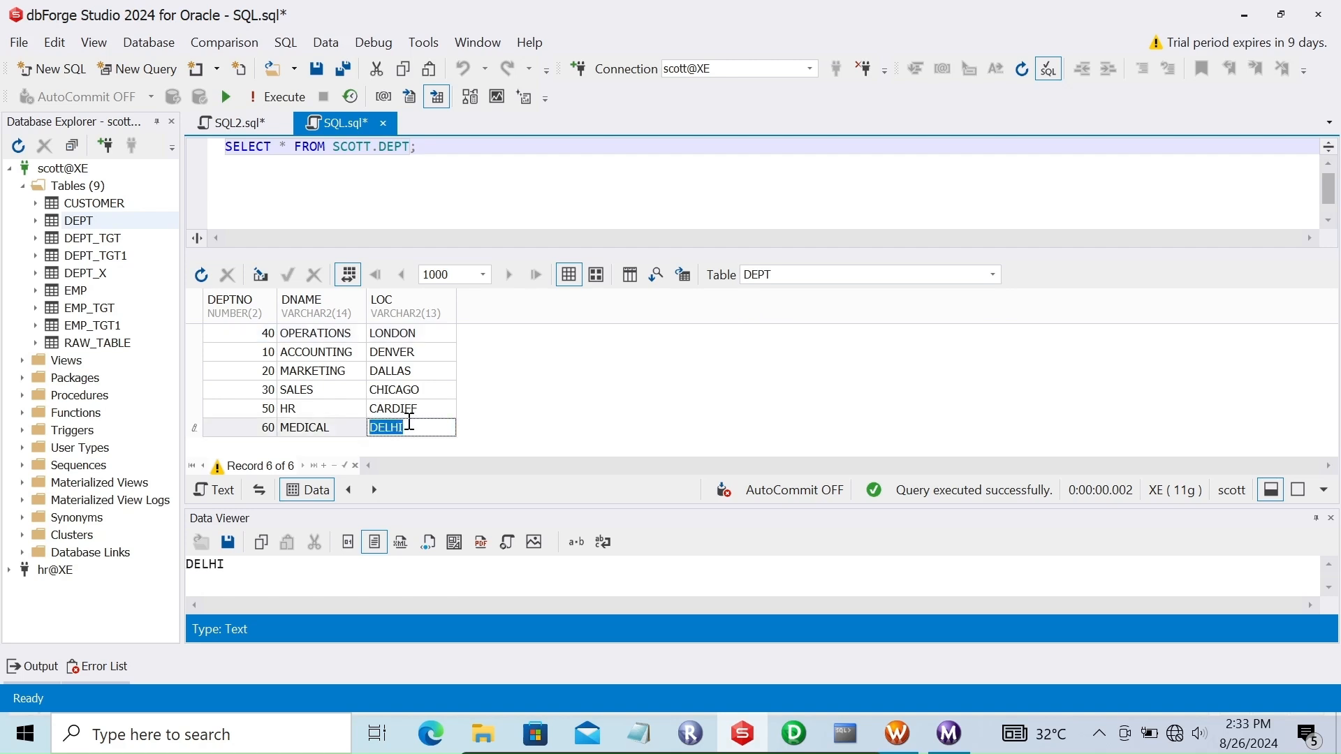
key(BackSpace)
click(396, 412)
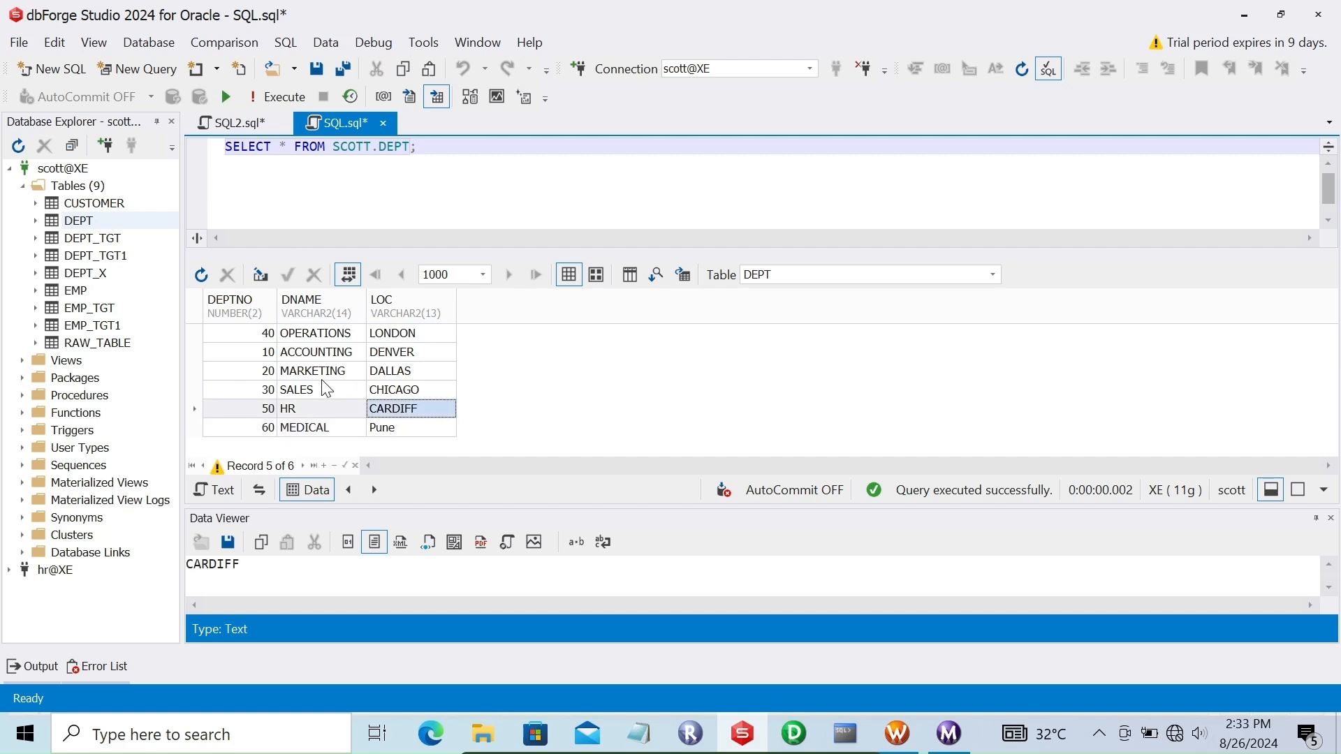
click(226, 96)
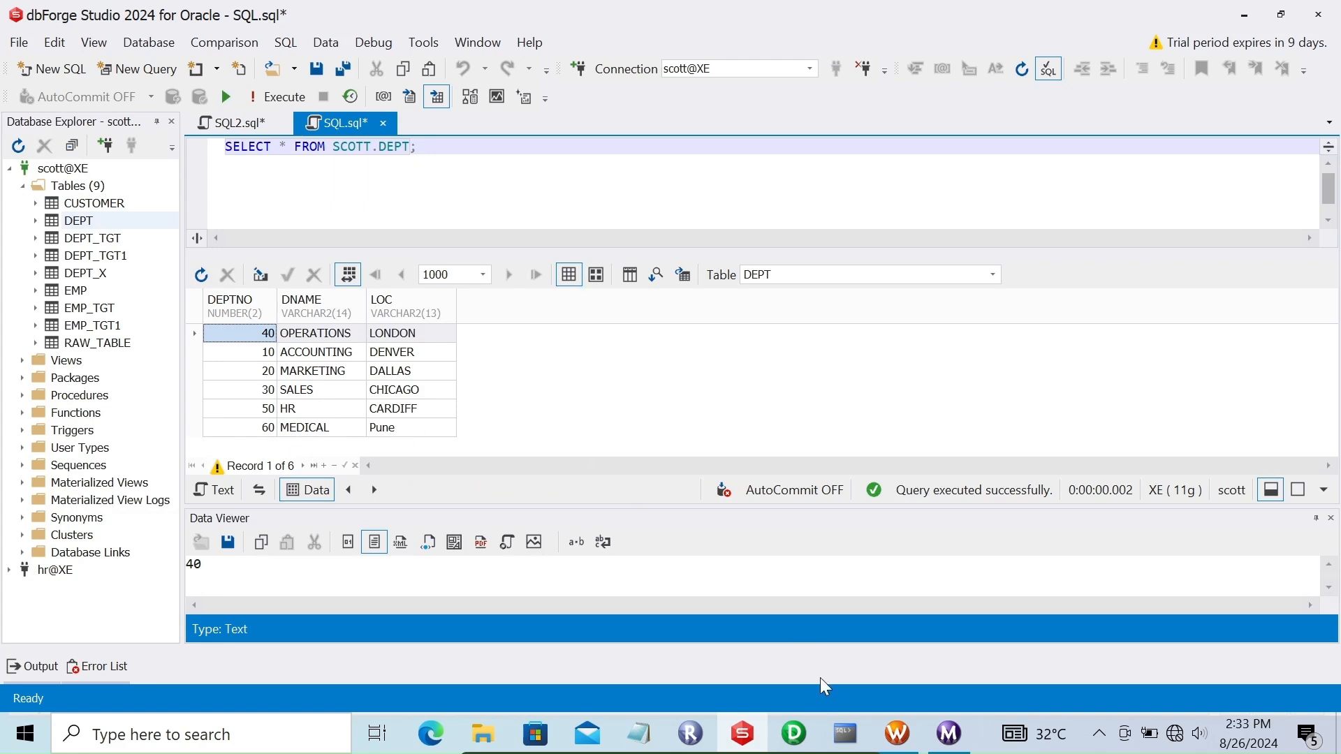
Step: Switch to PowerCenter Designer and preview the edited DEPT source data through Scott_Conn, entering the database password
click(796, 734)
drag(597, 472, 362, 434)
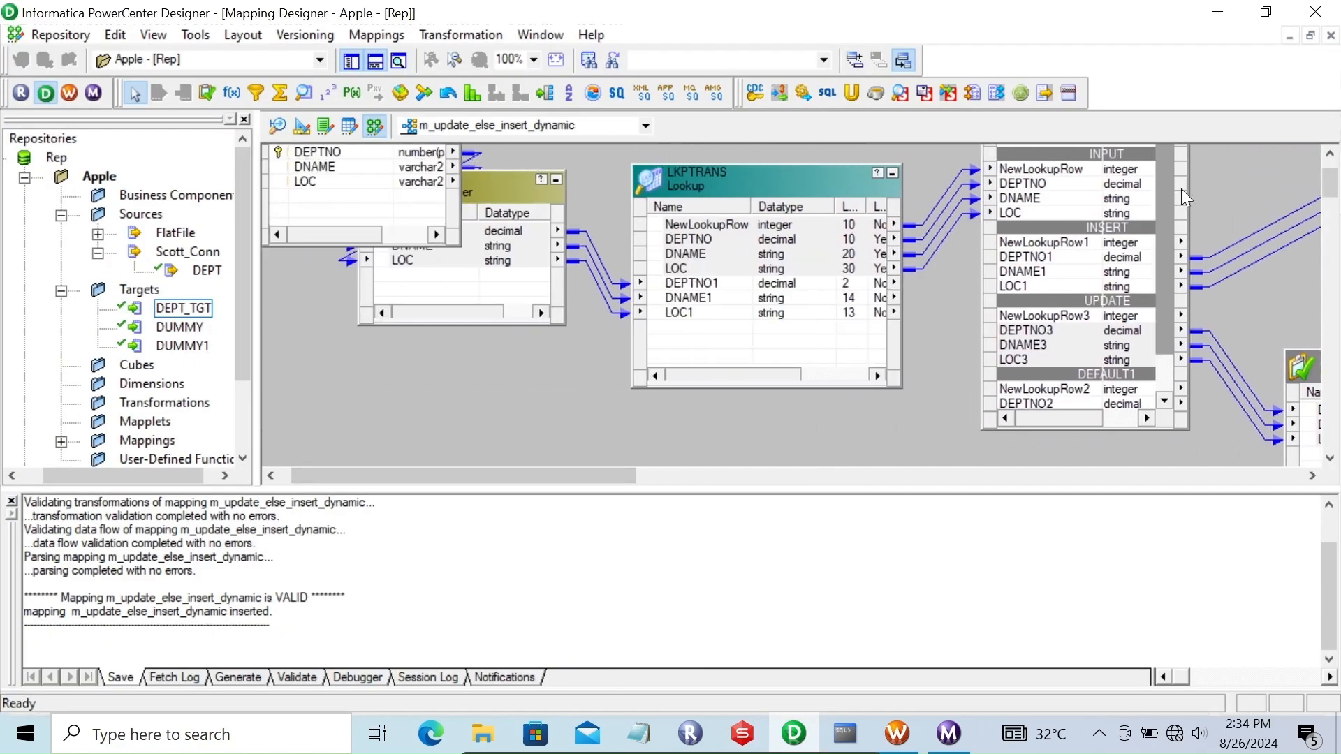
click(1328, 160)
right_click(356, 182)
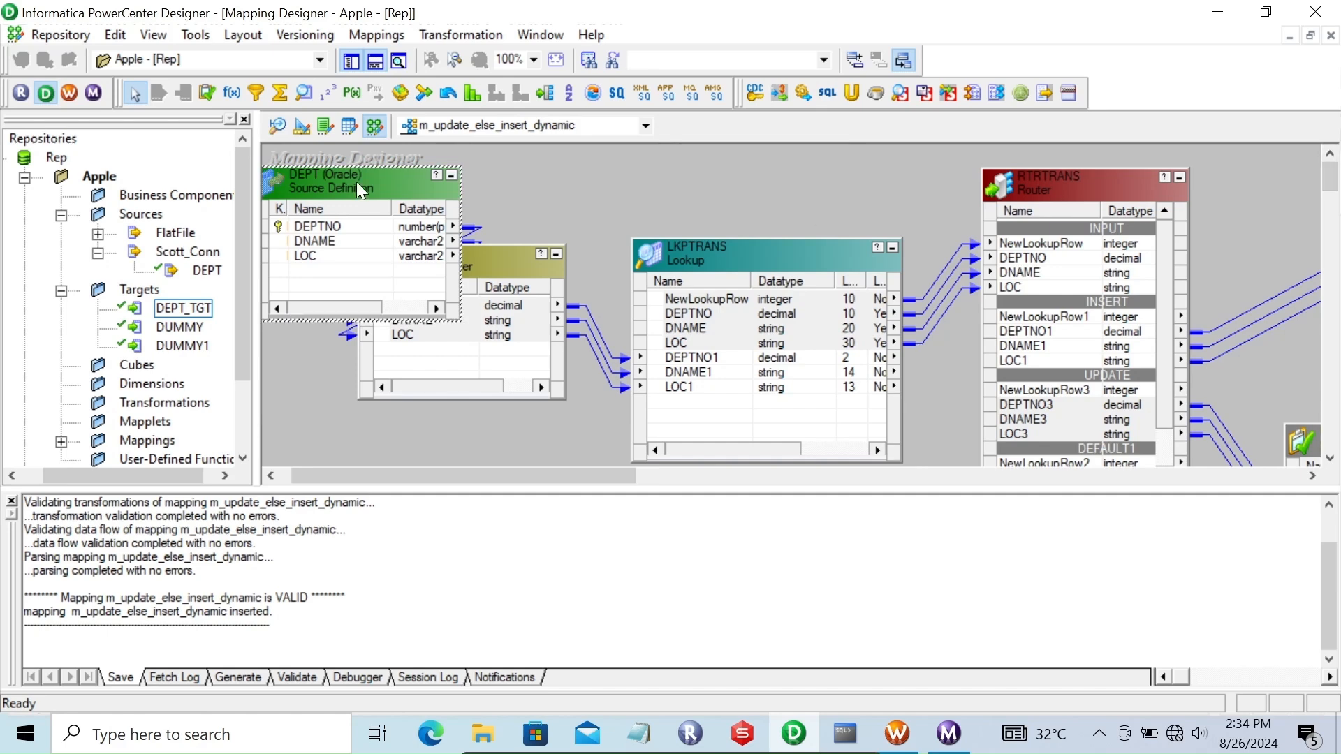
click(446, 234)
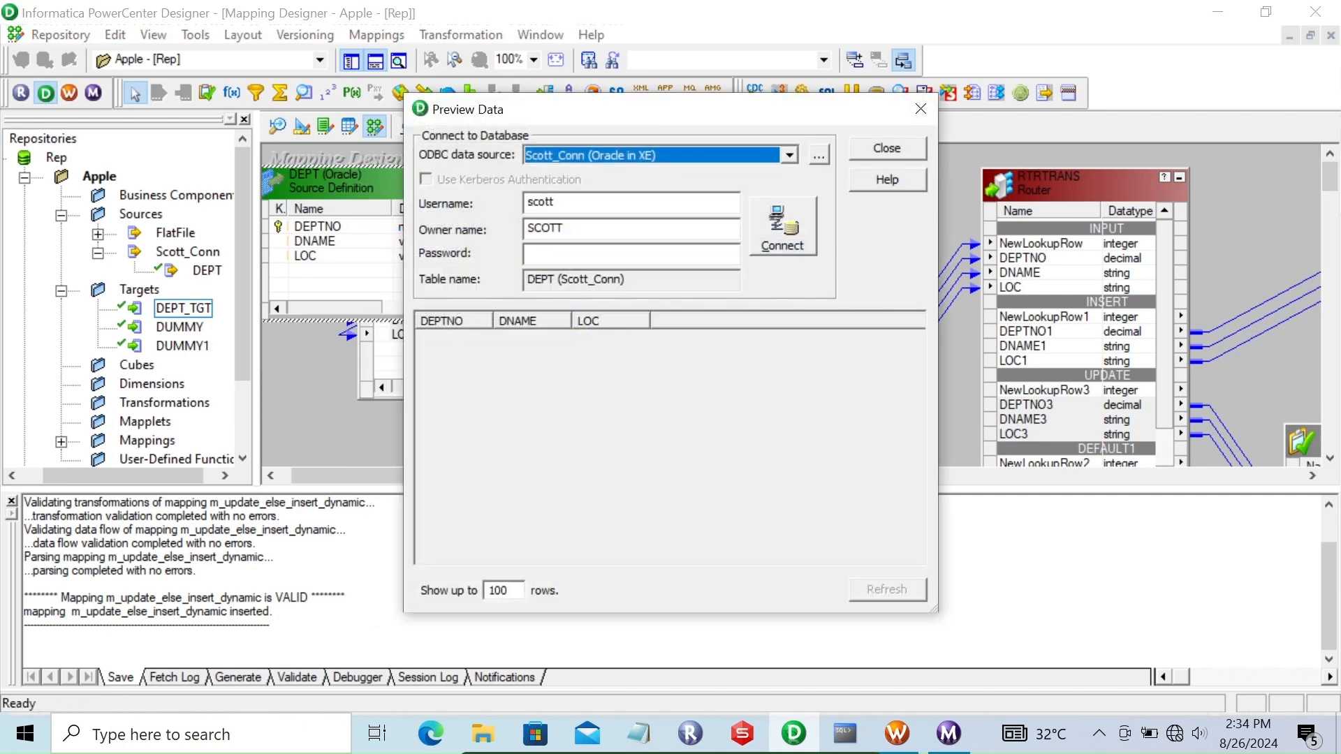
click(537, 255)
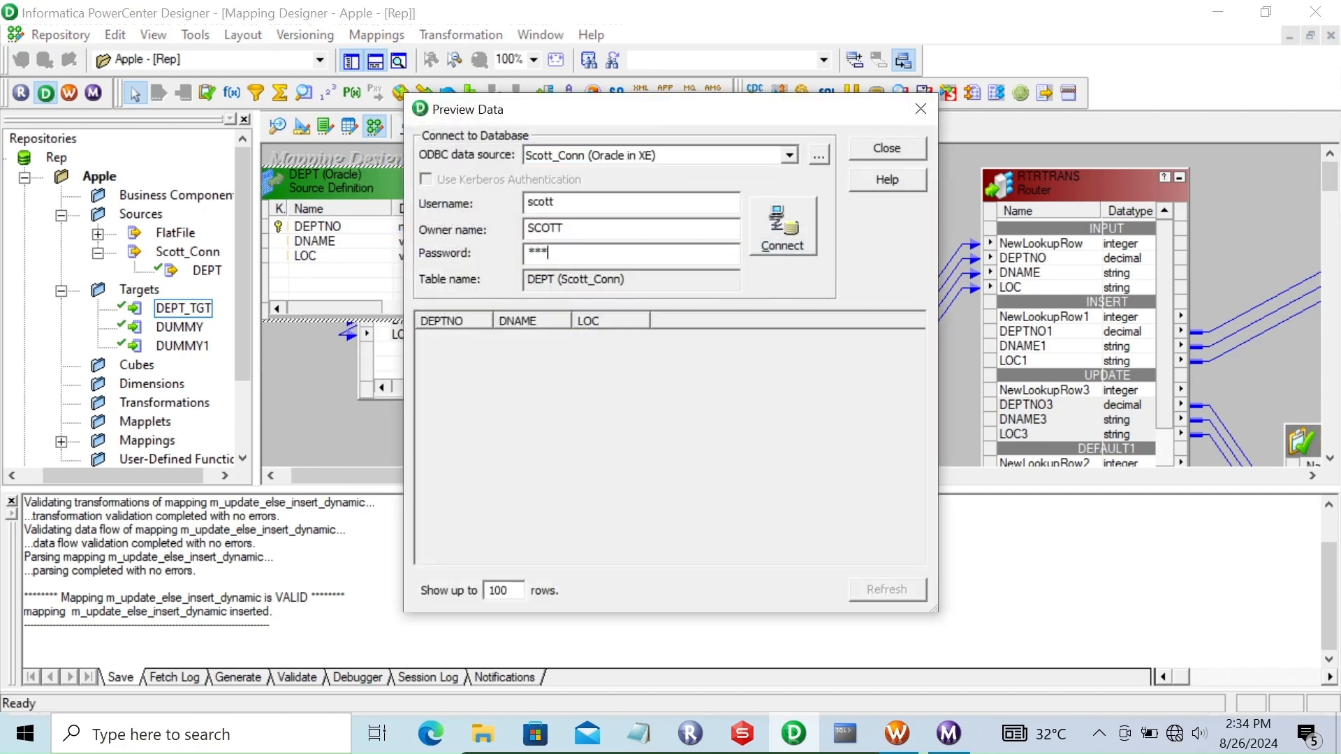
key(Return)
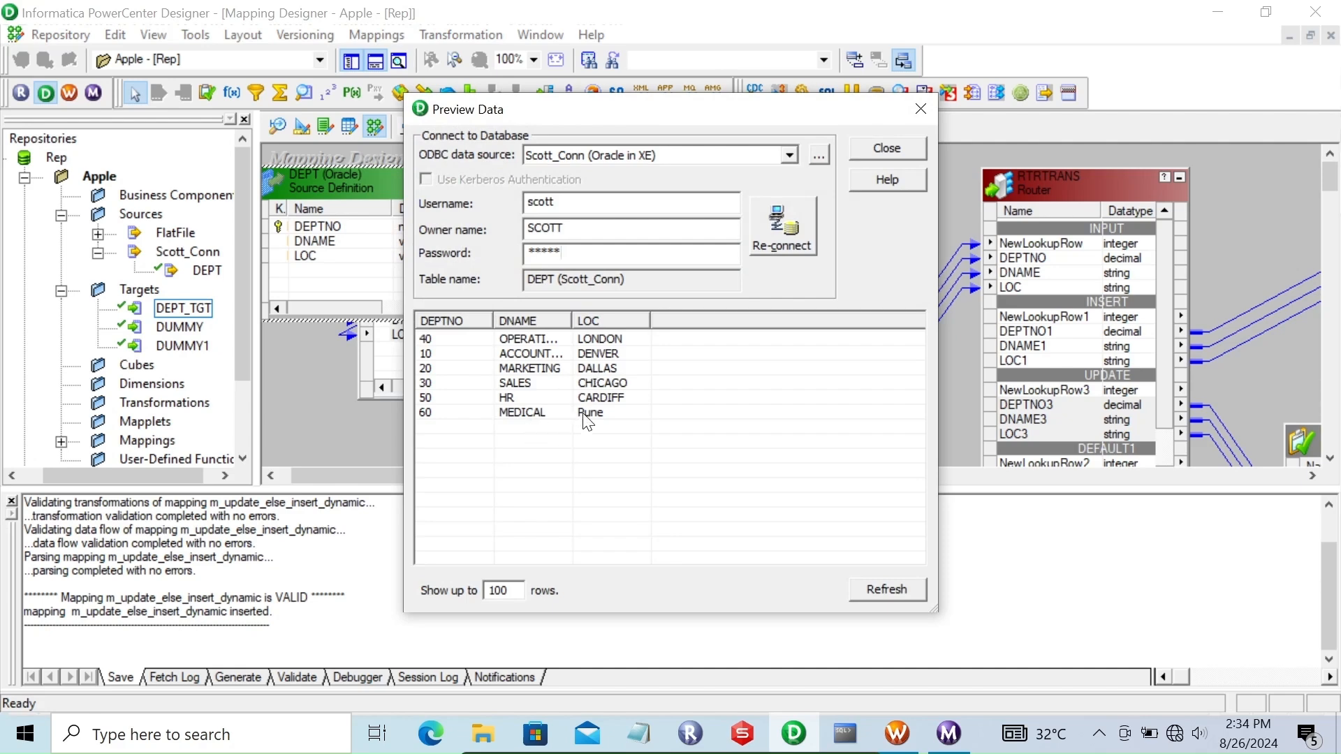
click(885, 148)
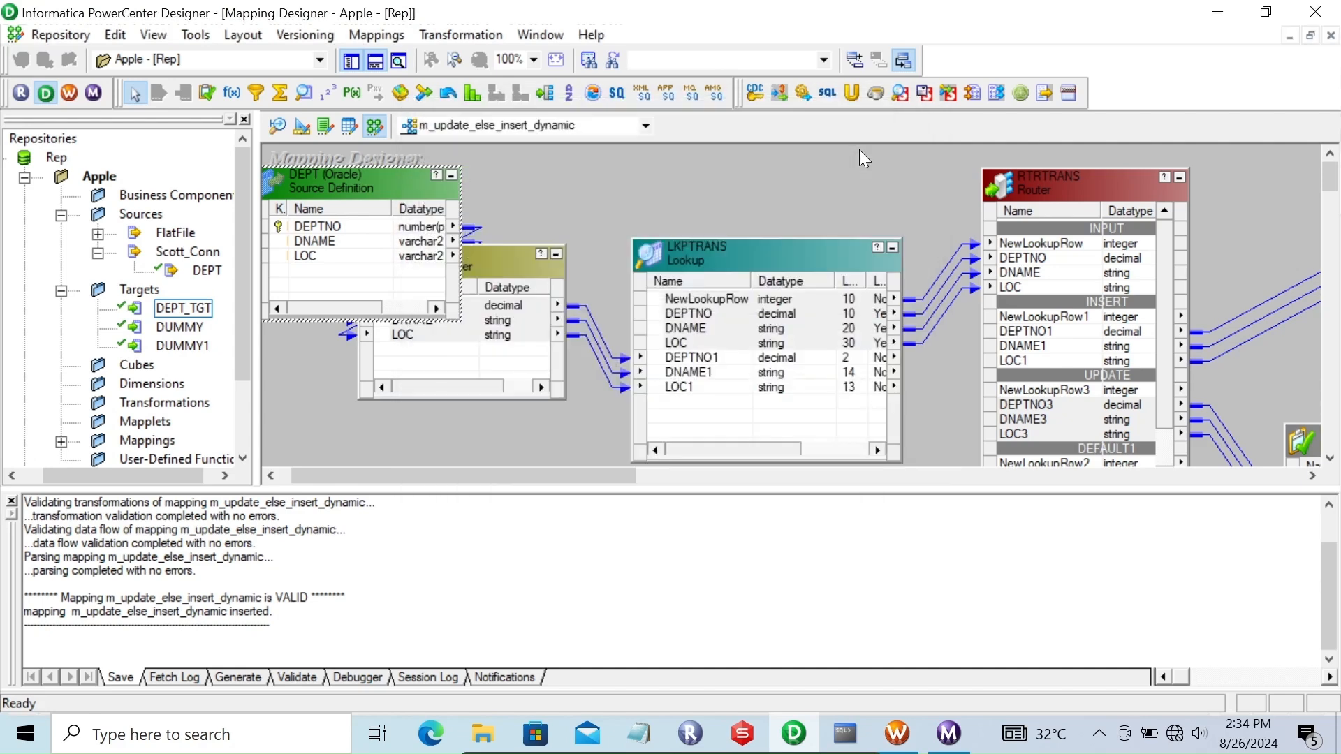
Step: Run the s_m_update_else_insert_dynamic task from Workflow Manager and examine its source/target statistics in Workflow Monitor, widening the transformation name column
click(897, 733)
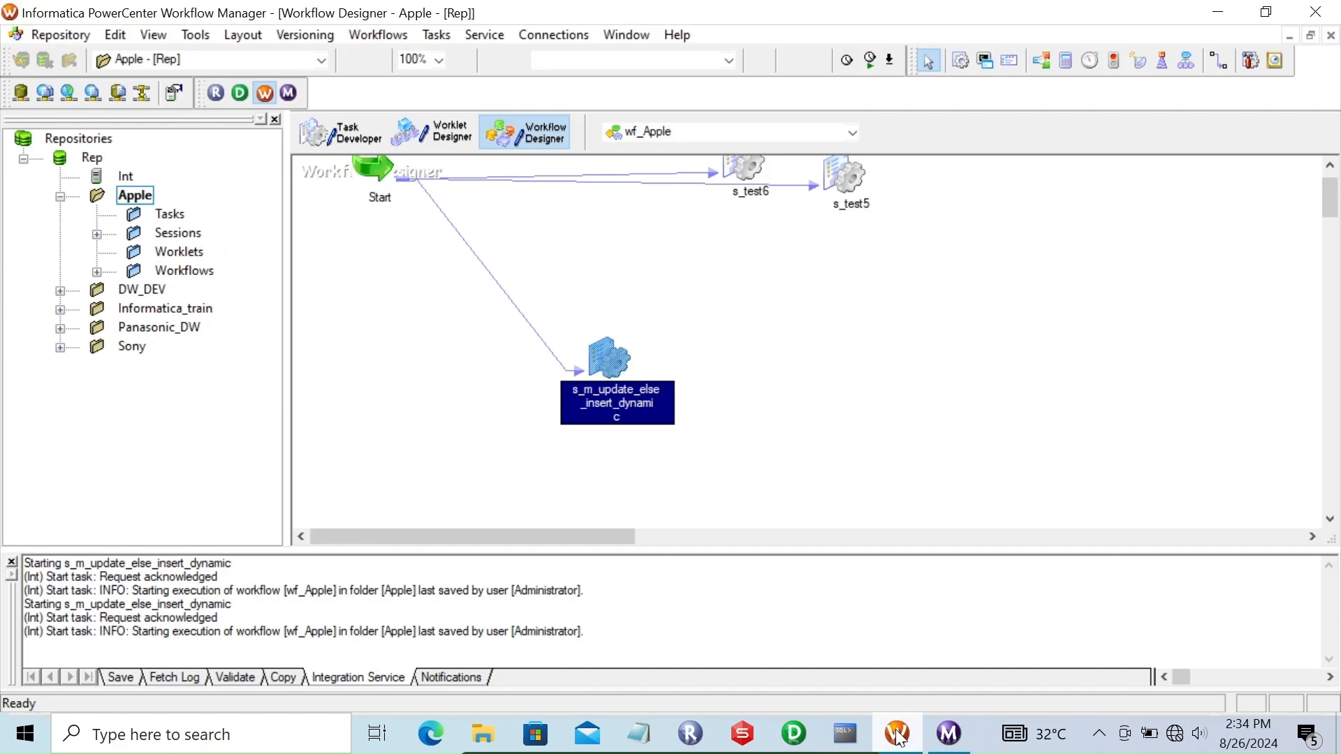
right_click(610, 366)
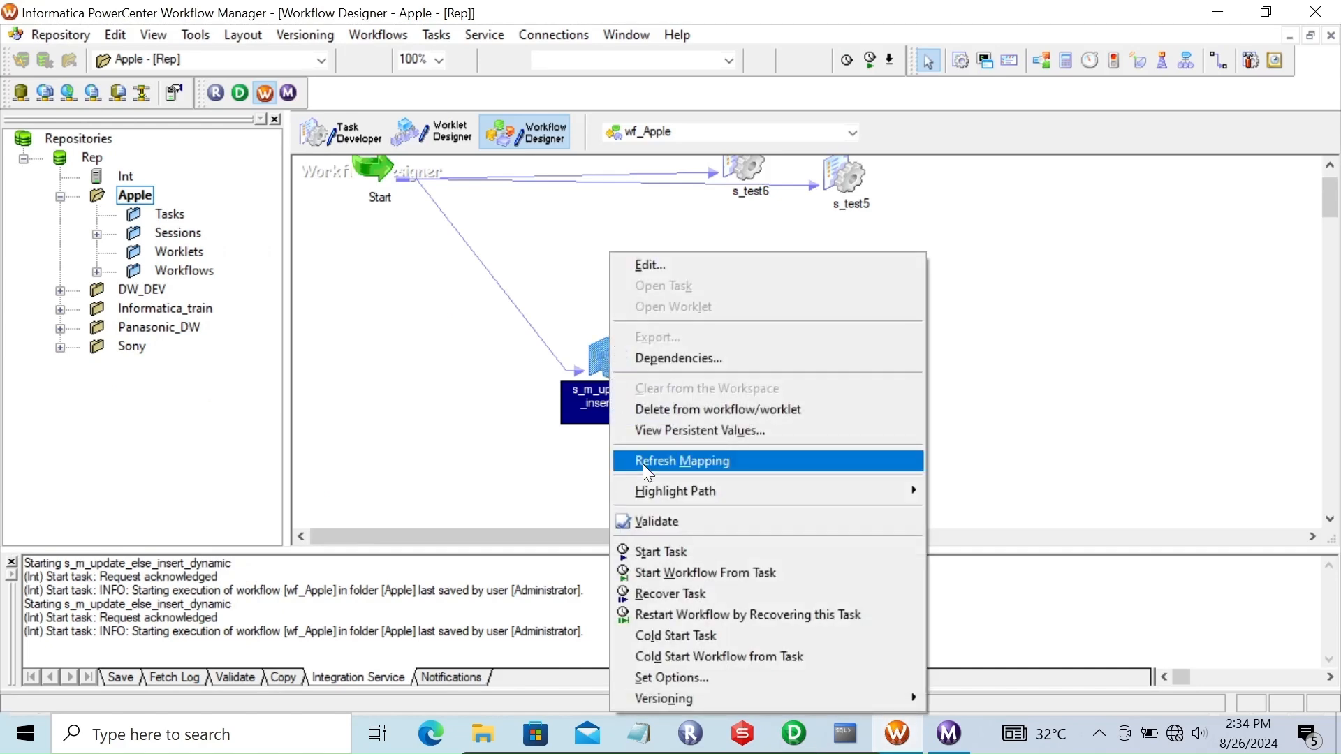
click(677, 546)
click(948, 733)
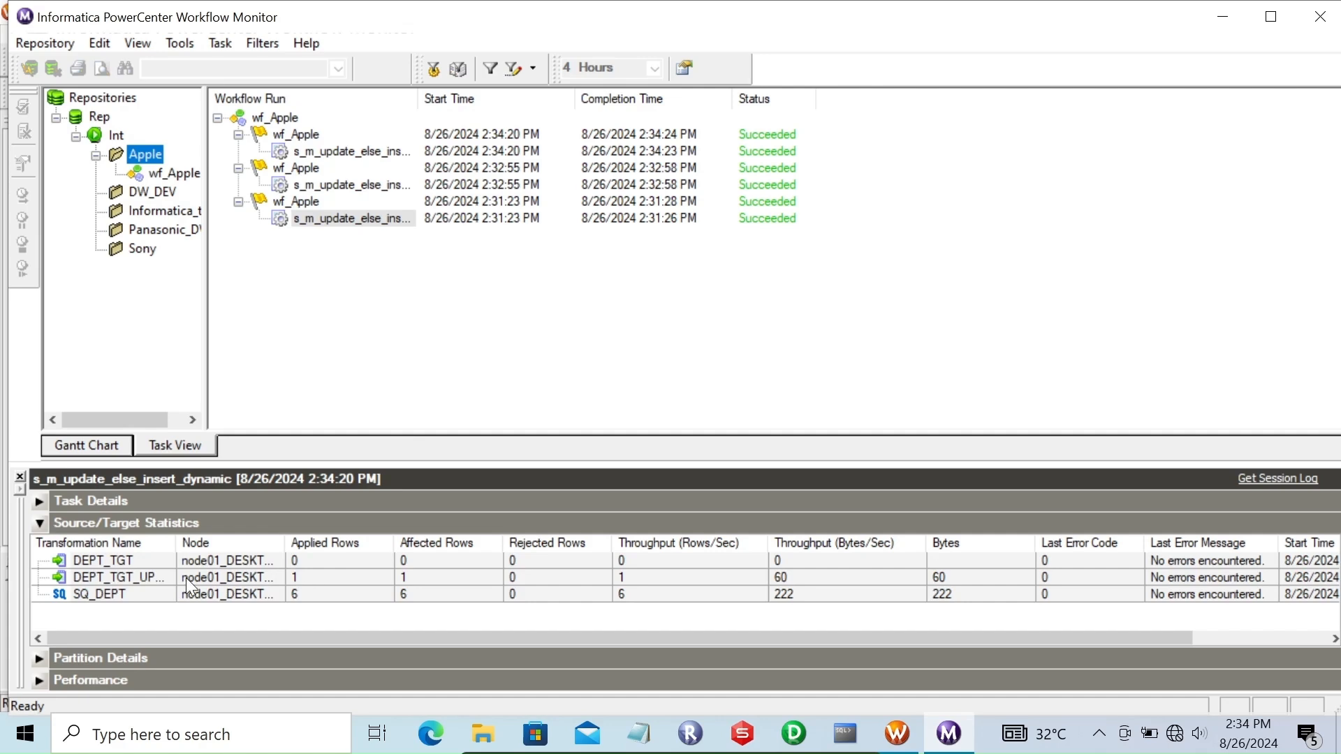
drag(178, 546, 226, 547)
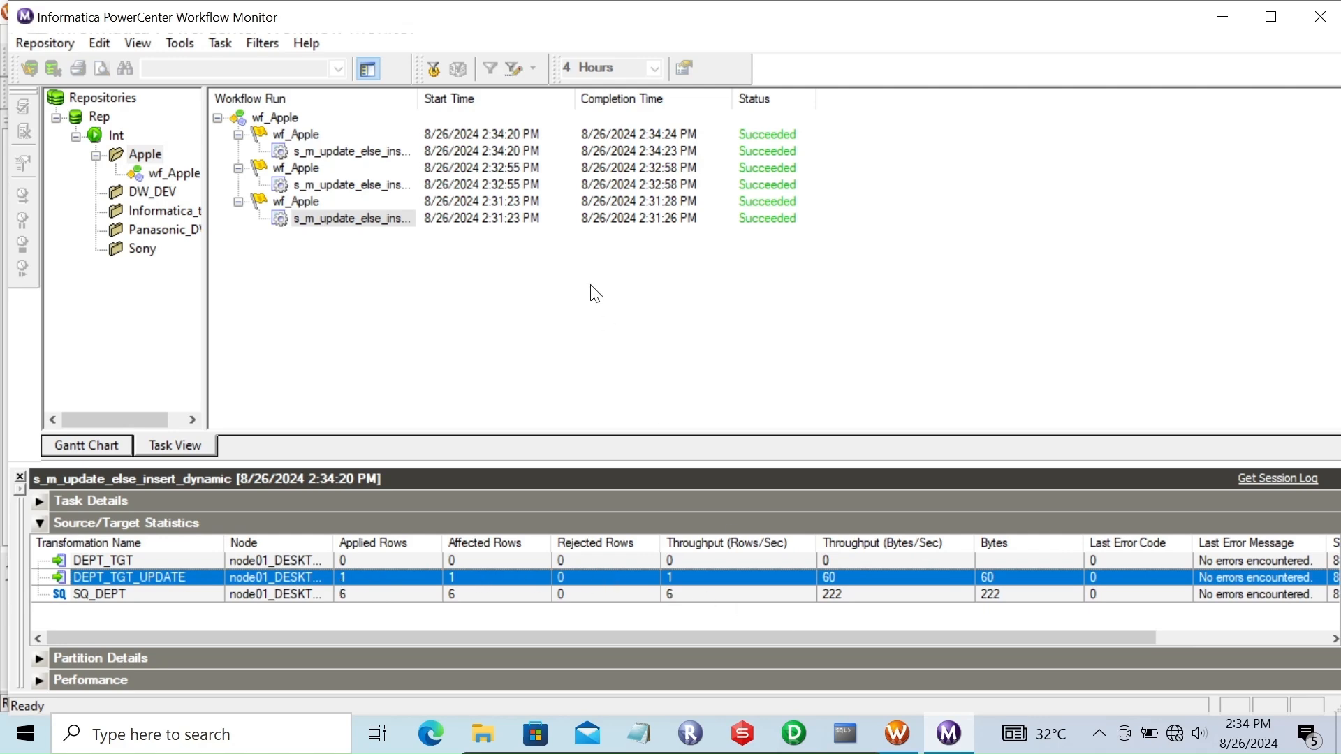
Step: Restart the latest s_m_update_else_insert_dynamic task run from Workflow Monitor
right_click(304, 146)
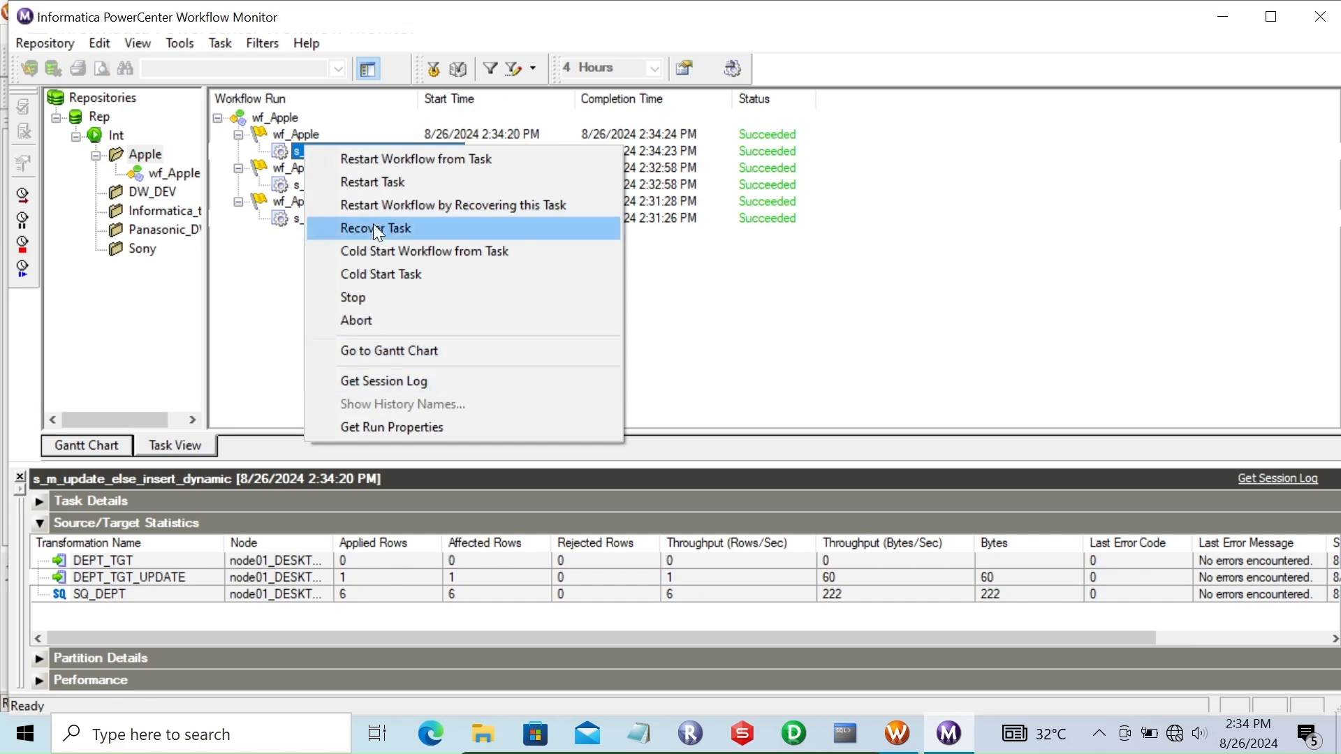
click(372, 182)
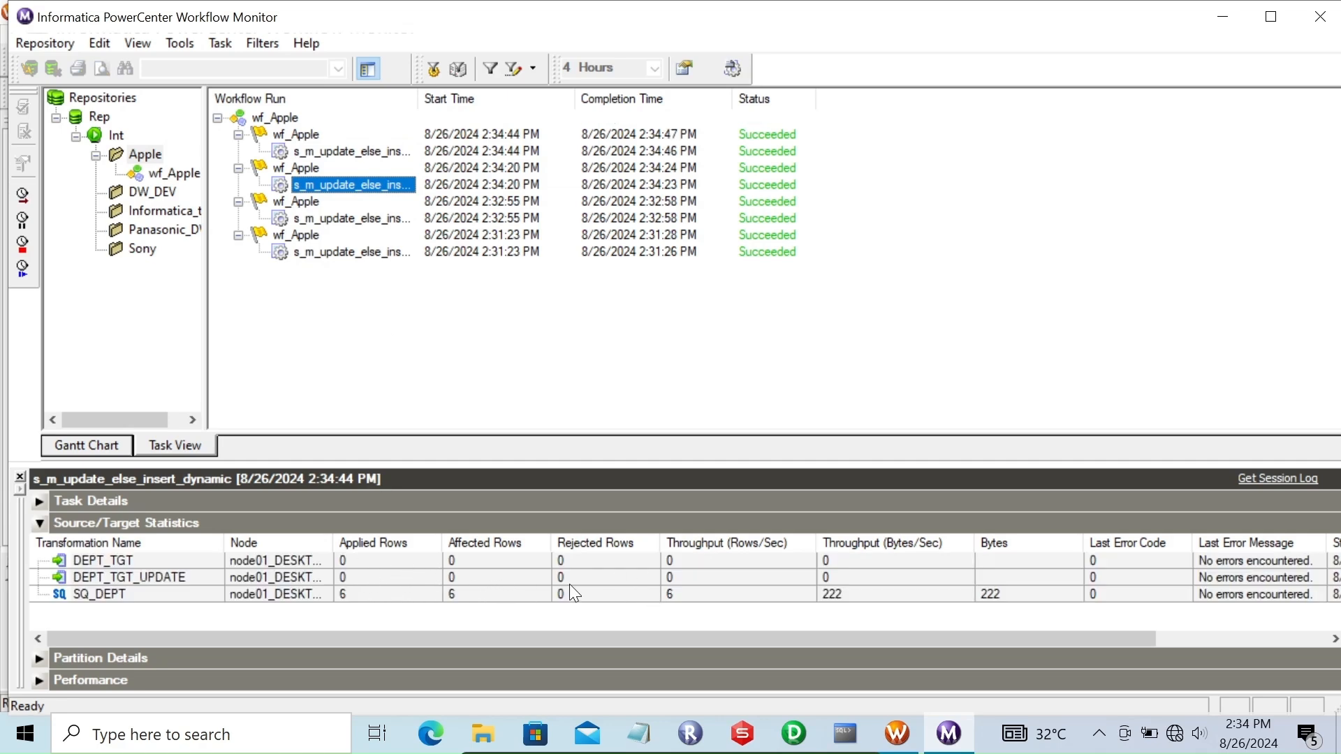
Step: Rerun select * from dept_tgt; in the SQL Command Line to check the MEDICAL row's location, and minimize the window
click(845, 733)
key(Up)
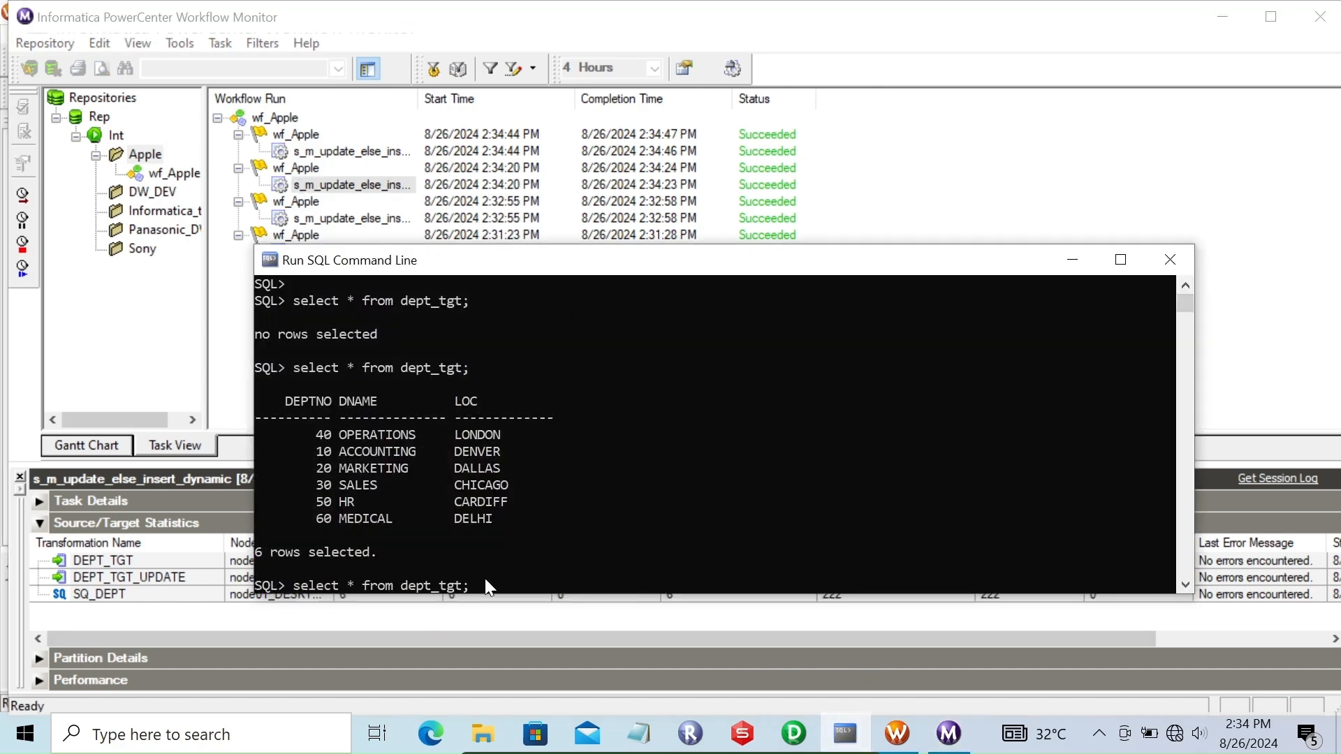
key(Return)
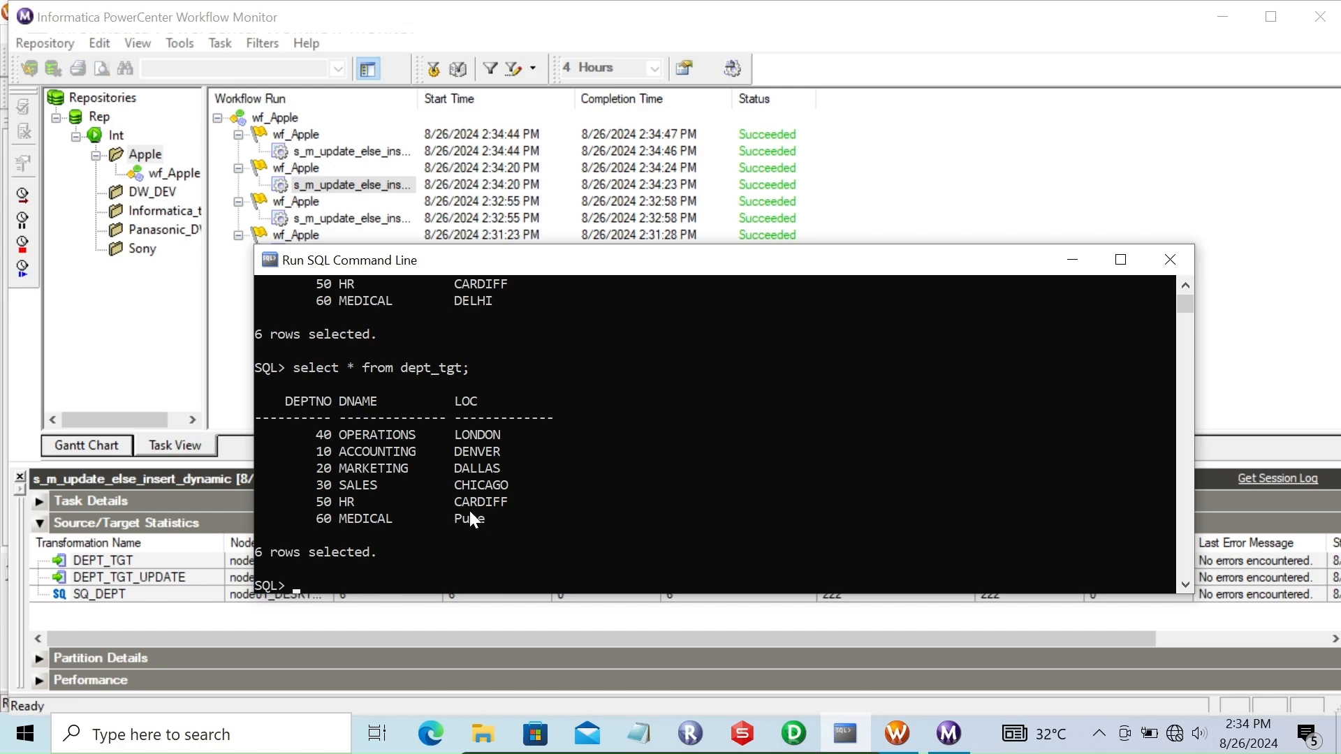
click(1074, 263)
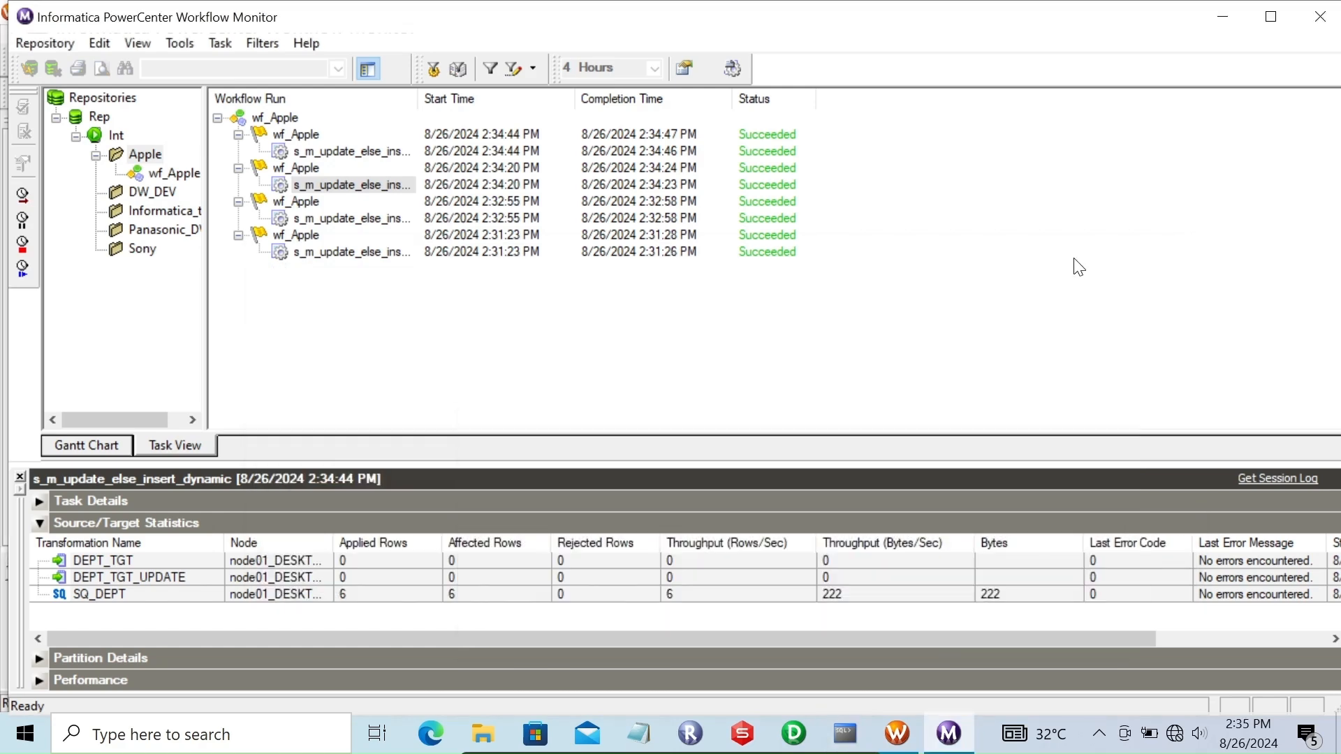
Step: Switch to dbForge Studio and change the DEPTNO value in the SQL2.sql INSERT INTO DEPT statement to 70
click(741, 733)
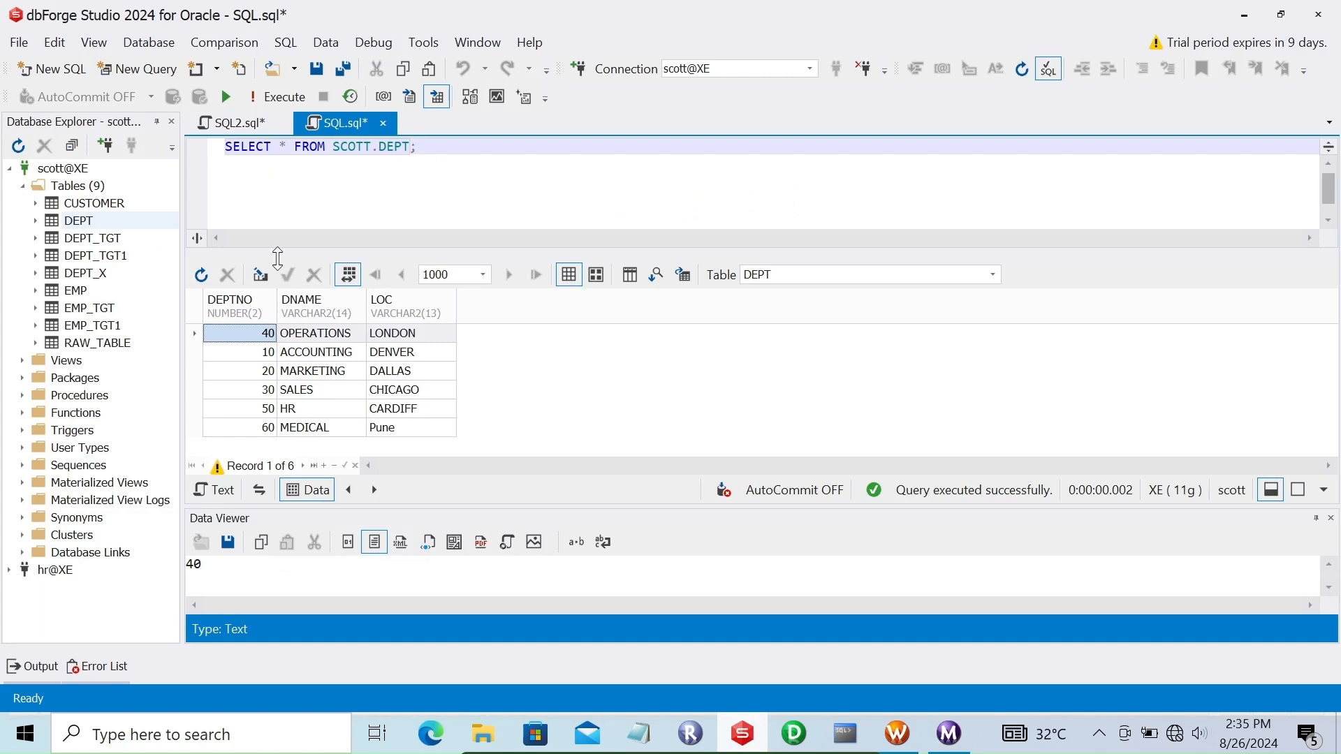
click(227, 124)
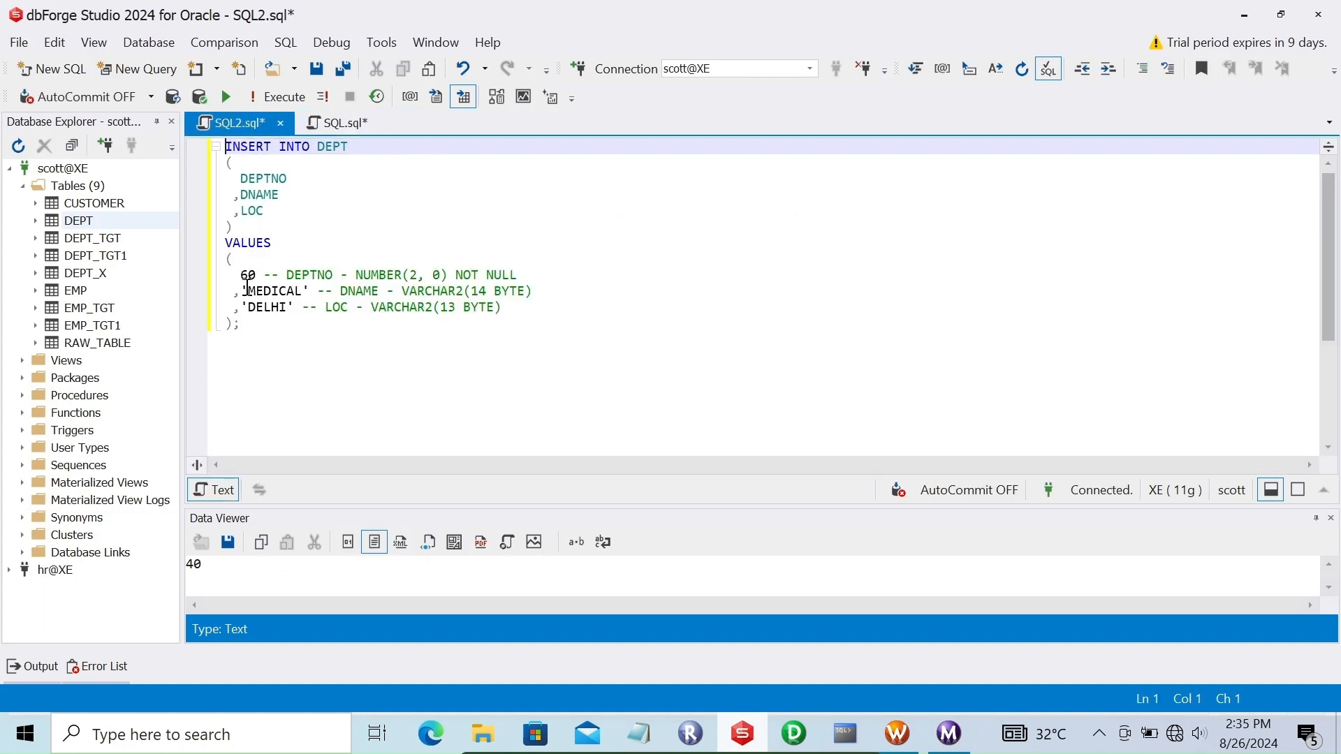
click(246, 275)
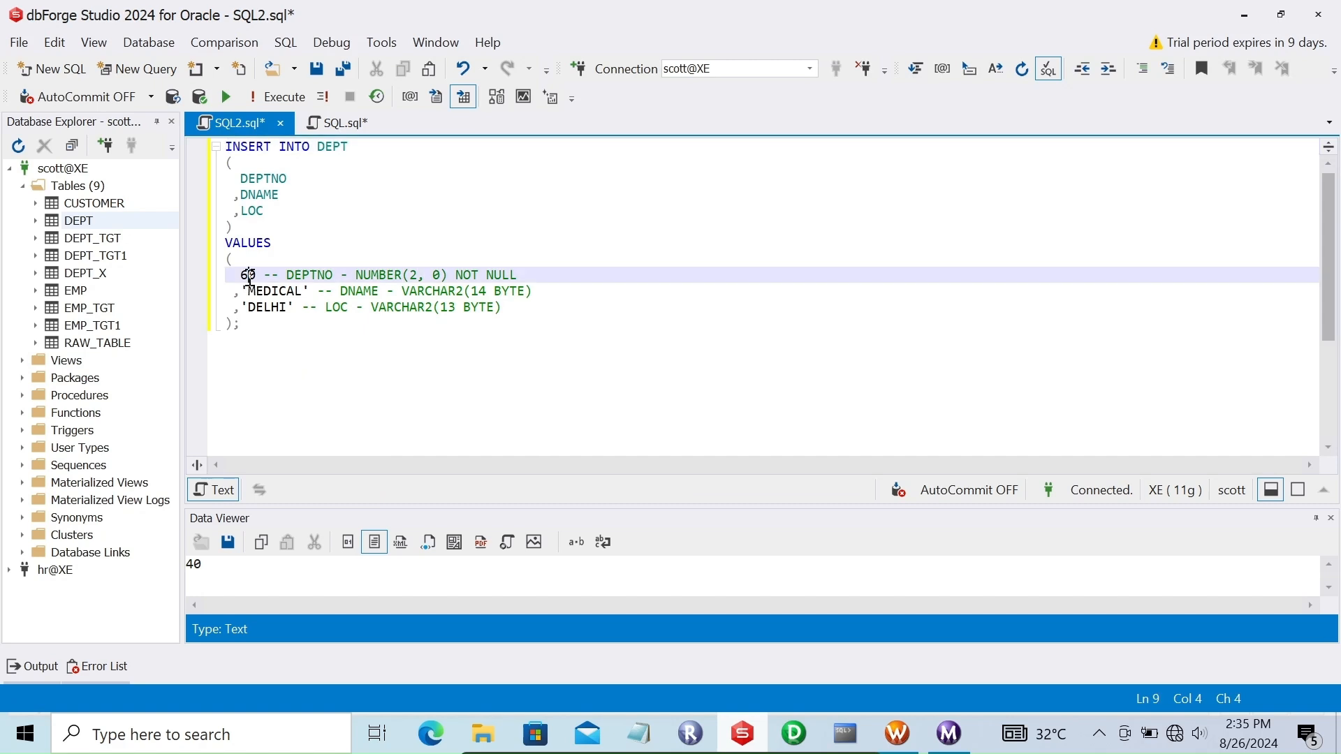
click(340, 123)
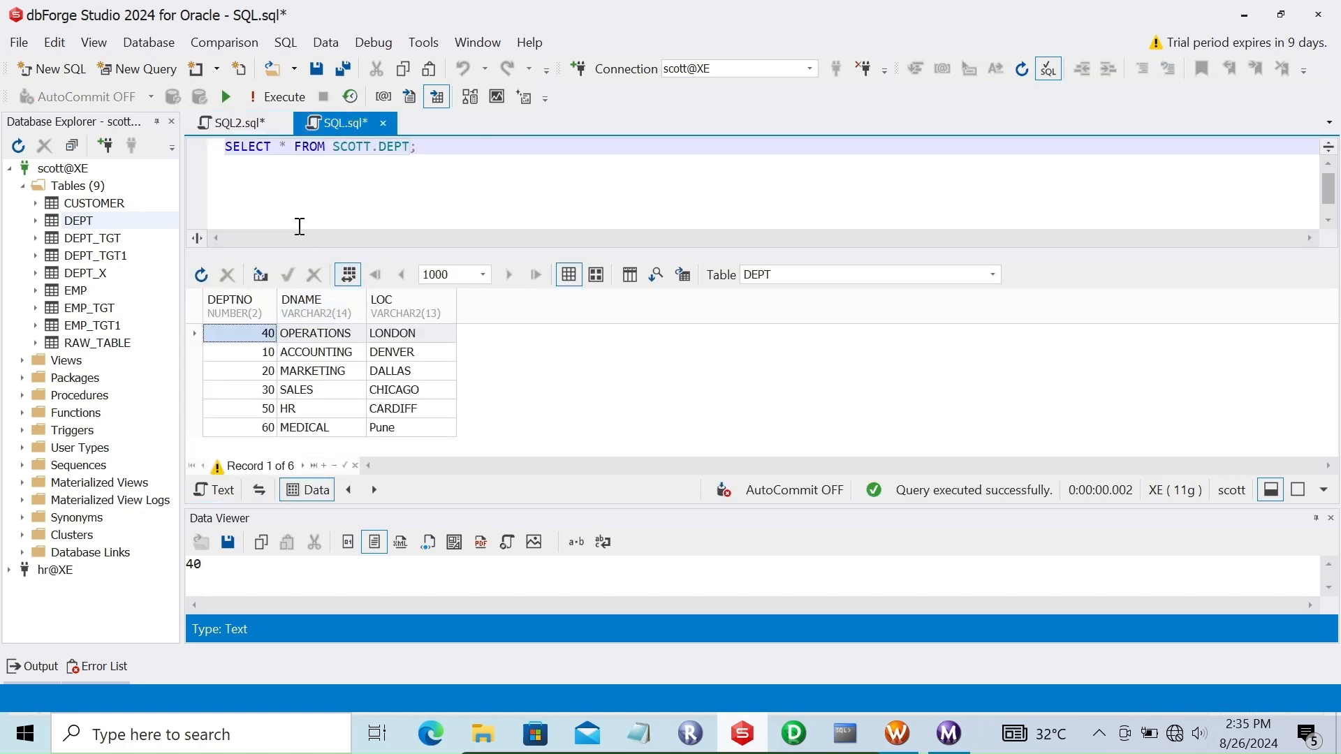
click(232, 127)
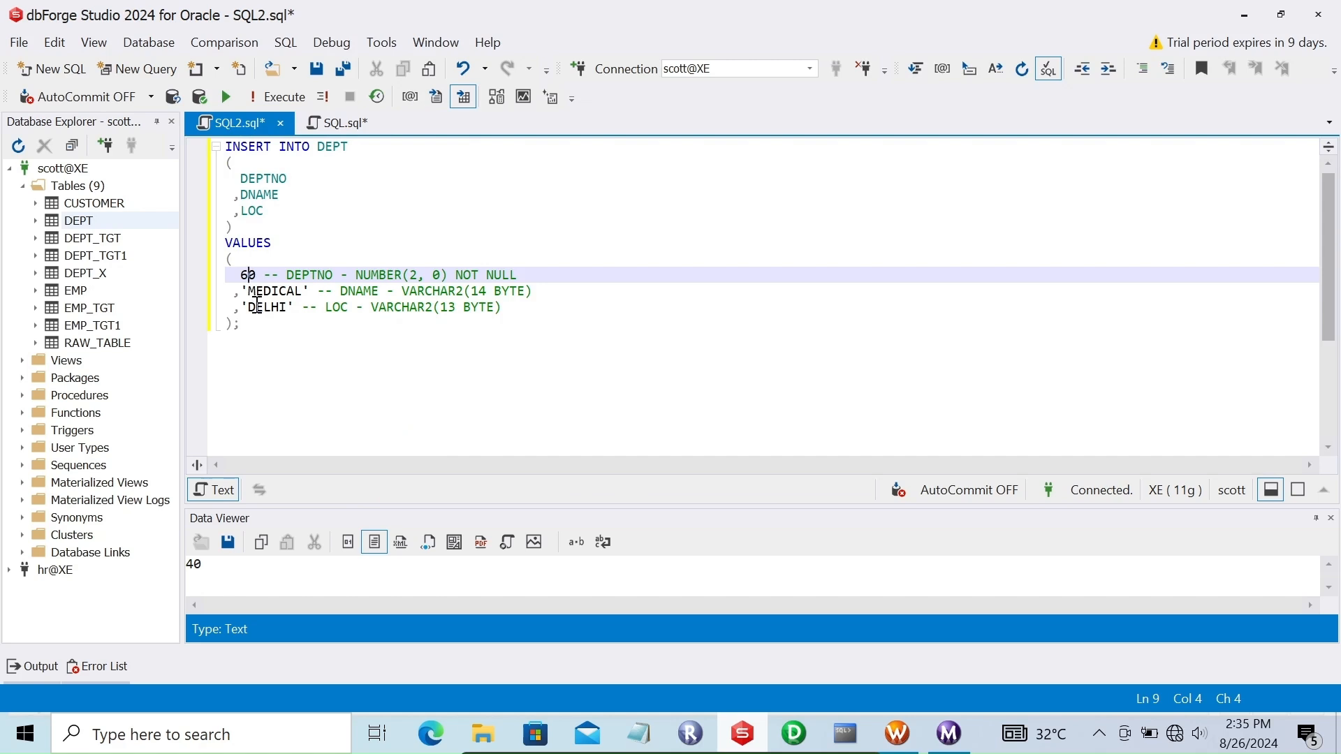
key(BackSpace)
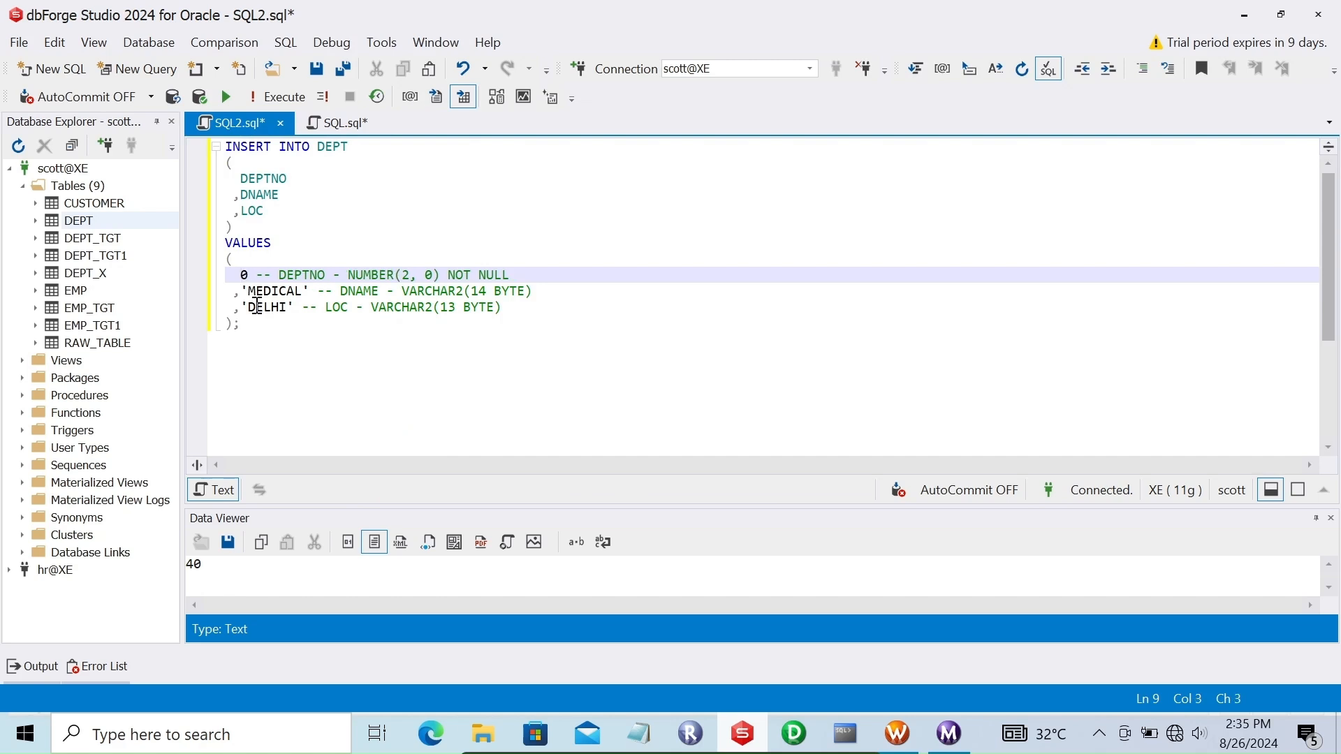
text(7)
Step: Replace the DNAME value in the INSERT statement with 'sales'
click(297, 294)
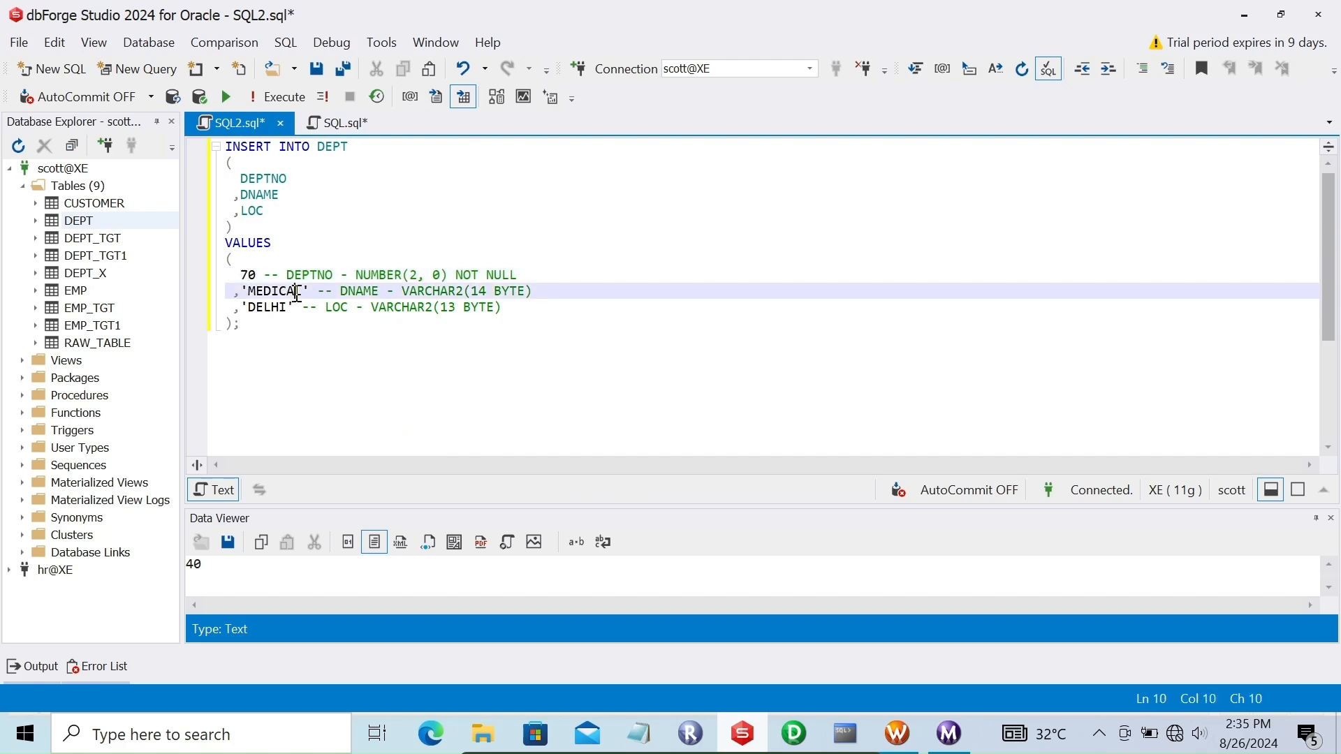
key(Right)
key(BackSpace)
key(BackSpace)
key(BackSpace)
key(BackSpace)
key(BackSpace)
key(BackSpace)
key(BackSpace)
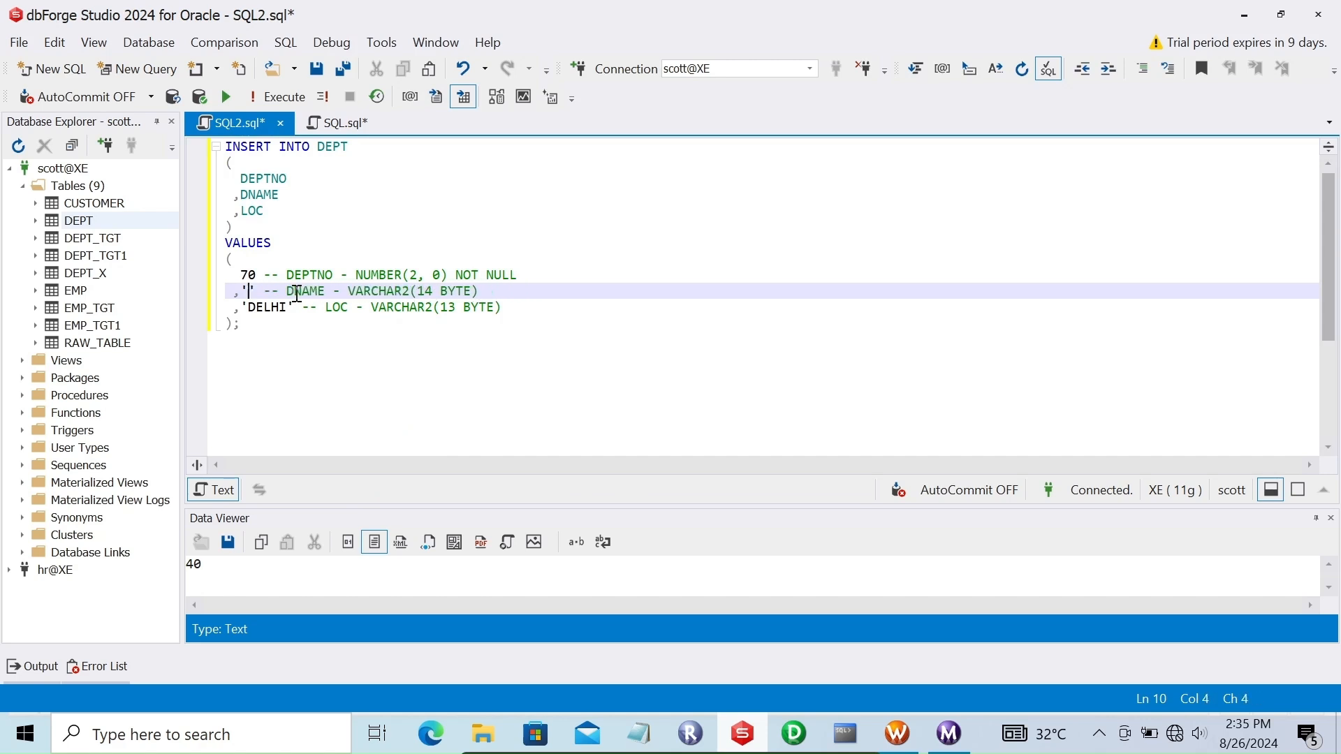
text(sales)
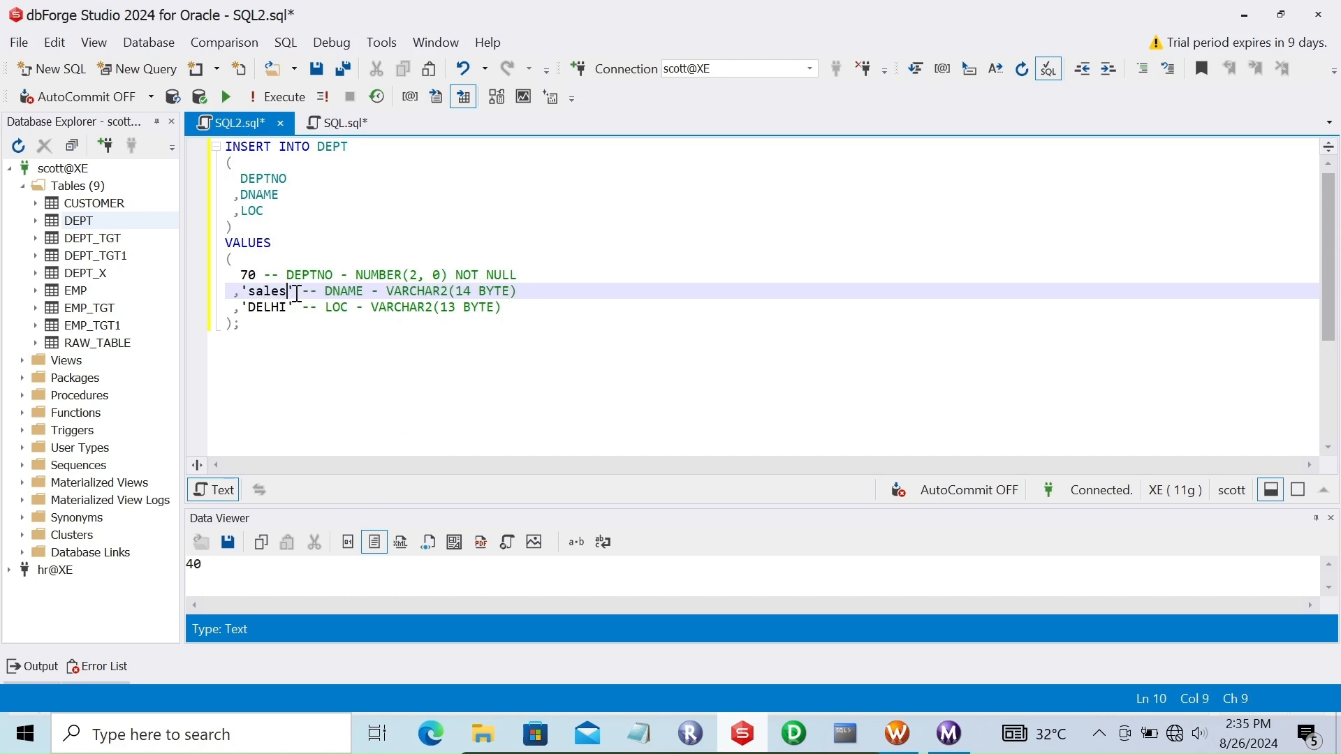
Step: Replace the LOC value in the INSERT statement with 'Bang'
click(287, 305)
key(BackSpace)
key(BackSpace)
key(BackSpace)
key(BackSpace)
key(BackSpace)
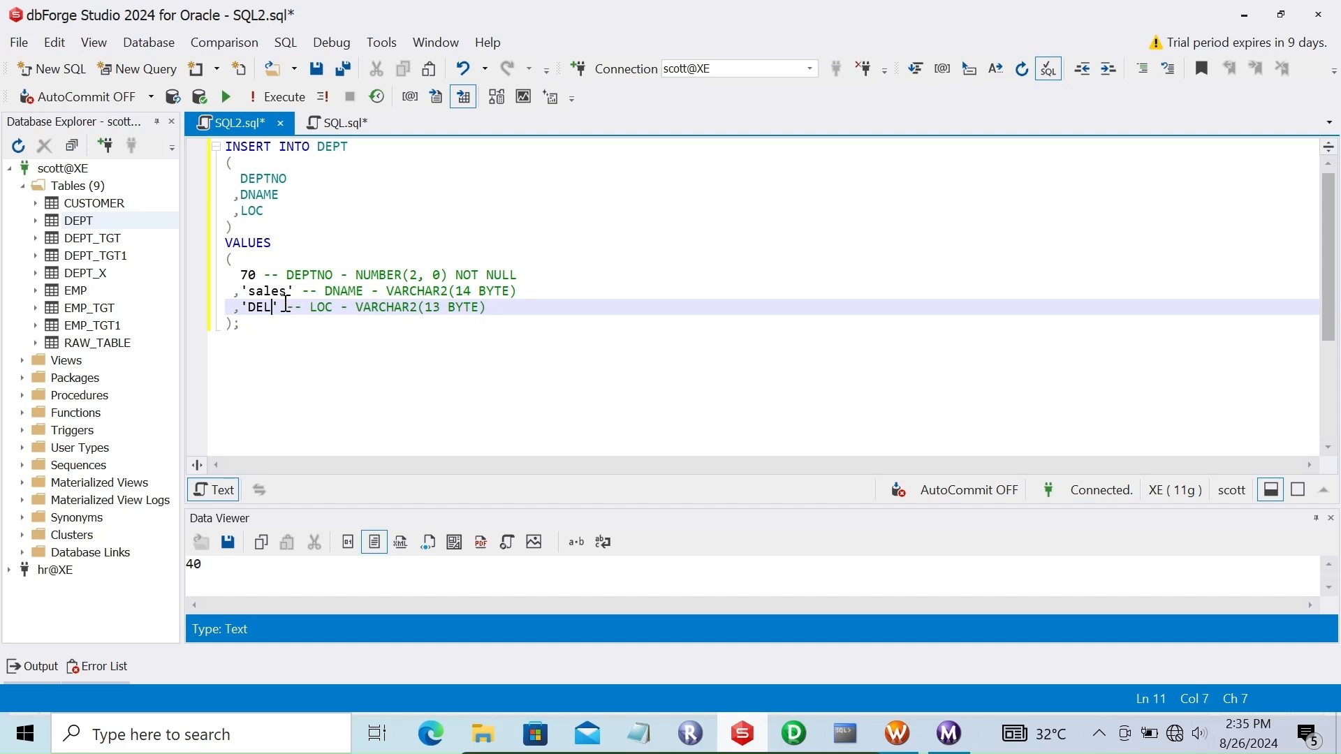
text(Ba)
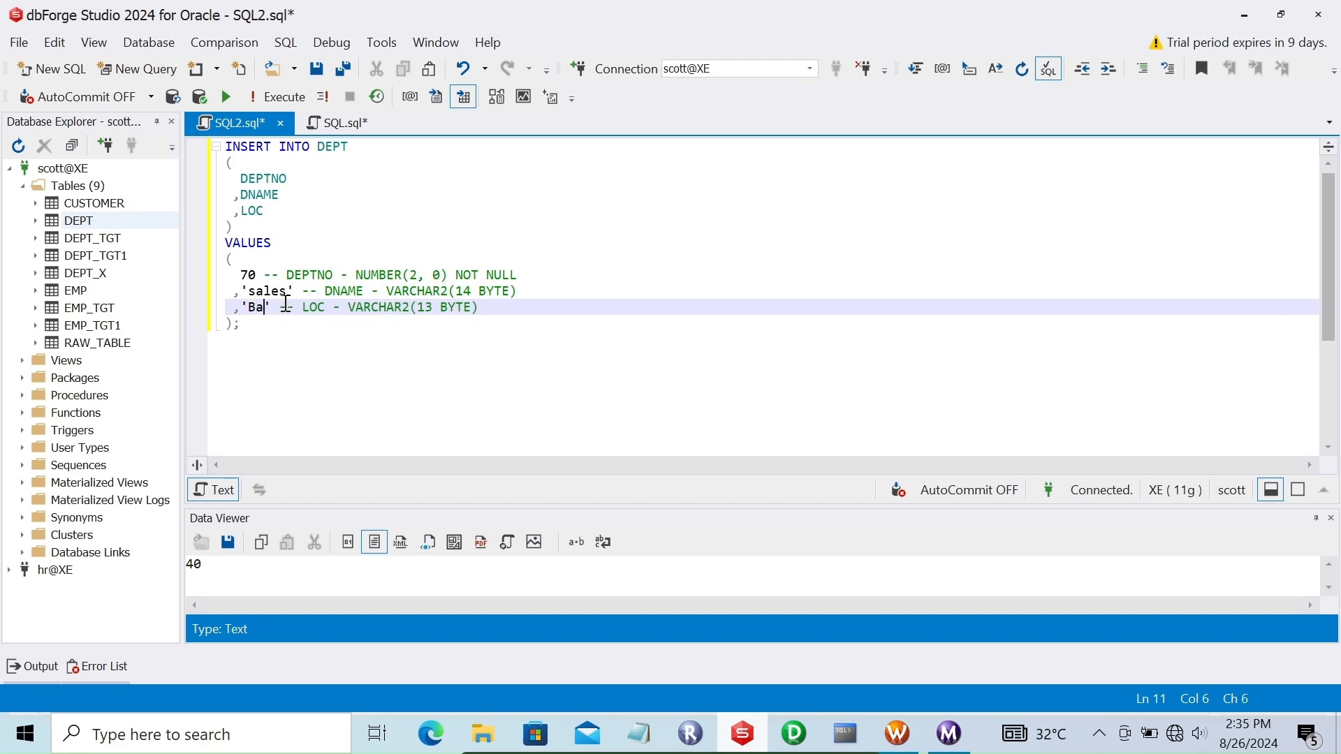
text(ng)
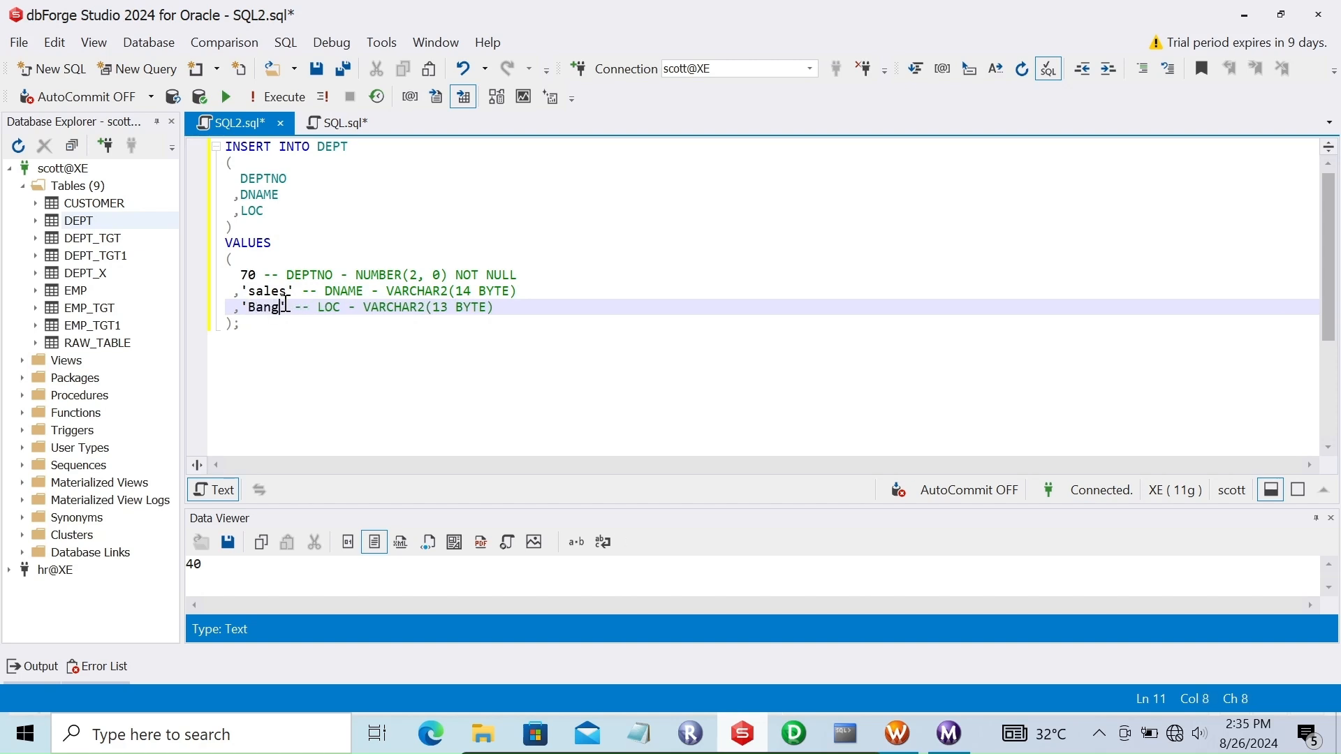
Step: Try committing the SQL2.sql transaction and rerun SELECT * FROM SCOTT.DEPT to look for the department 70 row
click(200, 97)
click(334, 124)
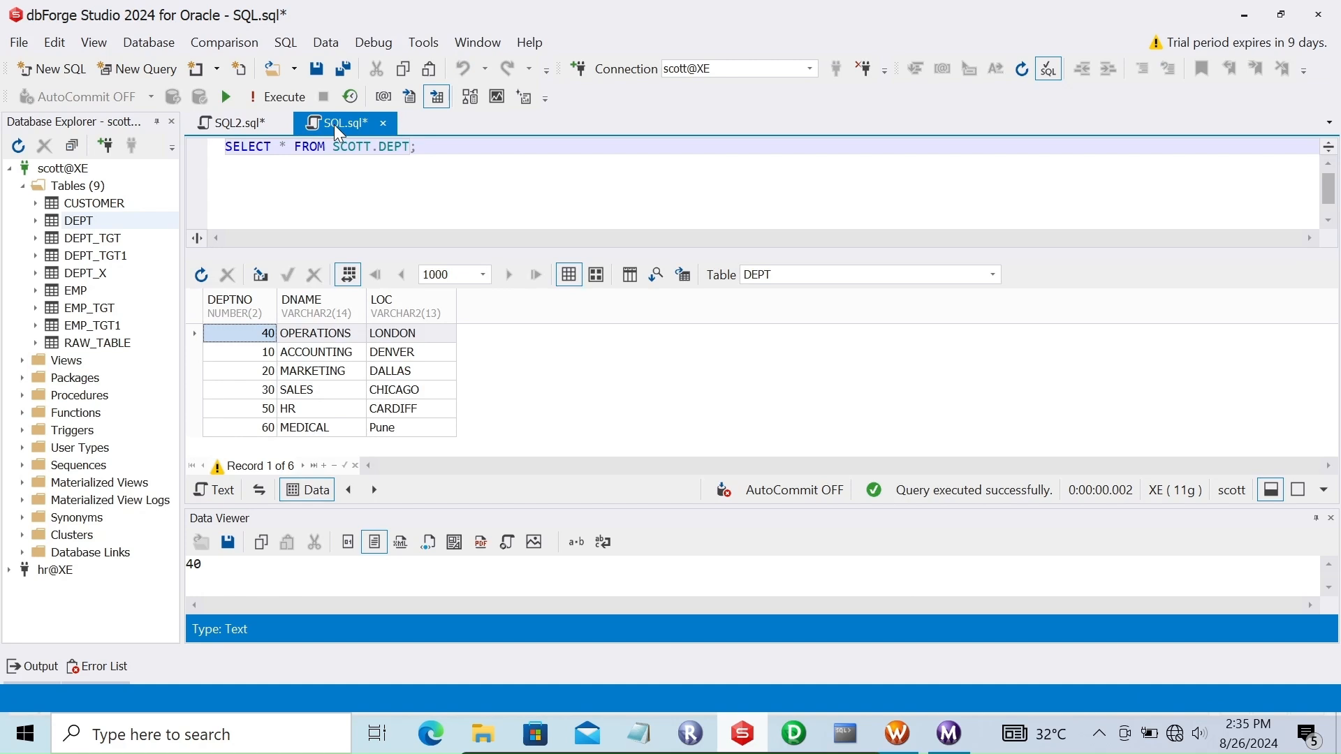
click(273, 96)
Step: Execute and commit the SQL2.sql INSERT statement for department 70, and rerun the SCOTT.DEPT query in SQL.sql
click(245, 124)
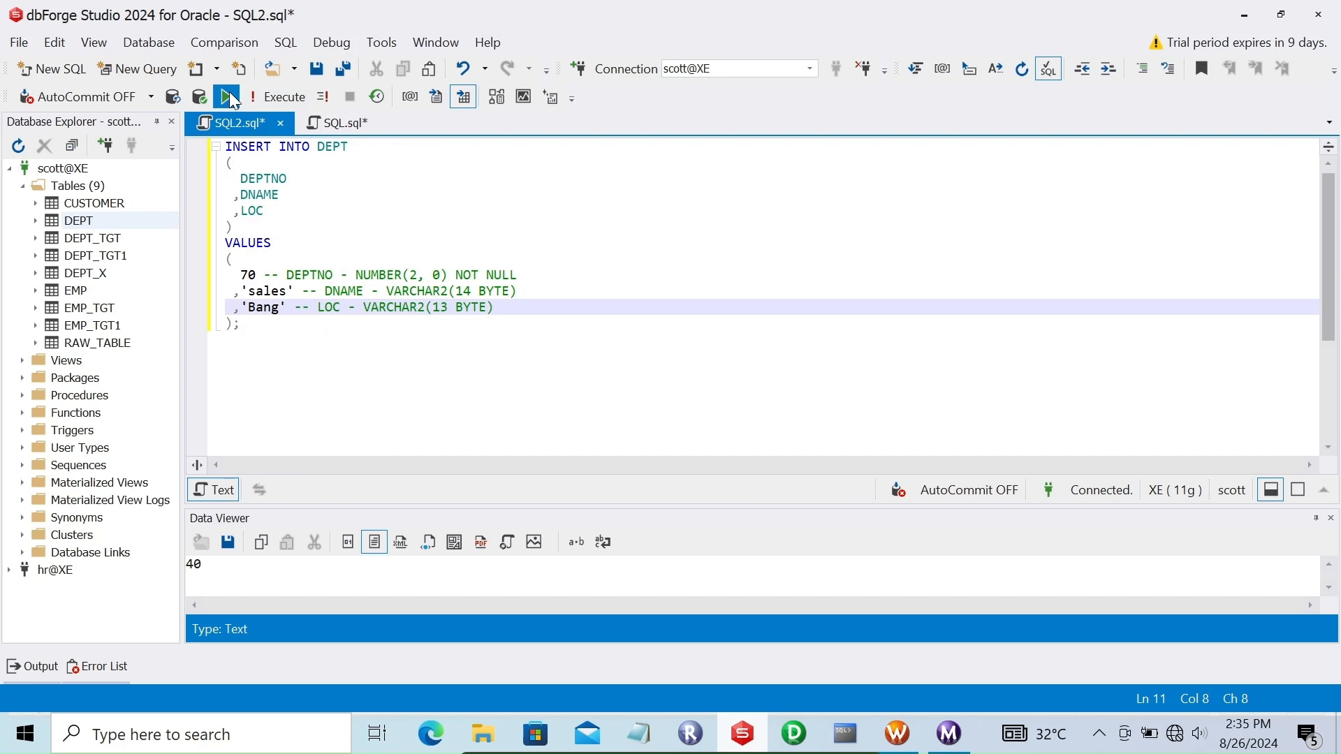
click(226, 97)
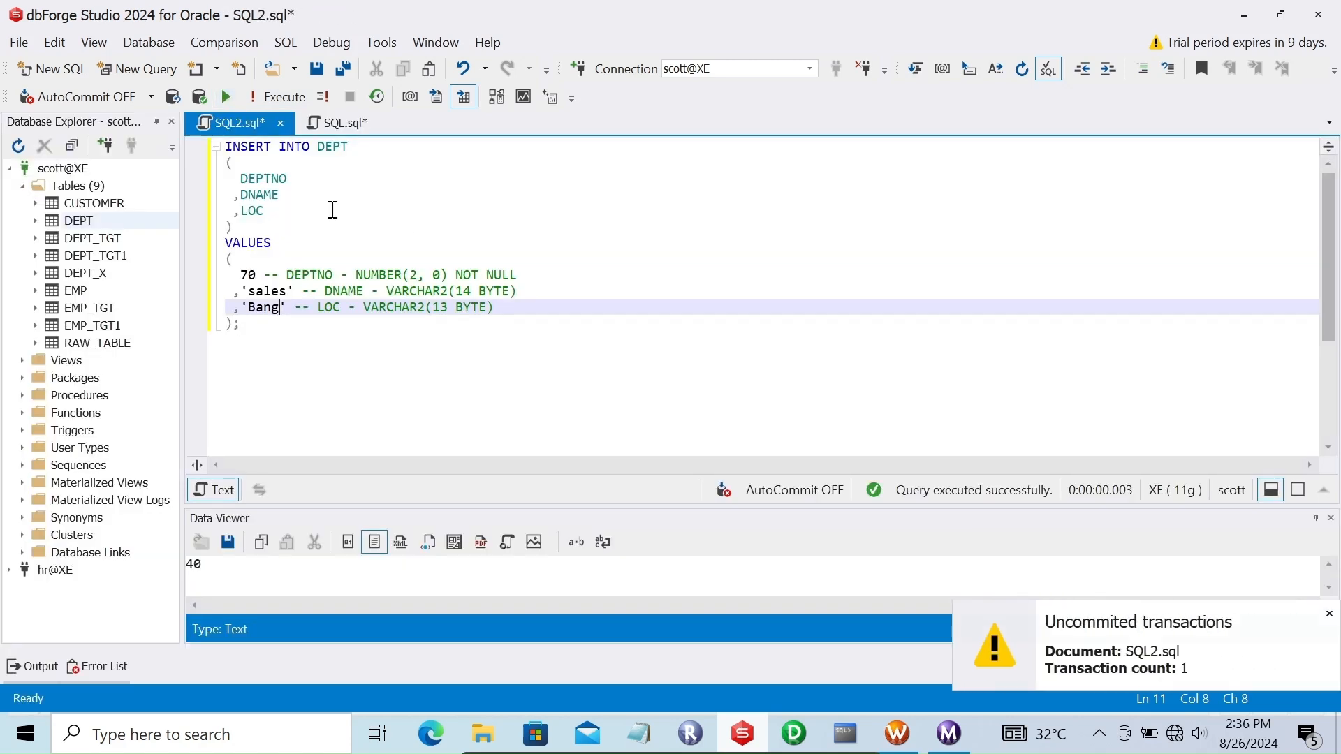
click(201, 97)
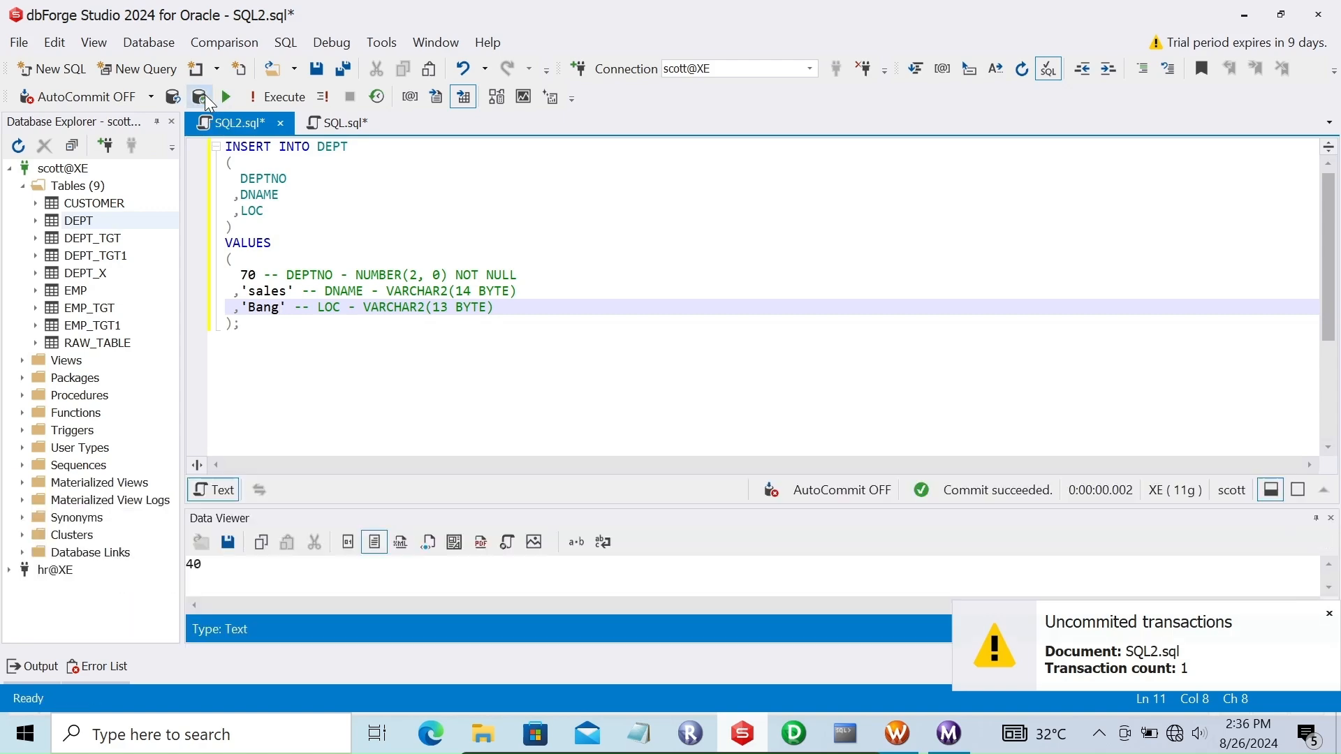
click(275, 98)
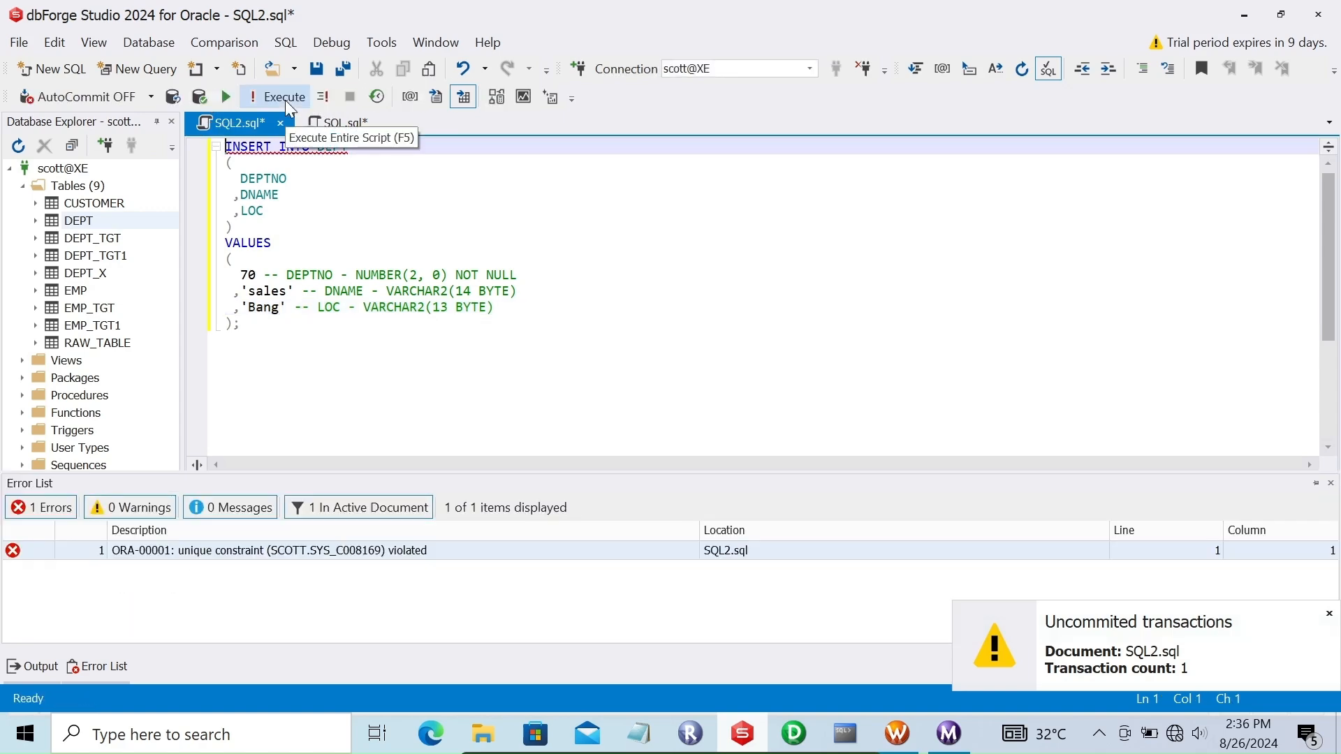
click(333, 126)
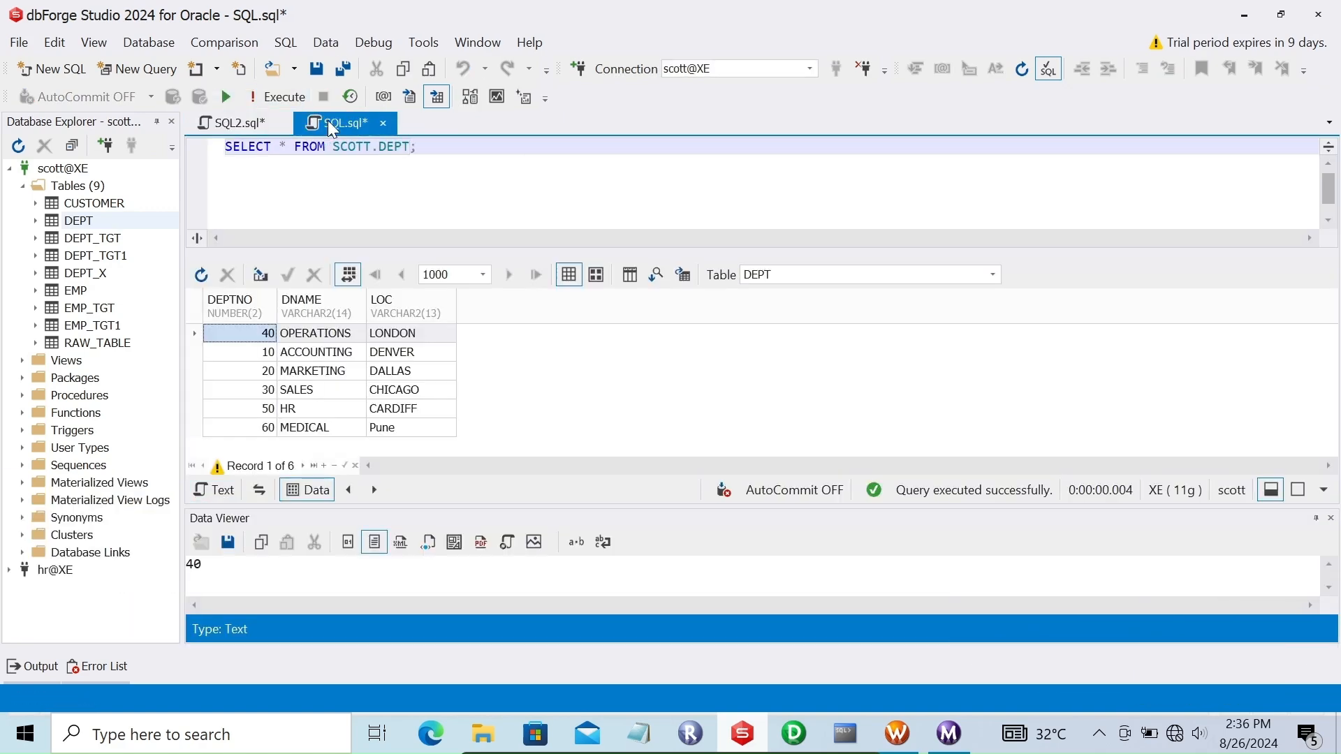
click(276, 98)
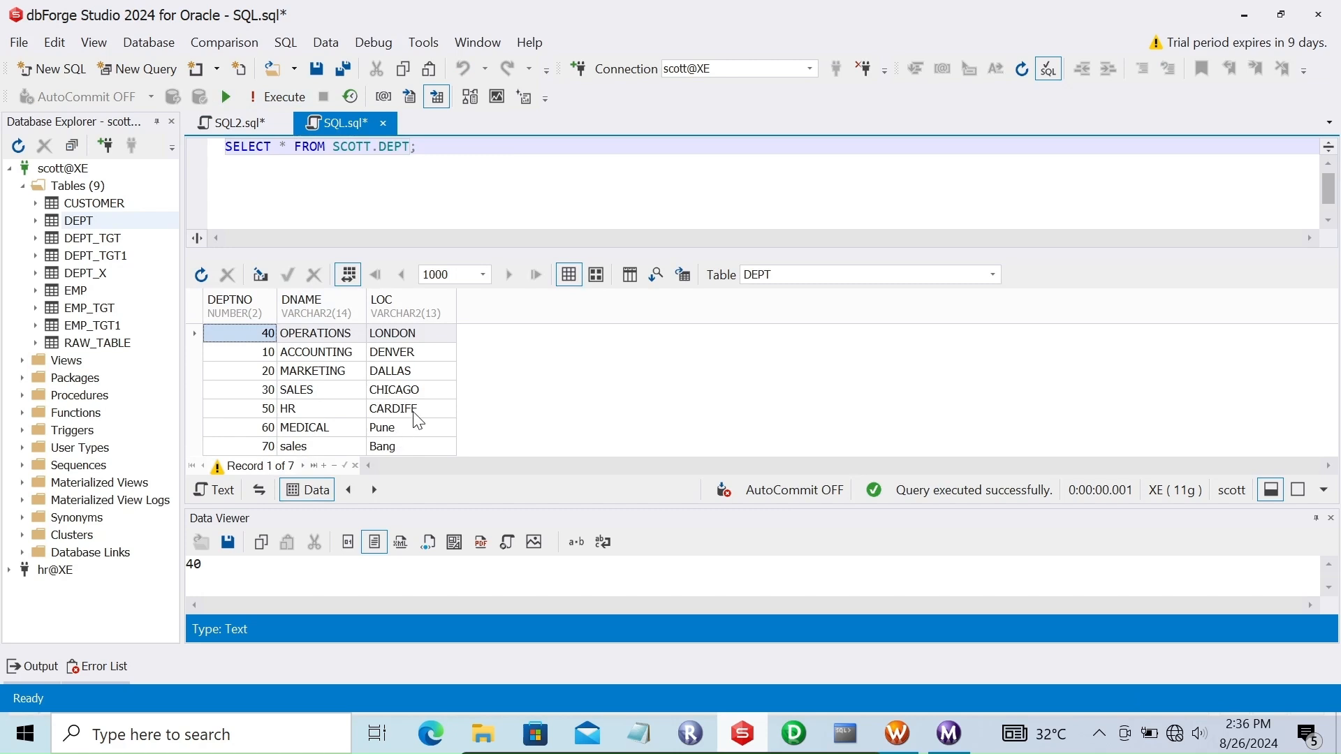
Step: Set the MARKETING row's LOC to MIAMI in the DEPT results, and rerun the query, applying the data change
click(414, 375)
click(415, 374)
key(BackSpace)
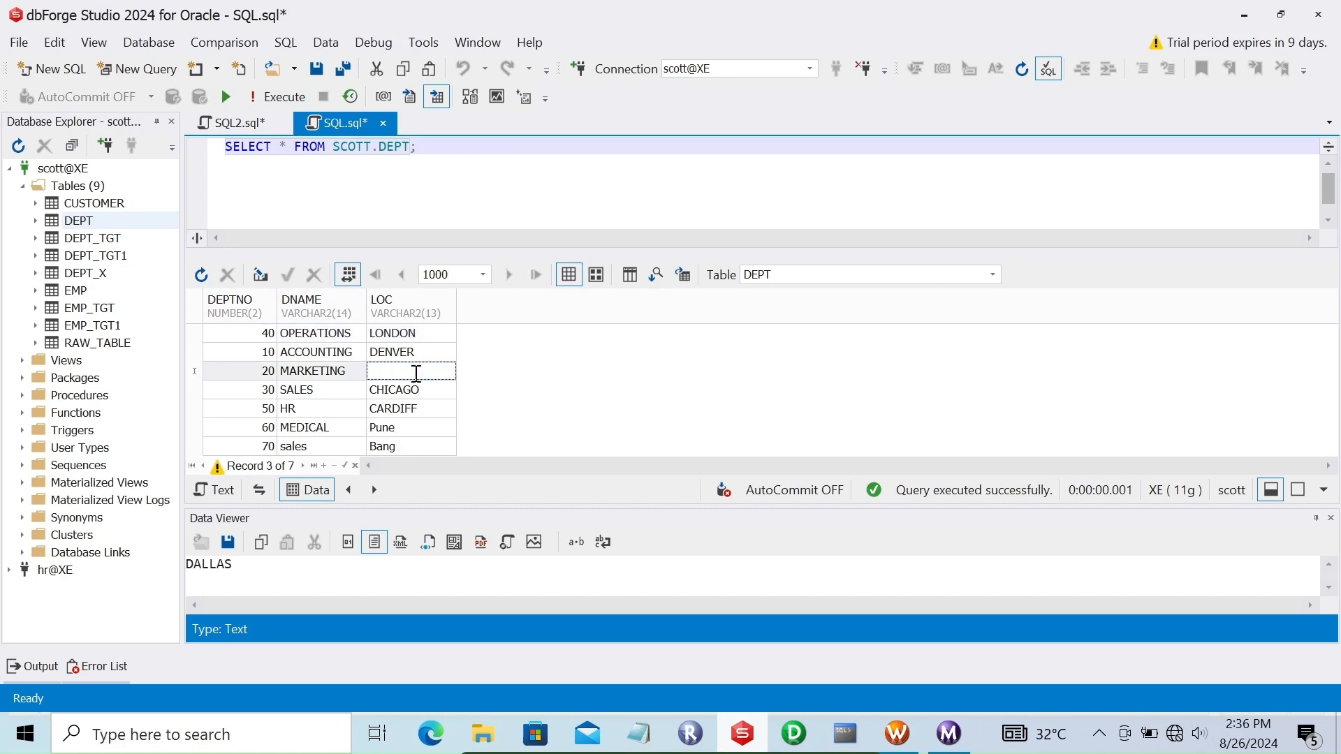
text(MIAM)
click(230, 102)
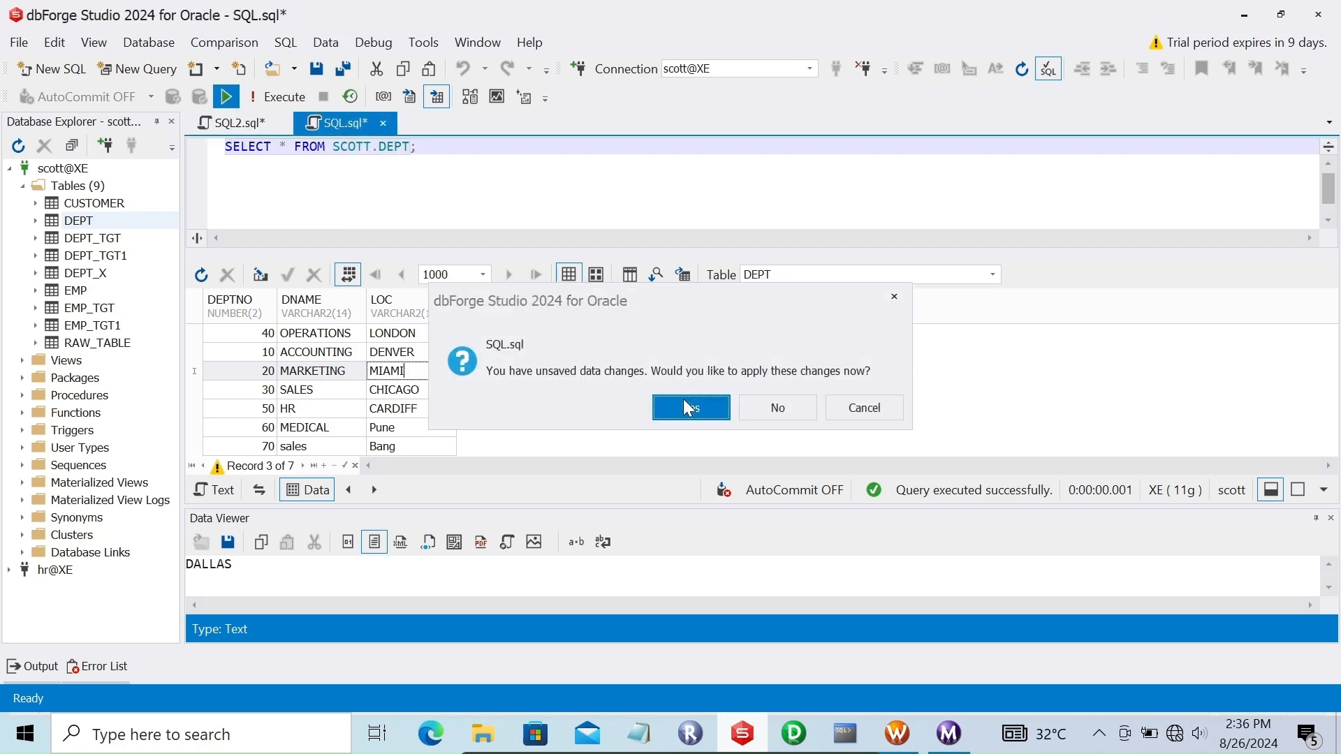
click(683, 400)
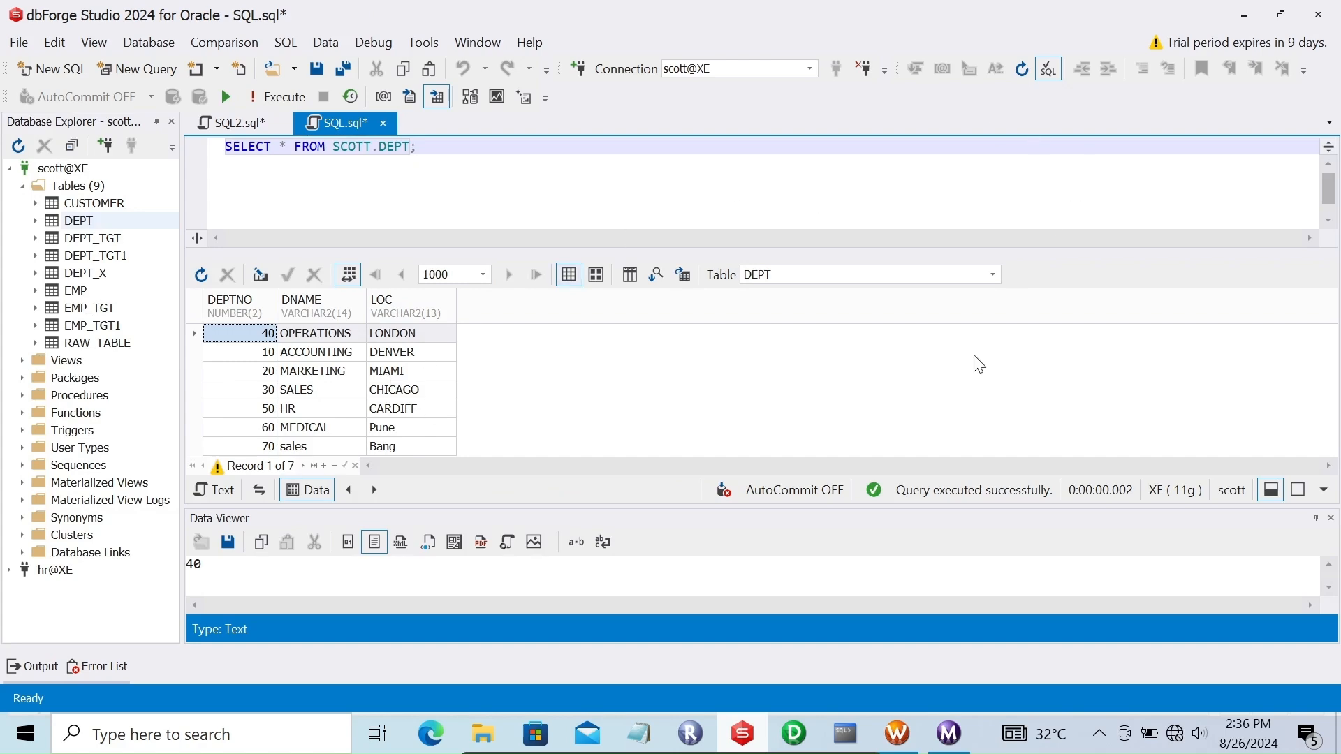
Step: Start the s_m_update_else_insert_dynamic task from Workflow Manager and check its source/target statistics in Workflow Monitor
click(898, 733)
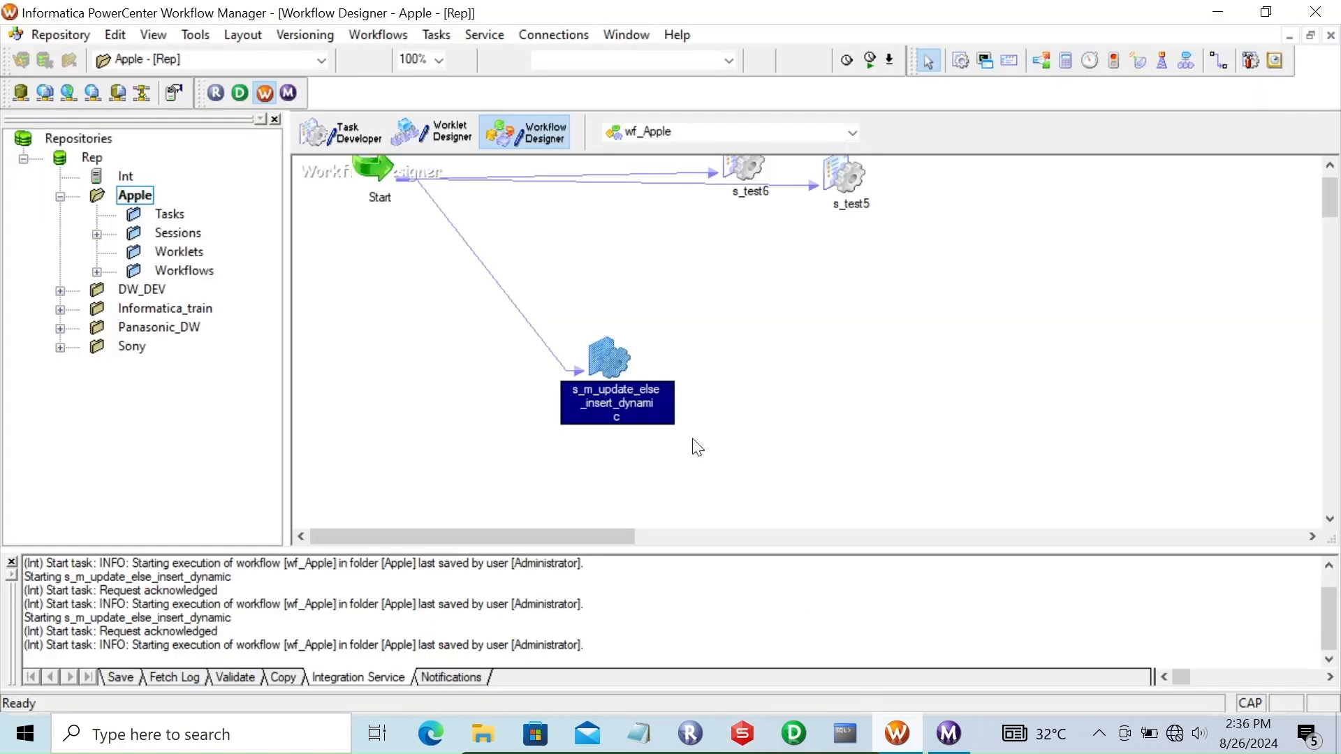
right_click(616, 359)
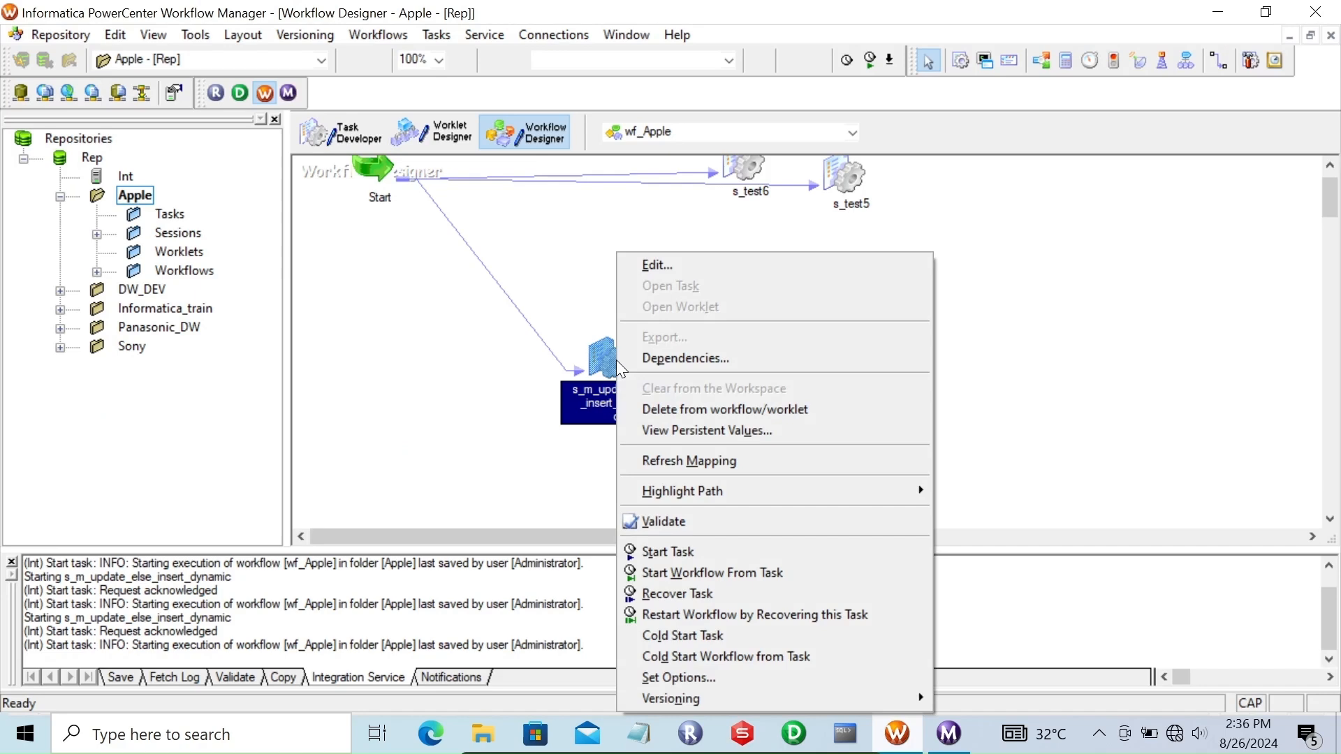
click(668, 552)
click(946, 733)
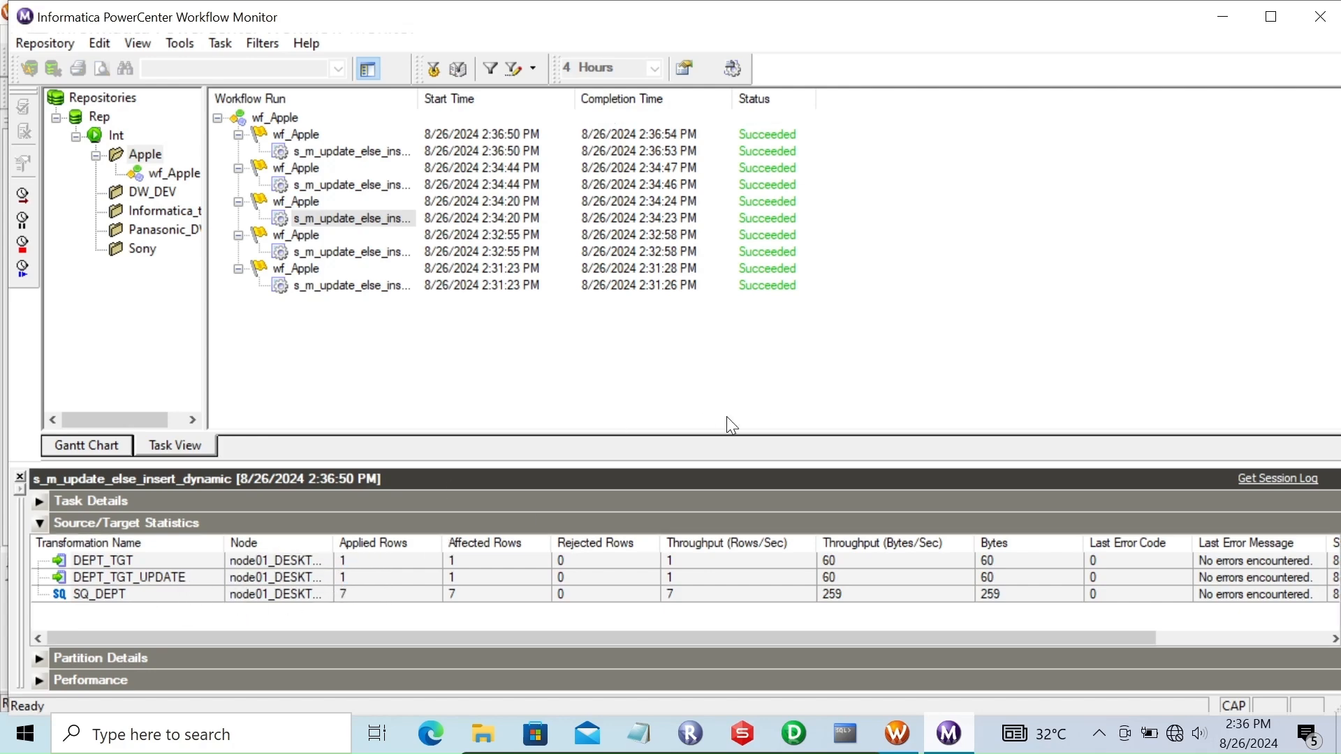
Step: Rerun select * from dept_tgt; in the SQL Command Line to check the MARKETING location and the department 70 row
click(845, 733)
key(Up)
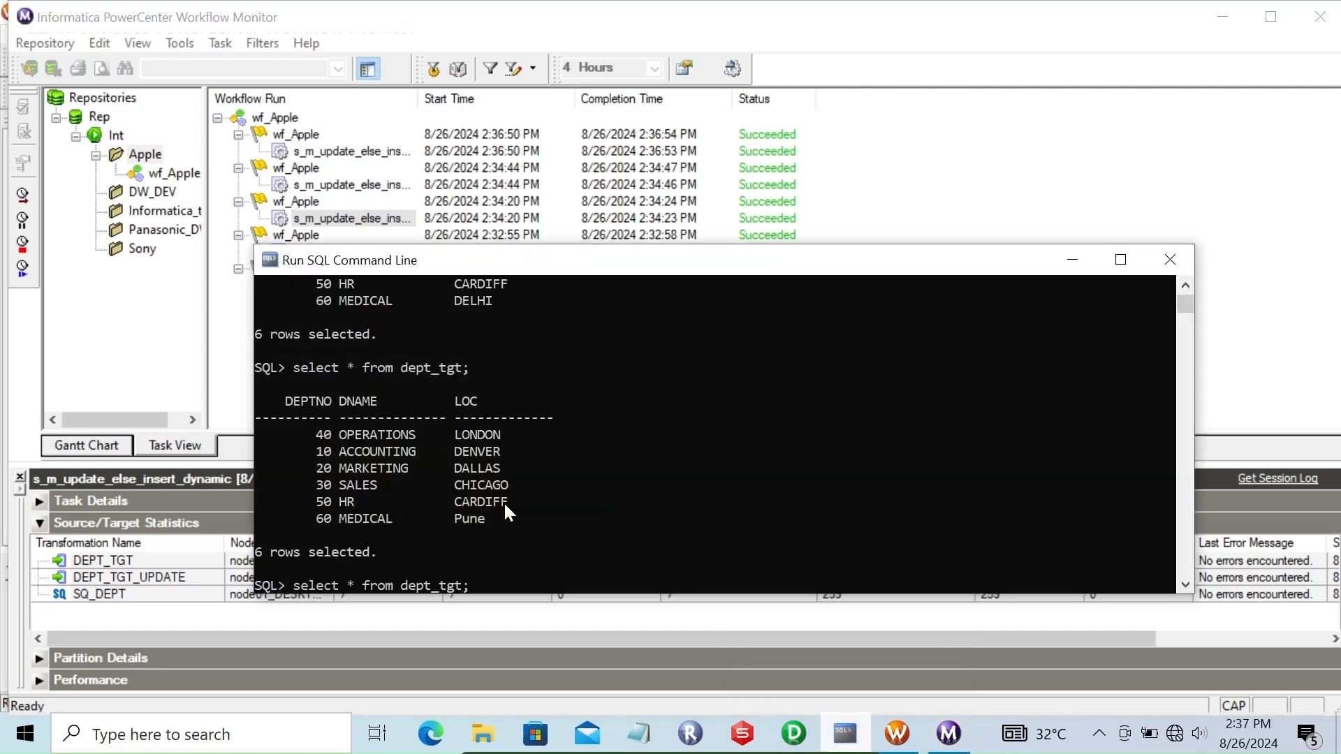
key(Return)
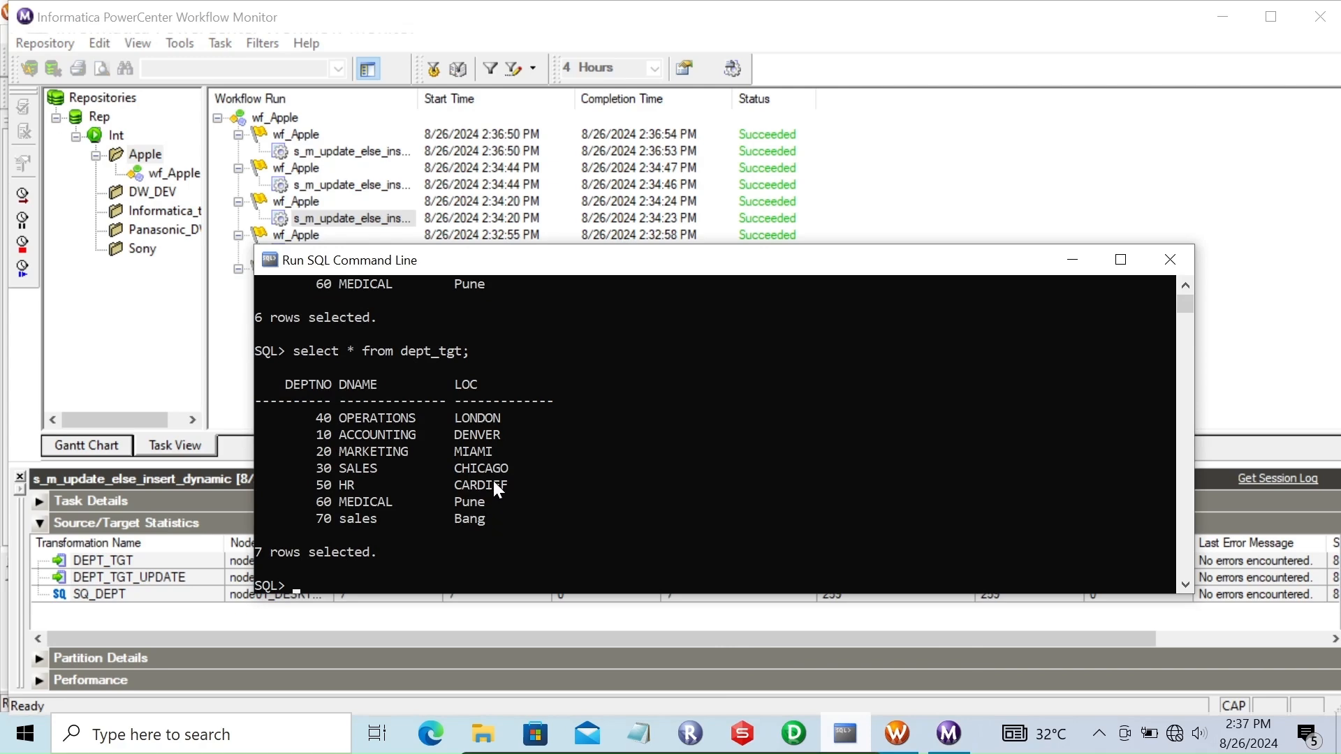